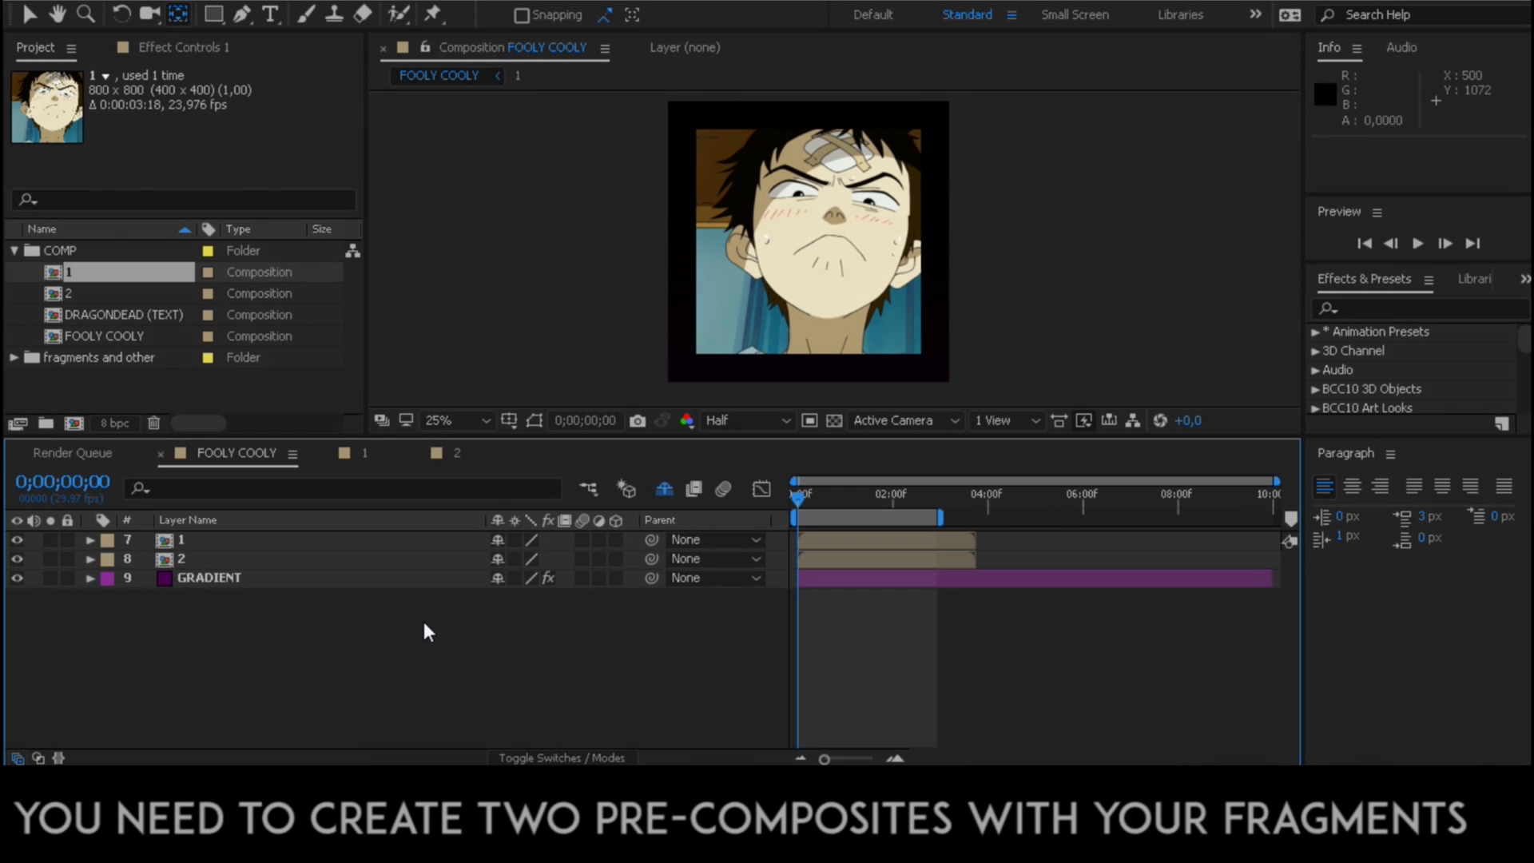
Step: Check the composition settings of FOOLY COOLY and precomp 1 in the Project panel
{"action": "right_click", "coordinate": [119, 336]}
{"action": "left_click", "coordinate": [164, 343]}
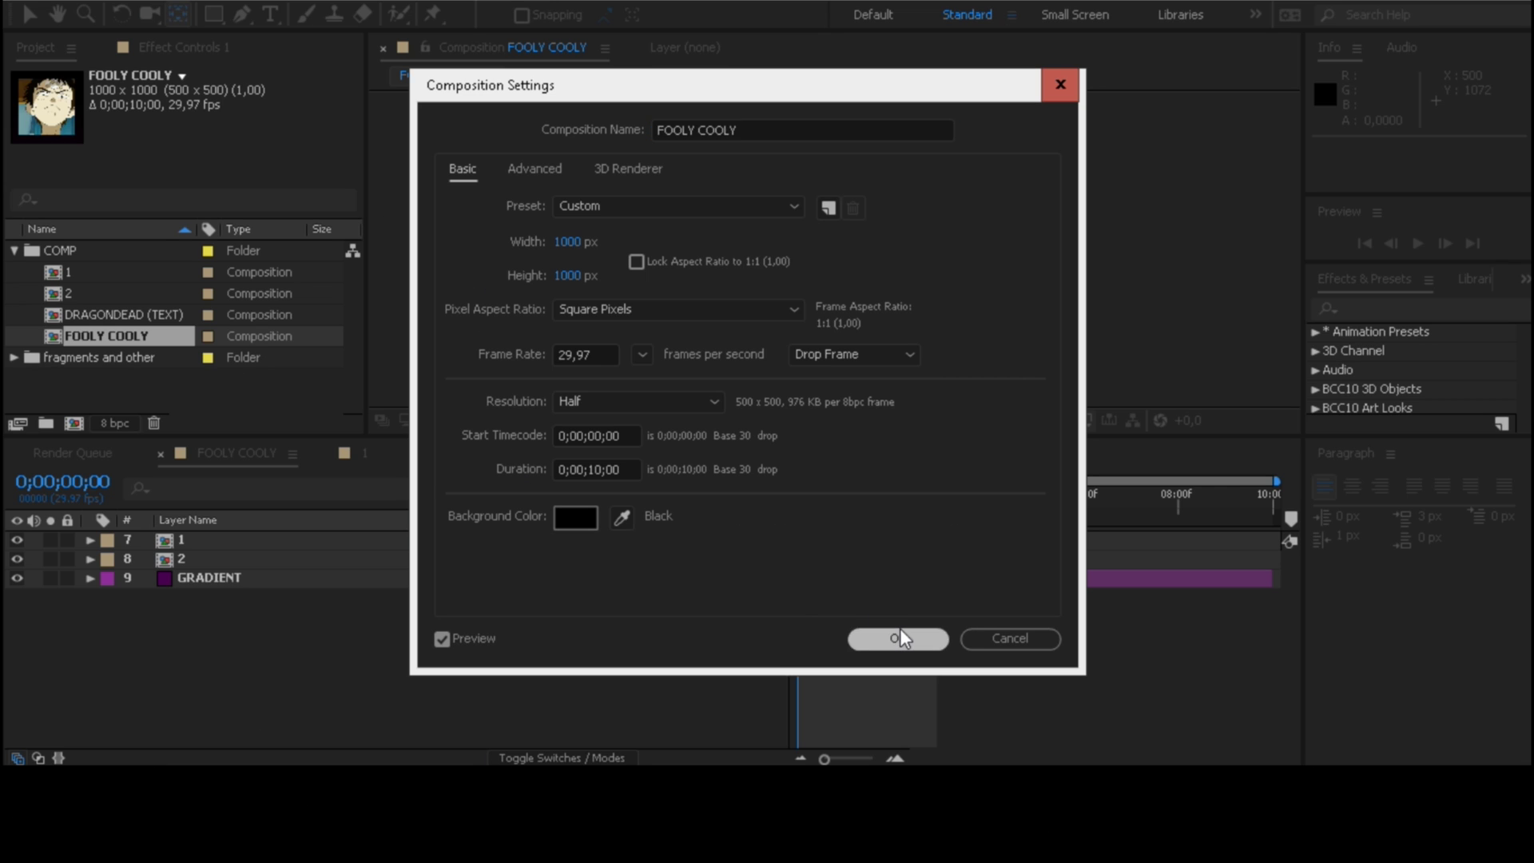
{"action": "left_click", "coordinate": [902, 637]}
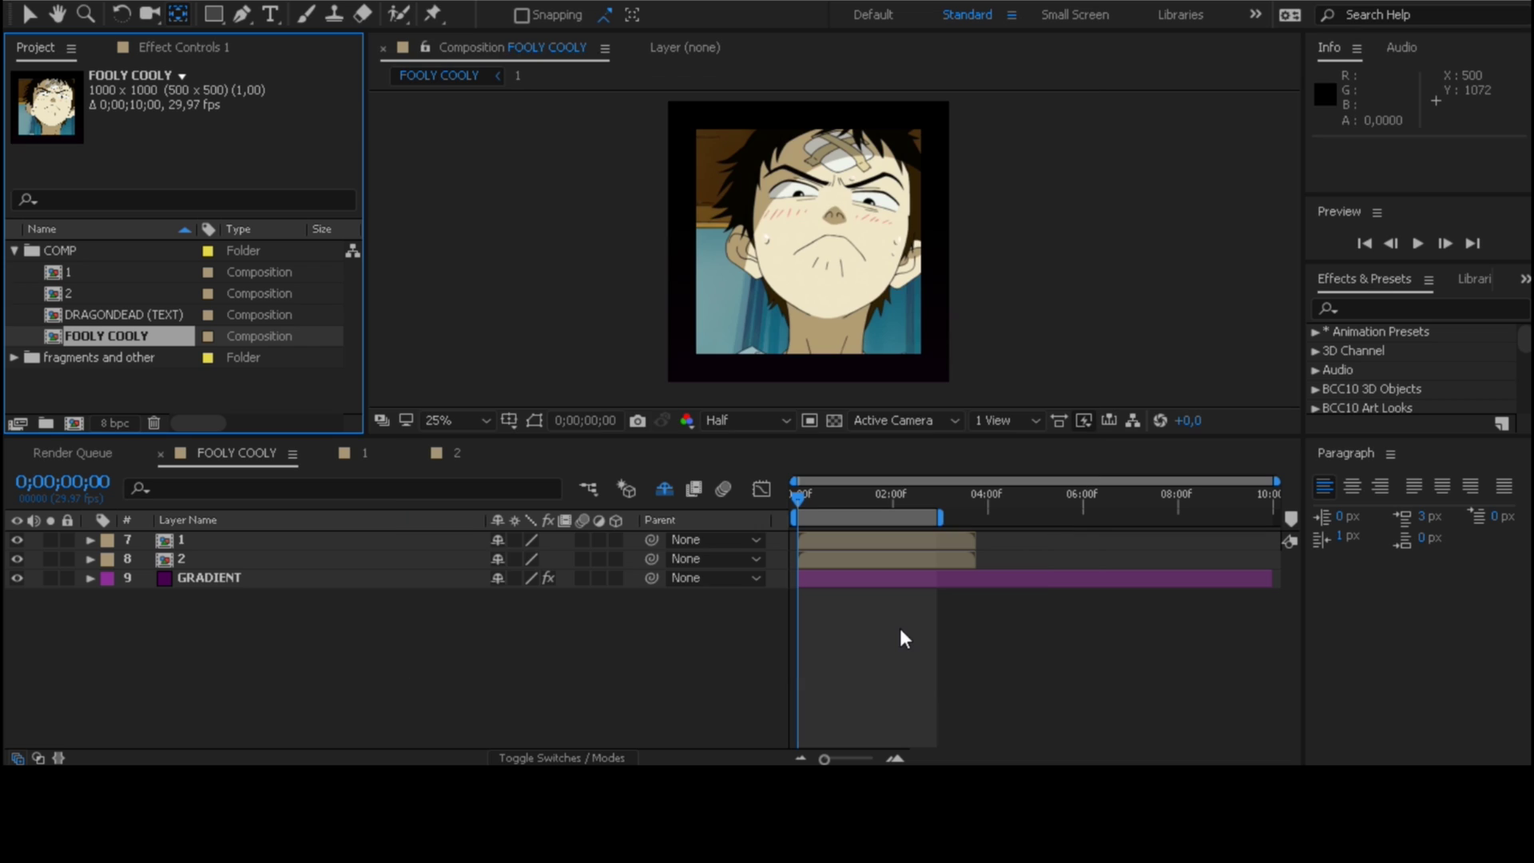
{"action": "left_click", "coordinate": [127, 271]}
{"action": "right_click", "coordinate": [128, 271]}
{"action": "left_click", "coordinate": [163, 285]}
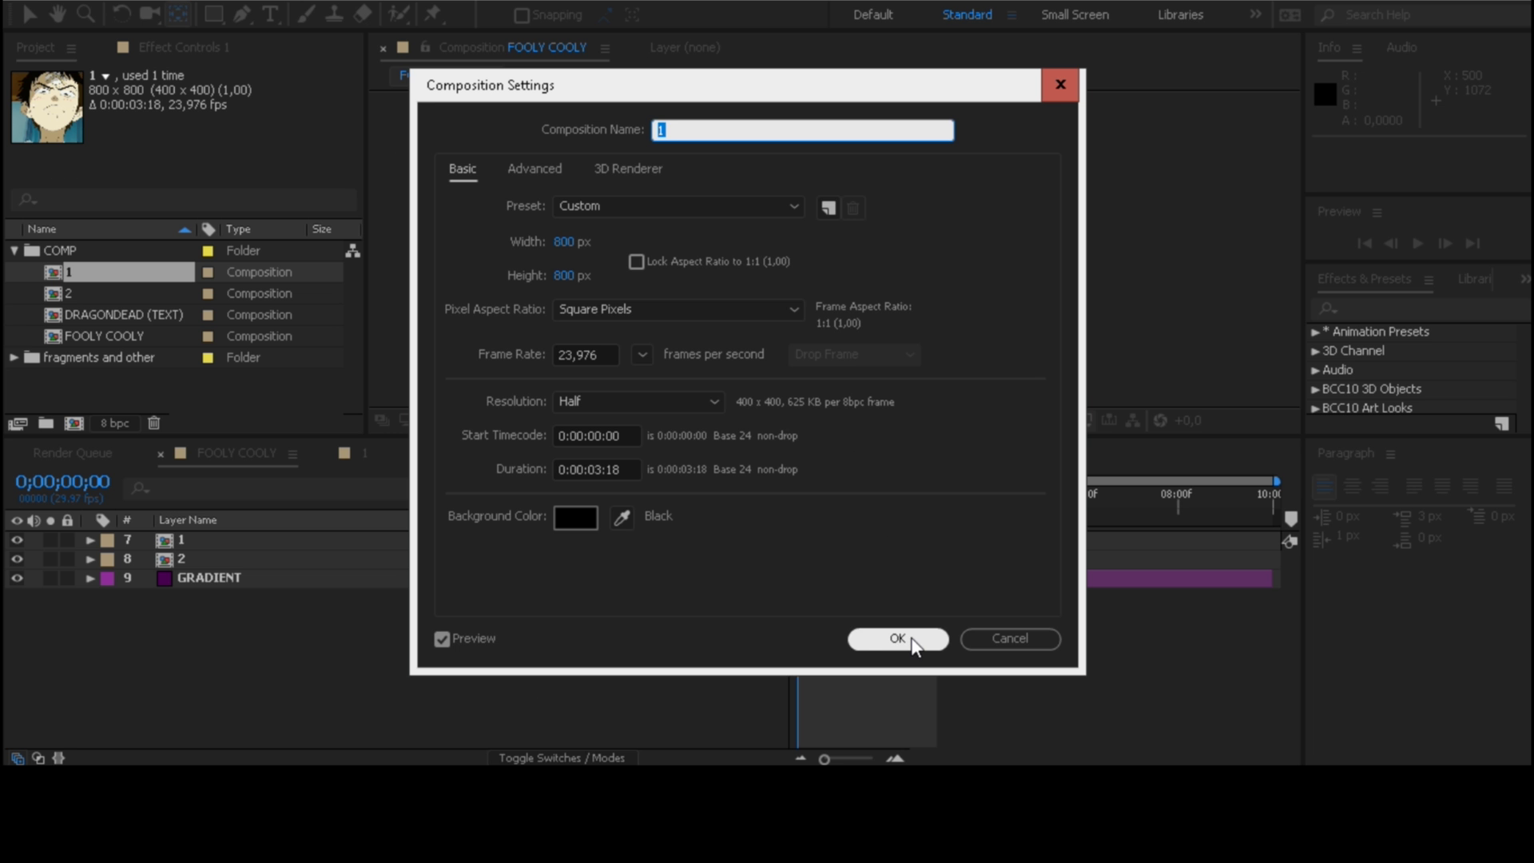
{"action": "left_click", "coordinate": [912, 640]}
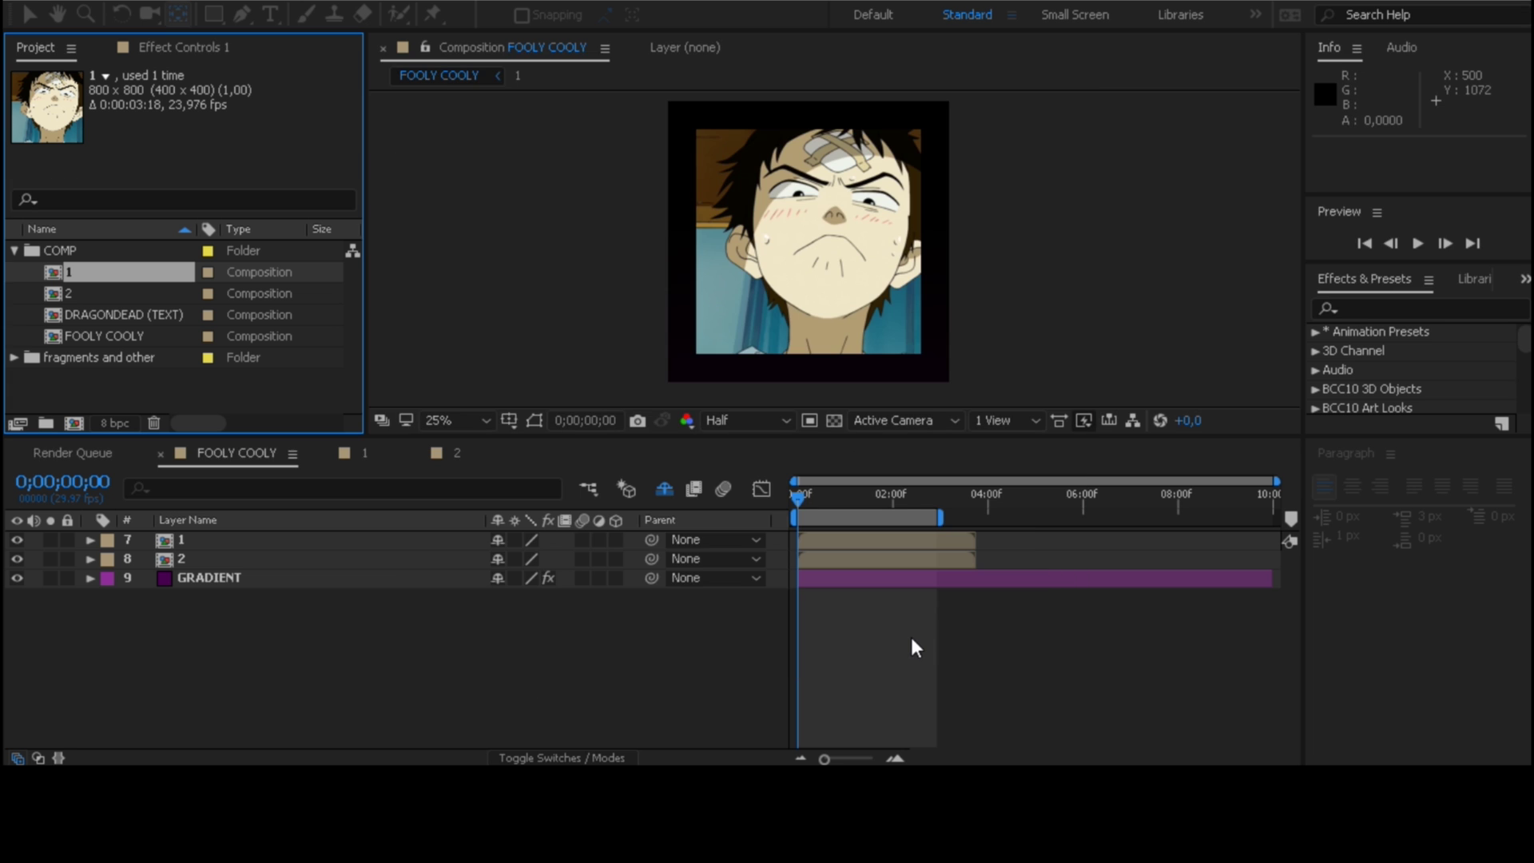
{"action": "left_click", "coordinate": [114, 292]}
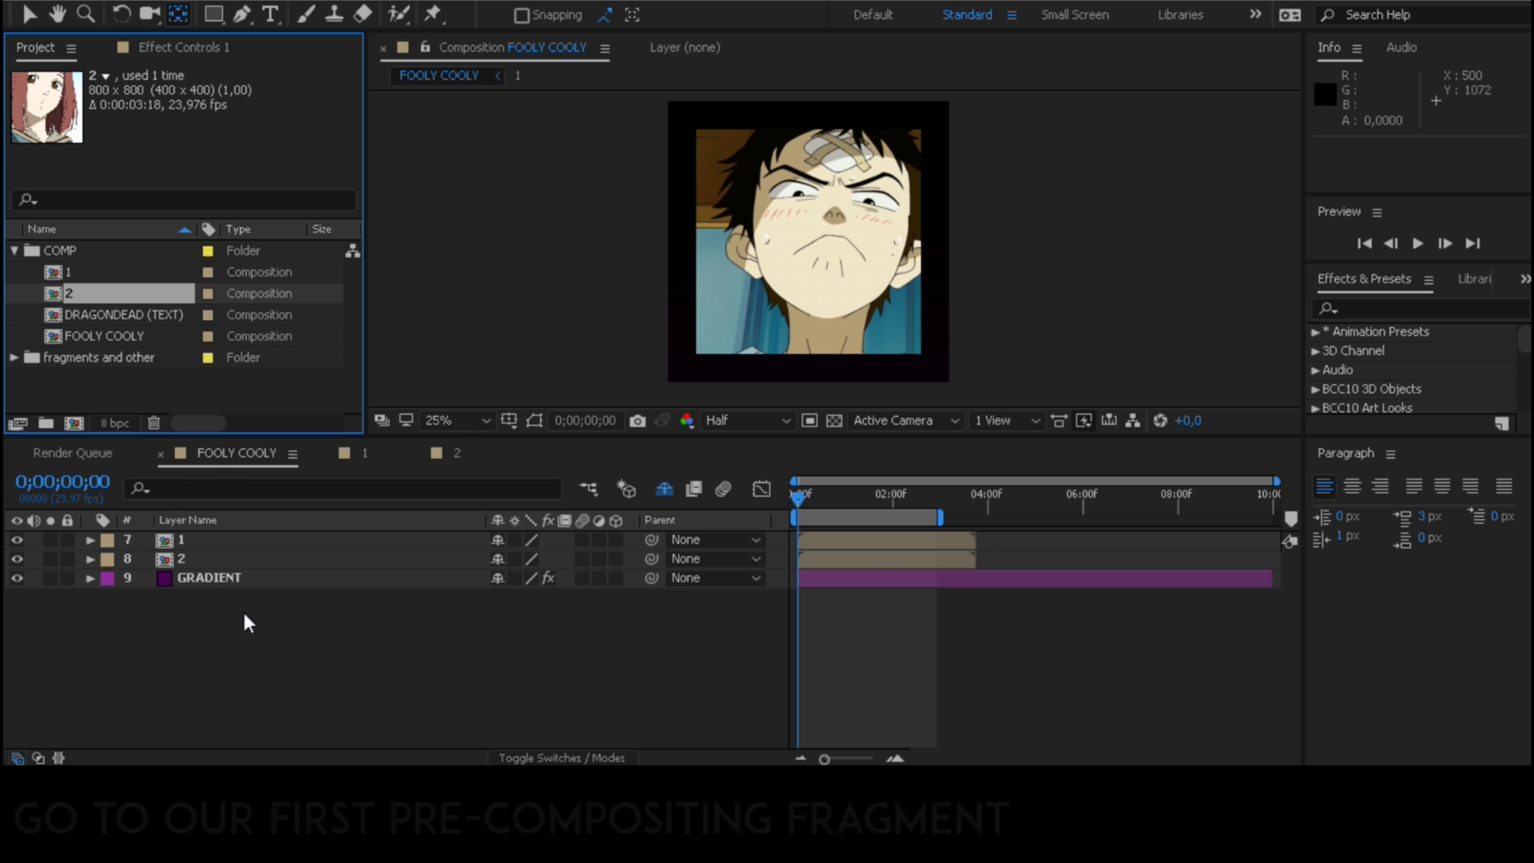
Step: Open precomp 1 and centre the fragment video's anchor point and position in the frame
{"action": "double_click", "coordinate": [390, 539]}
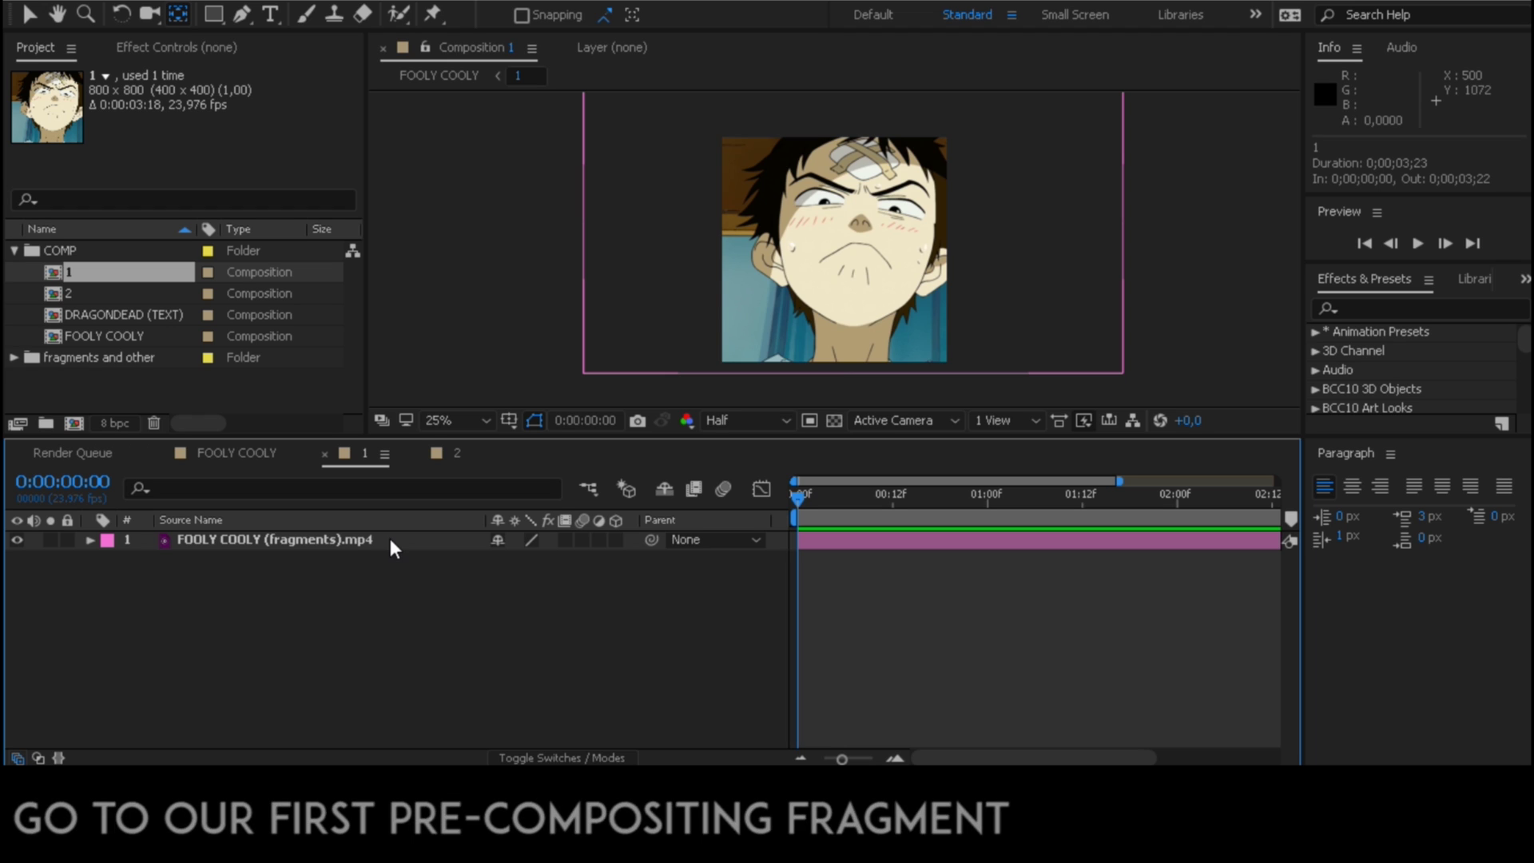
{"action": "left_click", "coordinate": [390, 540]}
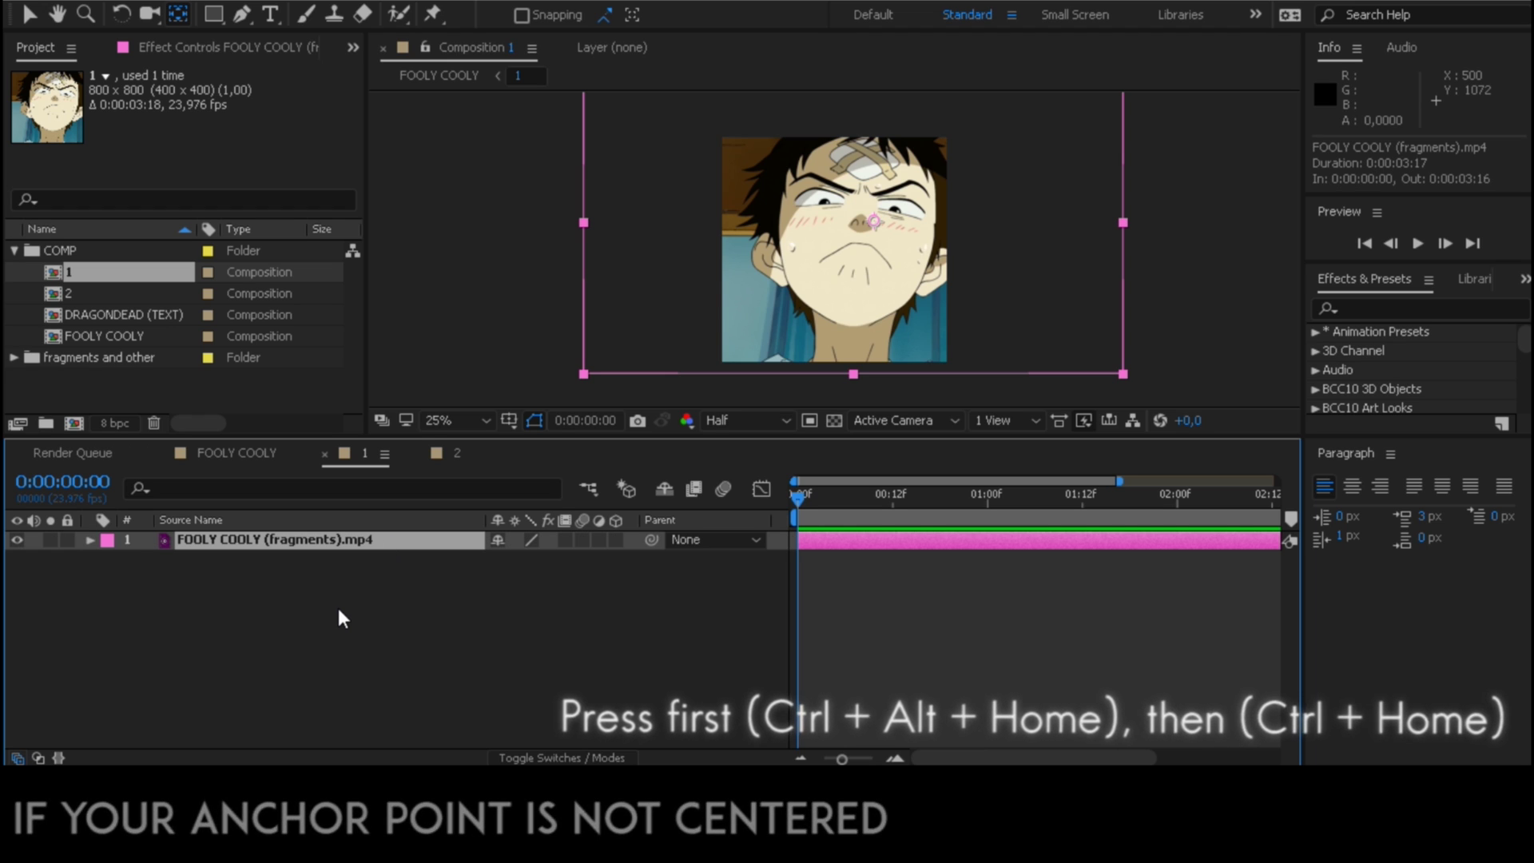
{"action": "key", "text": "ctrl+alt+Home"}
{"action": "key", "text": "ctrl+Home"}
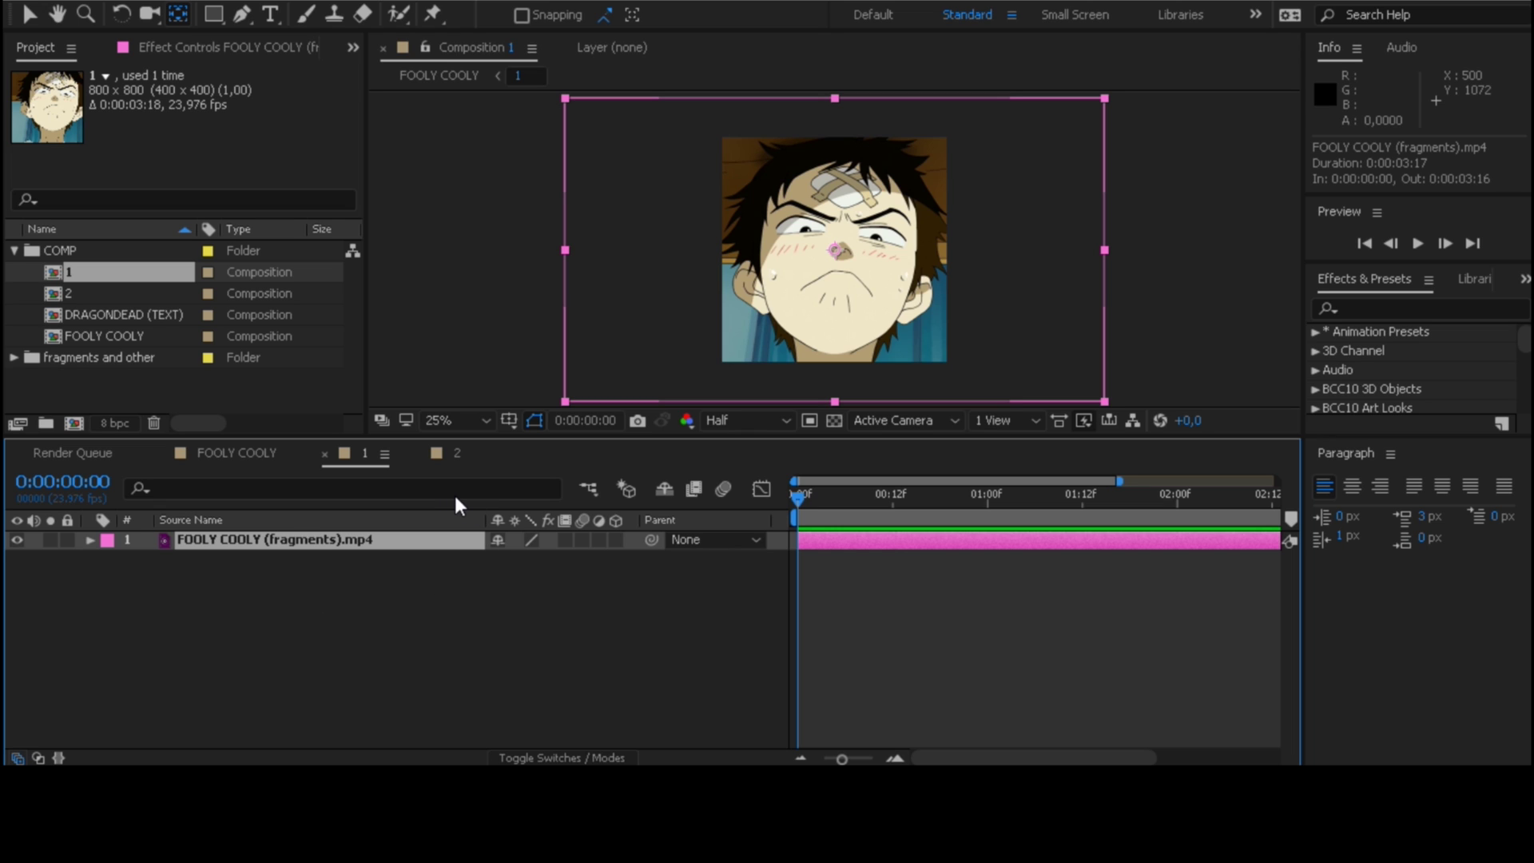
Step: Scale the FOOLY COOLY fragment video layer down to 58%
{"action": "left_click", "coordinate": [89, 539]}
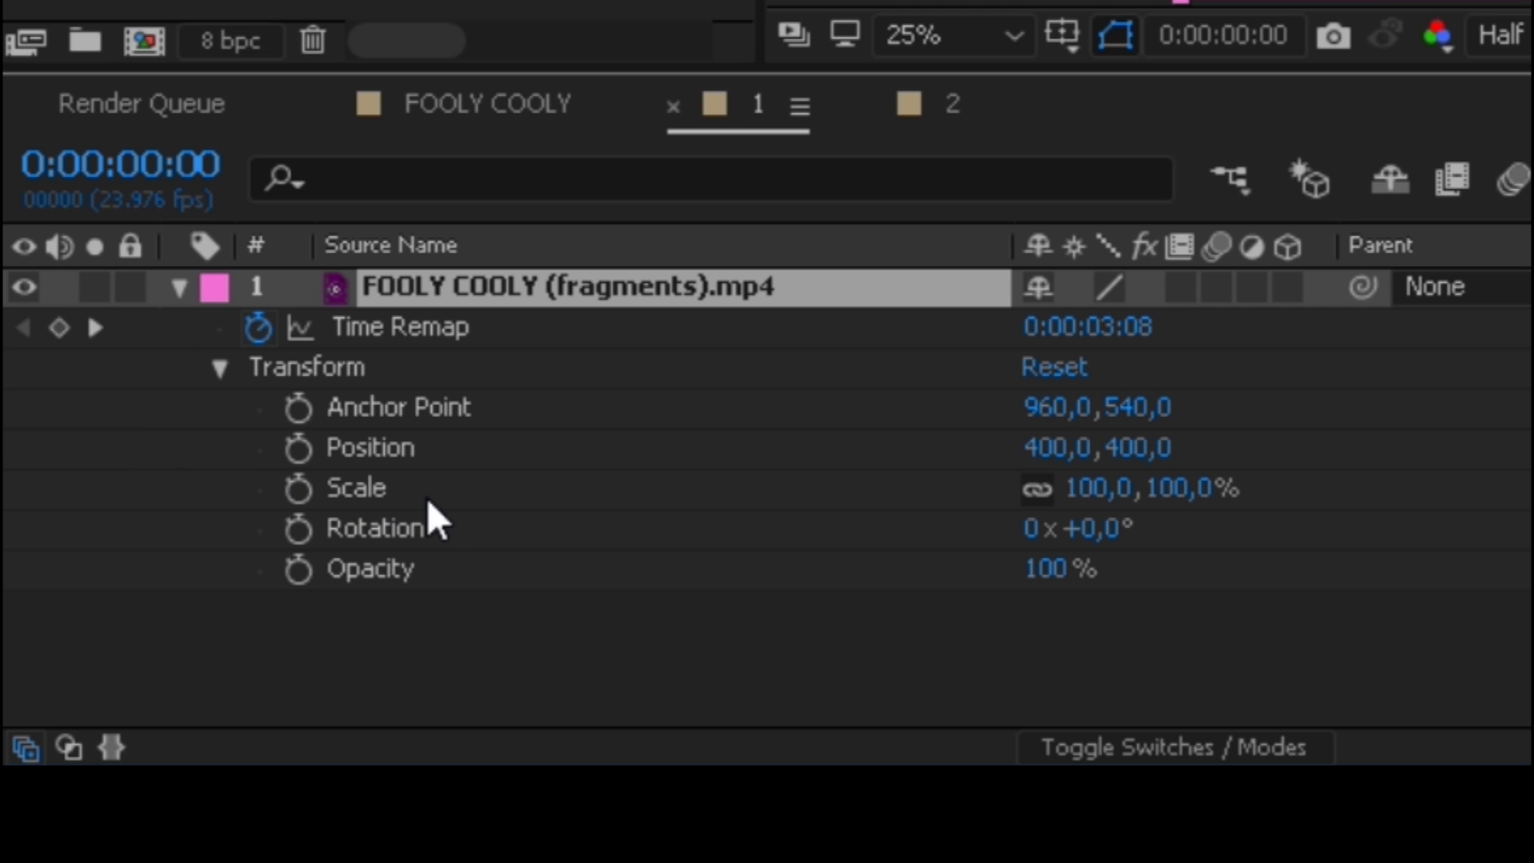
{"action": "left_click", "coordinate": [360, 489]}
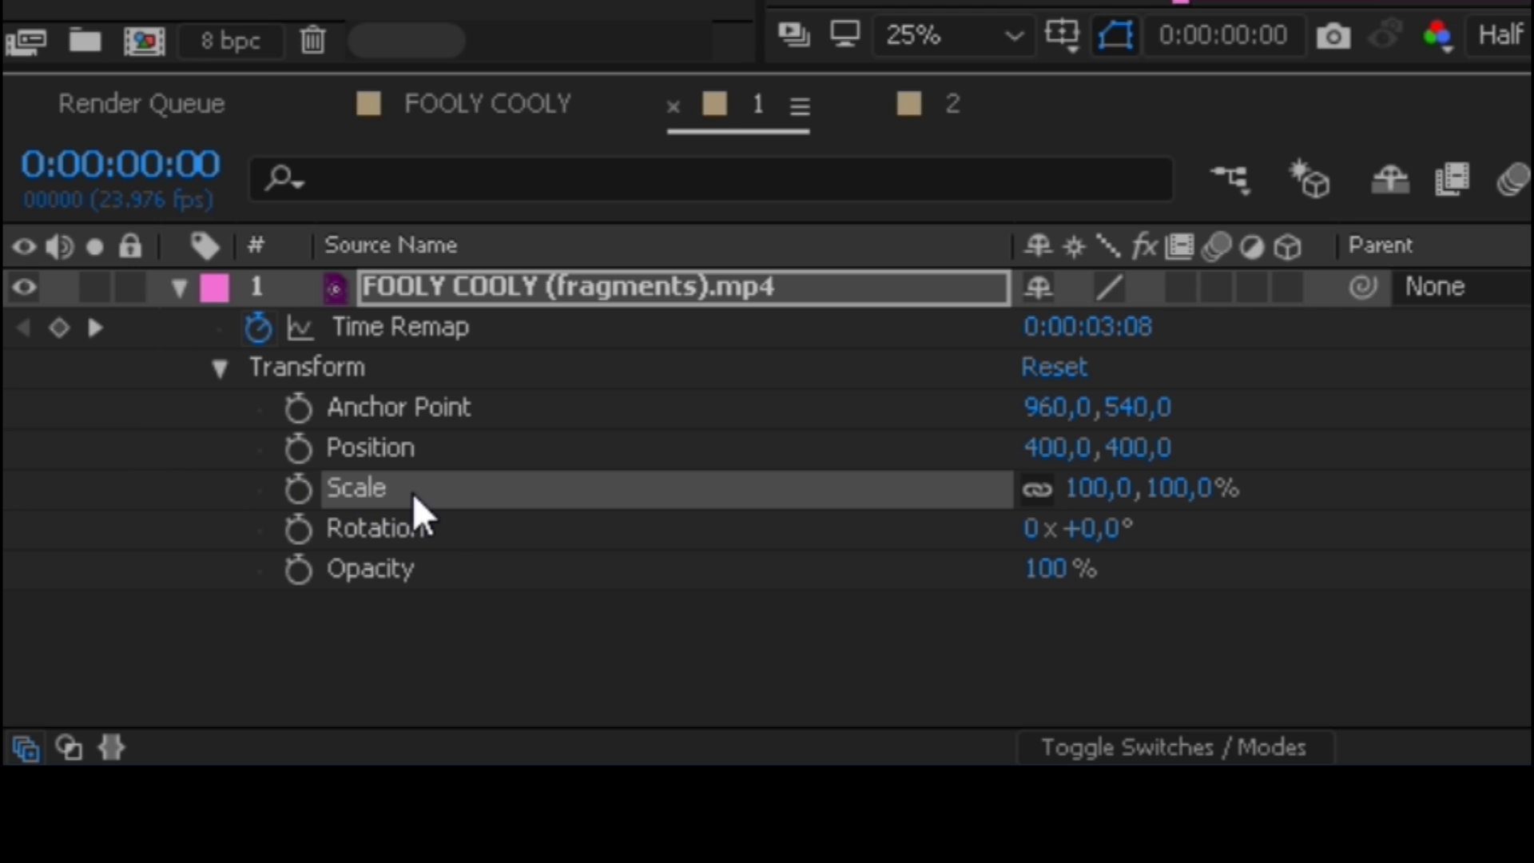
{"action": "left_click", "coordinate": [1175, 489]}
{"action": "type", "text": "58"}
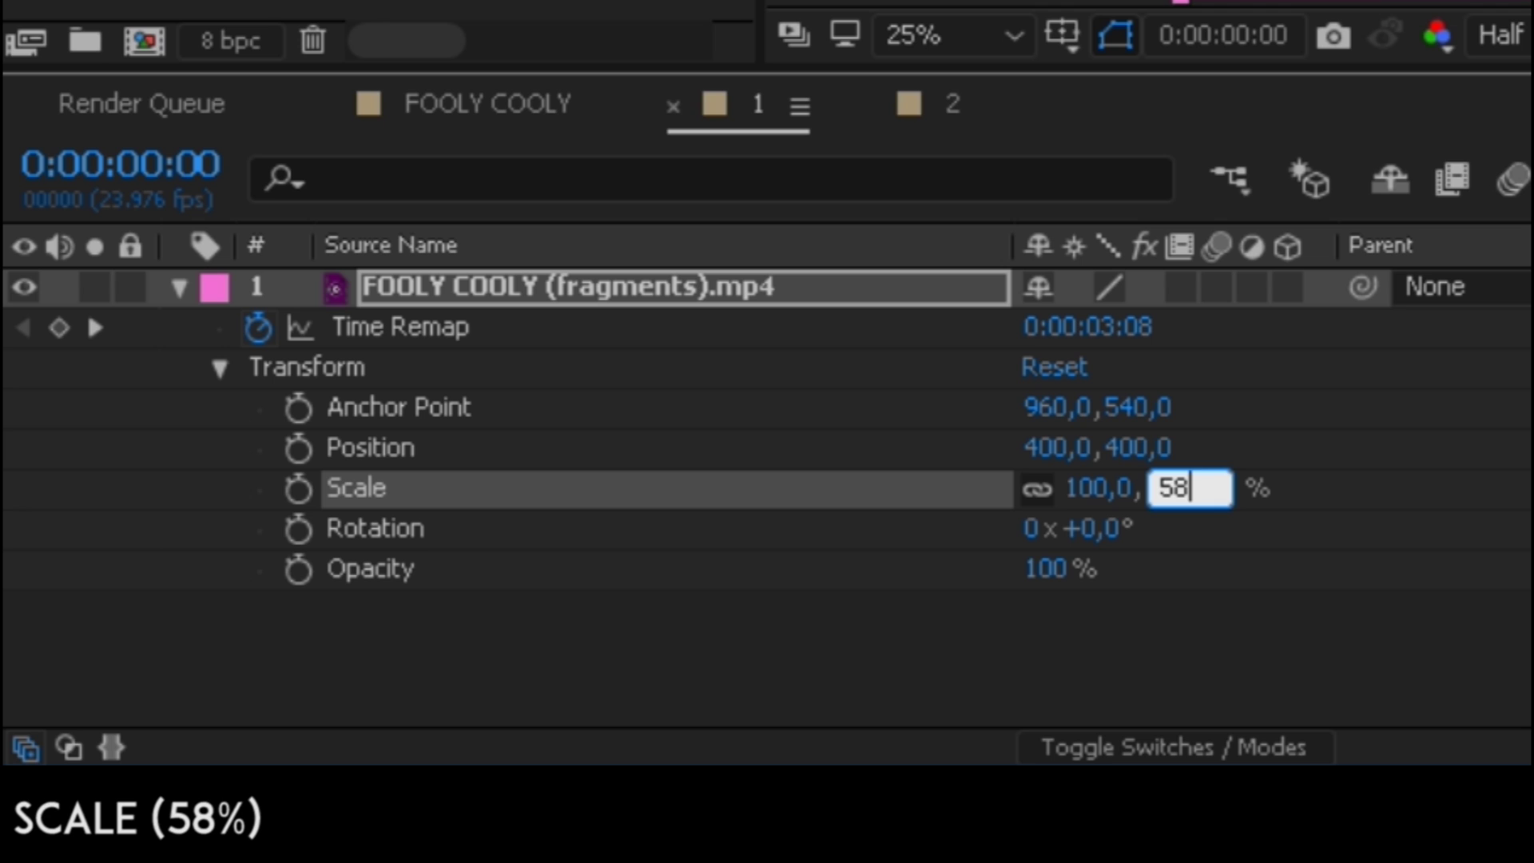
{"action": "key", "text": "Return"}
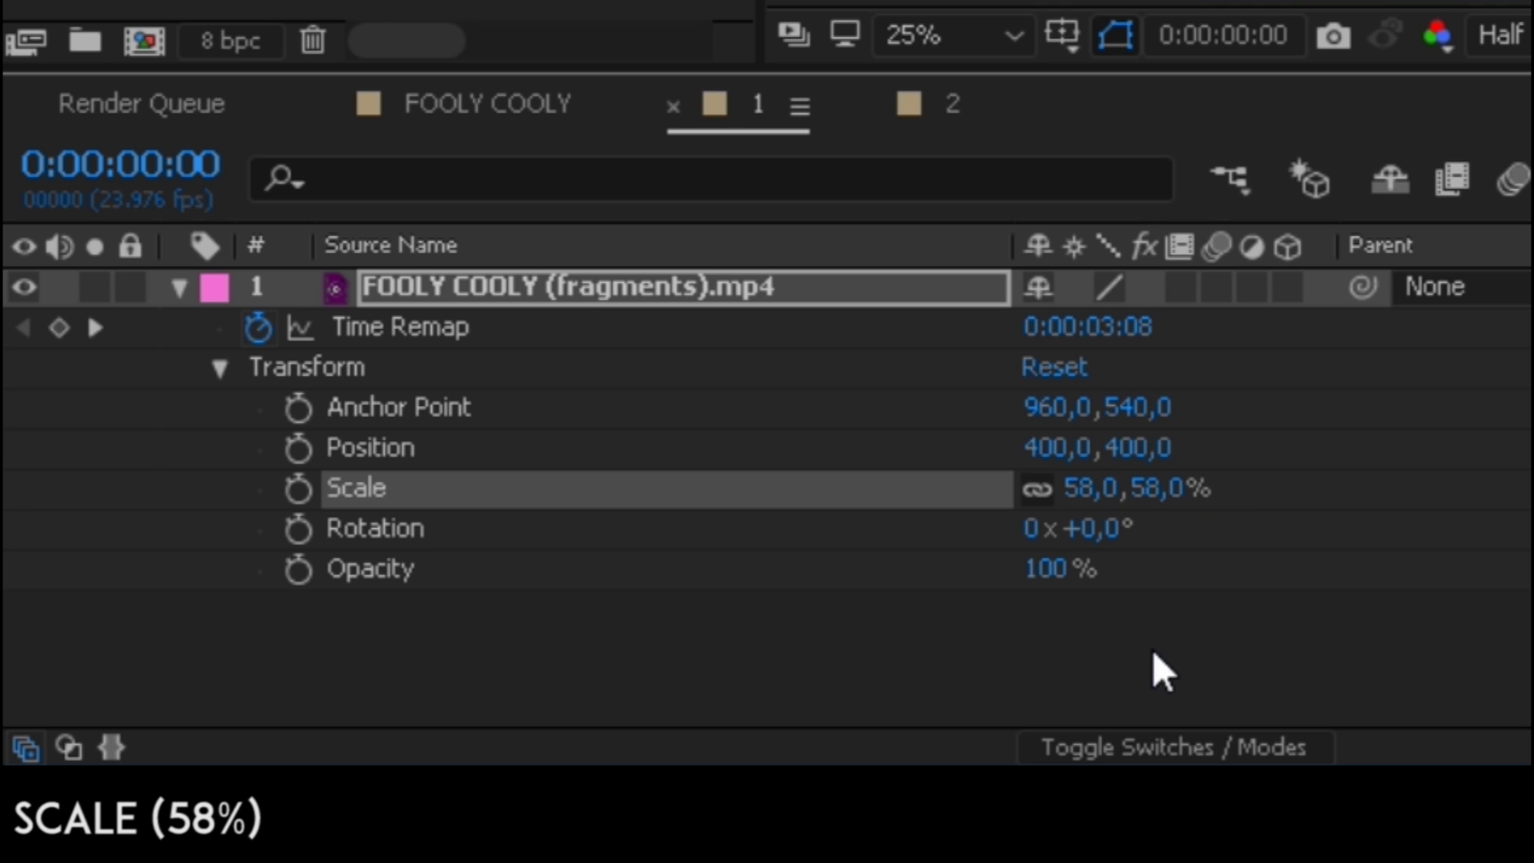
{"action": "left_click", "coordinate": [1154, 654]}
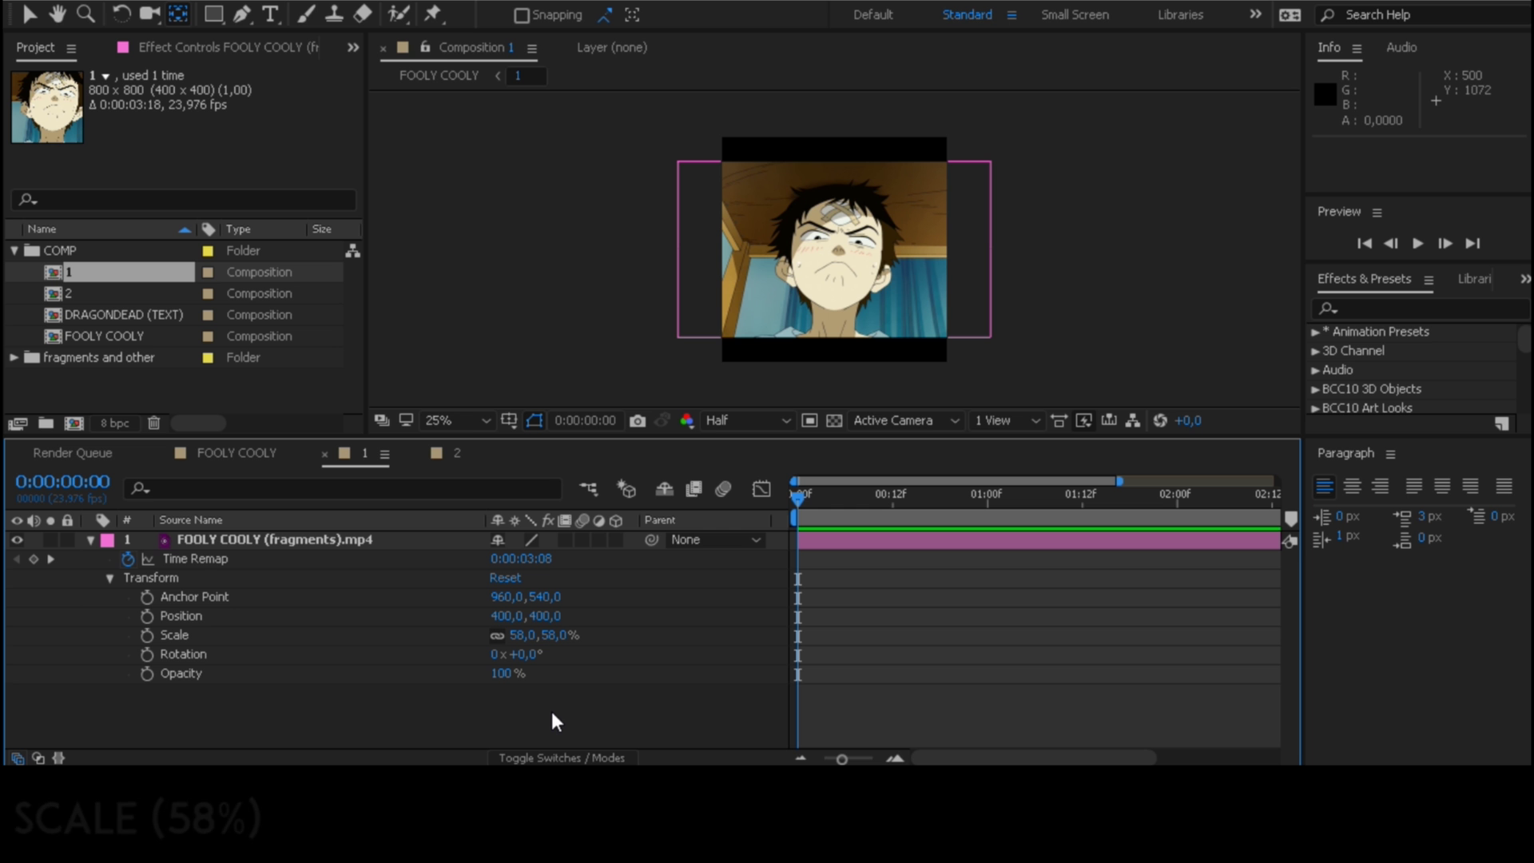
Step: Create a new shape layer containing a rectangle with a solid fill
{"action": "left_click", "coordinate": [91, 539]}
{"action": "right_click", "coordinate": [255, 631]}
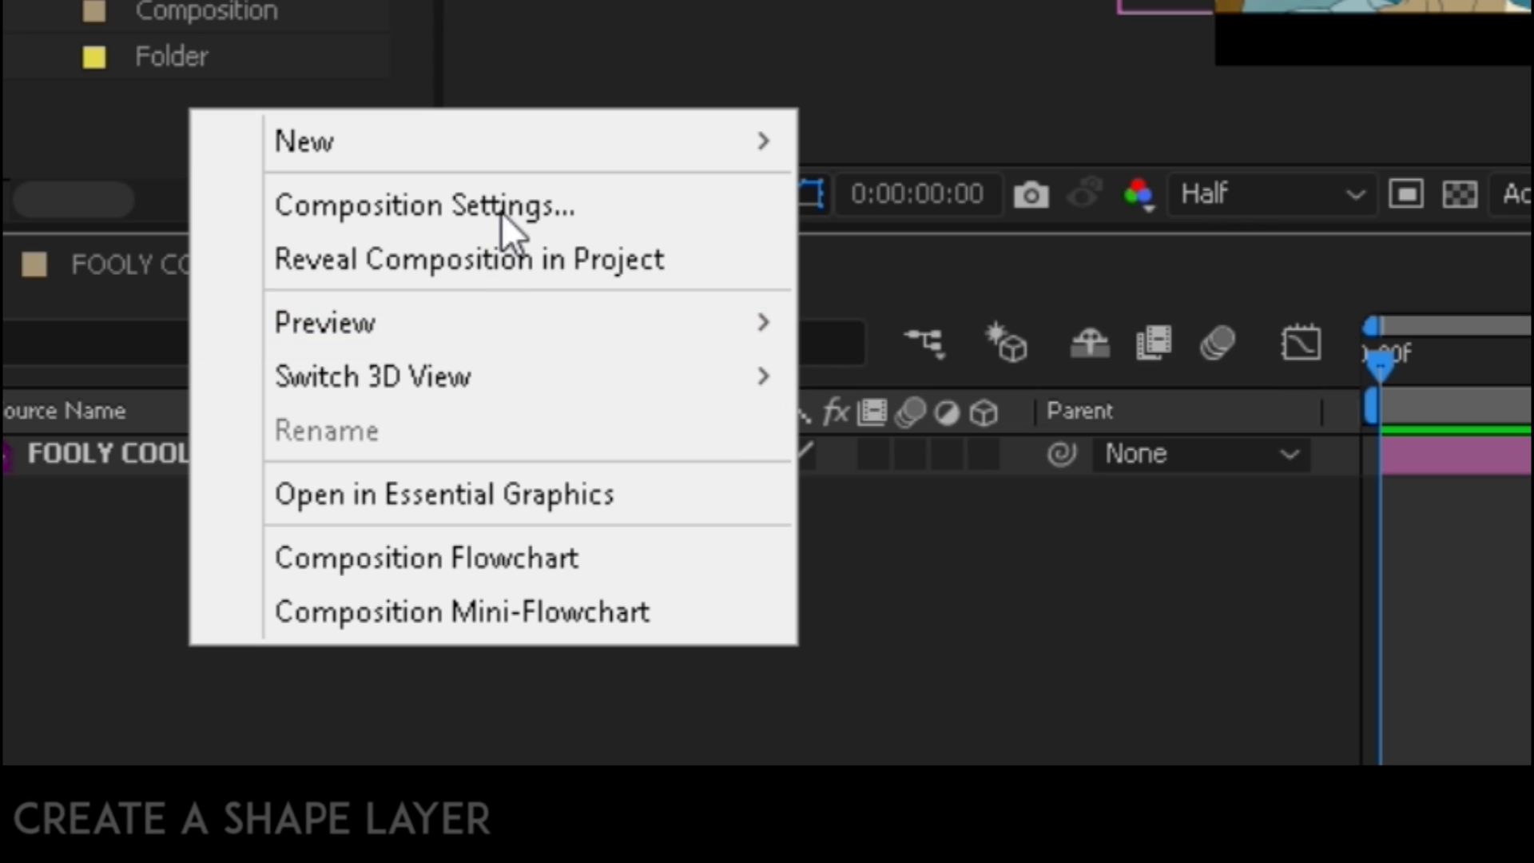
{"action": "mouse_move", "coordinate": [394, 399]}
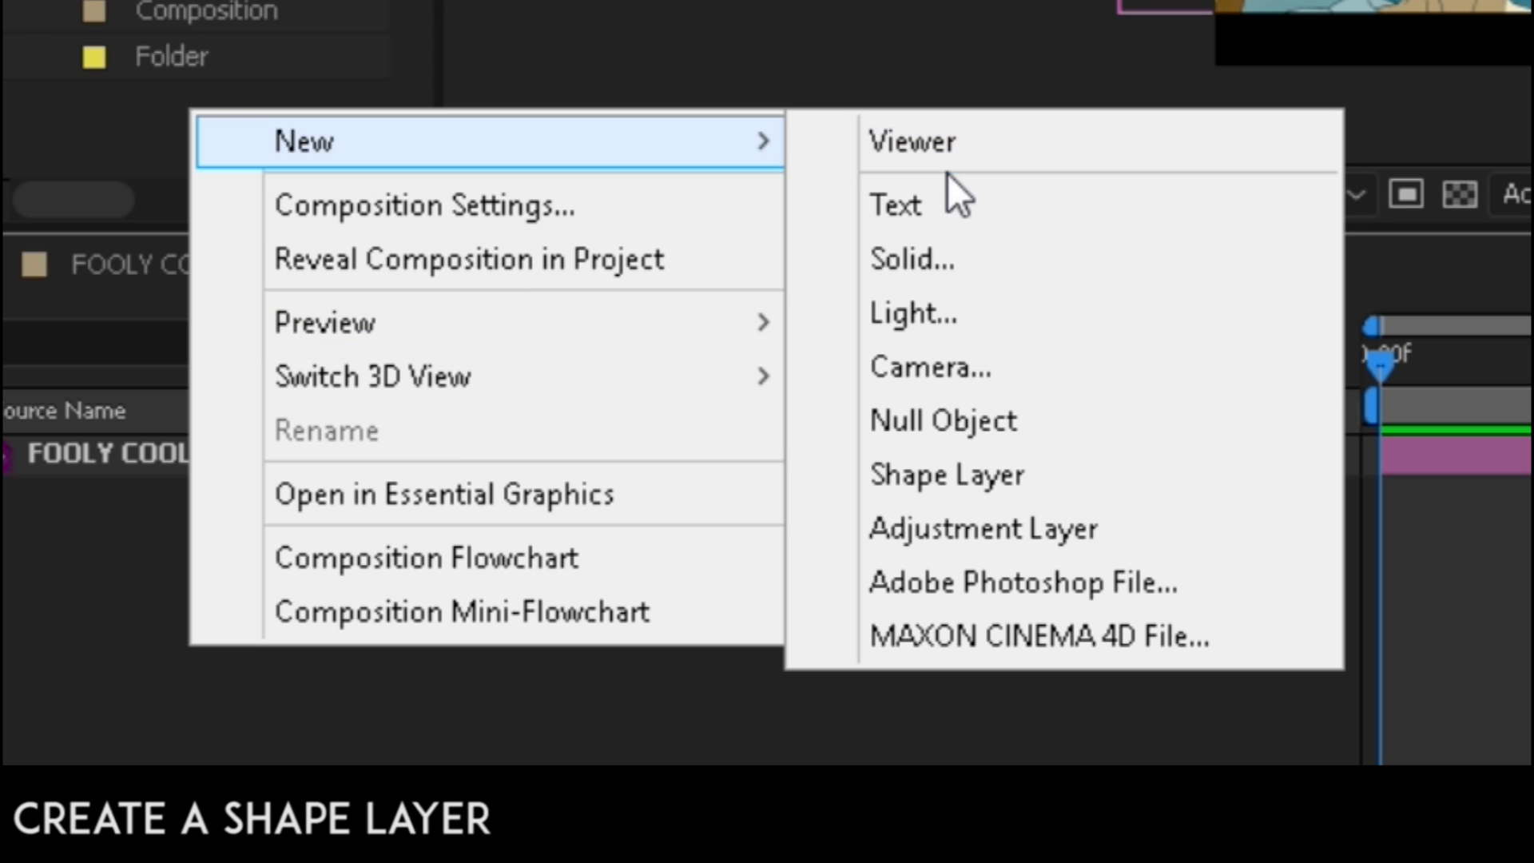
{"action": "left_click", "coordinate": [1066, 471]}
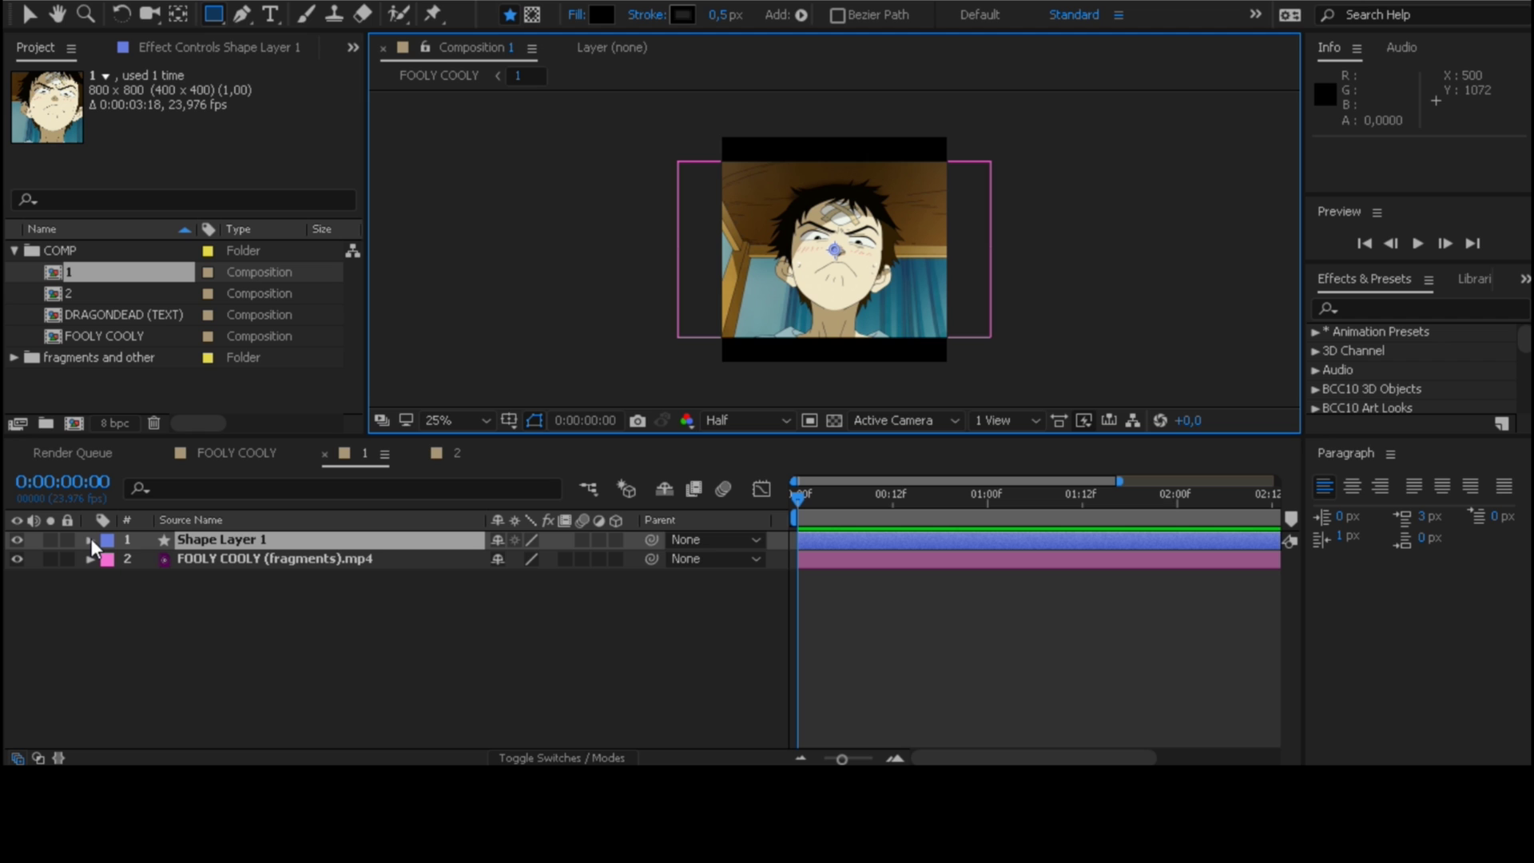
{"action": "left_click", "coordinate": [90, 540]}
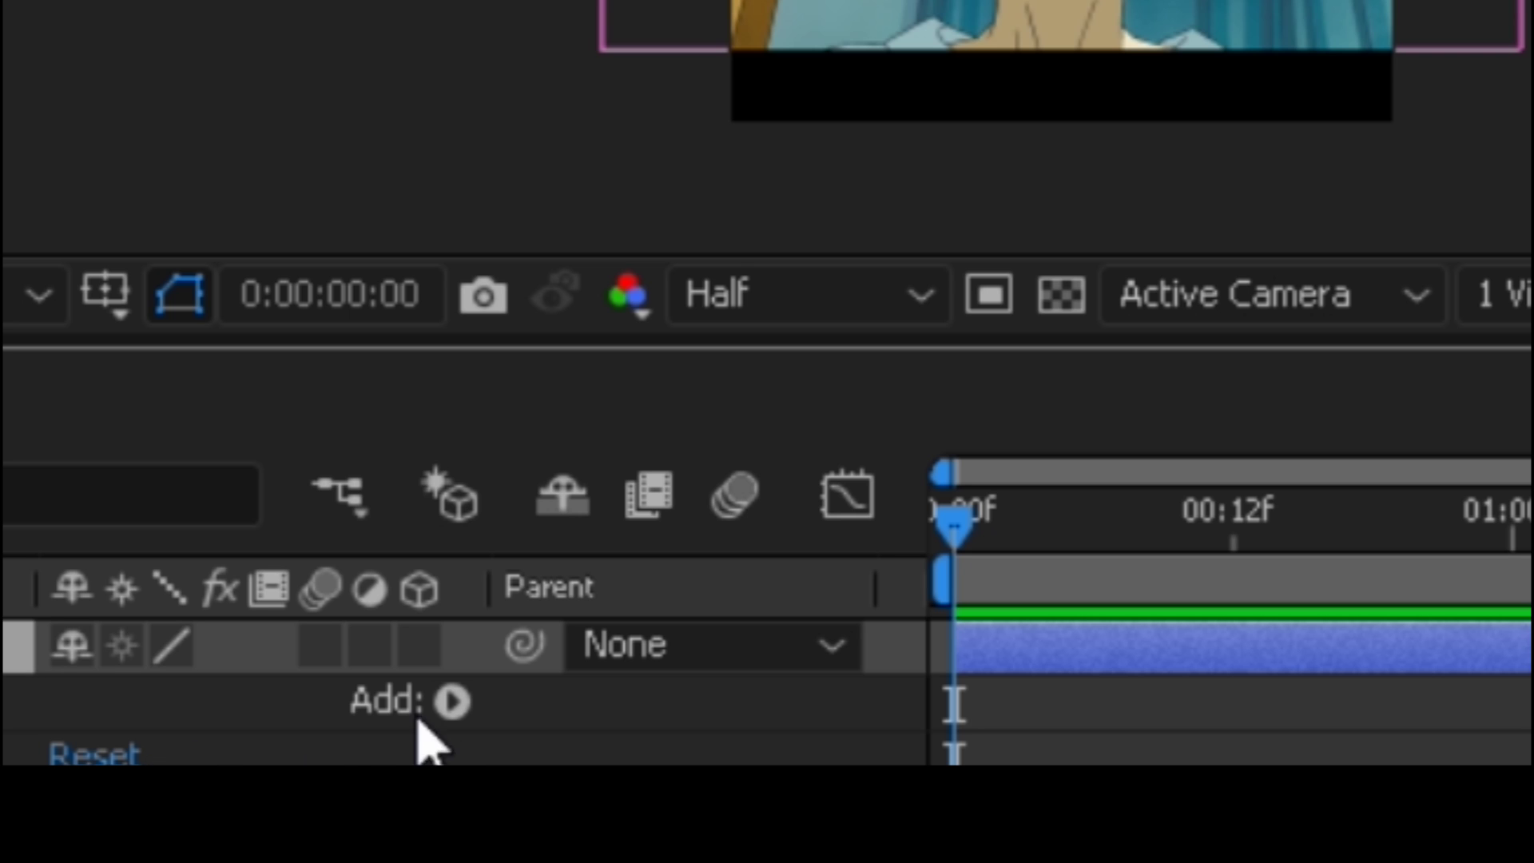
{"action": "left_click", "coordinate": [451, 701]}
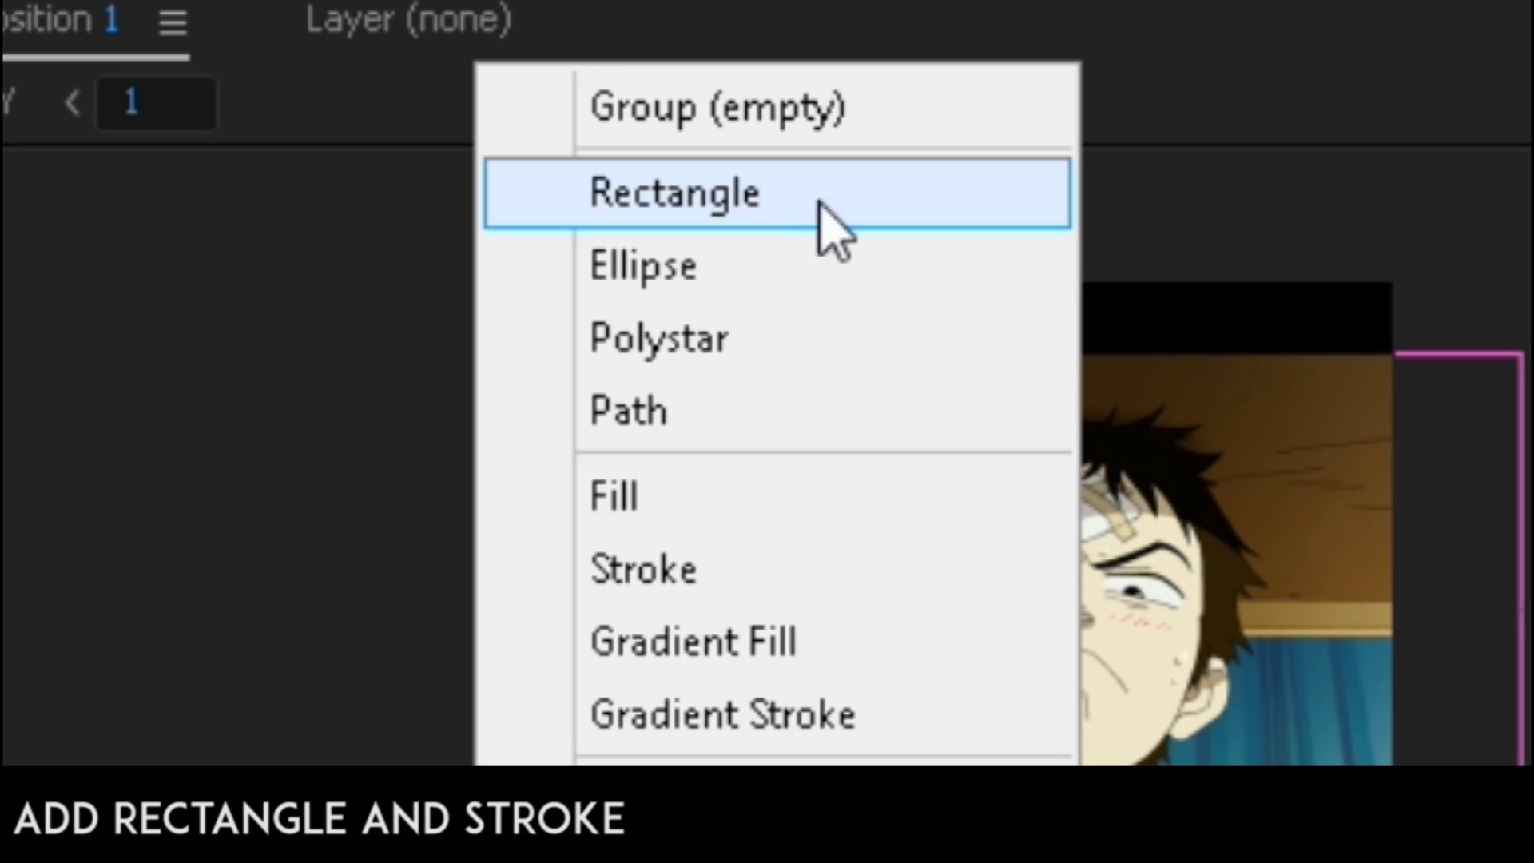
{"action": "left_click", "coordinate": [817, 199]}
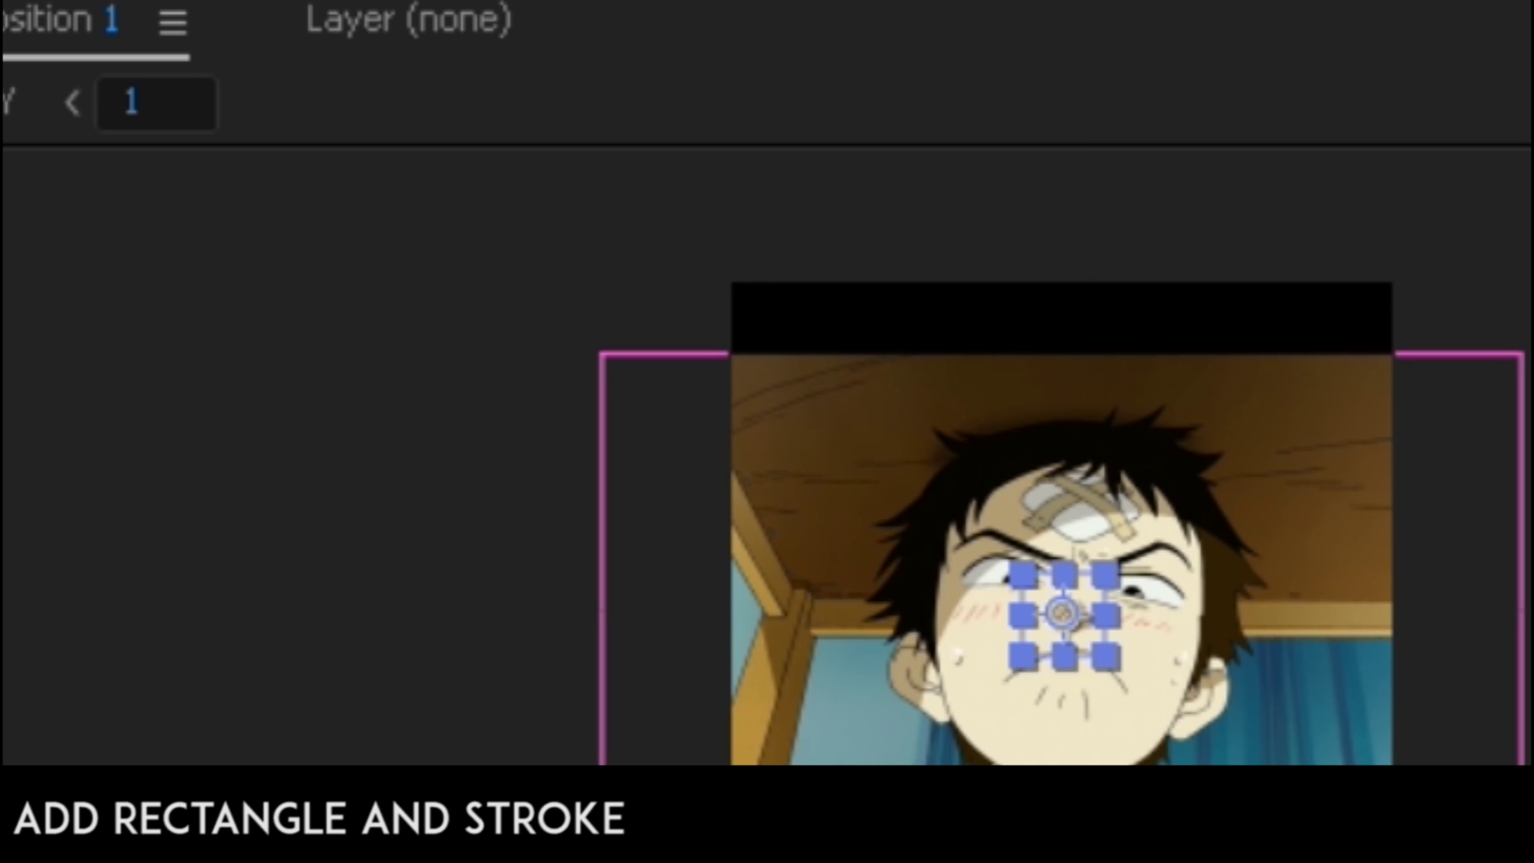
{"action": "left_click", "coordinate": [478, 766]}
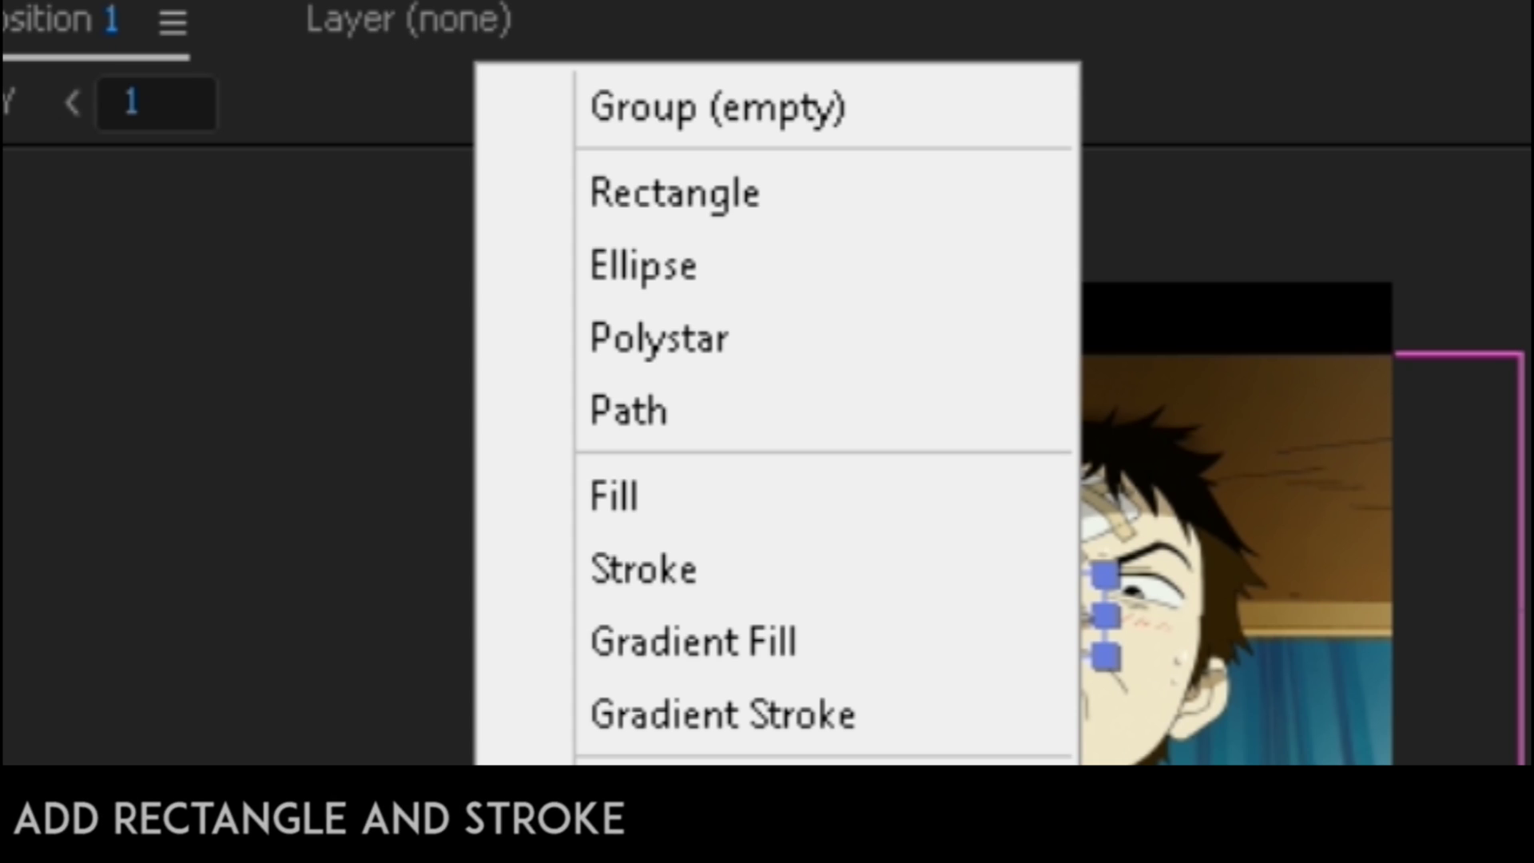
{"action": "left_click", "coordinate": [714, 485]}
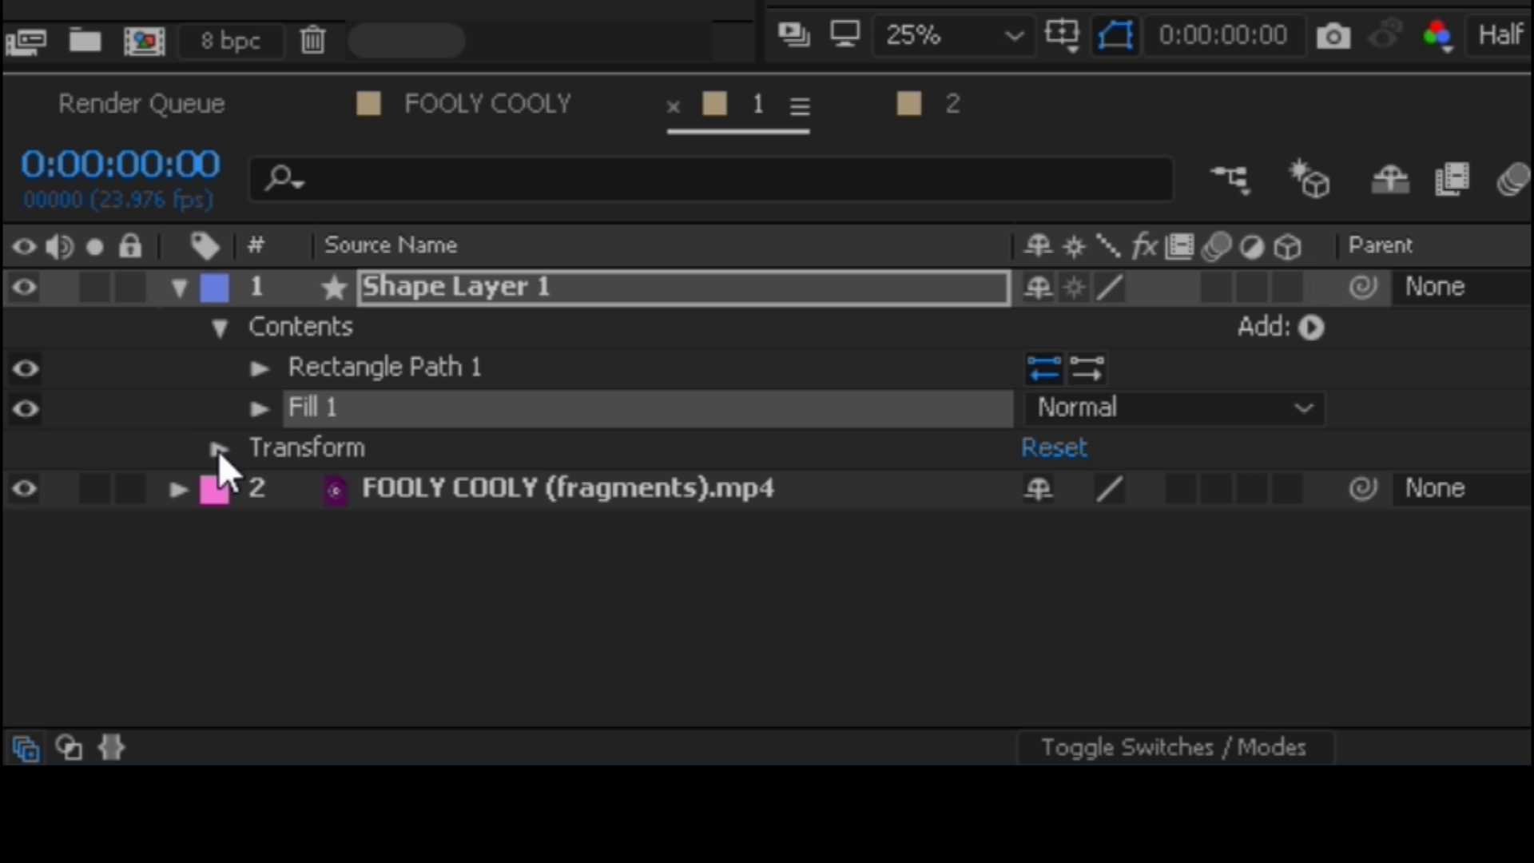
Step: Scale Shape Layer 1 up to 531%
{"action": "left_click", "coordinate": [218, 449]}
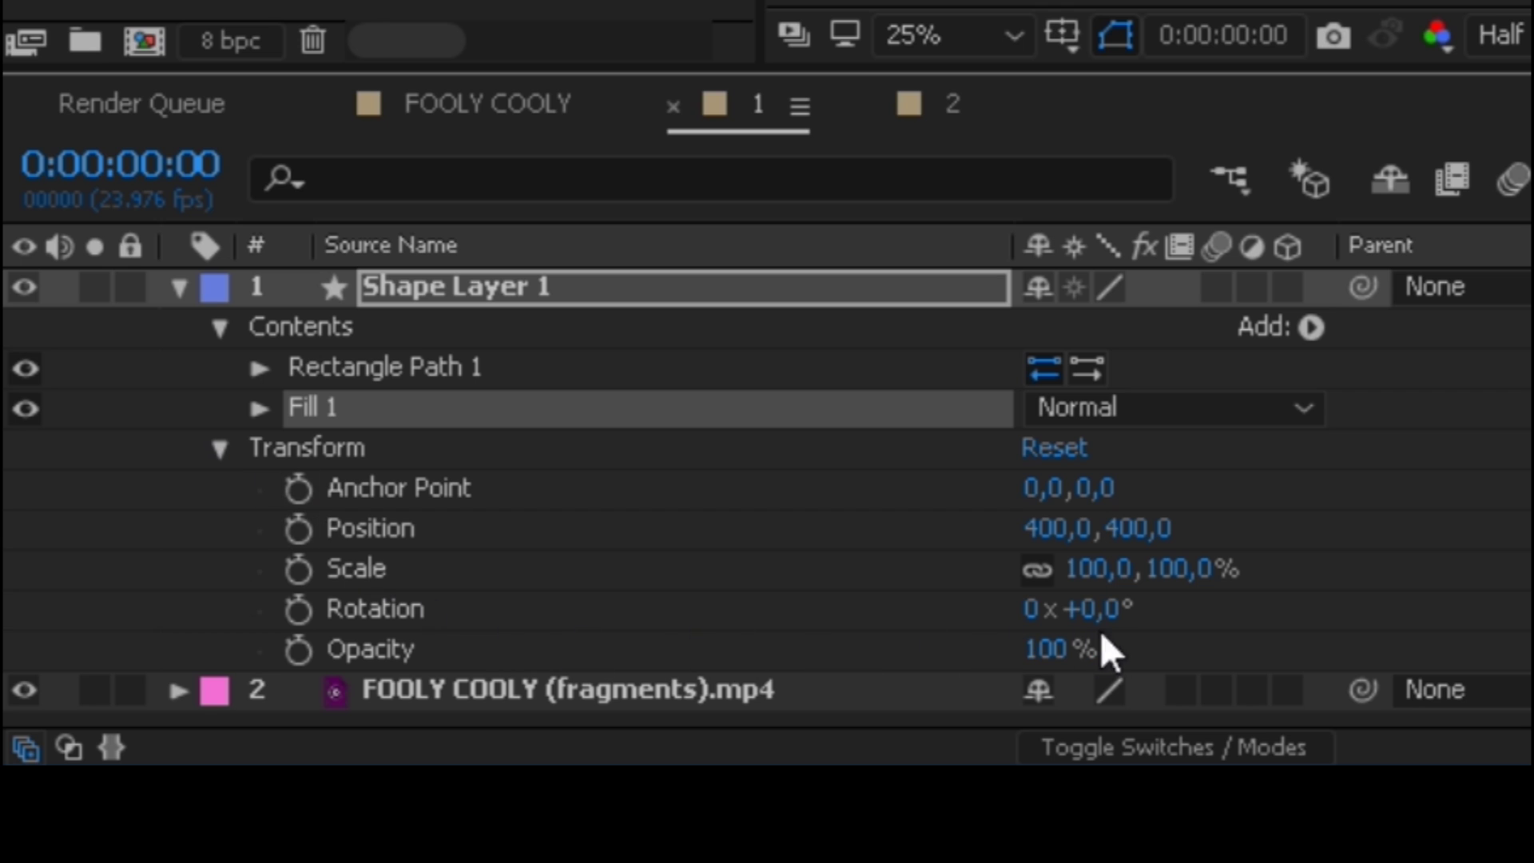
{"action": "left_click", "coordinate": [1168, 579]}
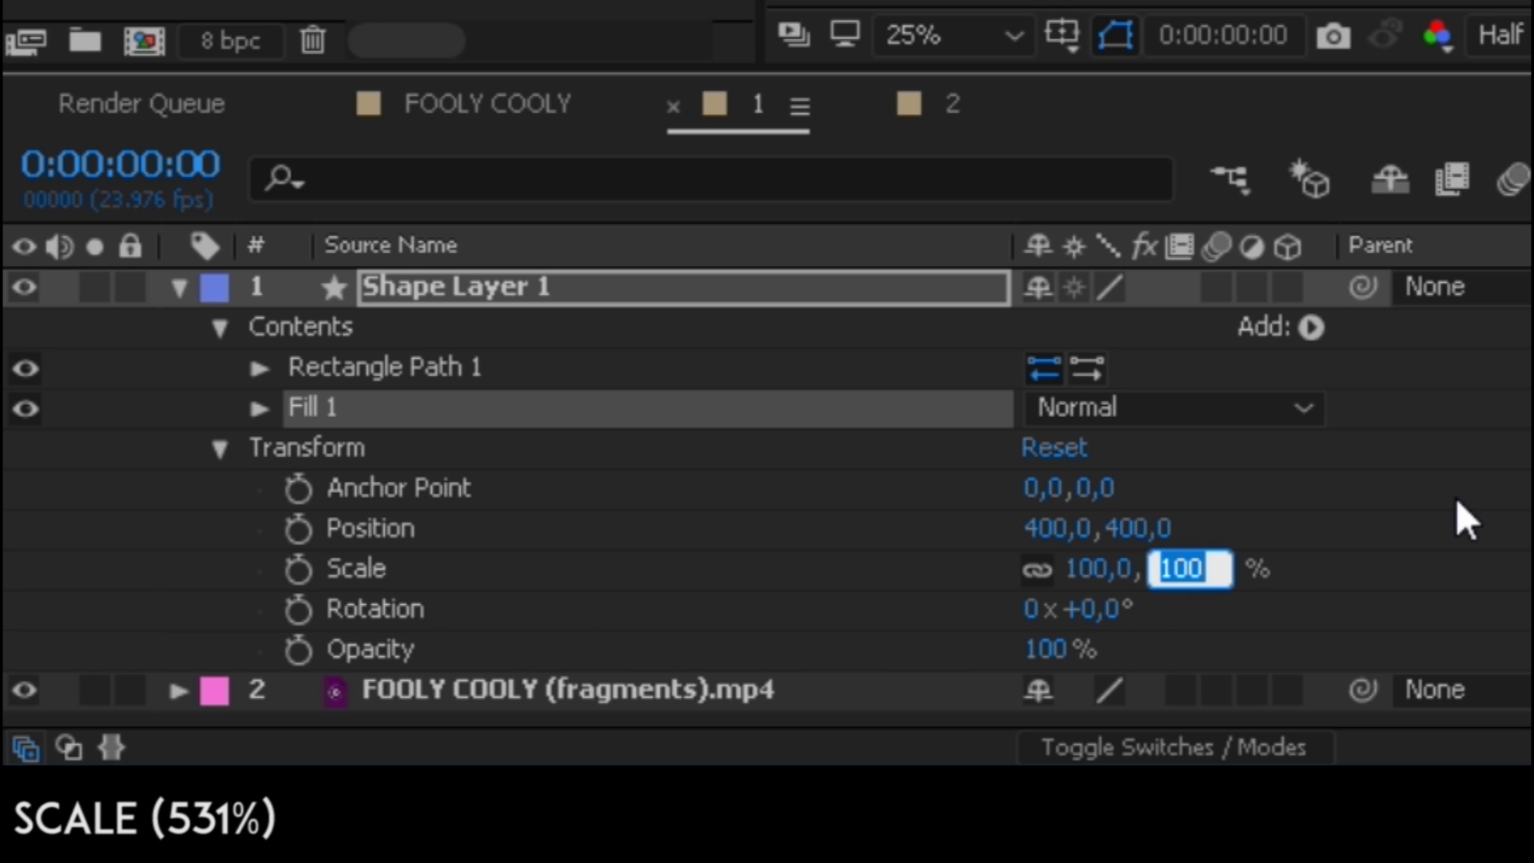
{"action": "type", "text": "531"}
{"action": "key", "text": "Return"}
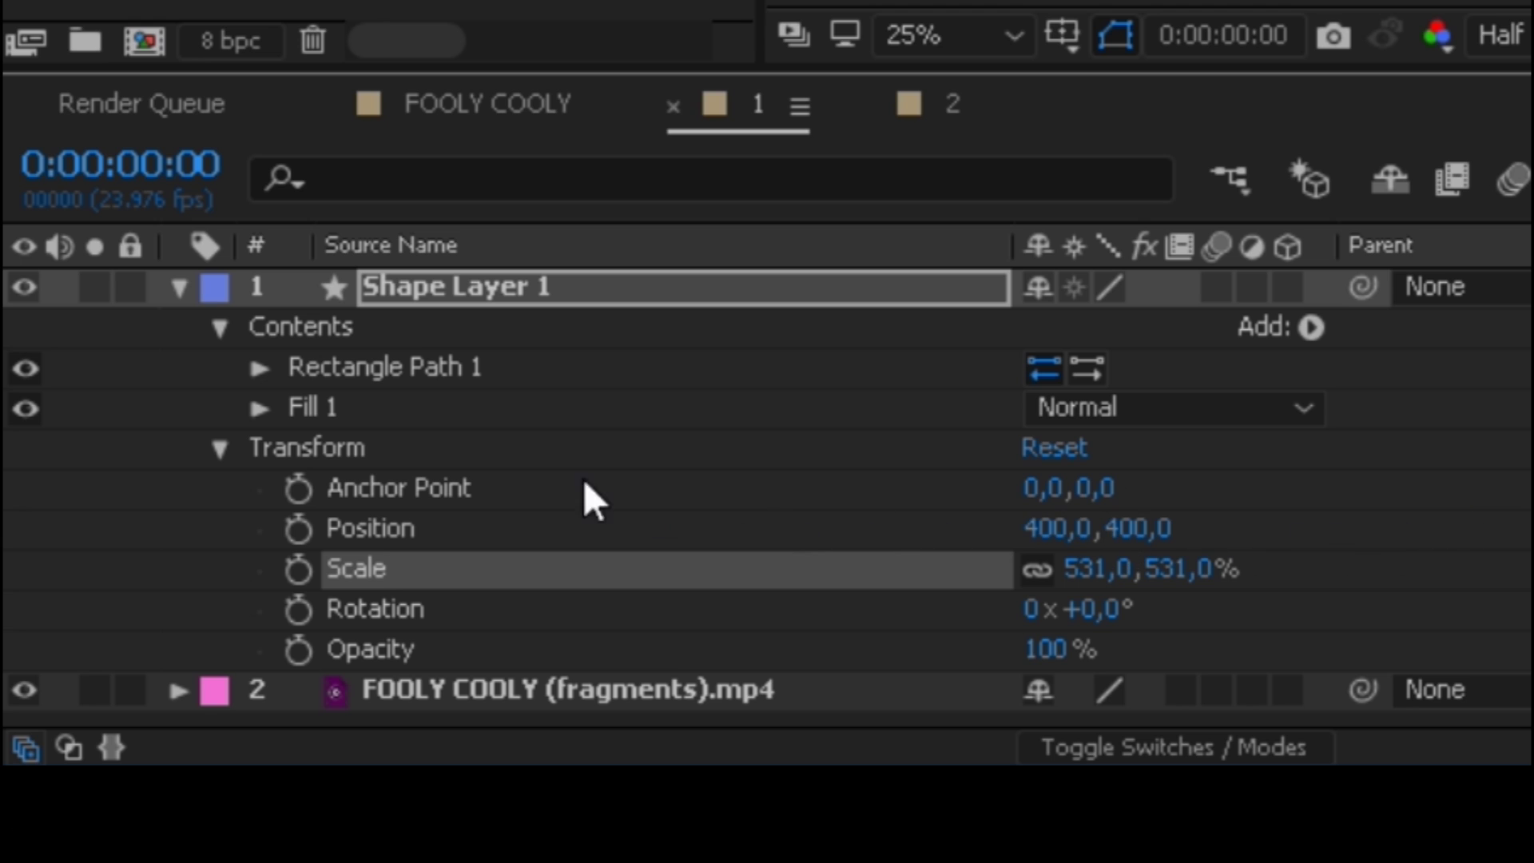
{"action": "left_click", "coordinate": [185, 294]}
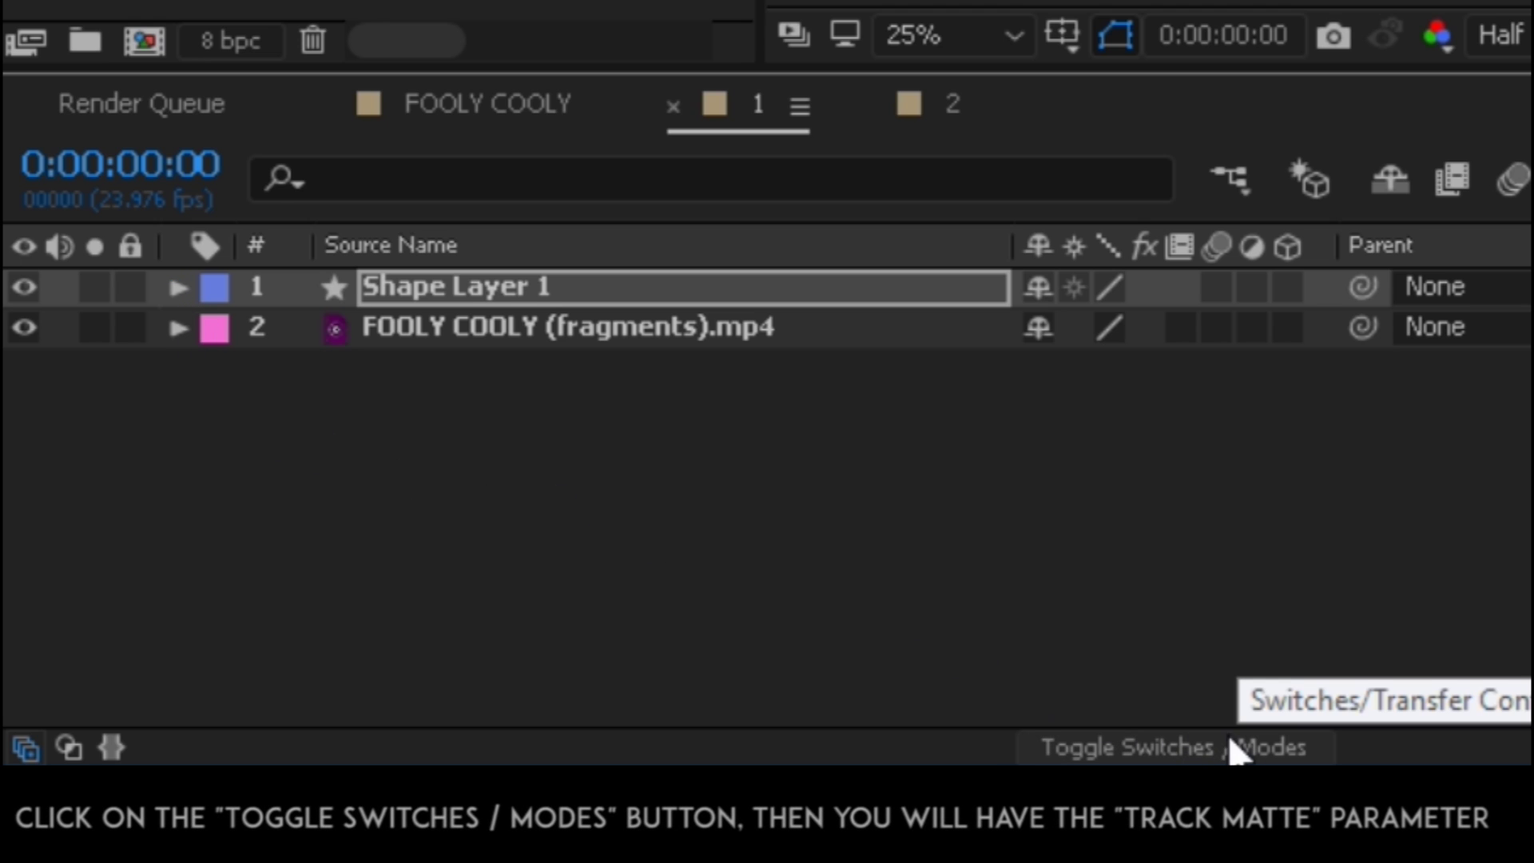
Step: Set the fragment video's track matte to the shape layer as an alpha matte
{"action": "left_click", "coordinate": [1206, 741]}
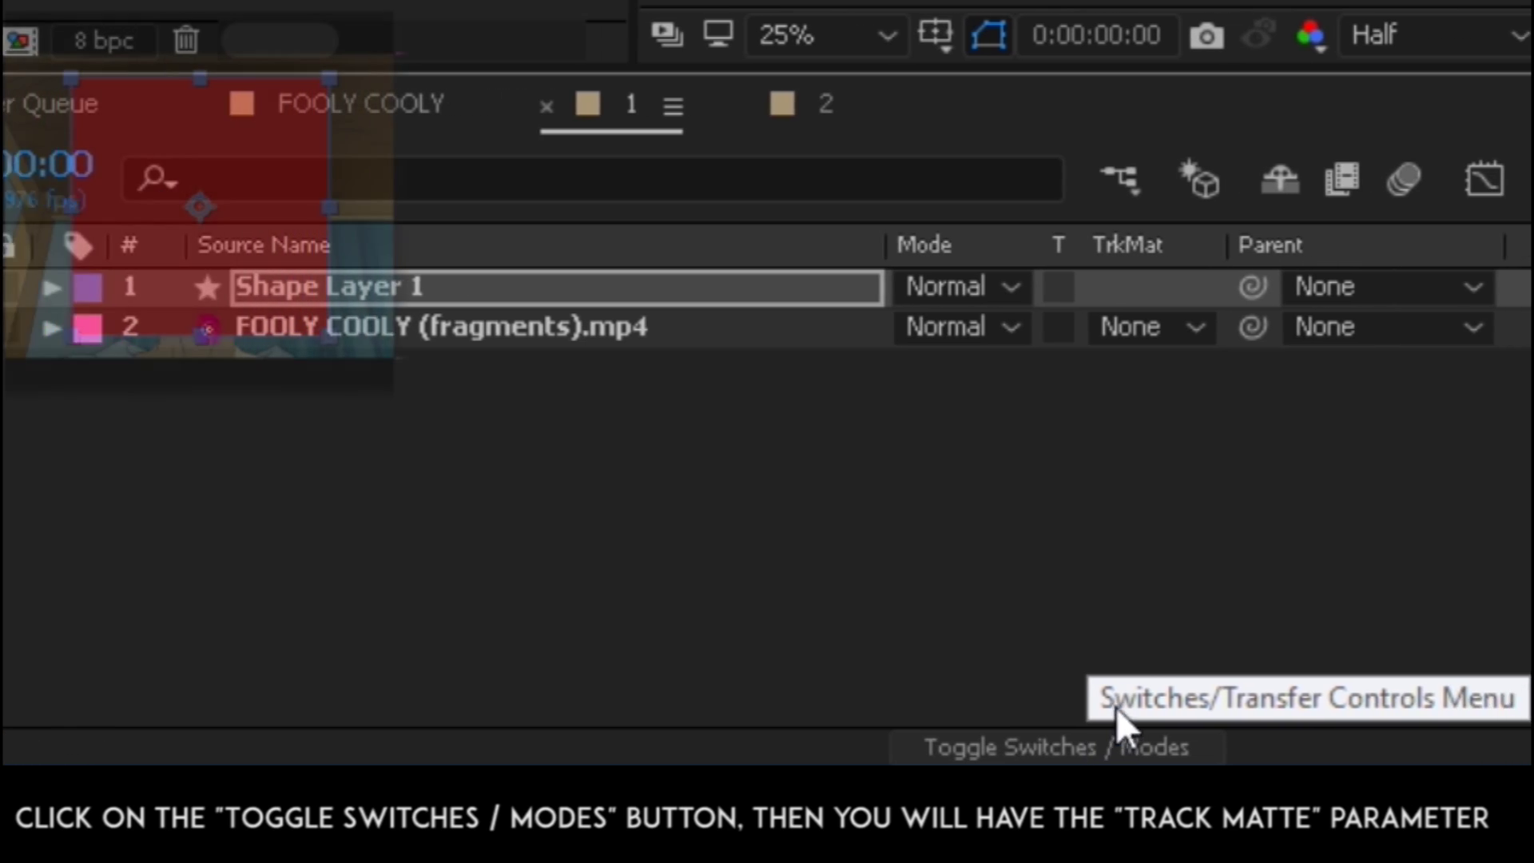
{"action": "left_click", "coordinate": [624, 334]}
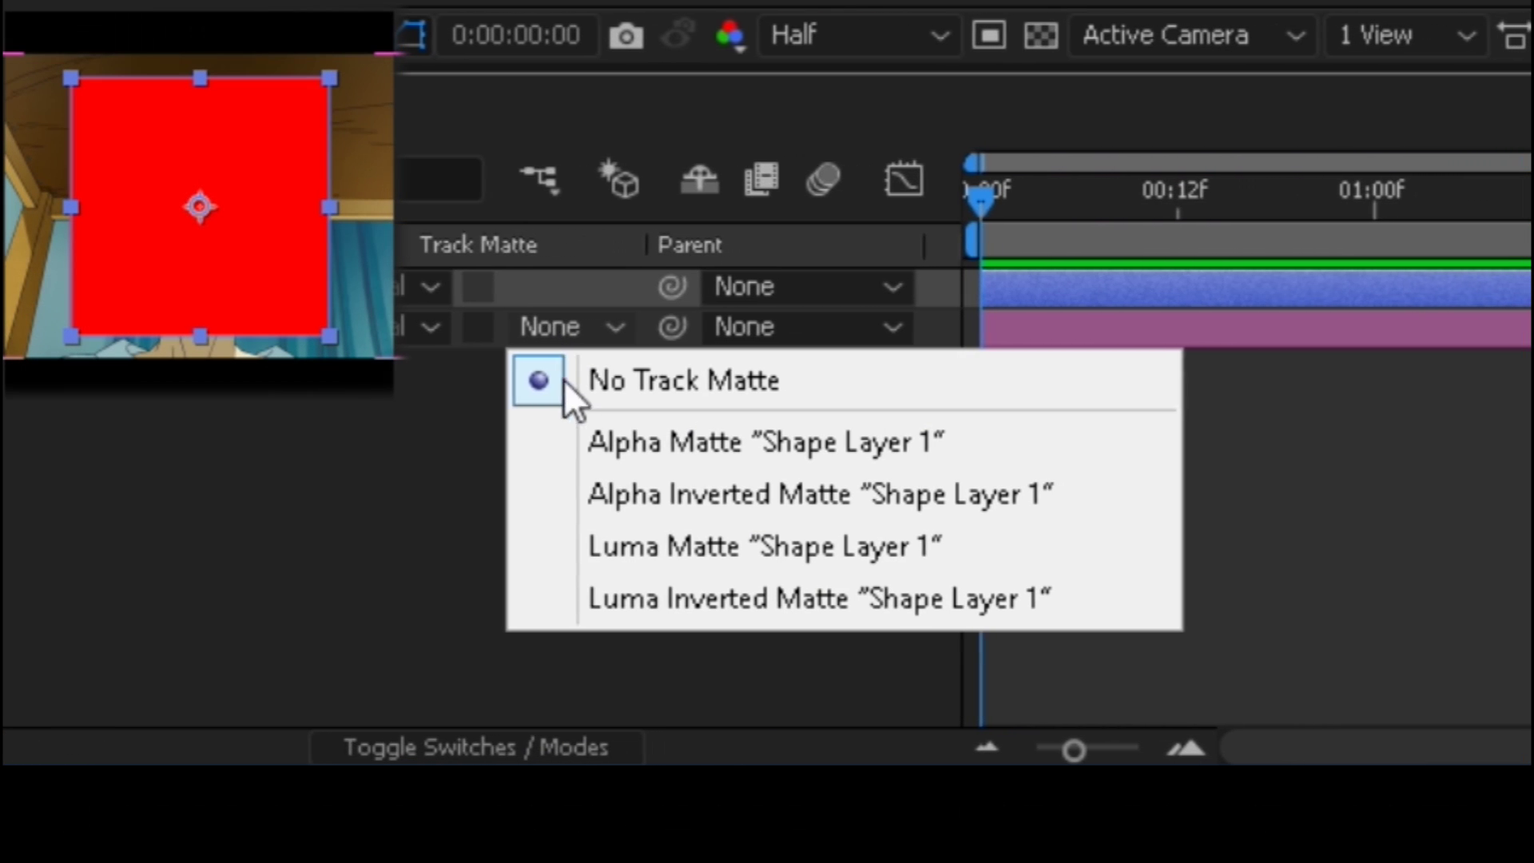
{"action": "left_click", "coordinate": [526, 444]}
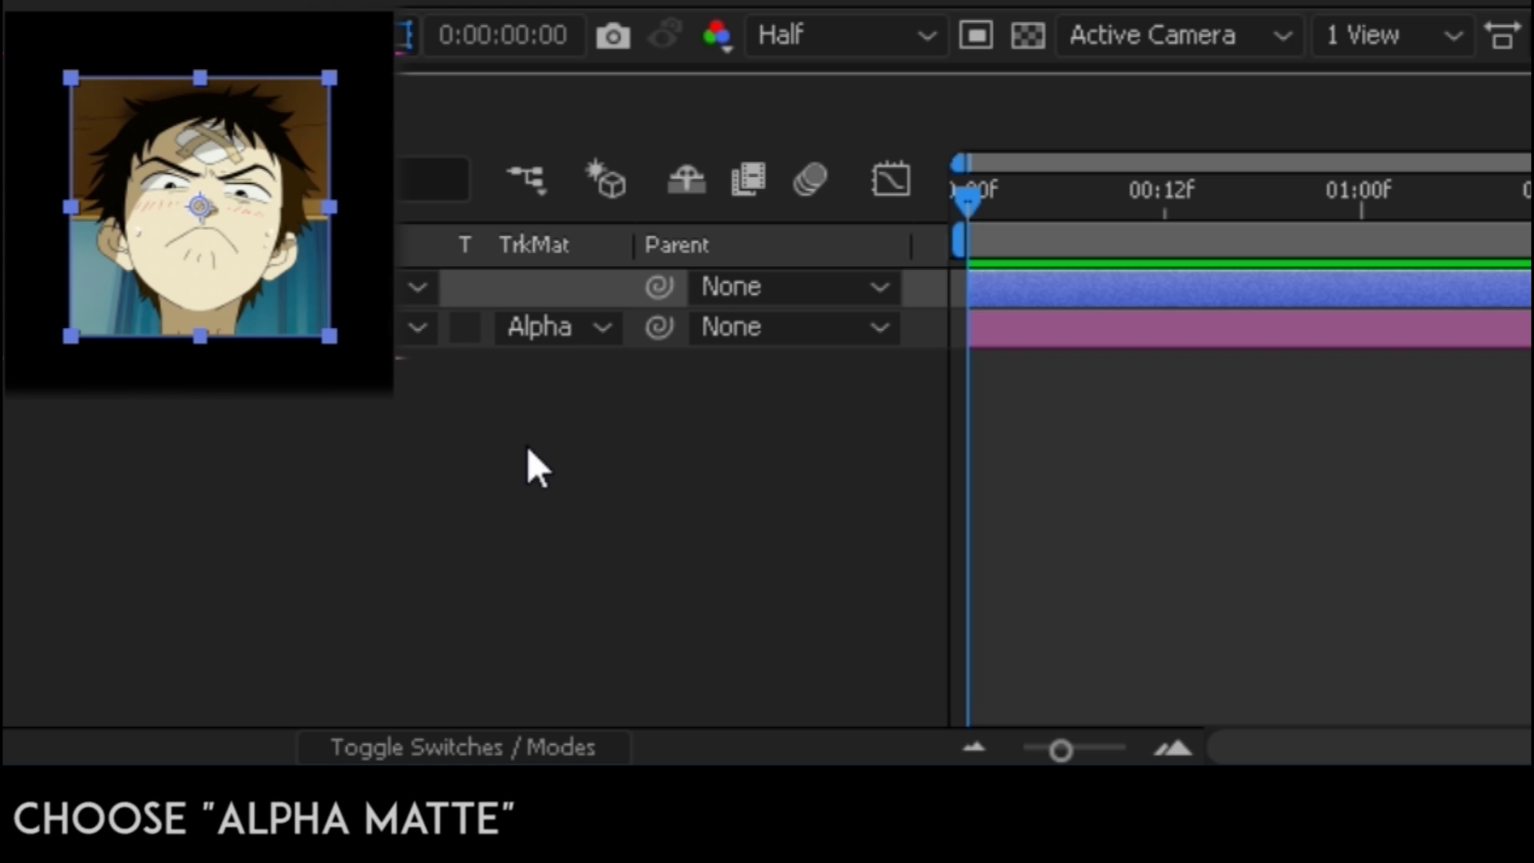
Step: Select the square shape layer and switch to composition 2
{"action": "left_click", "coordinate": [529, 451]}
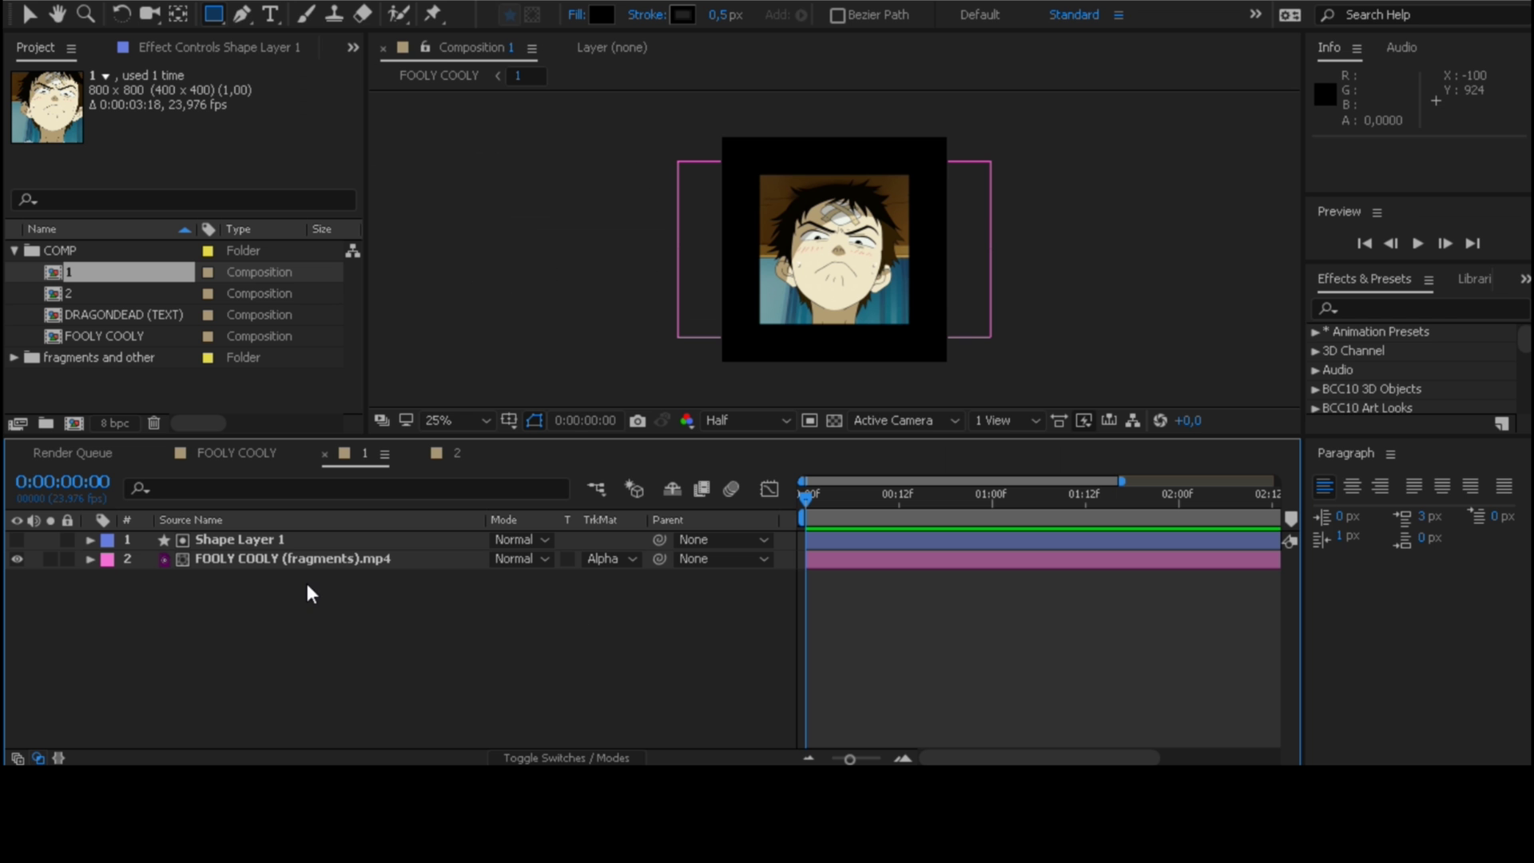
{"action": "left_click", "coordinate": [276, 538]}
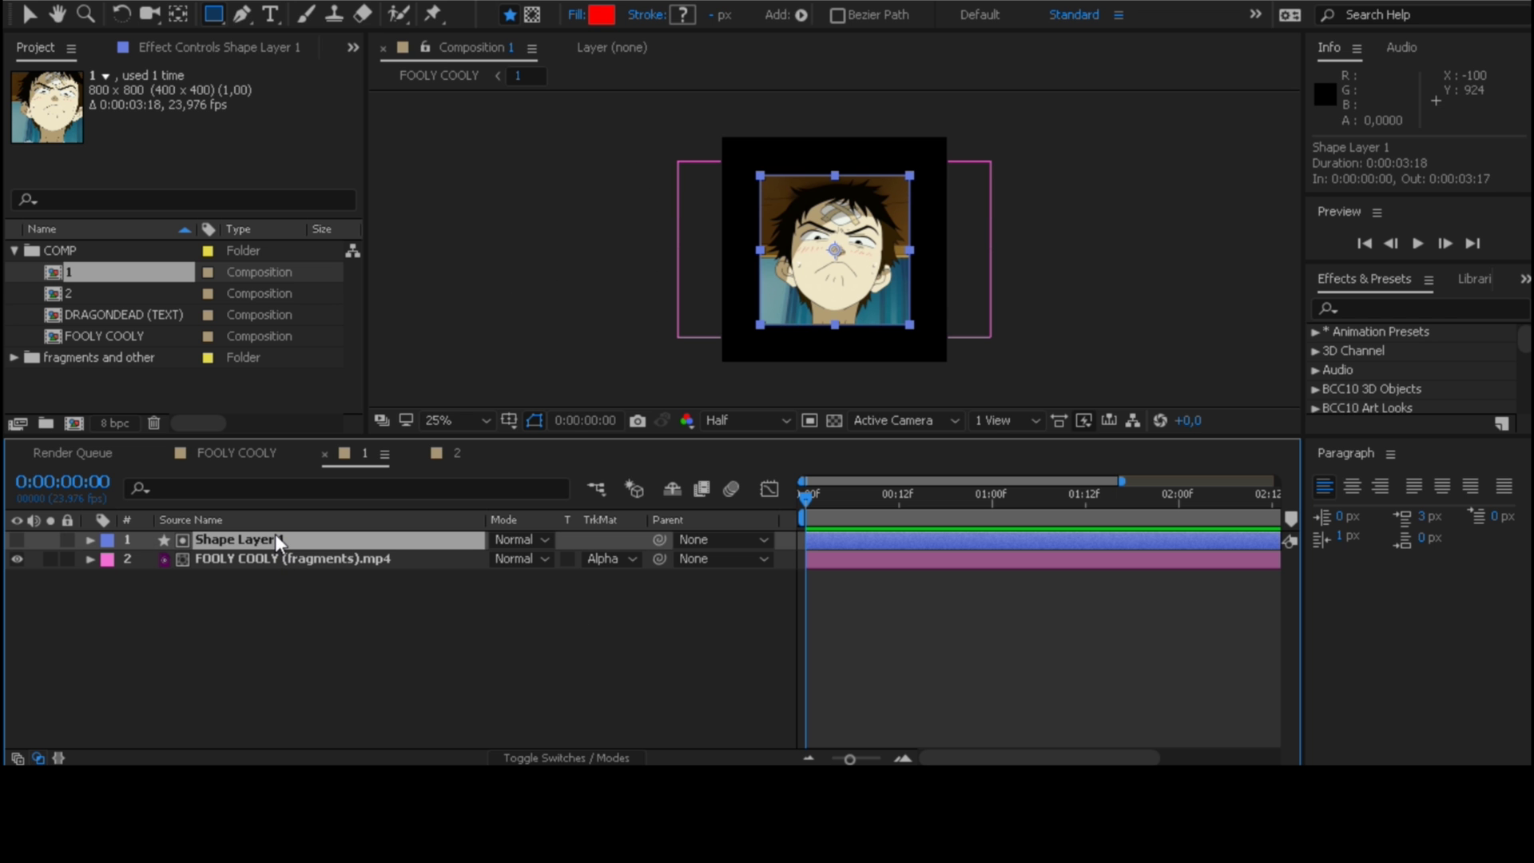
{"action": "left_click", "coordinate": [450, 457]}
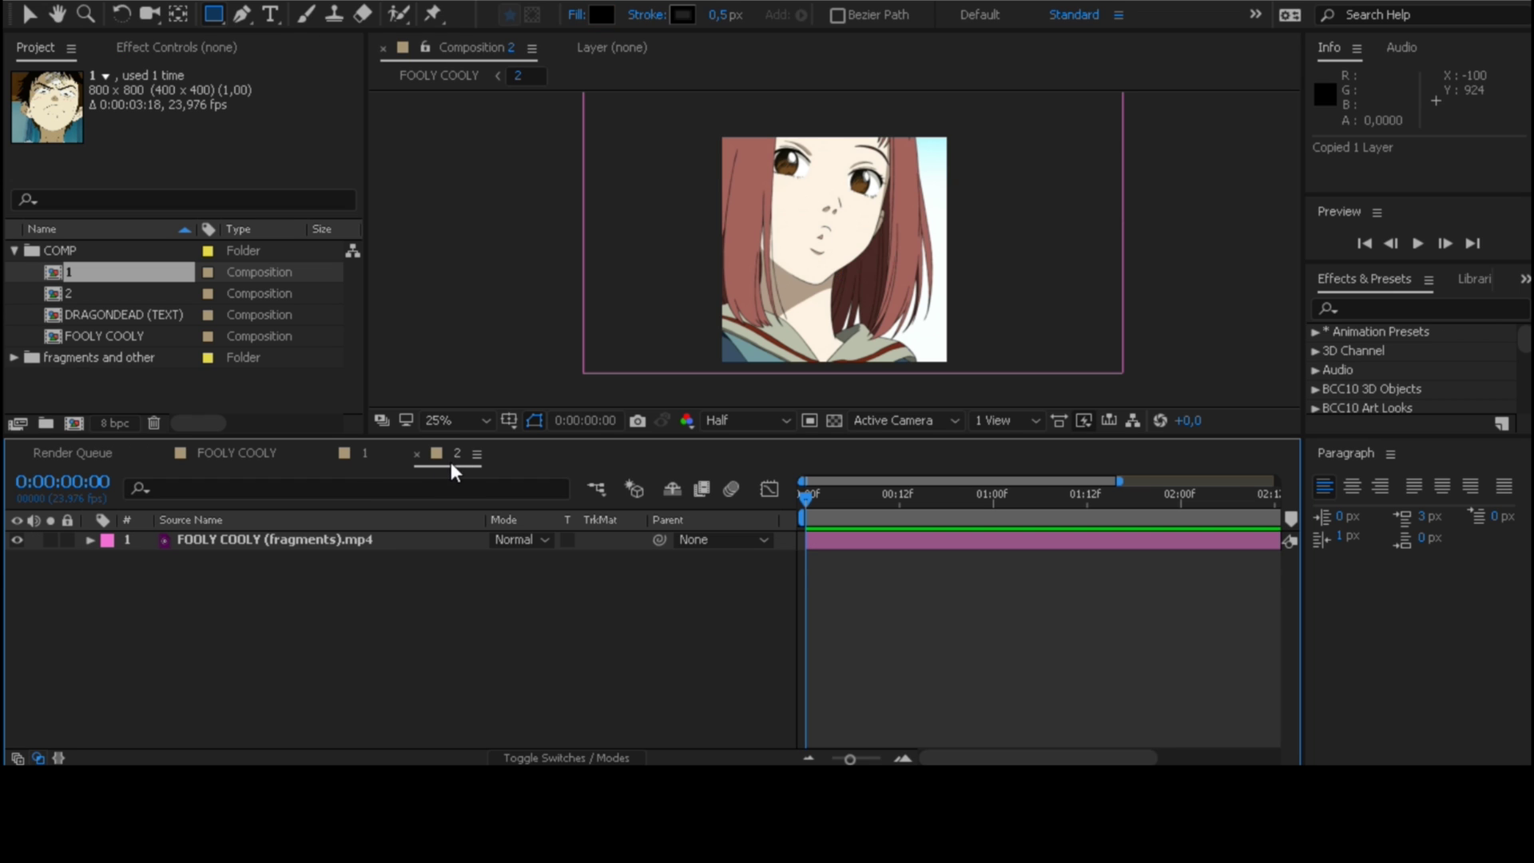
Step: Select the fragments footage layer and toggle layer 1 off and on to check layer 2 beneath
{"action": "left_click", "coordinate": [341, 544]}
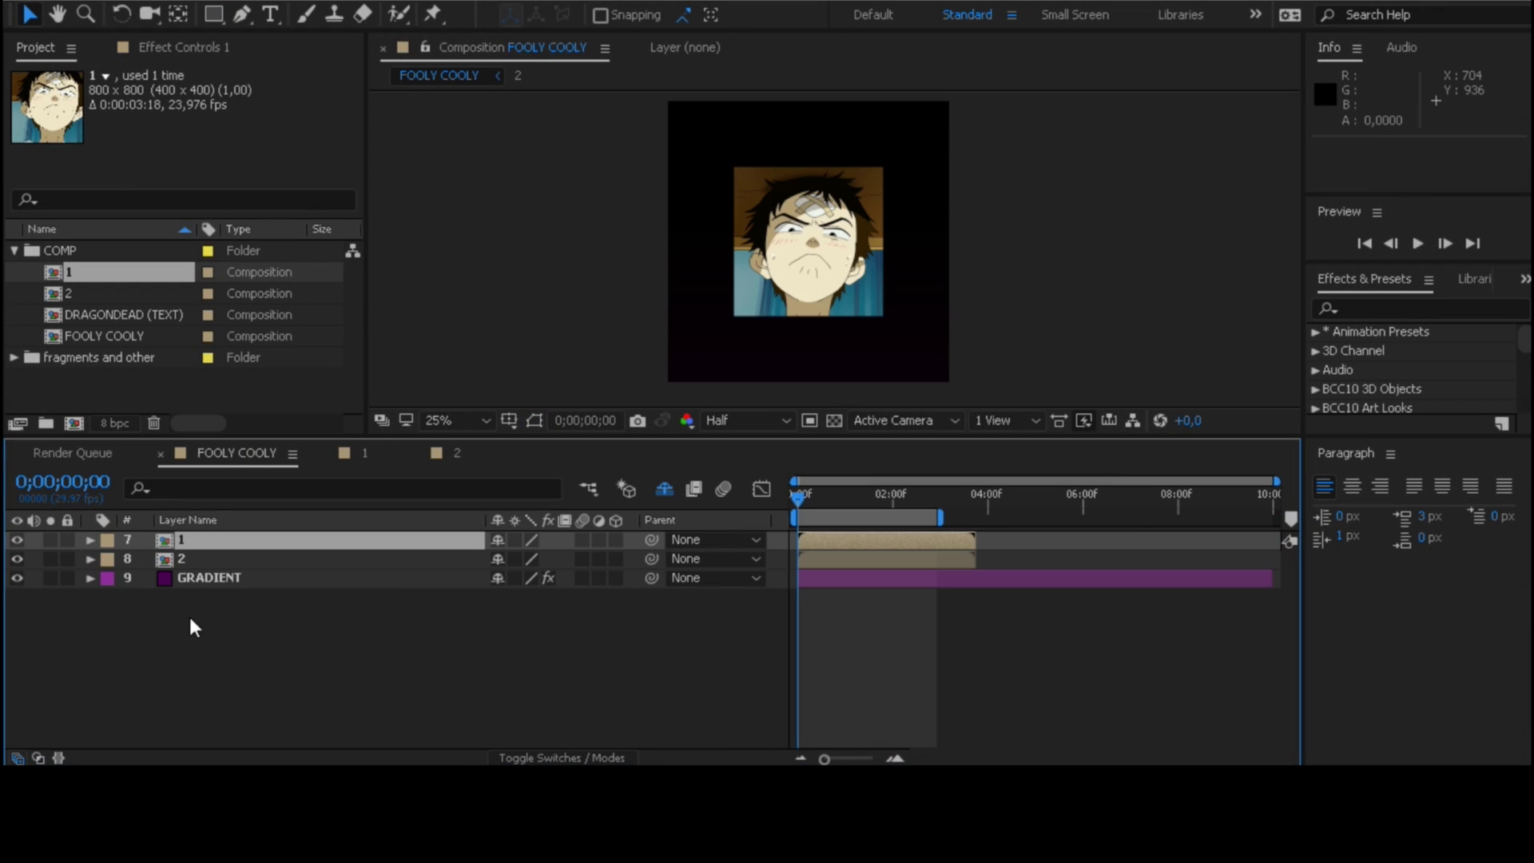
{"action": "left_click", "coordinate": [16, 540]}
{"action": "left_click", "coordinate": [17, 540]}
{"action": "left_click", "coordinate": [282, 686]}
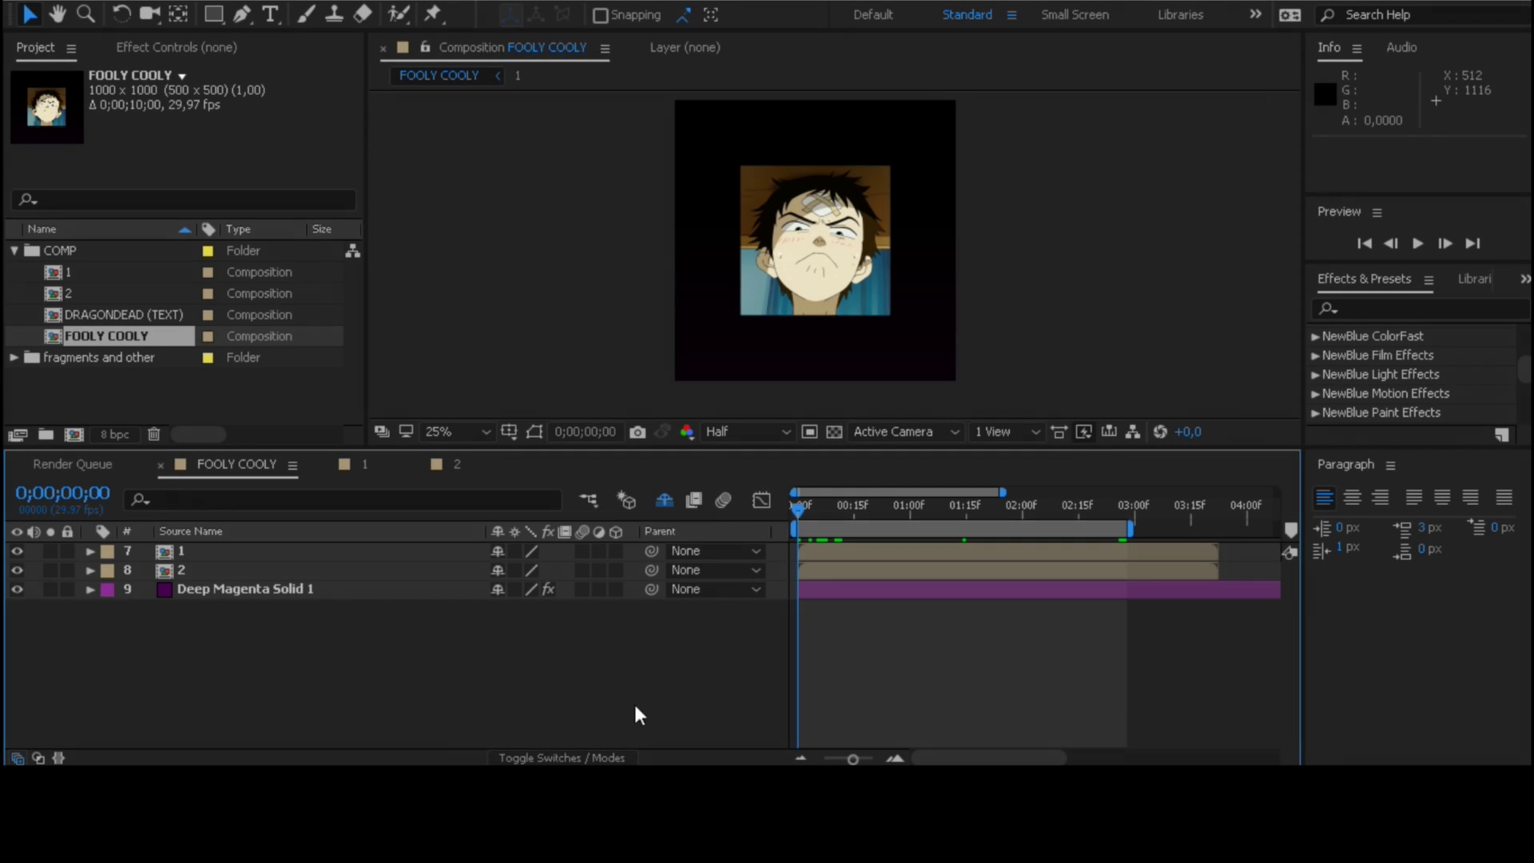
Step: Keyframe layer 1's Y Position at 220, 44 frames in at 0;00;01;14
{"action": "left_click", "coordinate": [89, 550]}
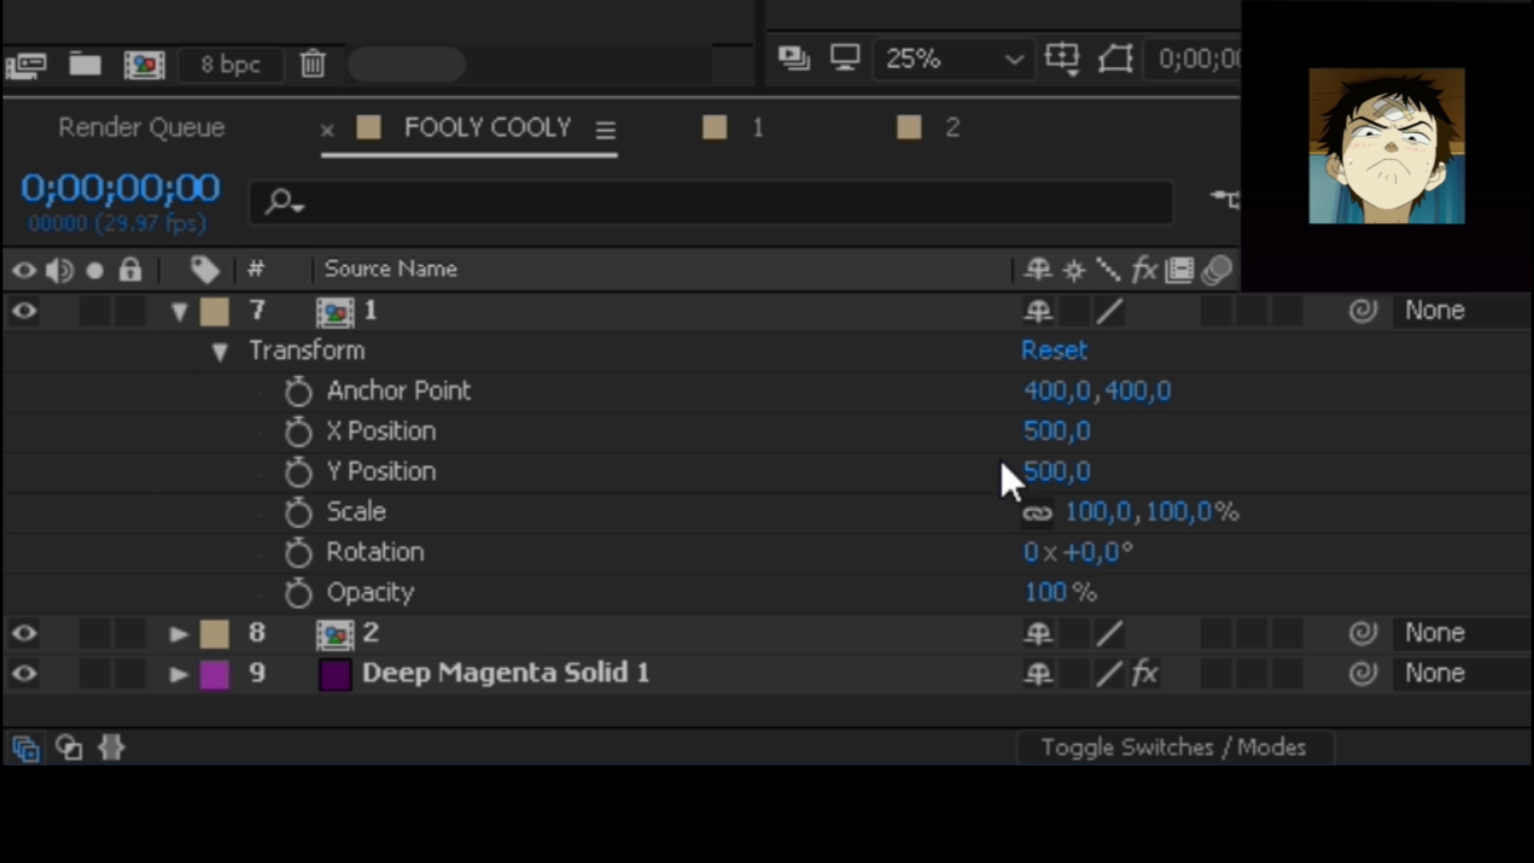
{"action": "left_click", "coordinate": [1054, 472]}
{"action": "type", "text": "220"}
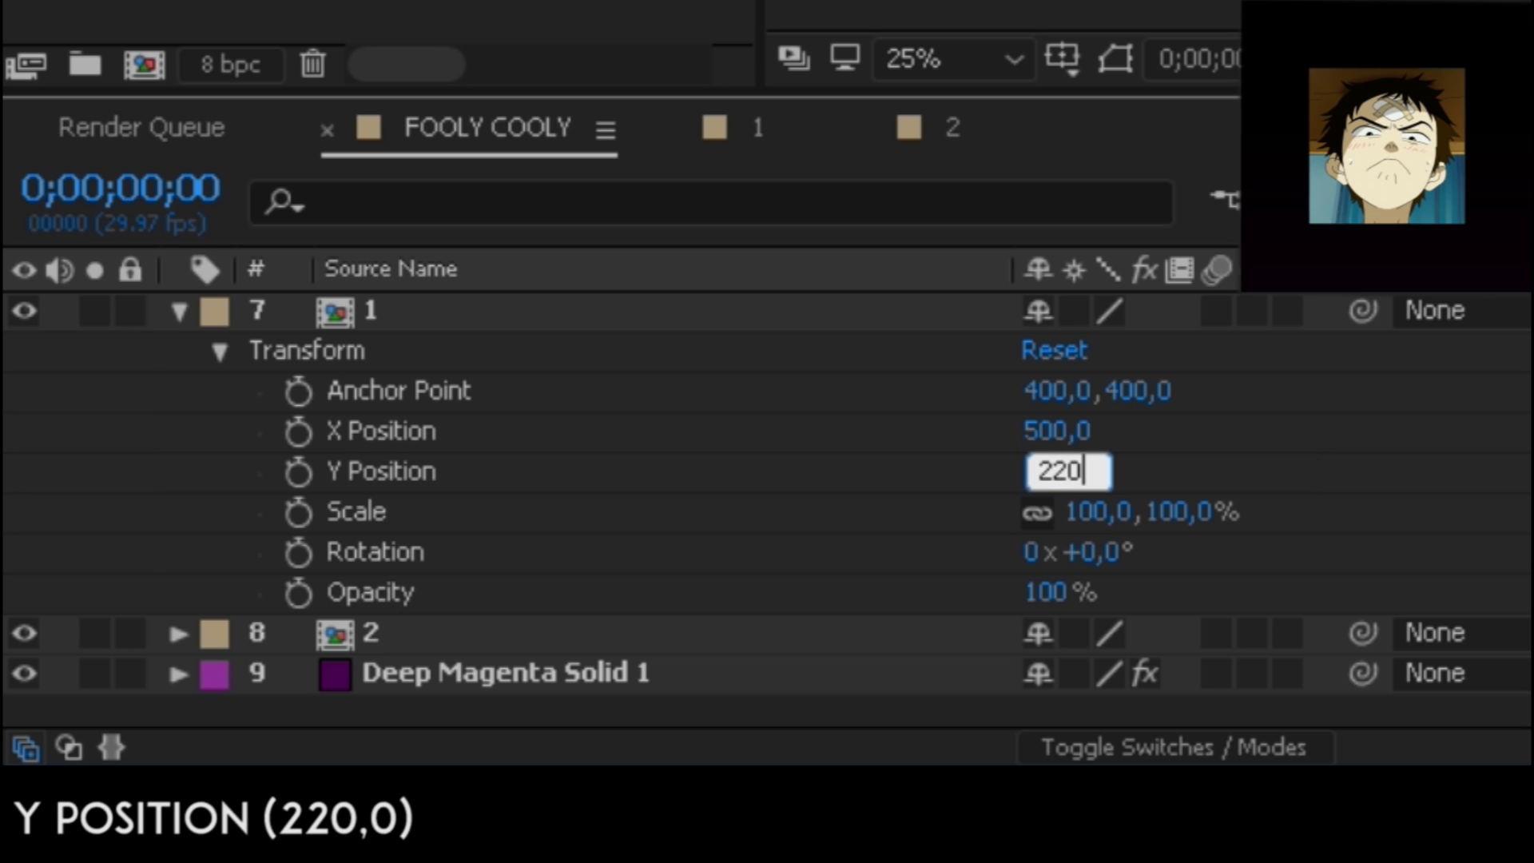
{"action": "key", "text": "Return"}
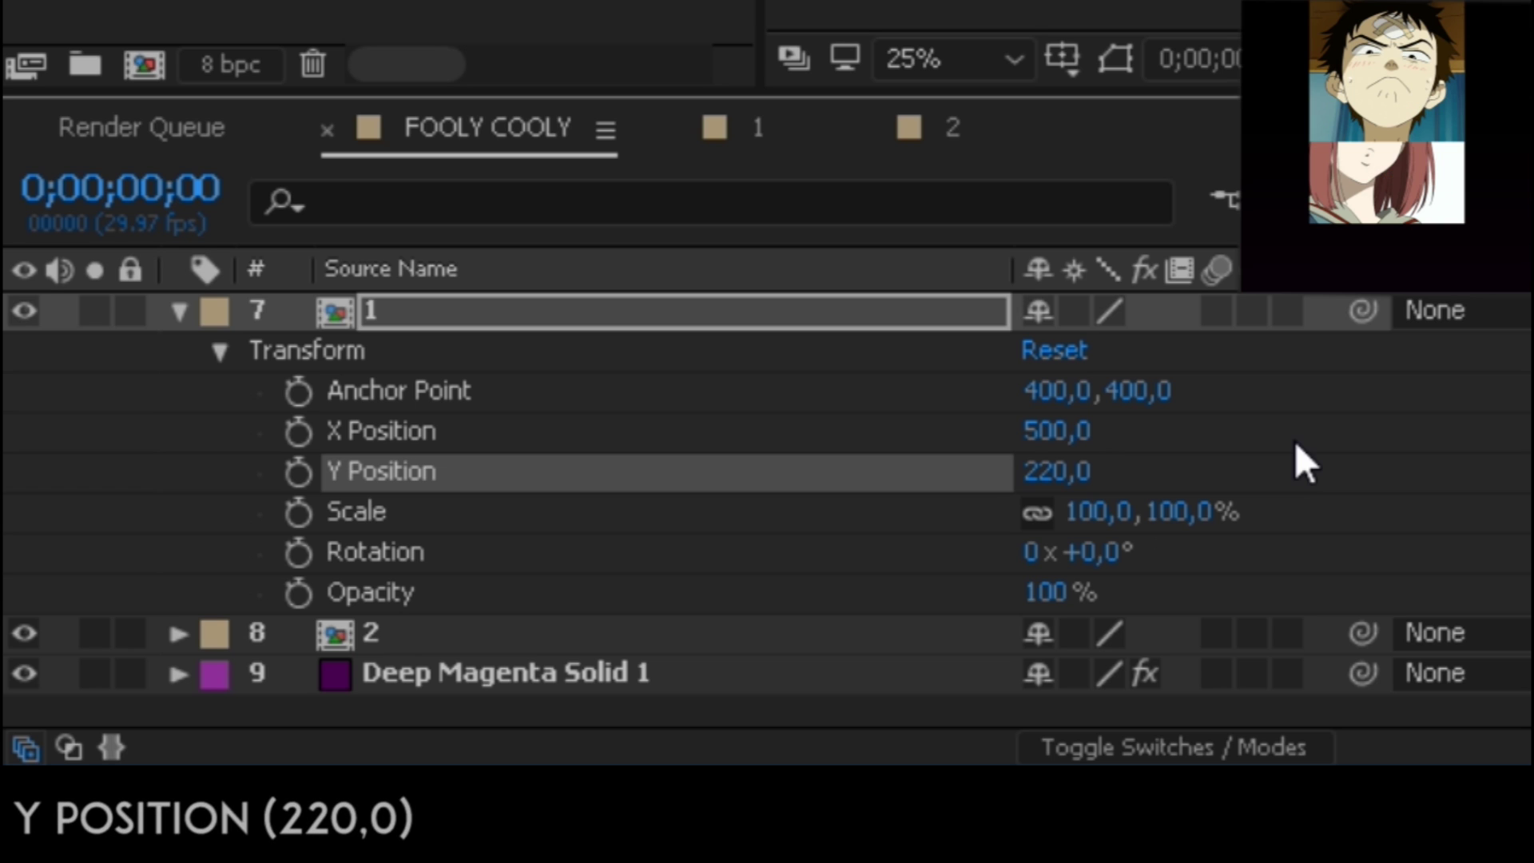
{"action": "left_click", "coordinate": [200, 188]}
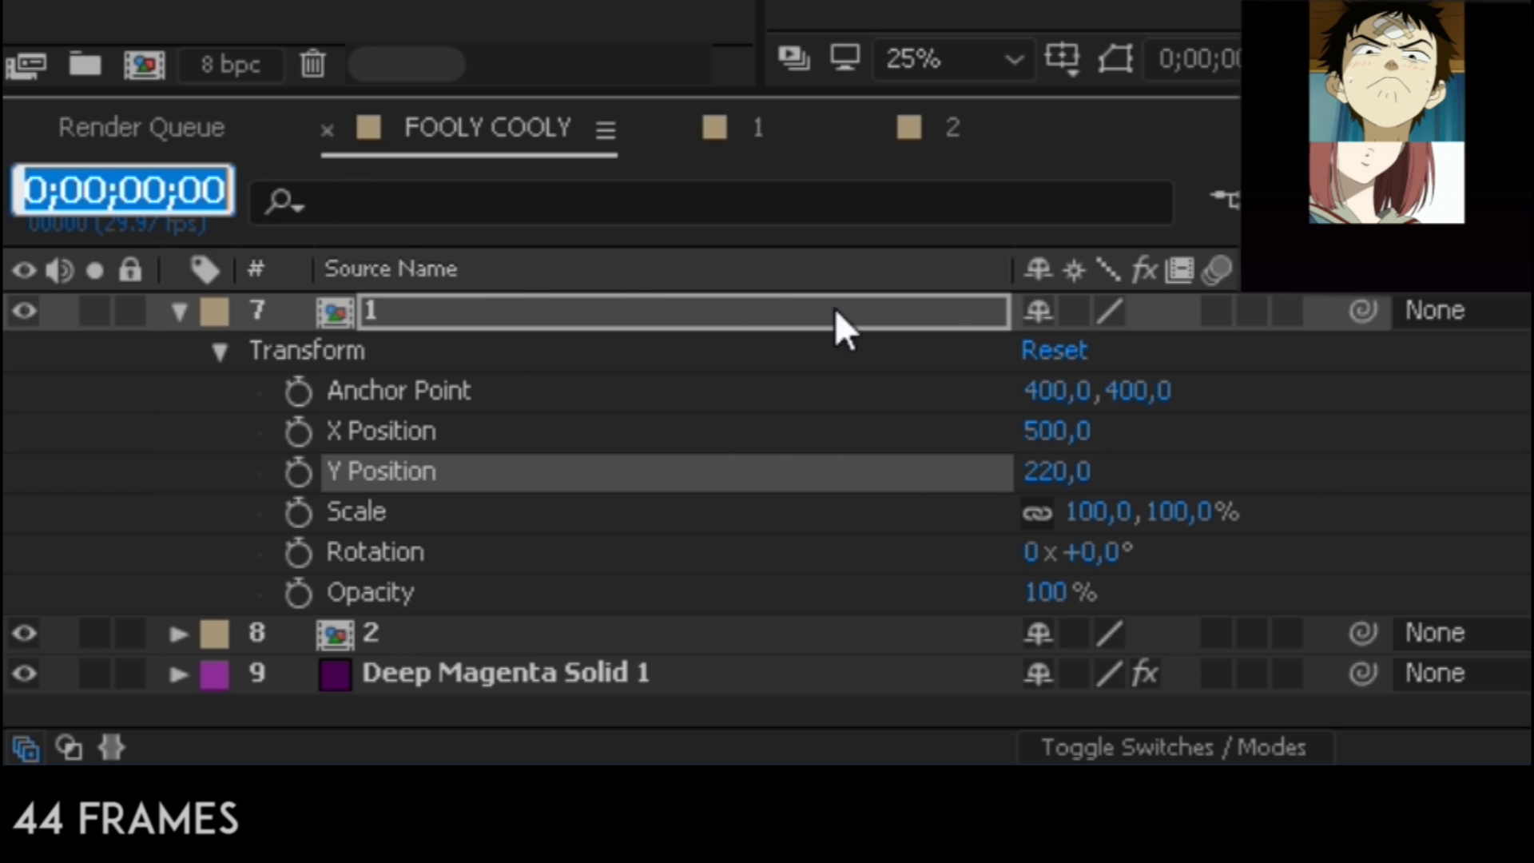
{"action": "type", "text": "+44"}
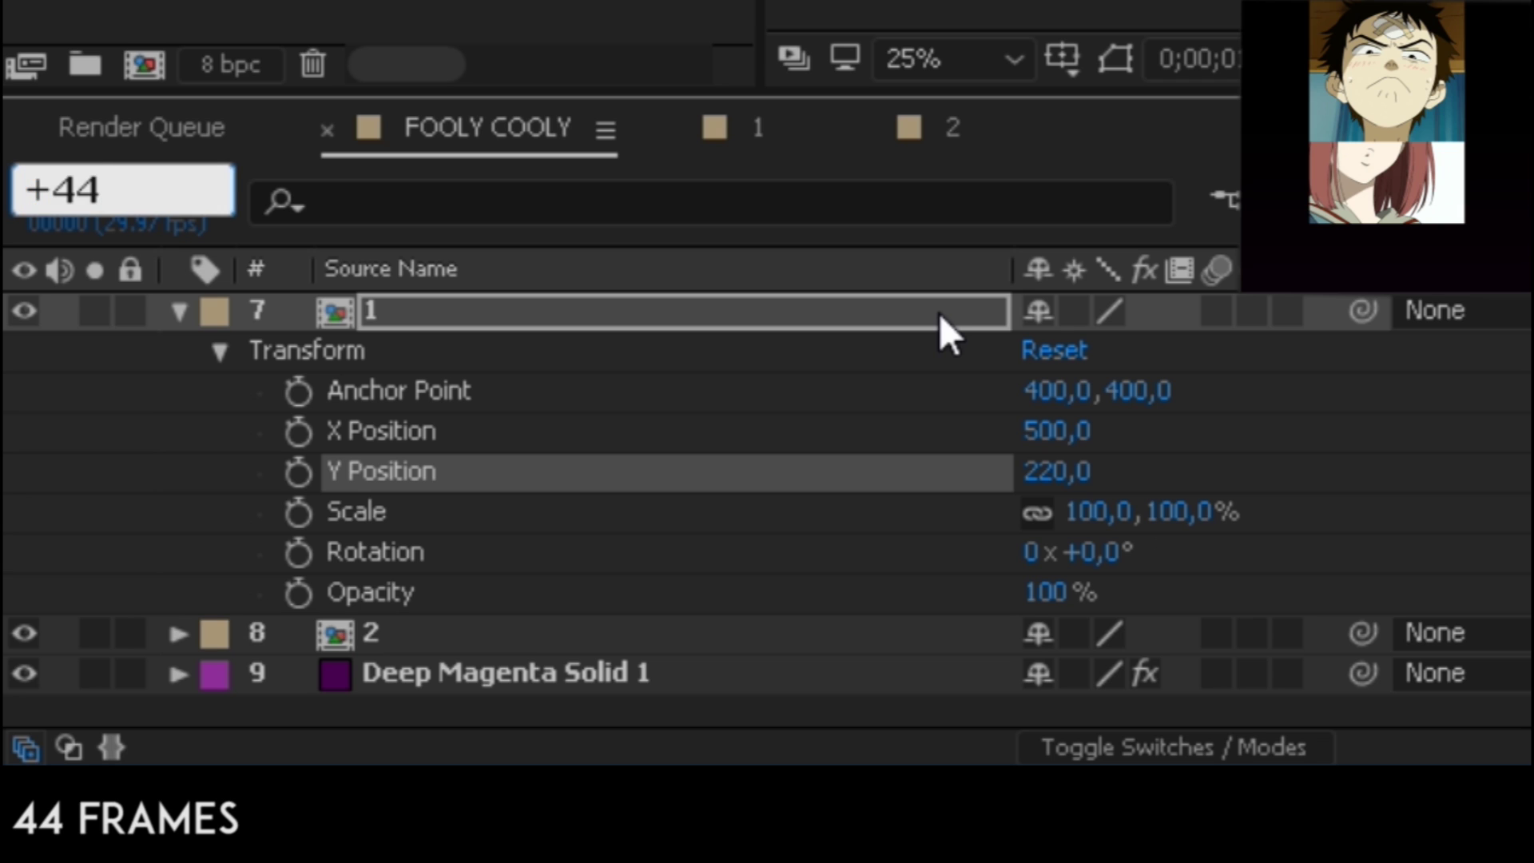
{"action": "key", "text": "Return"}
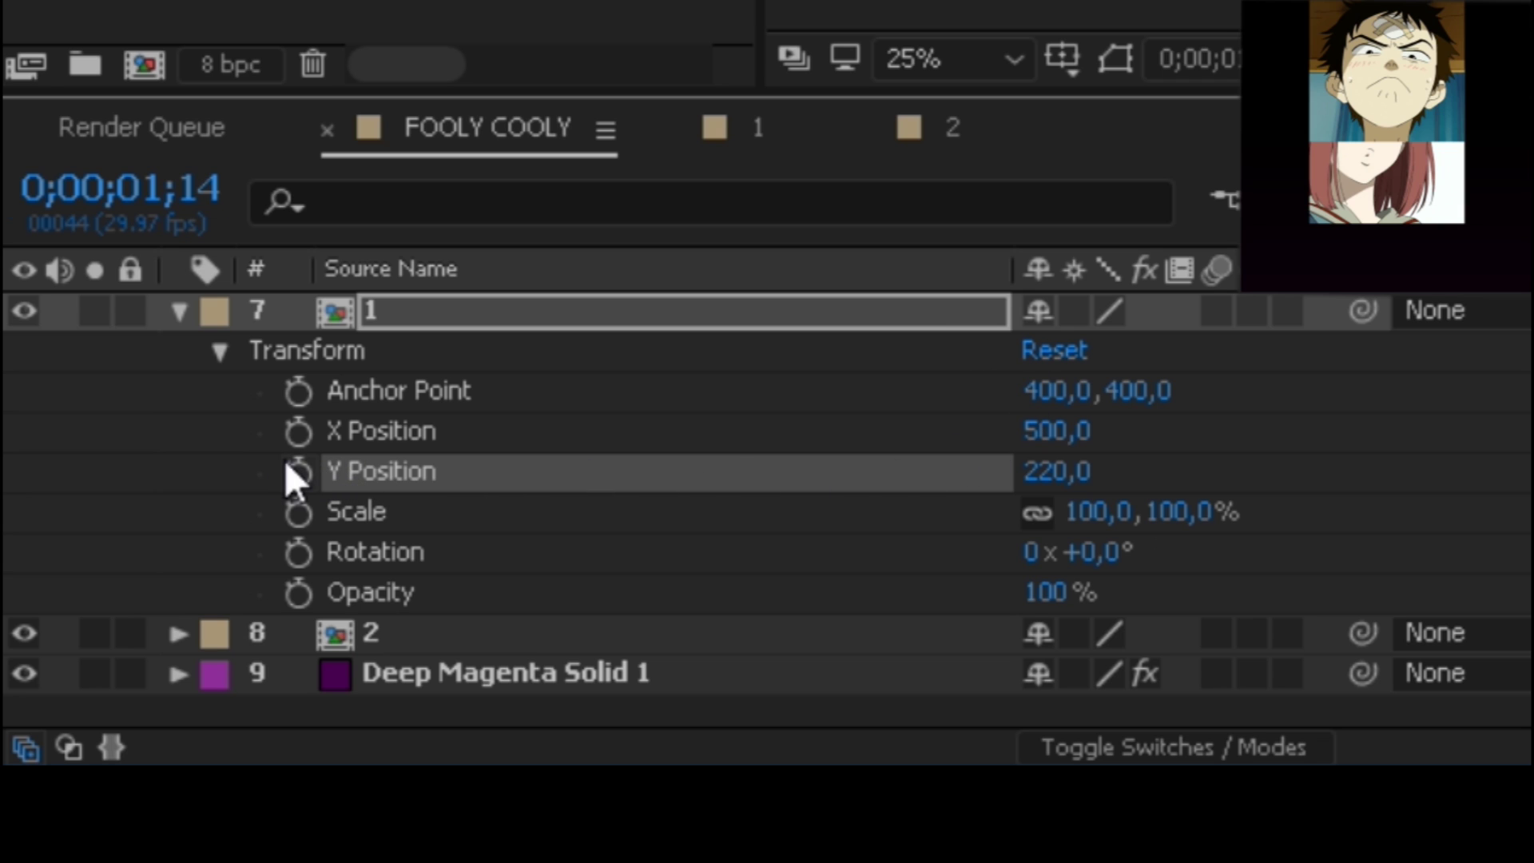
{"action": "left_click", "coordinate": [291, 467]}
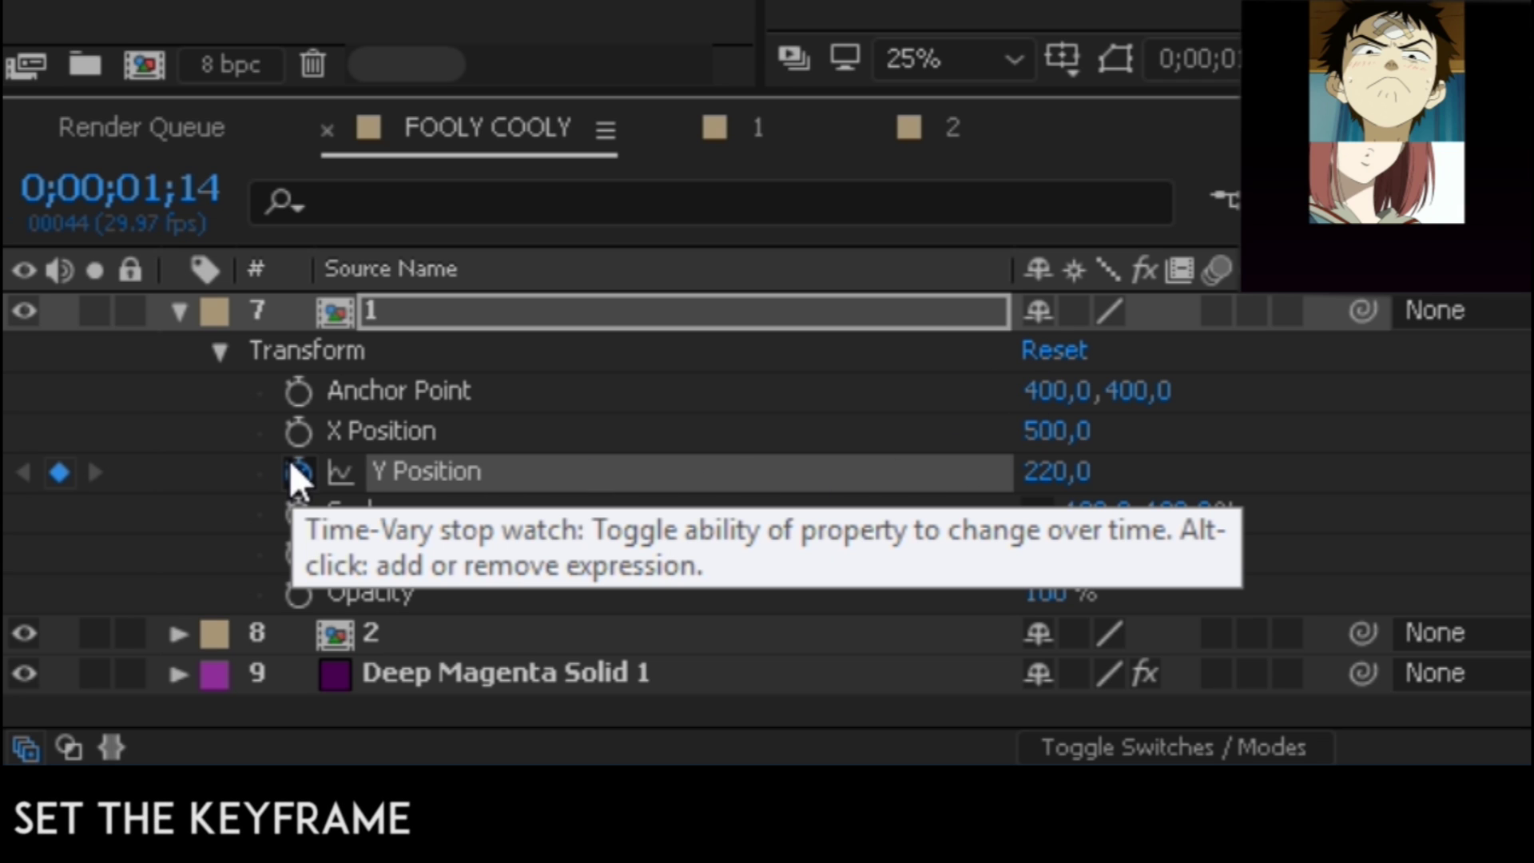
Step: Advance 42 frames to 0;00;02;26 and keyframe layer 1's Y Position at 500
{"action": "left_click", "coordinate": [114, 187]}
{"action": "type", "text": "+42"}
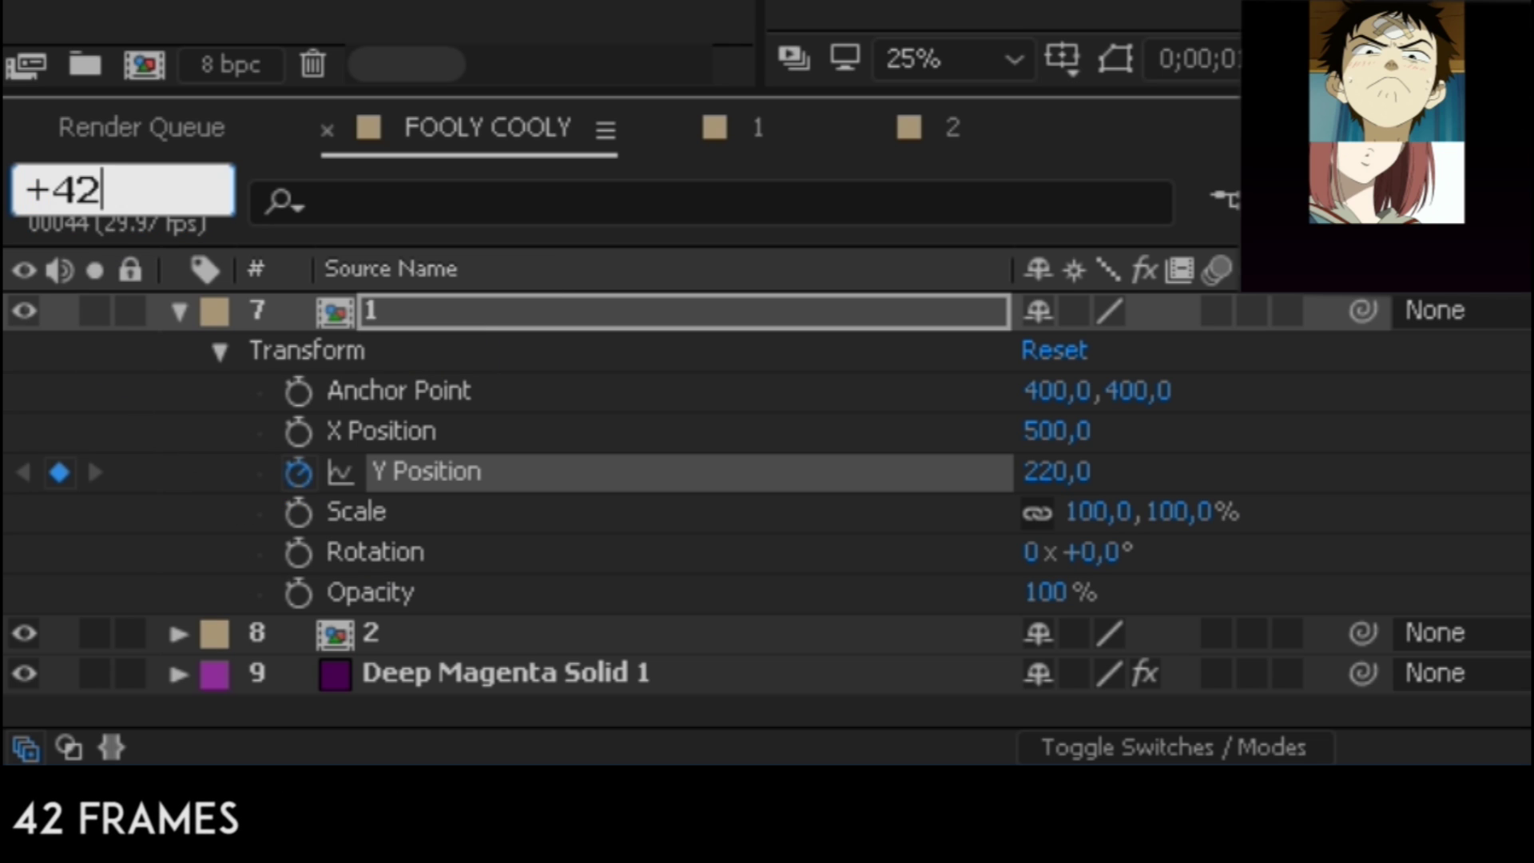
{"action": "key", "text": "Return"}
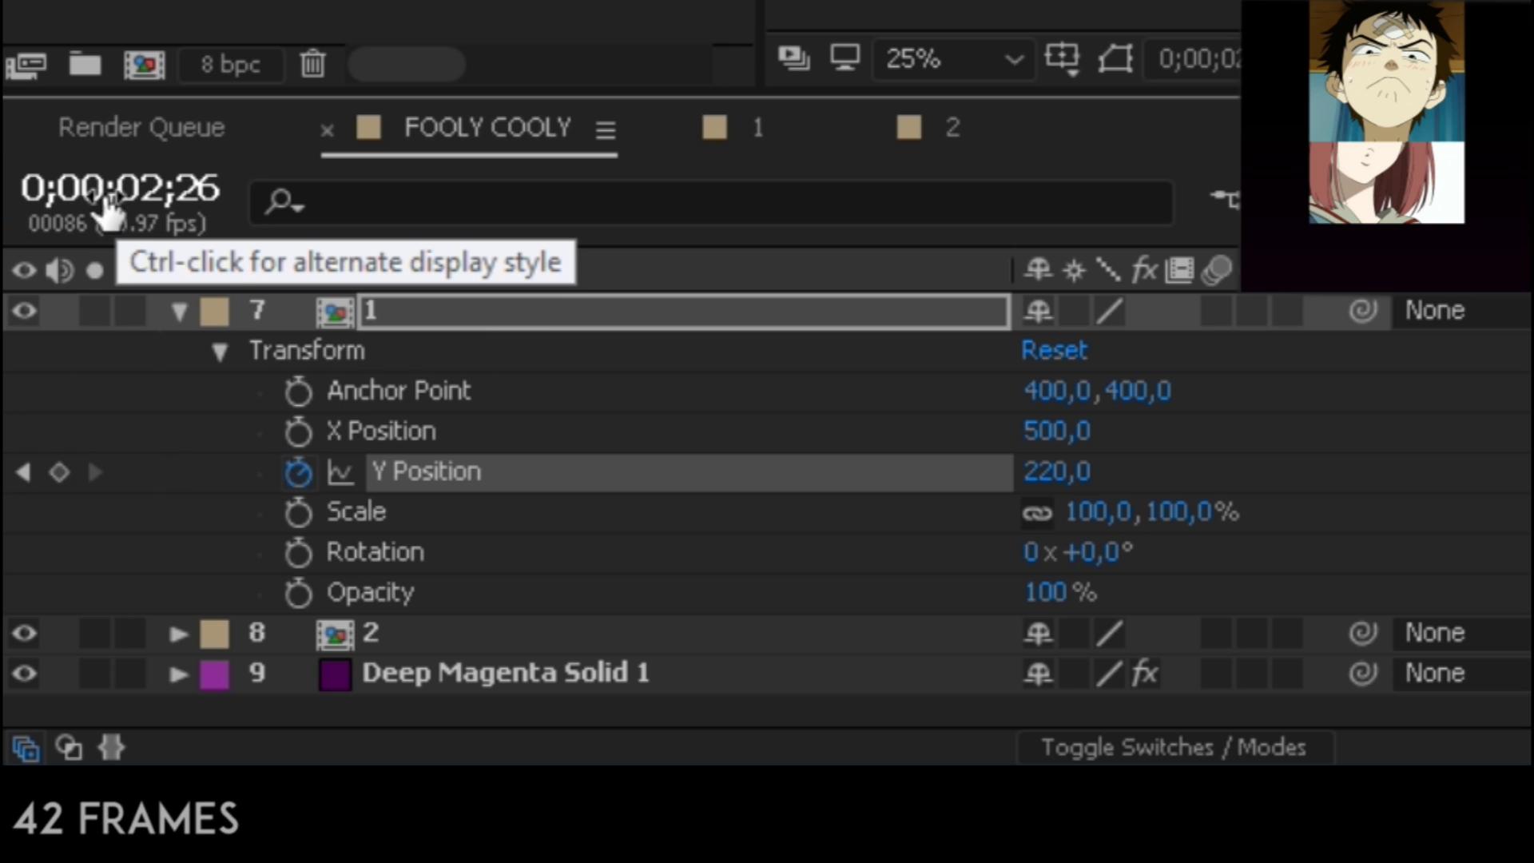
{"action": "left_click", "coordinate": [1046, 473]}
{"action": "type", "text": "500"}
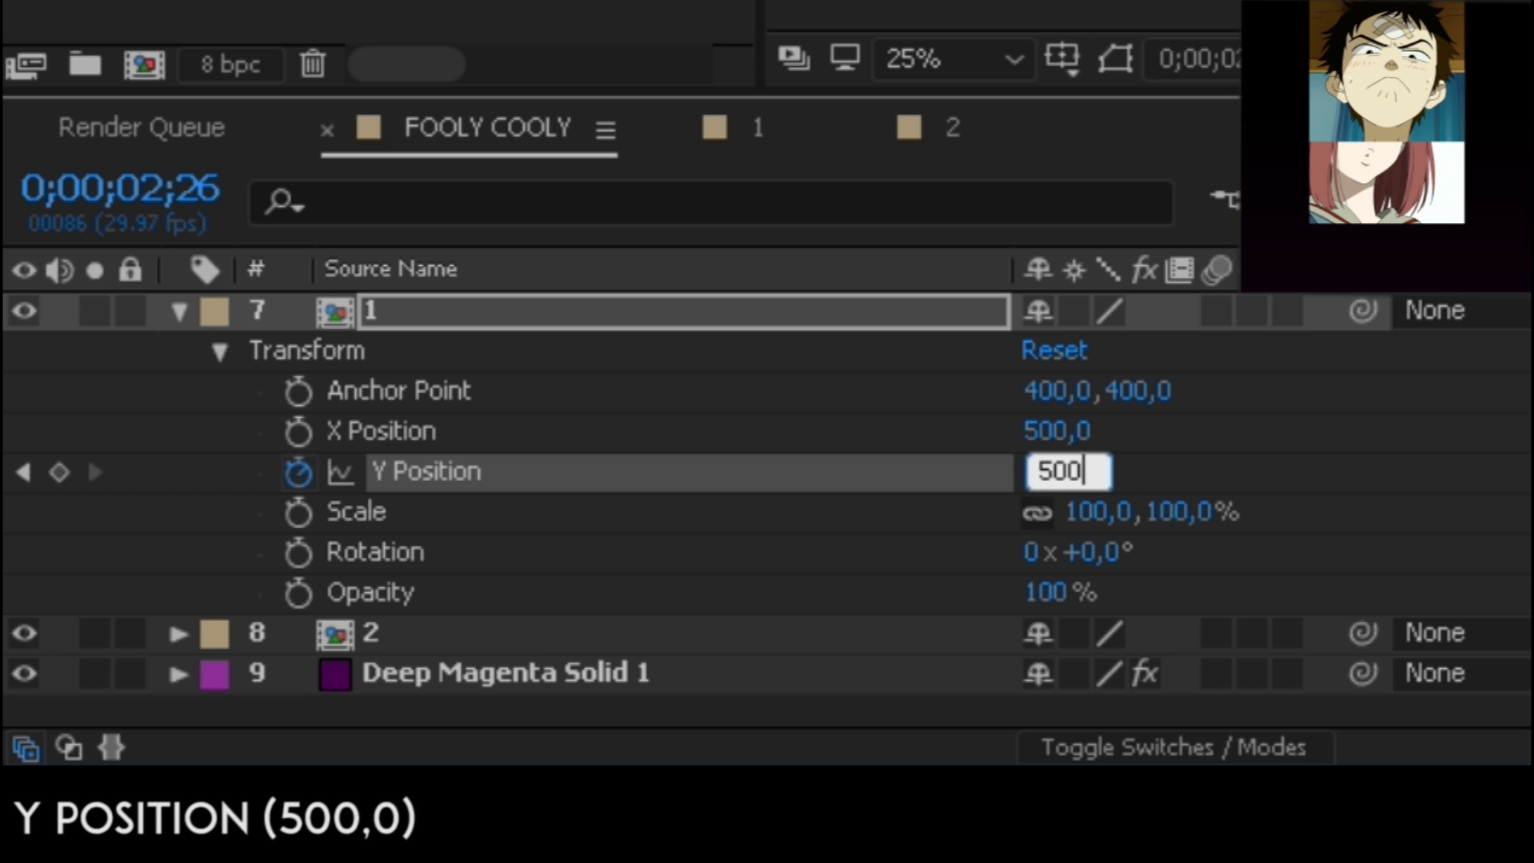
{"action": "key", "text": "Return"}
{"action": "left_click", "coordinate": [404, 549]}
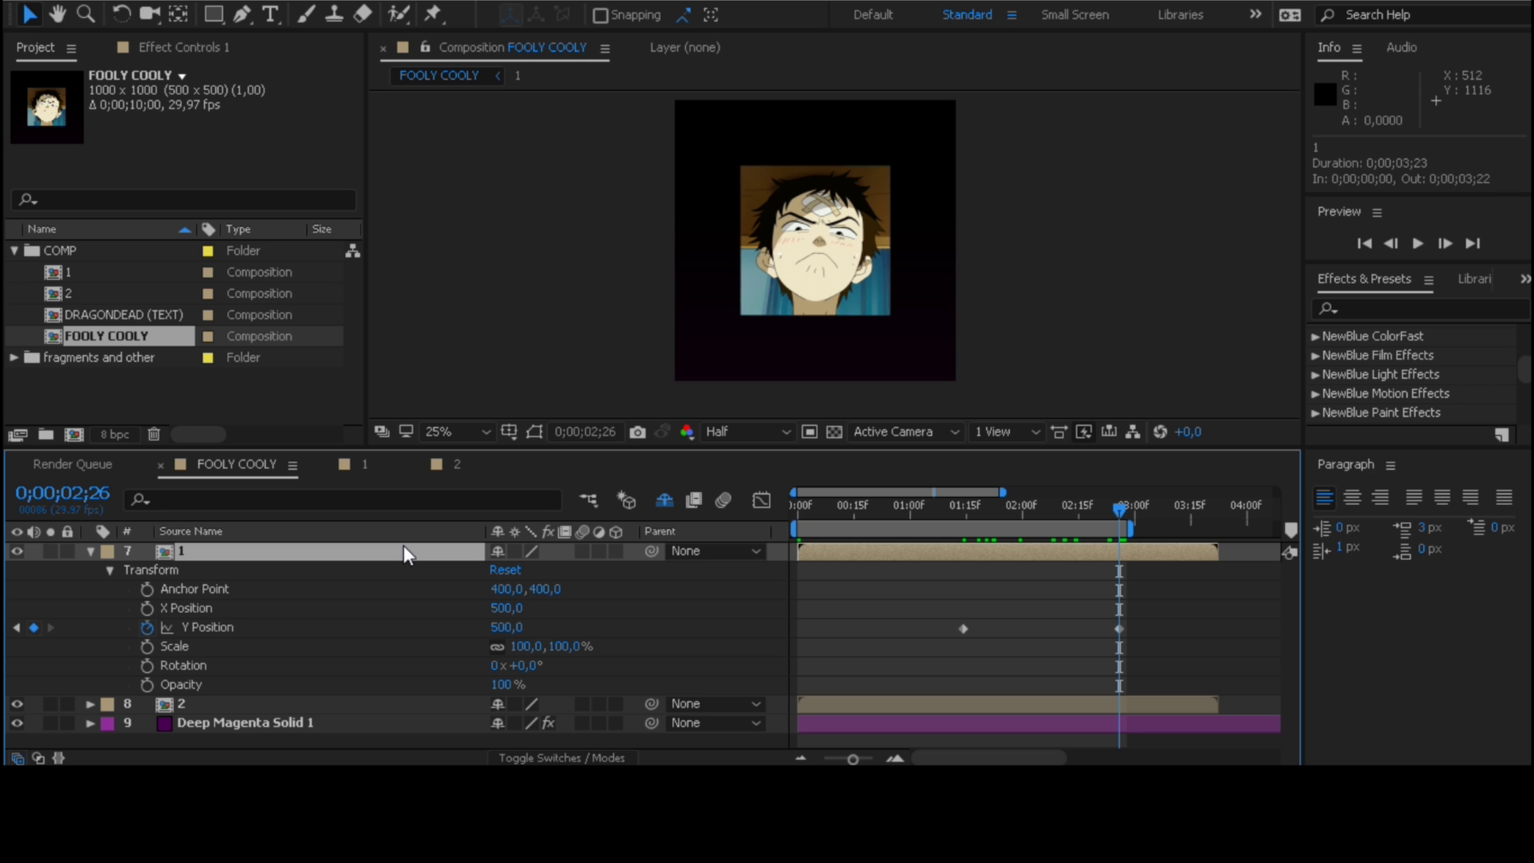
{"action": "key", "text": "u"}
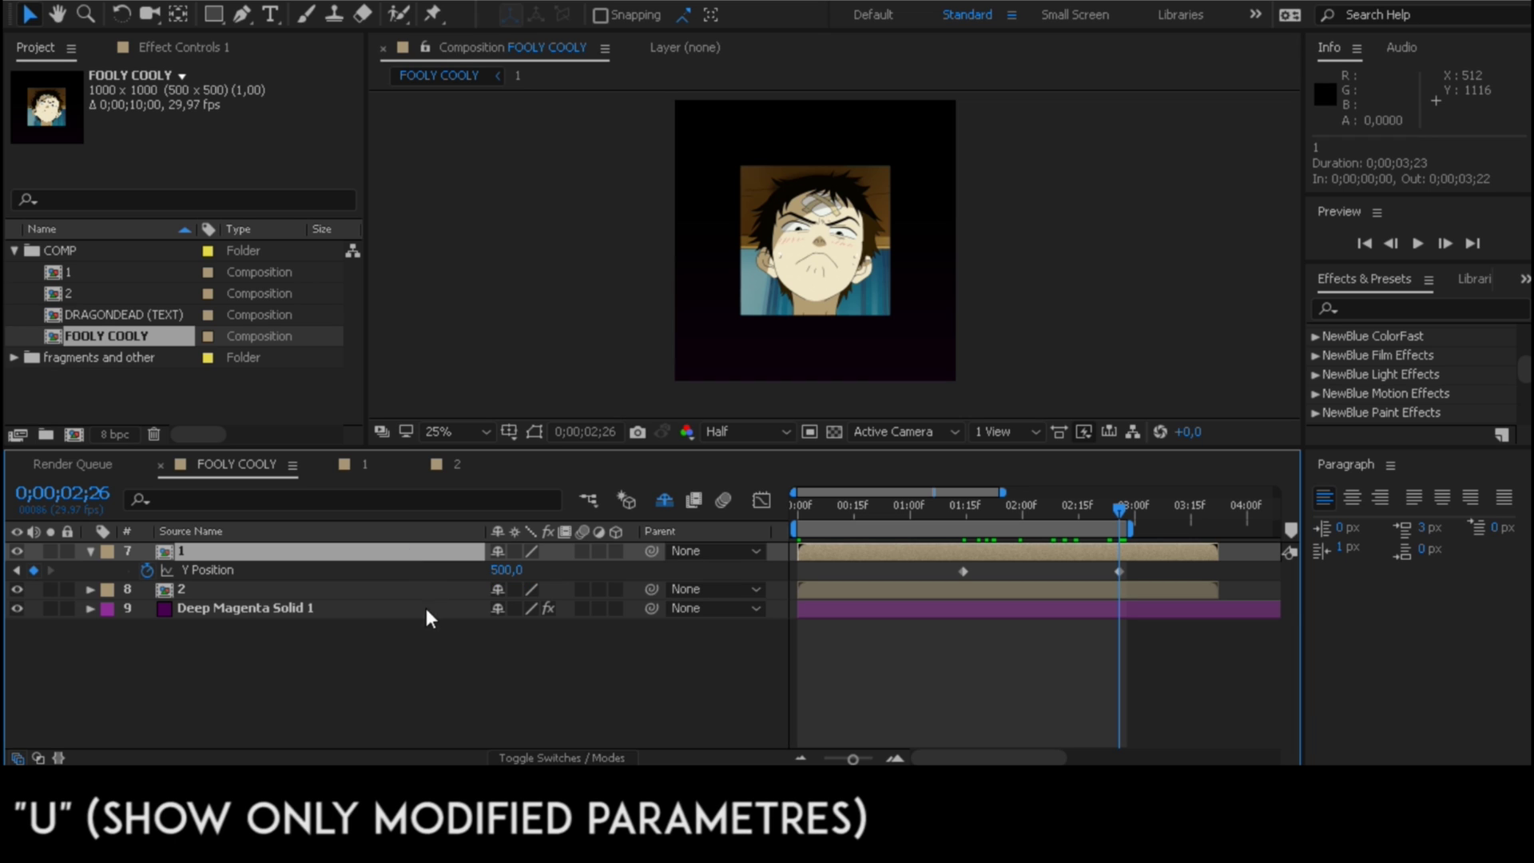
Step: Keyframe layer 2's Y Position from 780 at 0;00;01;14 to 500 at 0;00;02;26
{"action": "left_click", "coordinate": [88, 589]}
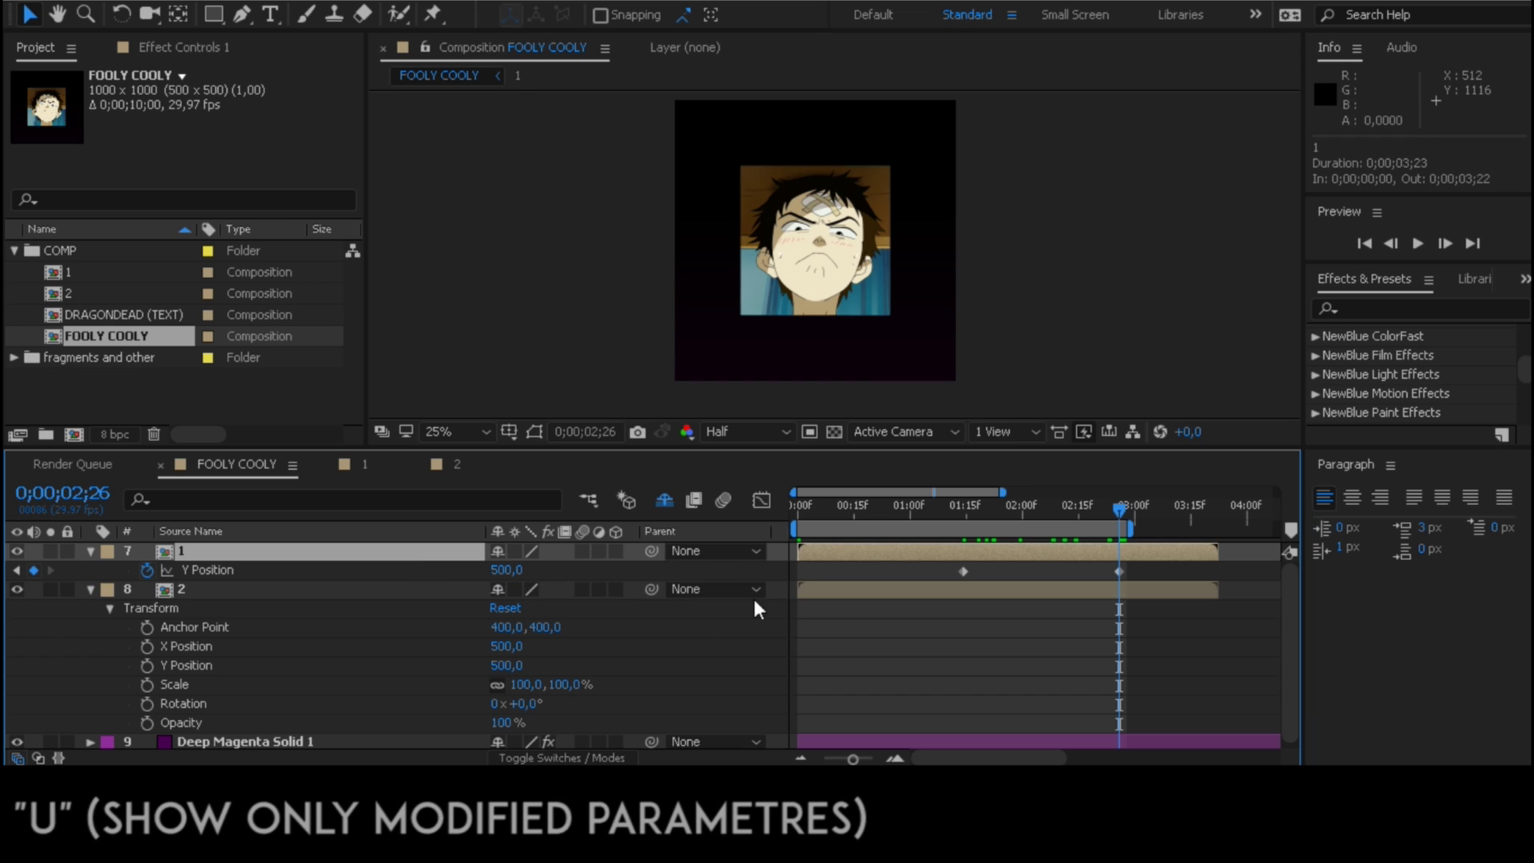
{"action": "left_click_drag", "start_coordinate": [1005, 506], "coordinate": [979, 508]}
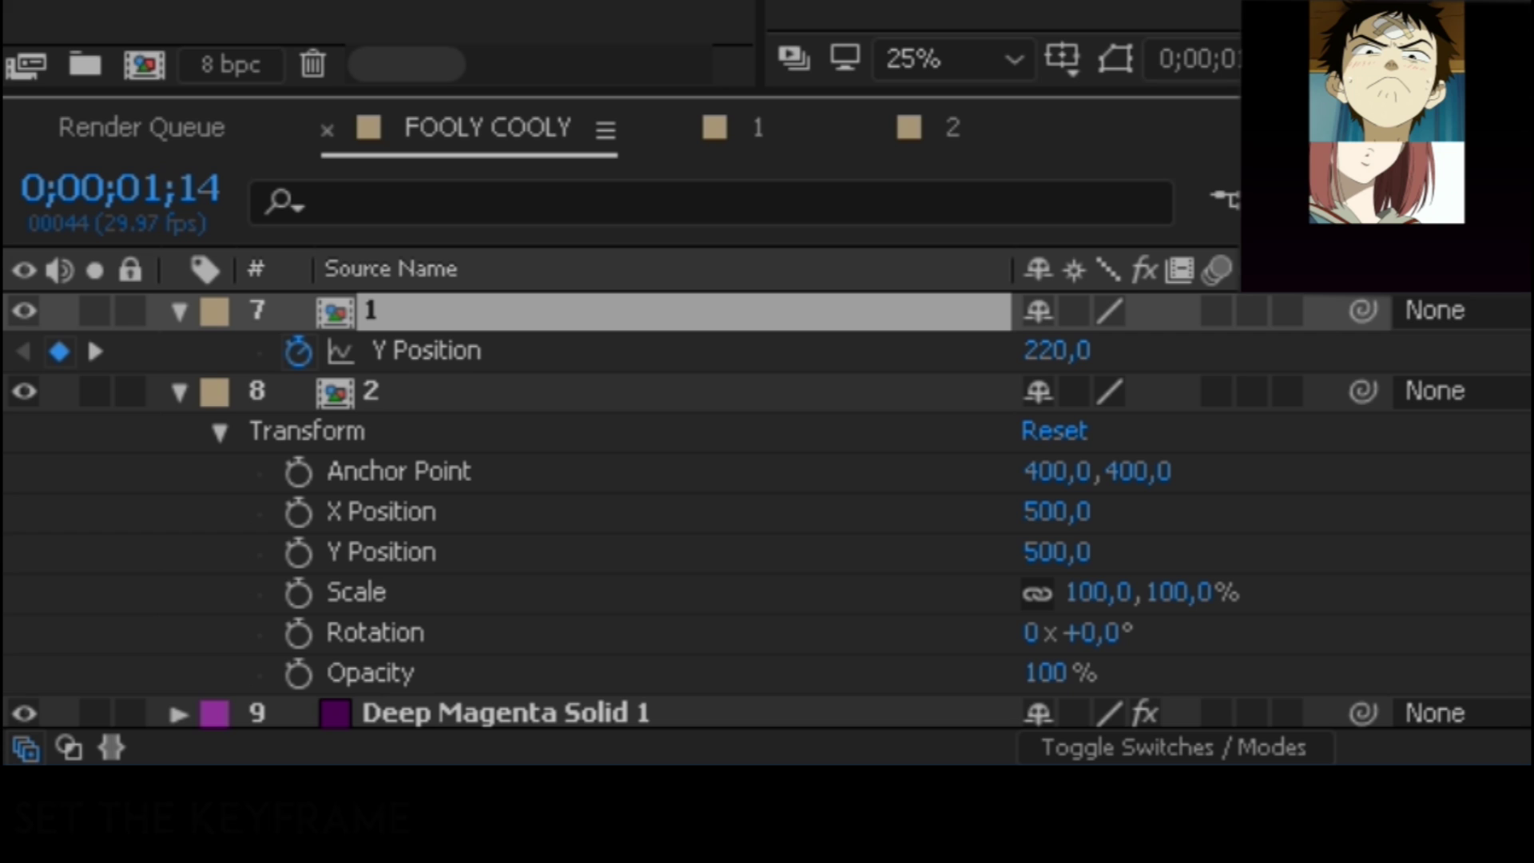
{"action": "left_click", "coordinate": [291, 551]}
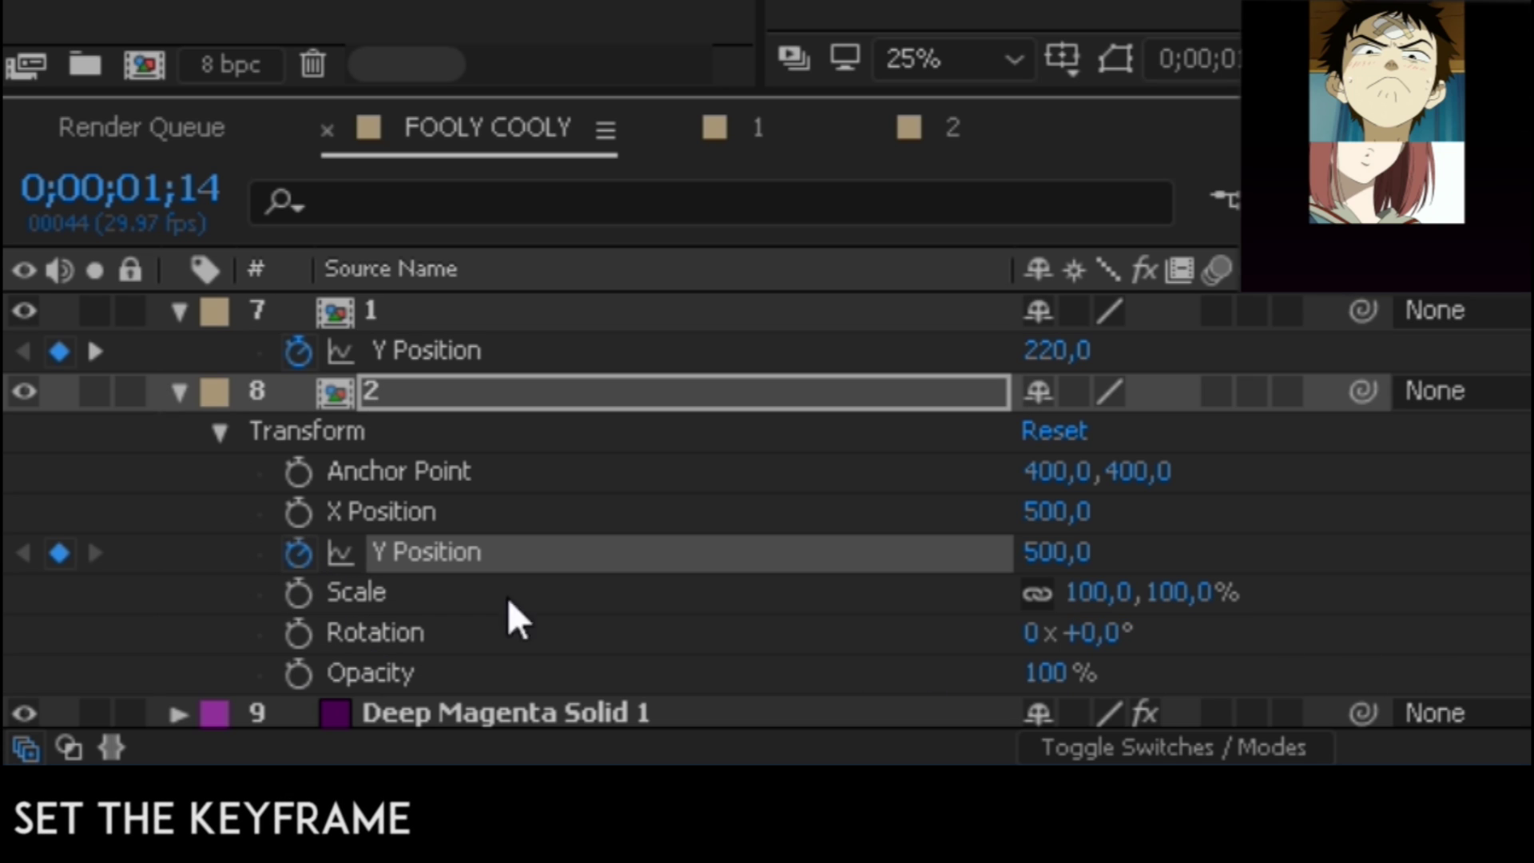
{"action": "left_click", "coordinate": [1039, 552]}
{"action": "type", "text": "780"}
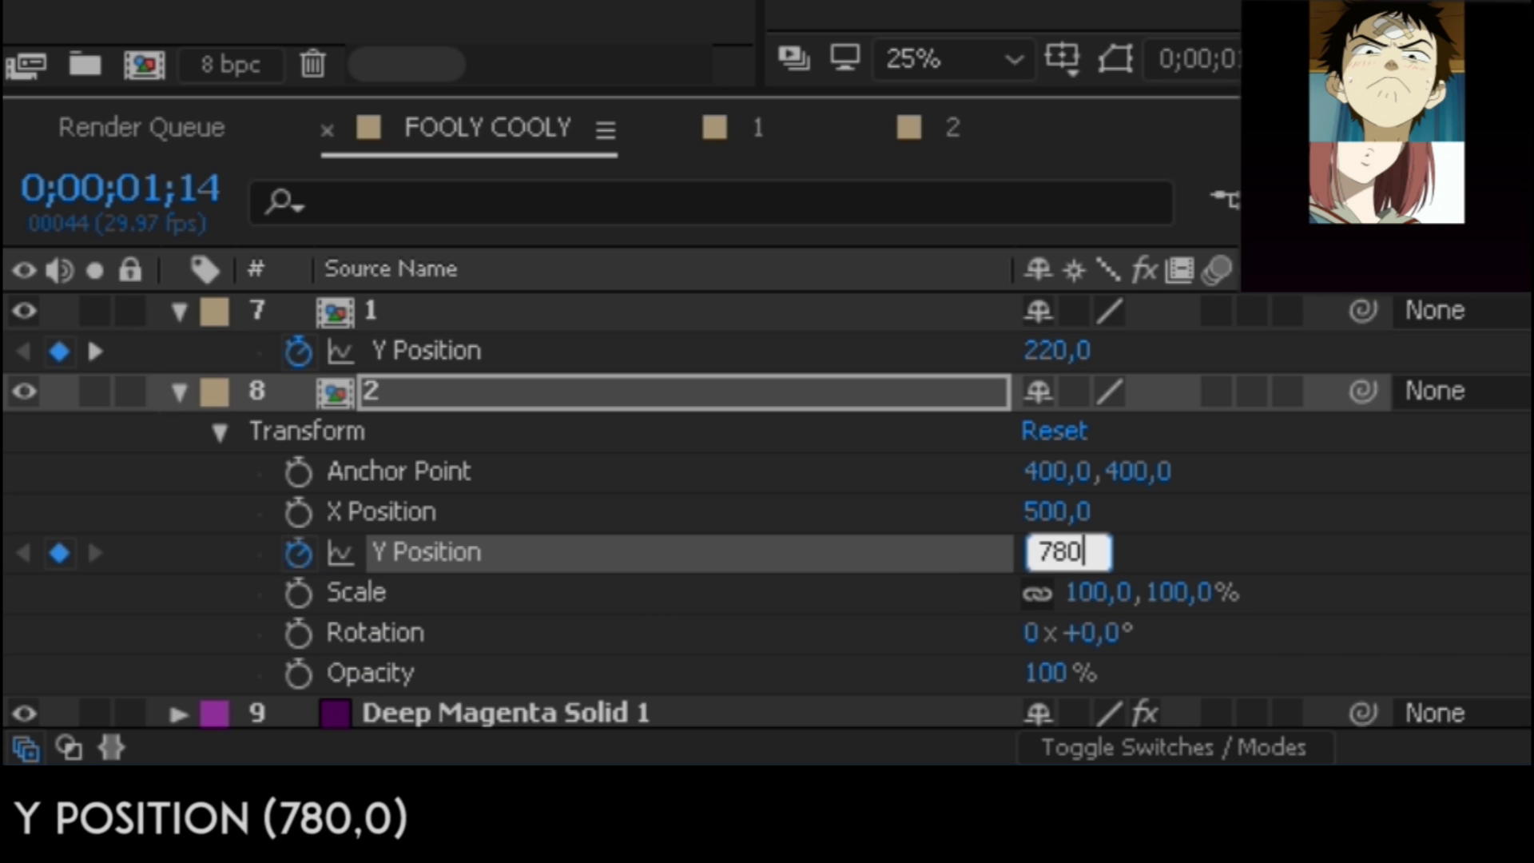
{"action": "key", "text": "Return"}
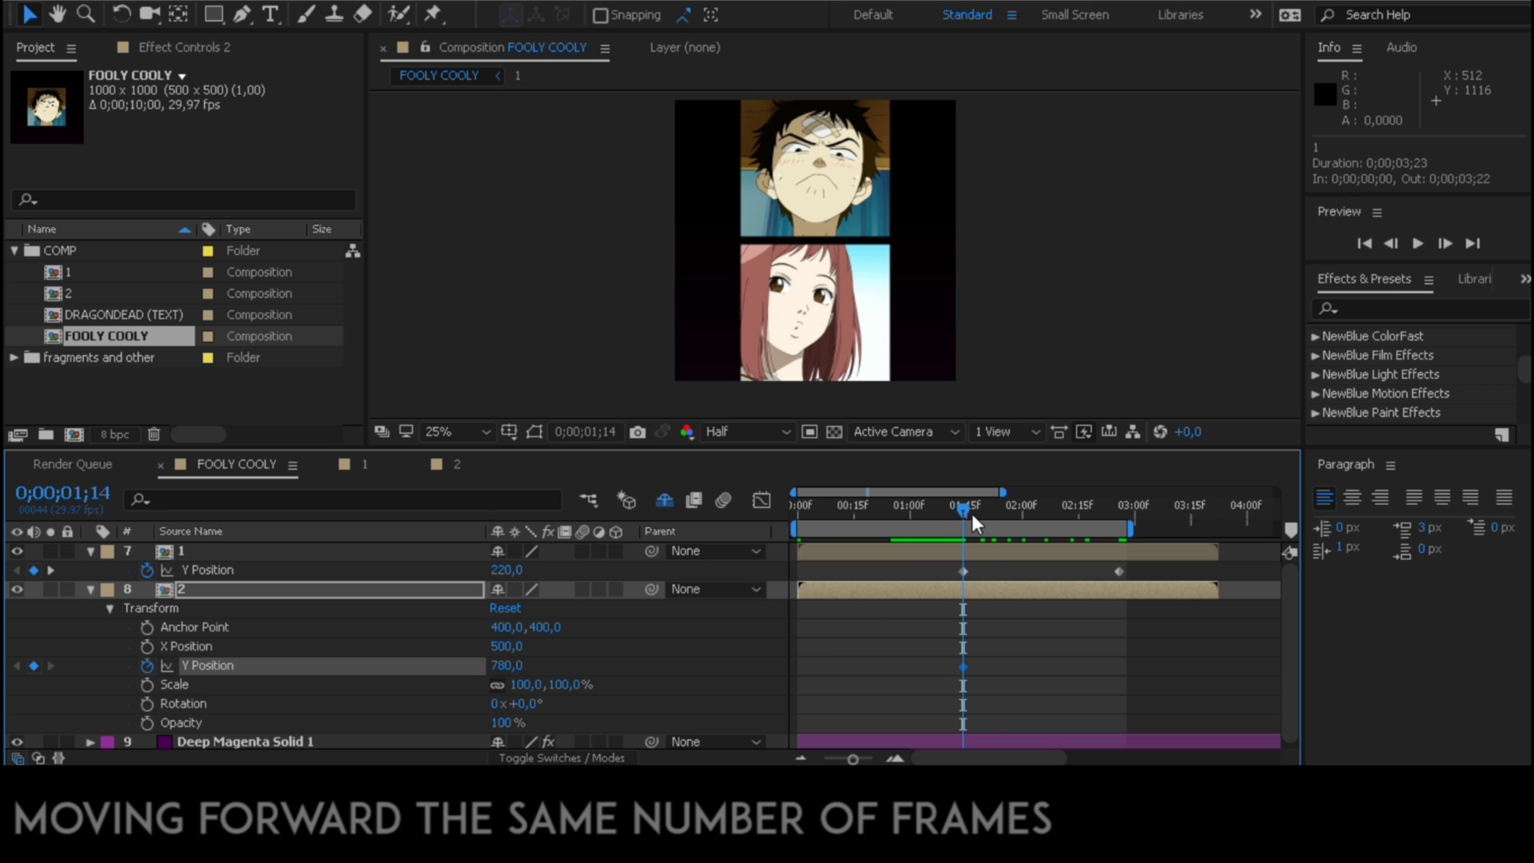
{"action": "left_click_drag", "start_coordinate": [972, 511], "coordinate": [1063, 508]}
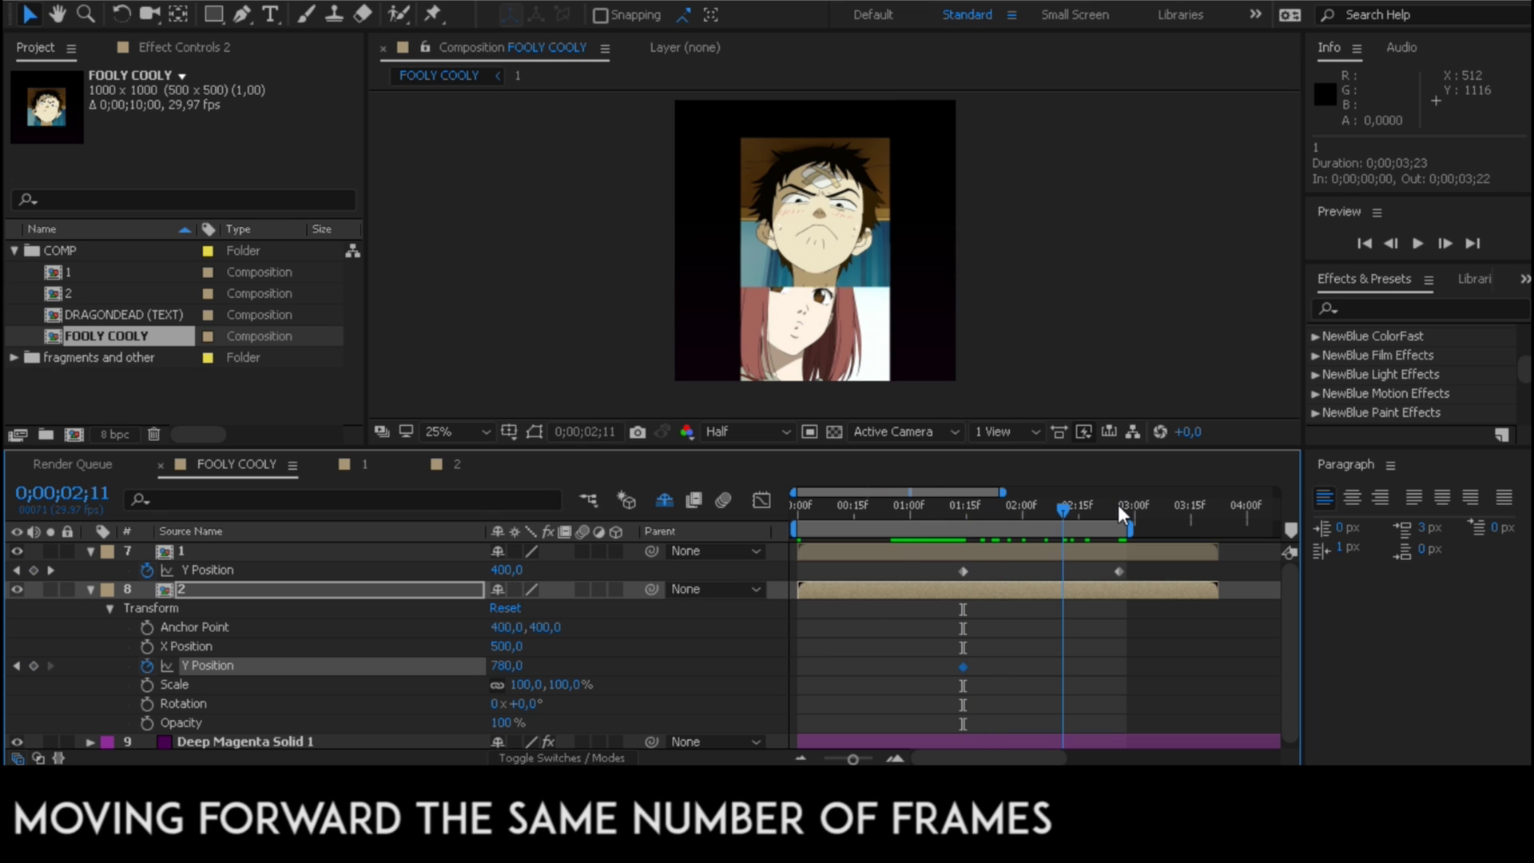
{"action": "left_click", "coordinate": [1117, 505]}
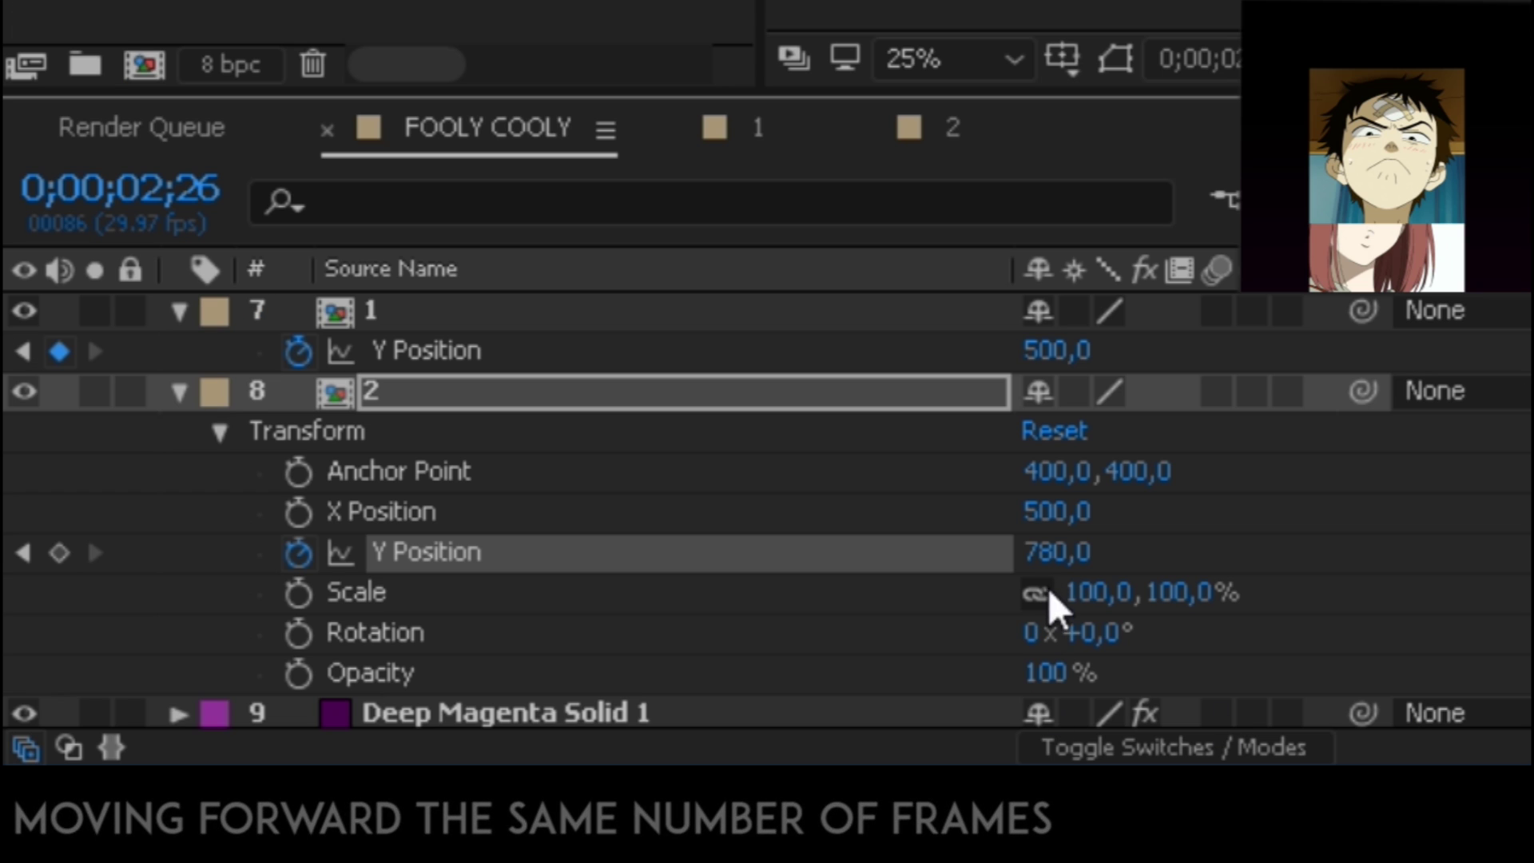
{"action": "left_click", "coordinate": [507, 665]}
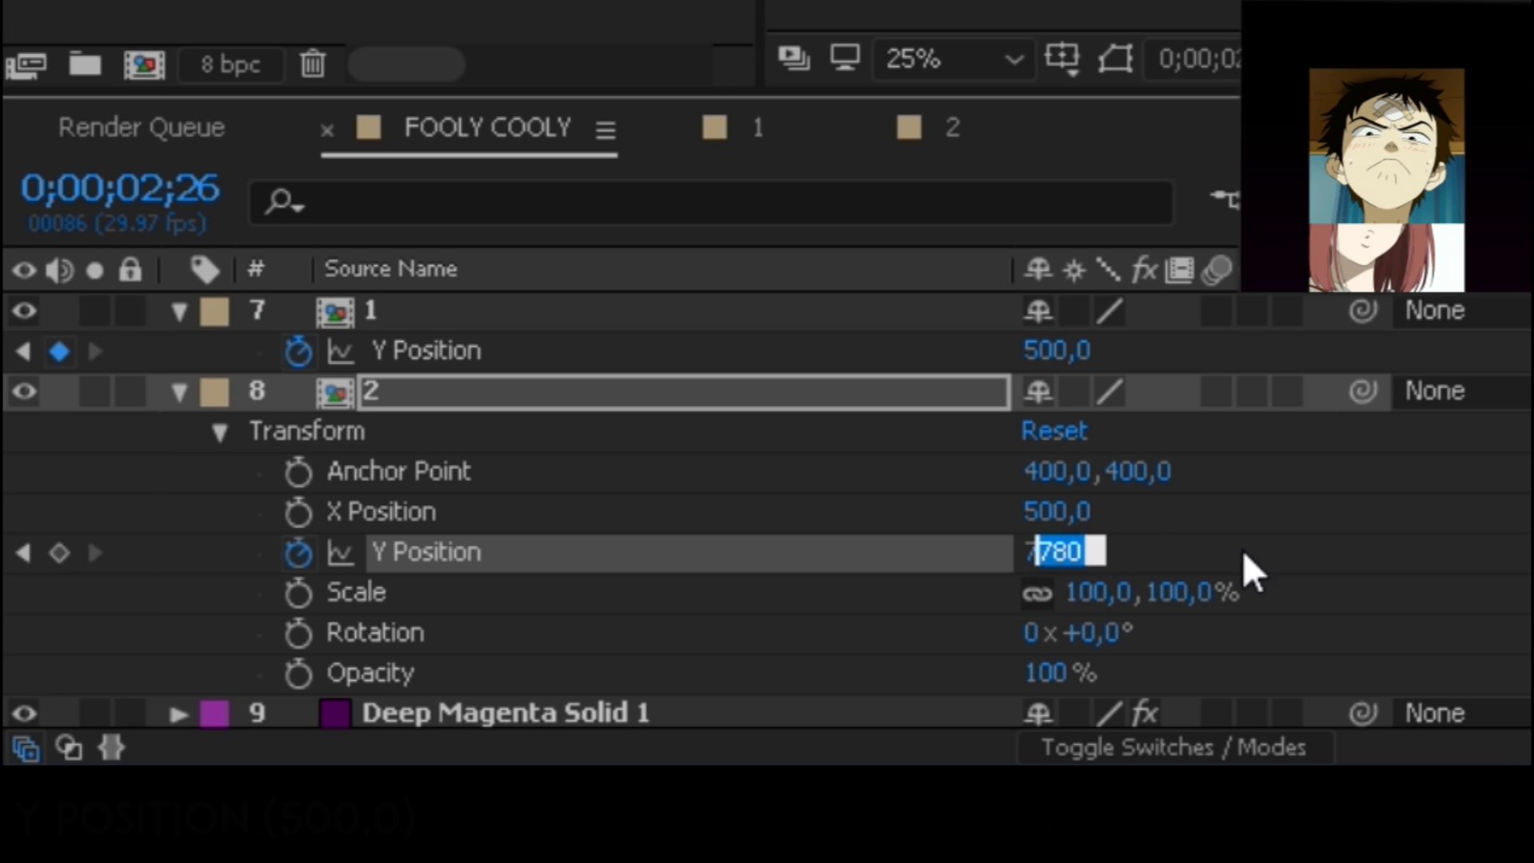
{"action": "type", "text": "500"}
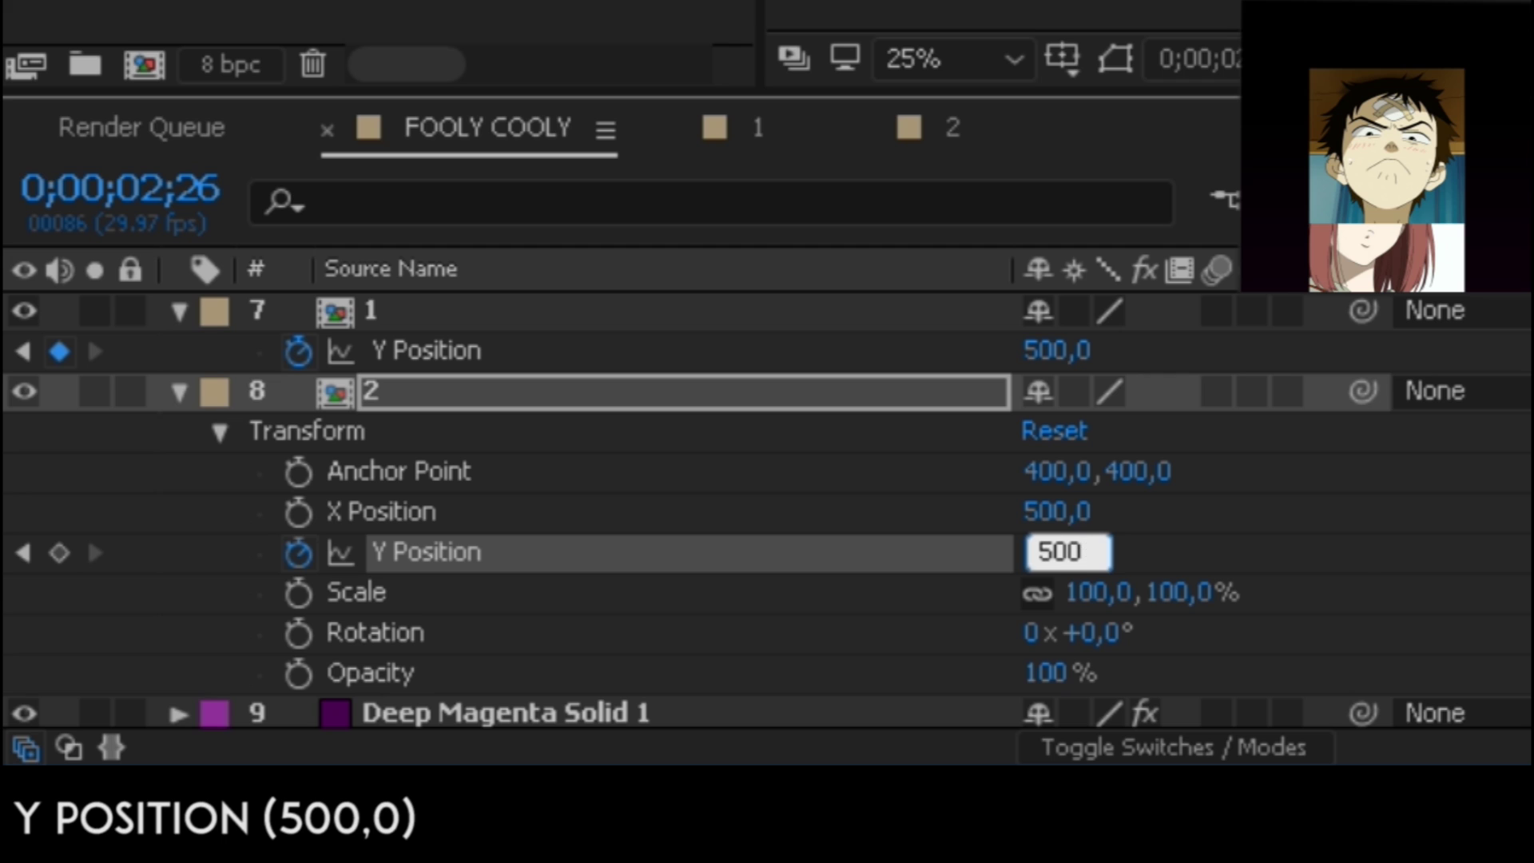
{"action": "key", "text": "Return"}
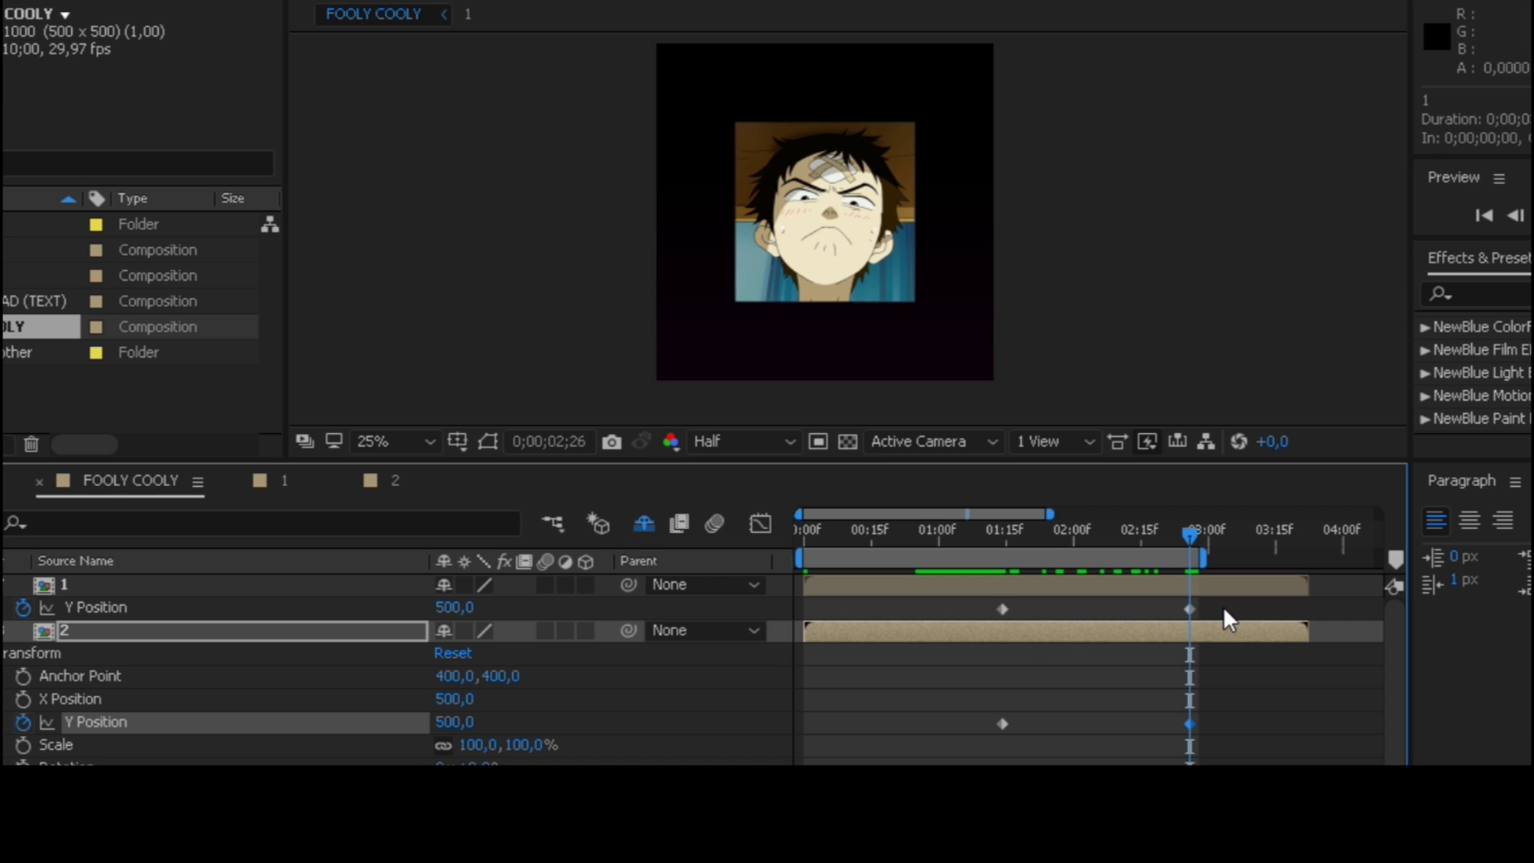
Step: Easy-ease all four Y Position keyframes and steepen their ease-in curves in the Graph Editor
{"action": "key", "text": "u"}
{"action": "left_click_drag", "start_coordinate": [1229, 602], "coordinate": [955, 668]}
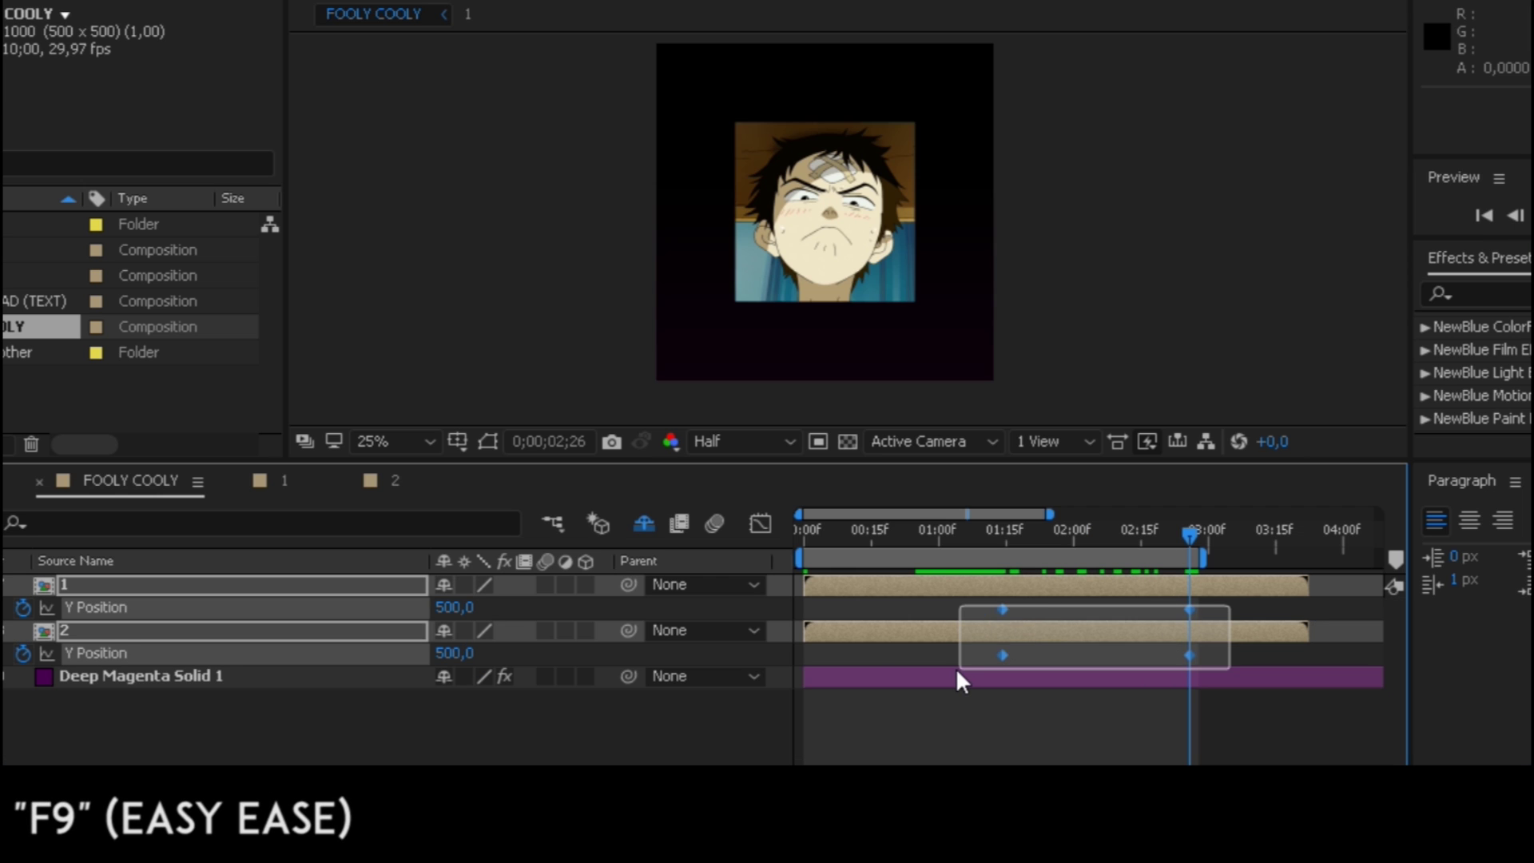
{"action": "key", "text": "F9"}
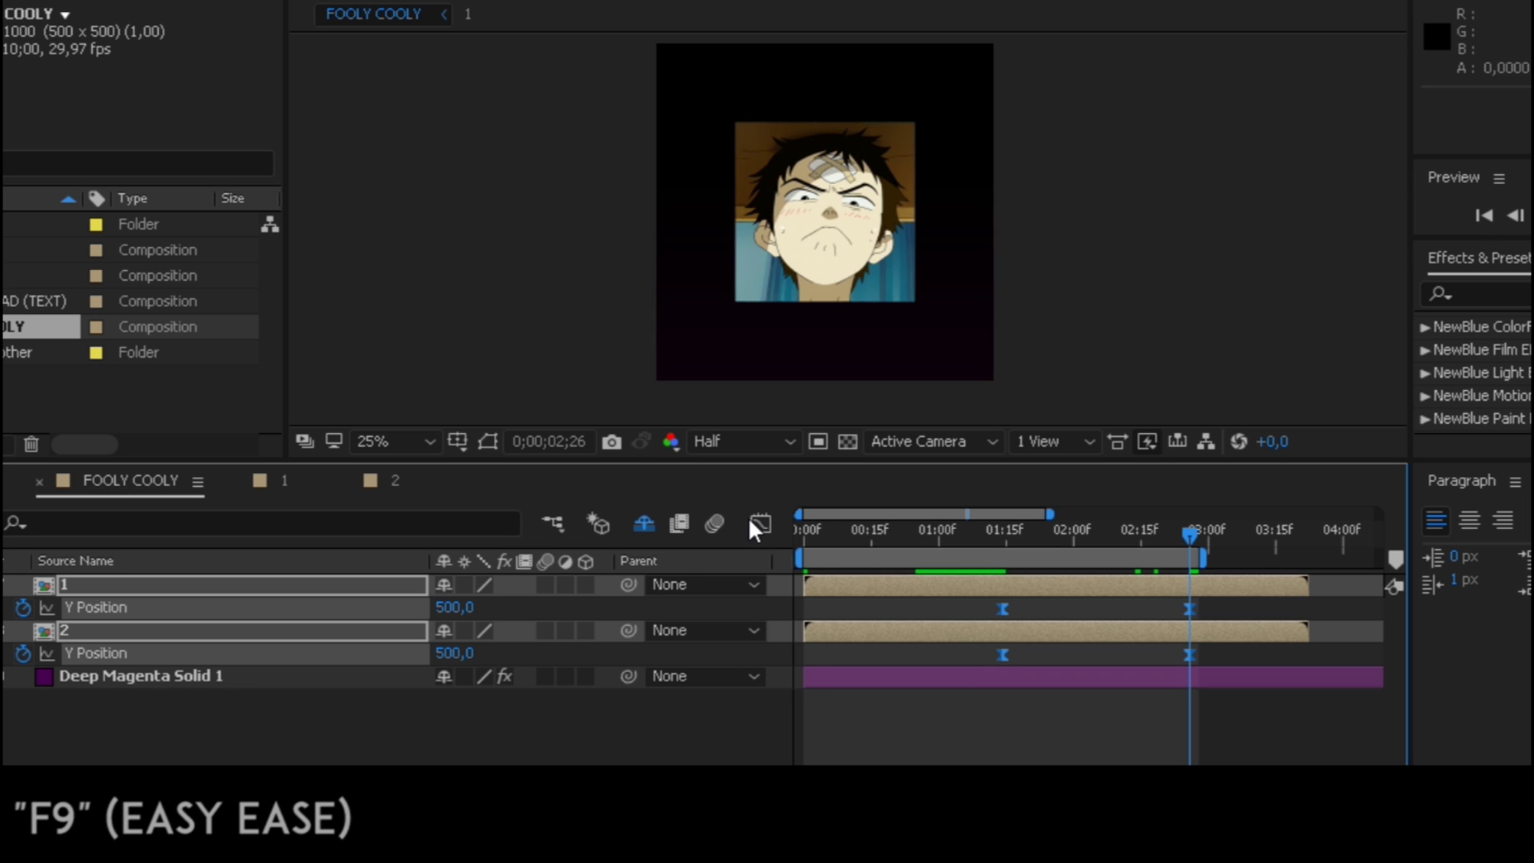
{"action": "left_click", "coordinate": [755, 523]}
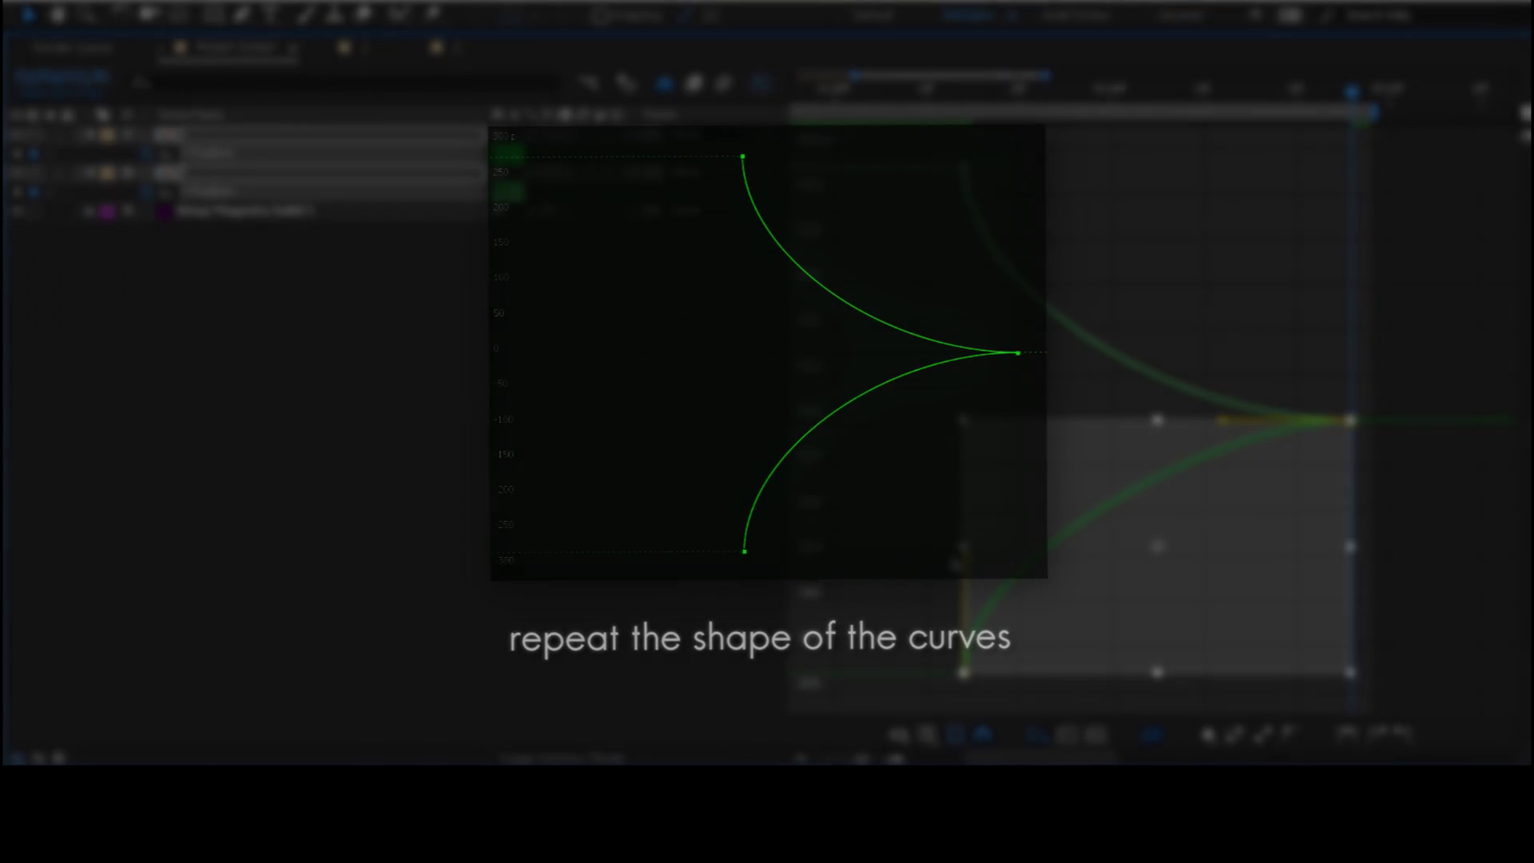
{"action": "left_click", "coordinate": [1158, 421]}
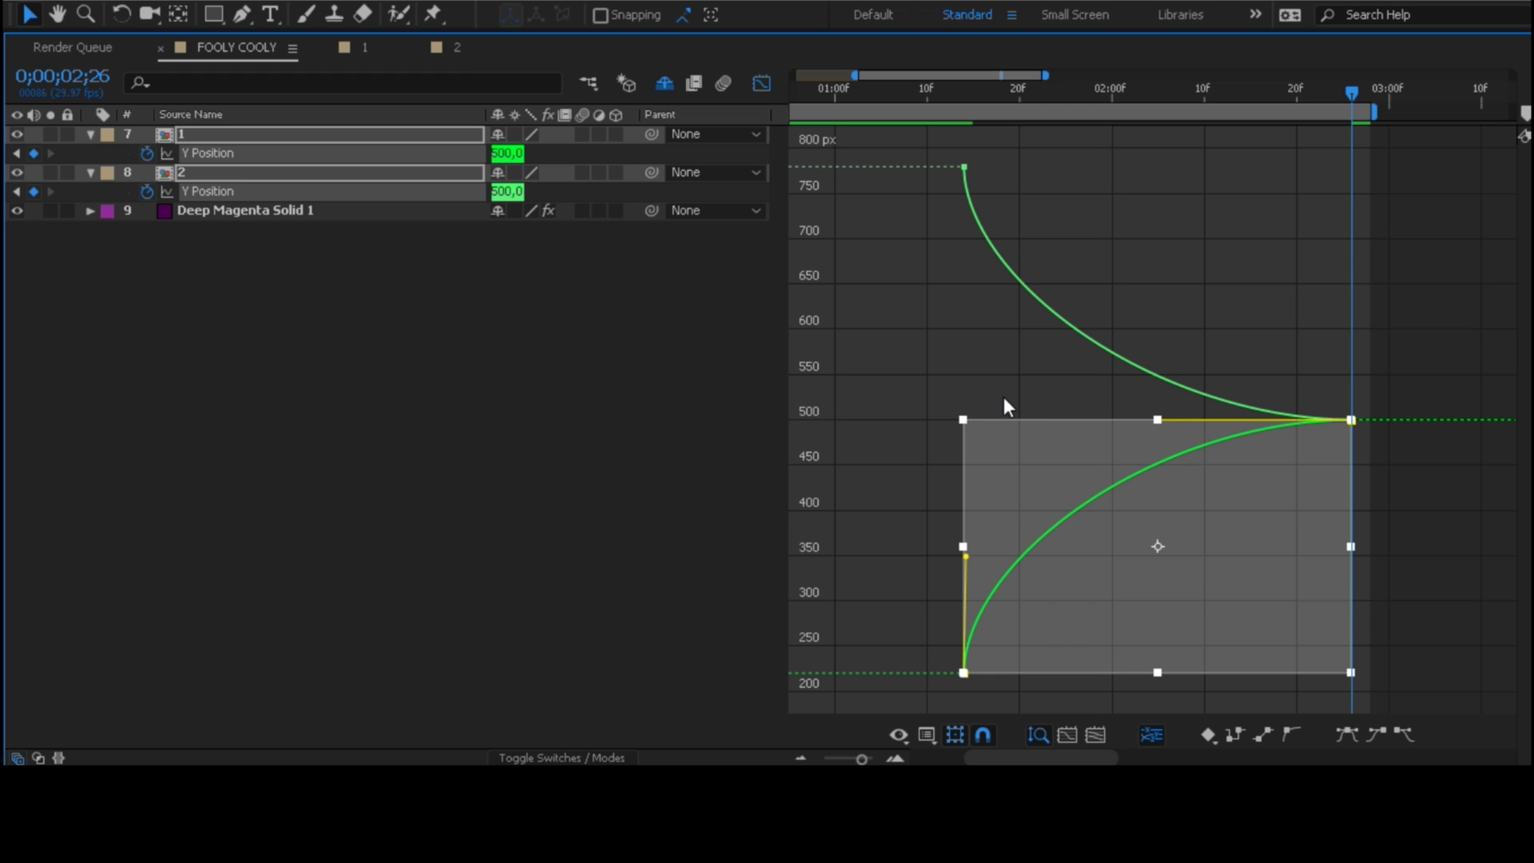
{"action": "left_click", "coordinate": [964, 368]}
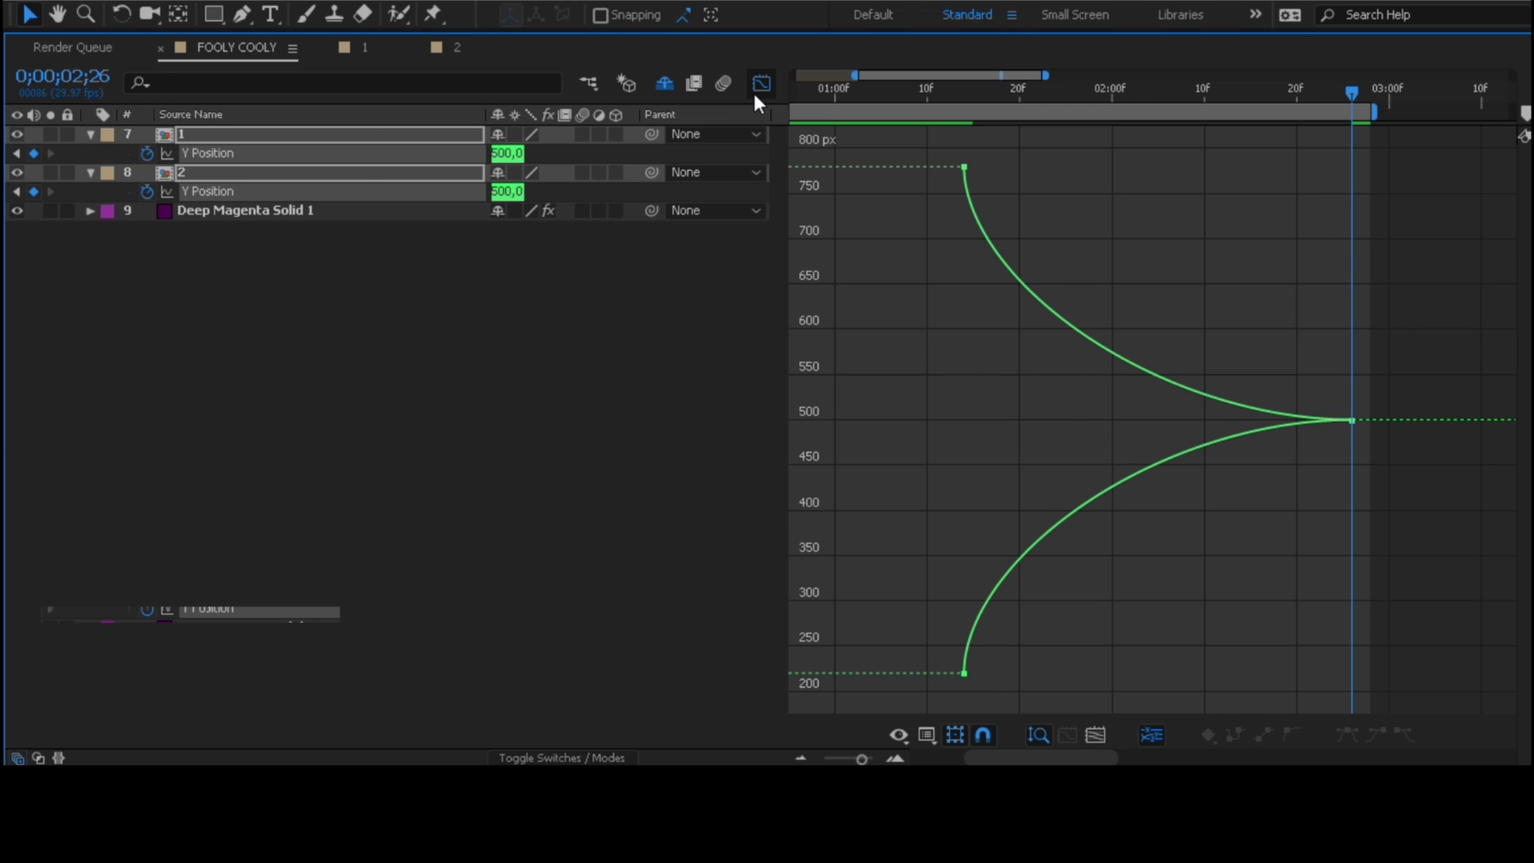
{"action": "key", "text": "grave"}
{"action": "left_click", "coordinate": [762, 500]}
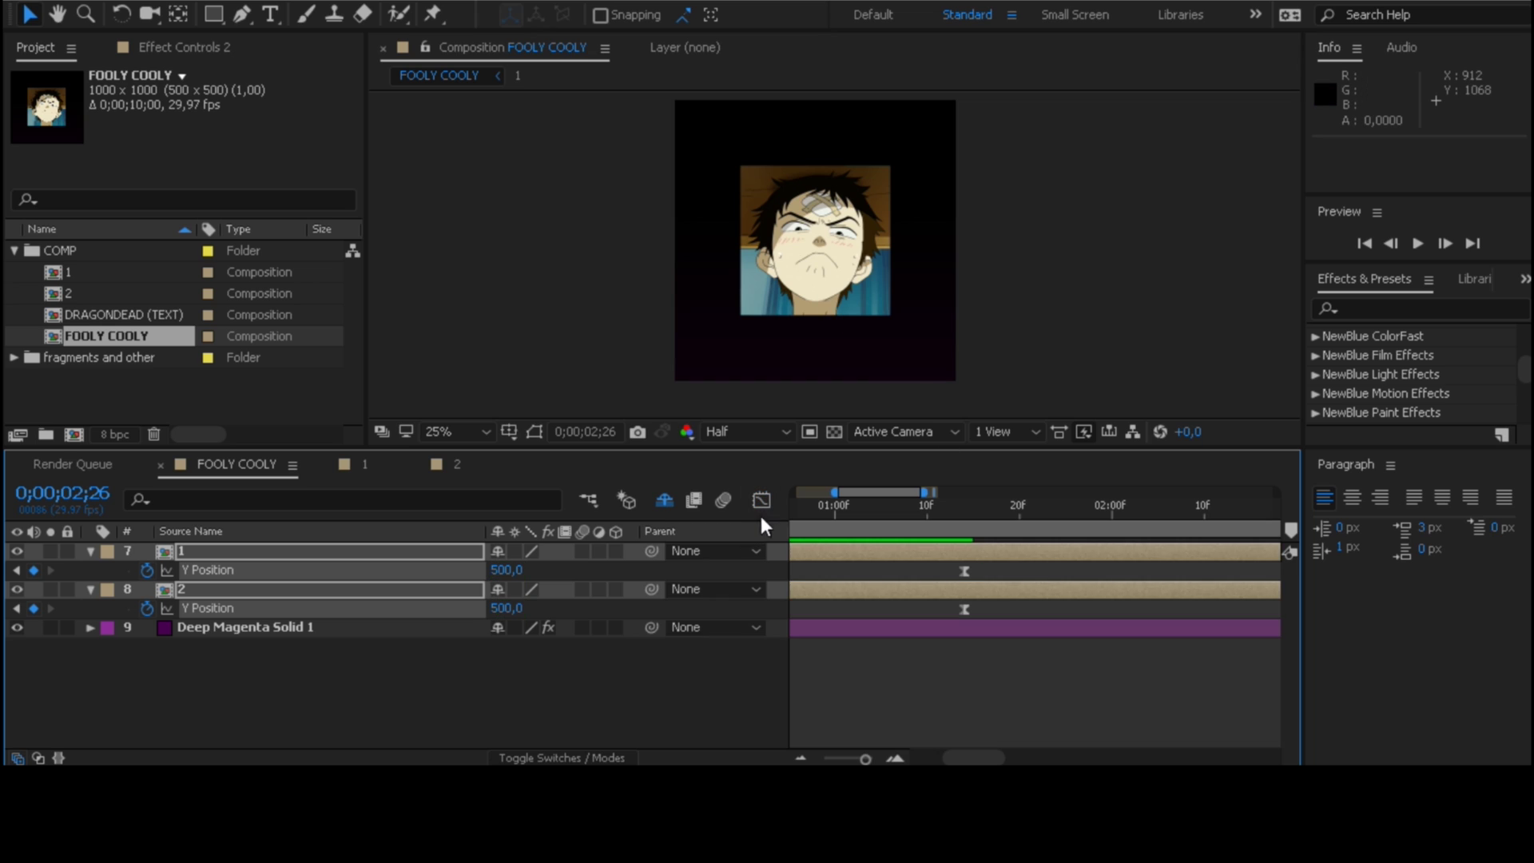
Step: Start the work area at 0;00;00;25 and play a preview of the fragment animation
{"action": "left_click", "coordinate": [650, 678]}
{"action": "left_click_drag", "start_coordinate": [835, 493], "coordinate": [787, 484]}
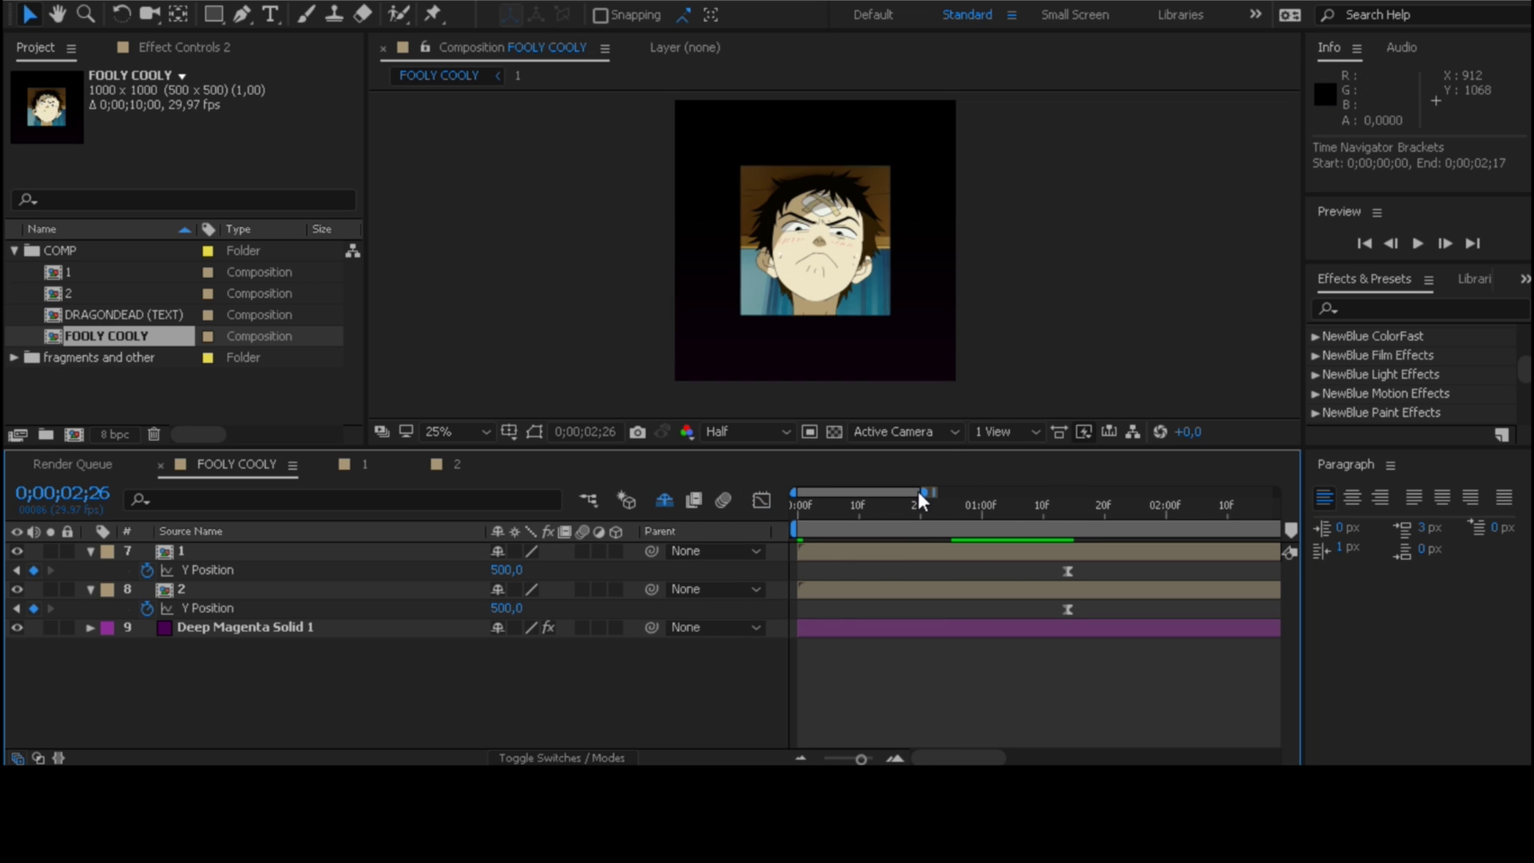
{"action": "left_click_drag", "start_coordinate": [925, 491], "coordinate": [1000, 491]}
{"action": "left_click", "coordinate": [892, 515]}
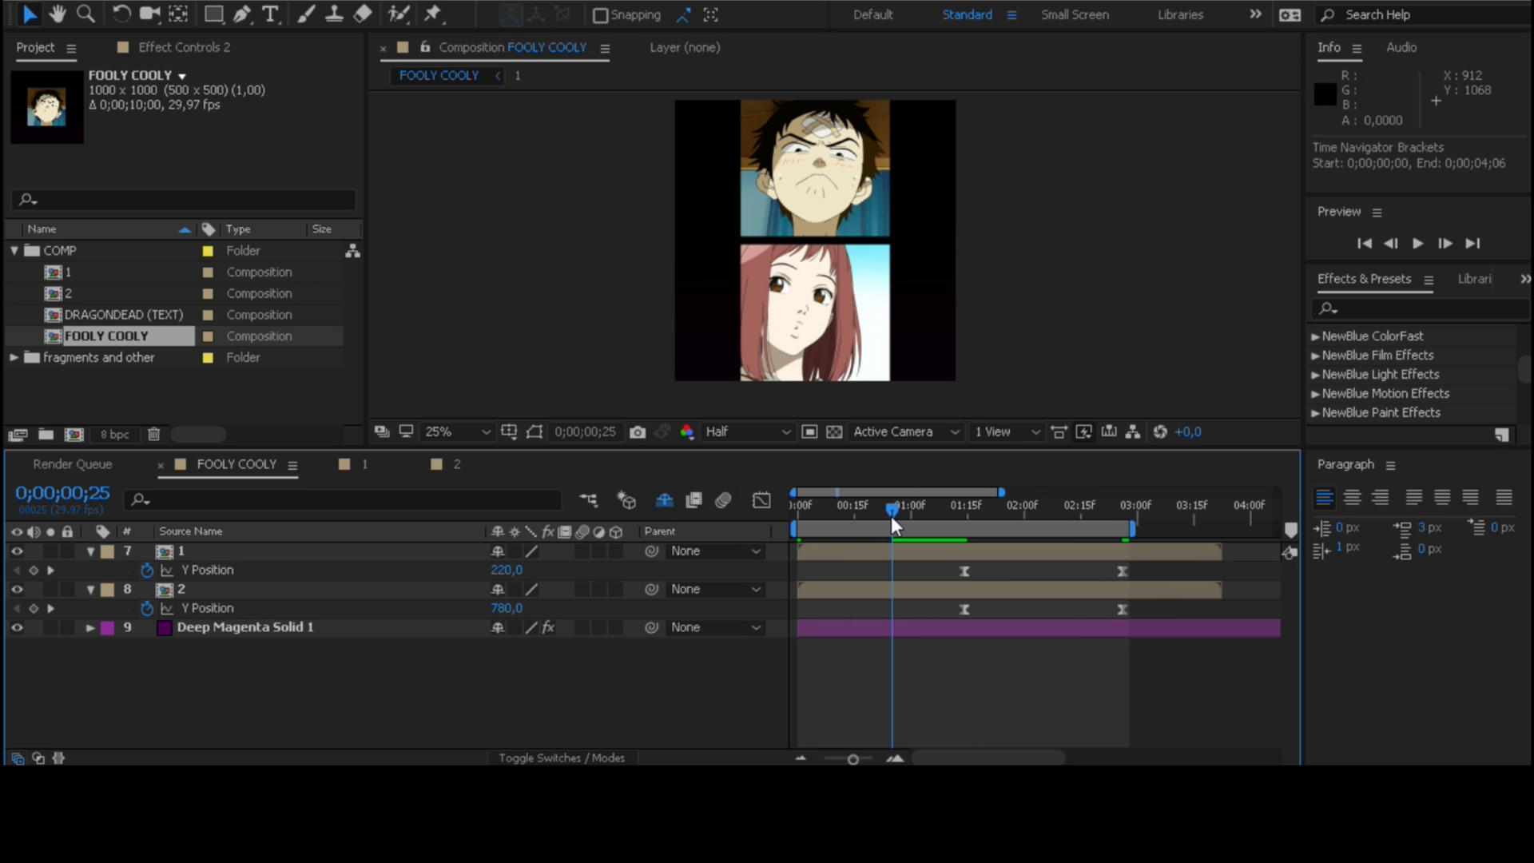
{"action": "key", "text": "b"}
{"action": "key", "text": "space"}
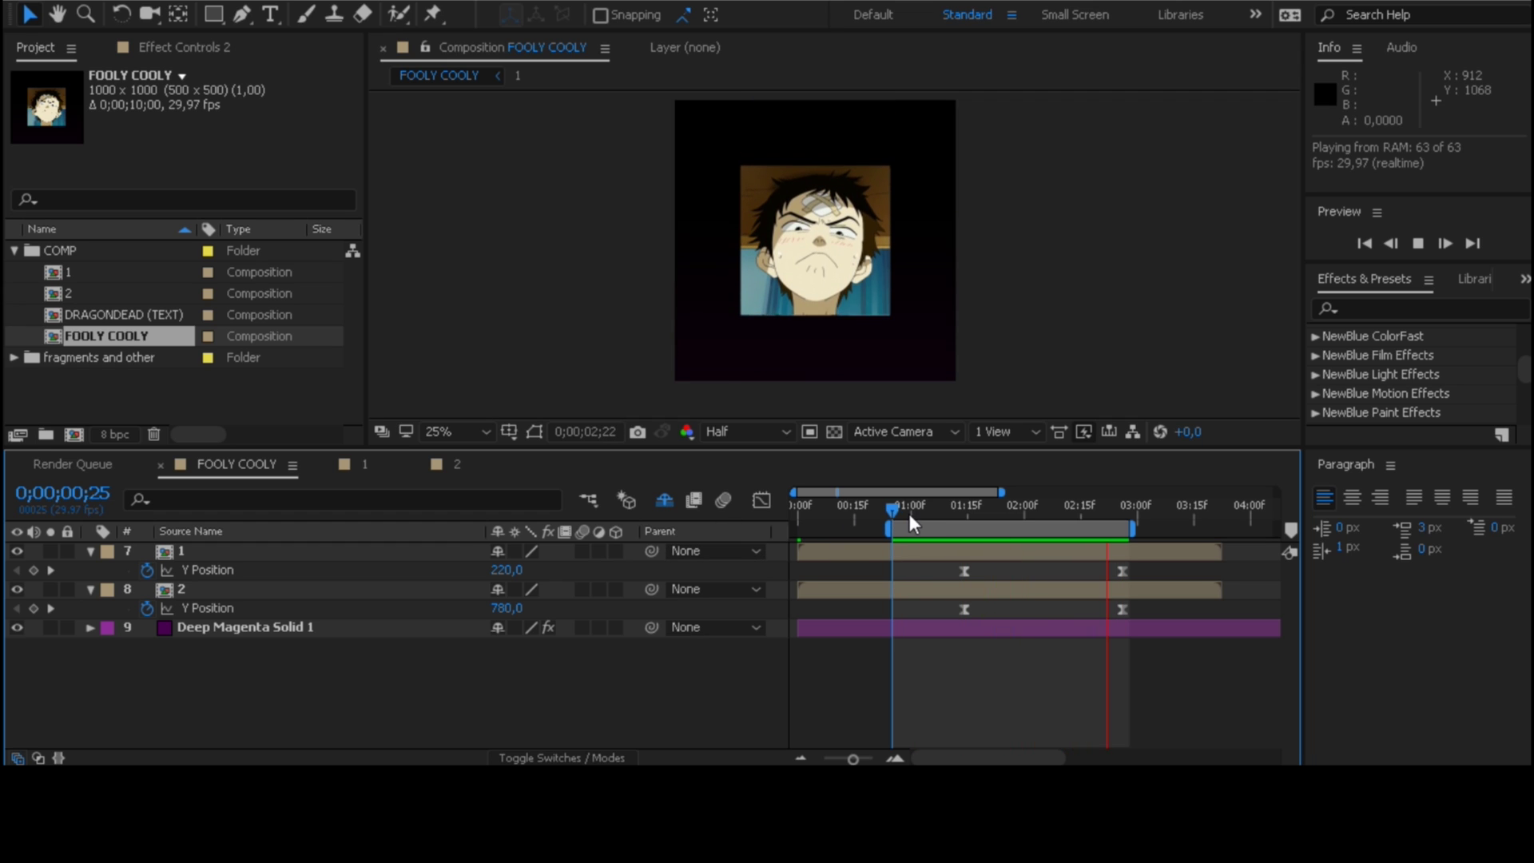
Step: Set preview resolution to Full and zoom to 400% on the fragments' seam at 0;00;01;18
{"action": "left_click_drag", "start_coordinate": [909, 512], "coordinate": [1010, 505]}
{"action": "left_click", "coordinate": [743, 432]}
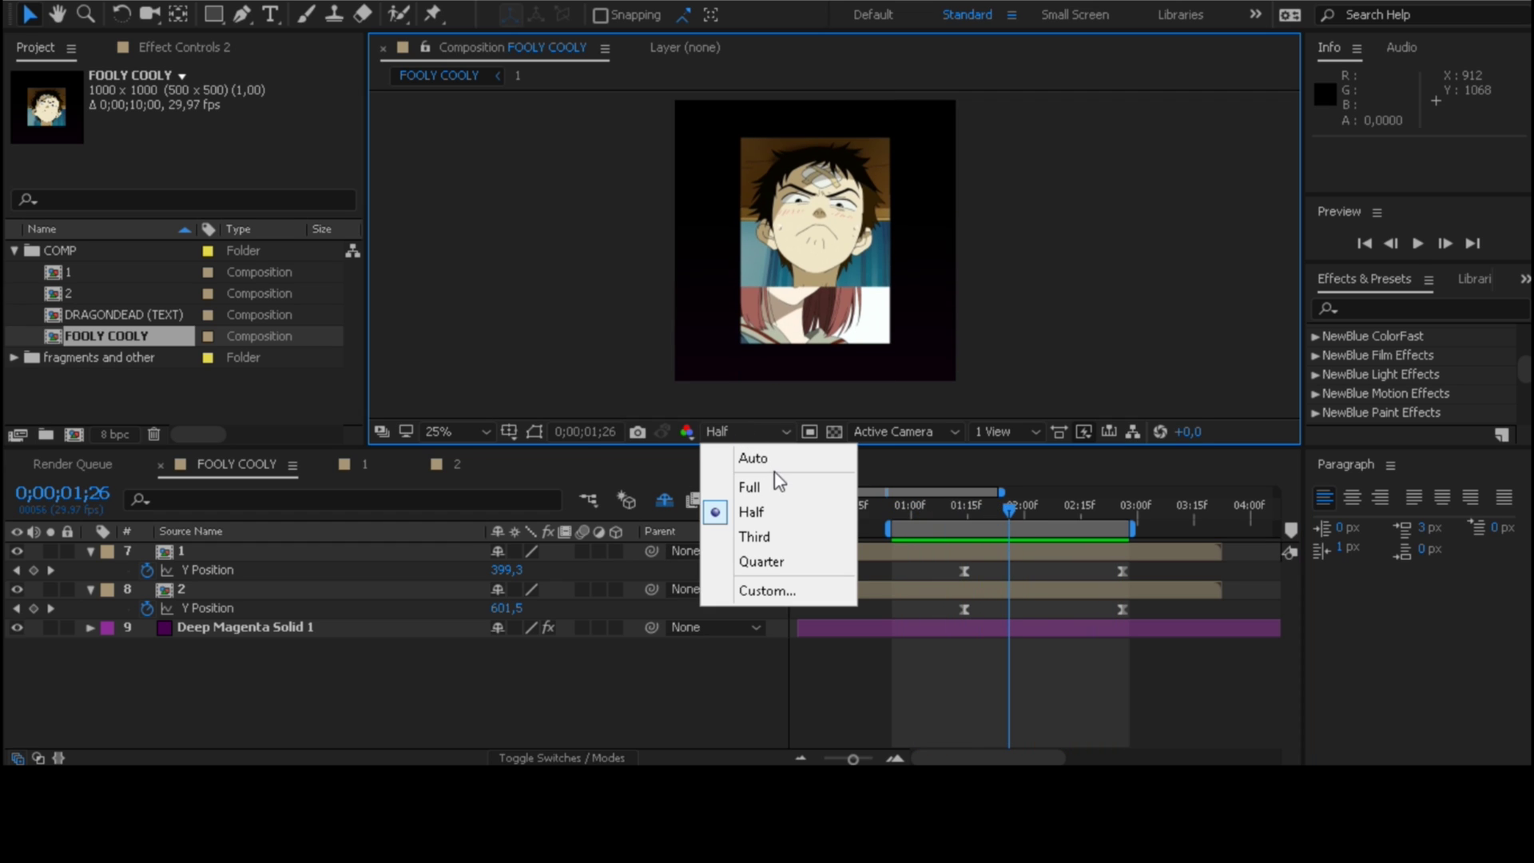
{"action": "left_click", "coordinate": [771, 483]}
{"action": "left_click_drag", "start_coordinate": [973, 510], "coordinate": [970, 507]}
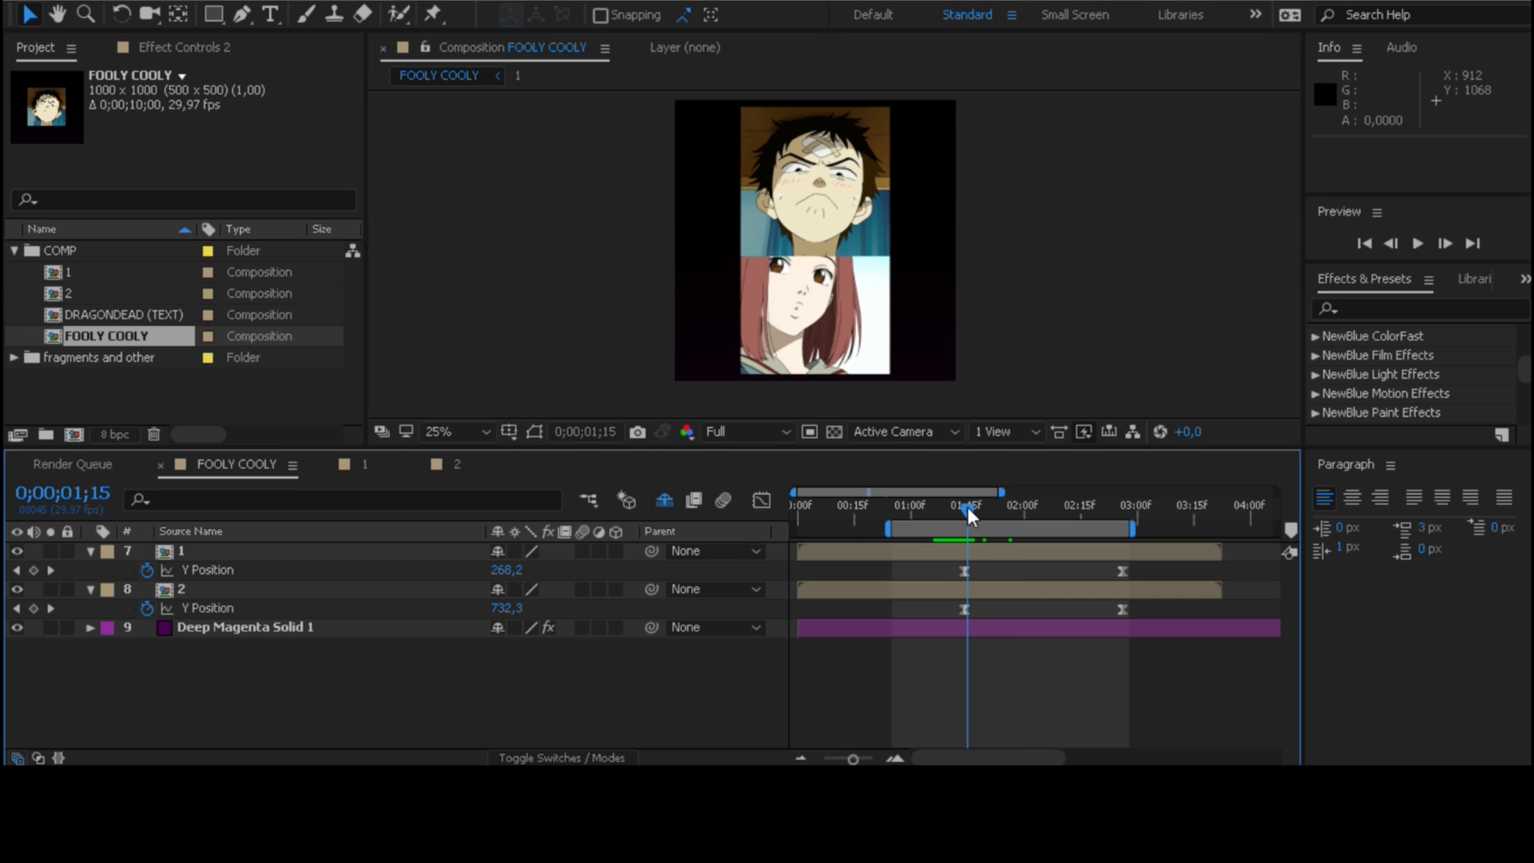
{"action": "scroll", "coordinate": [930, 307], "scroll_direction": "up", "scroll_amount": 2}
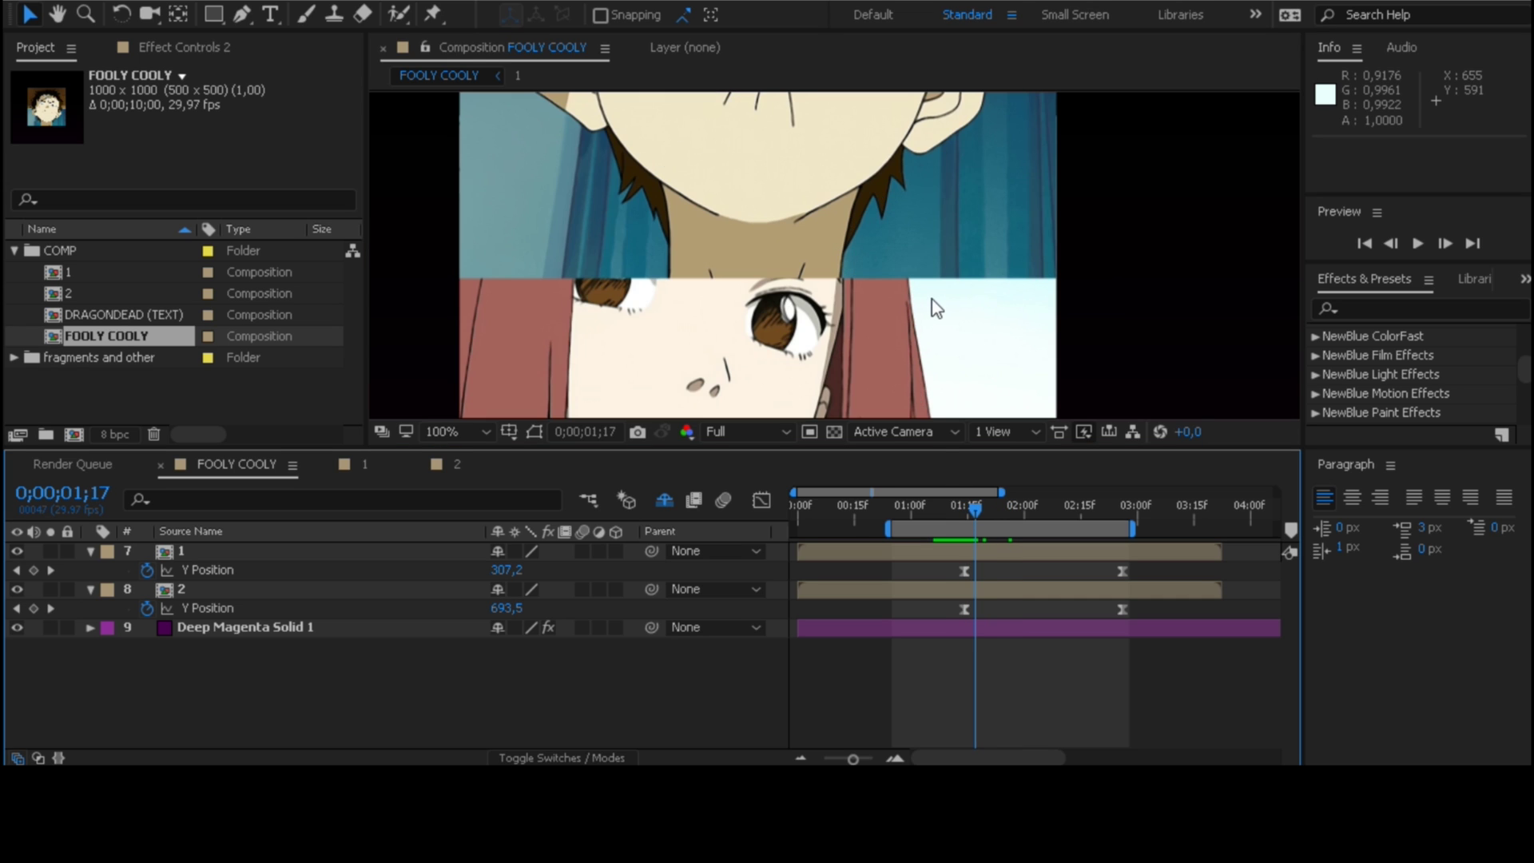
{"action": "scroll", "coordinate": [929, 308], "scroll_direction": "up", "scroll_amount": 4}
{"action": "scroll", "coordinate": [823, 314], "scroll_direction": "up", "scroll_amount": 2}
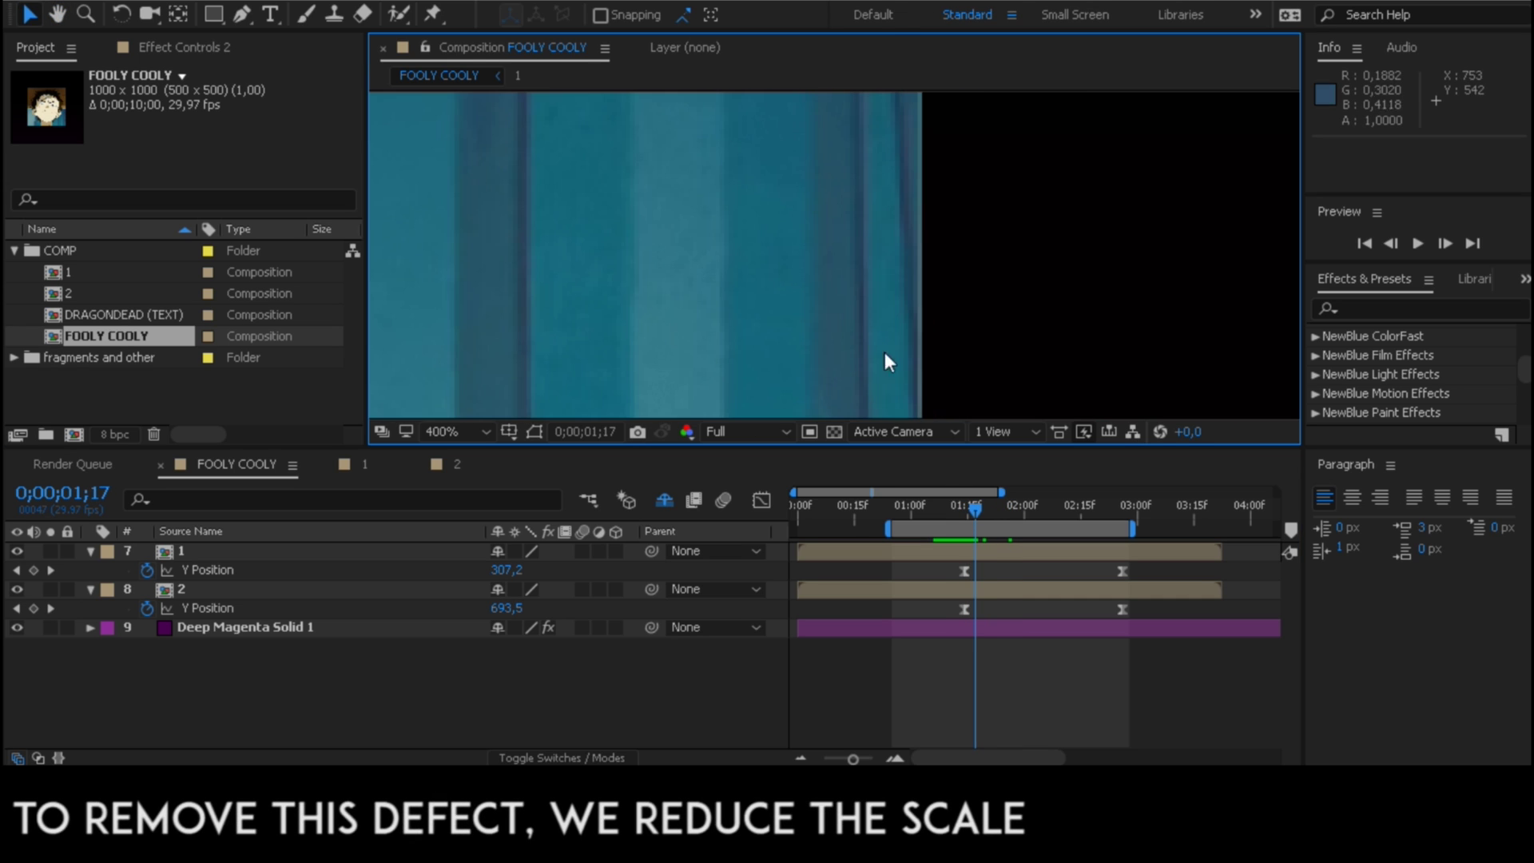
{"action": "left_click_drag", "start_coordinate": [956, 512], "coordinate": [976, 509]}
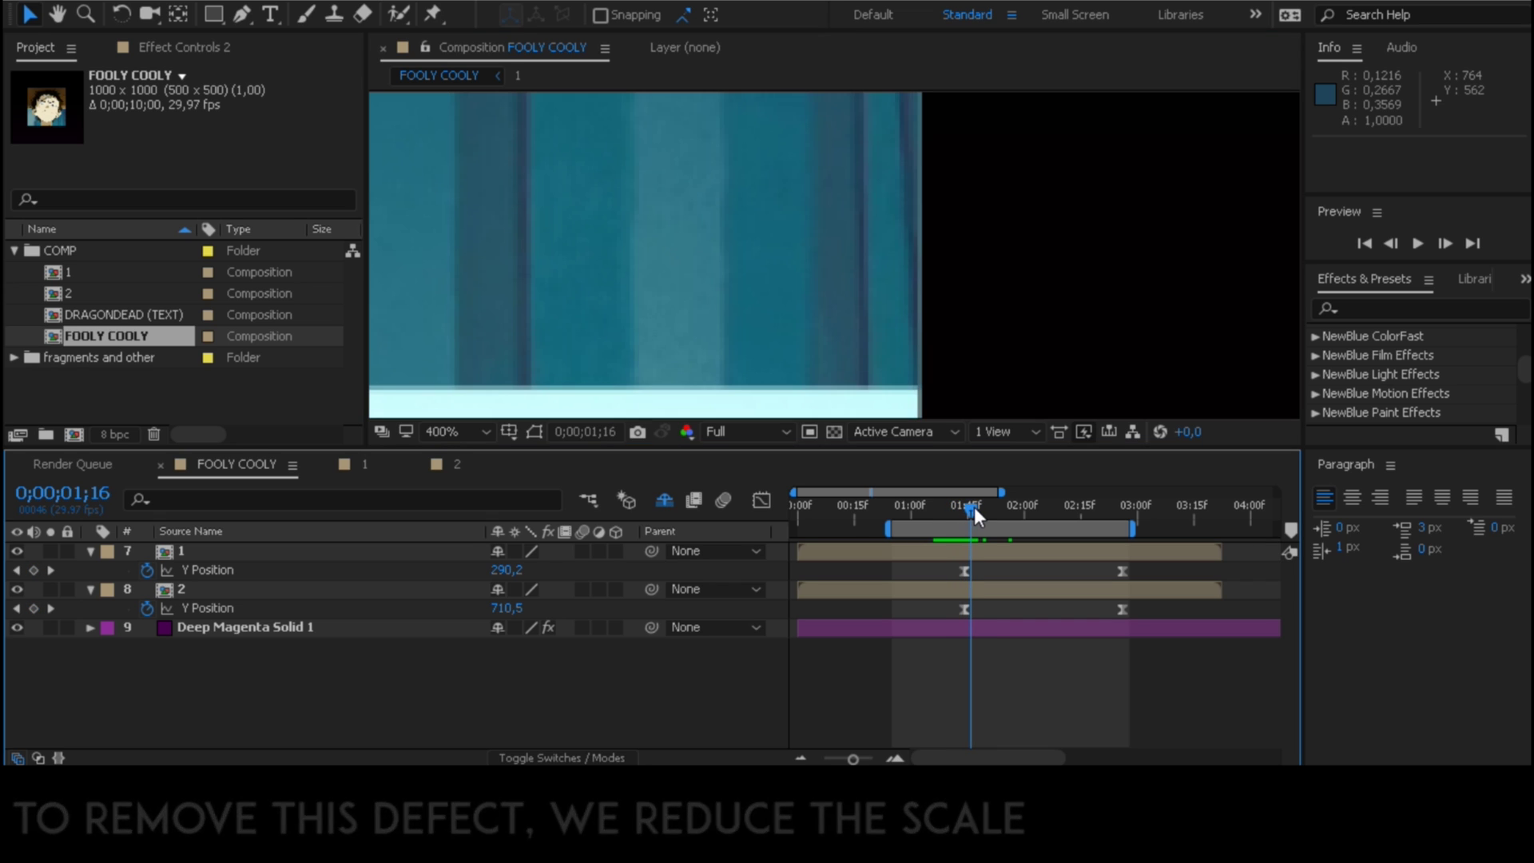
{"action": "left_click_drag", "start_coordinate": [921, 271], "coordinate": [897, 182]}
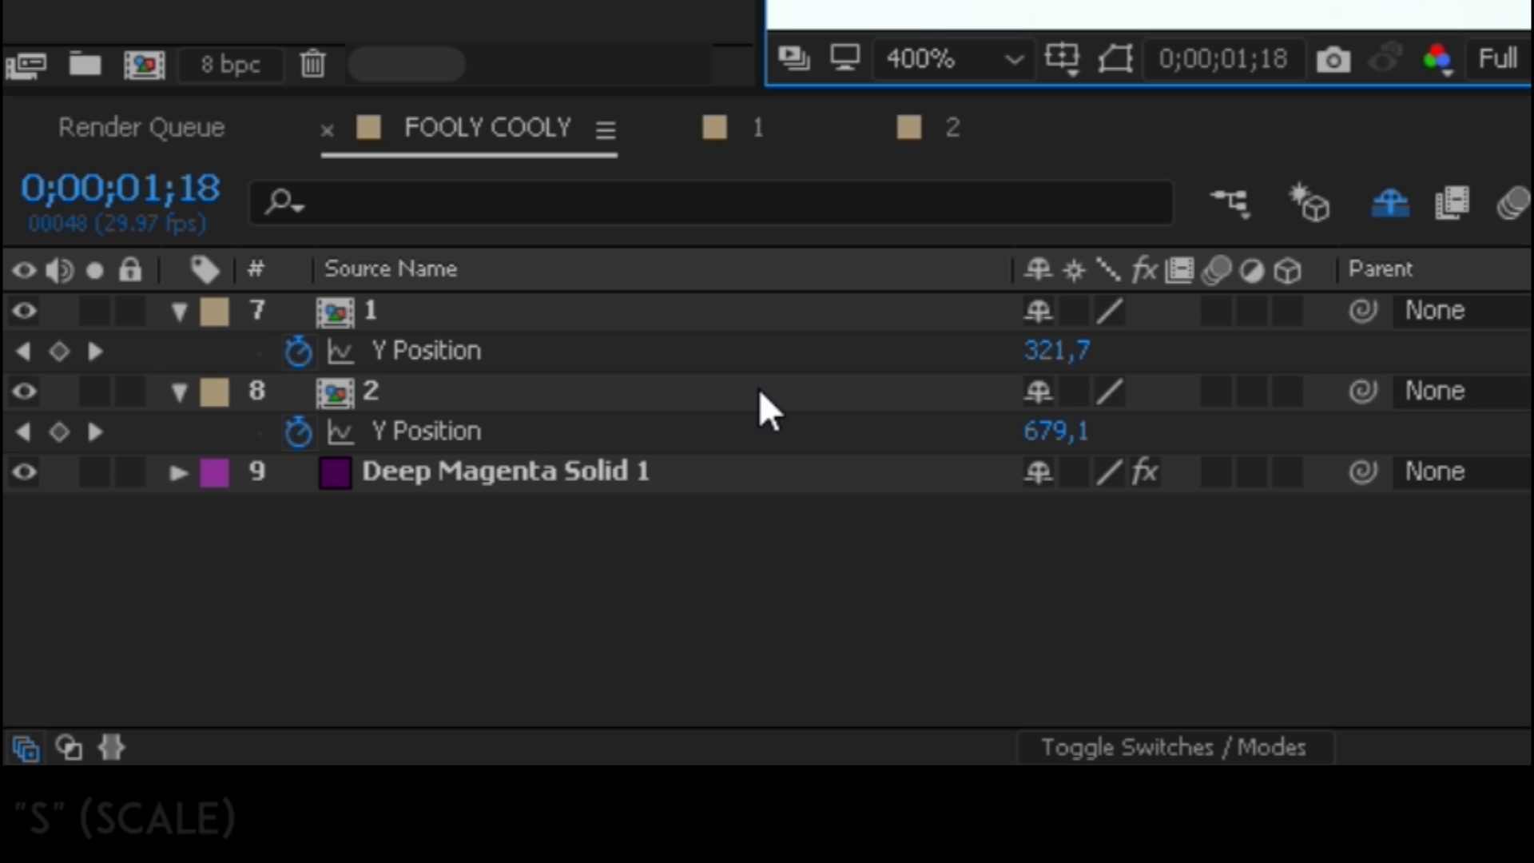
Step: Set fragment layer 2's Scale to 99.5%, zoom back out, and scrub to 0;00;02;26 to check
{"action": "left_click", "coordinate": [365, 588]}
{"action": "key", "text": "s"}
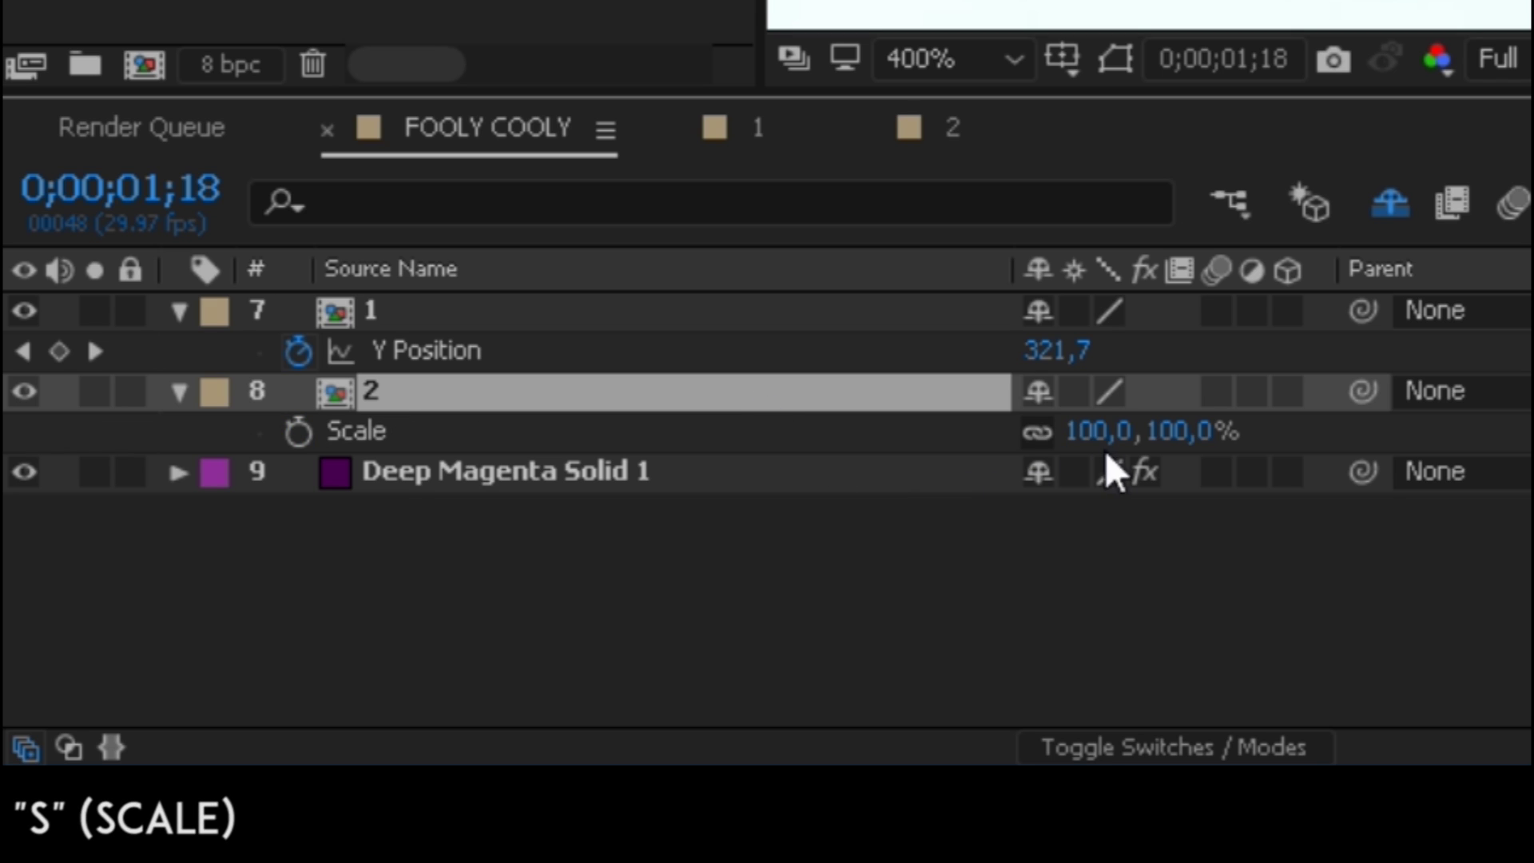
{"action": "left_click", "coordinate": [1117, 431]}
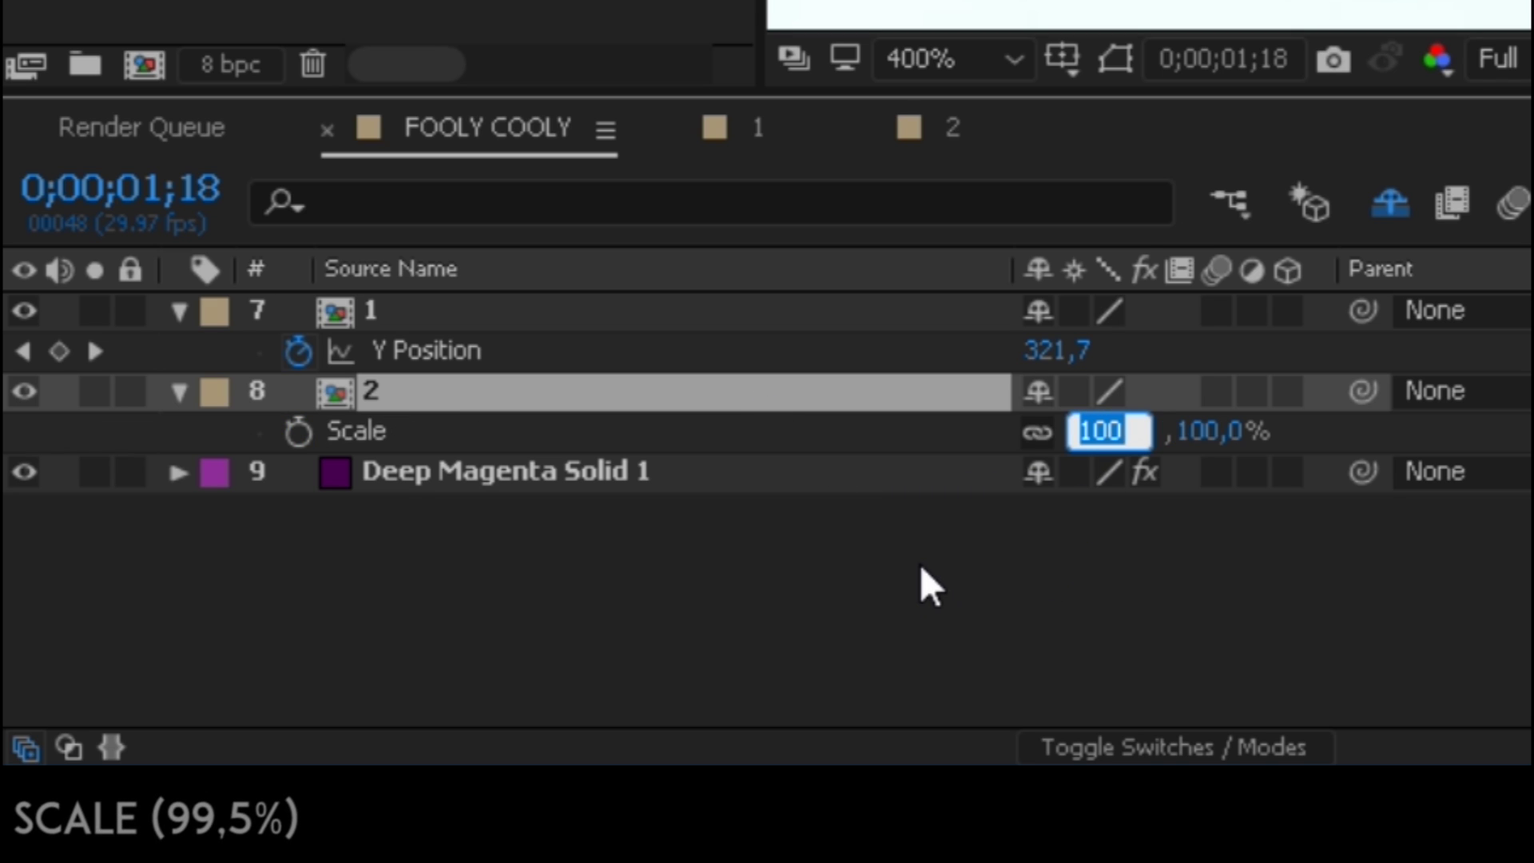
{"action": "type", "text": "99.5"}
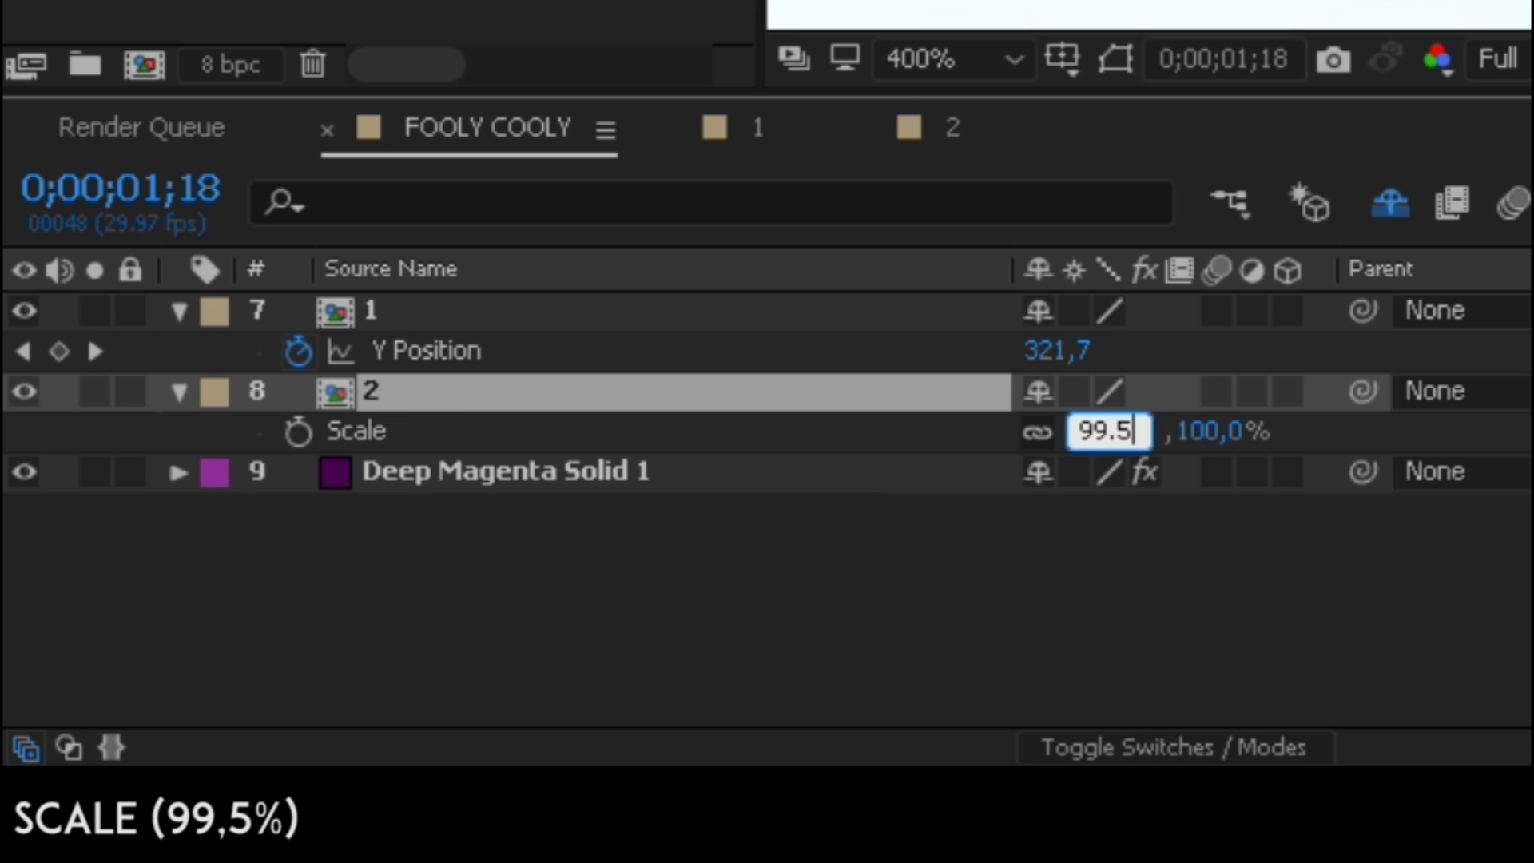
{"action": "key", "text": "Return"}
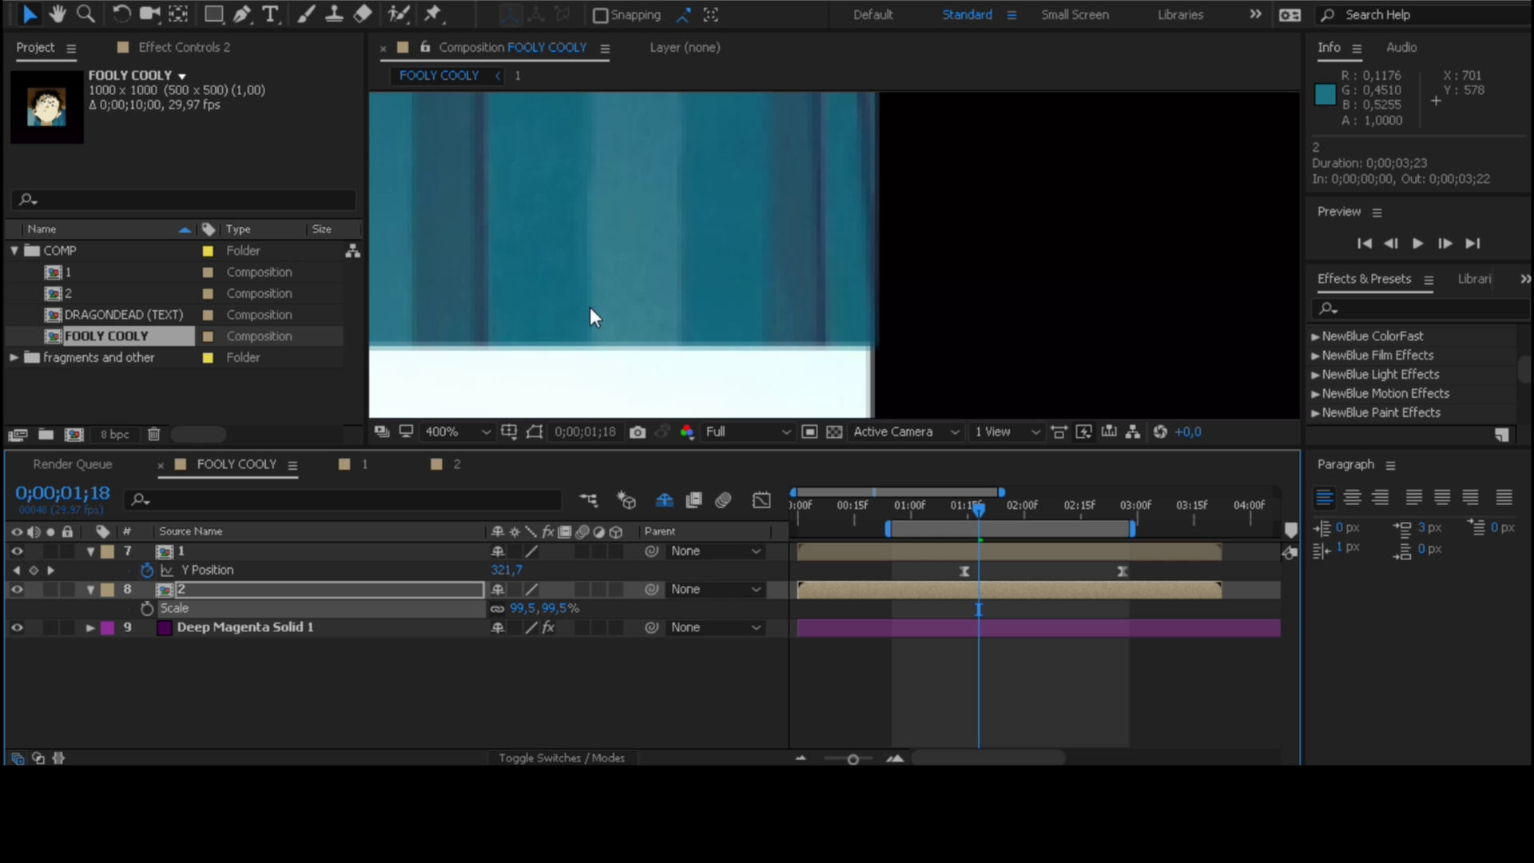
{"action": "scroll", "coordinate": [672, 314], "scroll_direction": "down", "scroll_amount": 2}
{"action": "scroll", "coordinate": [823, 280], "scroll_direction": "down", "scroll_amount": 2}
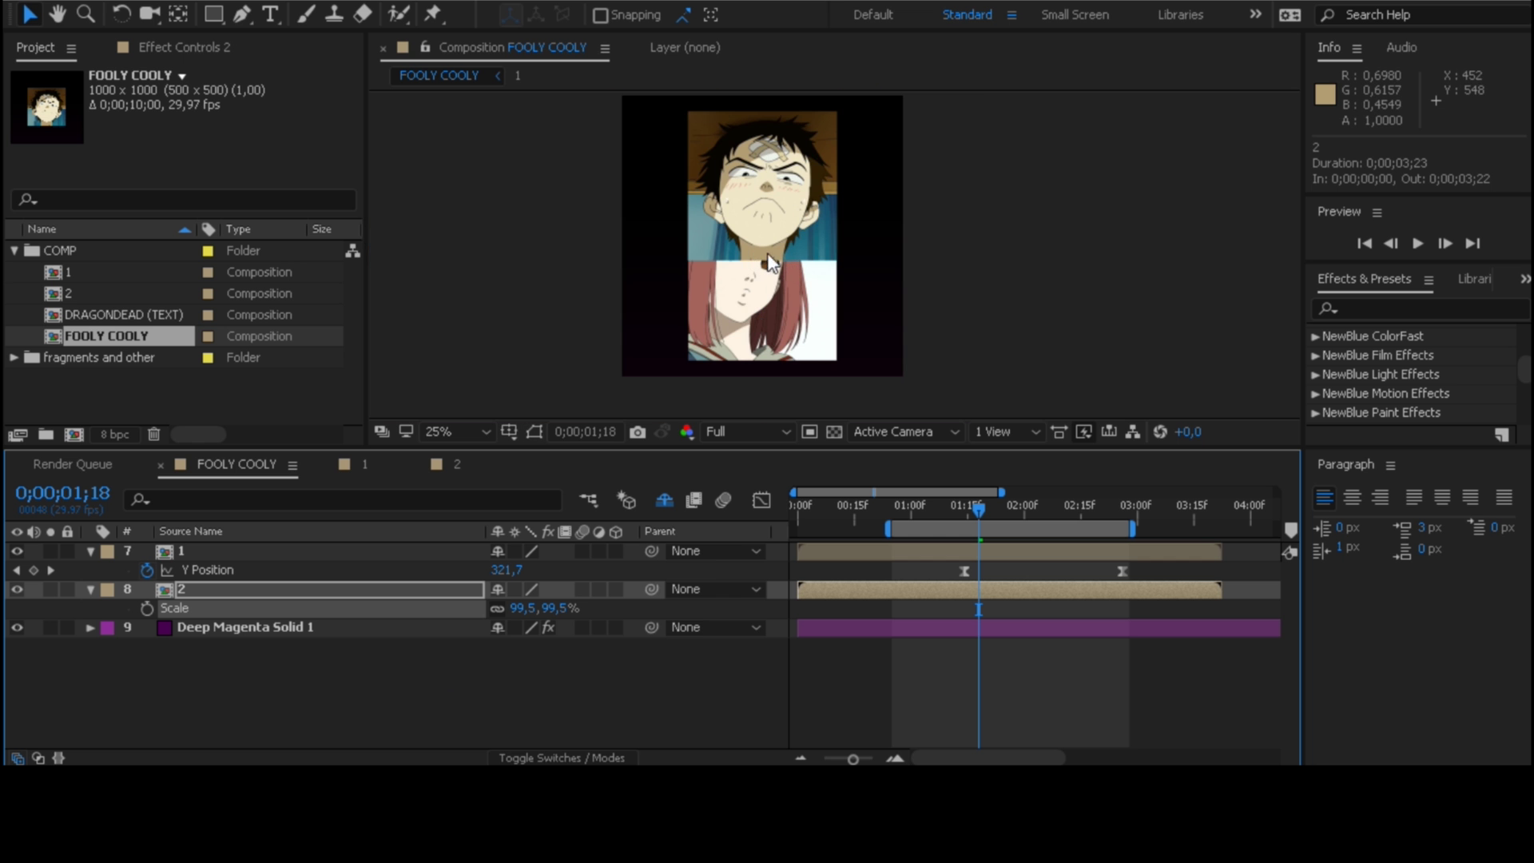
{"action": "left_click_drag", "start_coordinate": [973, 495], "coordinate": [1087, 517]}
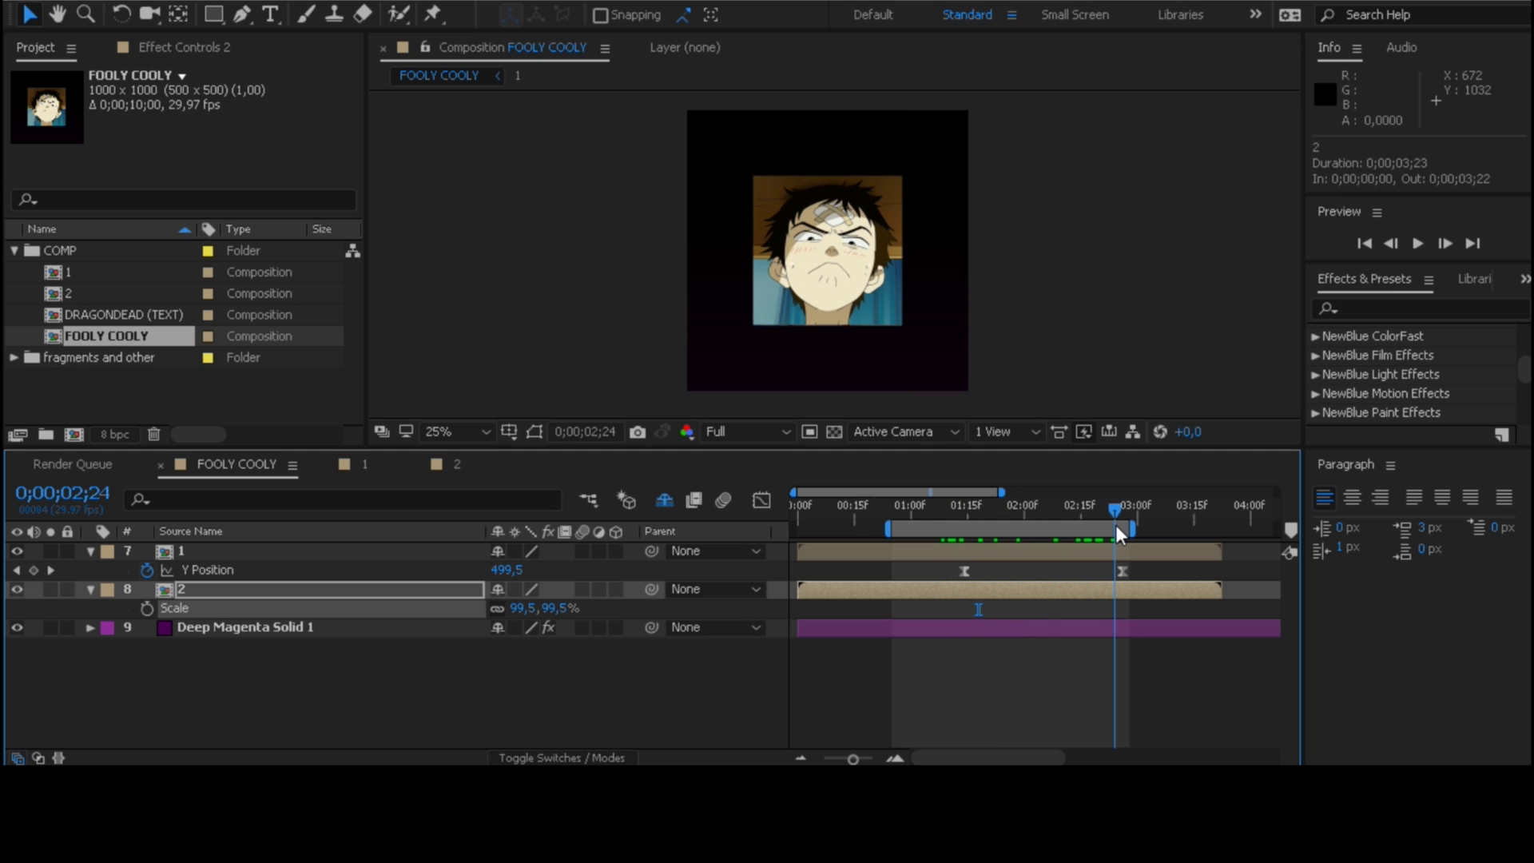
{"action": "left_click_drag", "start_coordinate": [1087, 517], "coordinate": [1123, 524]}
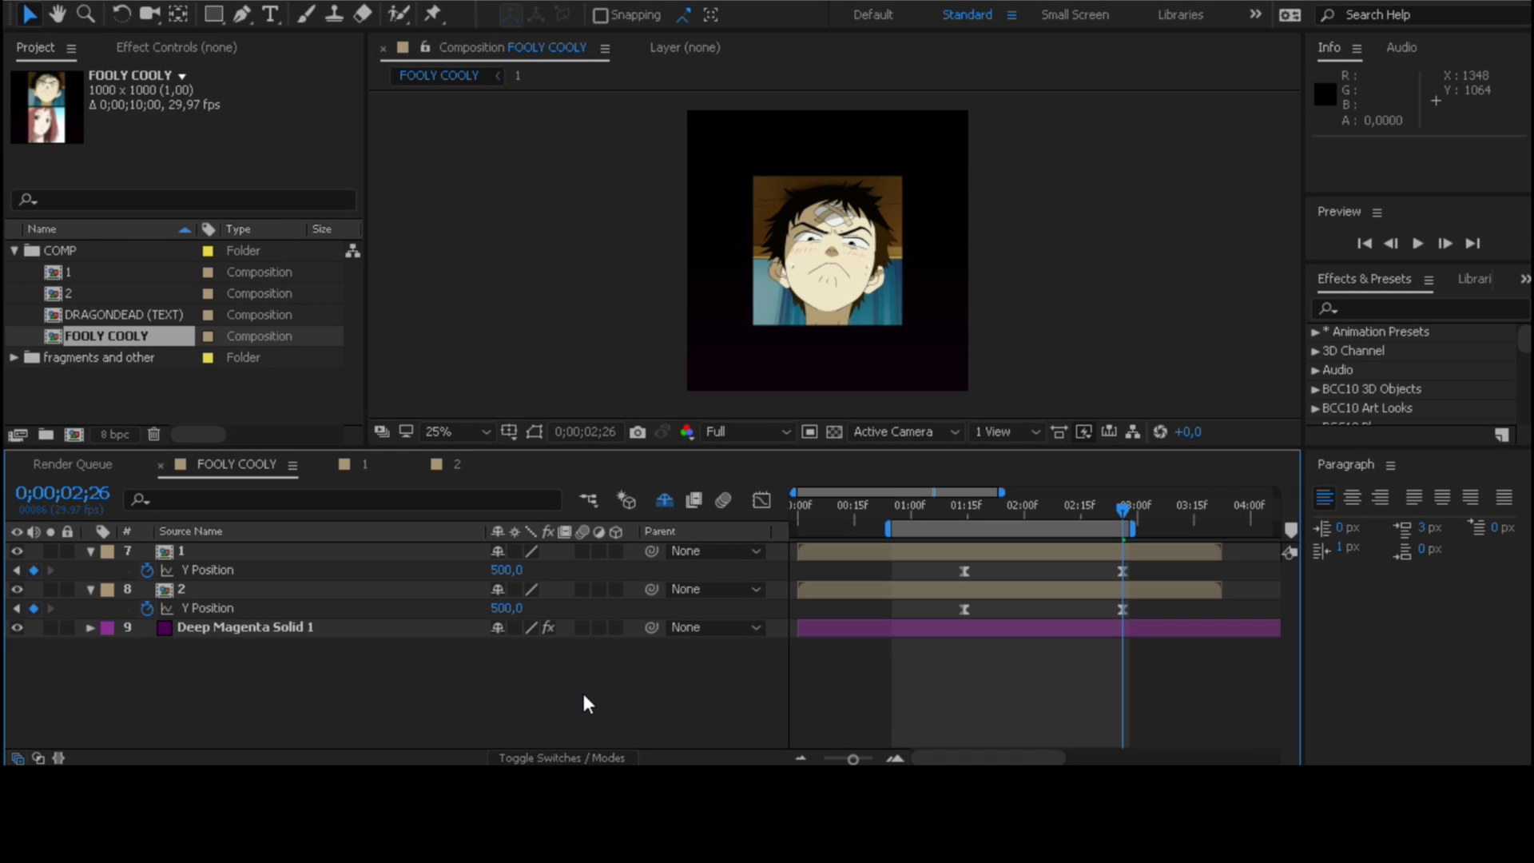
Step: Add a new null object and turn on 3D for fragment layers 1 and 2
{"action": "right_click", "coordinate": [582, 689]}
{"action": "mouse_move", "coordinate": [806, 460]}
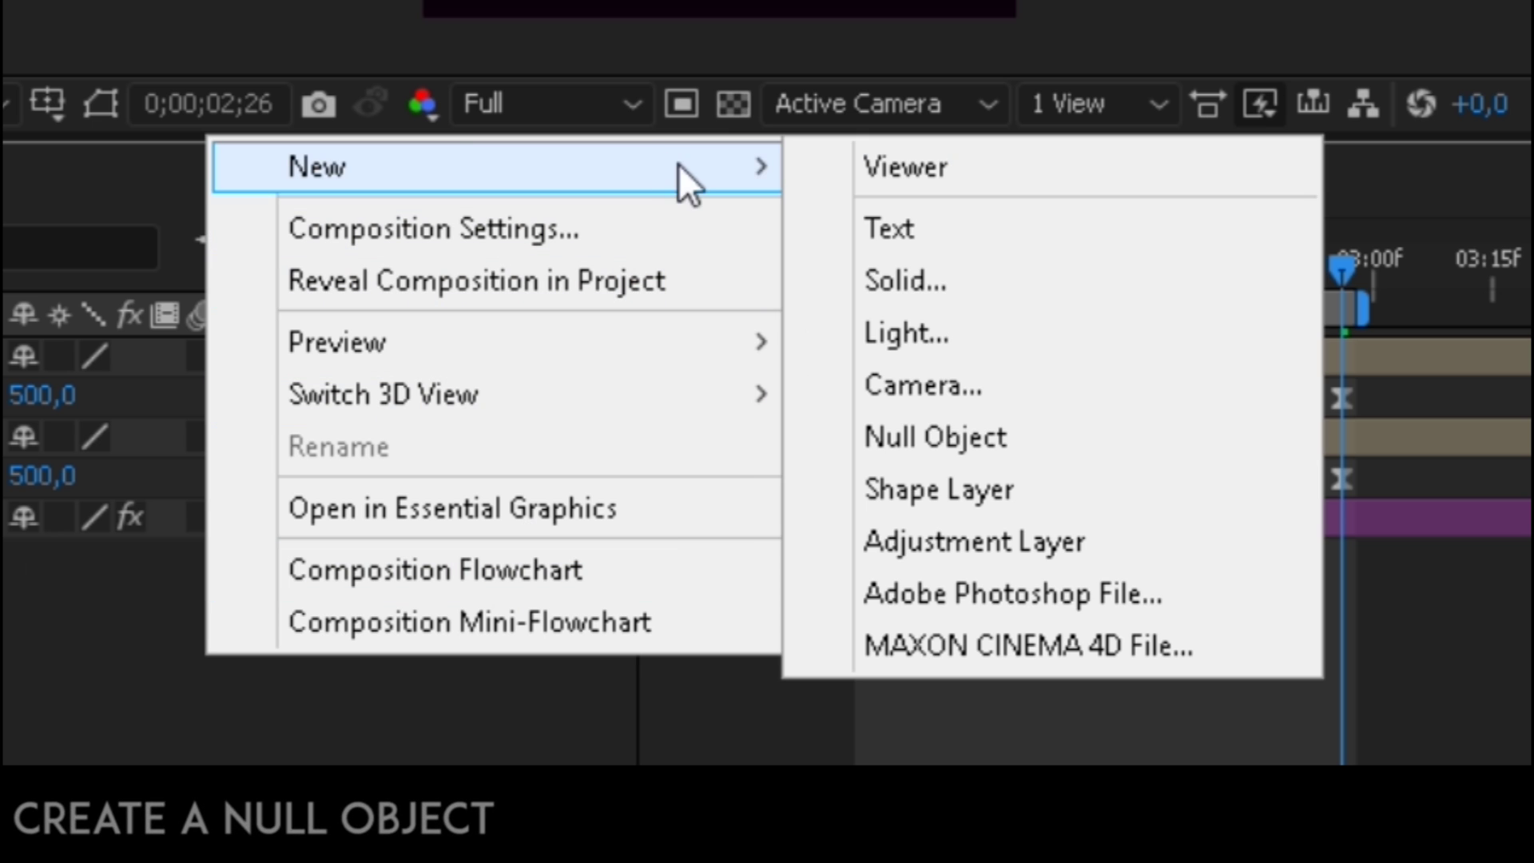
{"action": "left_click", "coordinate": [1101, 432]}
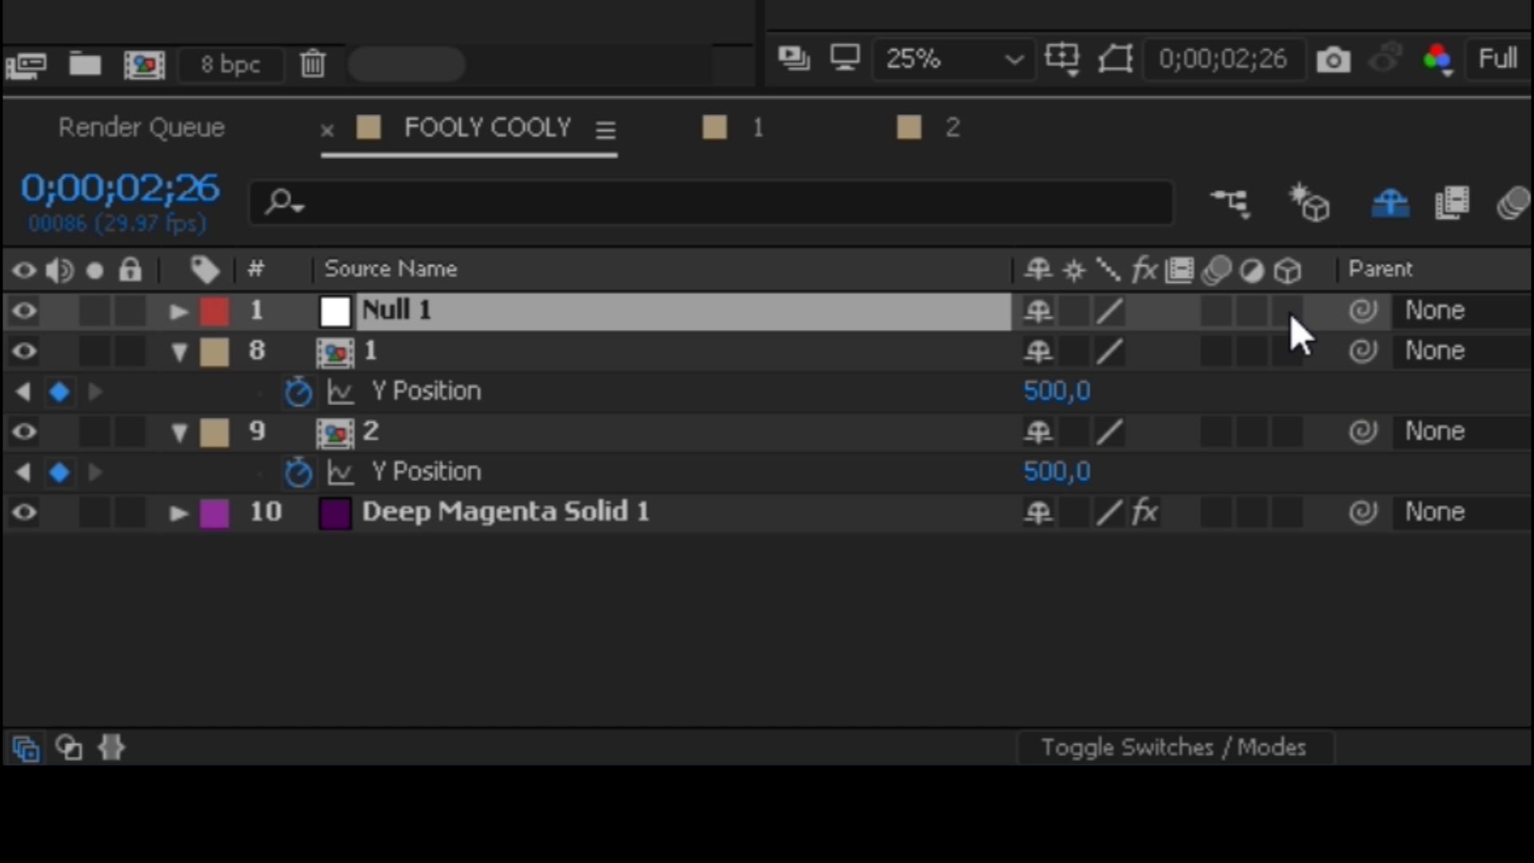
{"action": "left_click", "coordinate": [1286, 350]}
{"action": "scroll", "coordinate": [1294, 479], "scroll_direction": "down", "scroll_amount": 1}
{"action": "left_click", "coordinate": [1288, 624]}
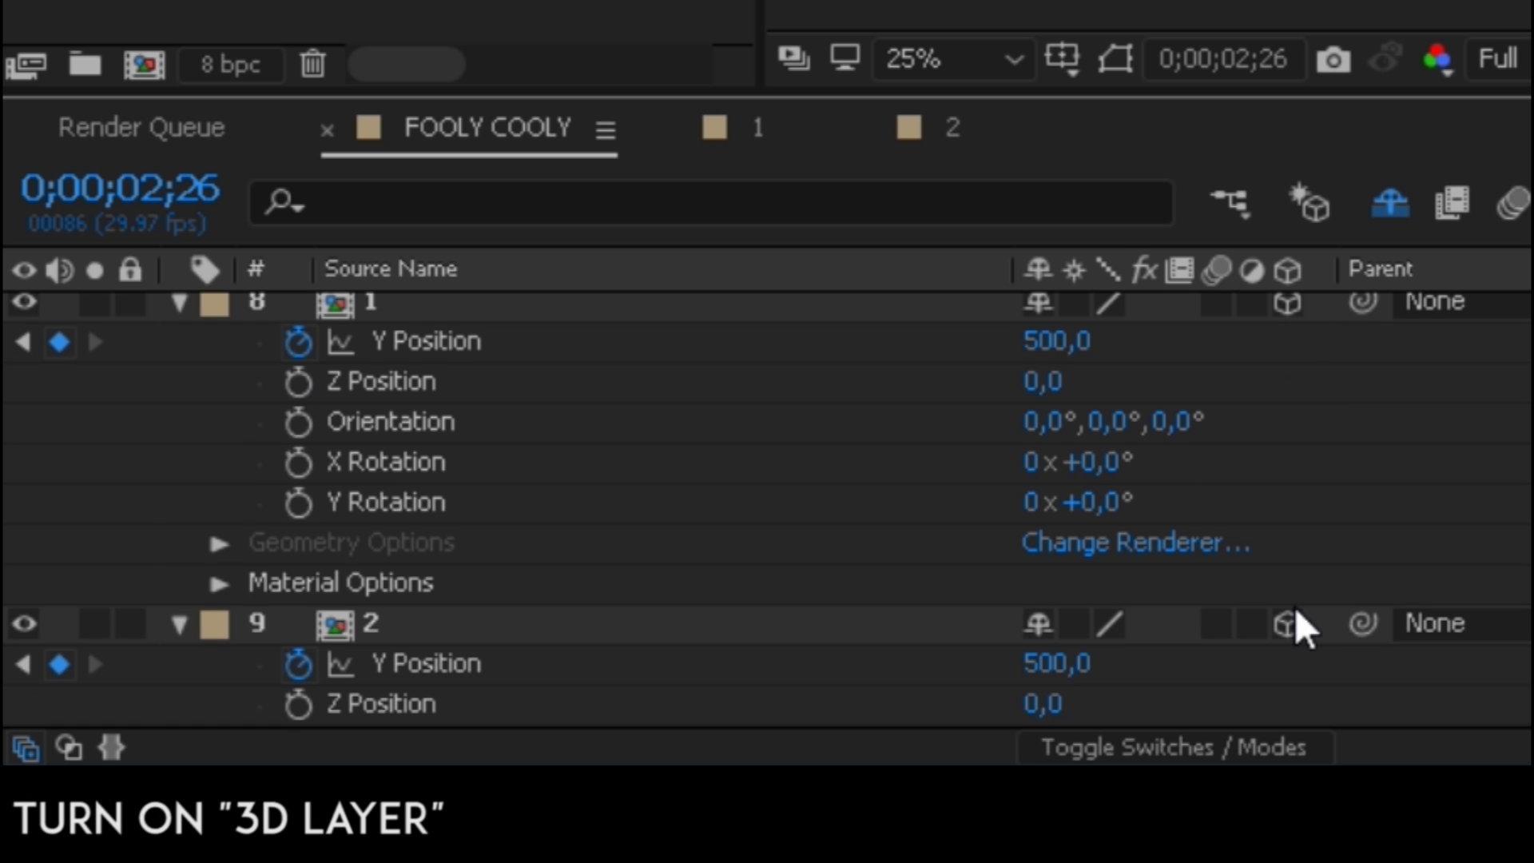
{"action": "left_click", "coordinate": [179, 303]}
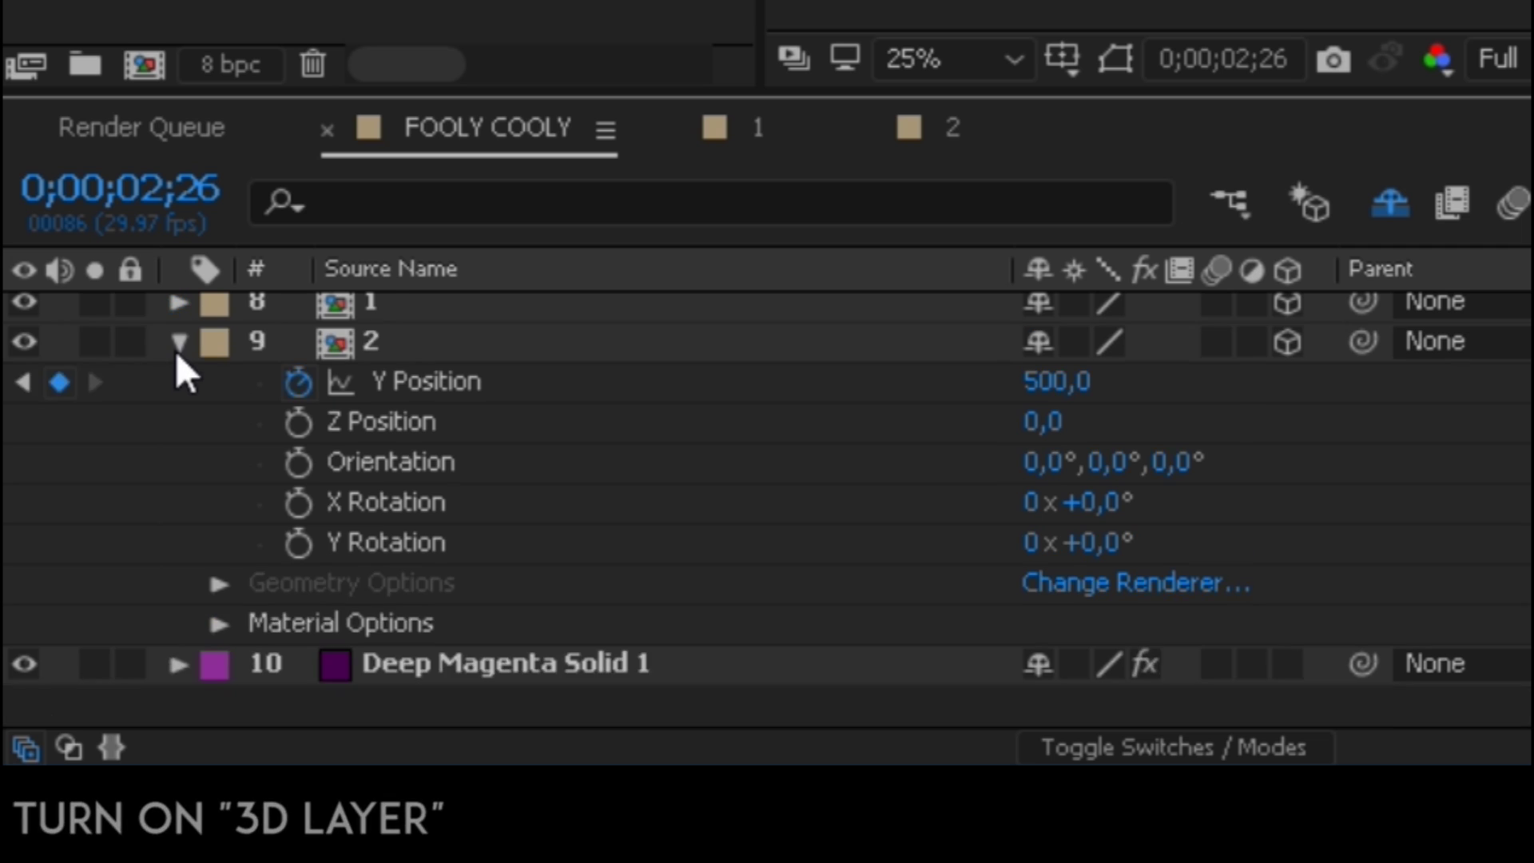
{"action": "scroll", "coordinate": [175, 383], "scroll_direction": "up", "scroll_amount": 1}
{"action": "left_click", "coordinate": [178, 382]}
{"action": "left_click", "coordinate": [480, 531]}
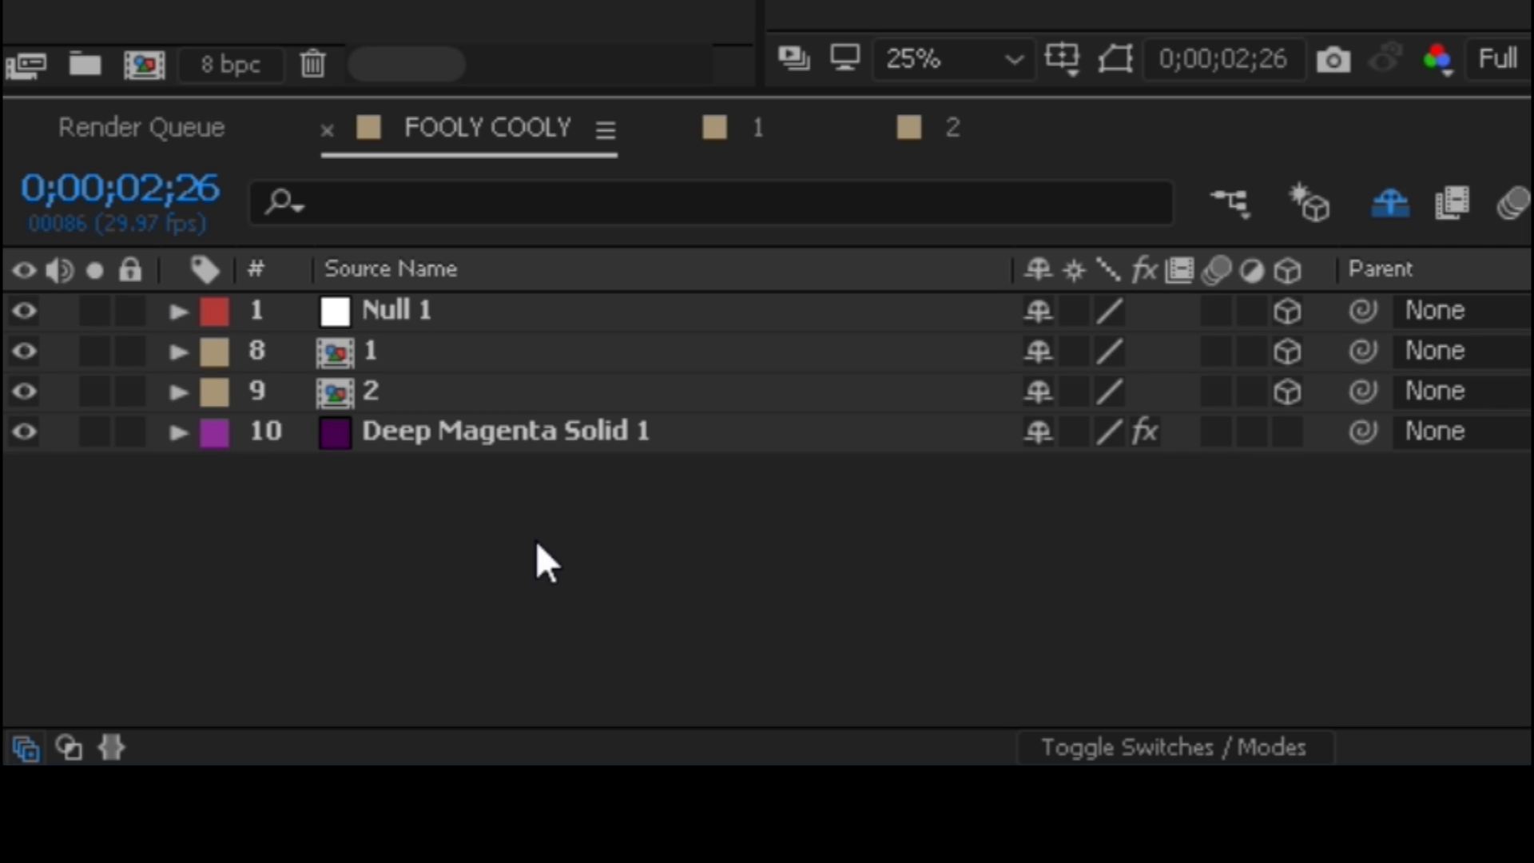
Step: Parent fragment layers 1 and 2 to Null 1
{"action": "left_click", "coordinate": [951, 360]}
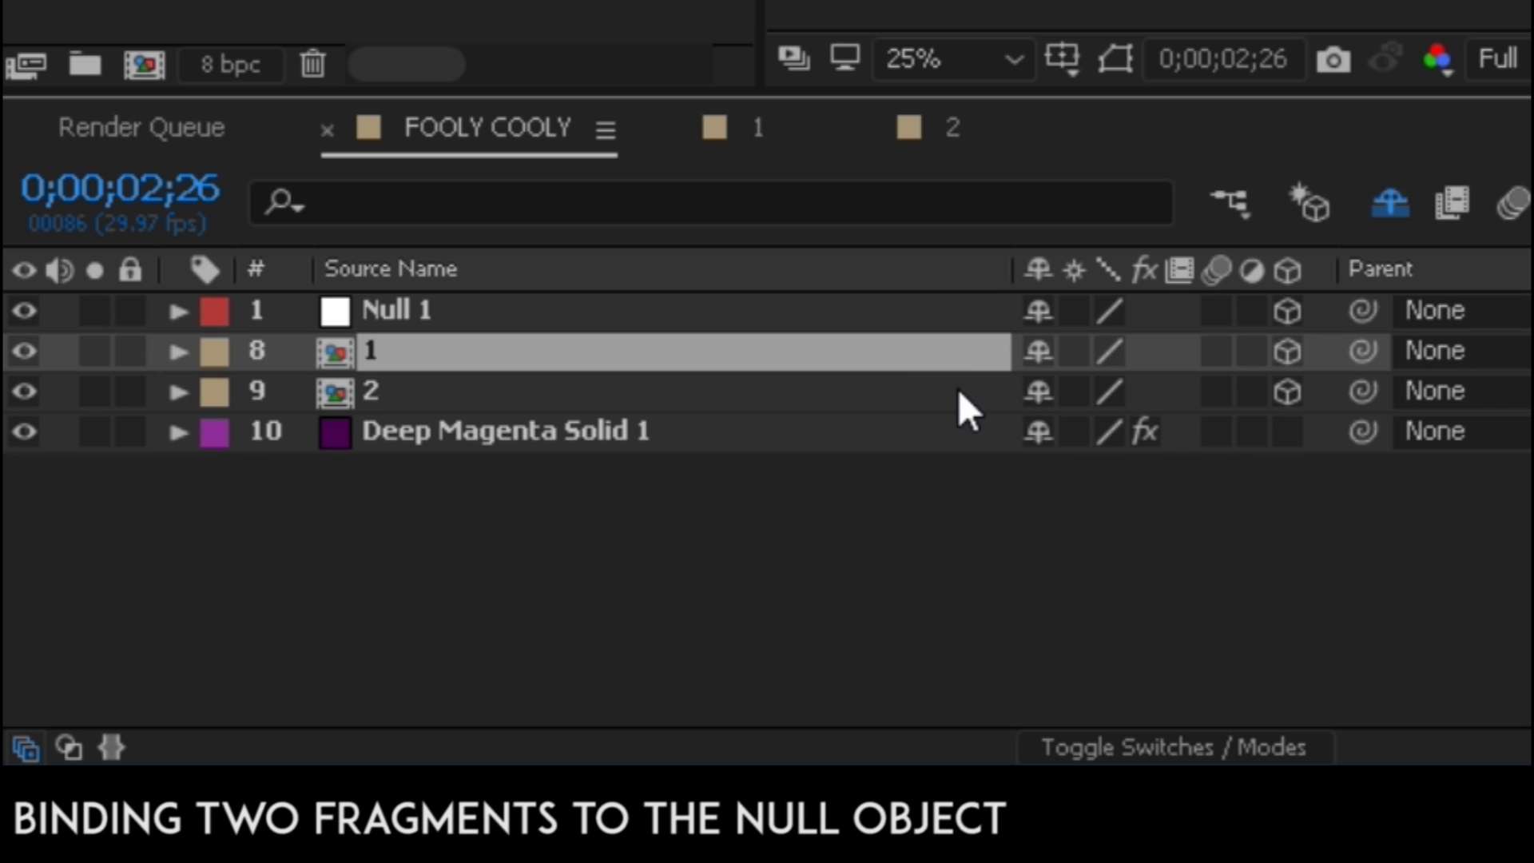
{"action": "left_click", "coordinate": [957, 390], "text": "shift"}
{"action": "left_click_drag", "start_coordinate": [1363, 352], "coordinate": [836, 313]}
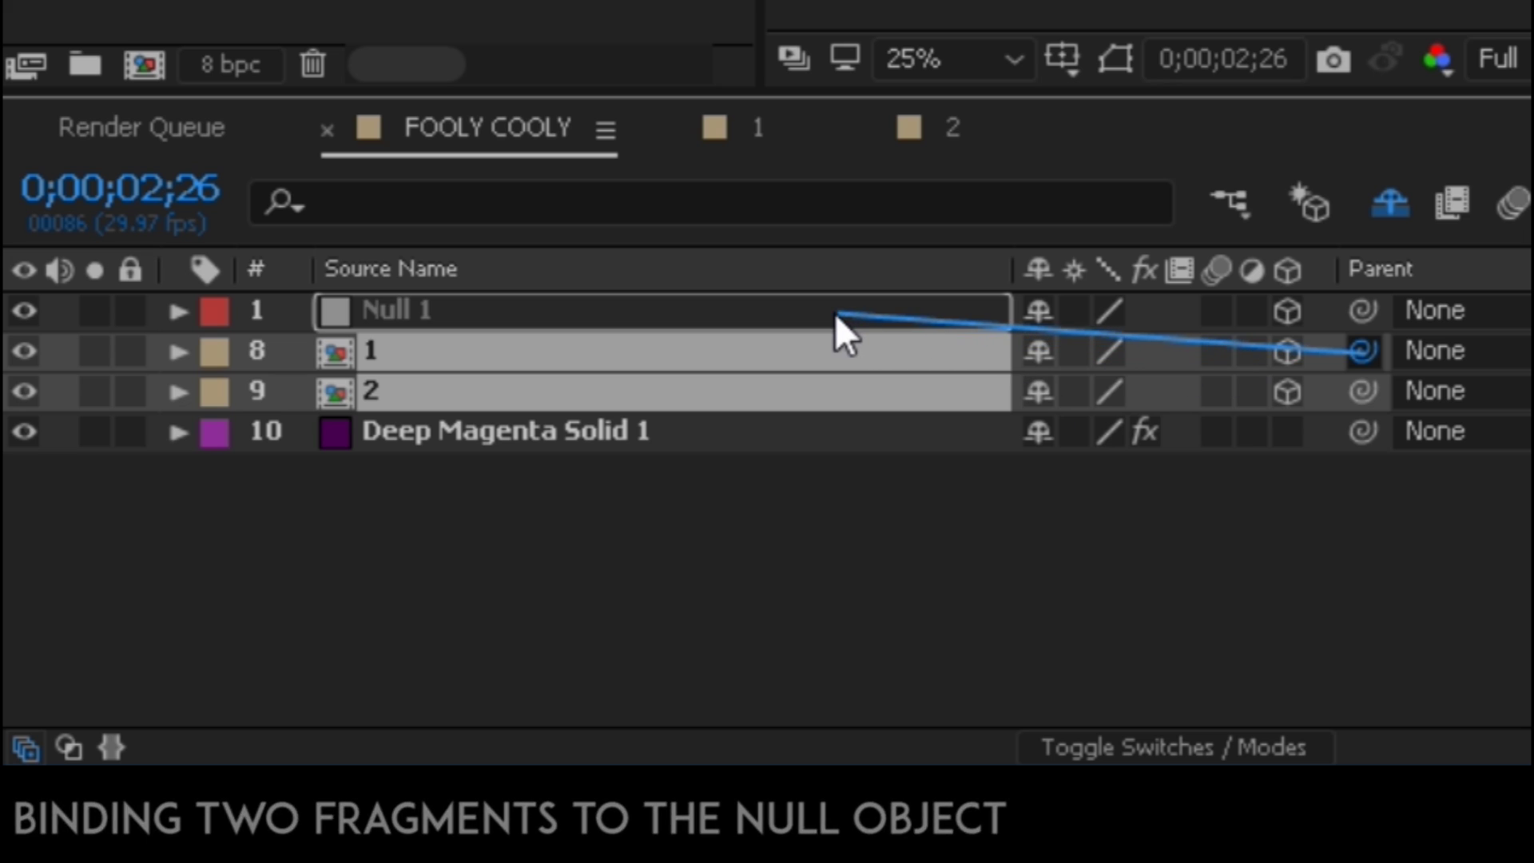
{"action": "left_click", "coordinate": [177, 310]}
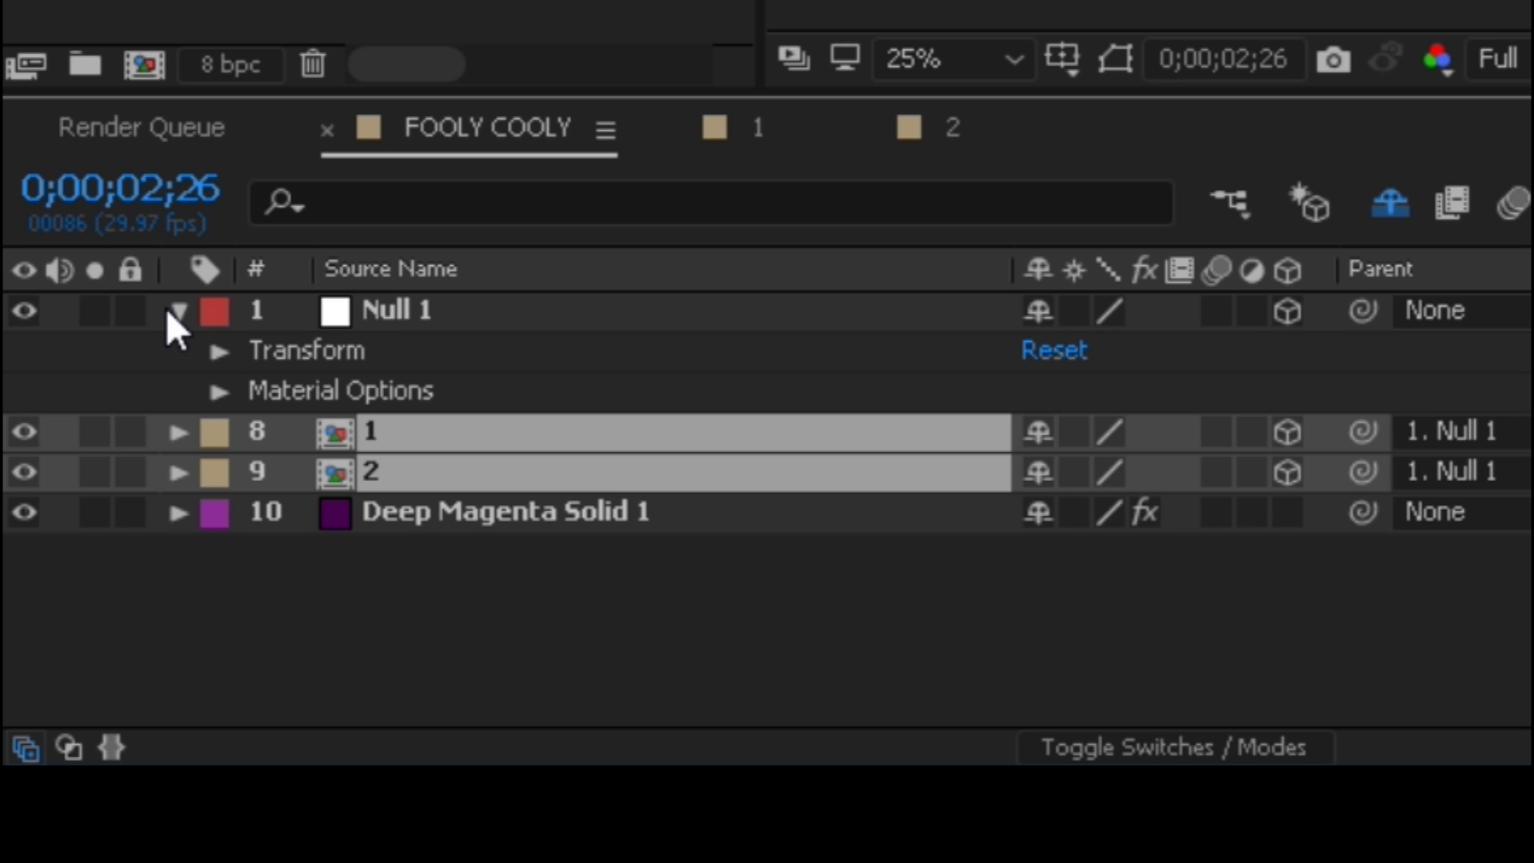
{"action": "left_click", "coordinate": [223, 352]}
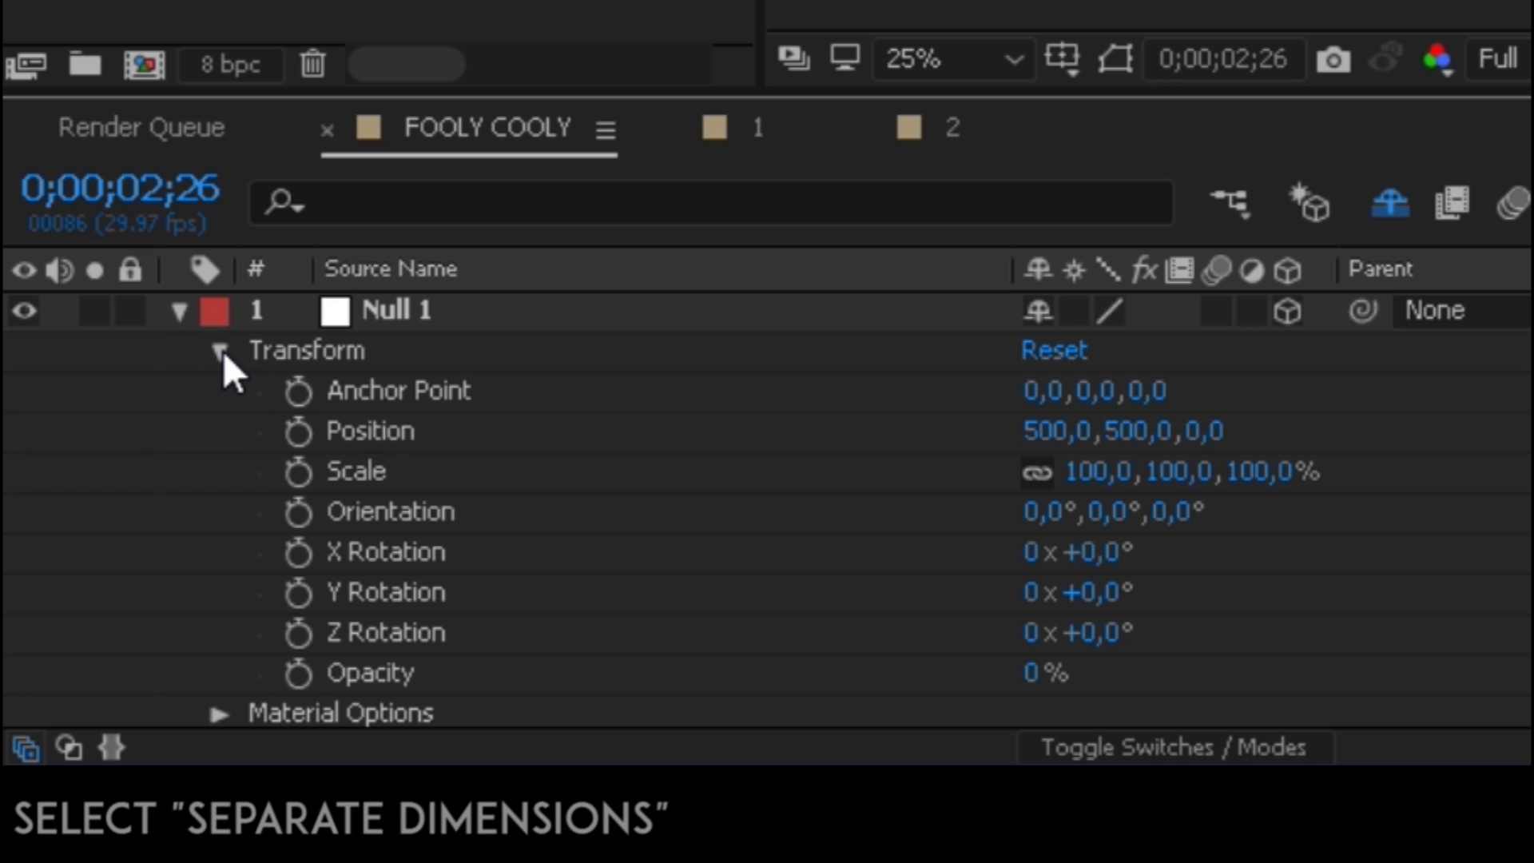
Step: Separate Null 1's Position dimensions and scrub its Z Position to 316
{"action": "right_click", "coordinate": [412, 431]}
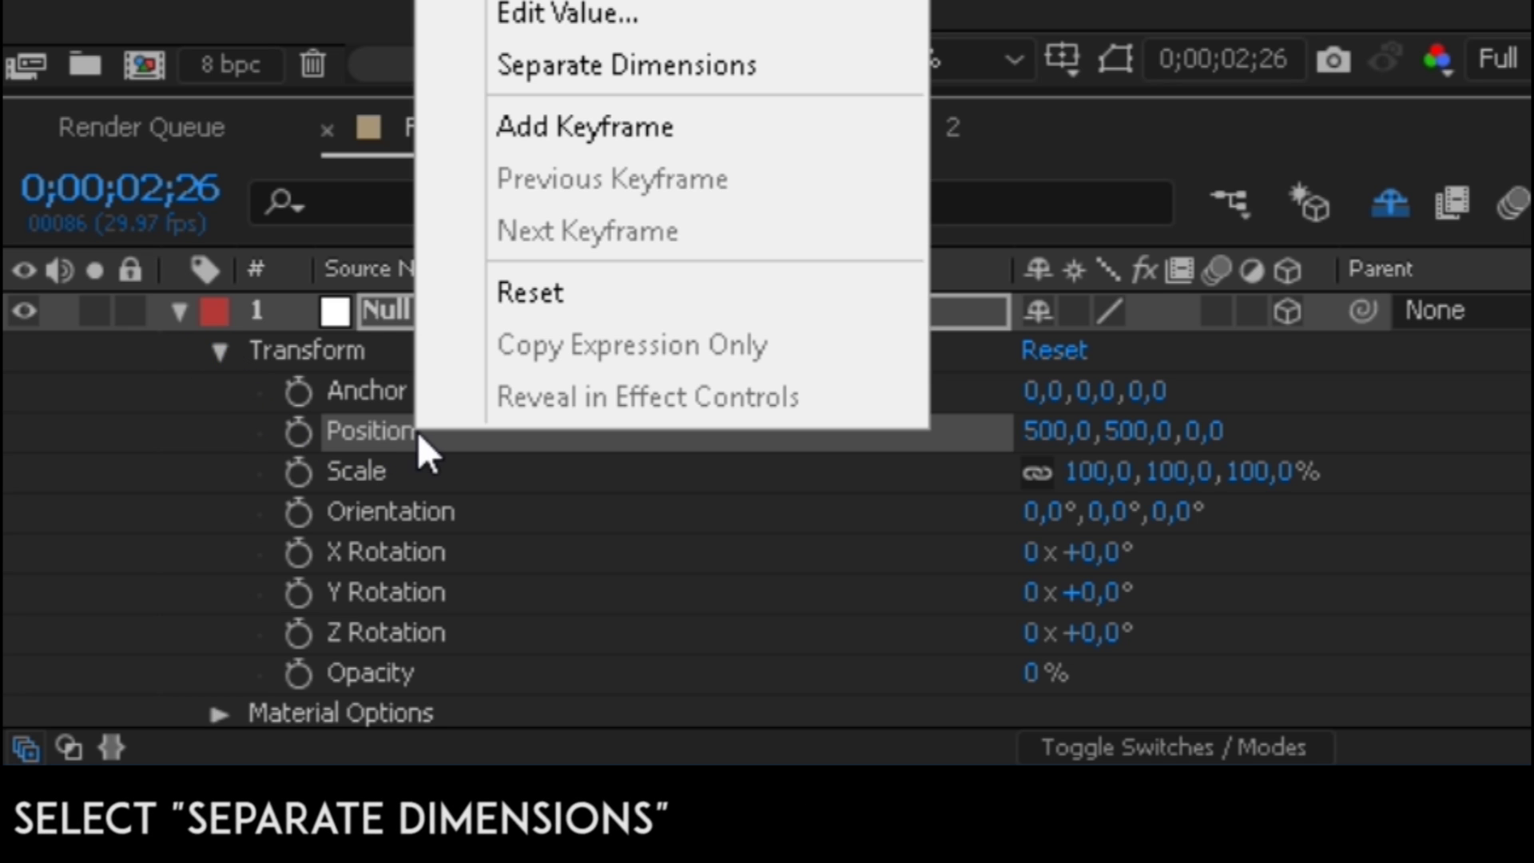
{"action": "left_click", "coordinate": [807, 70]}
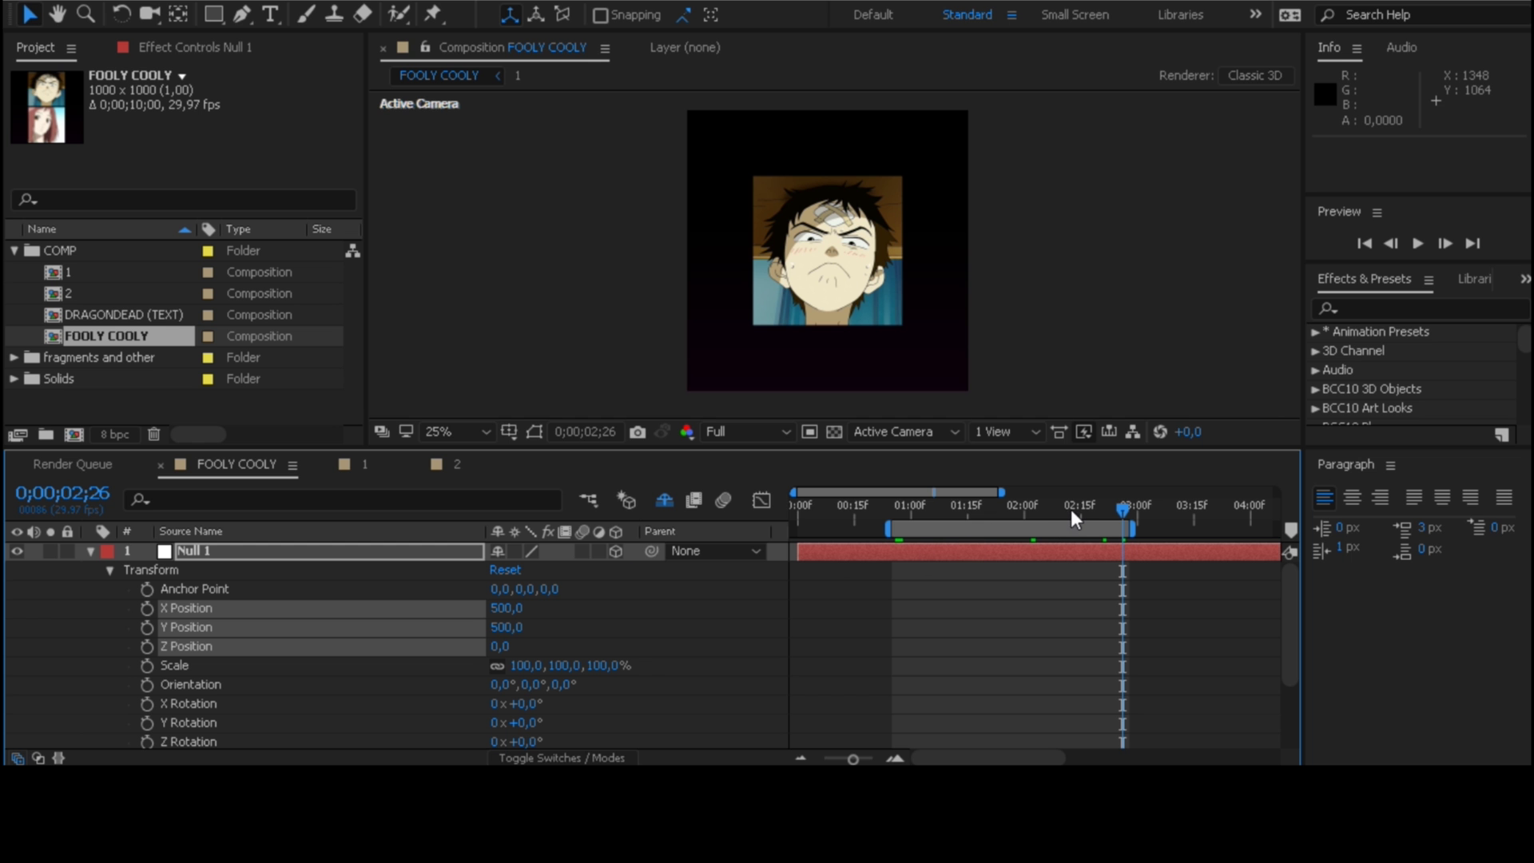
{"action": "left_click_drag", "start_coordinate": [1071, 509], "coordinate": [899, 501]}
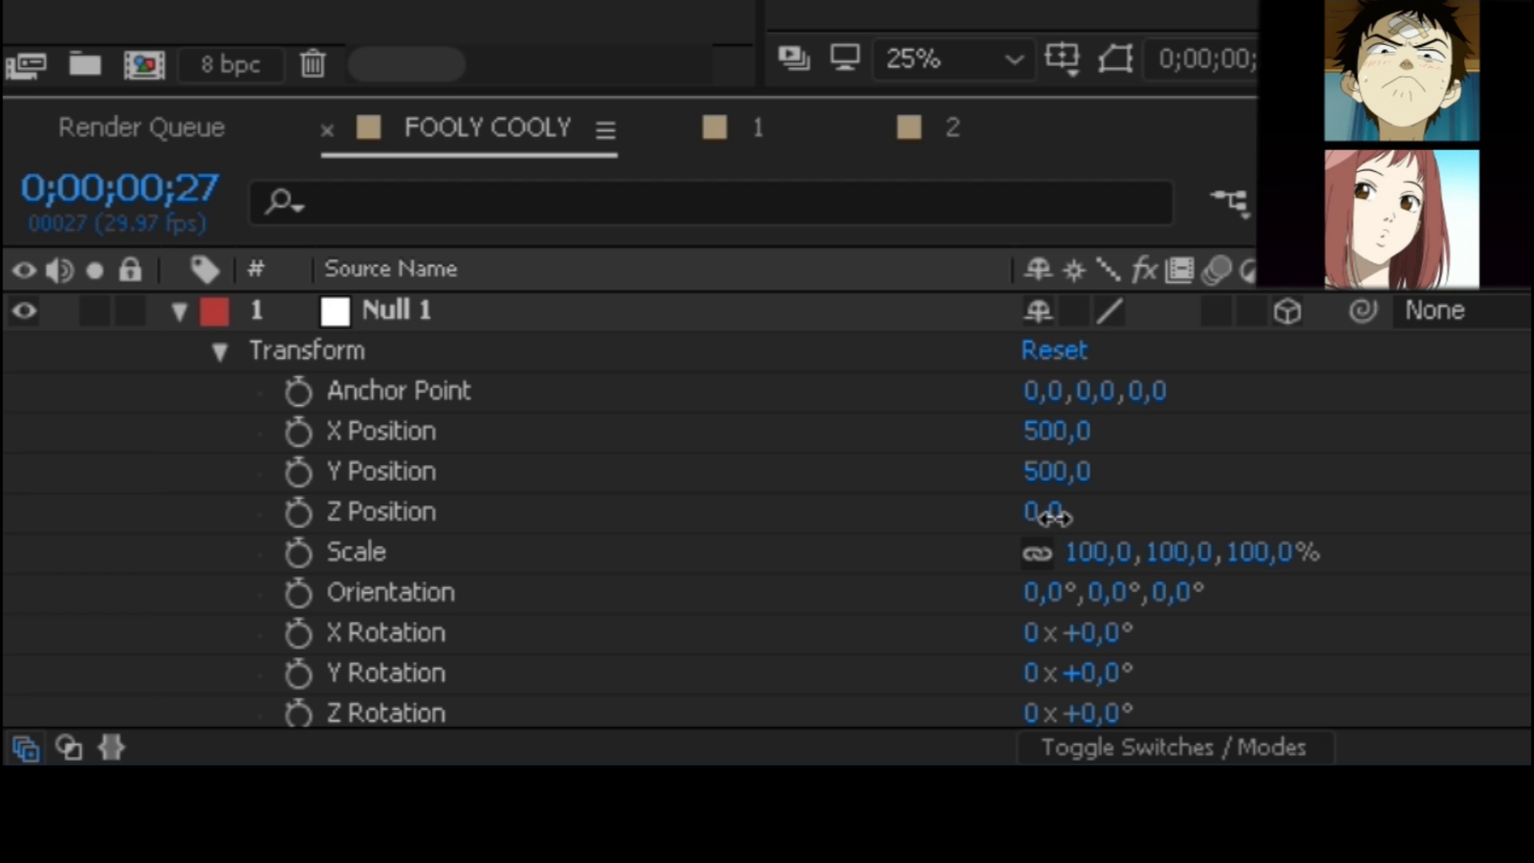
{"action": "left_click_drag", "start_coordinate": [1053, 517], "coordinate": [1533, 536]}
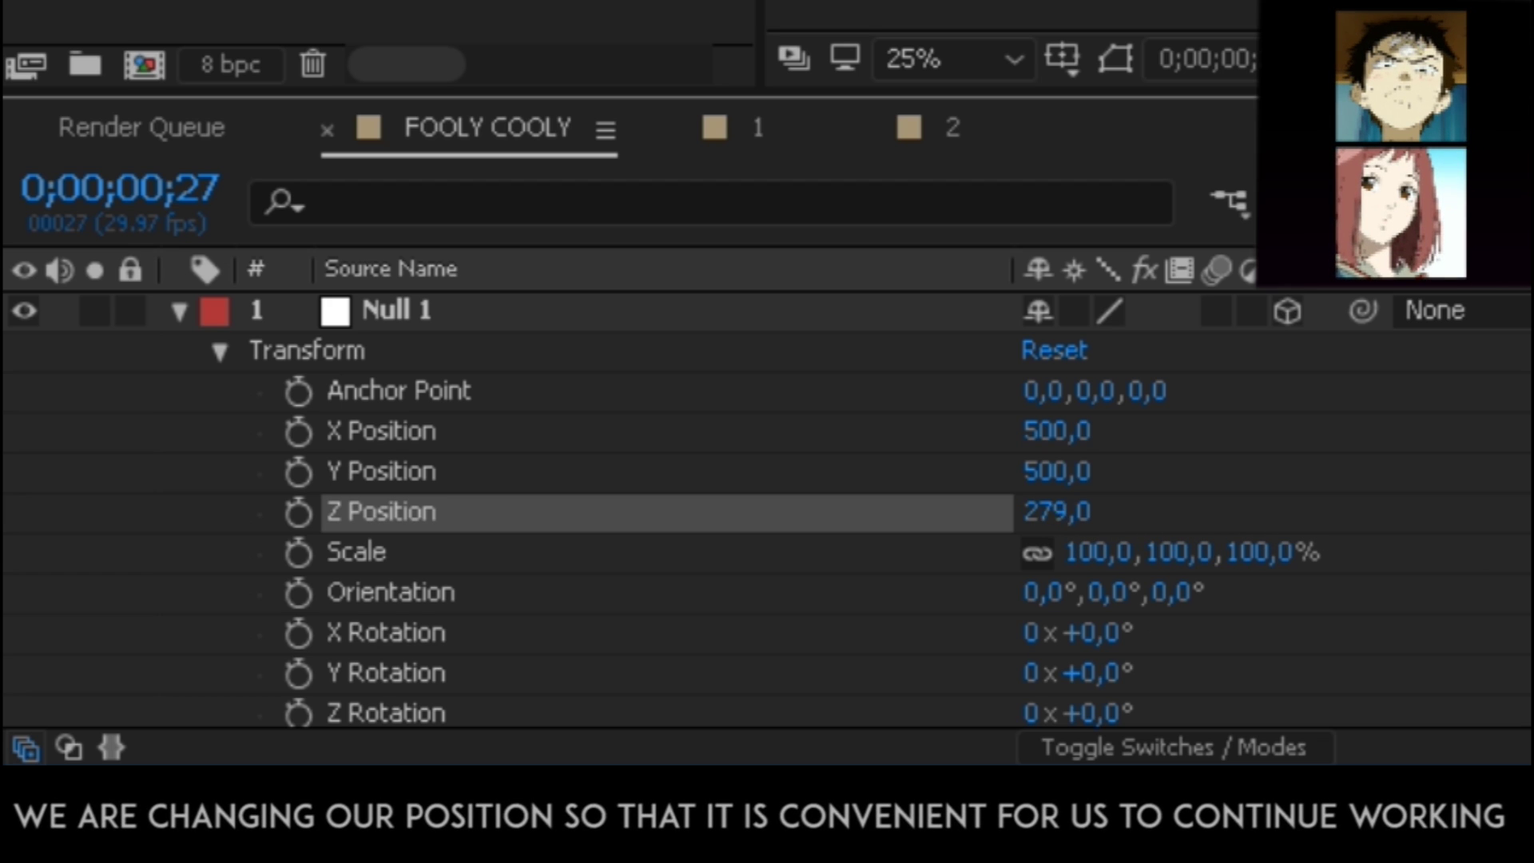
{"action": "key", "text": "Return"}
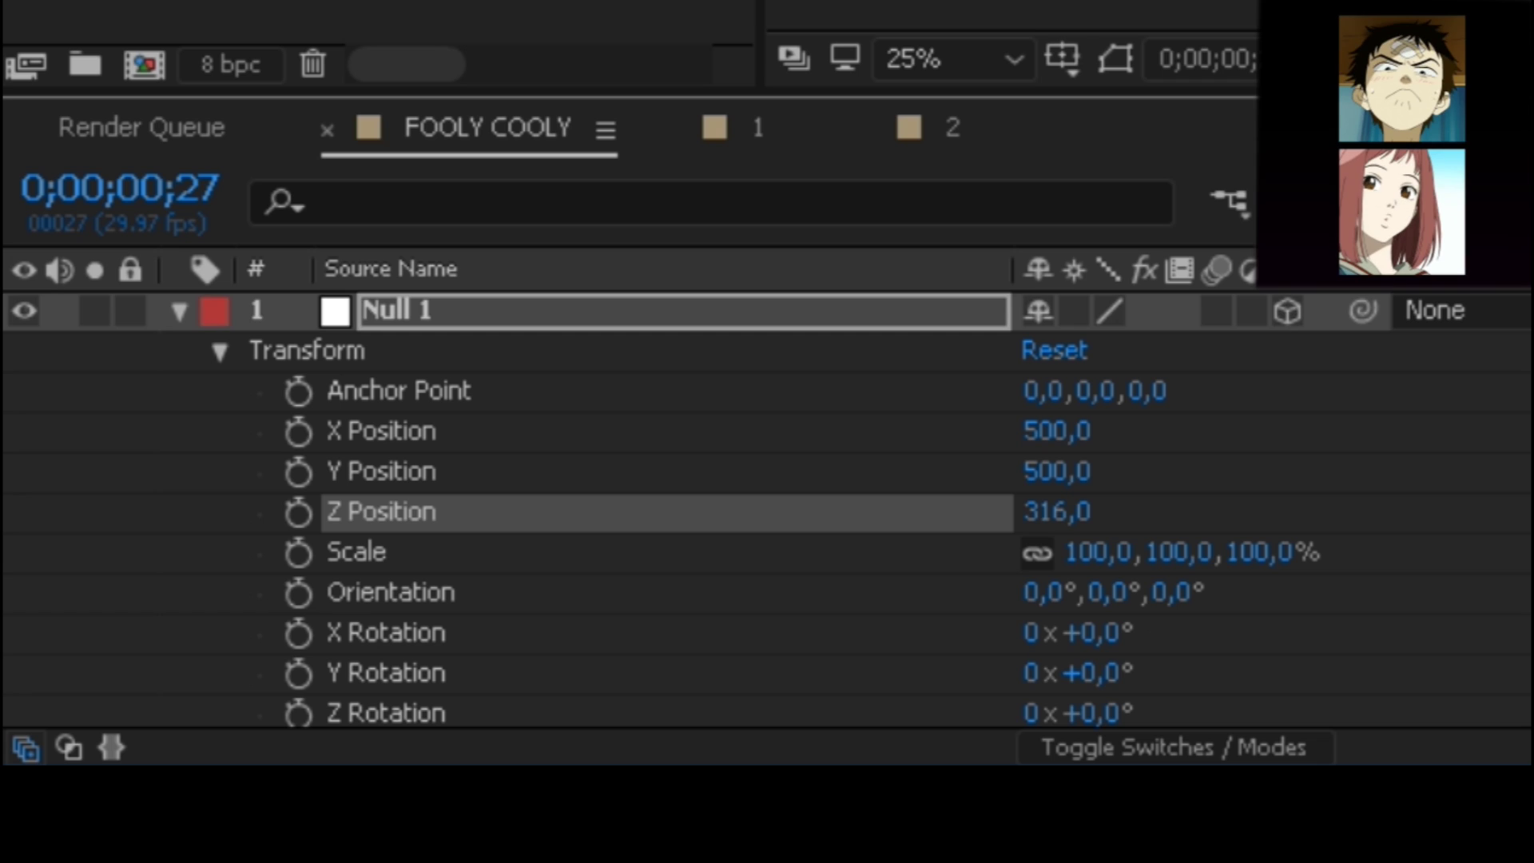
{"action": "left_click", "coordinate": [179, 310]}
Step: Add a new shape layer to the FOOLY COOLY composition from the timeline
{"action": "right_click", "coordinate": [336, 628]}
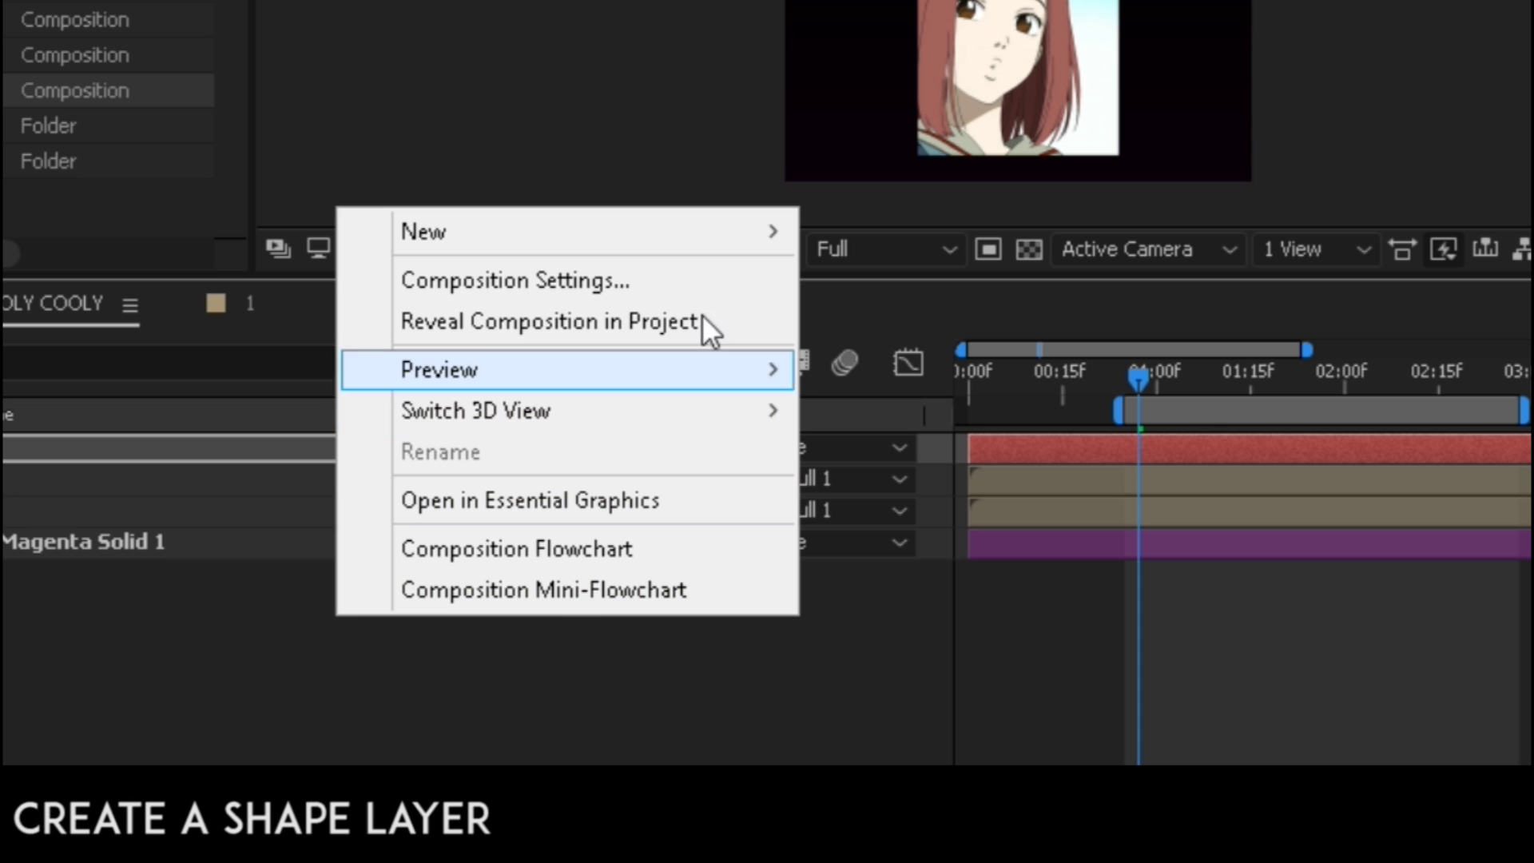
{"action": "mouse_move", "coordinate": [743, 224]}
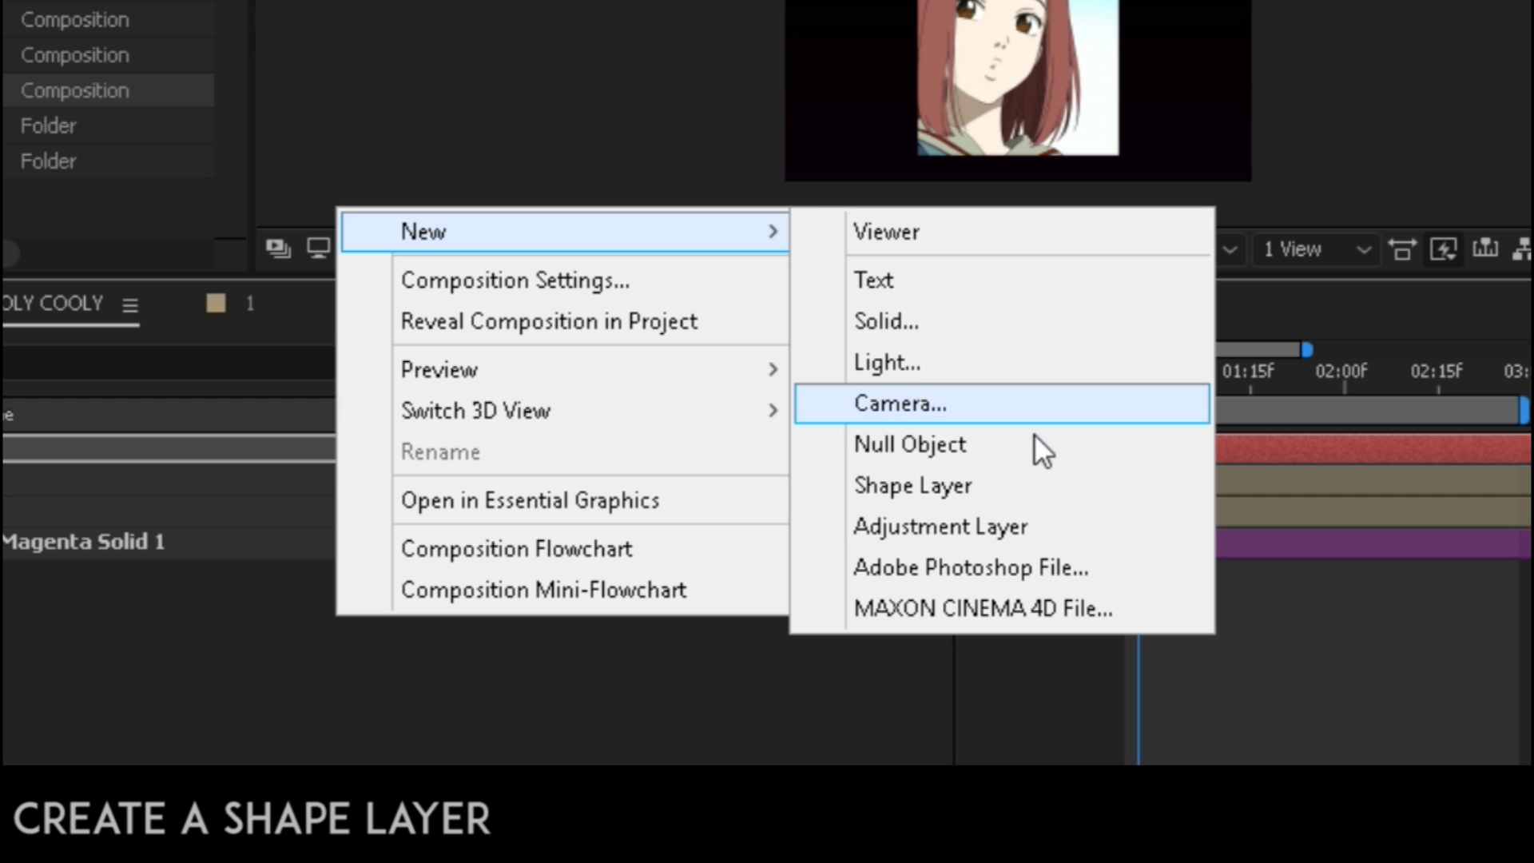
{"action": "left_click", "coordinate": [1057, 494]}
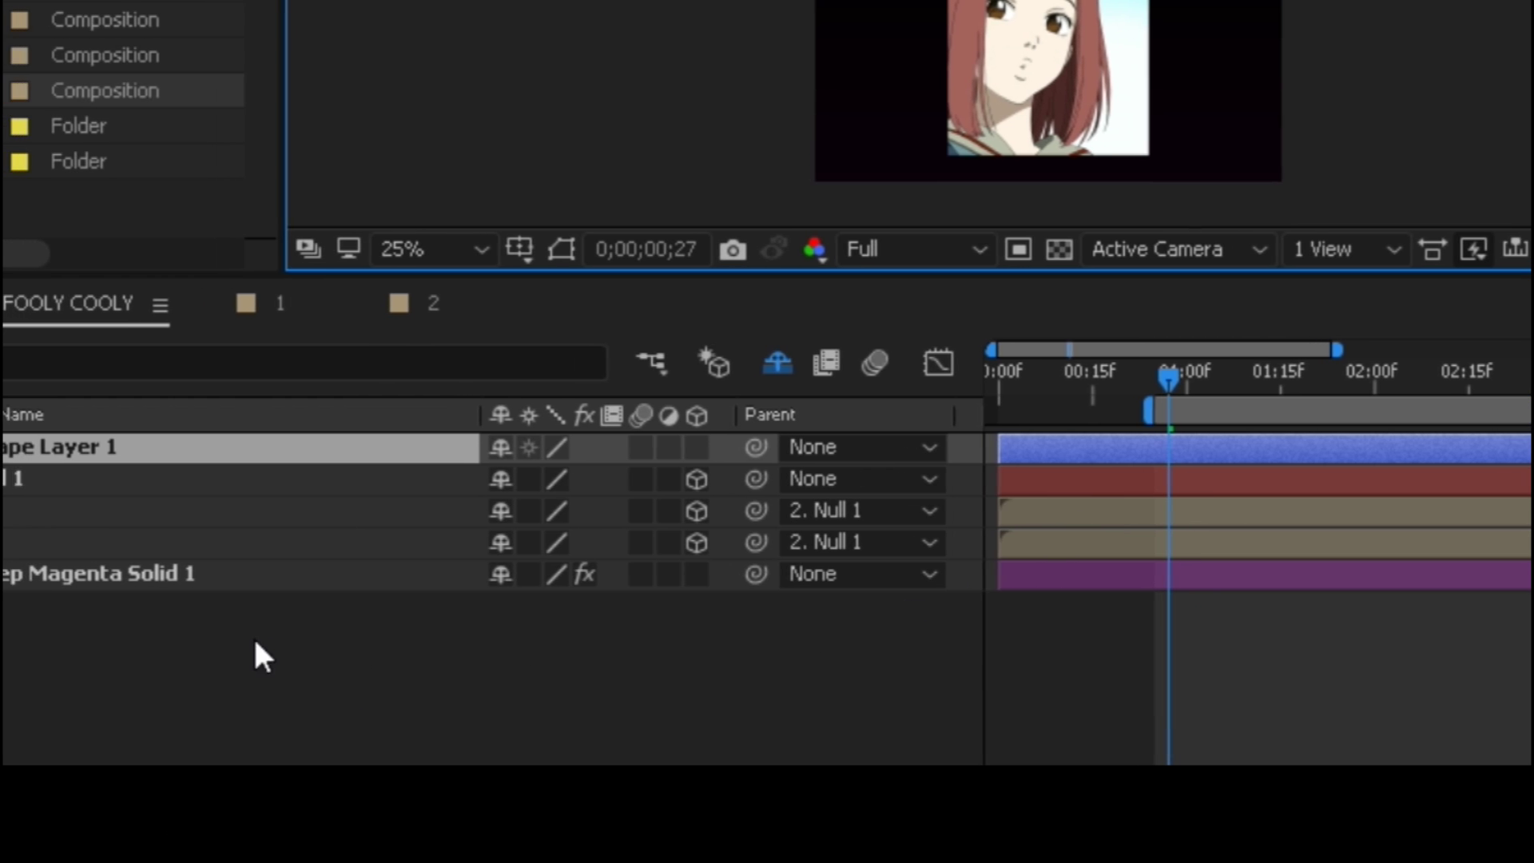
Step: Add a Rectangle path and a Stroke to Shape Layer 1's contents
{"action": "left_click", "coordinate": [128, 448]}
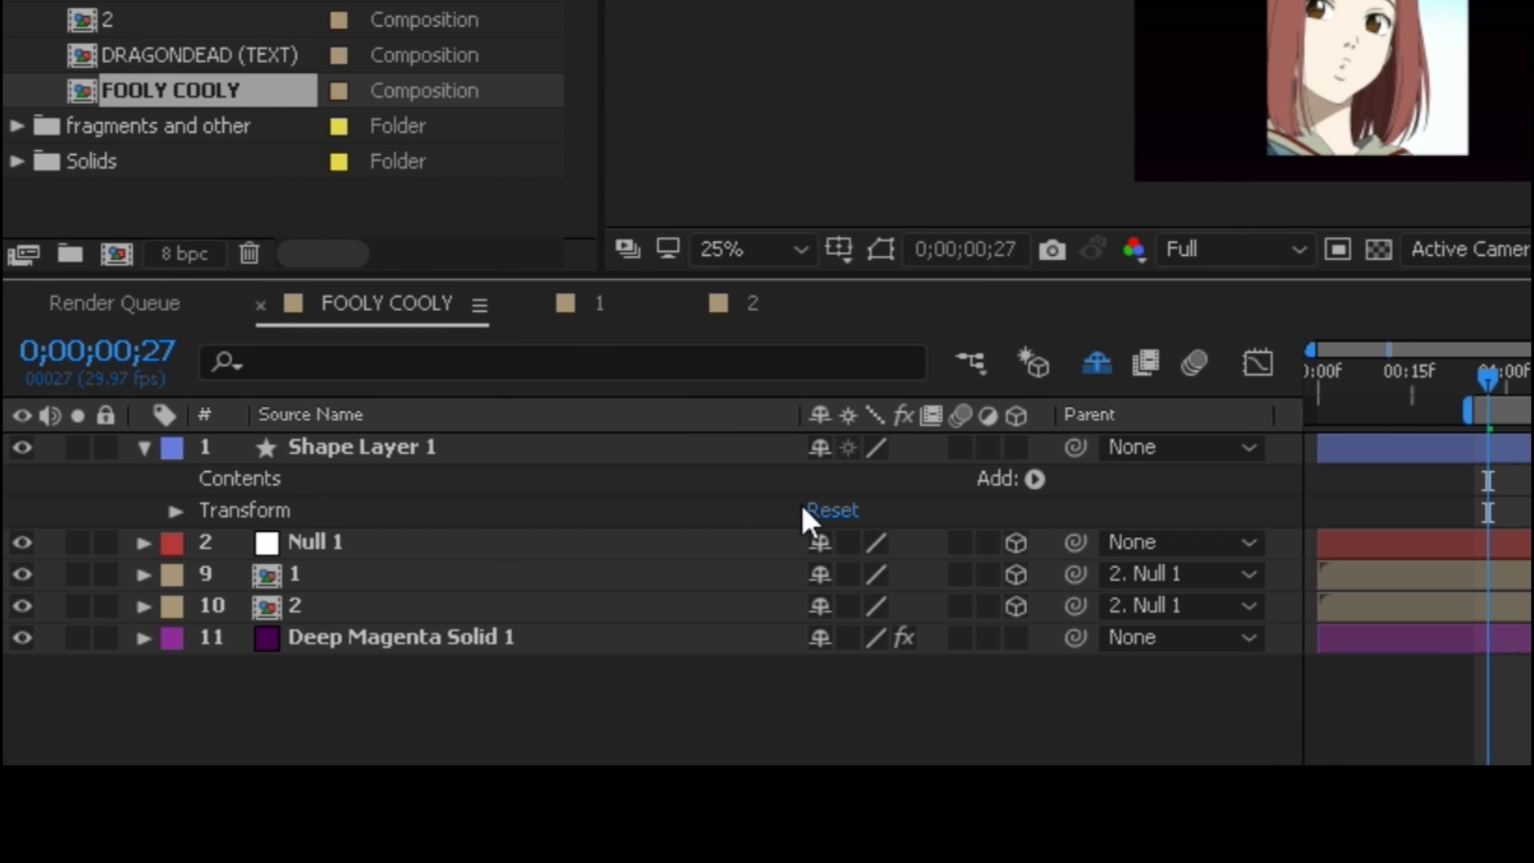
{"action": "left_click", "coordinate": [1017, 480]}
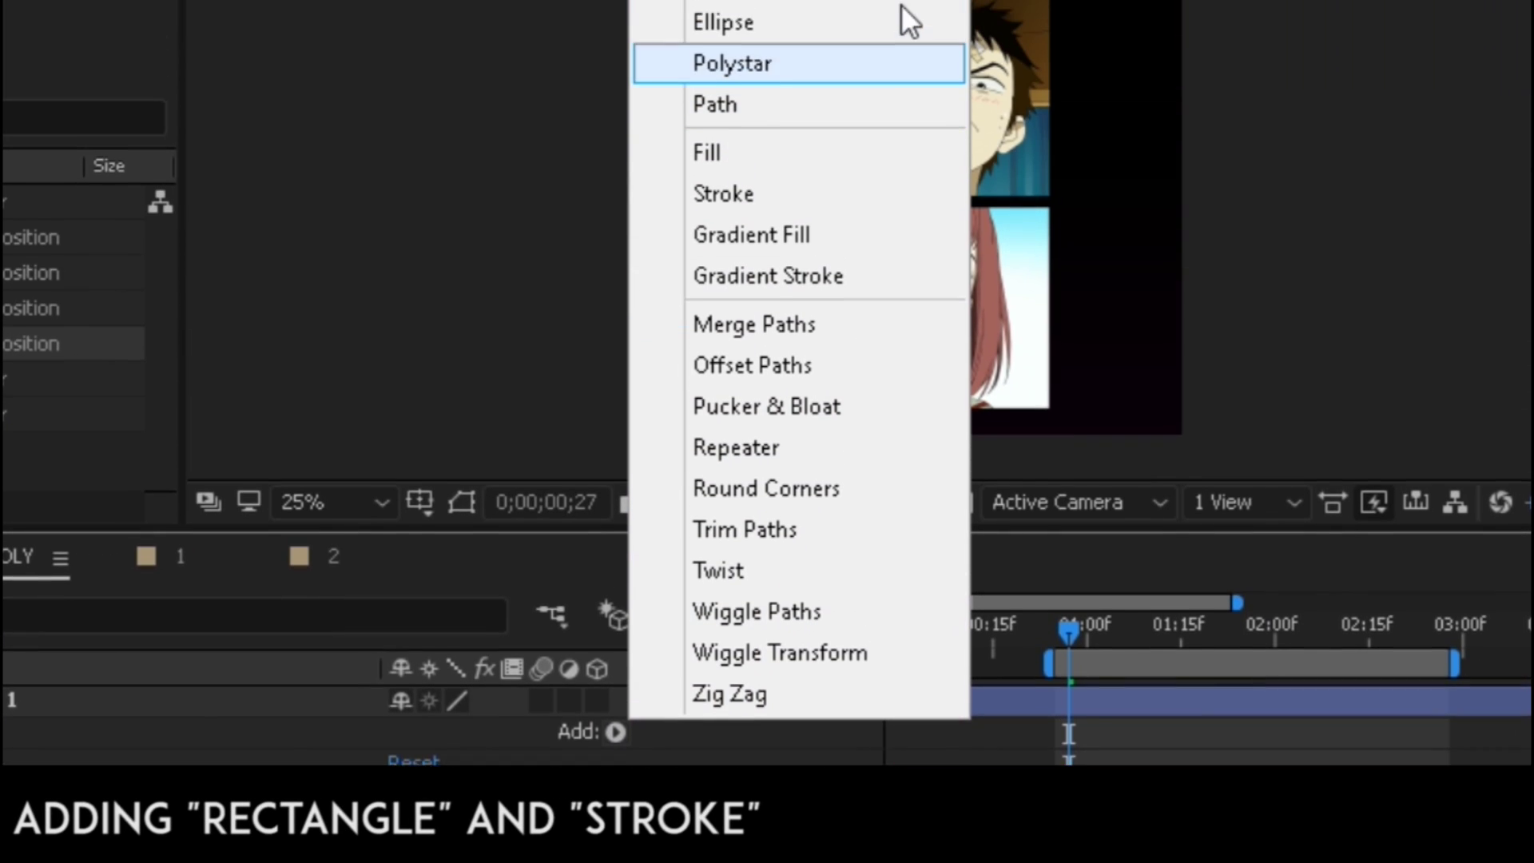
{"action": "left_click", "coordinate": [882, 101]}
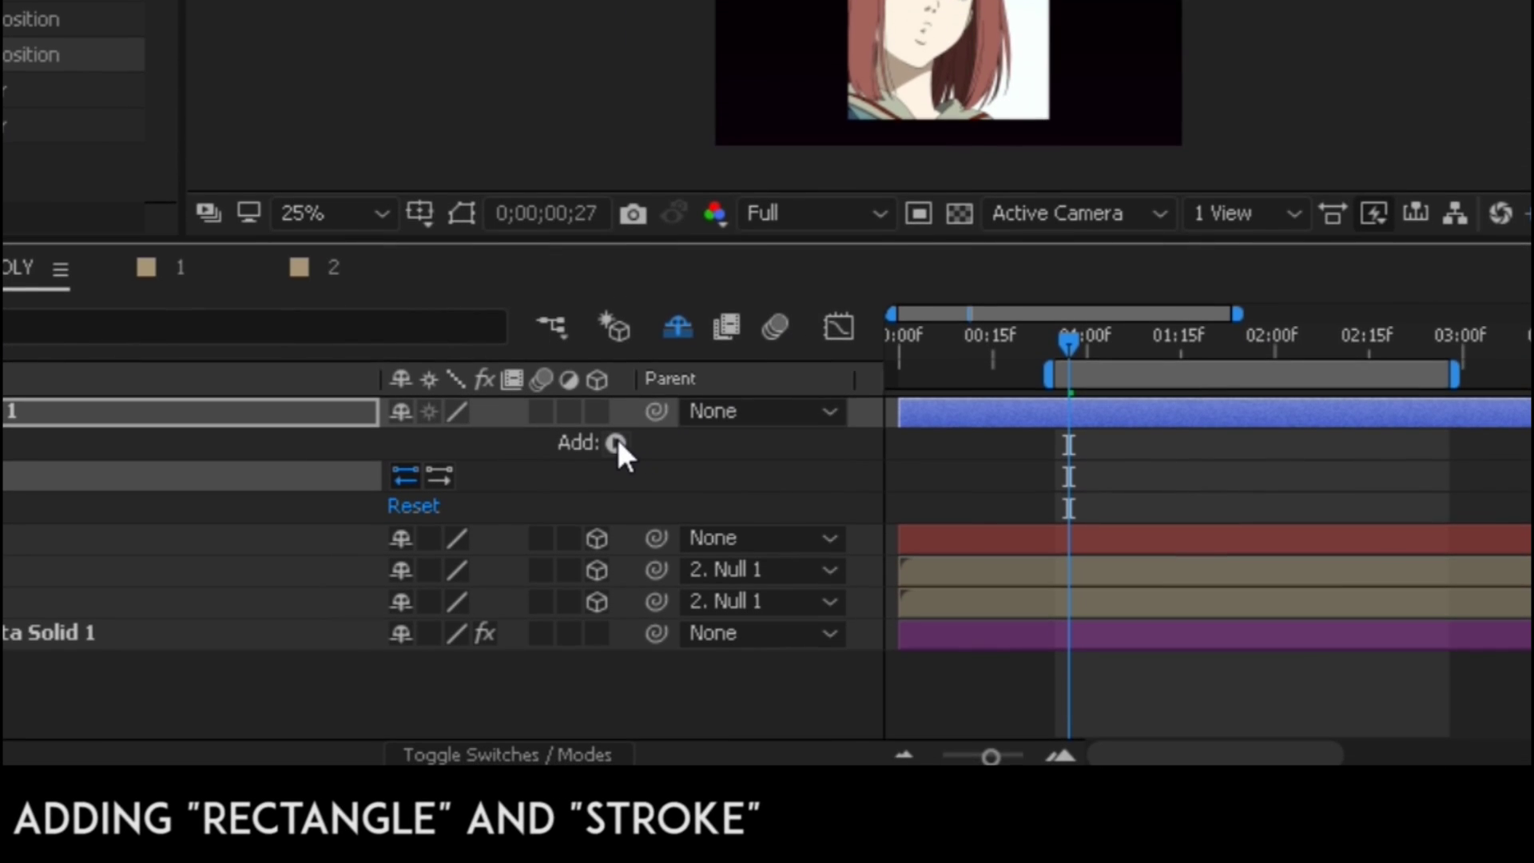
{"action": "left_click", "coordinate": [616, 443]}
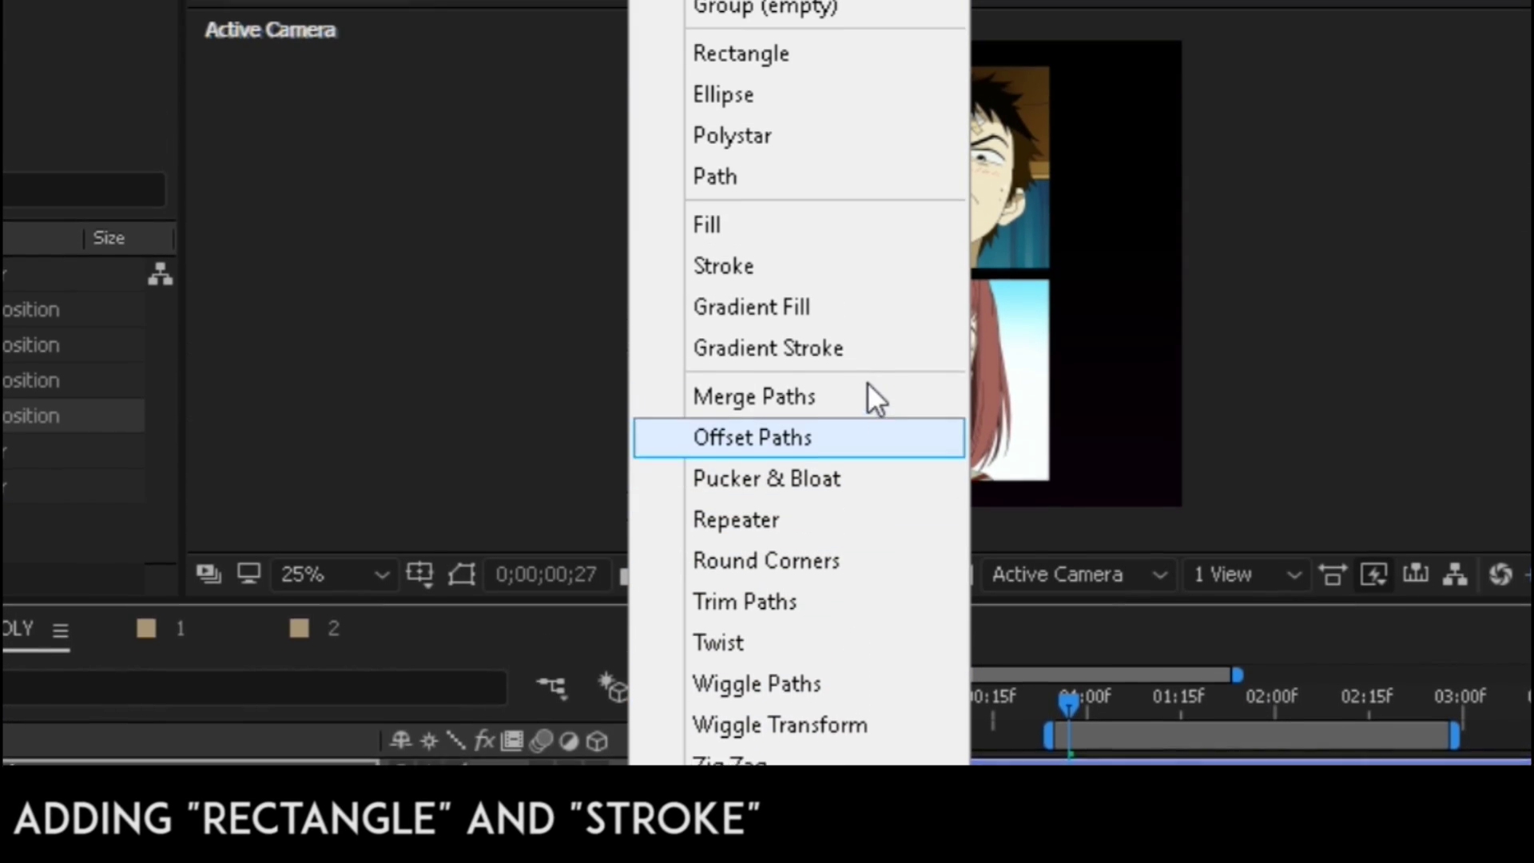
{"action": "left_click", "coordinate": [852, 313]}
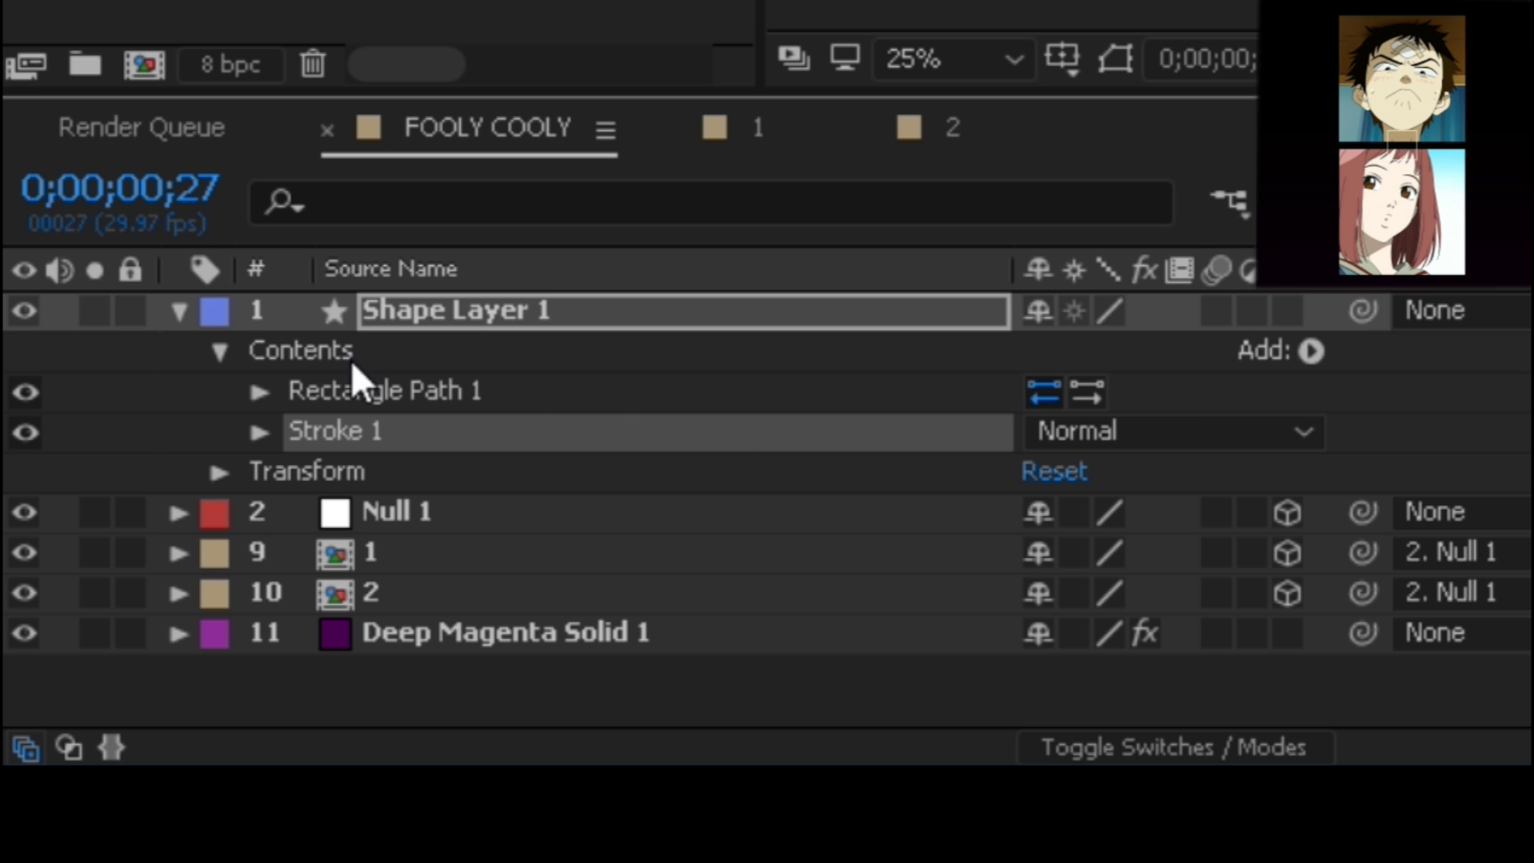
Step: Unlink Rectangle Path 1's Size and set it to 580 wide by 1140 tall
{"action": "left_click", "coordinate": [257, 390]}
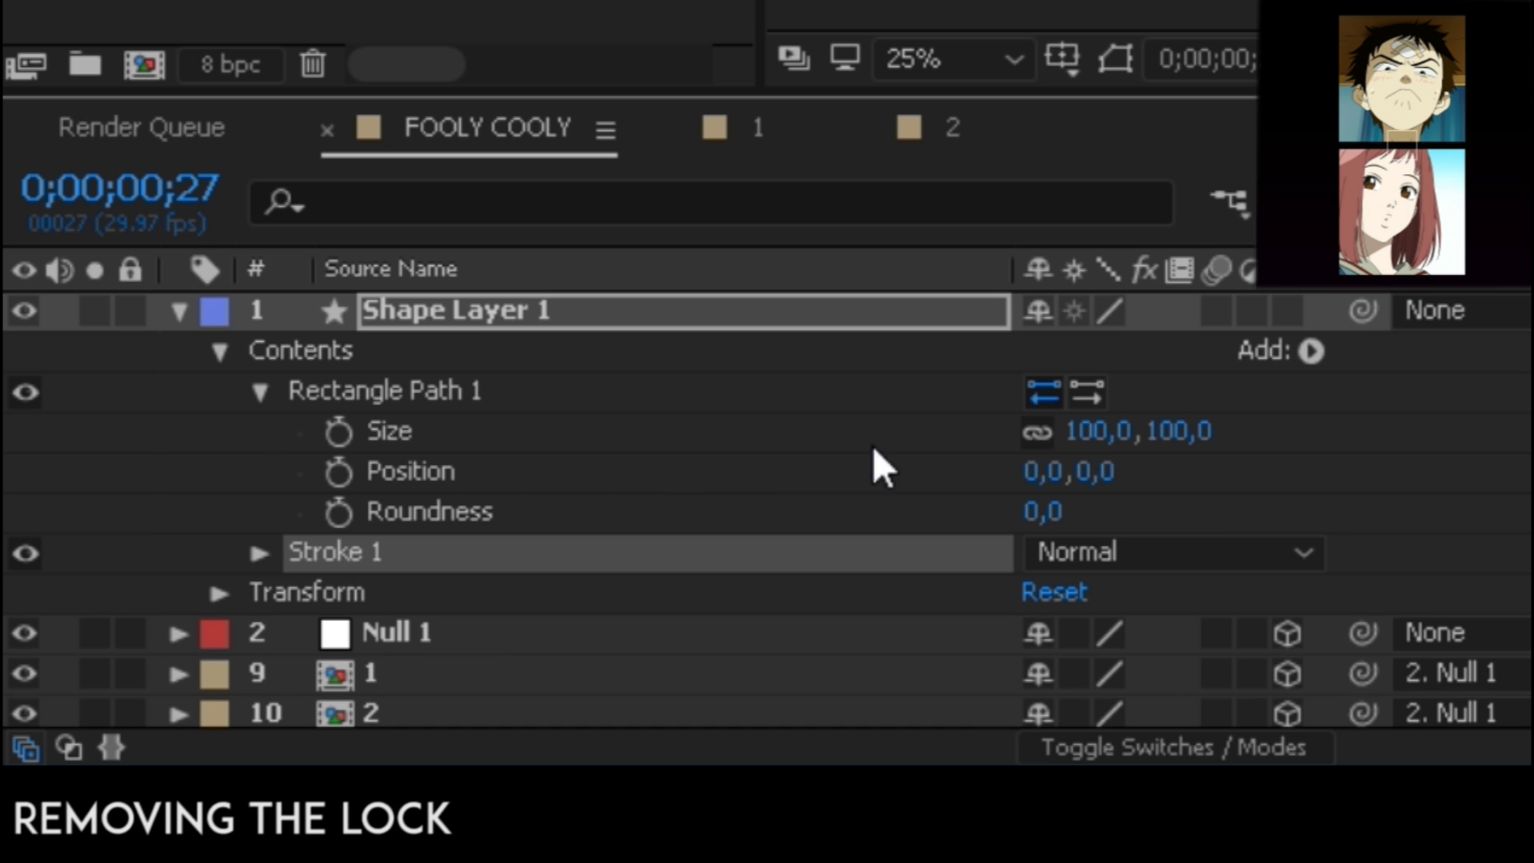
{"action": "left_click", "coordinate": [1030, 430]}
{"action": "left_click", "coordinate": [1088, 431]}
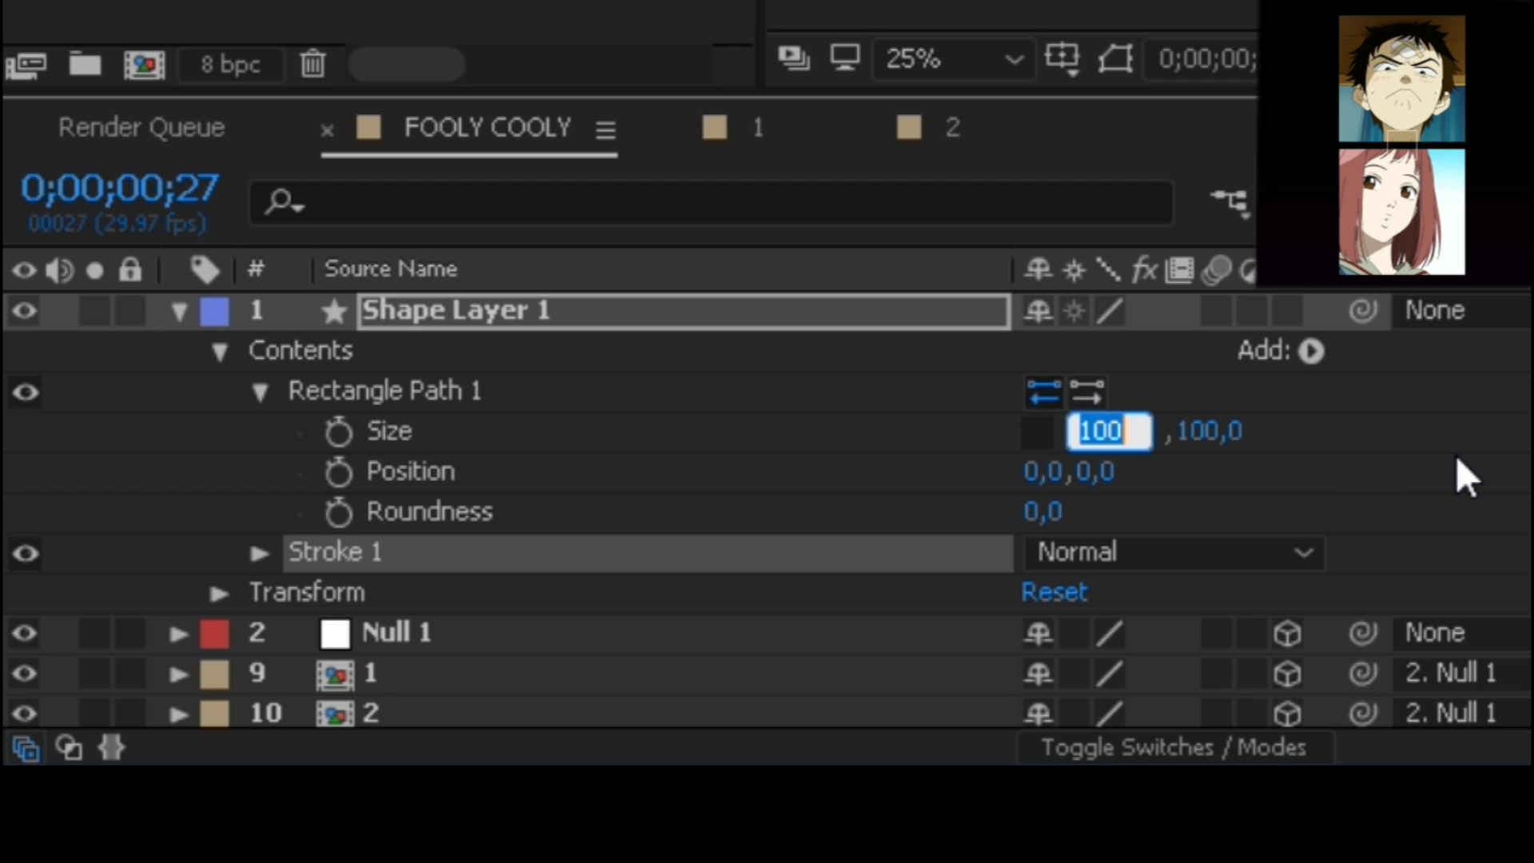
{"action": "type", "text": "580"}
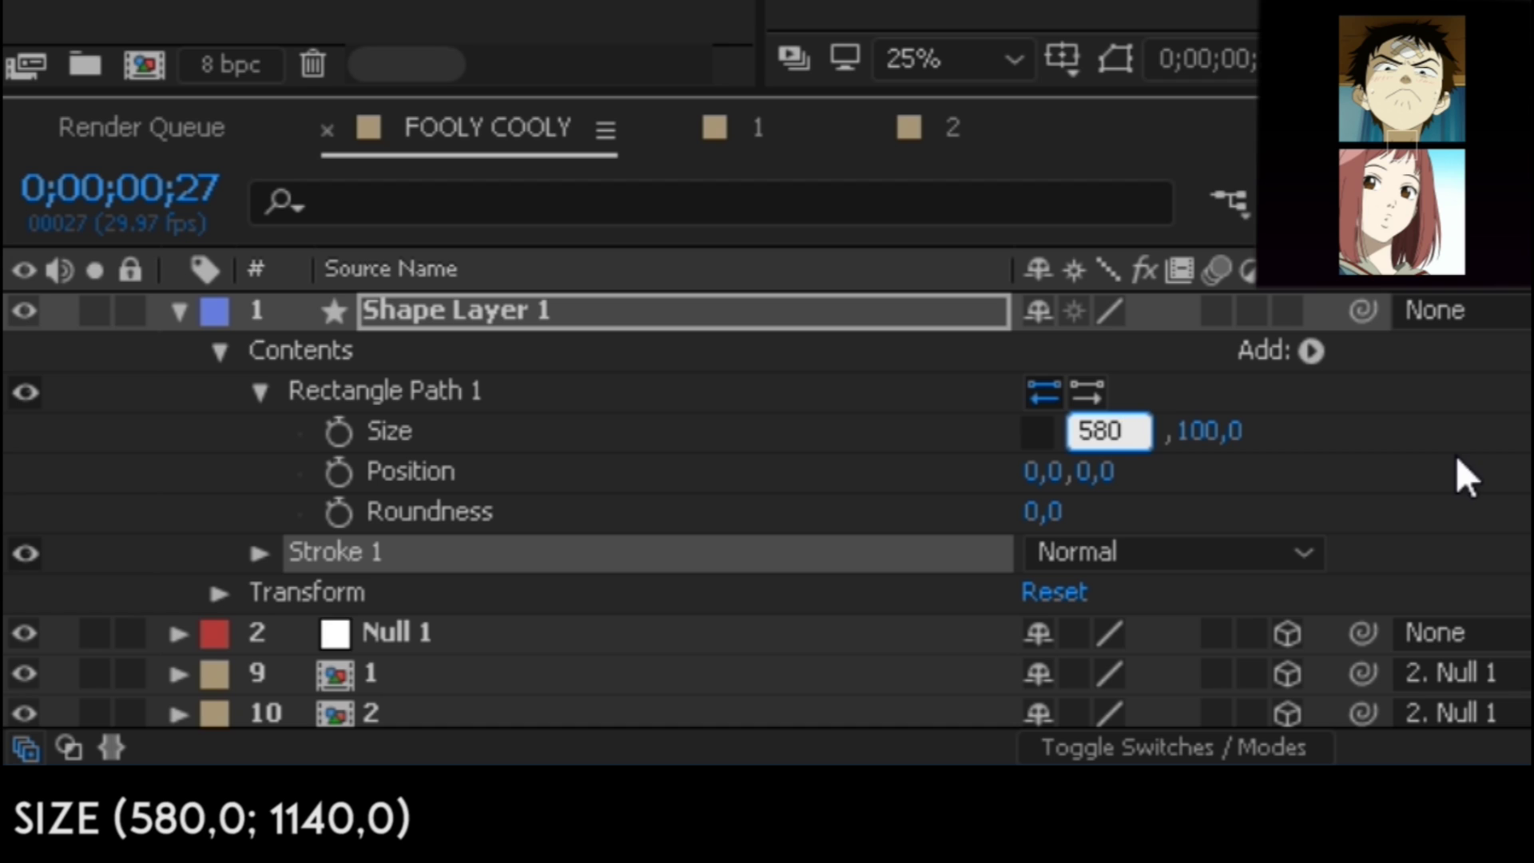
{"action": "key", "text": "Return"}
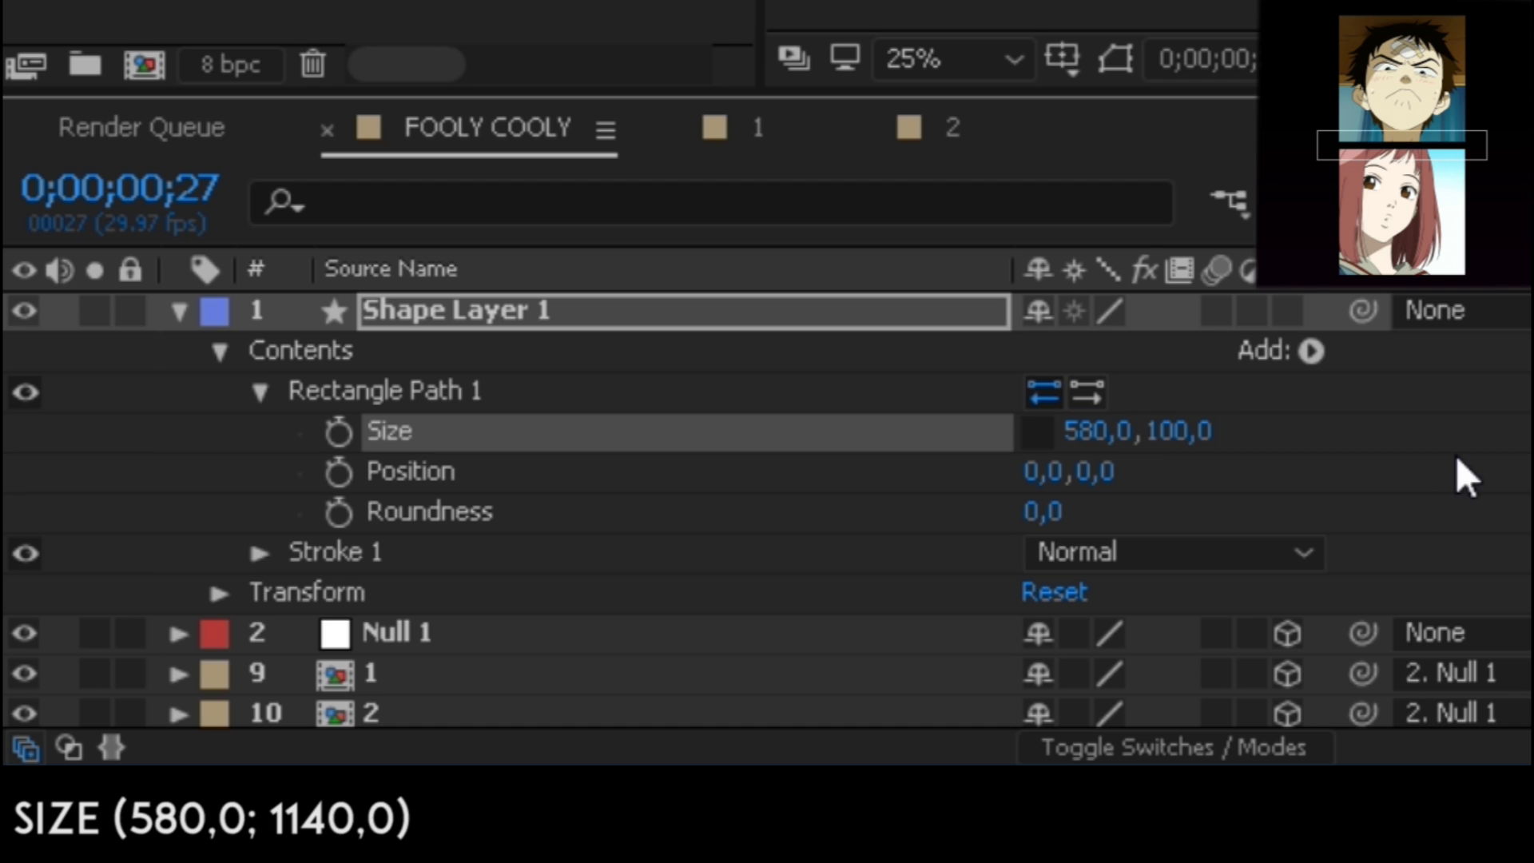
{"action": "left_click", "coordinate": [1183, 433]}
{"action": "type", "text": "1140"}
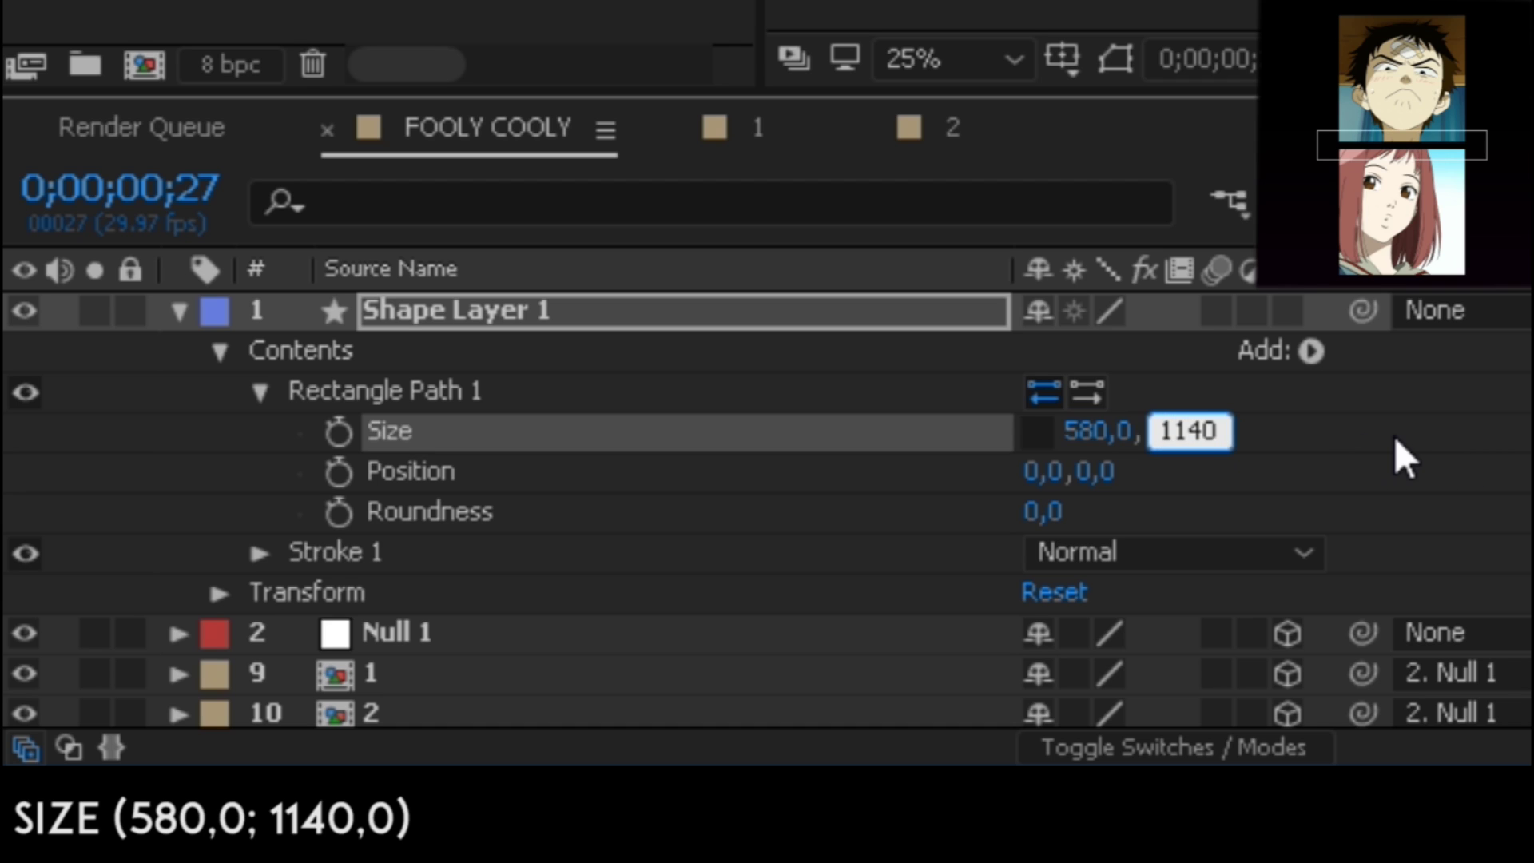
{"action": "key", "text": "Return"}
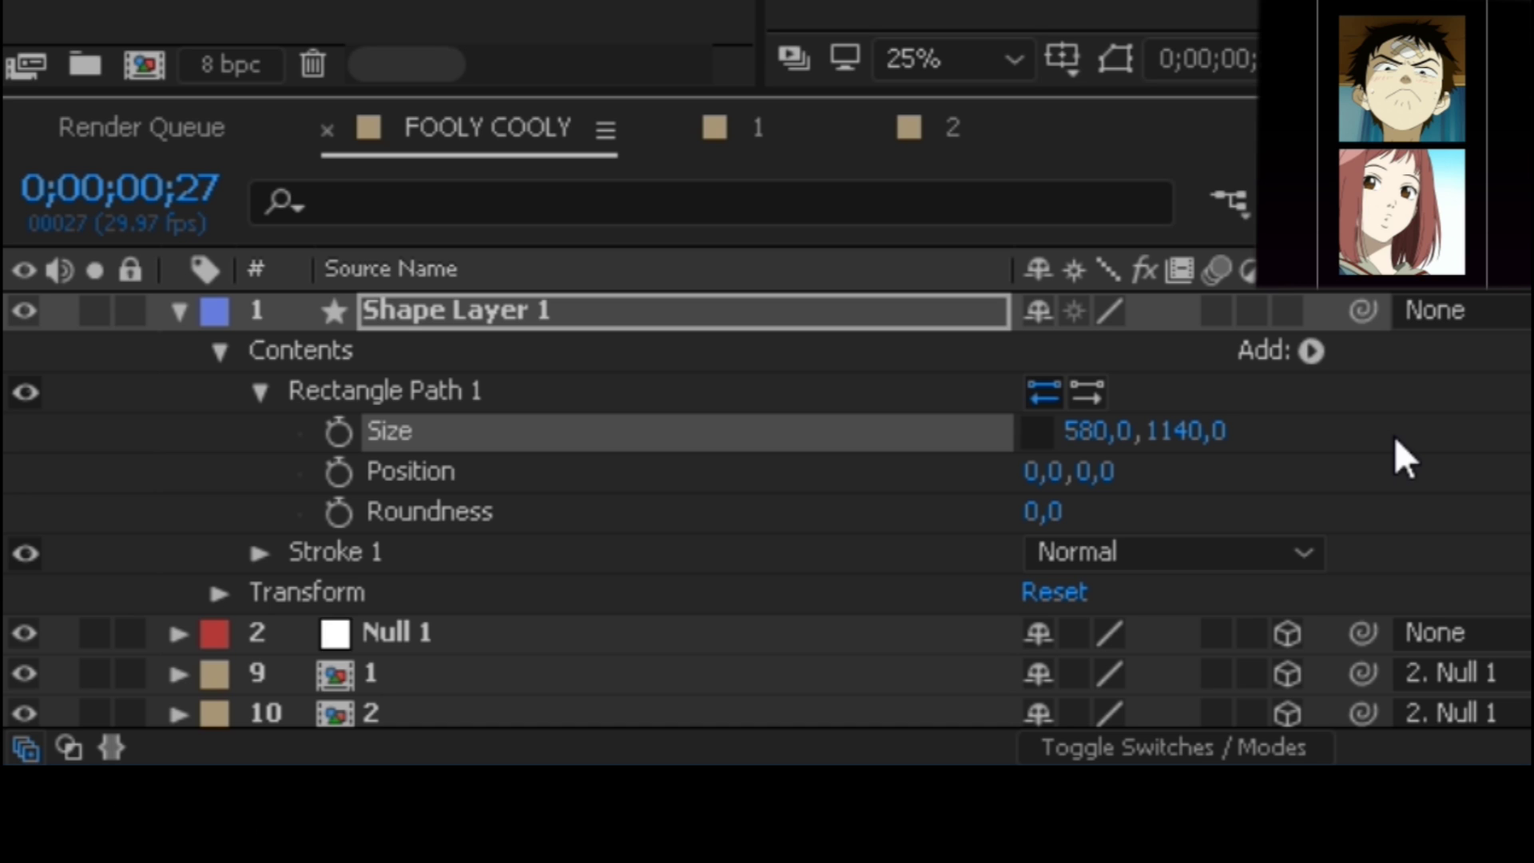
{"action": "left_click", "coordinate": [1399, 442]}
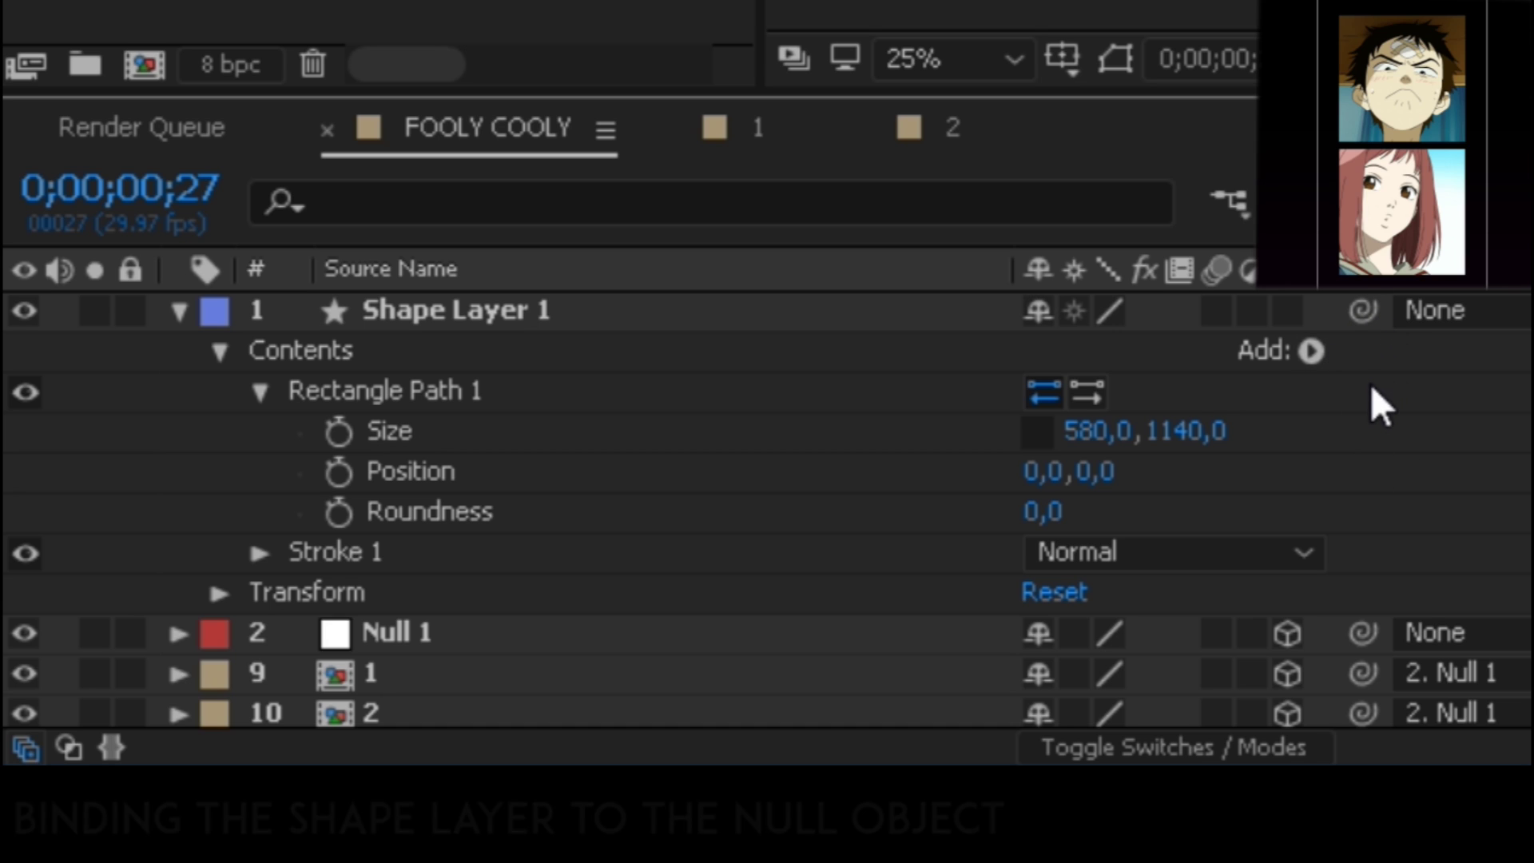
Step: Parent Shape Layer 1 to Null 1 via pickwhip, enable 3D, and drag it below Null 1
{"action": "left_click_drag", "start_coordinate": [1371, 313], "coordinate": [578, 640]}
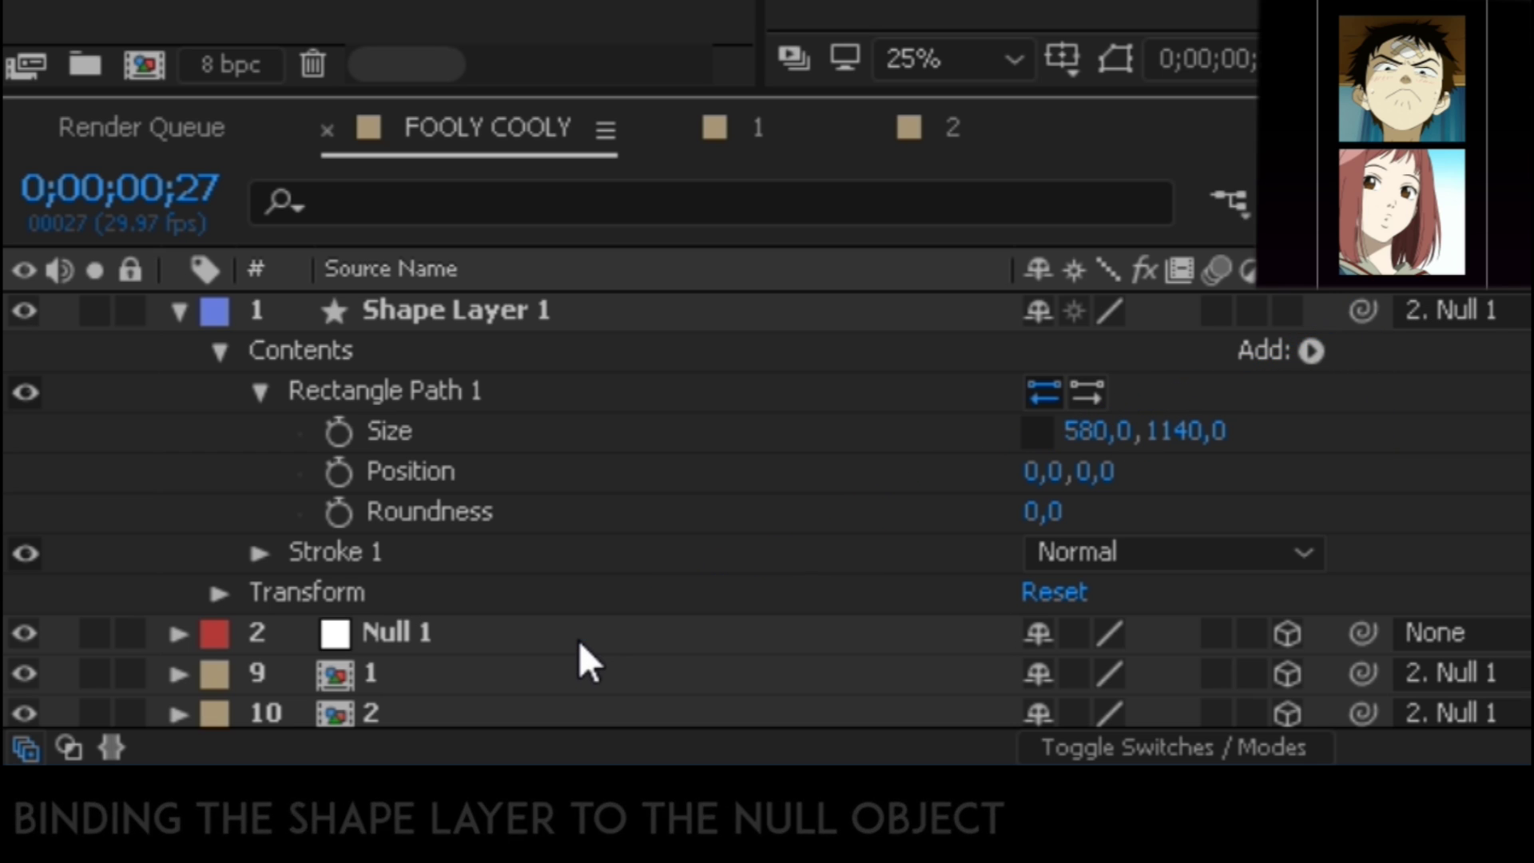
{"action": "left_click", "coordinate": [1288, 310]}
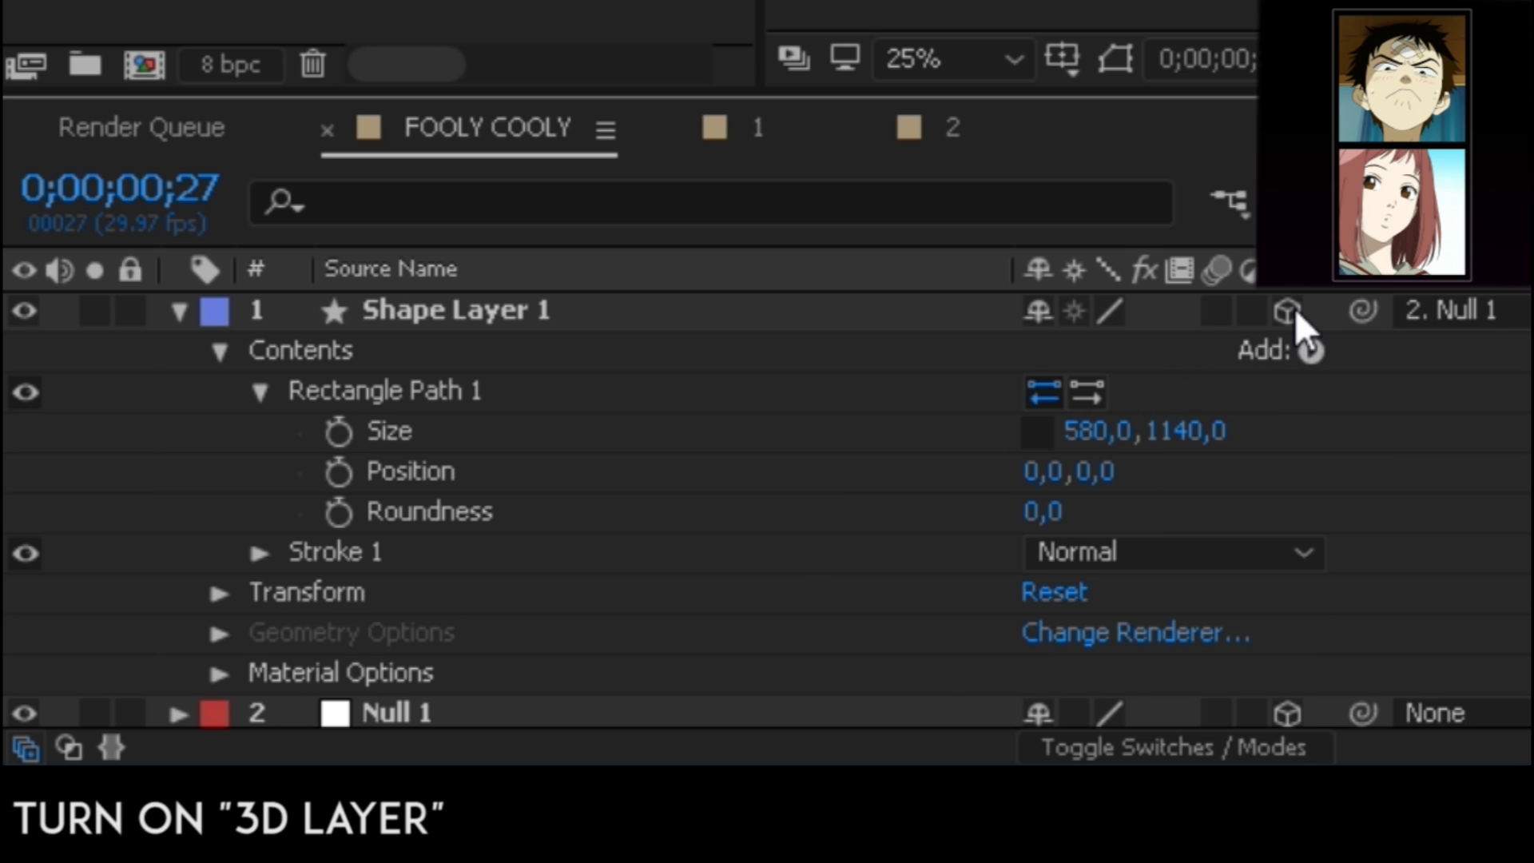
{"action": "left_click", "coordinate": [180, 310]}
{"action": "left_click_drag", "start_coordinate": [469, 304], "coordinate": [446, 362]}
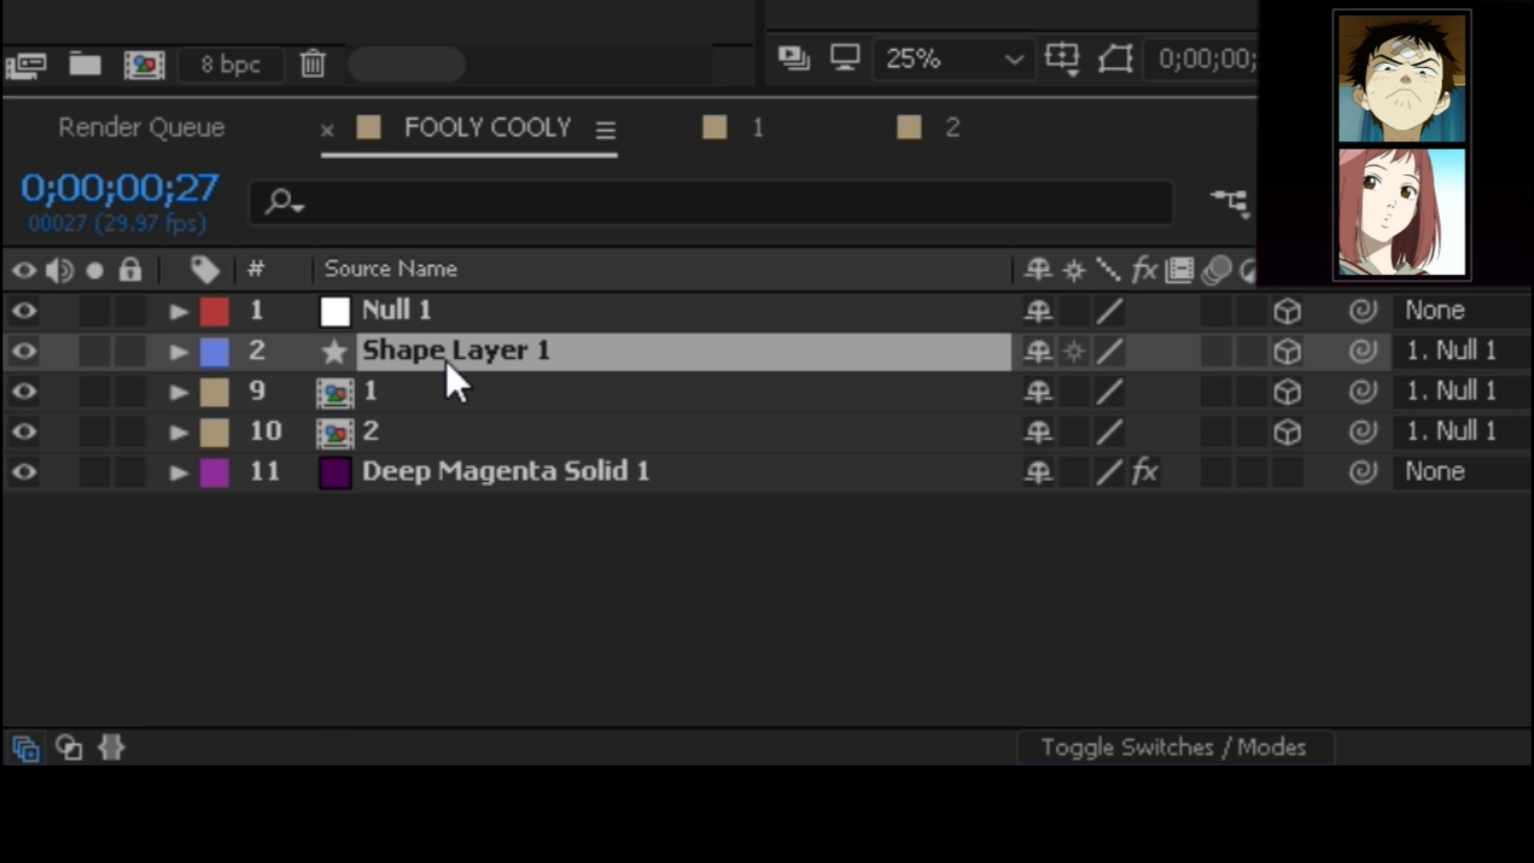
{"action": "left_click", "coordinate": [527, 399]}
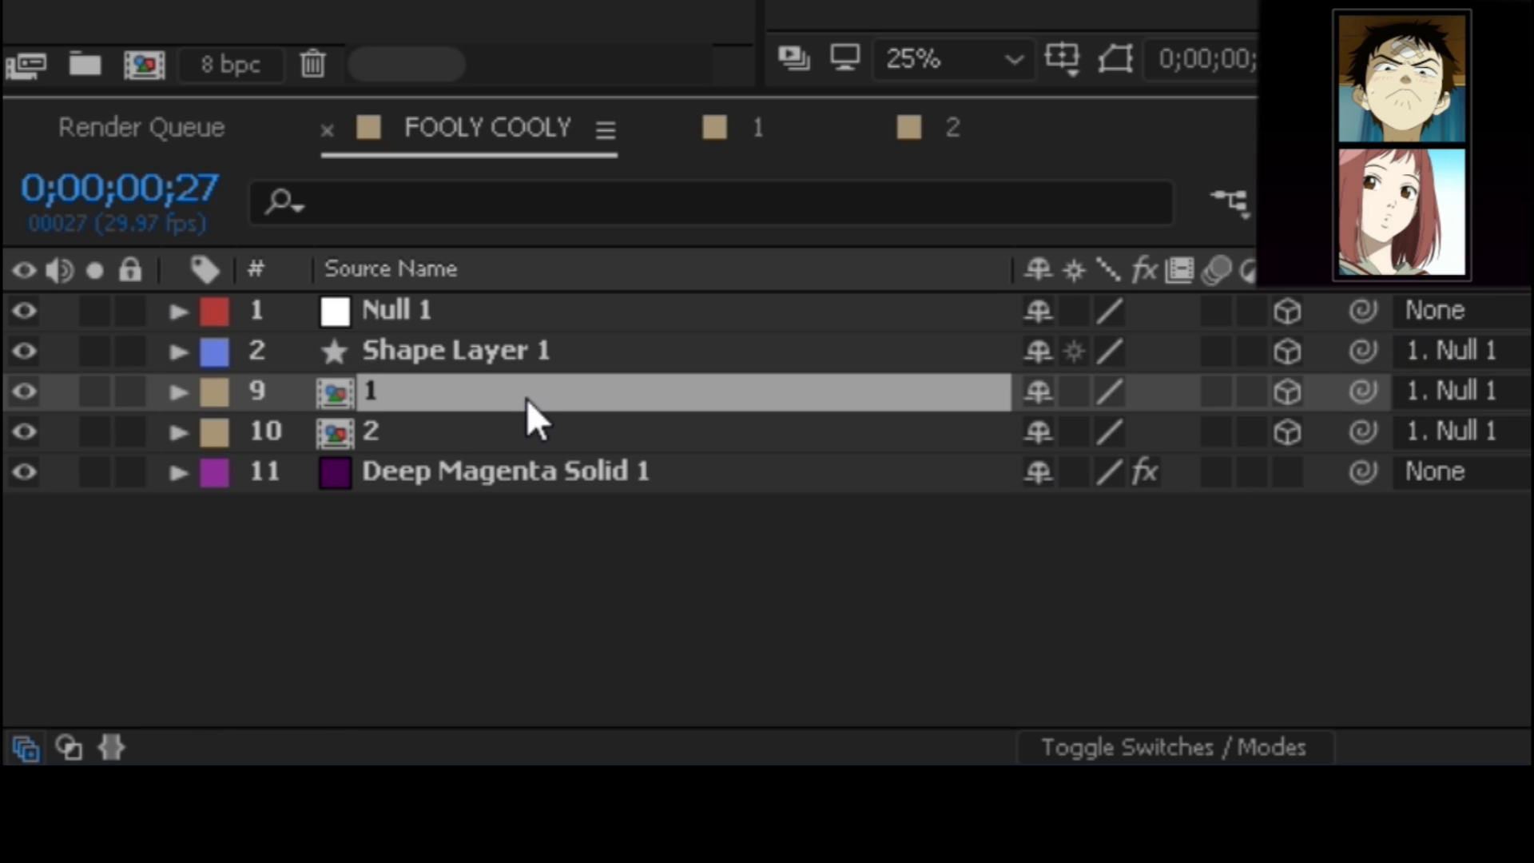
Step: At layer 1's first Y Position keyframe, unlink Shape Layer 1's Scale and set a Scale keyframe
{"action": "key", "text": "u"}
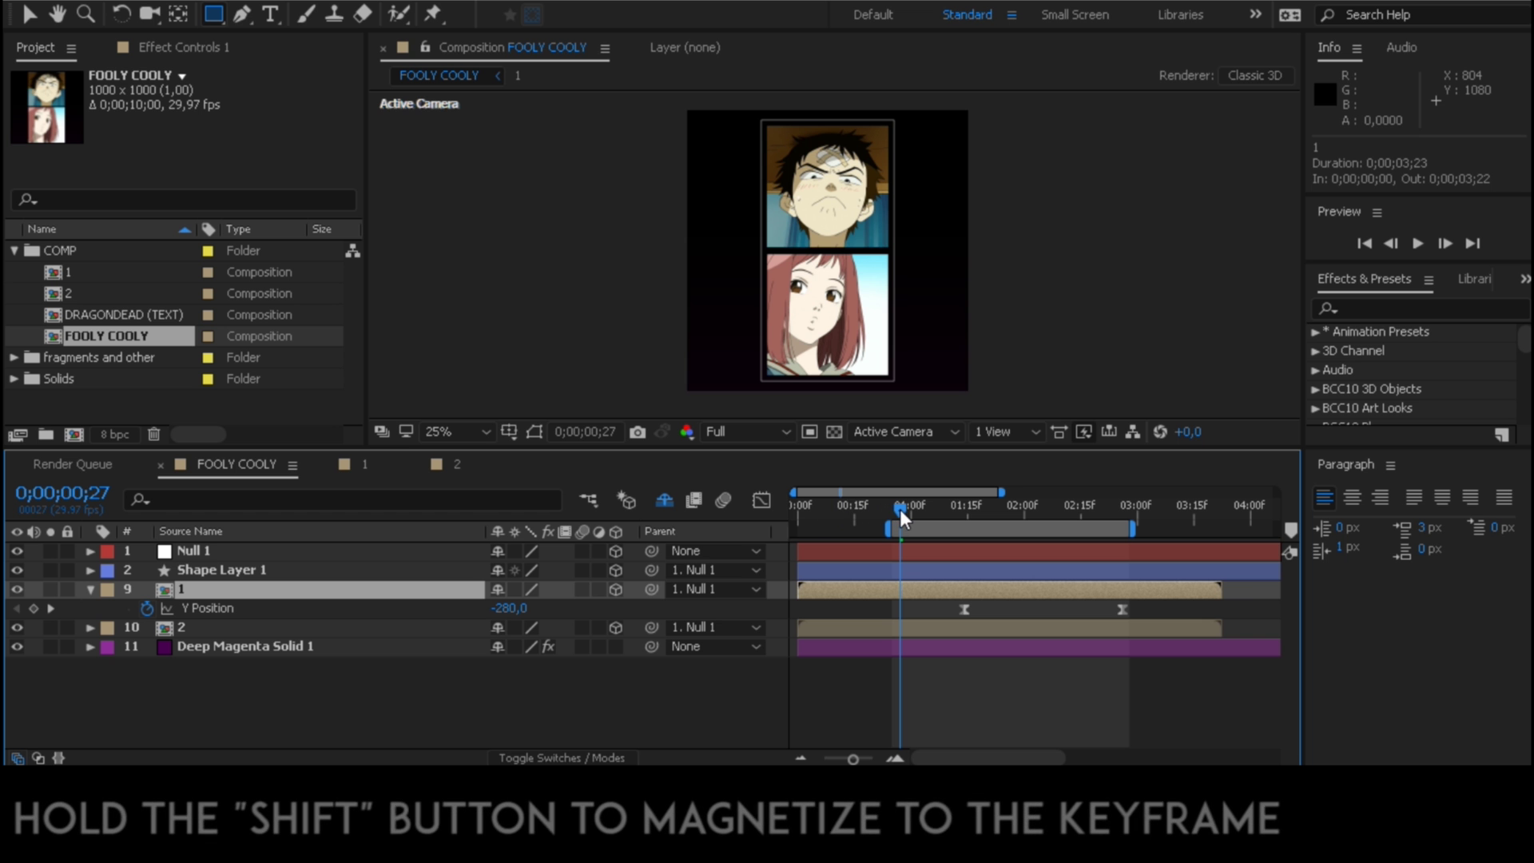
{"action": "left_click_drag", "start_coordinate": [932, 515], "coordinate": [966, 523]}
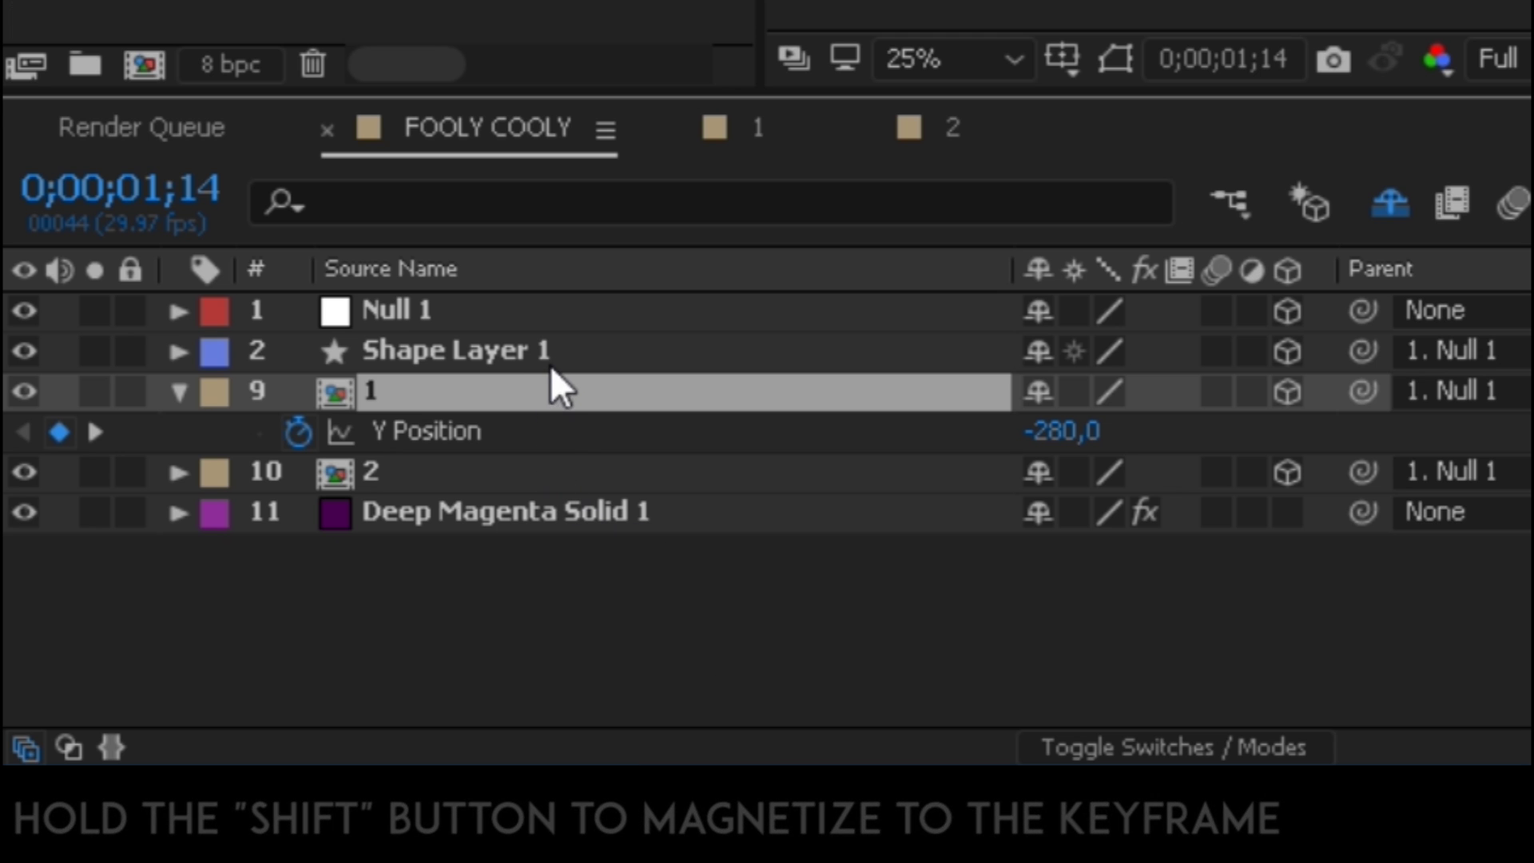
{"action": "left_click", "coordinate": [554, 351]}
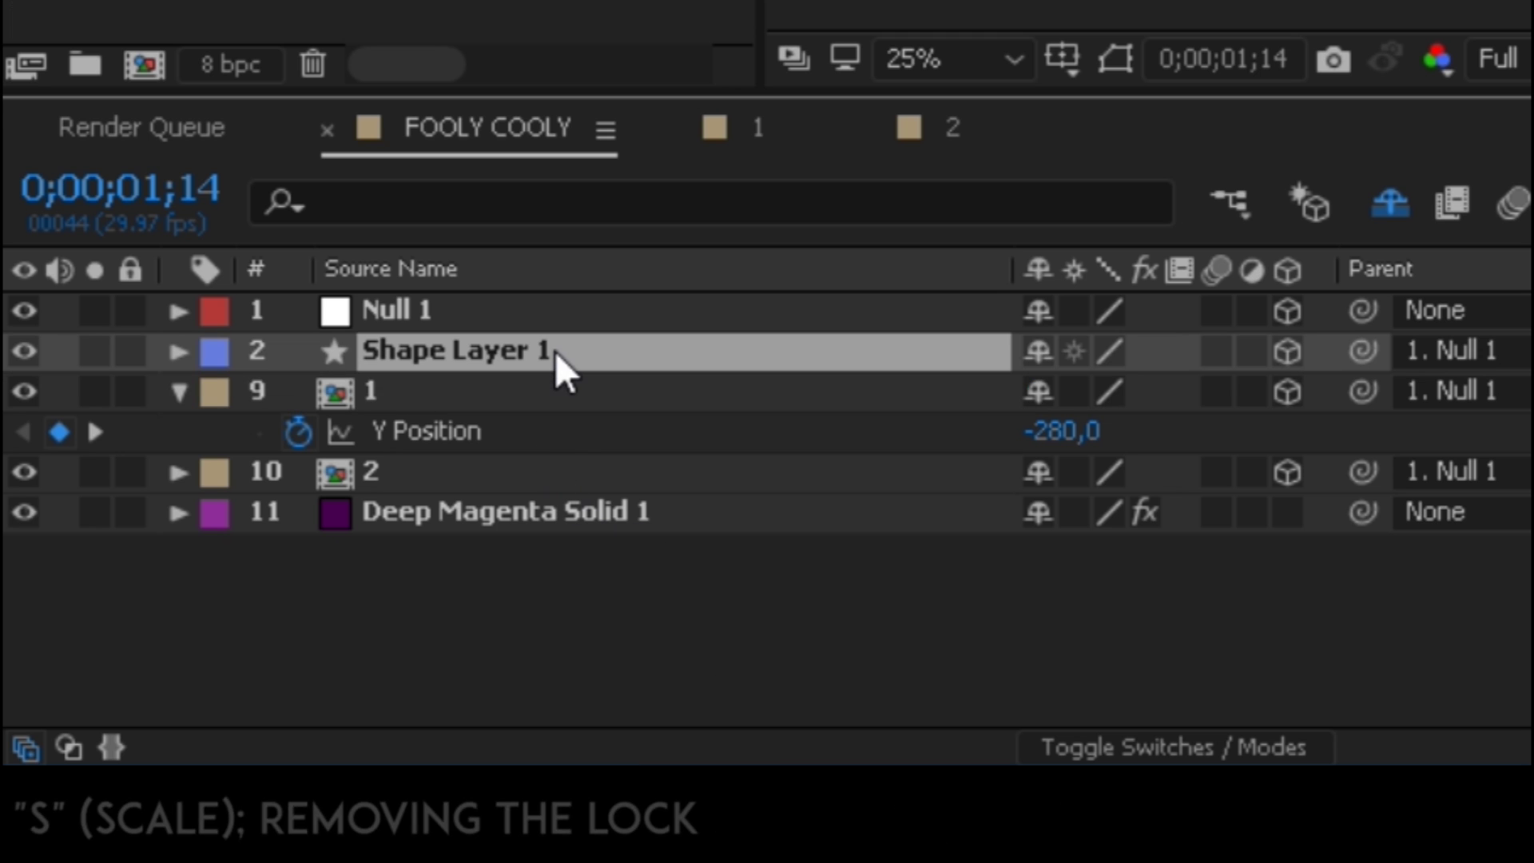
{"action": "key", "text": "s"}
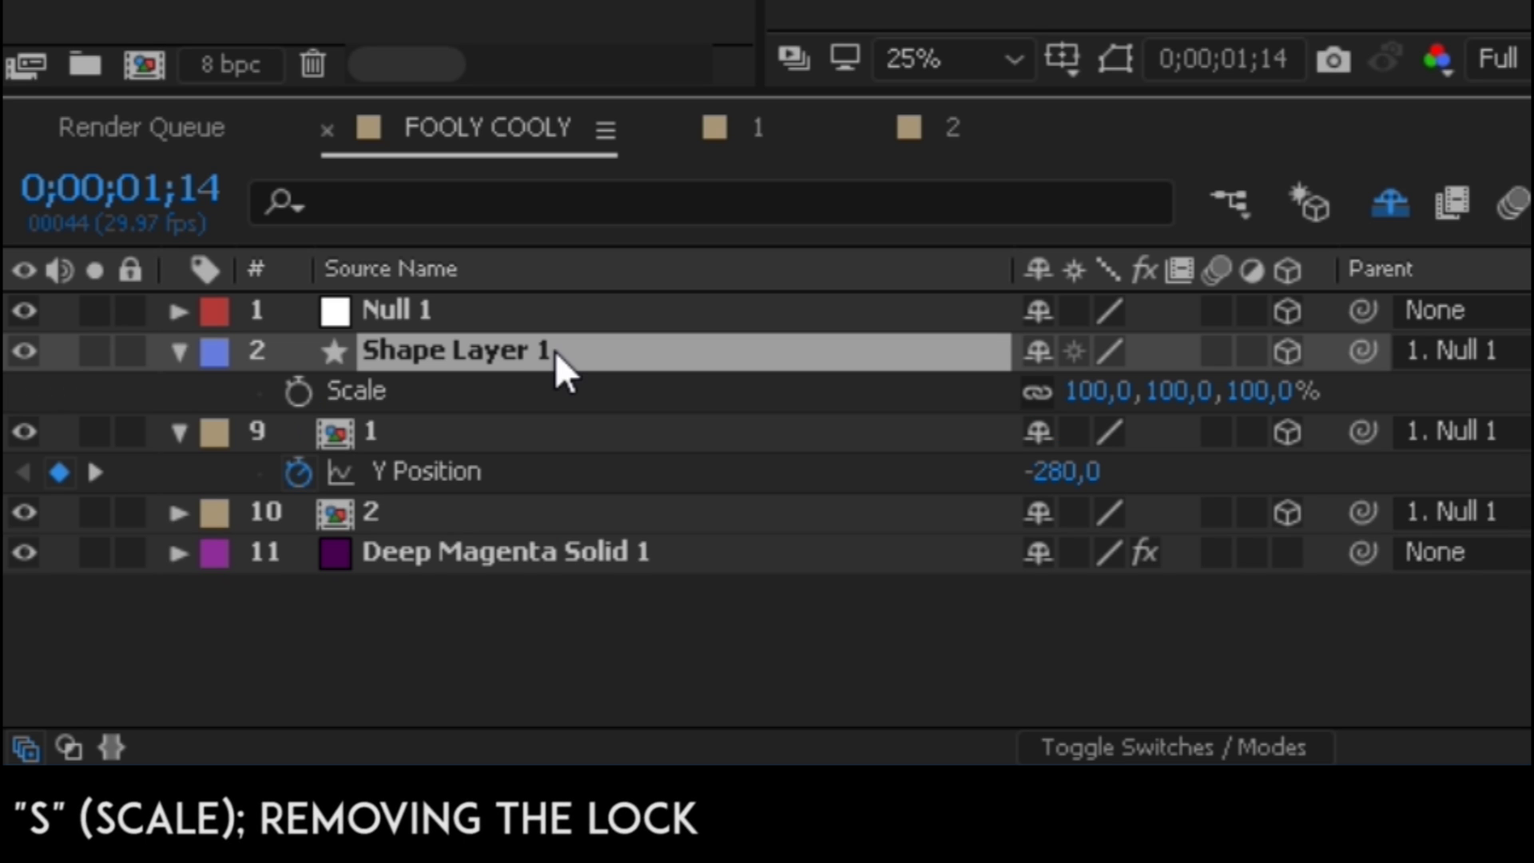
{"action": "left_click", "coordinate": [1031, 391]}
{"action": "left_click", "coordinate": [298, 391]}
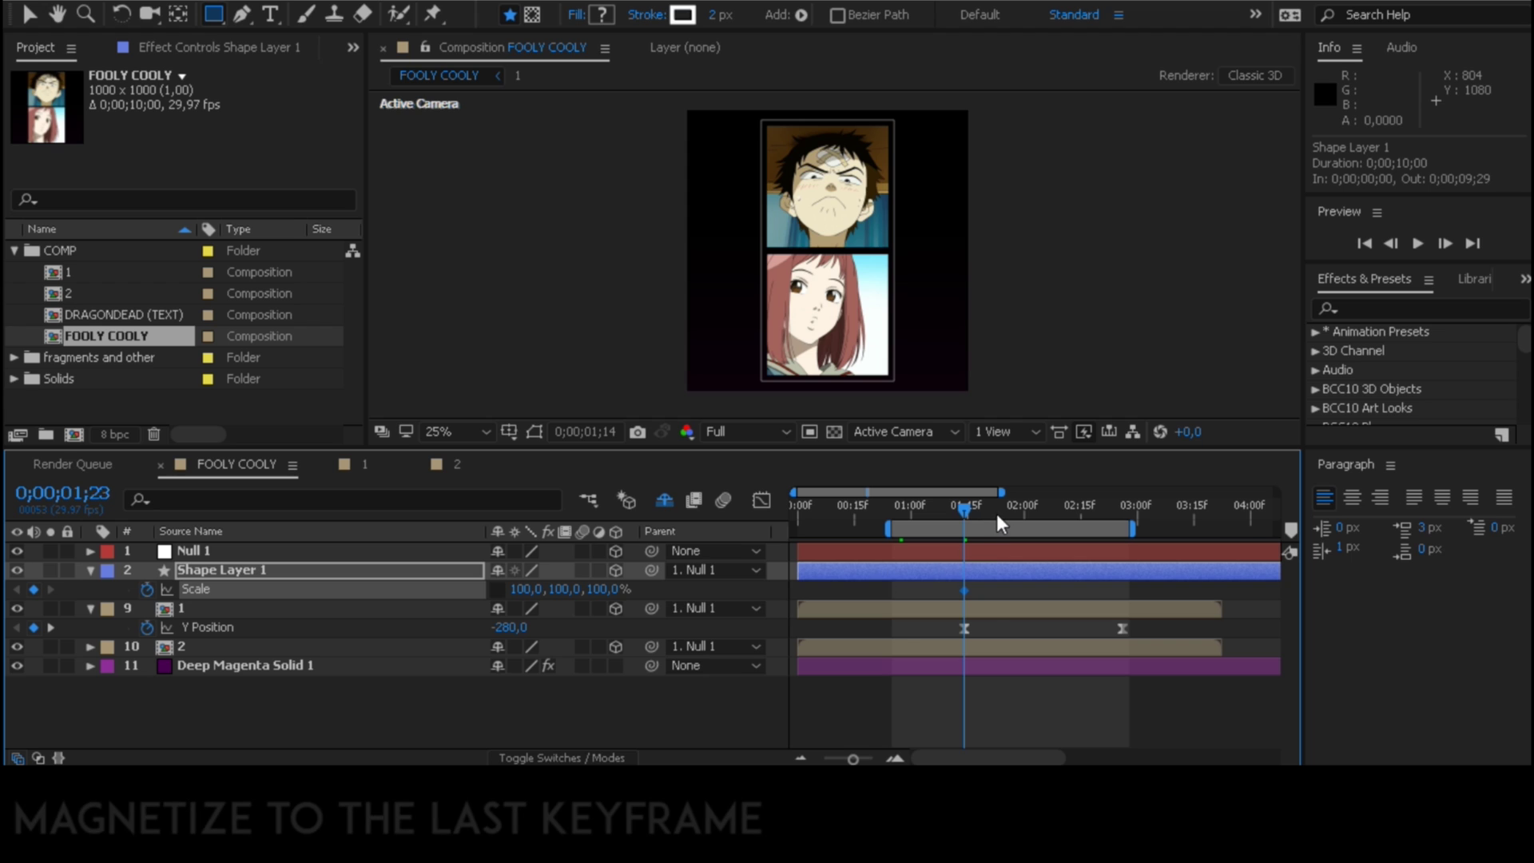
Step: Key Scale Y to 51% at the last Y Position keyframe and select both Scale keyframes
{"action": "left_click_drag", "start_coordinate": [996, 514], "coordinate": [1115, 515]}
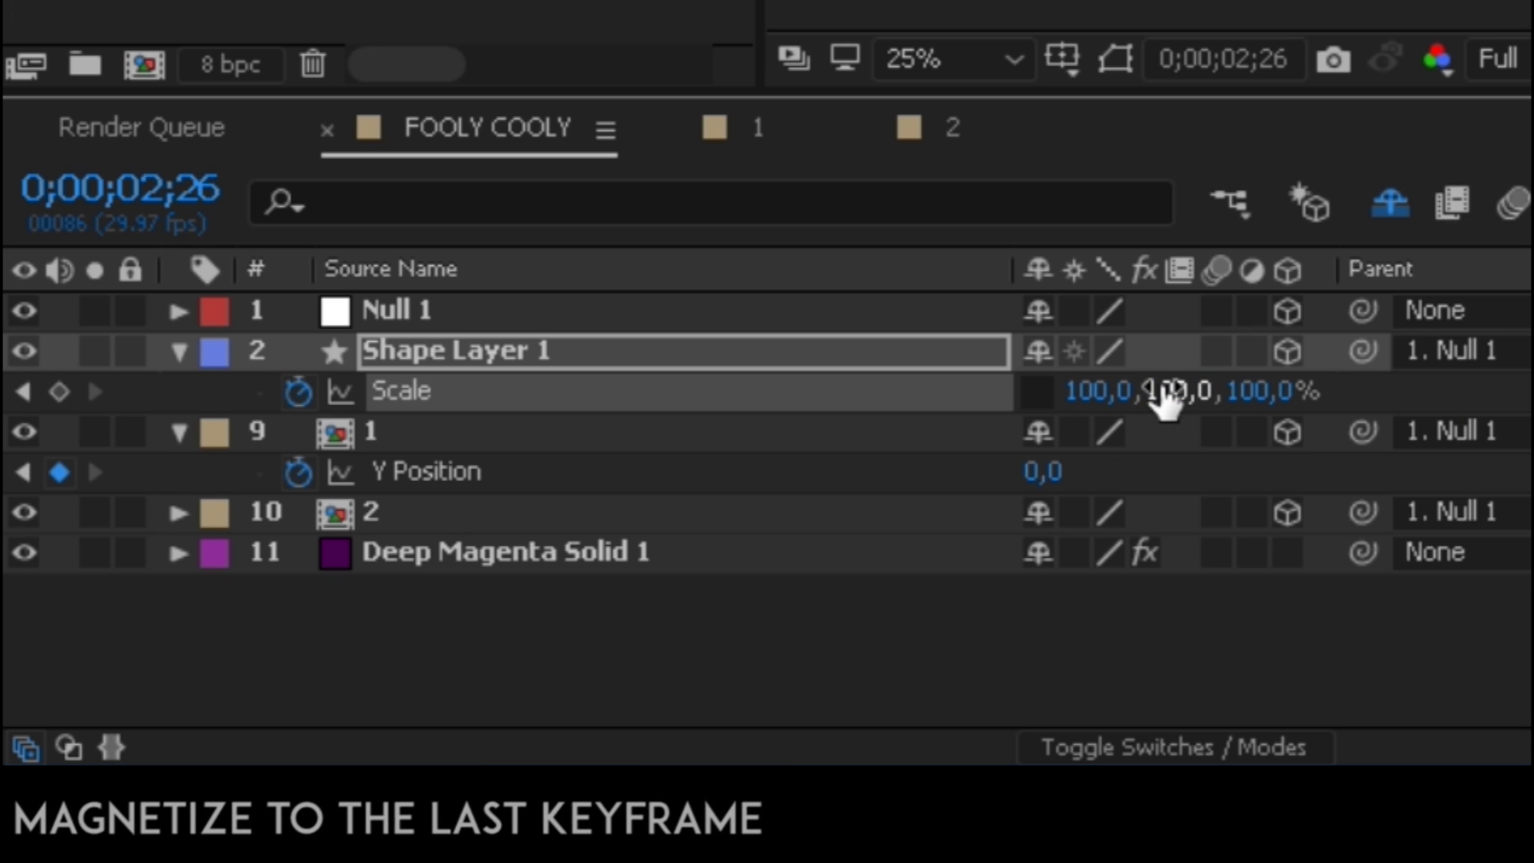
{"action": "left_click", "coordinate": [1162, 392]}
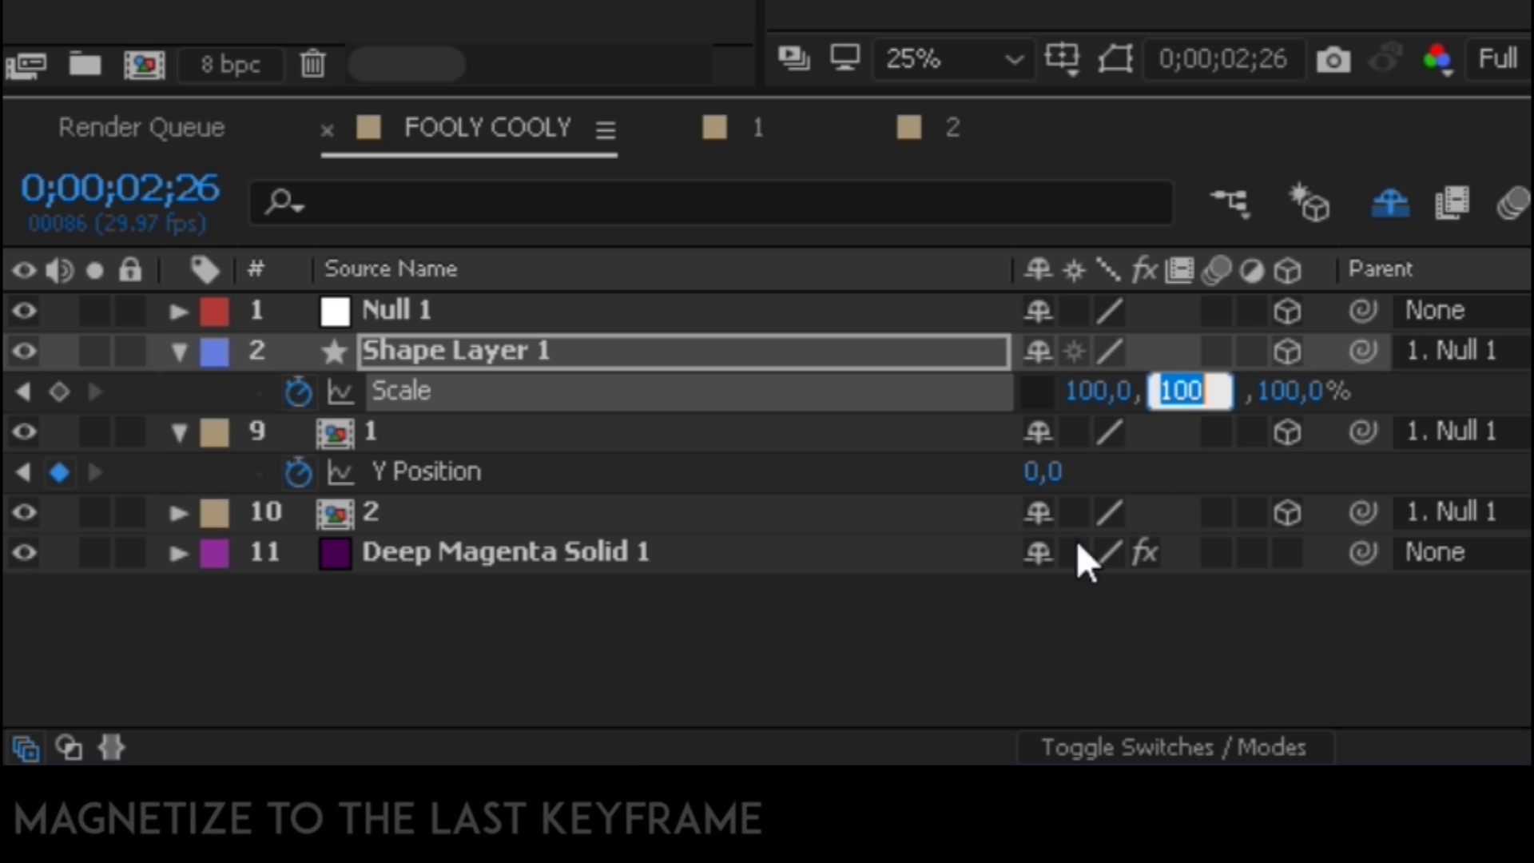
{"action": "type", "text": "51"}
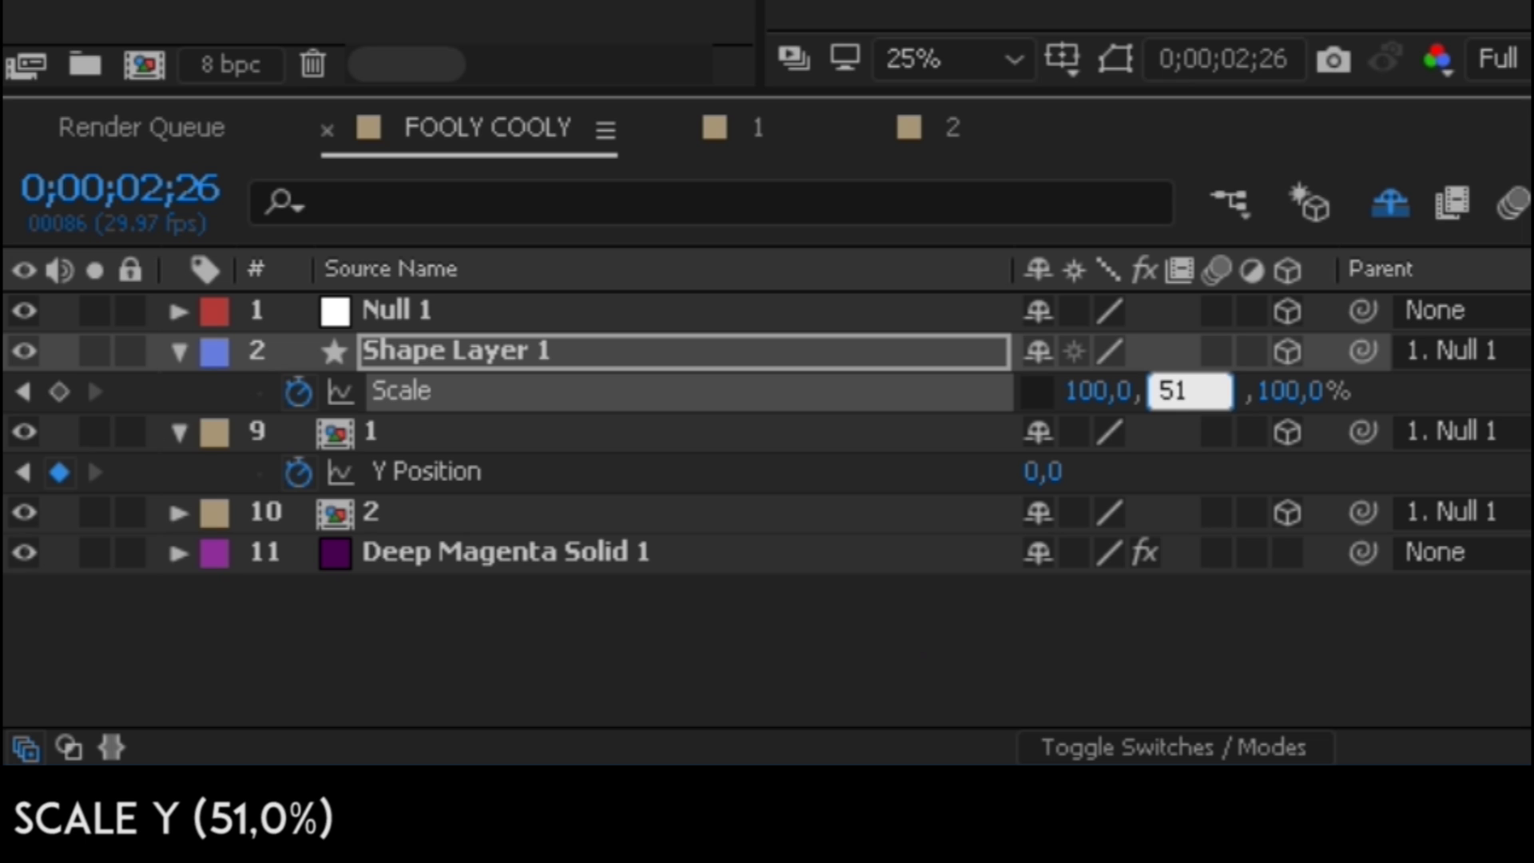
{"action": "key", "text": "Return"}
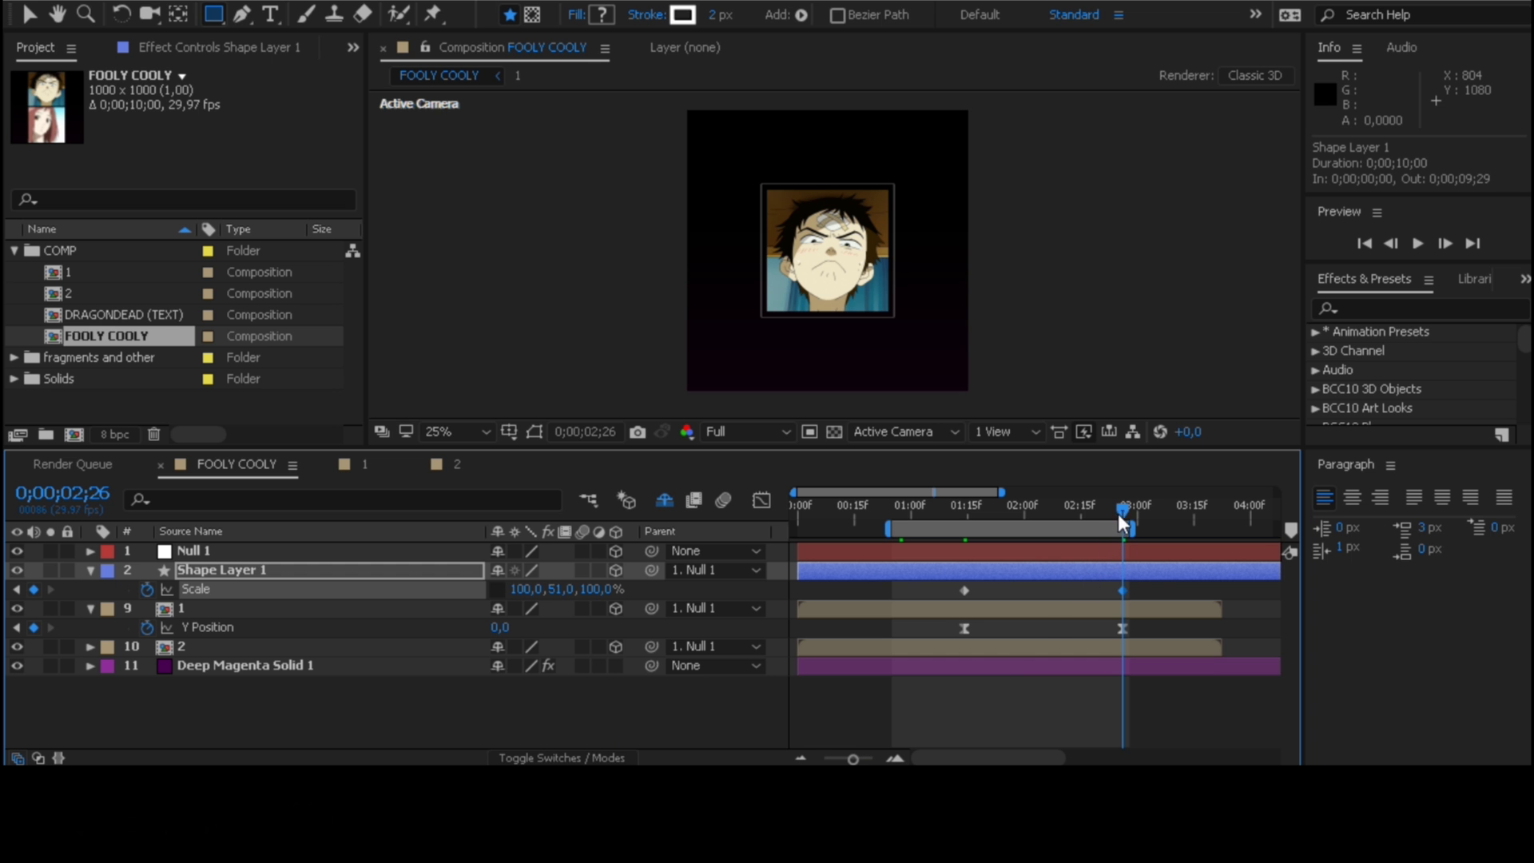
{"action": "key", "text": "Page_Up"}
{"action": "left_click_drag", "start_coordinate": [1057, 502], "coordinate": [1102, 512]}
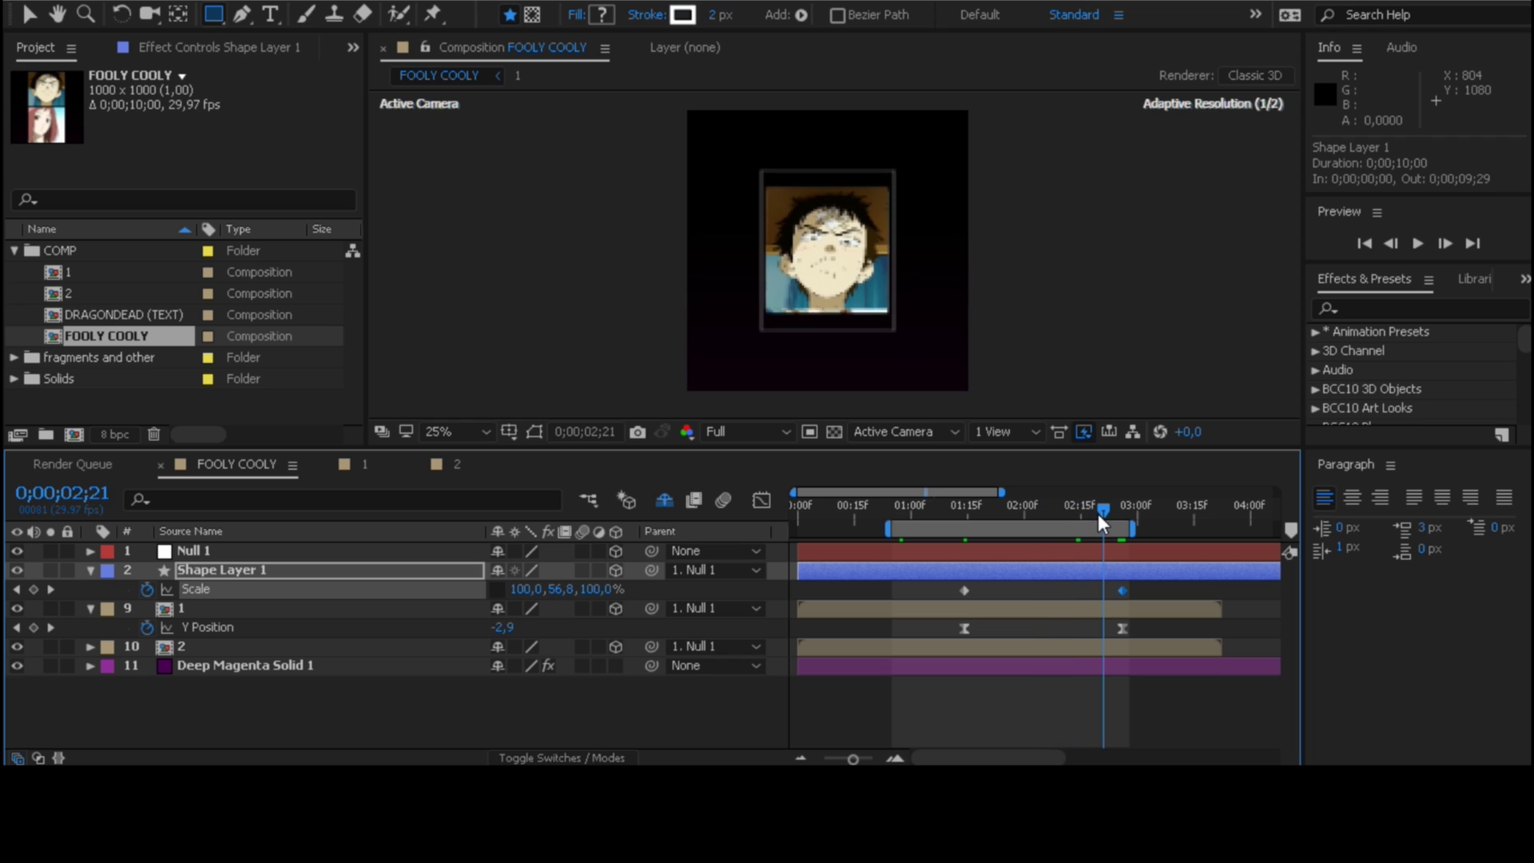
{"action": "left_click_drag", "start_coordinate": [1149, 586], "coordinate": [946, 595]}
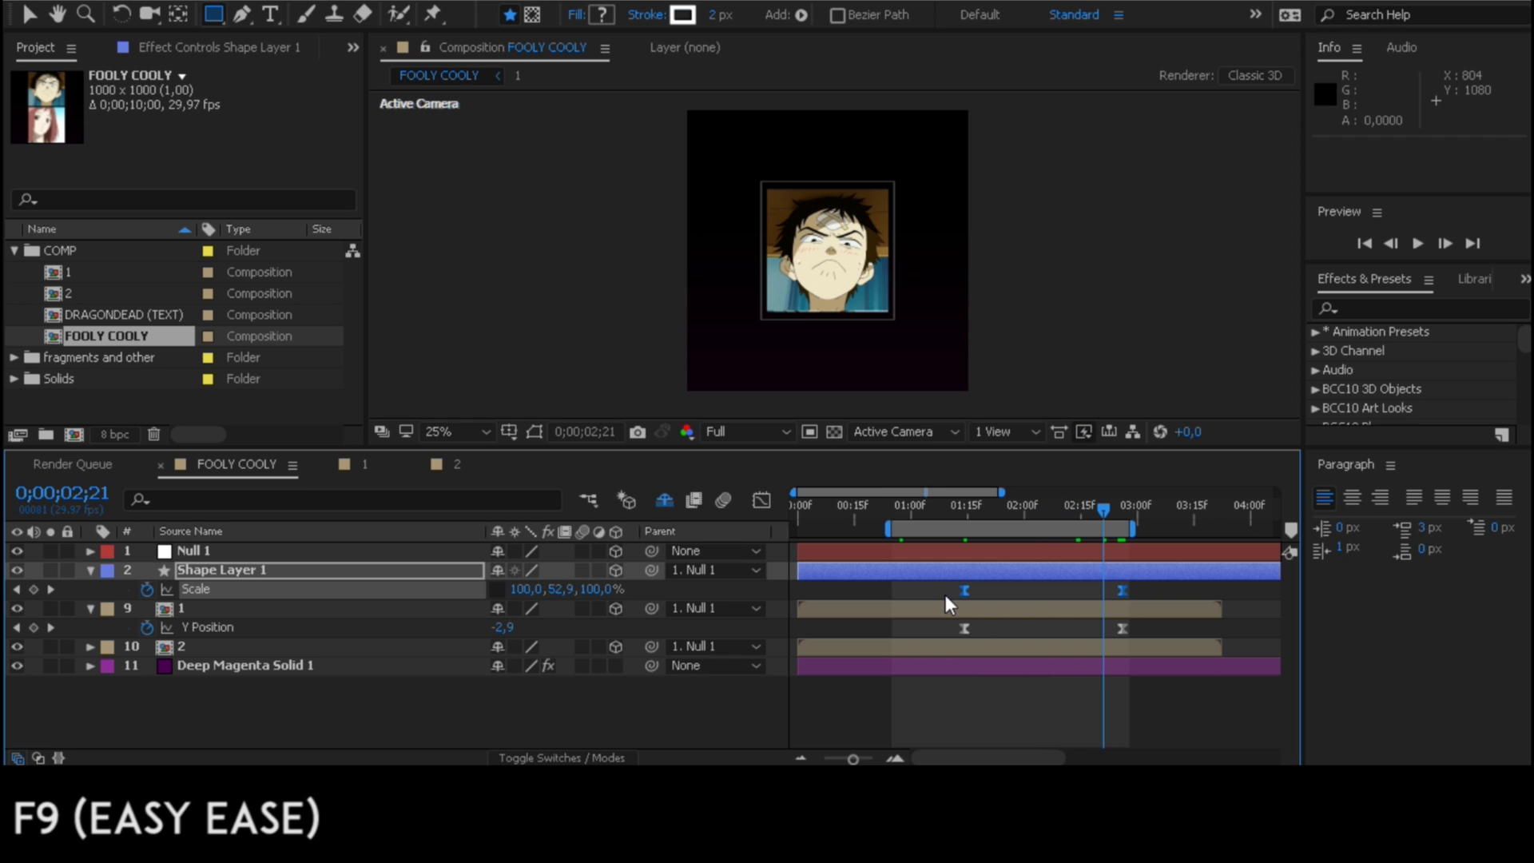
Step: In the maximized Graph Editor, drag the Scale curve handles so it drops sharply then eases into 51%
{"action": "left_click", "coordinate": [760, 502]}
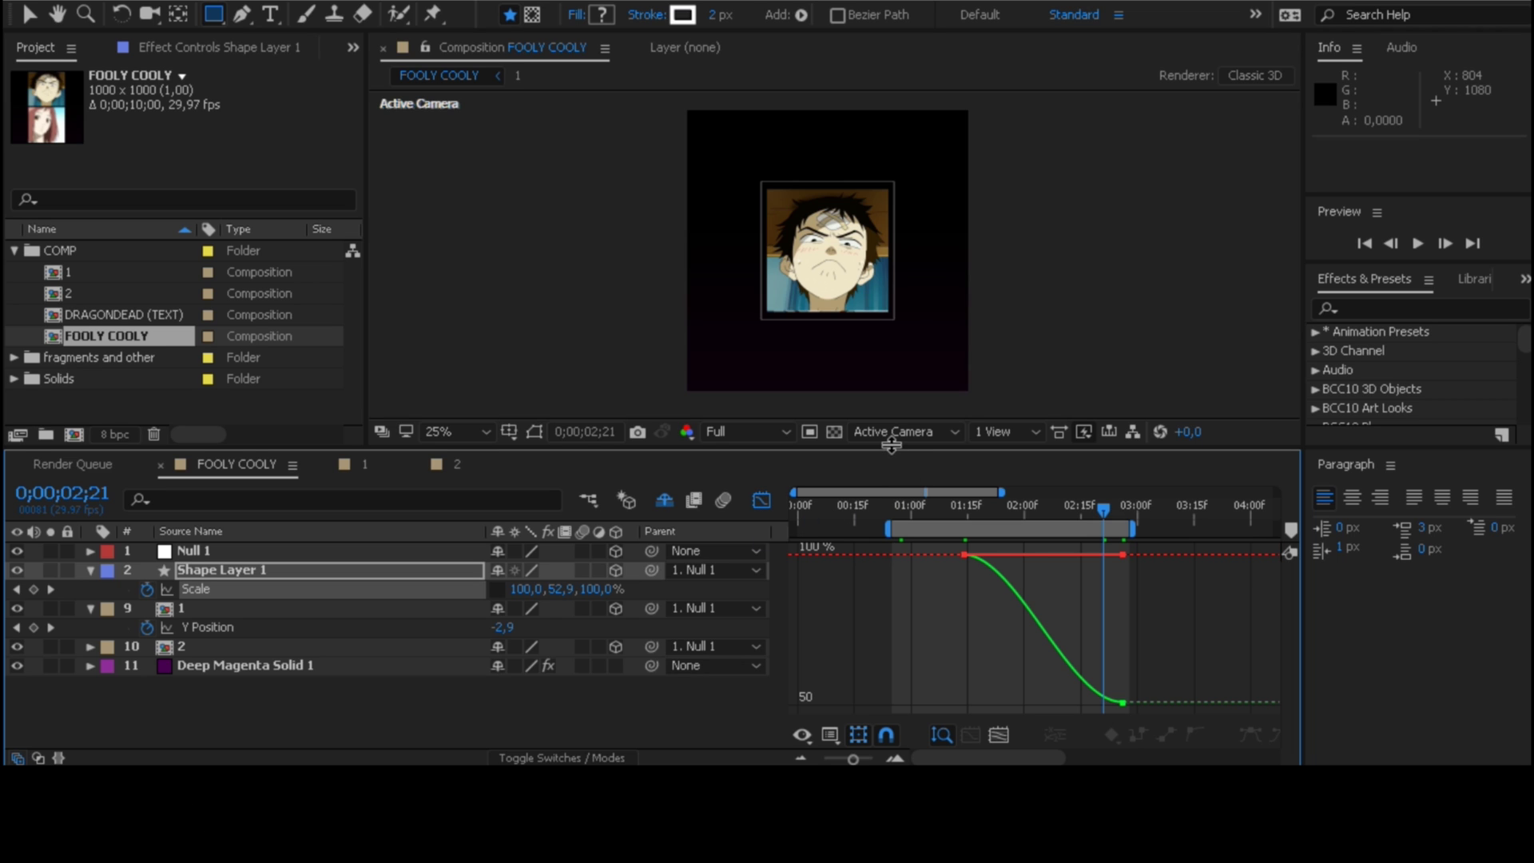
{"action": "left_click_drag", "start_coordinate": [891, 446], "coordinate": [895, 397]}
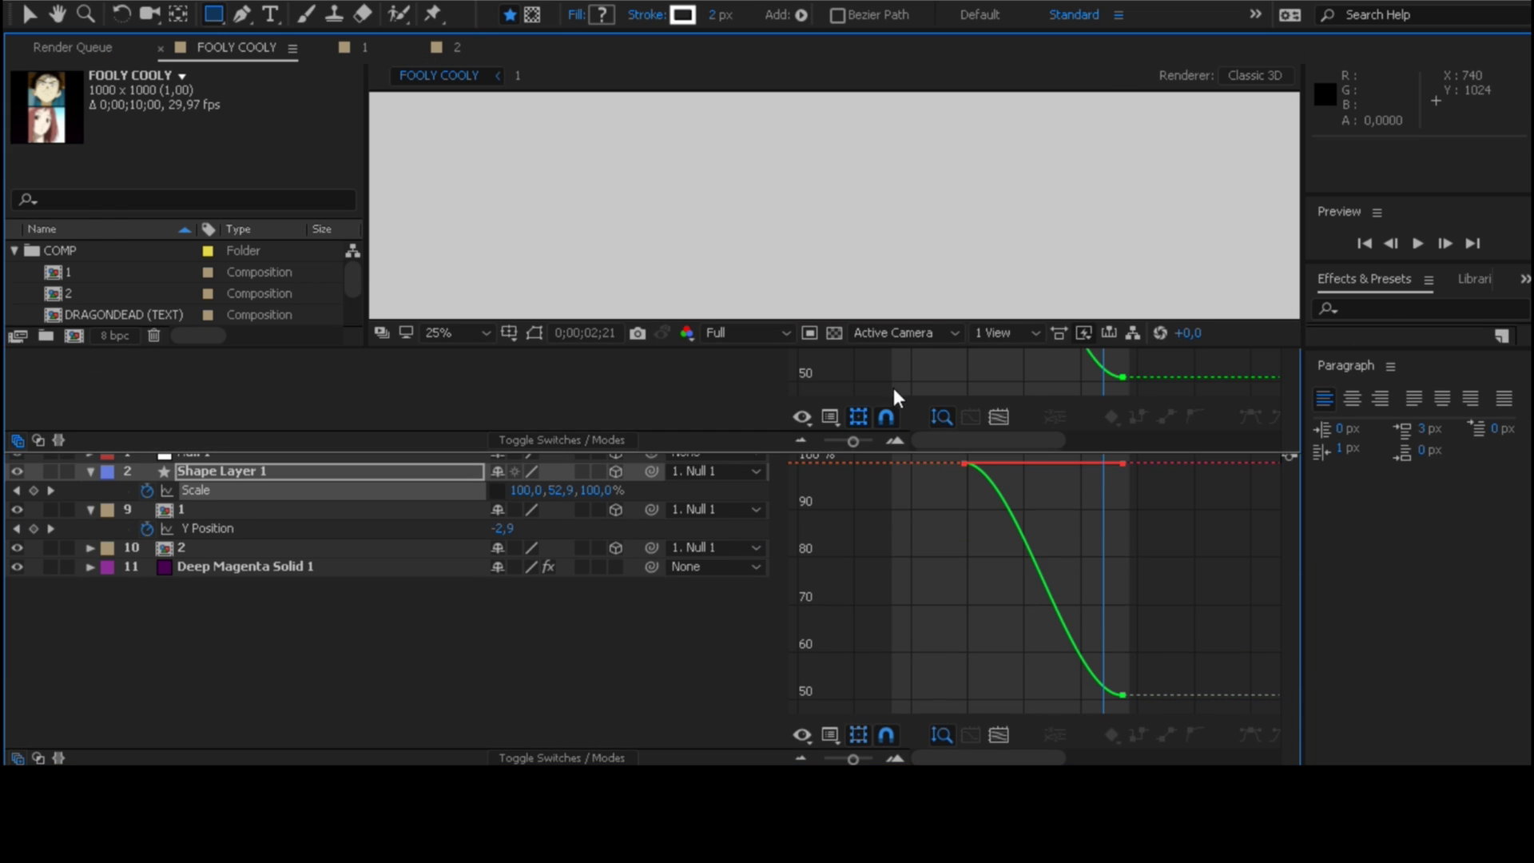
{"action": "key", "text": "grave"}
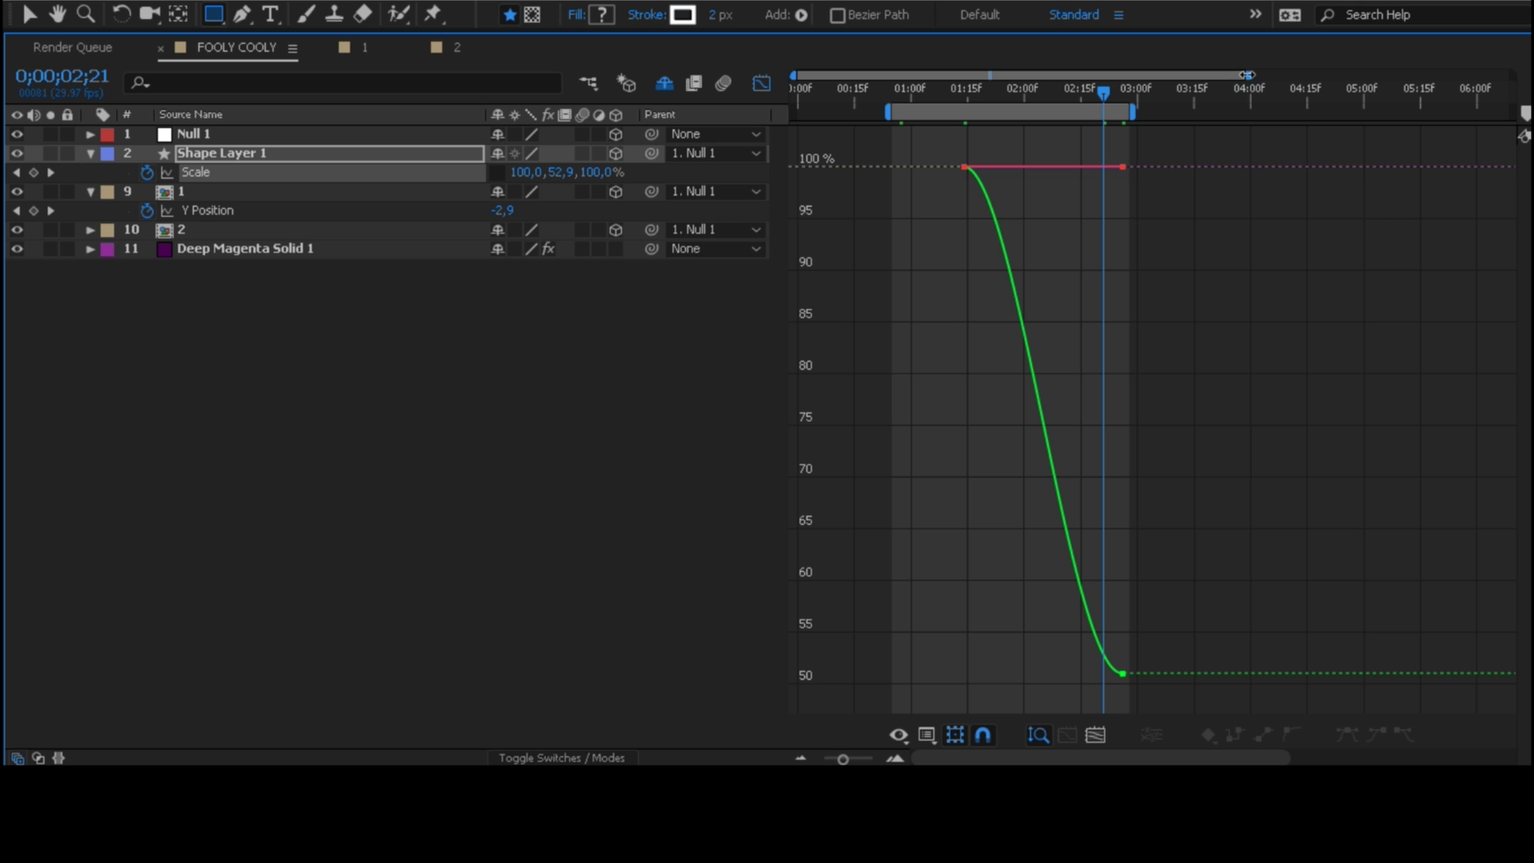
{"action": "mouse_move", "coordinate": [1246, 76]}
{"action": "left_mouse_down"}
{"action": "mouse_move", "coordinate": [954, 77]}
{"action": "mouse_move", "coordinate": [1096, 76]}
{"action": "left_mouse_up"}
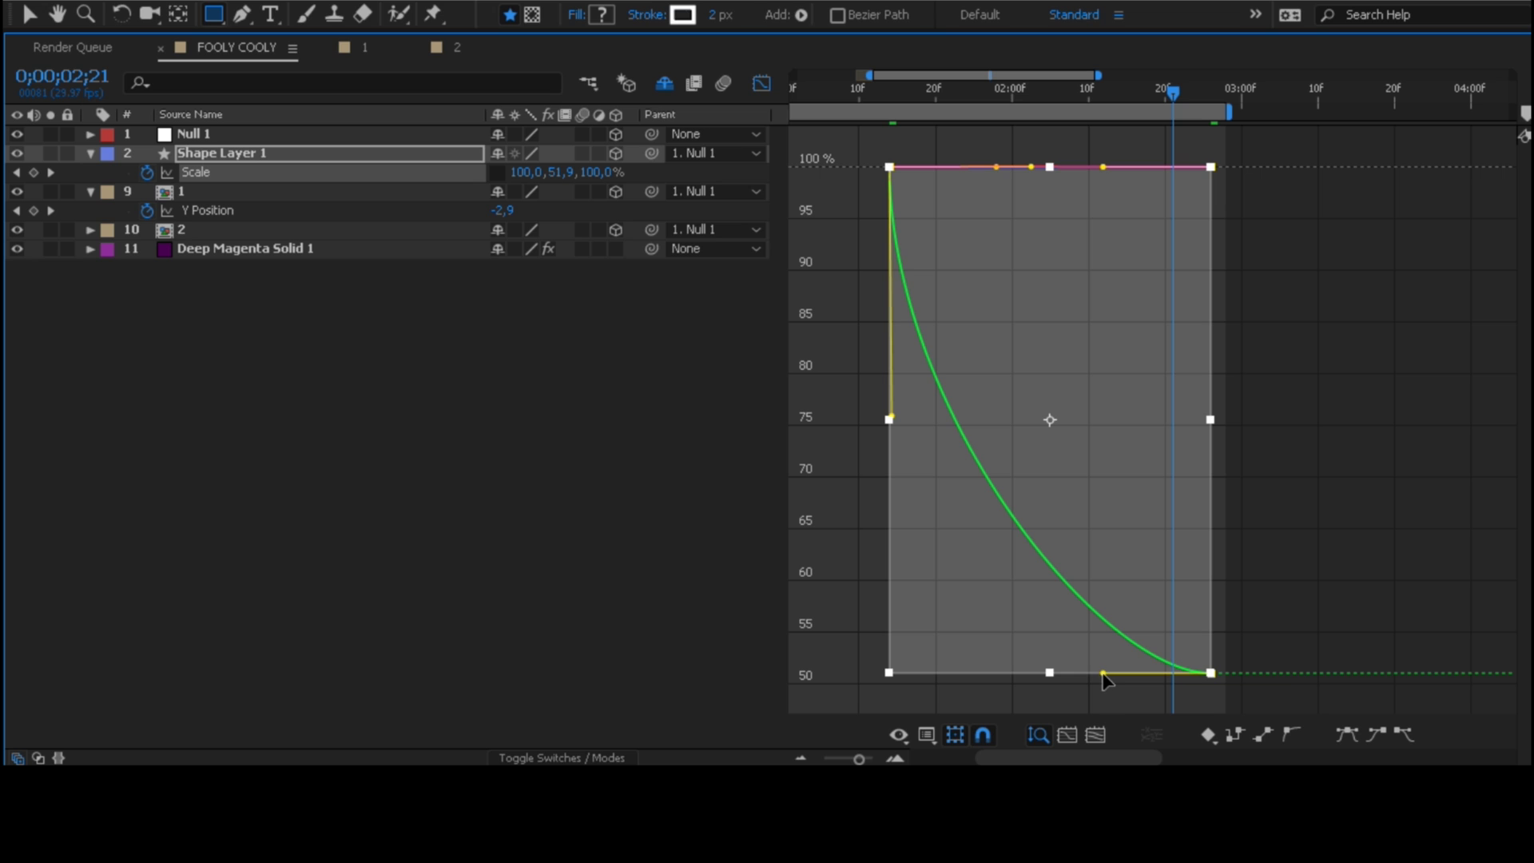
{"action": "left_click_drag", "start_coordinate": [1102, 673], "coordinate": [1052, 672]}
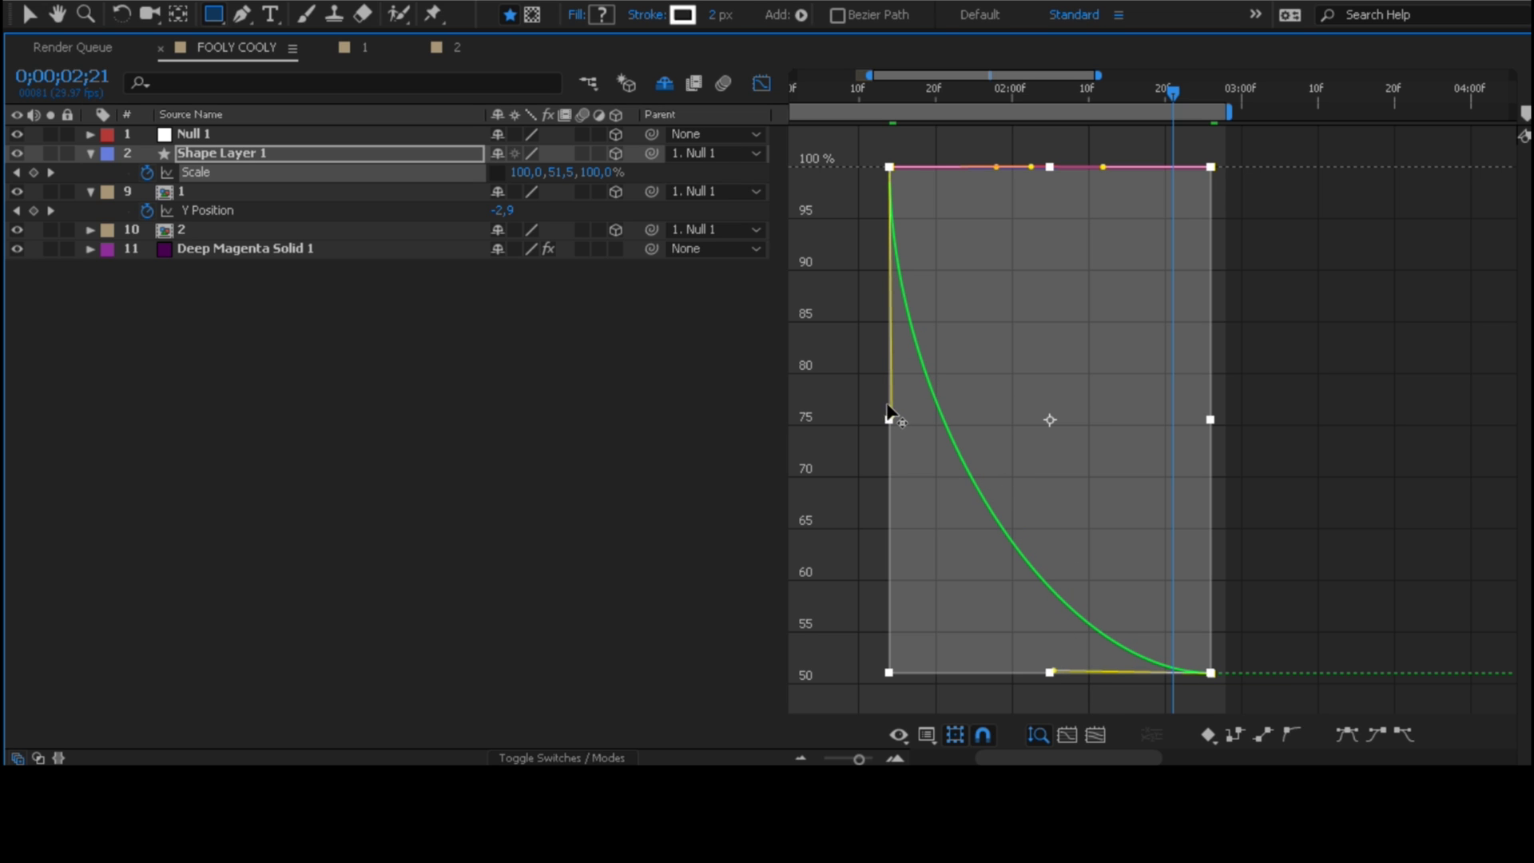
{"action": "left_click", "coordinate": [759, 87]}
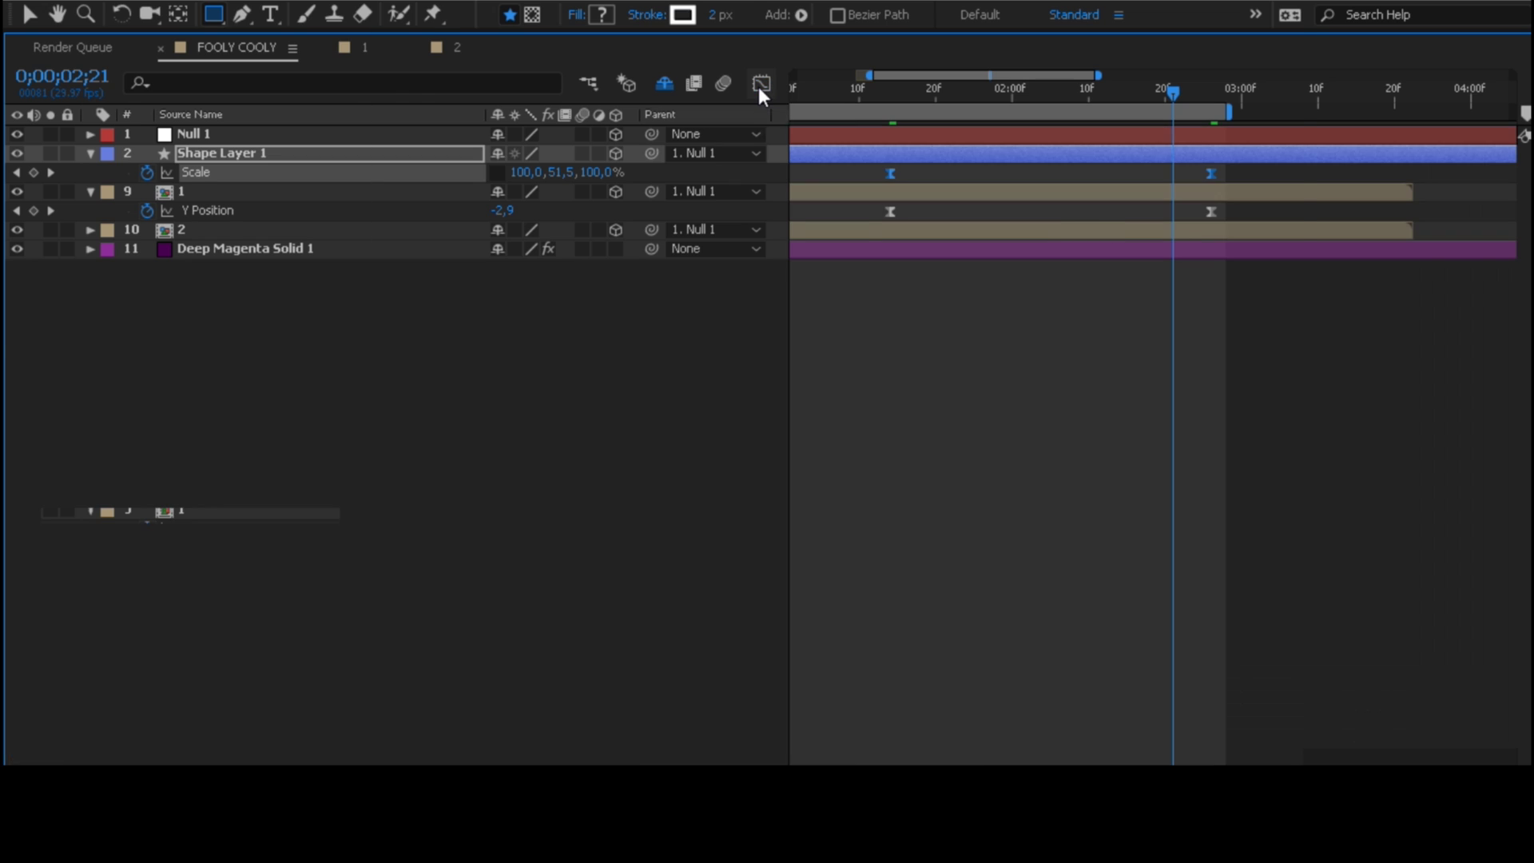
Step: Restore the full workspace, enlarge the viewer, and move the time to 0;00;00;25
{"action": "key", "text": "grave"}
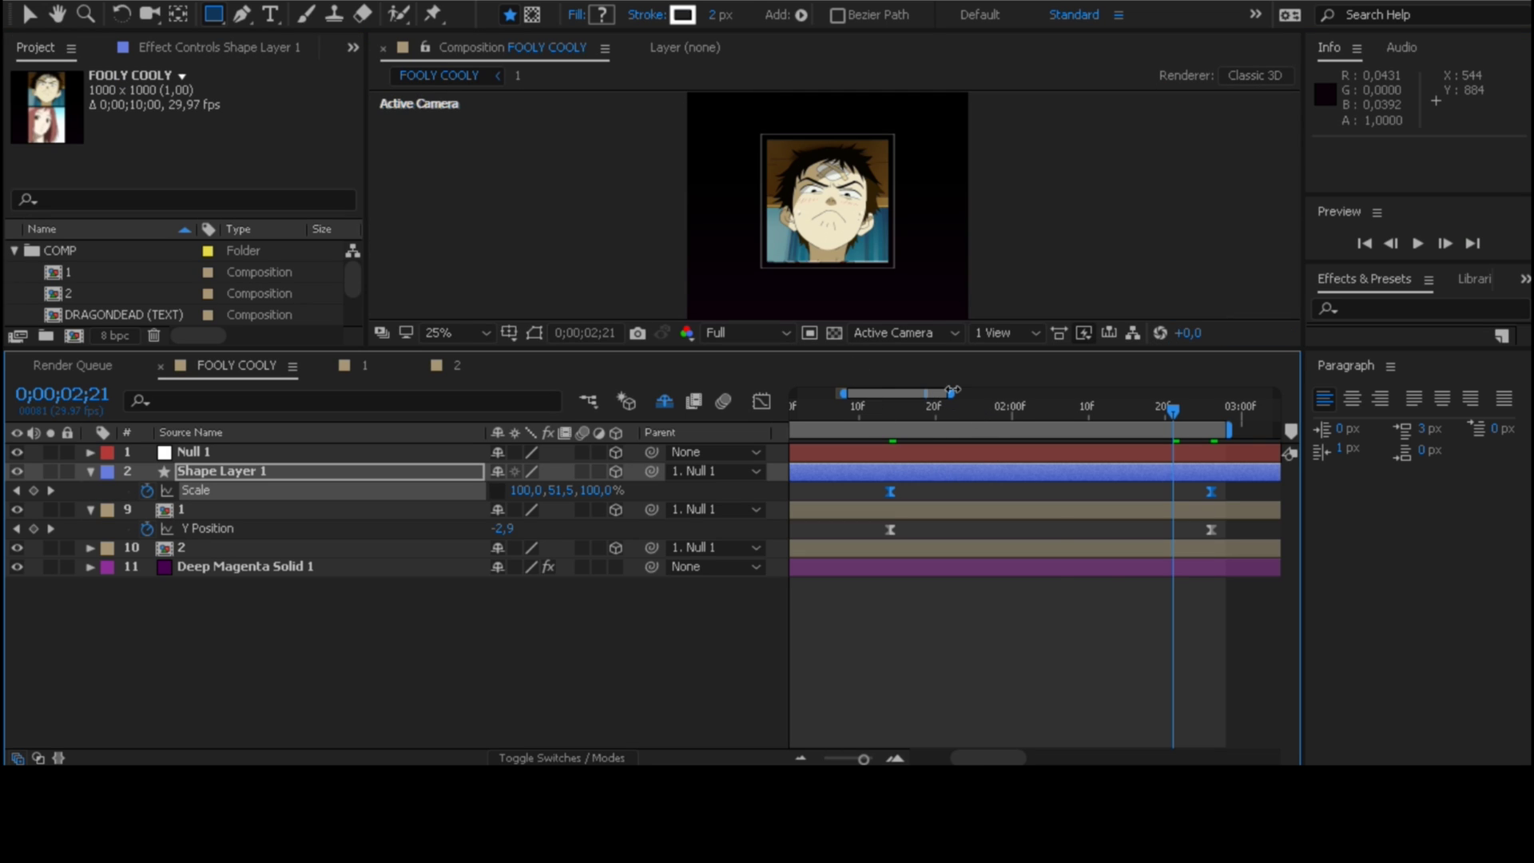
{"action": "left_click_drag", "start_coordinate": [952, 391], "coordinate": [1009, 429]}
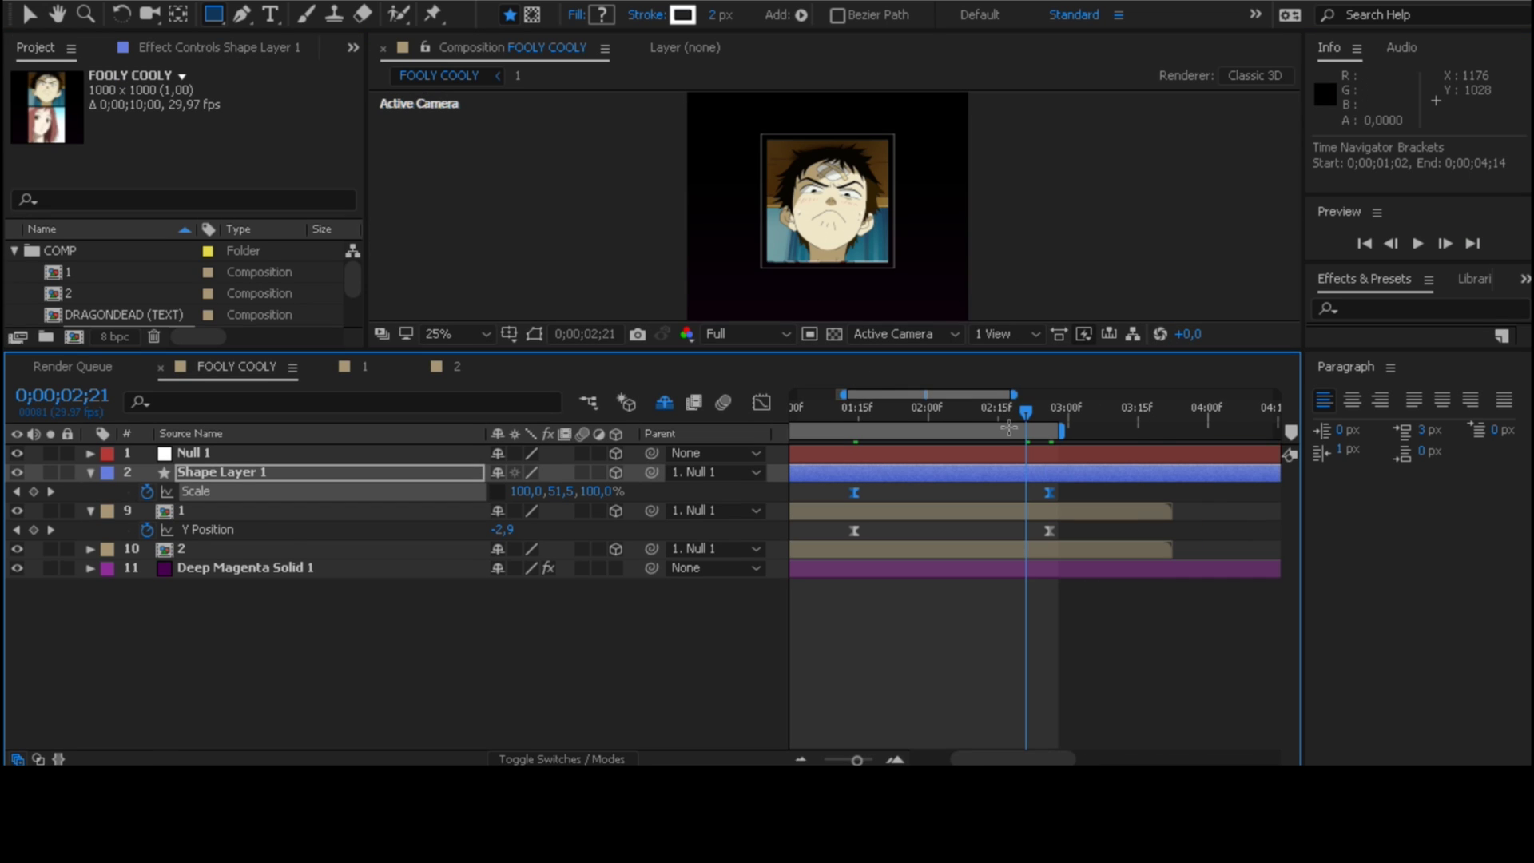
{"action": "mouse_move", "coordinate": [831, 352]}
{"action": "left_mouse_down"}
{"action": "mouse_move", "coordinate": [831, 479]}
{"action": "mouse_move", "coordinate": [802, 521]}
{"action": "left_mouse_up"}
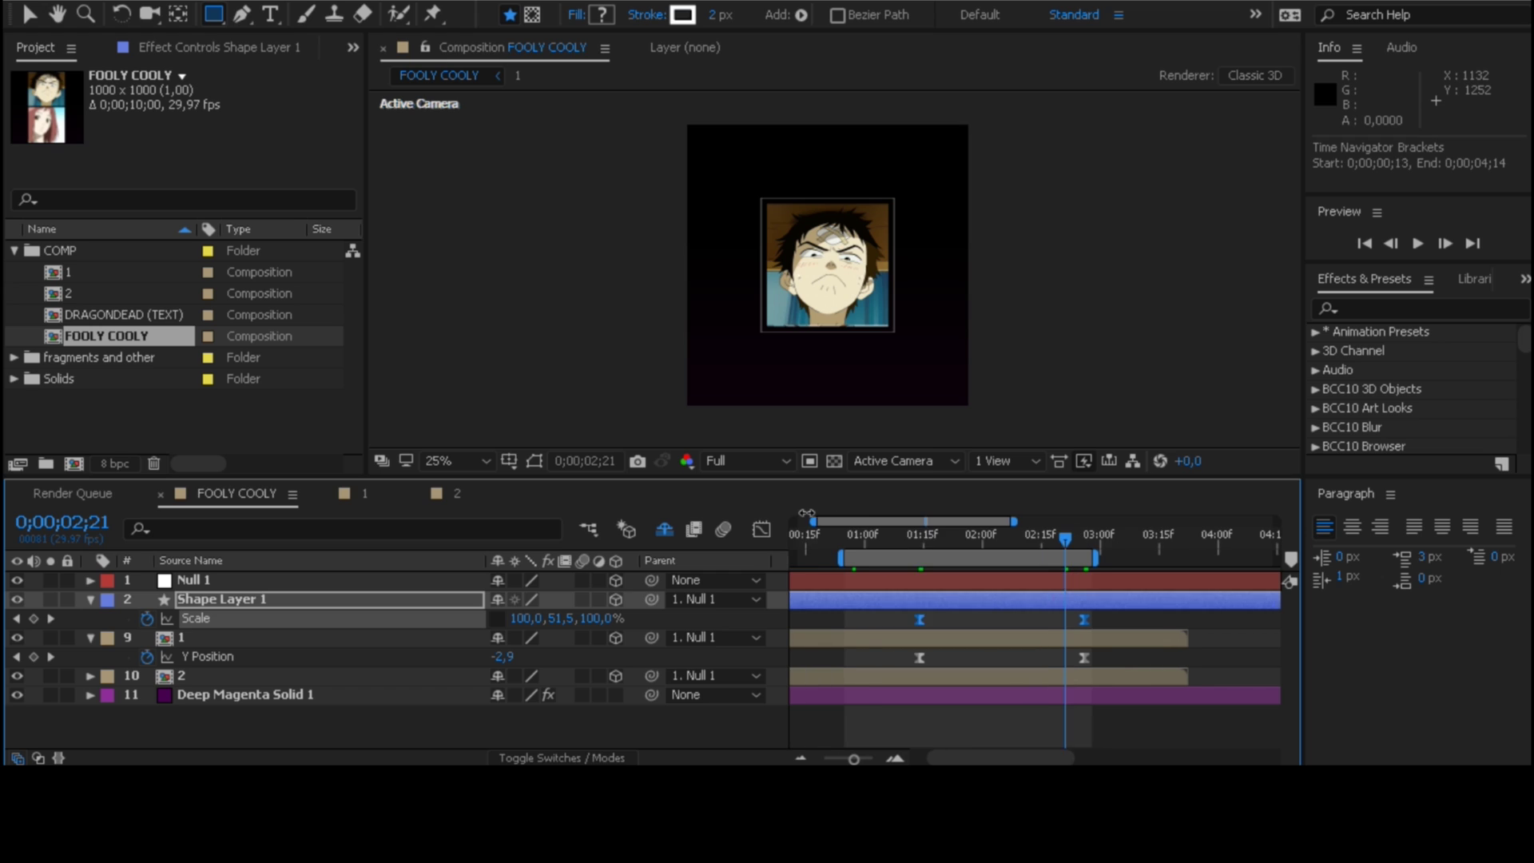
{"action": "left_click", "coordinate": [869, 534]}
{"action": "left_click", "coordinate": [698, 719]}
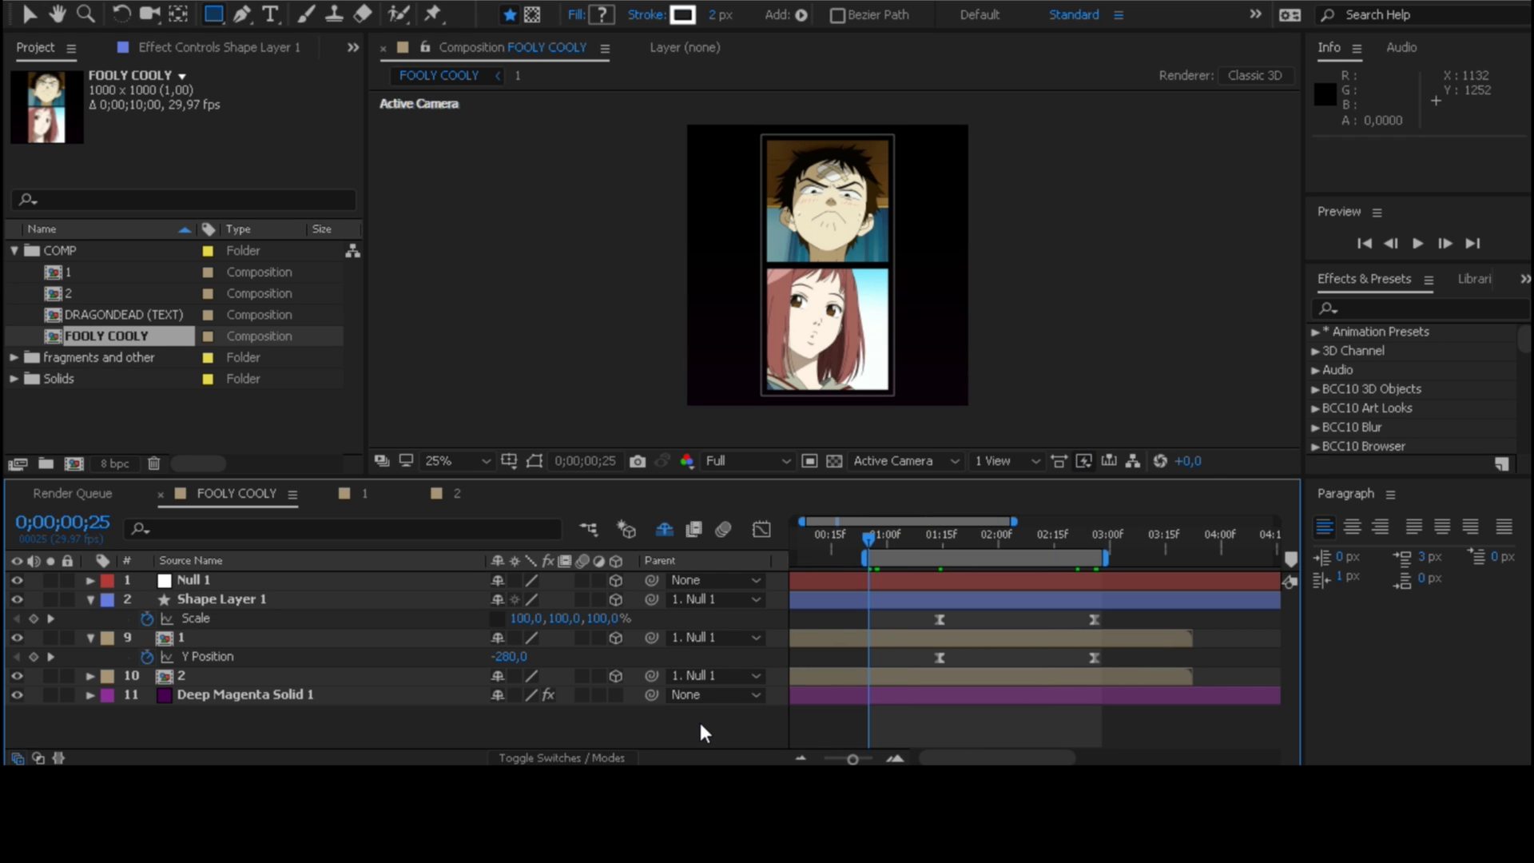
Step: Preview the squash animation and drag the work area start to 0;00;00;00
{"action": "key", "text": "space"}
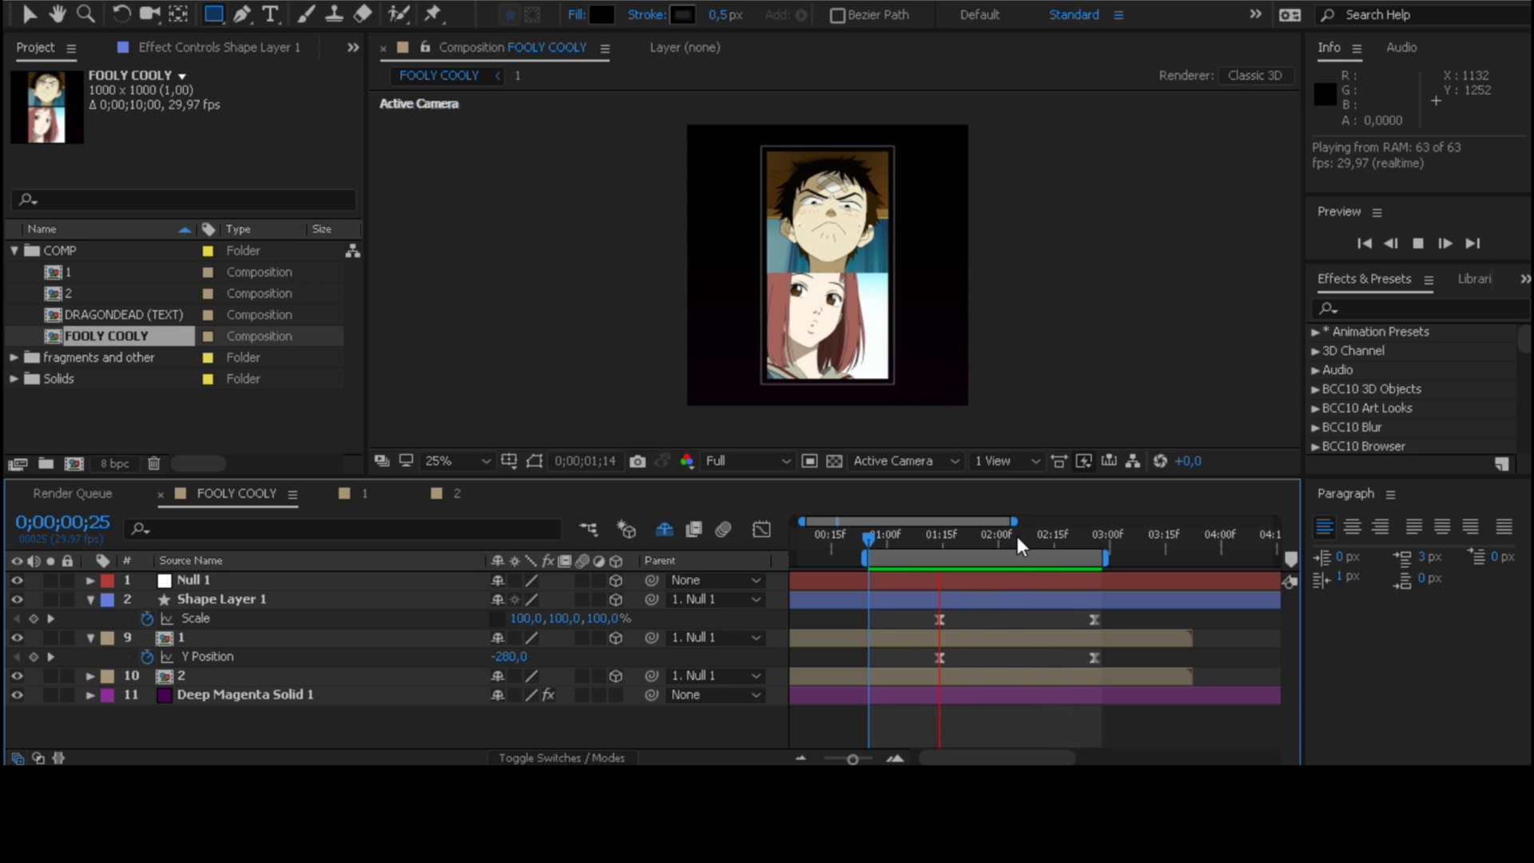
{"action": "left_click_drag", "start_coordinate": [1018, 535], "coordinate": [976, 534]}
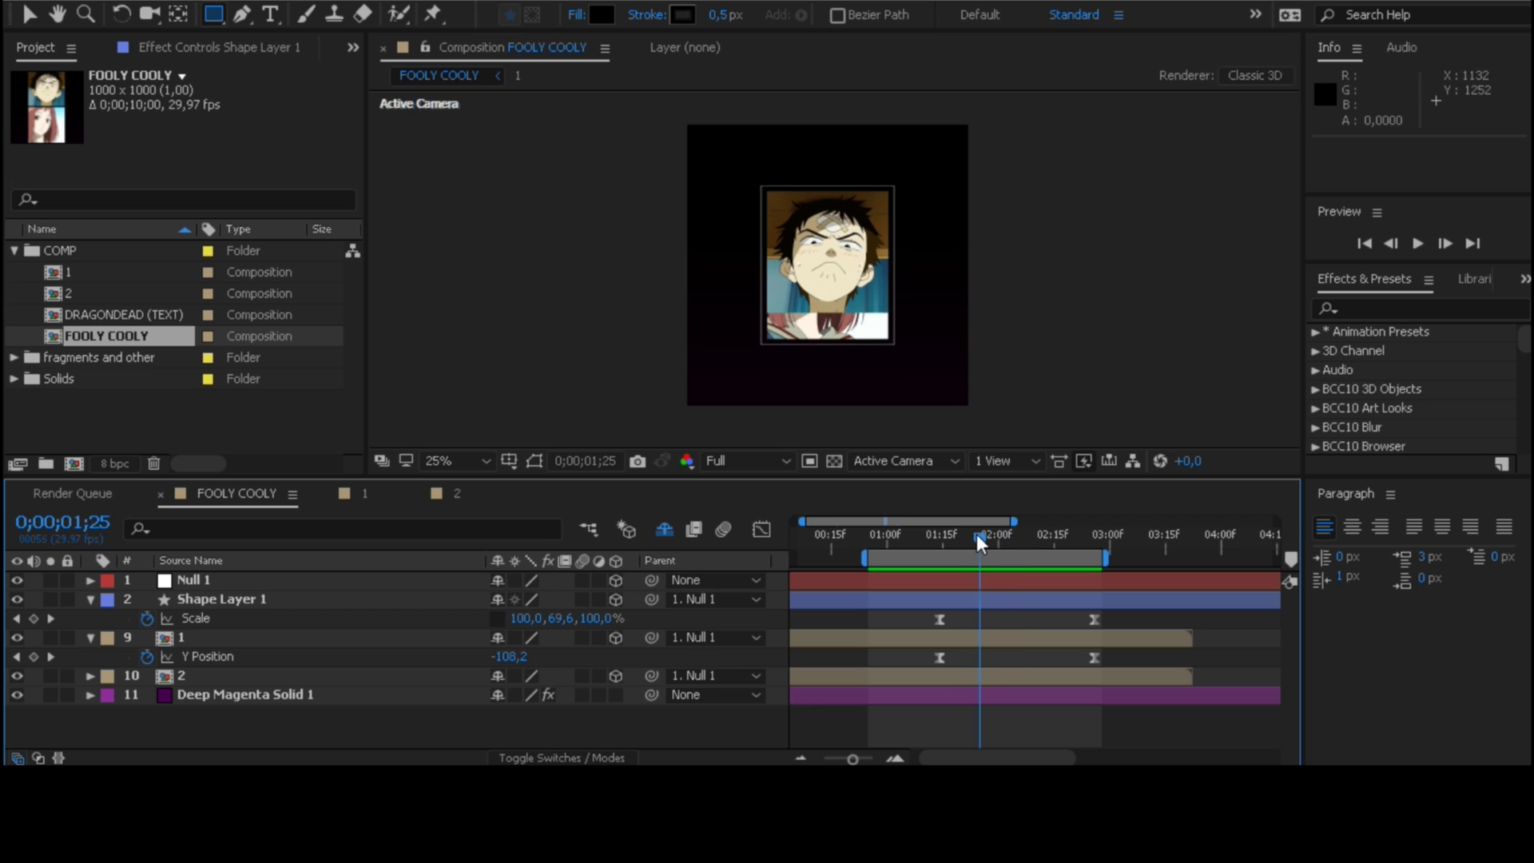
{"action": "left_click_drag", "start_coordinate": [802, 521], "coordinate": [792, 521]}
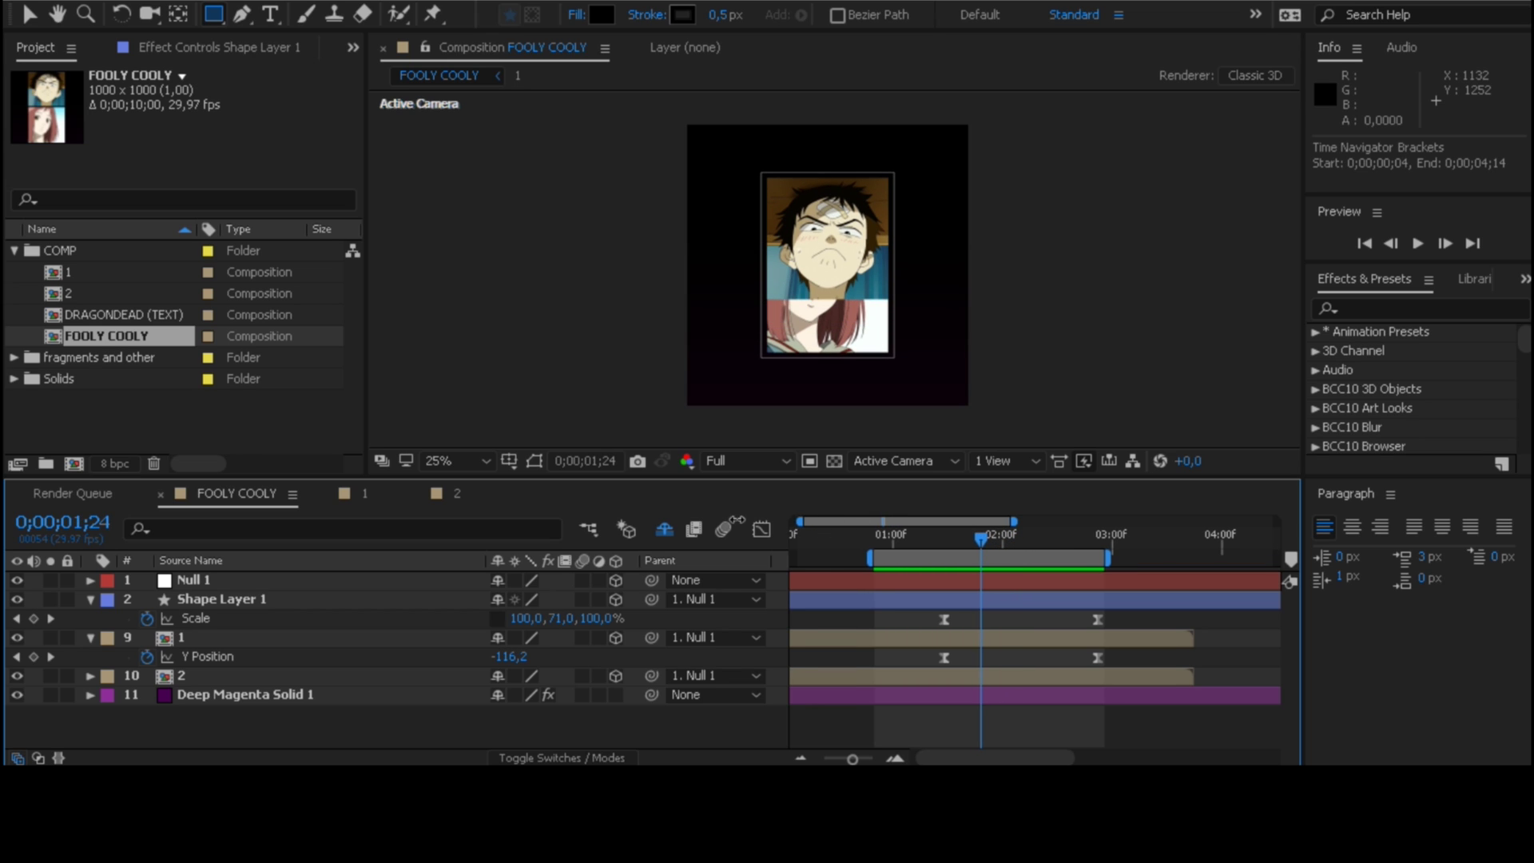
{"action": "left_click_drag", "start_coordinate": [874, 550], "coordinate": [754, 551]}
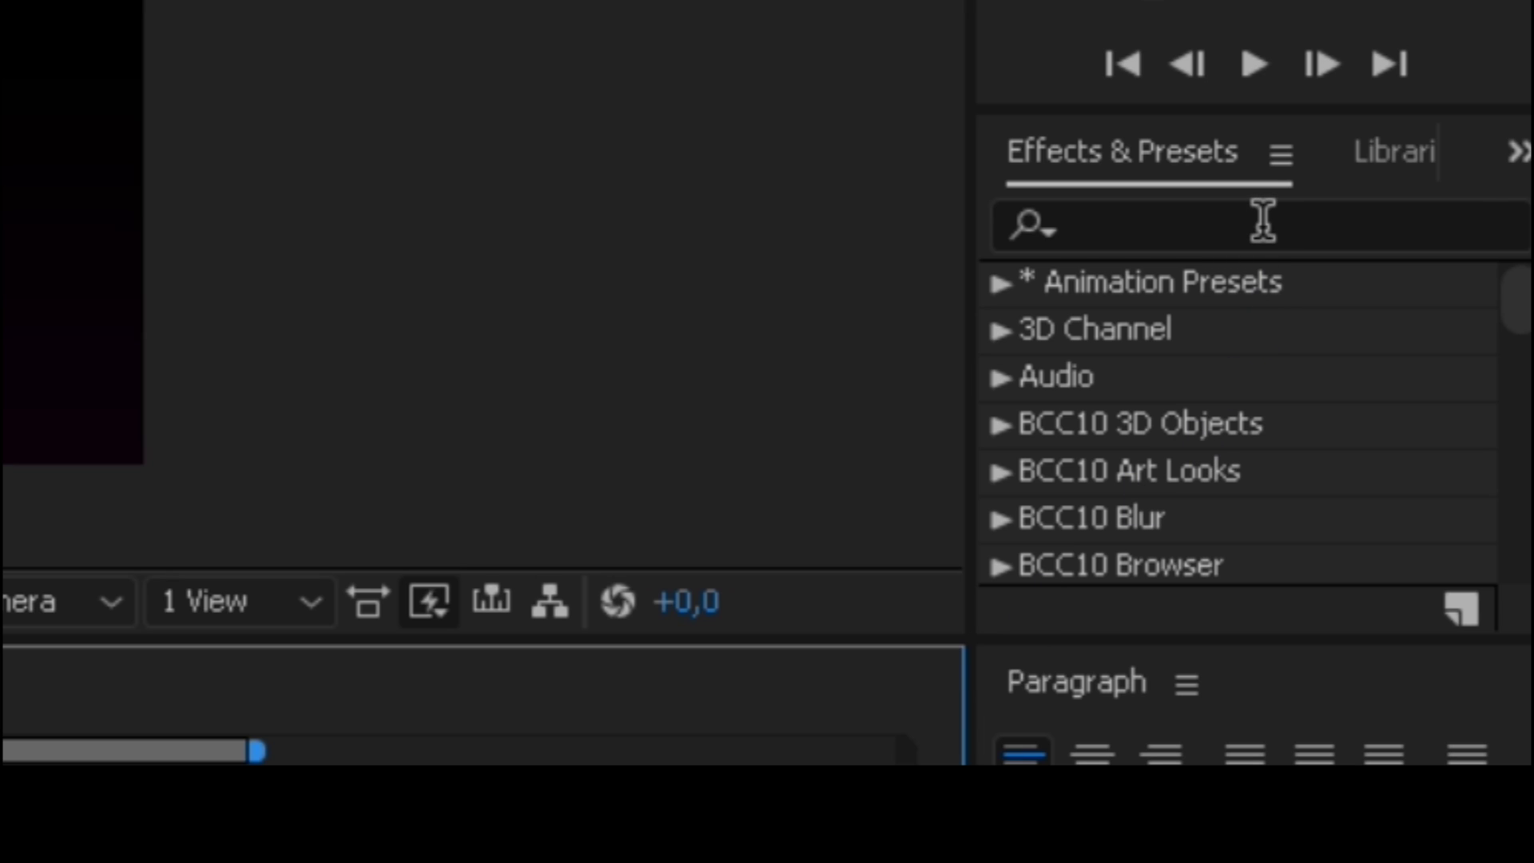
Step: Search Effects & Presets for s_spotlight and apply Sapphire S_SpotLight to Shape Layer 1
{"action": "left_click", "coordinate": [1420, 306]}
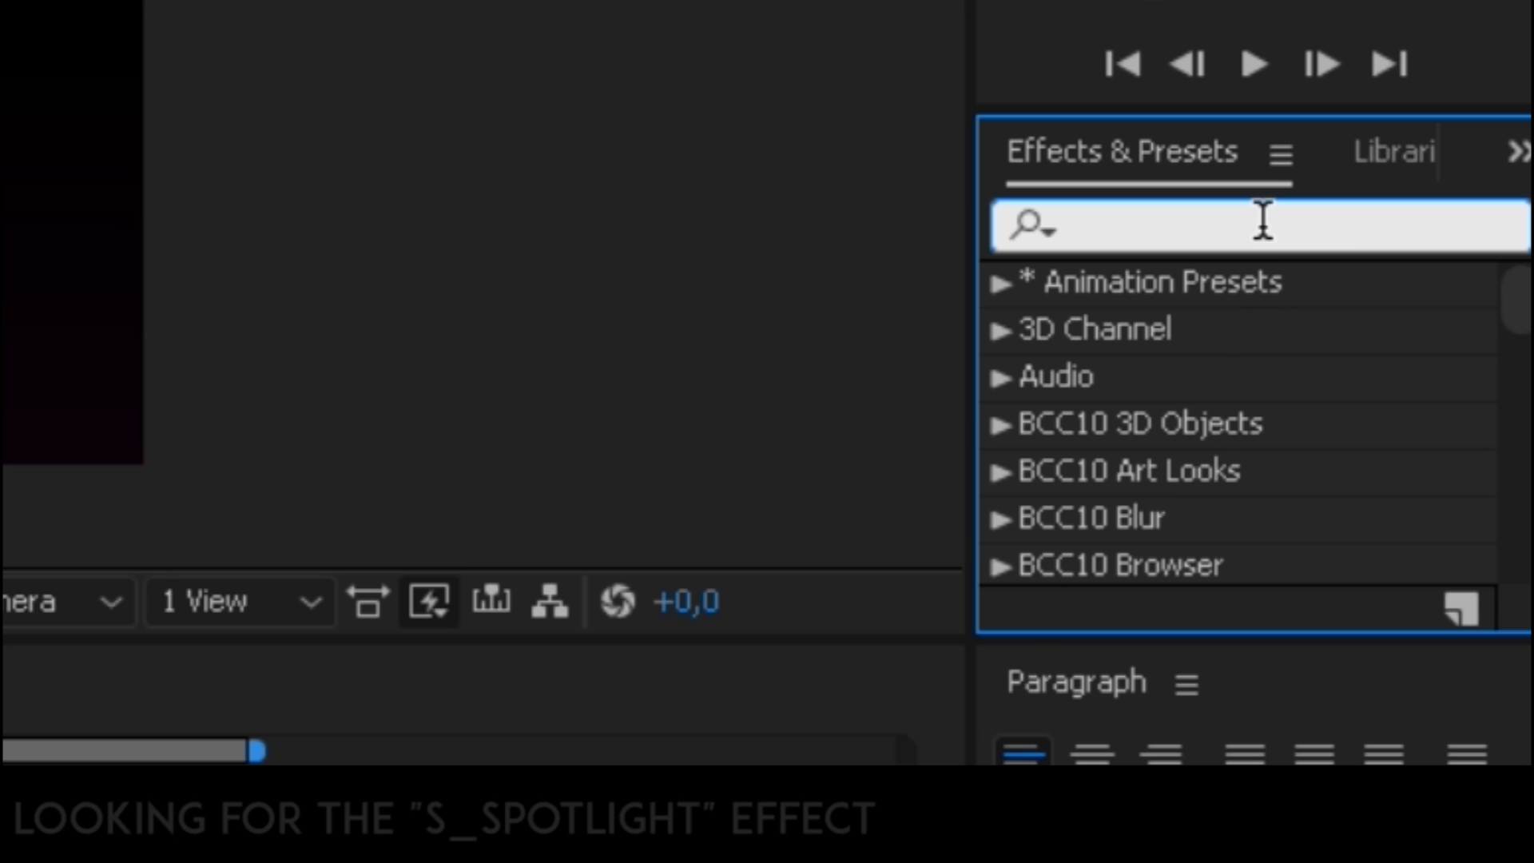
{"action": "type", "text": "s_spo"}
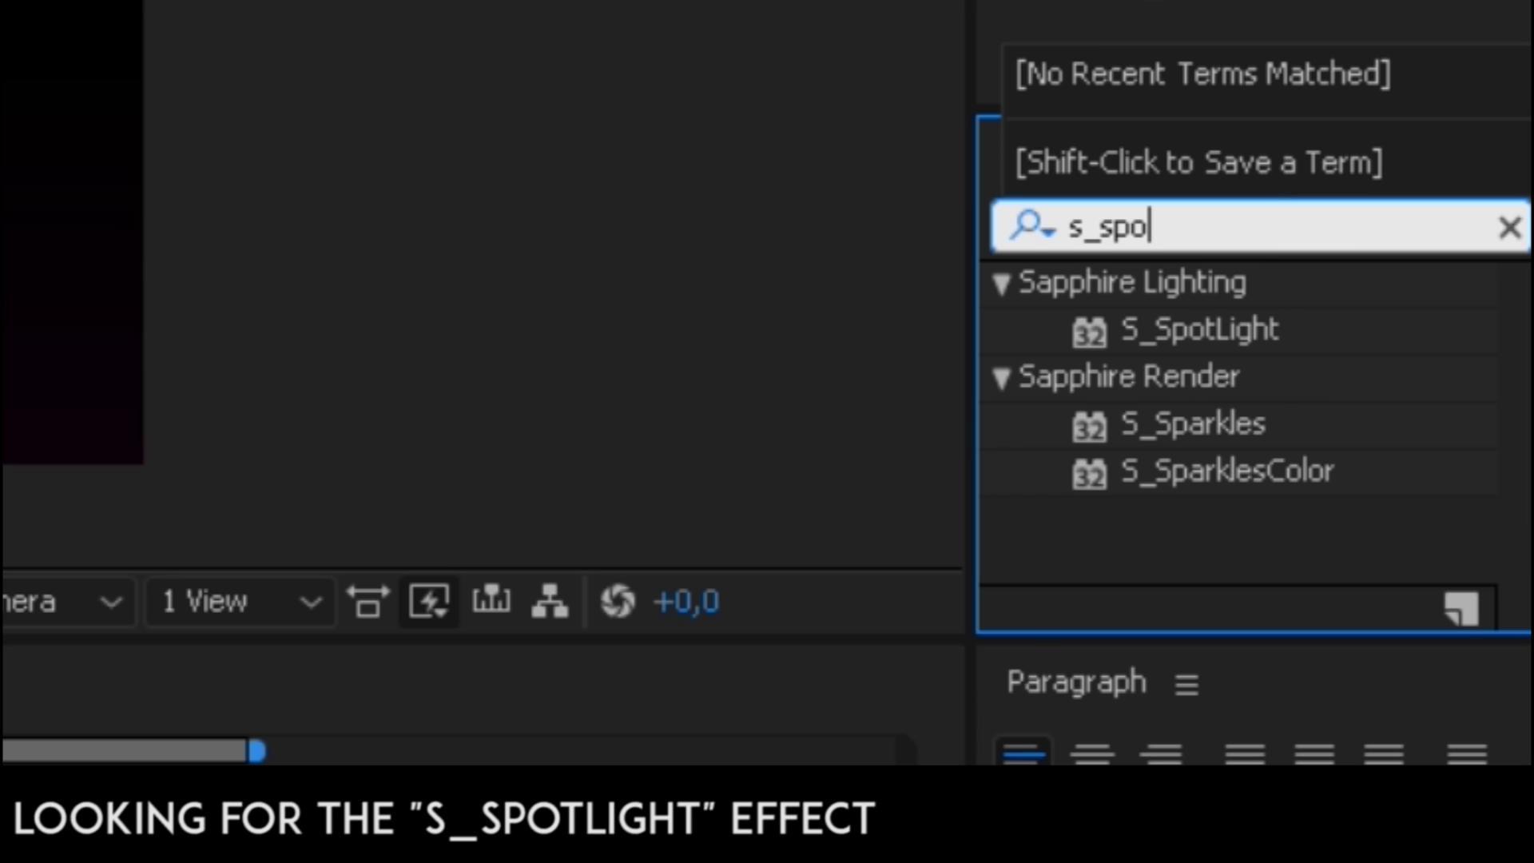
{"action": "type", "text": "tlig"}
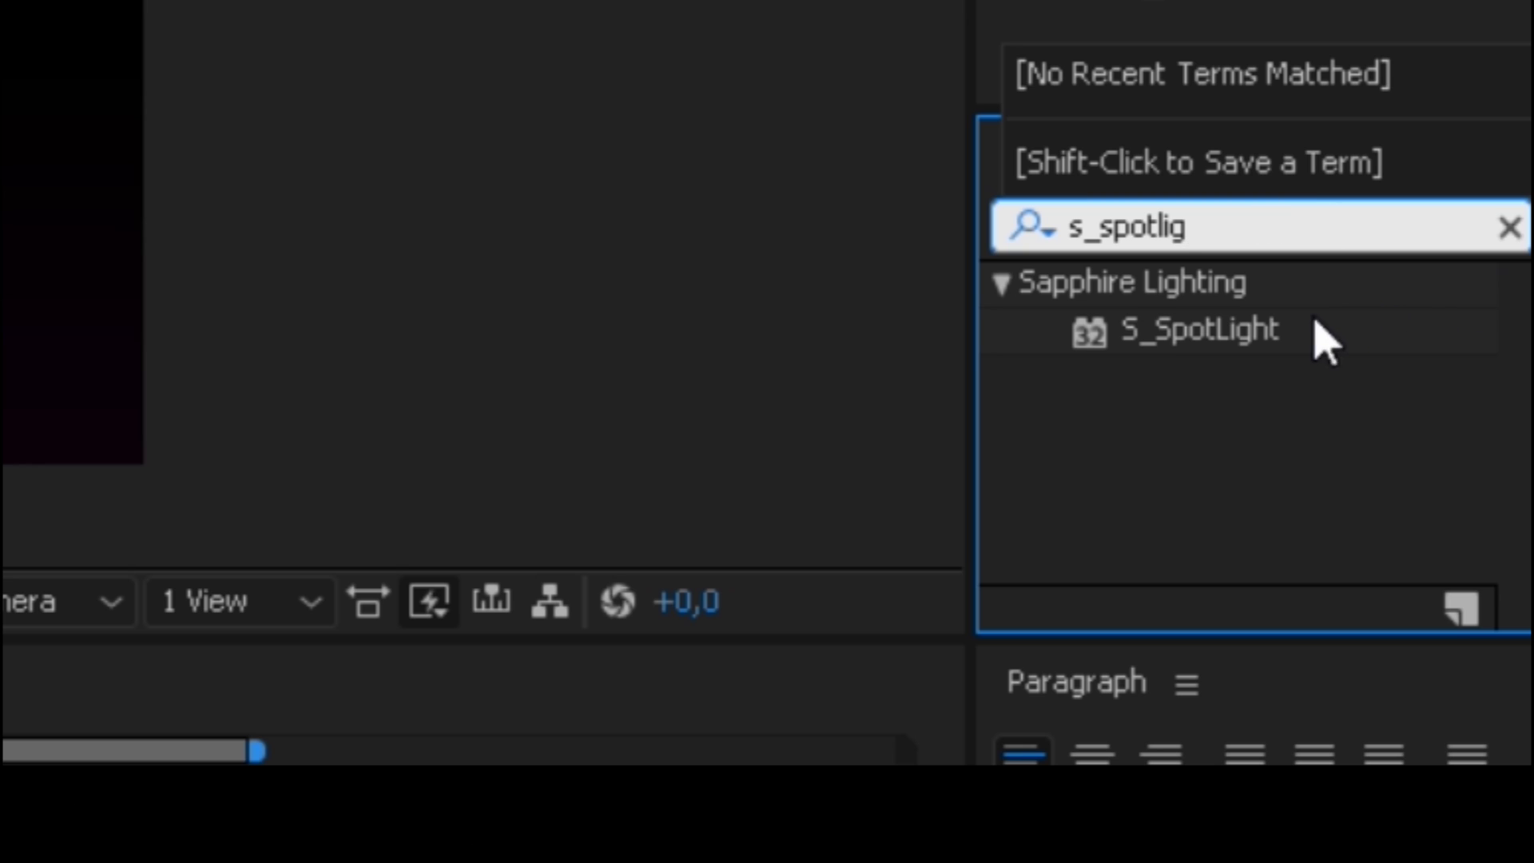
{"action": "left_click_drag", "start_coordinate": [1314, 324], "coordinate": [1060, 613]}
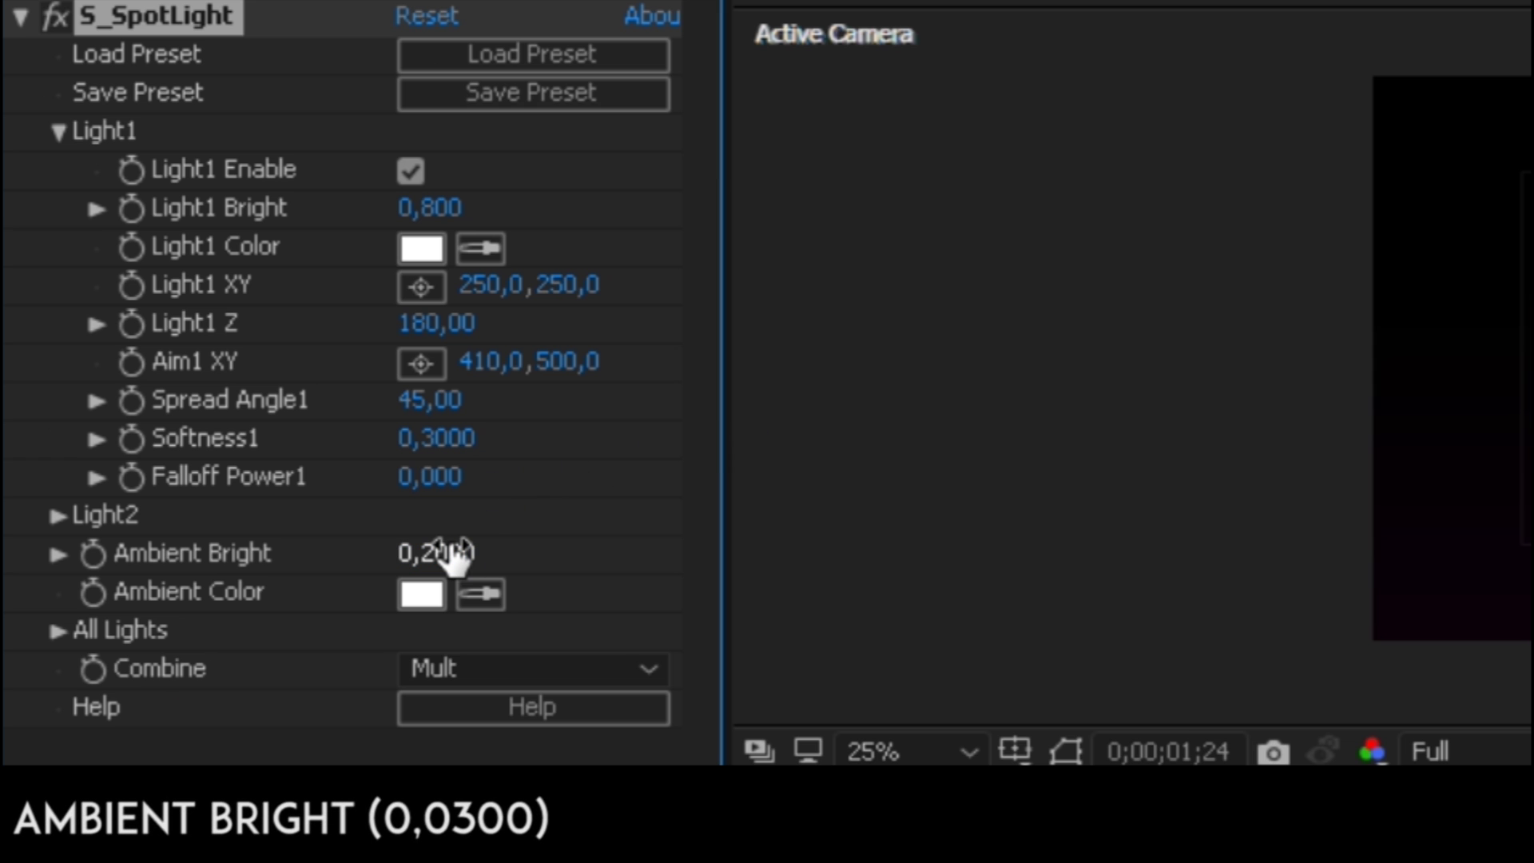
Step: Set S_SpotLight's Ambient Bright to 0,0300 and return to the first frame
{"action": "left_click", "coordinate": [224, 362]}
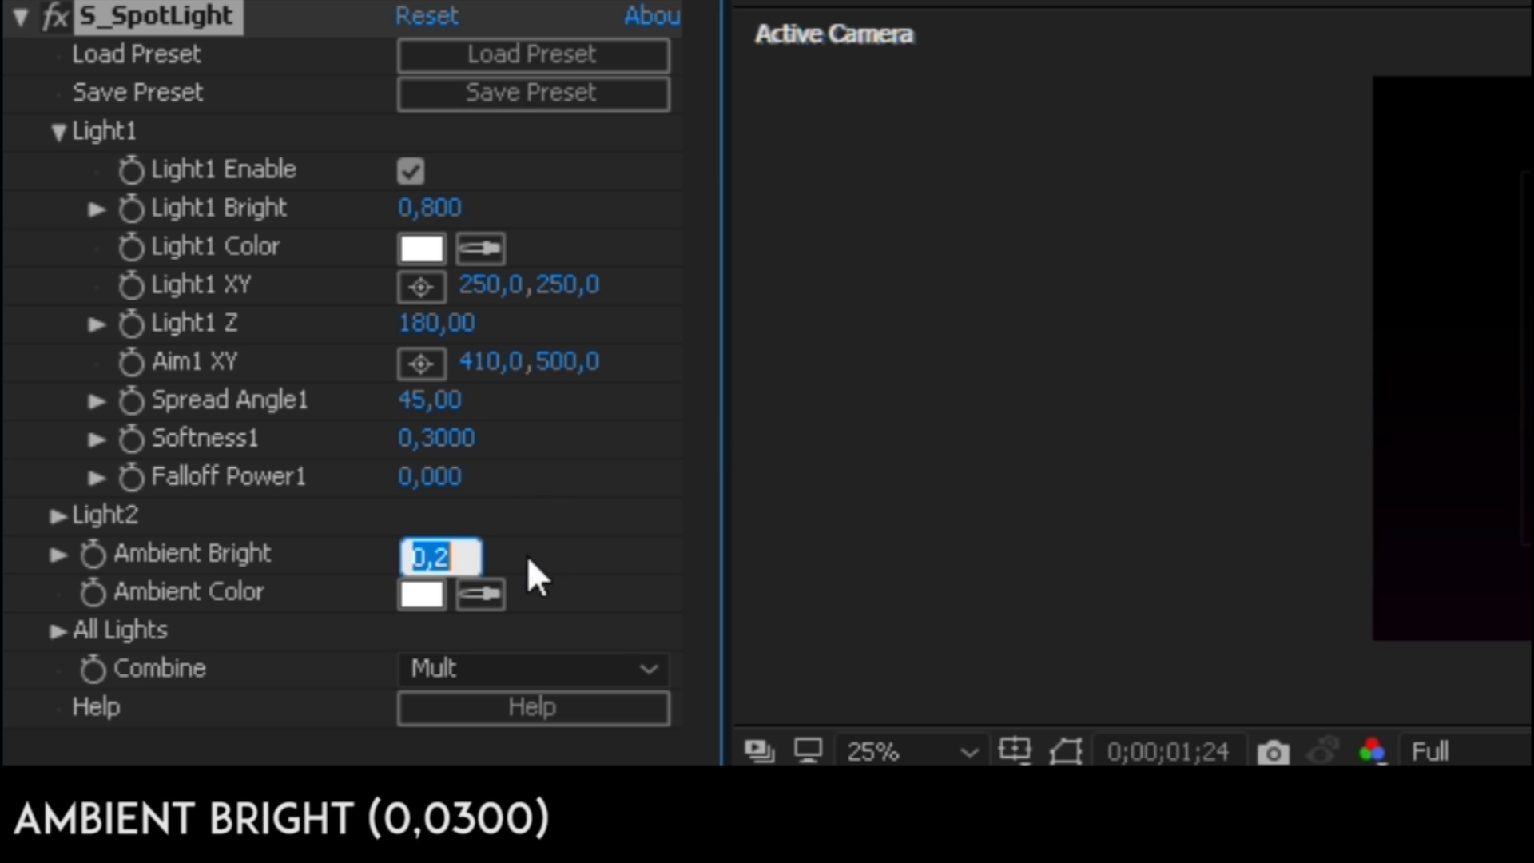
{"action": "type", "text": "0.0300"}
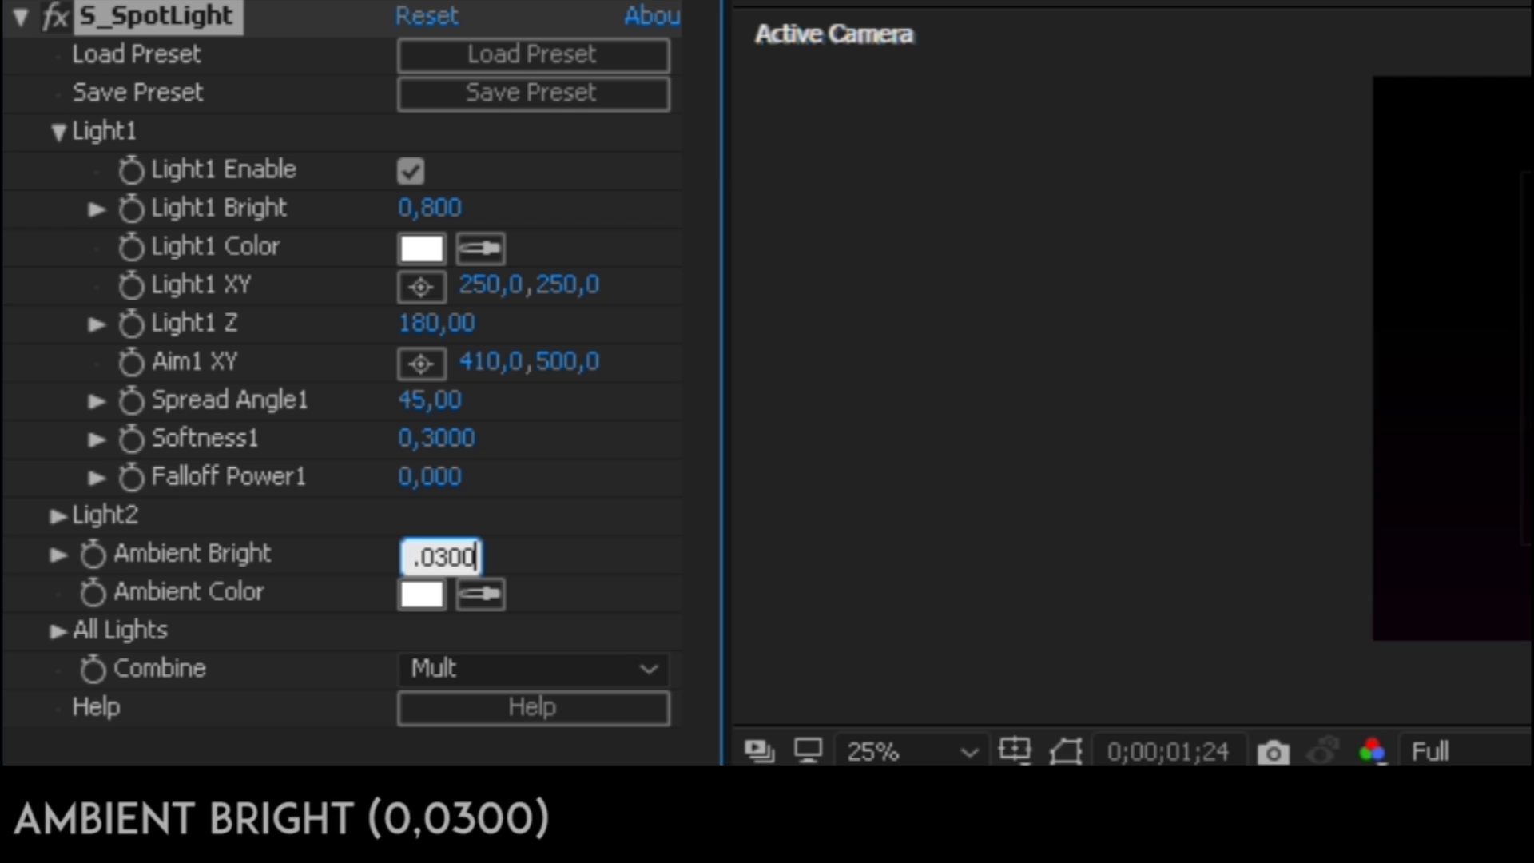
{"action": "key", "text": "Return"}
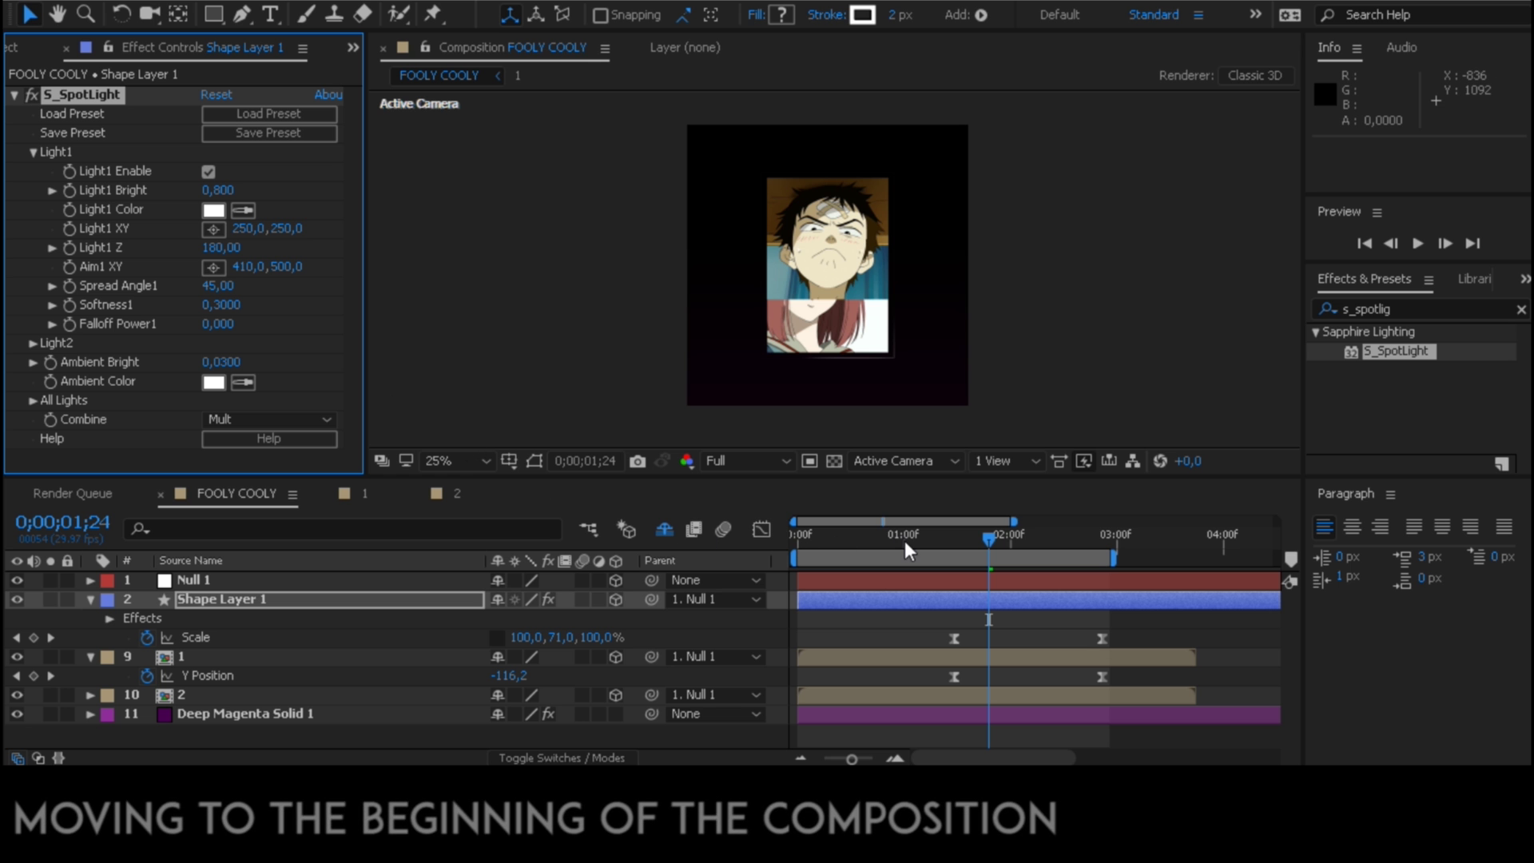
{"action": "left_click_drag", "start_coordinate": [904, 540], "coordinate": [743, 532]}
{"action": "key", "text": "Home"}
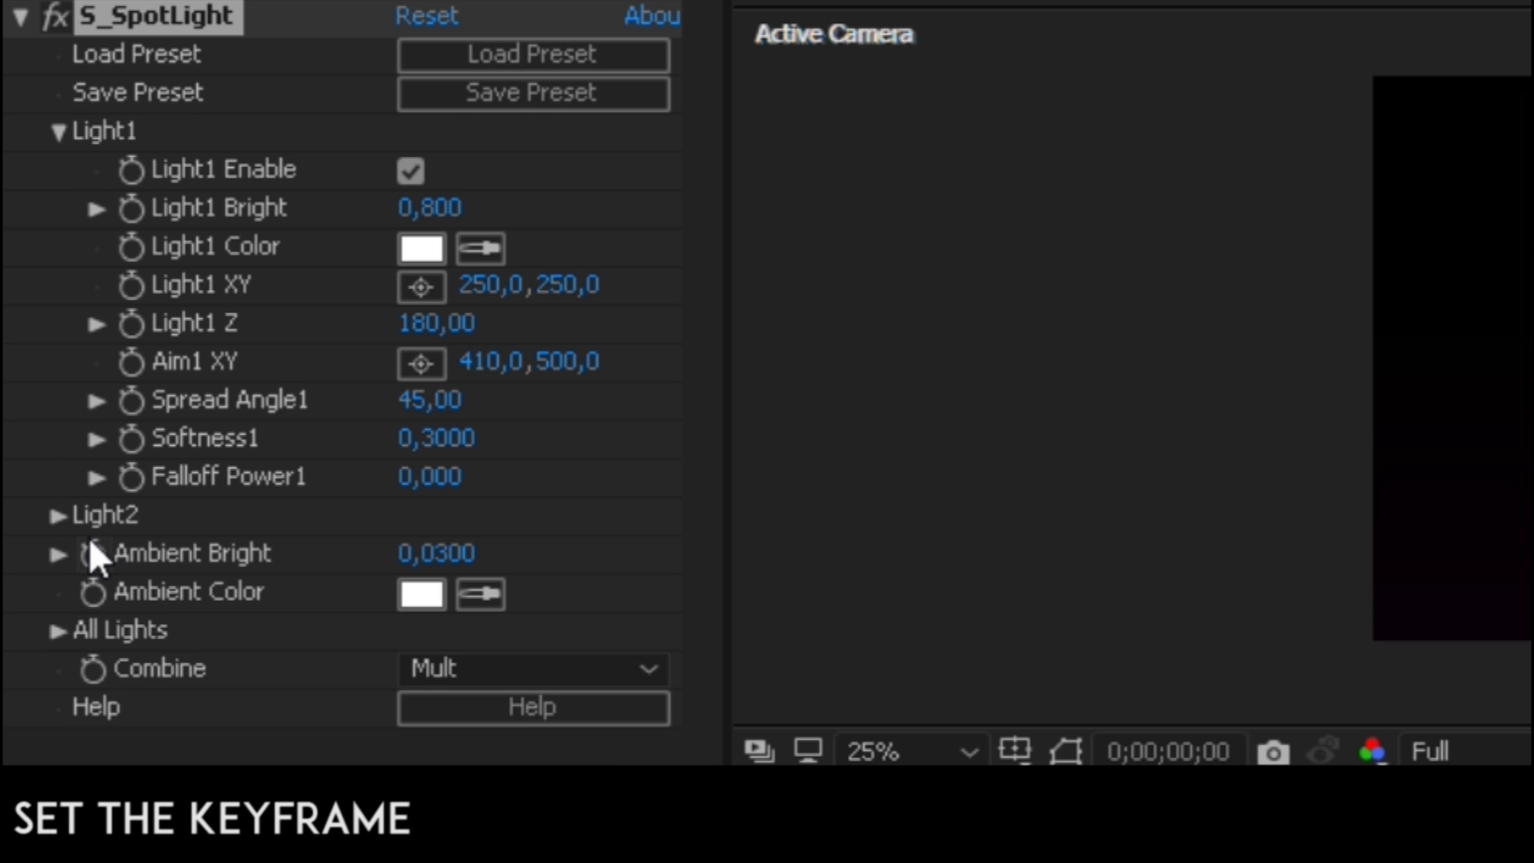
Step: Start an Ambient Bright keyframe at frame 0, then advance the time to 0;00;03;18
{"action": "left_click", "coordinate": [90, 542]}
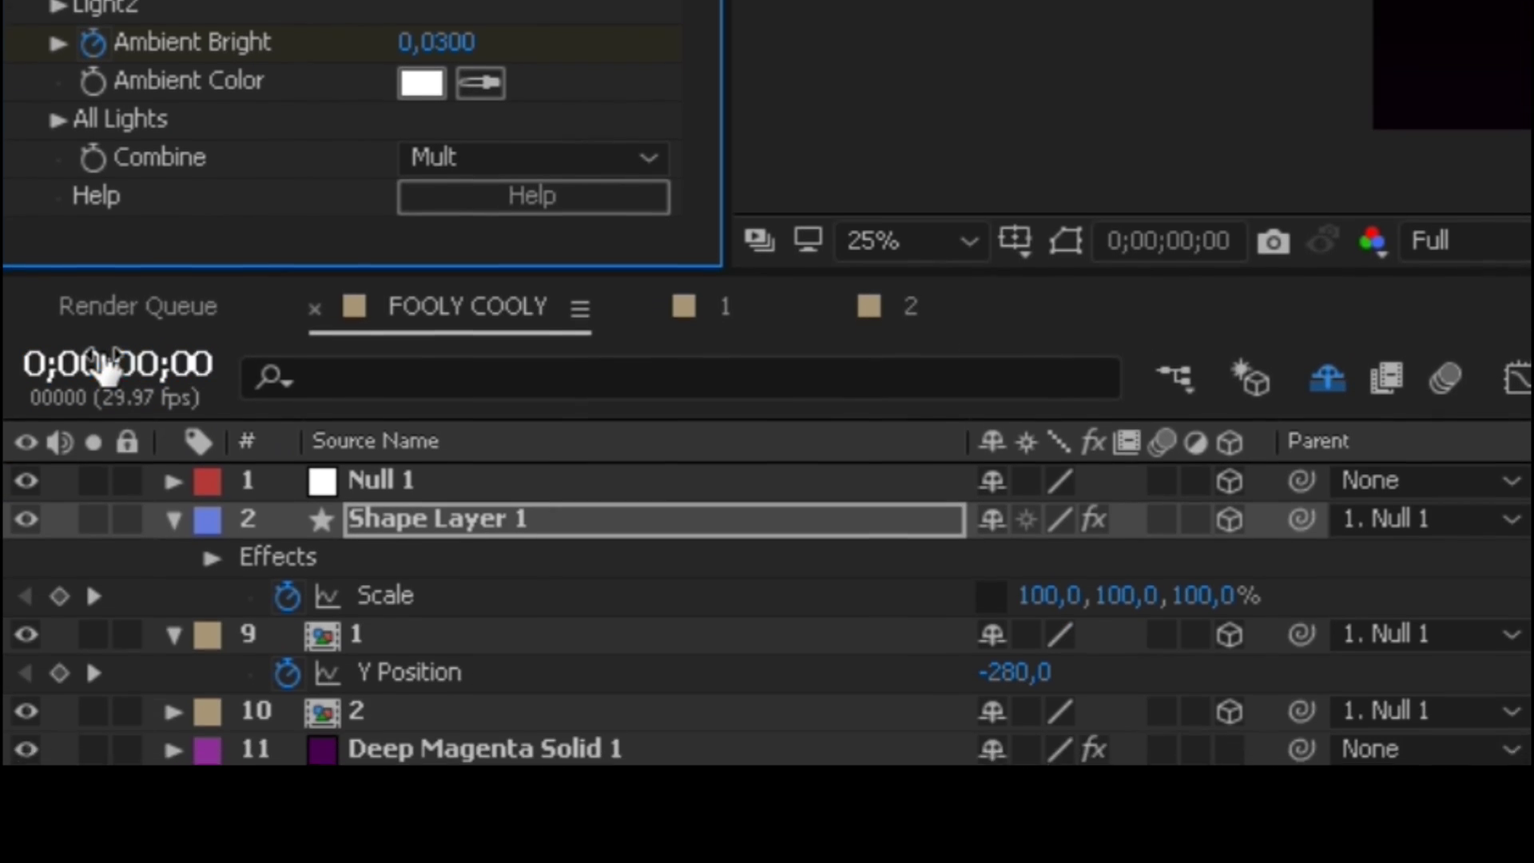
{"action": "left_click", "coordinate": [119, 670]}
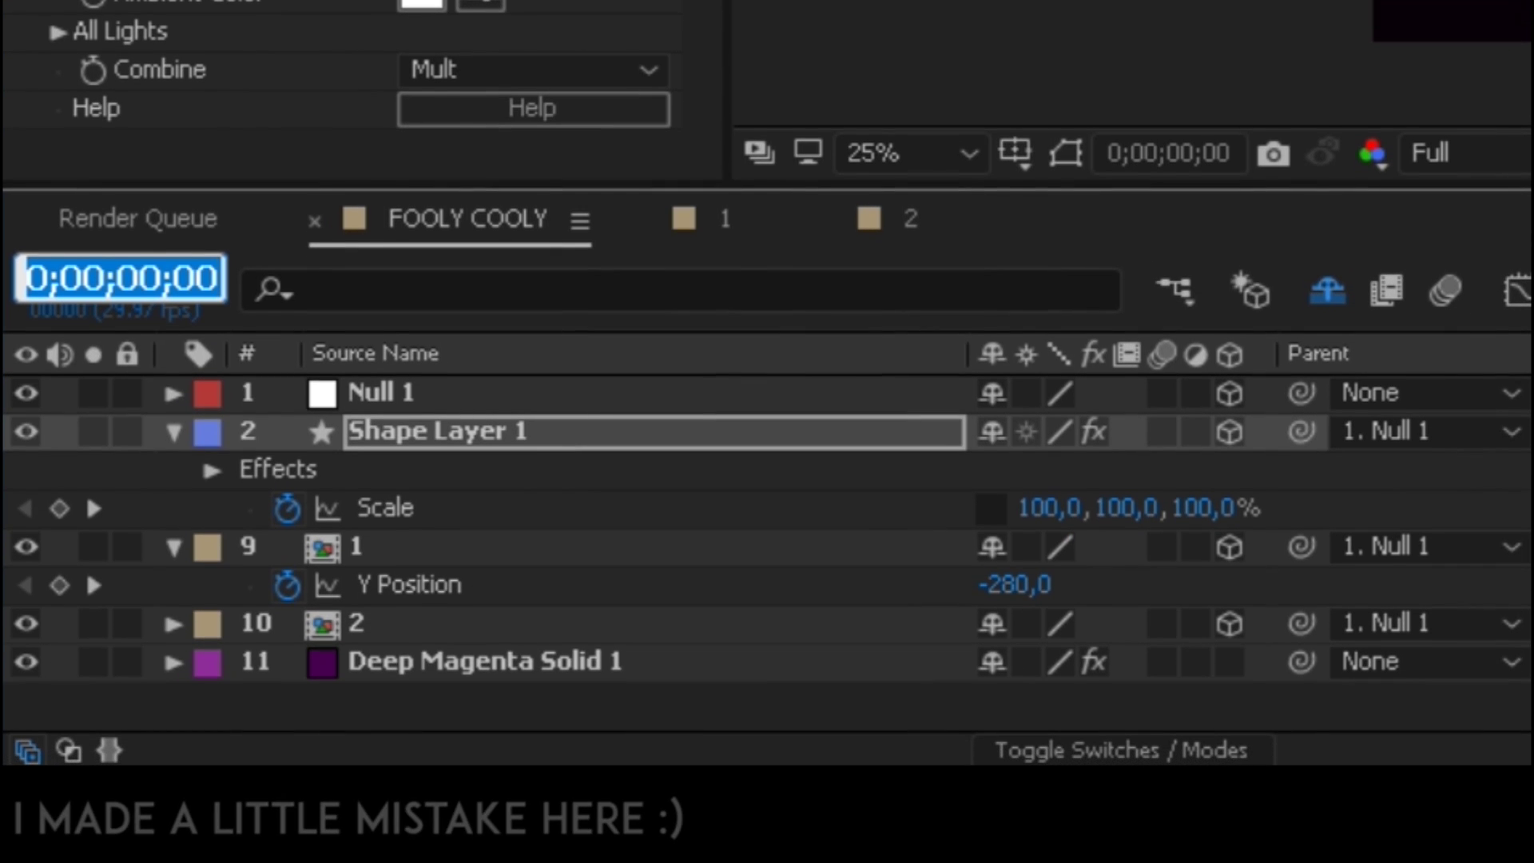
{"action": "type", "text": "+108"}
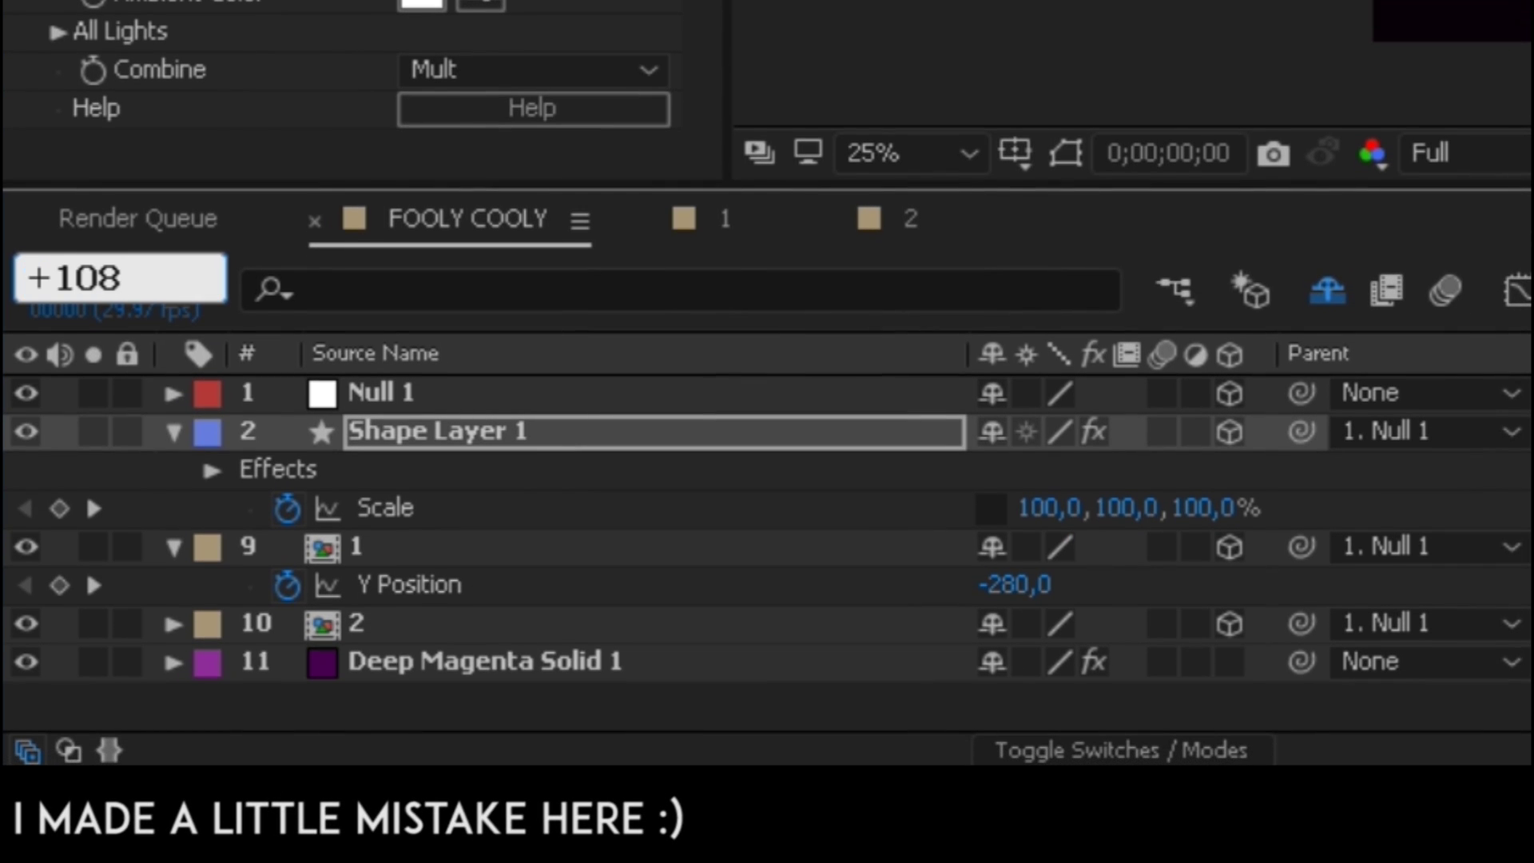
{"action": "key", "text": "Return"}
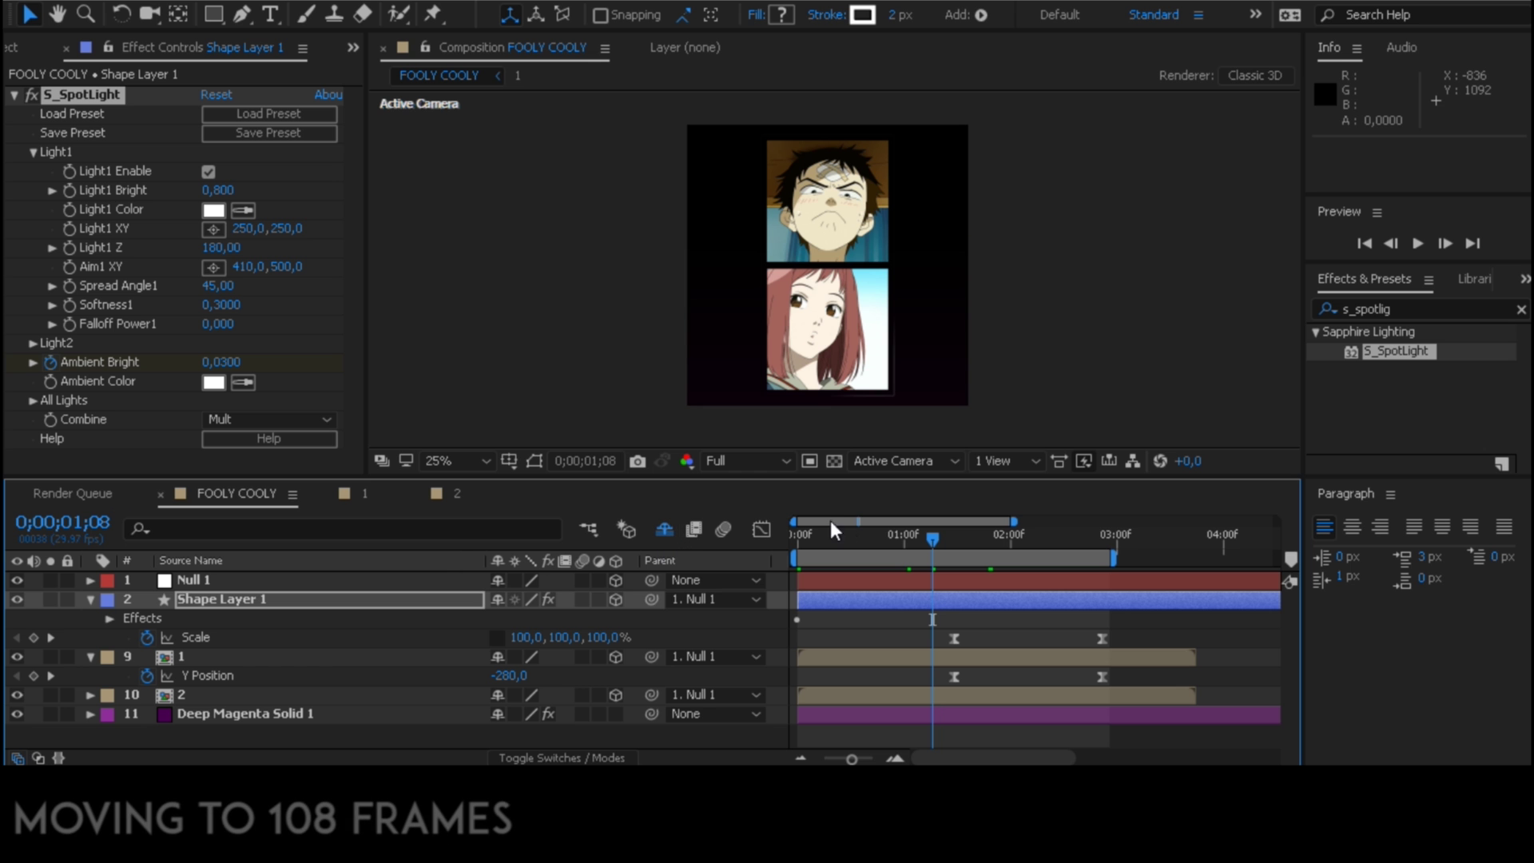
{"action": "left_click_drag", "start_coordinate": [930, 535], "coordinate": [1178, 537]}
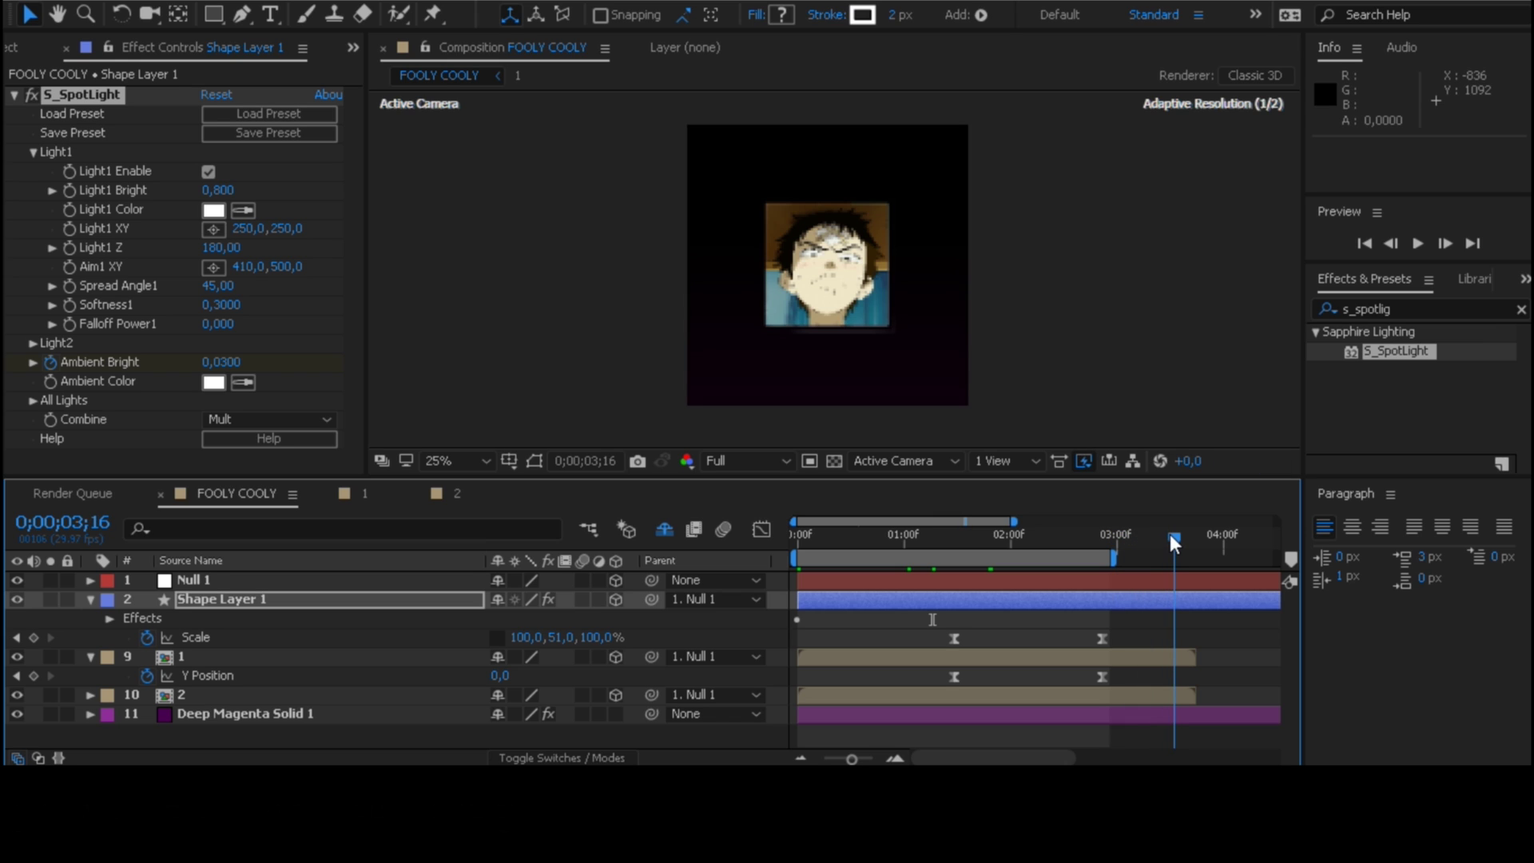
{"action": "key", "text": "Page_Down"}
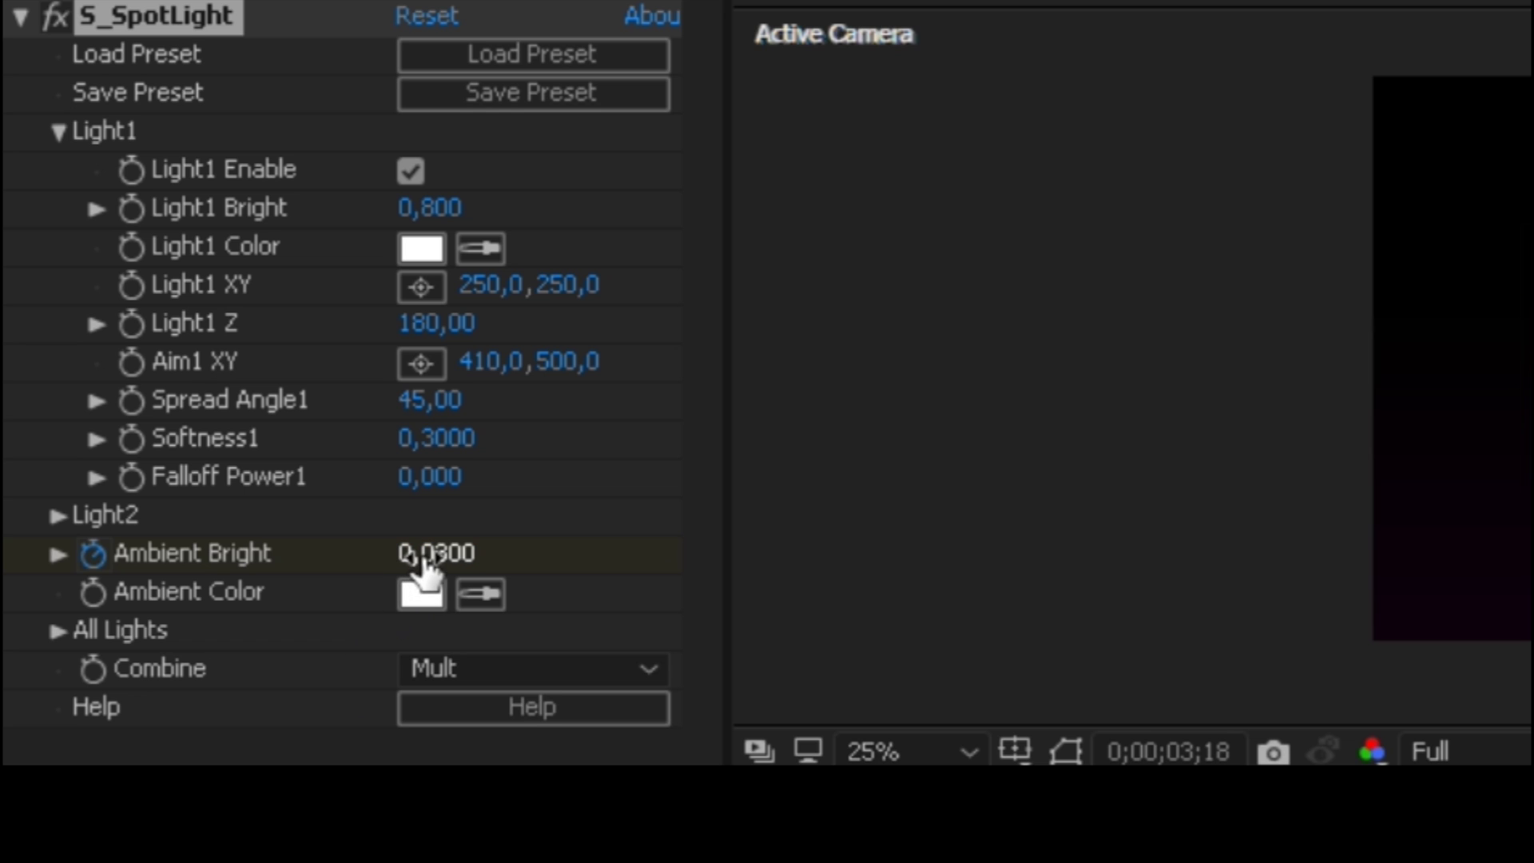
Step: Key Ambient Bright to 0,6700 at 3;18, easy-ease both keyframes, and scrub to check the ramp
{"action": "left_click", "coordinate": [424, 557]}
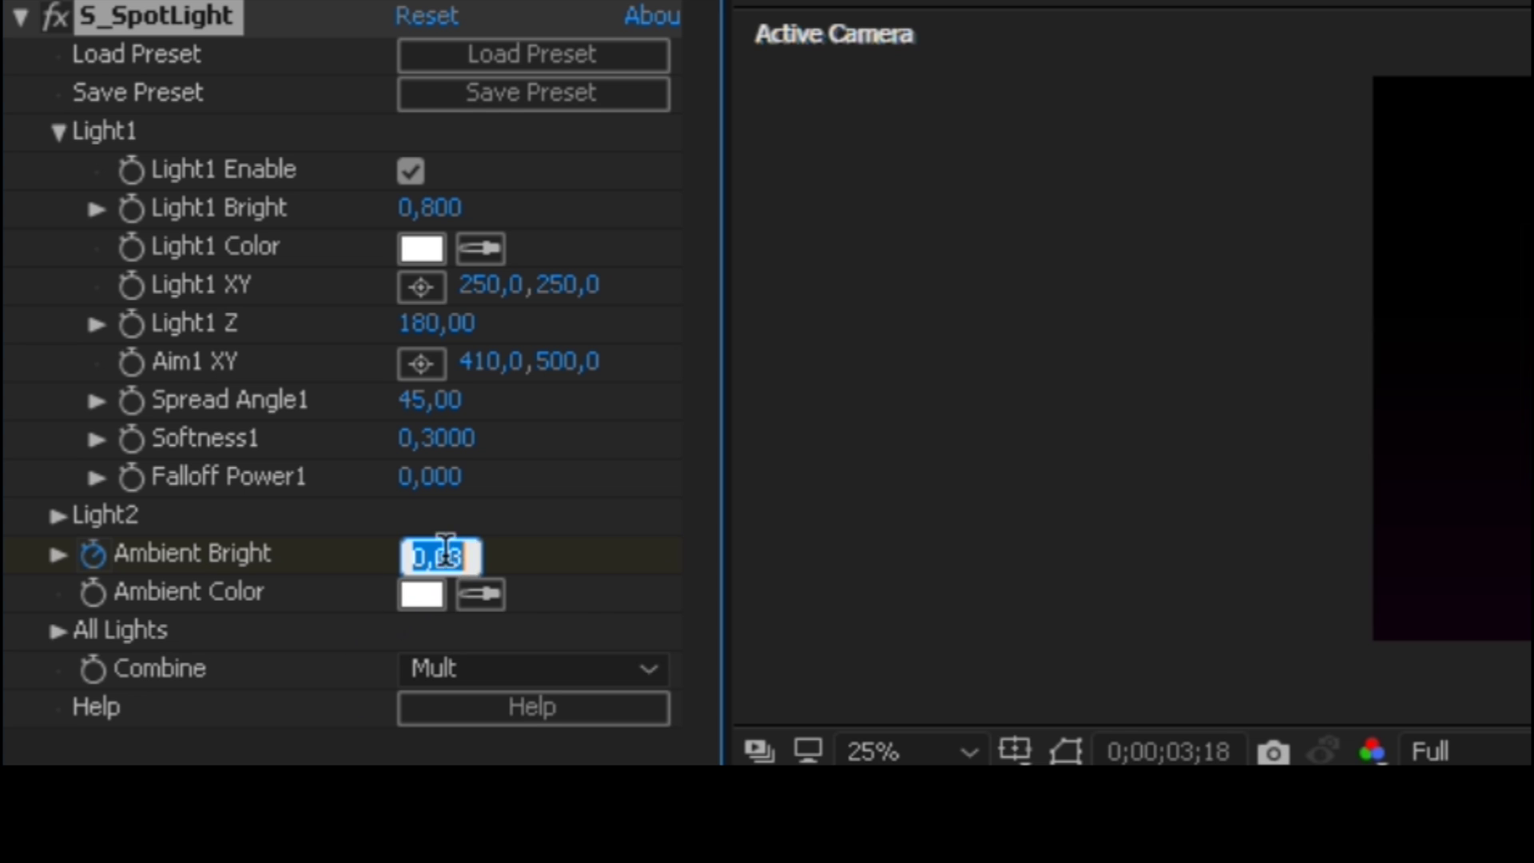
{"action": "key", "text": "BackSpace"}
{"action": "key", "text": "BackSpace"}
{"action": "key", "text": "BackSpace"}
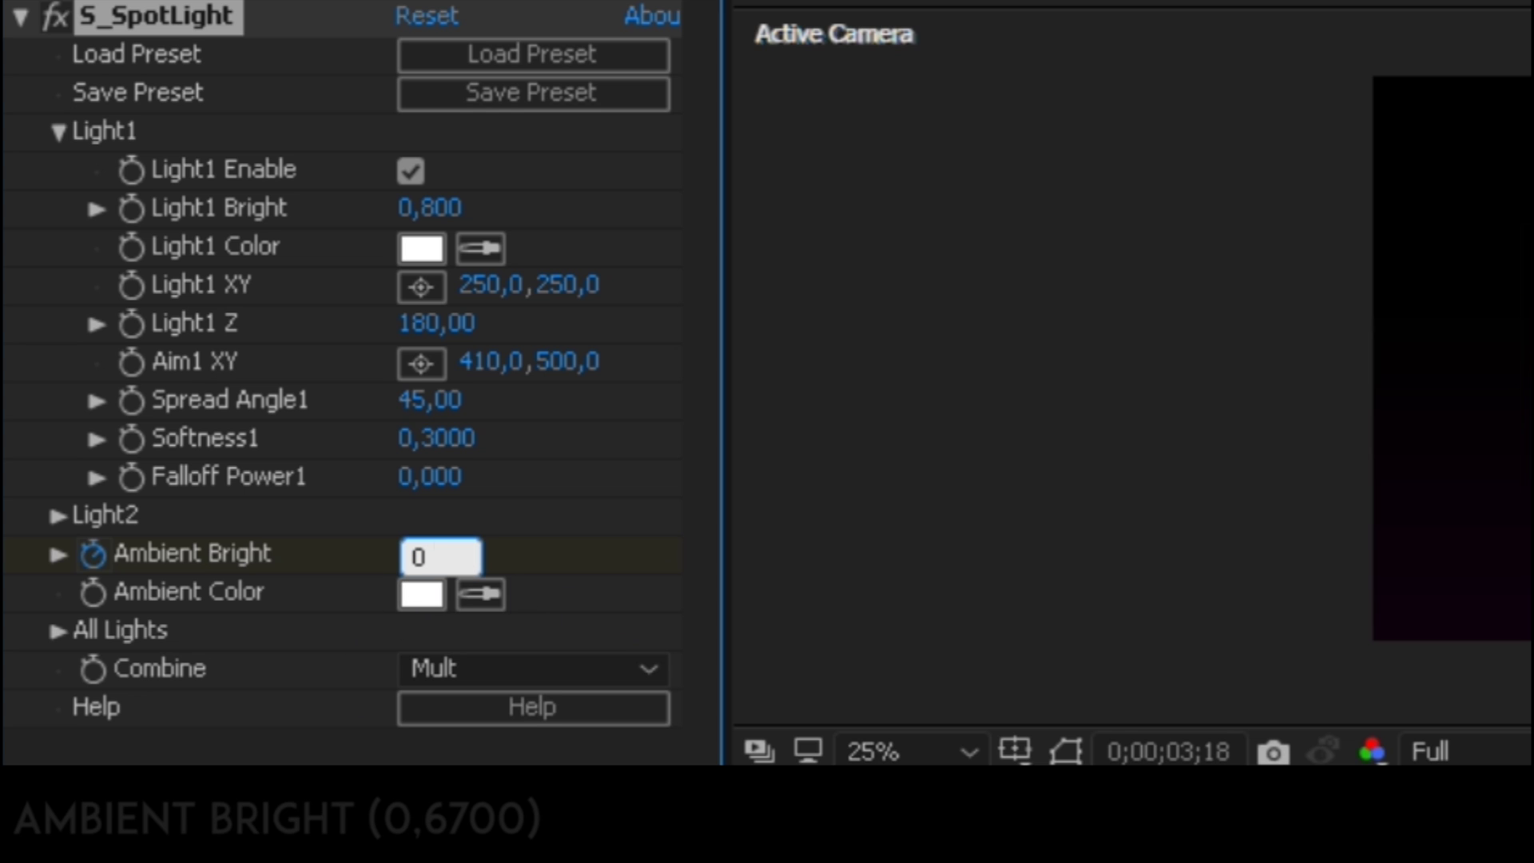
{"action": "type", "text": ".6700"}
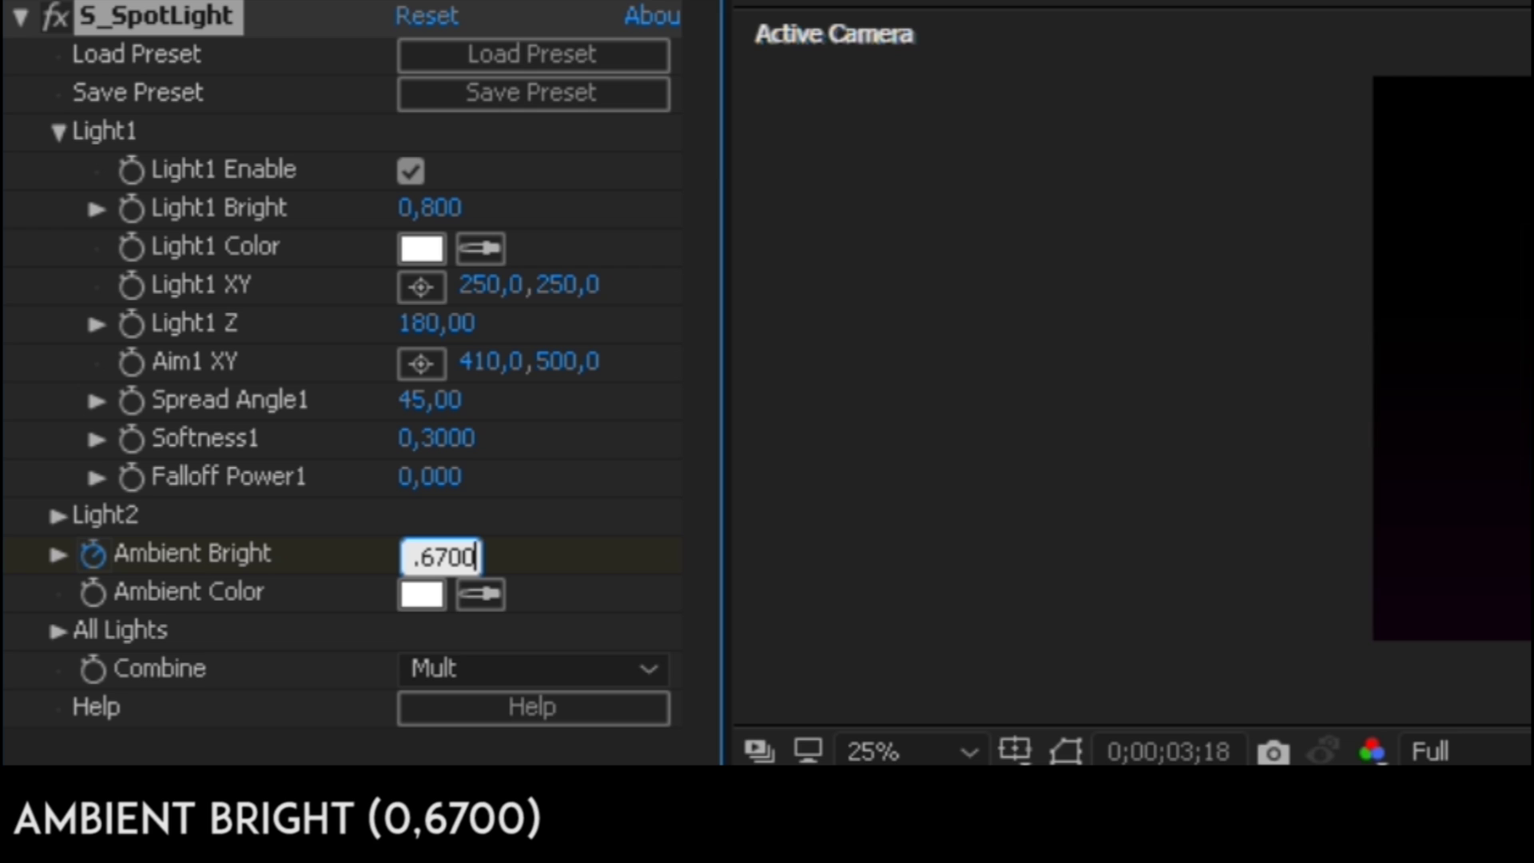
{"action": "key", "text": "Return"}
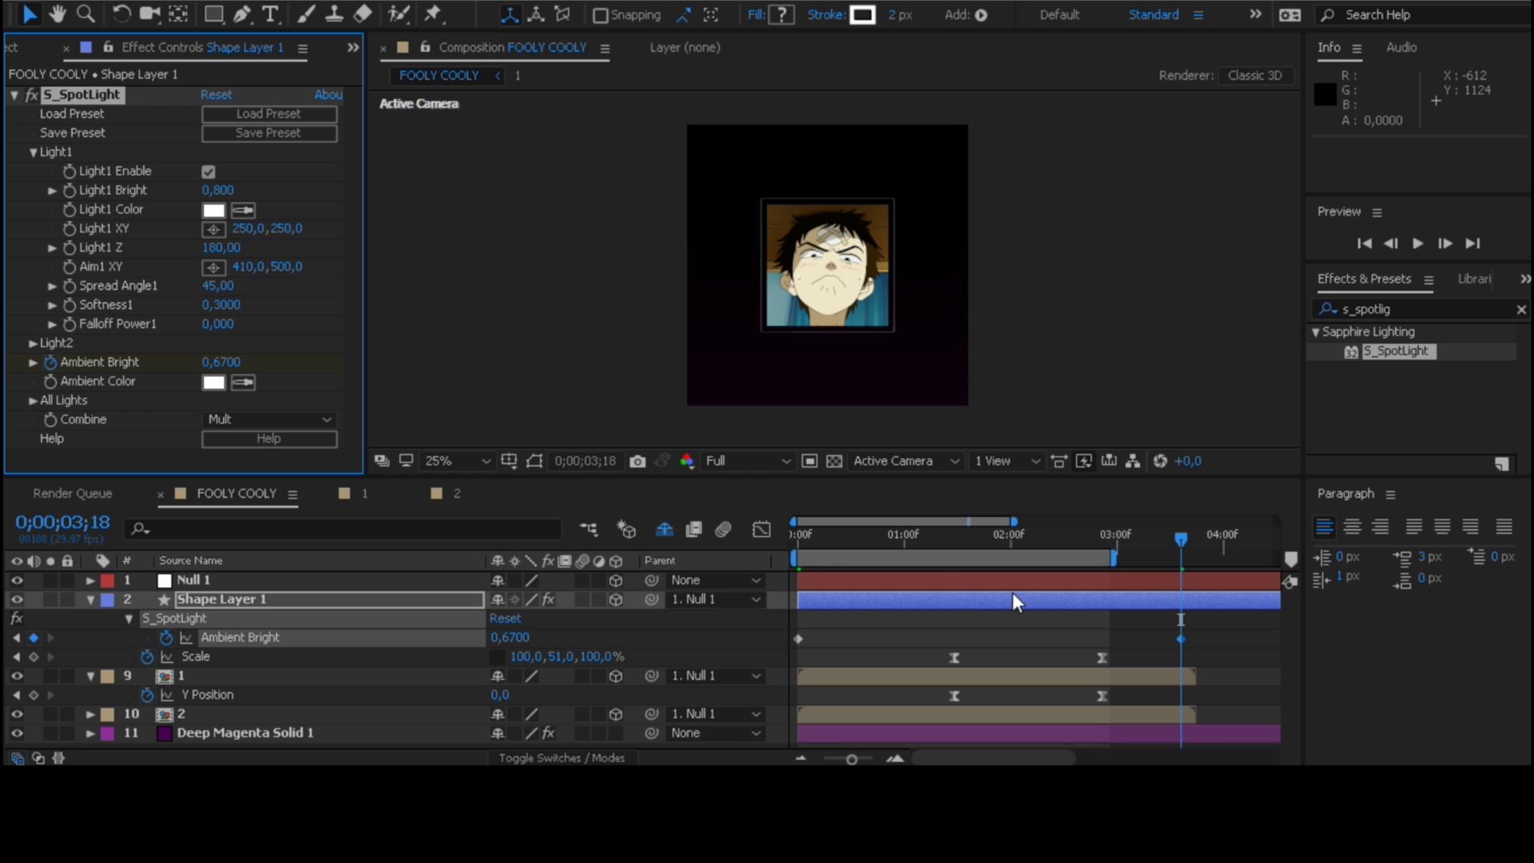
{"action": "left_click_drag", "start_coordinate": [1243, 645], "coordinate": [769, 645]}
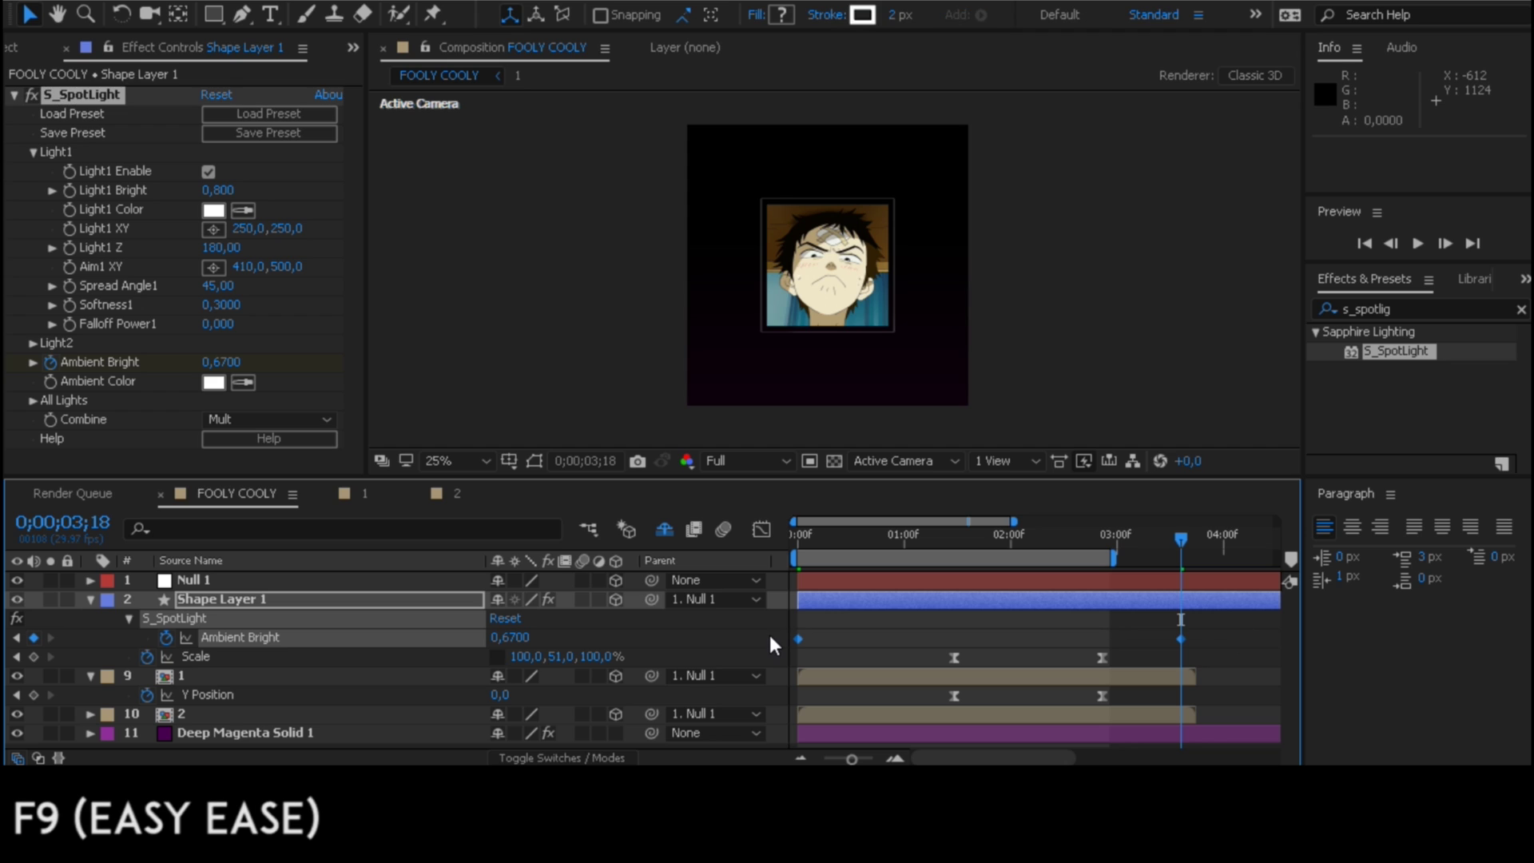
{"action": "key", "text": "F9"}
{"action": "mouse_move", "coordinate": [860, 540]}
{"action": "left_mouse_down"}
{"action": "mouse_move", "coordinate": [783, 540]}
{"action": "mouse_move", "coordinate": [1056, 549]}
{"action": "left_mouse_up"}
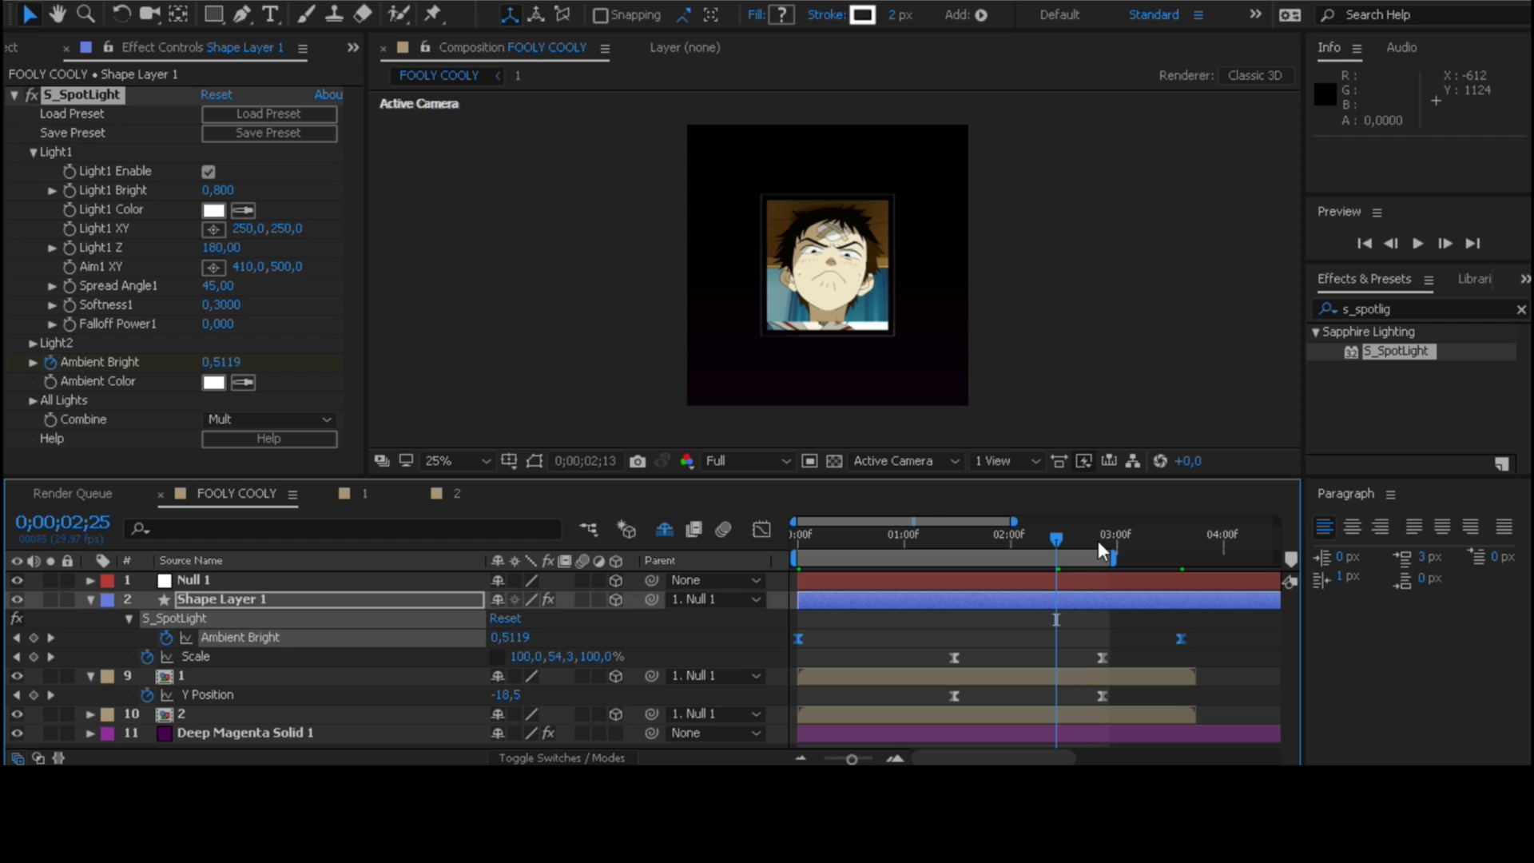
{"action": "mouse_move", "coordinate": [1098, 540]}
{"action": "left_mouse_down"}
{"action": "mouse_move", "coordinate": [896, 540]}
{"action": "mouse_move", "coordinate": [936, 548]}
{"action": "left_mouse_up"}
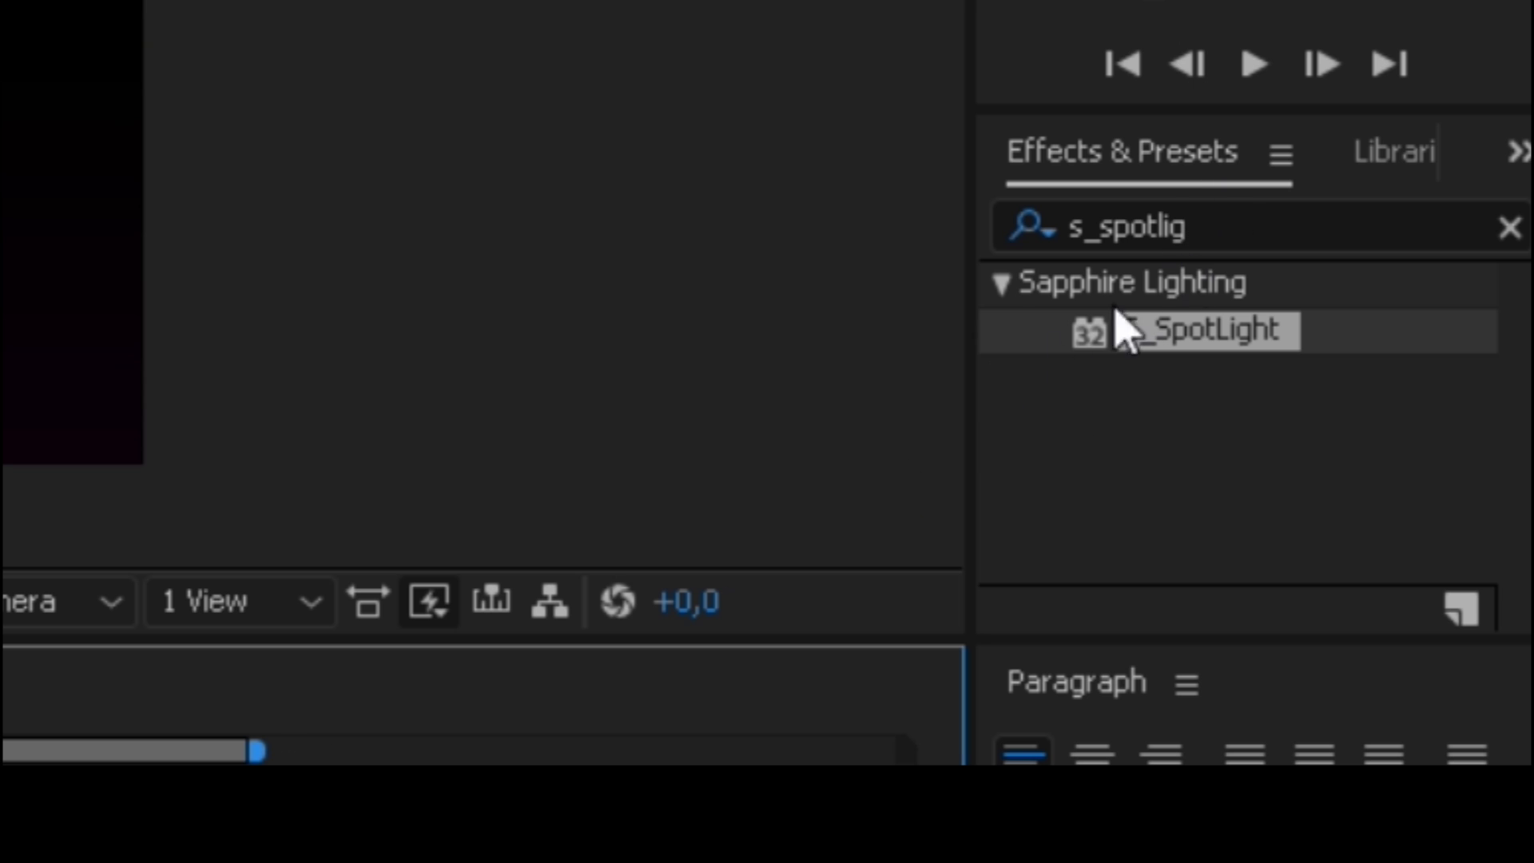
Step: Search Effects & Presets for 's_glow' and drop Sapphire S_Glow onto Shape Layer 1
{"action": "left_click", "coordinate": [1239, 216]}
{"action": "type", "text": "s"}
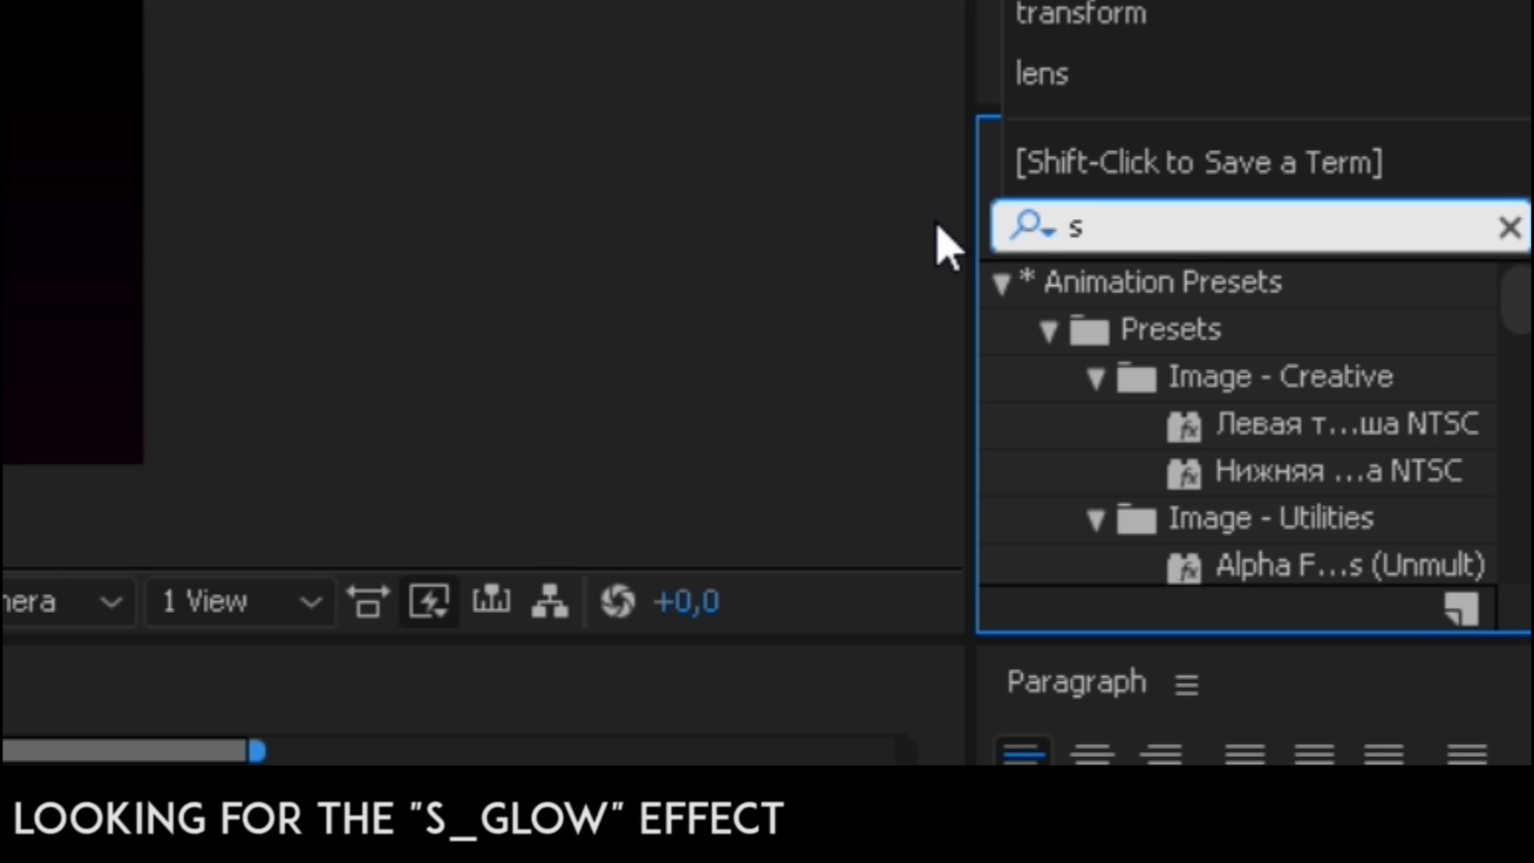
{"action": "type", "text": "_g"}
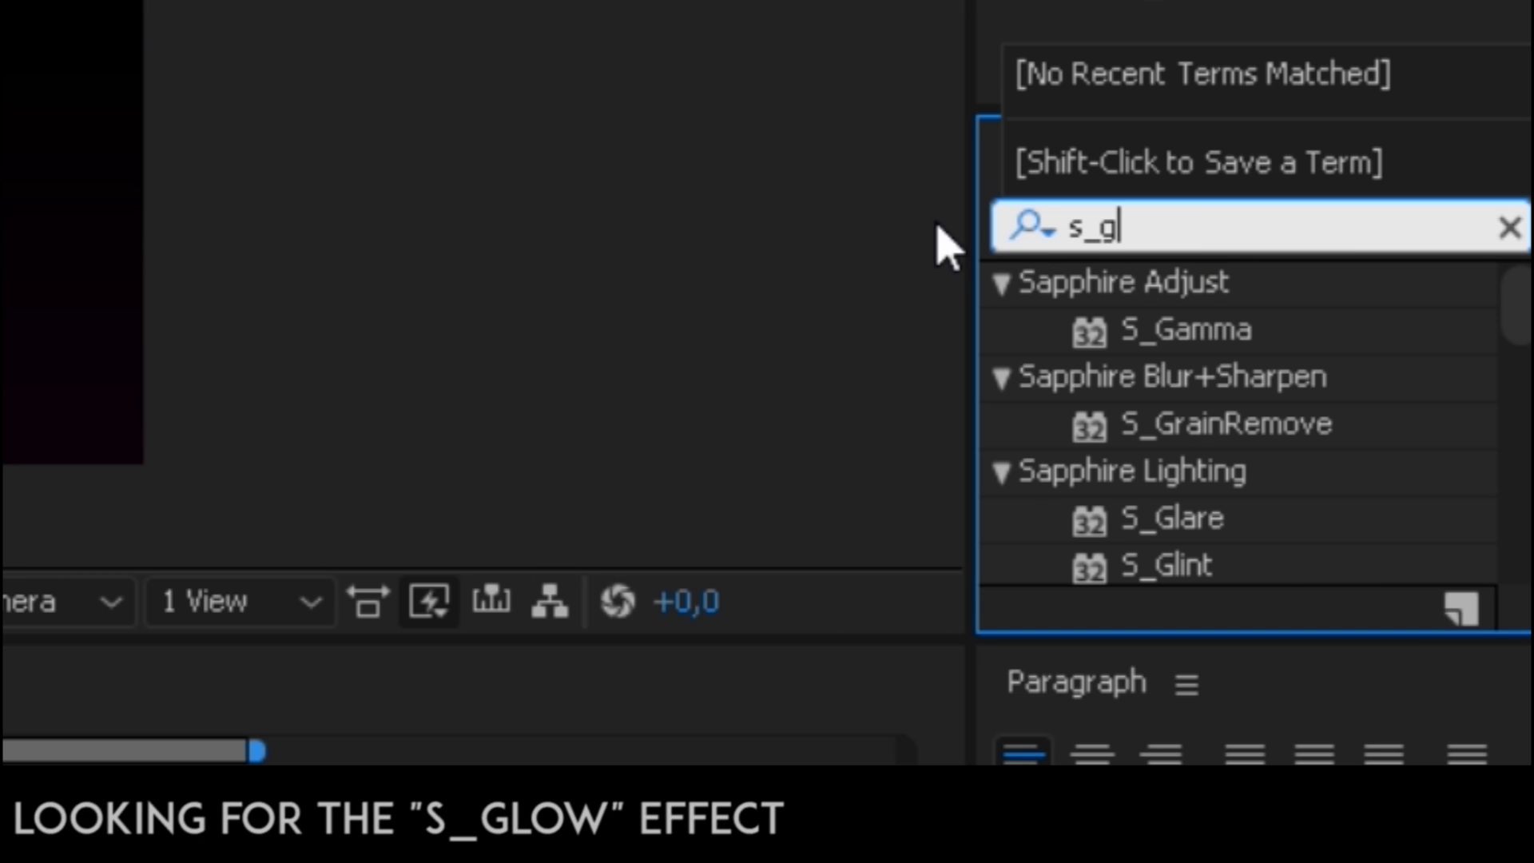
{"action": "type", "text": "low"}
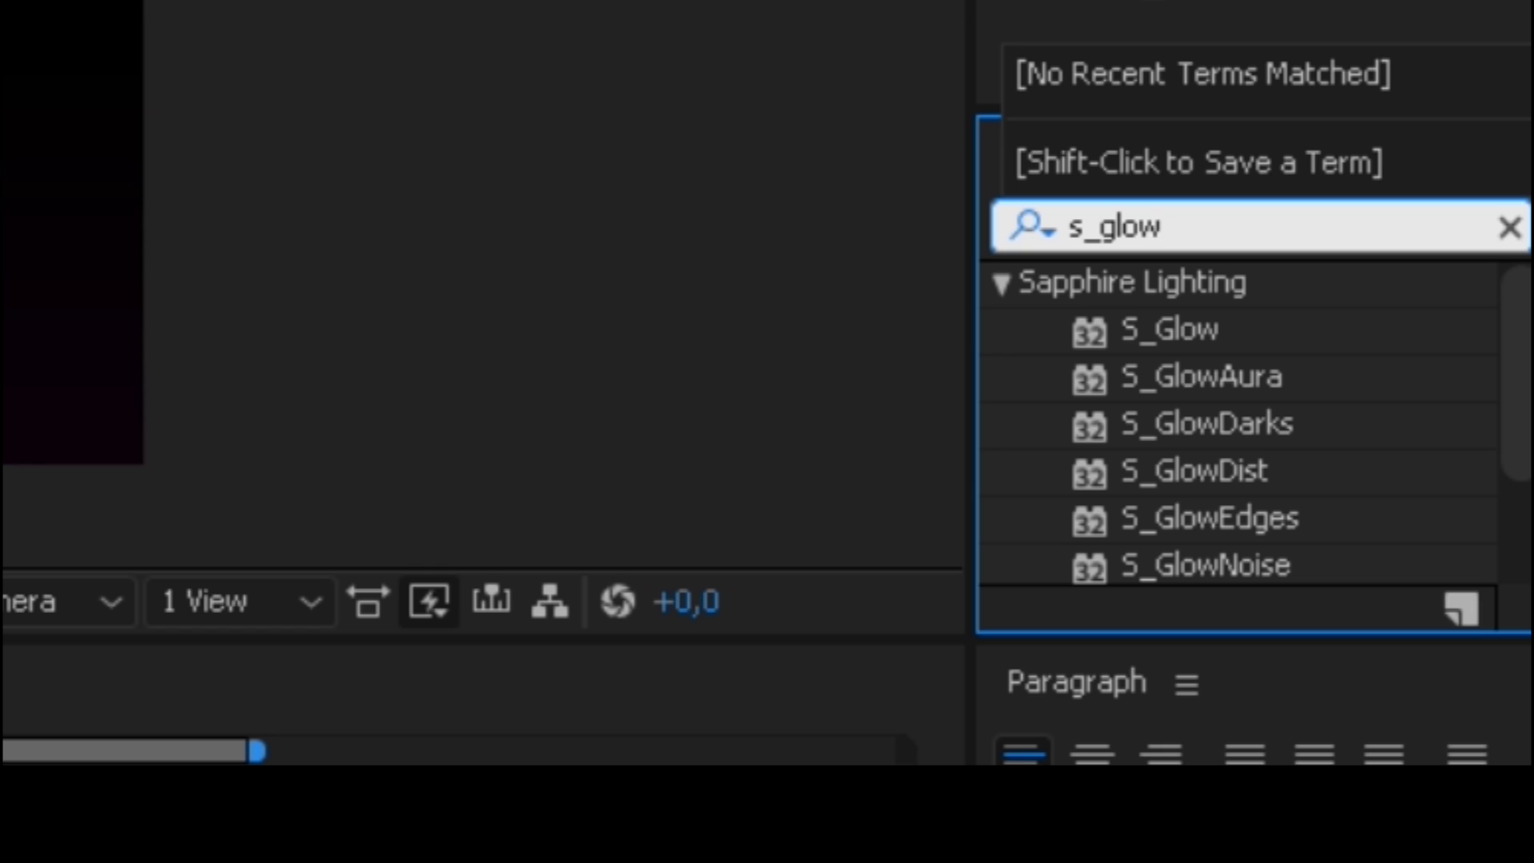
{"action": "left_click", "coordinate": [939, 228]}
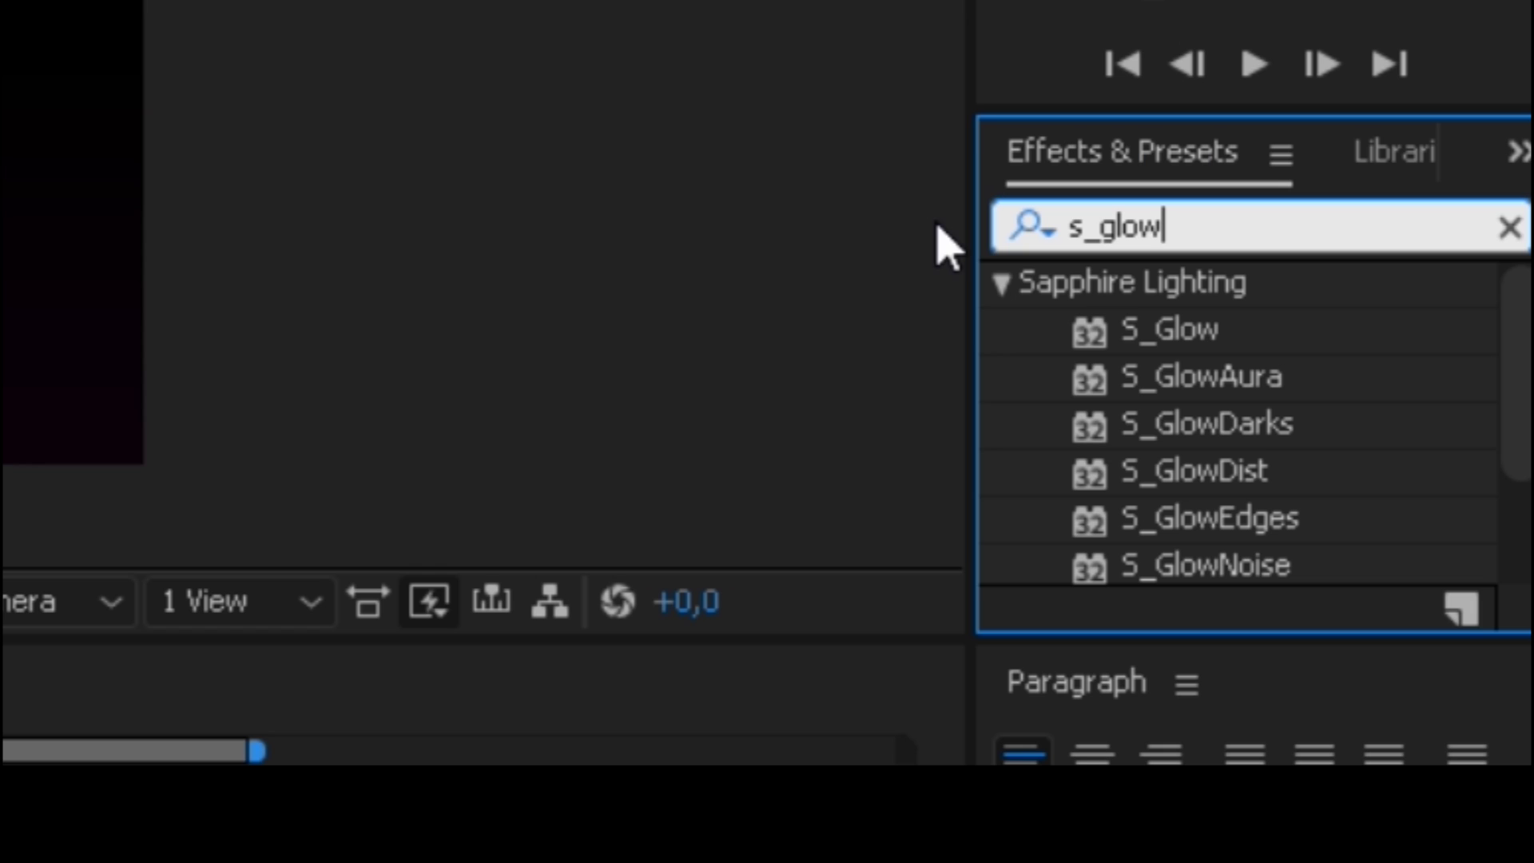
{"action": "left_click_drag", "start_coordinate": [1226, 335], "coordinate": [965, 602]}
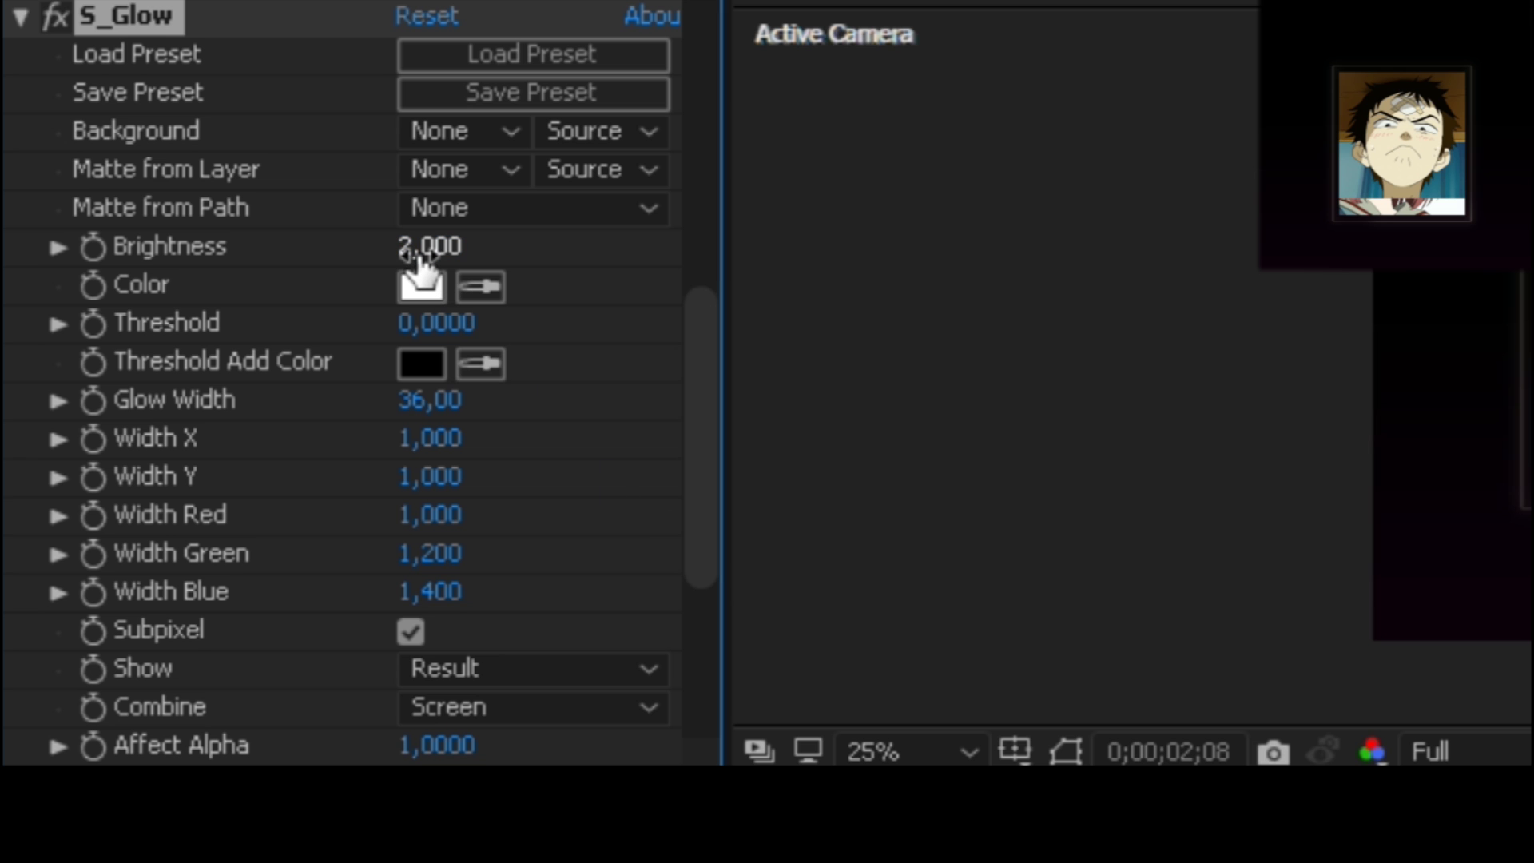
Step: Raise S_Glow Brightness to 6,560 and set the glow colour to purple 7700C3
{"action": "left_click_drag", "start_coordinate": [416, 254], "coordinate": [611, 264]}
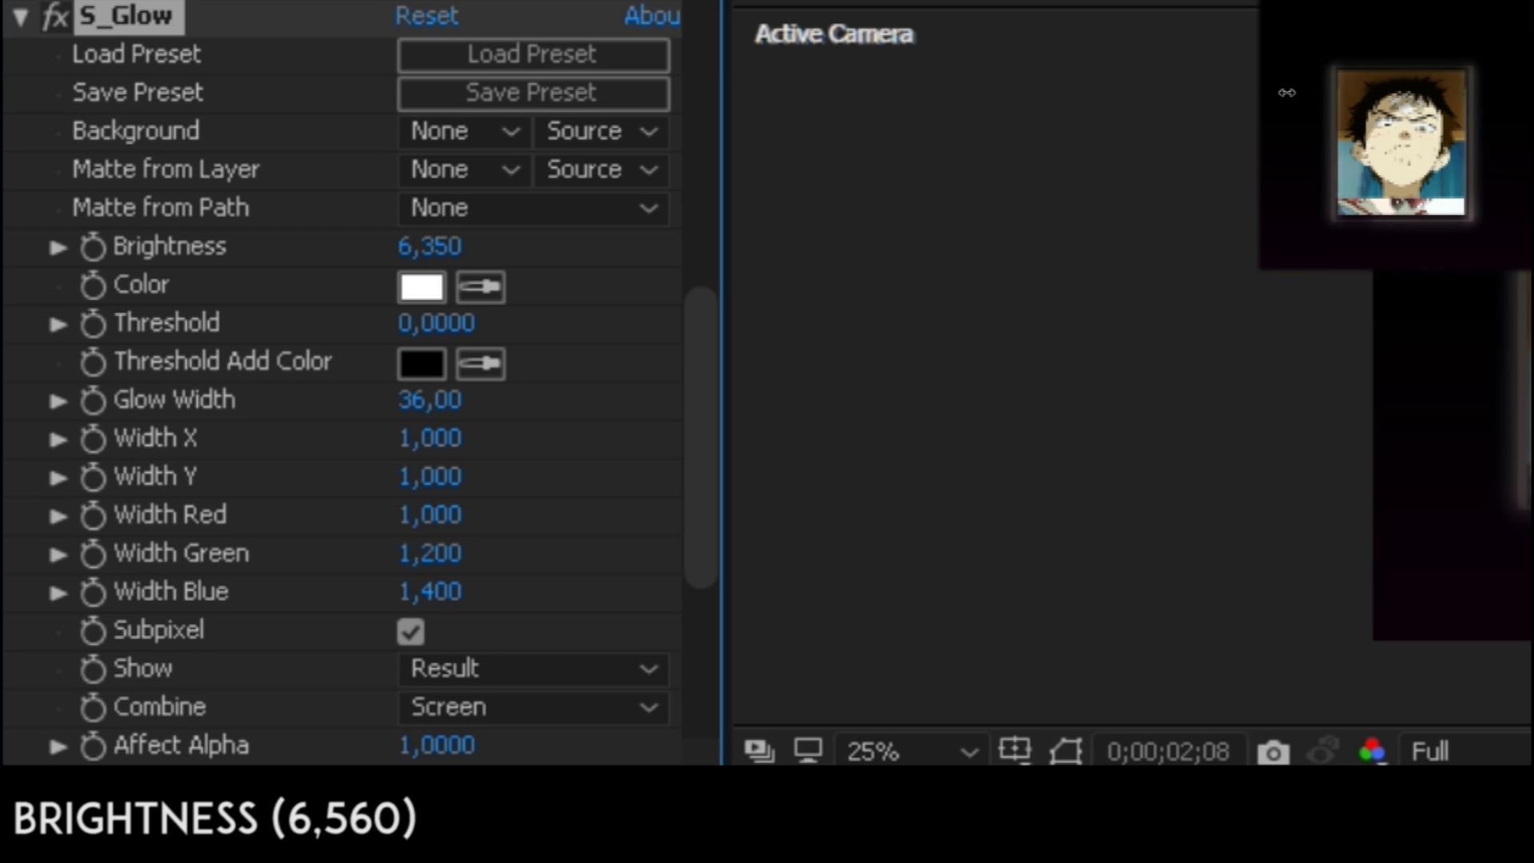
{"action": "left_click_drag", "start_coordinate": [1303, 92], "coordinate": [1305, 93]}
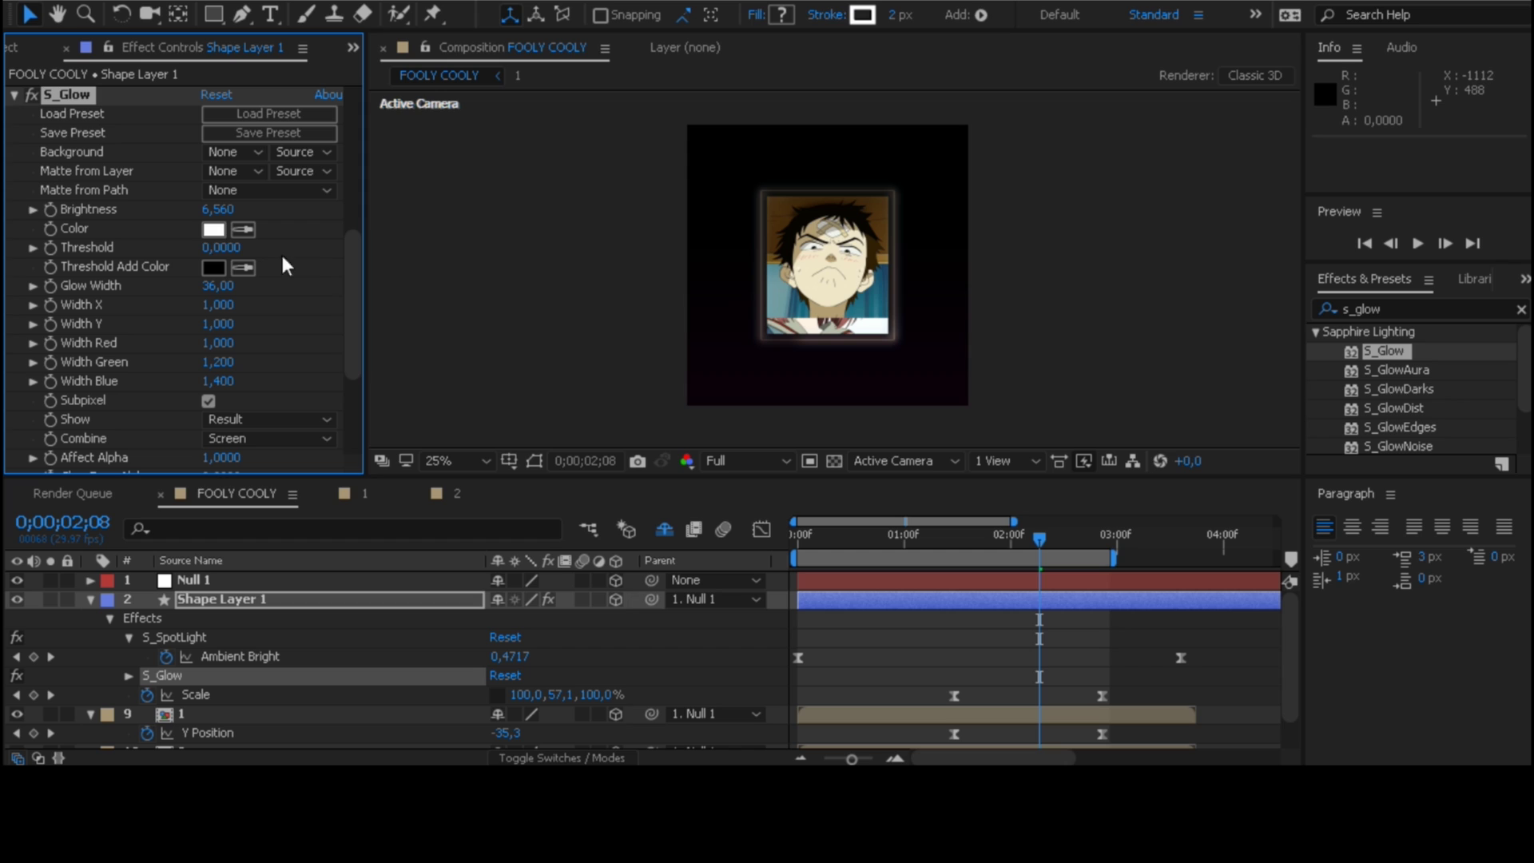
{"action": "left_click", "coordinate": [214, 230]}
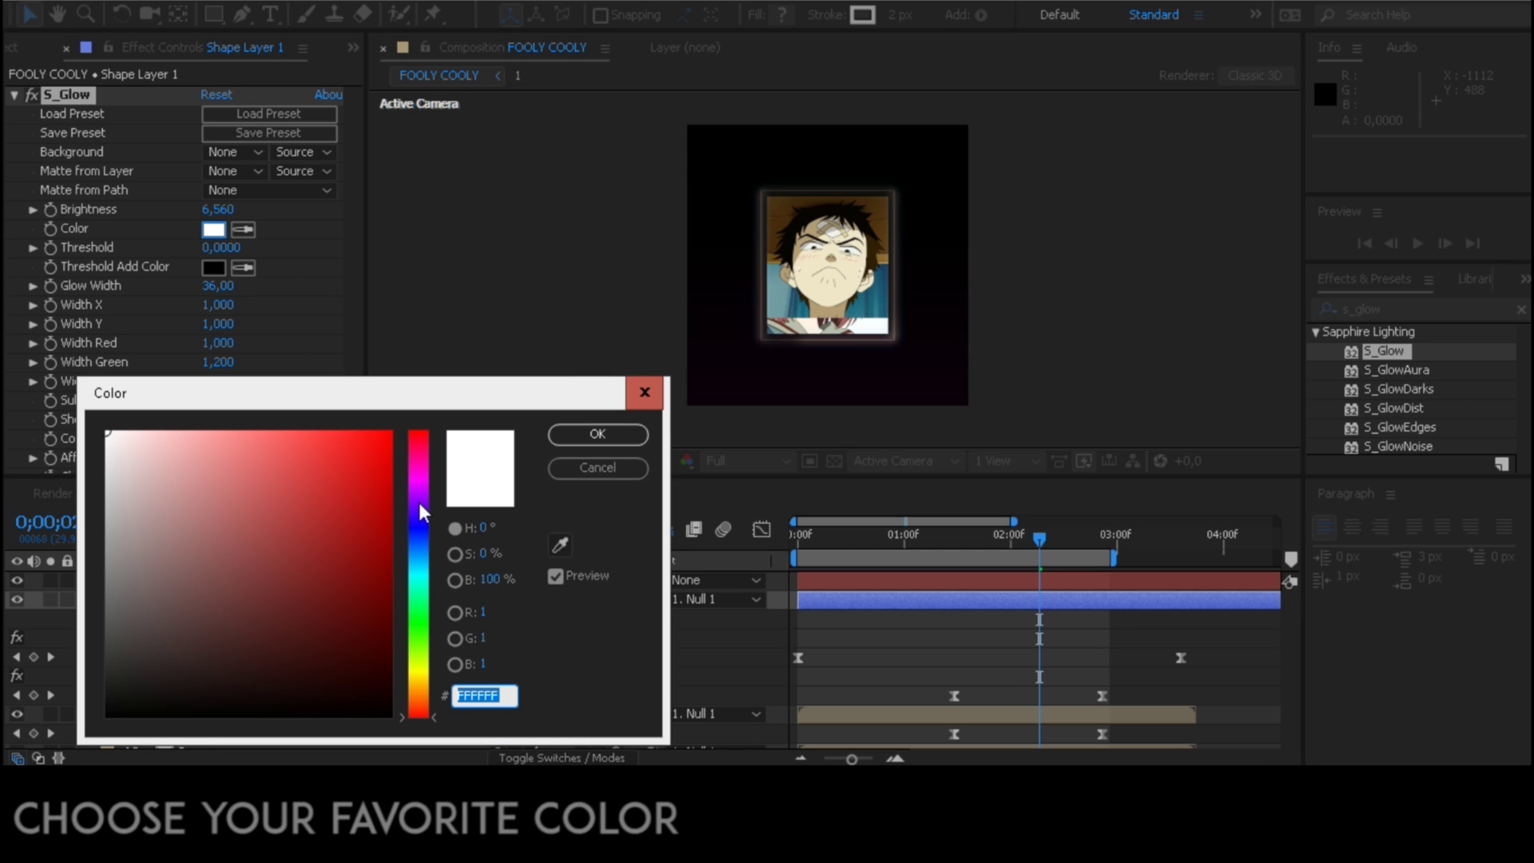
{"action": "left_click", "coordinate": [419, 502]}
{"action": "left_click", "coordinate": [391, 502]}
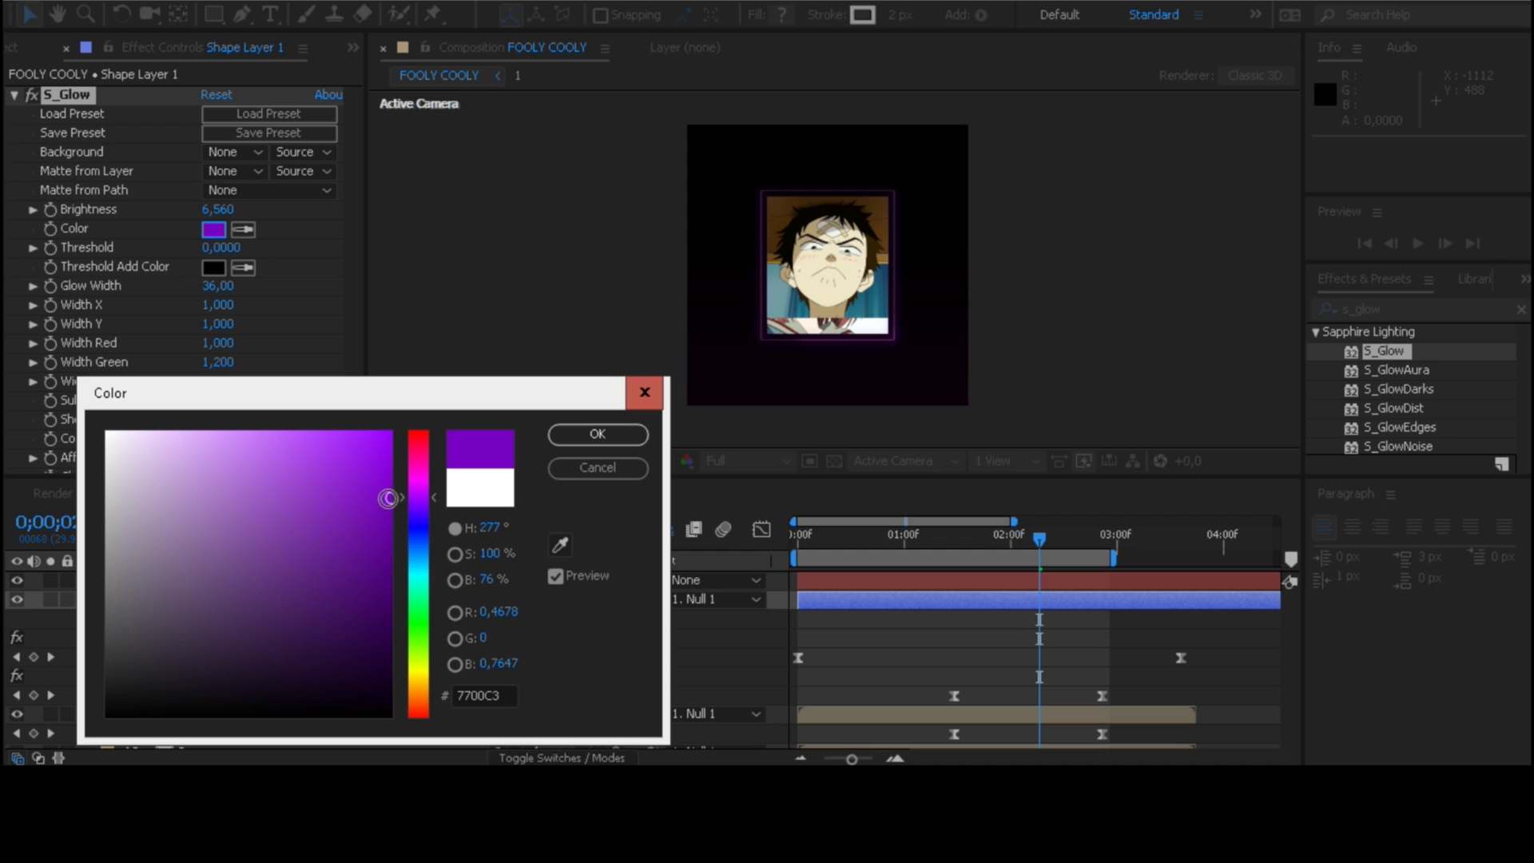
{"action": "left_click", "coordinate": [588, 438]}
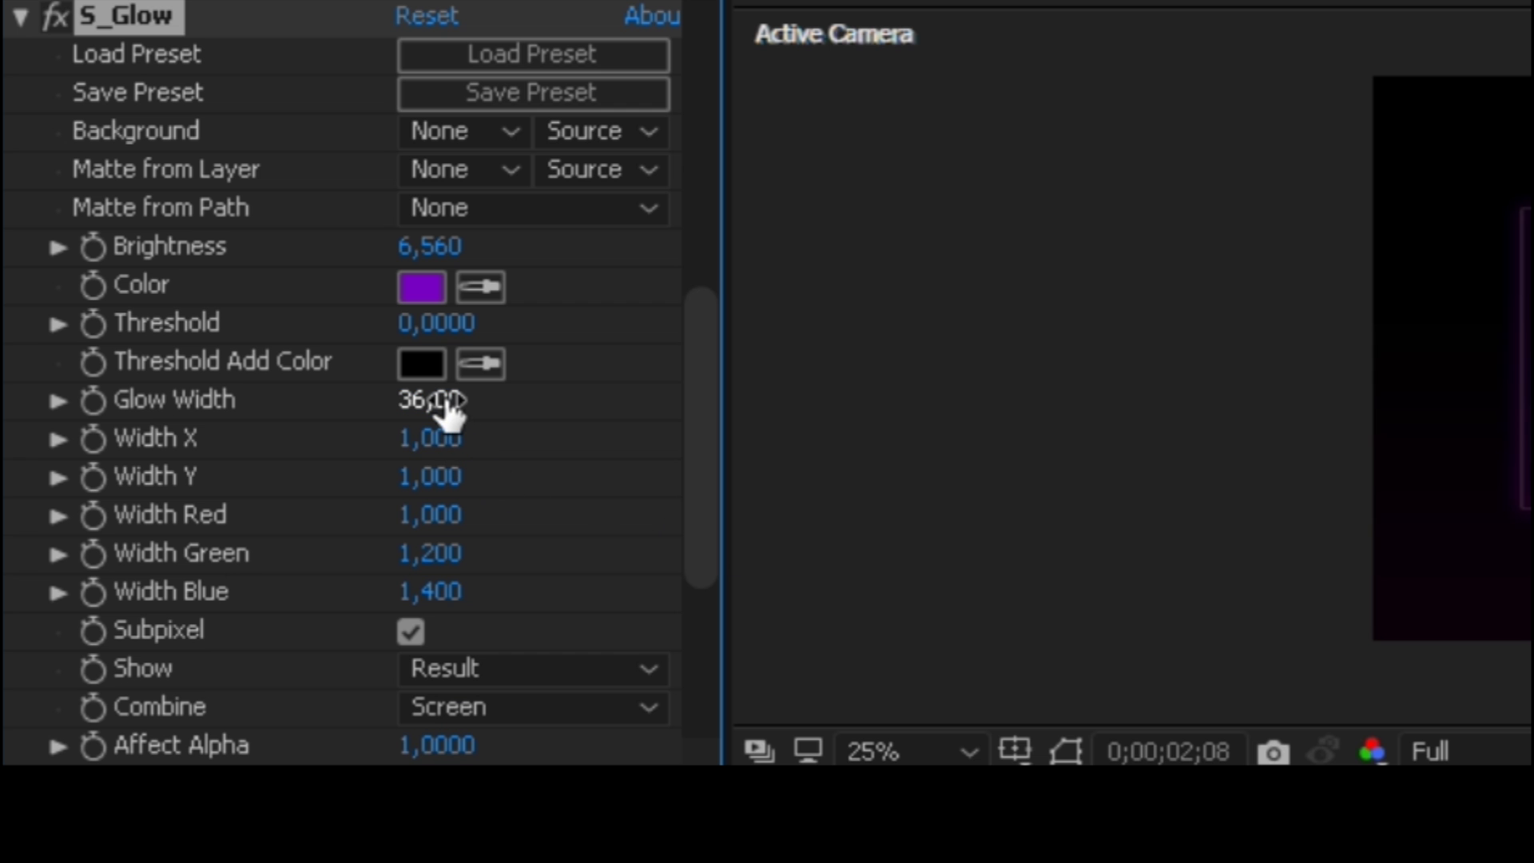
Step: Set S_Glow Glow Width to 9 and select the previous effects search term
{"action": "left_click", "coordinate": [445, 399]}
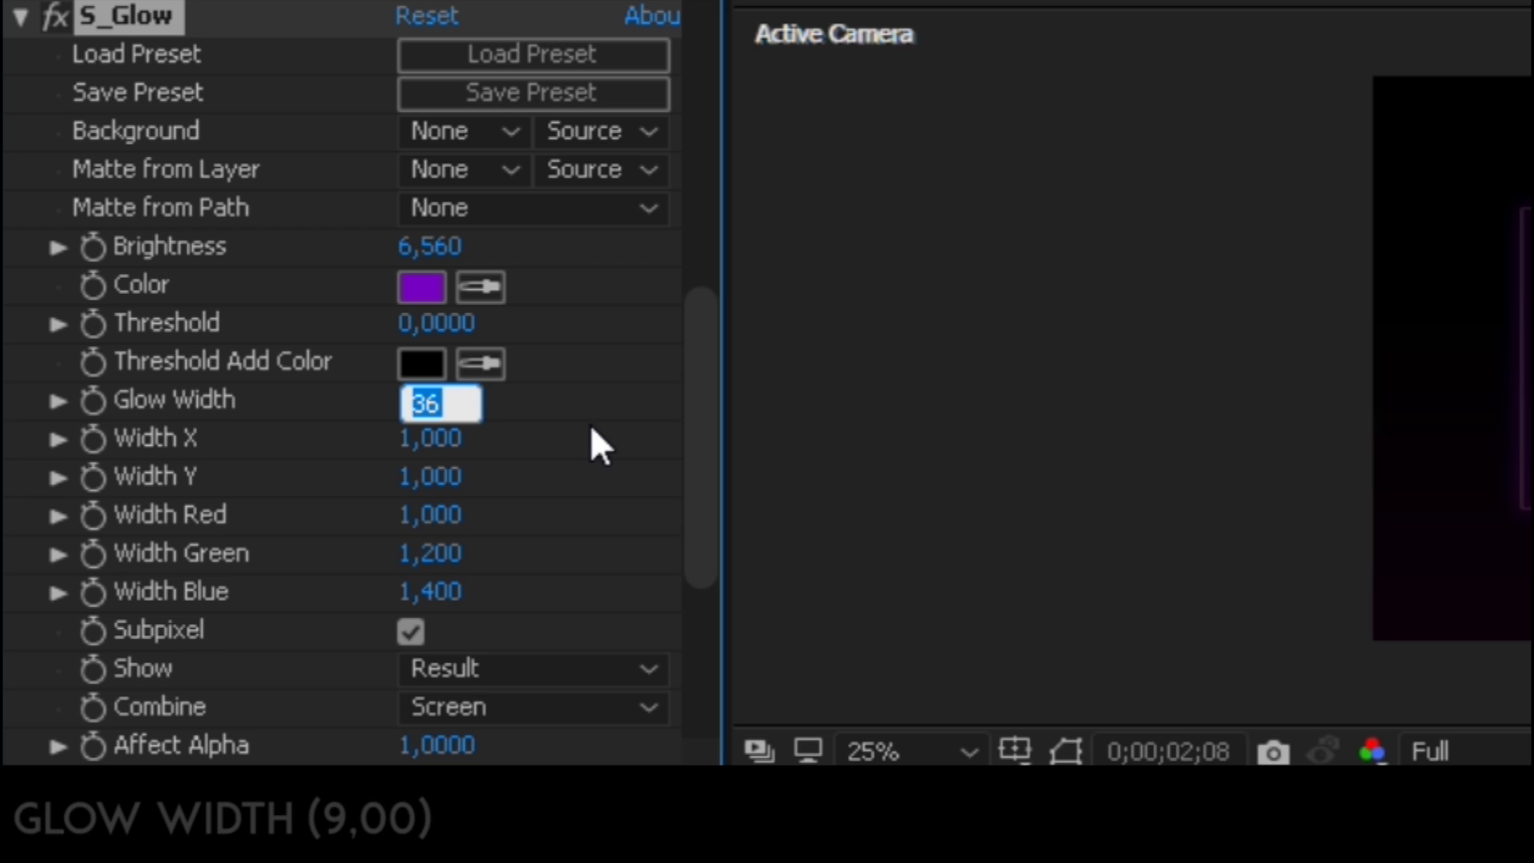
{"action": "type", "text": "9"}
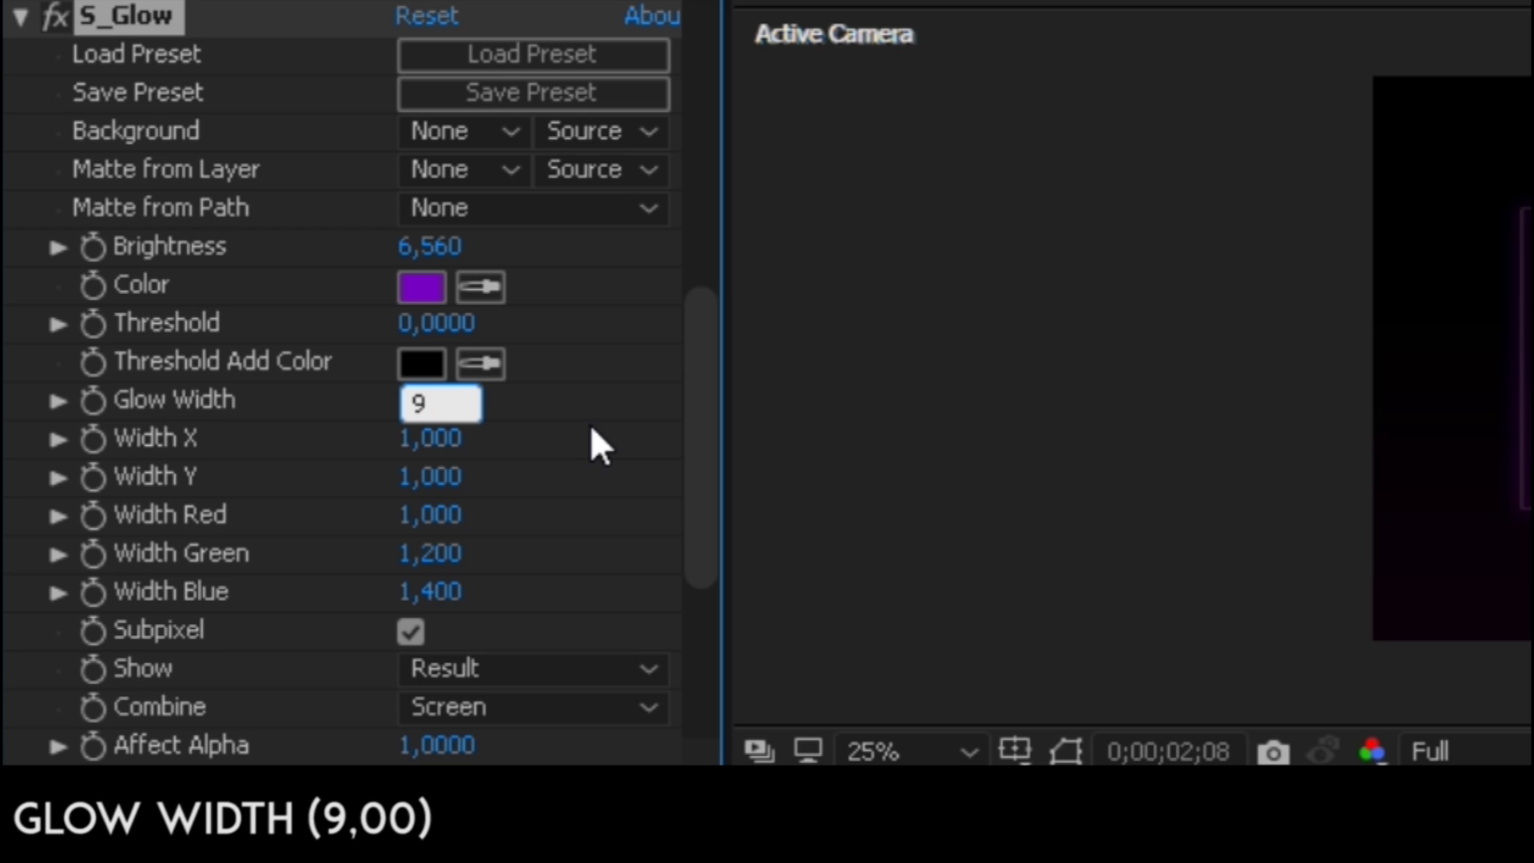
{"action": "key", "text": "Return"}
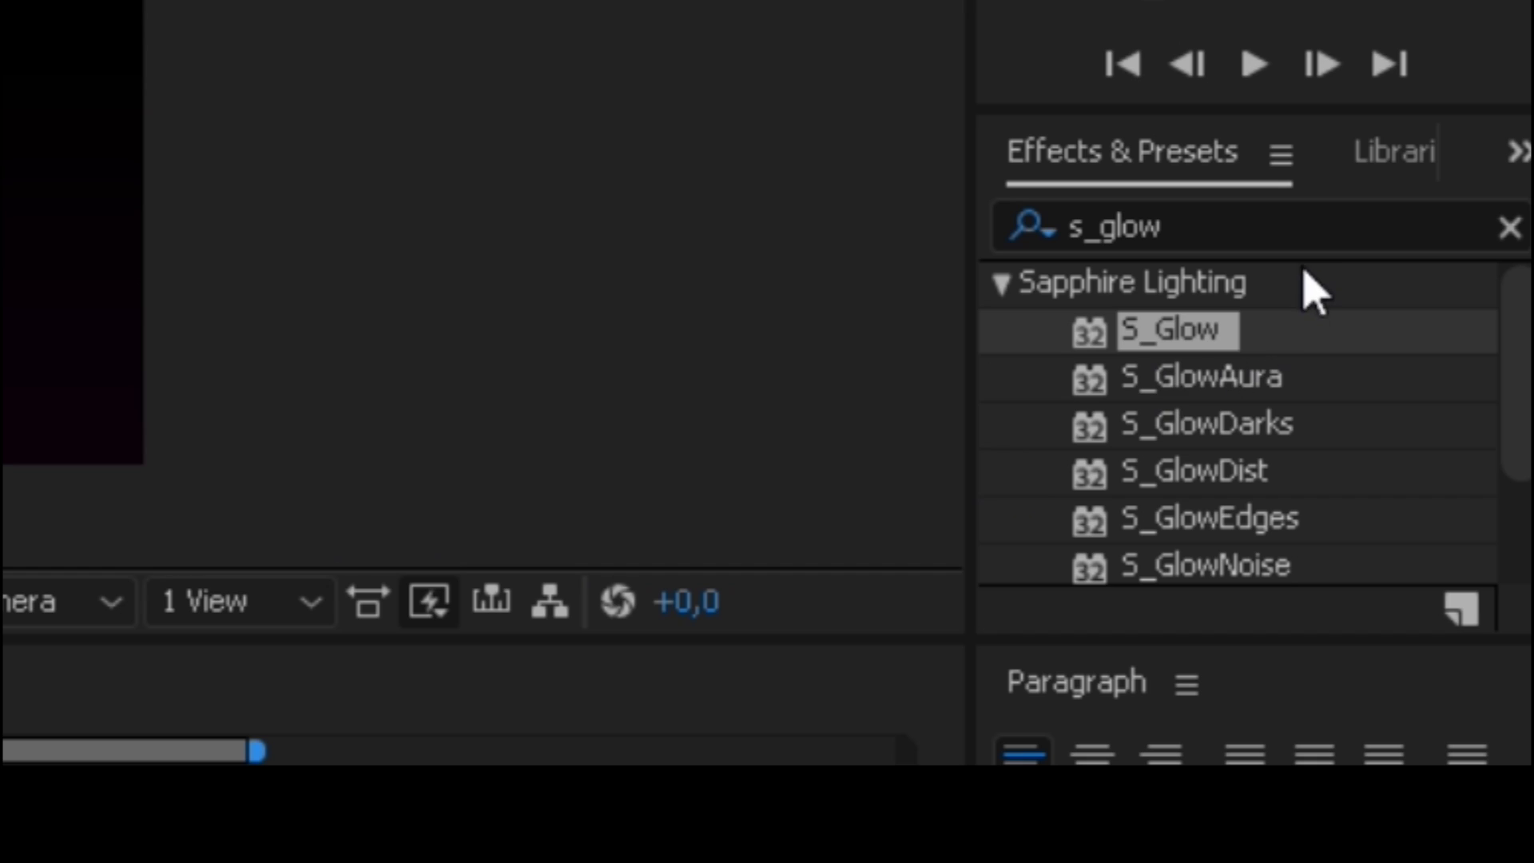
{"action": "double_click", "coordinate": [1135, 227]}
{"action": "left_click_drag", "start_coordinate": [1042, 230], "coordinate": [1021, 257]}
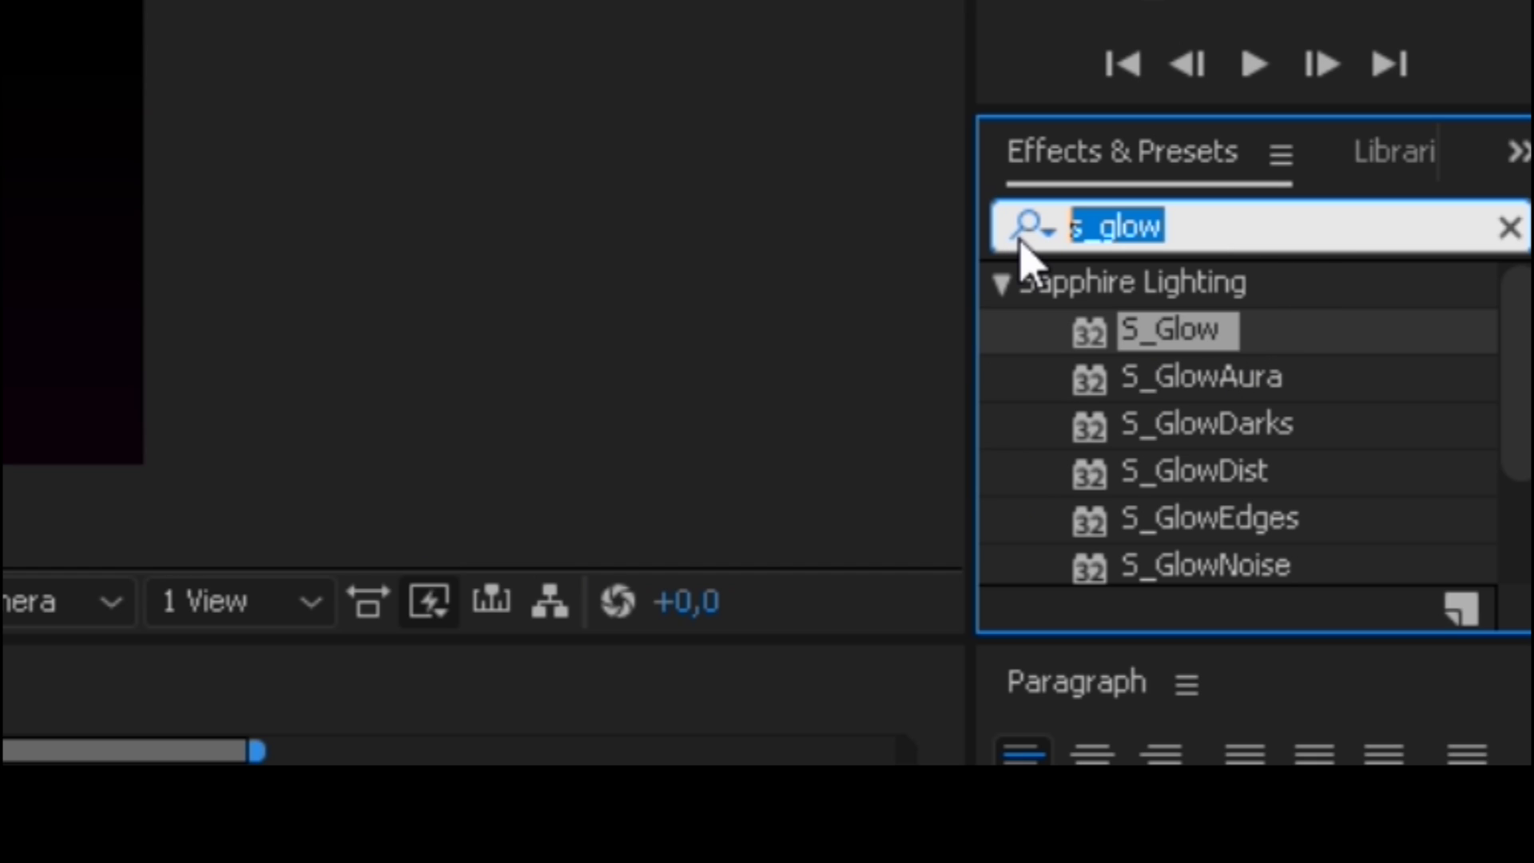
Step: Search 'glow' and drop the Stylize > Glow effect onto Shape Layer 1
{"action": "type", "text": "glo"}
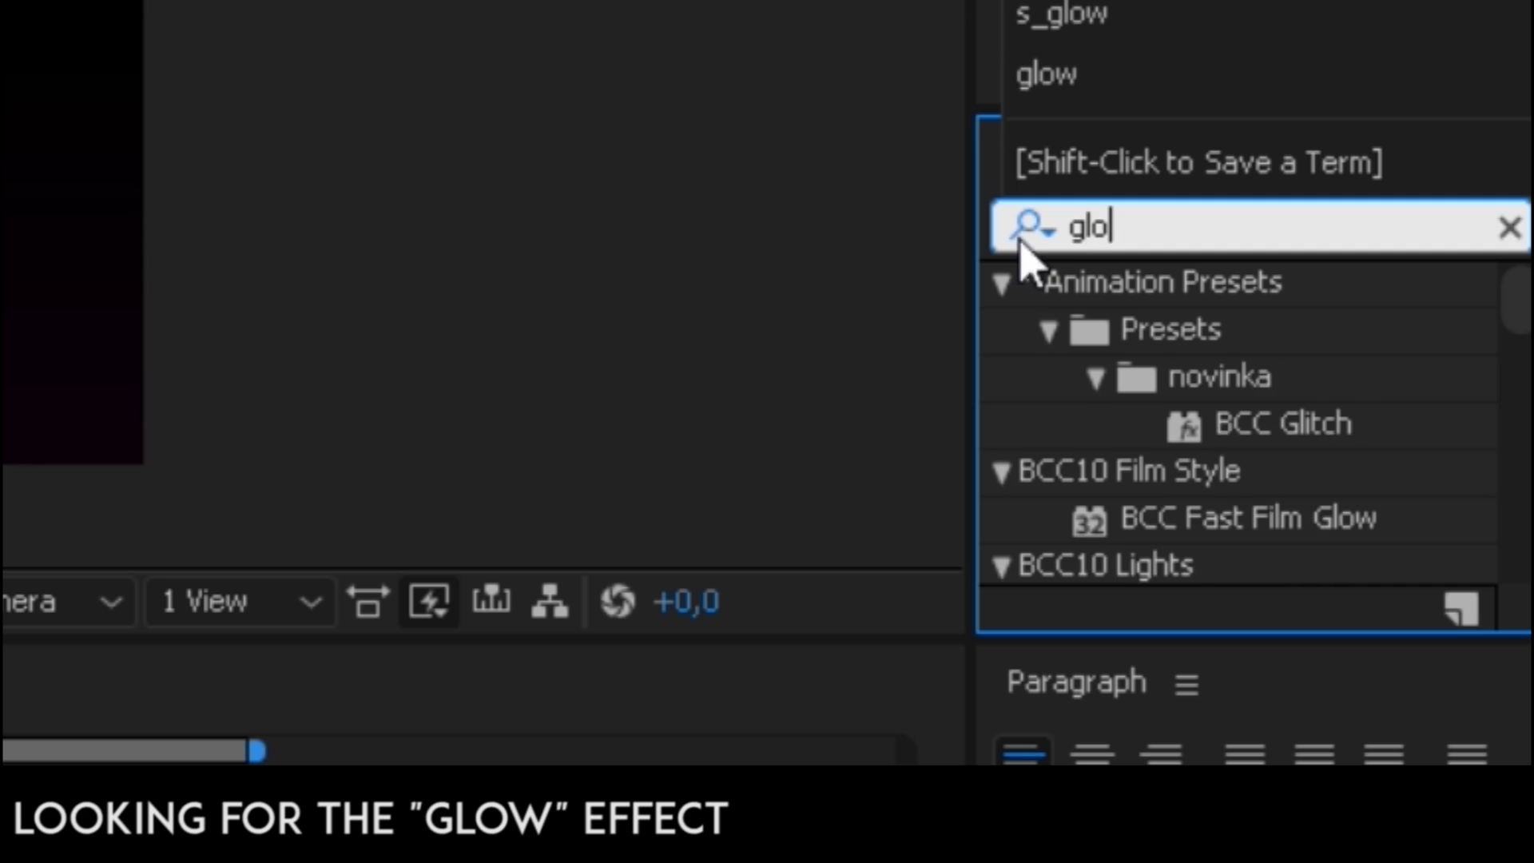
{"action": "type", "text": "w"}
{"action": "scroll", "coordinate": [1270, 400], "scroll_direction": "down", "scroll_amount": 5}
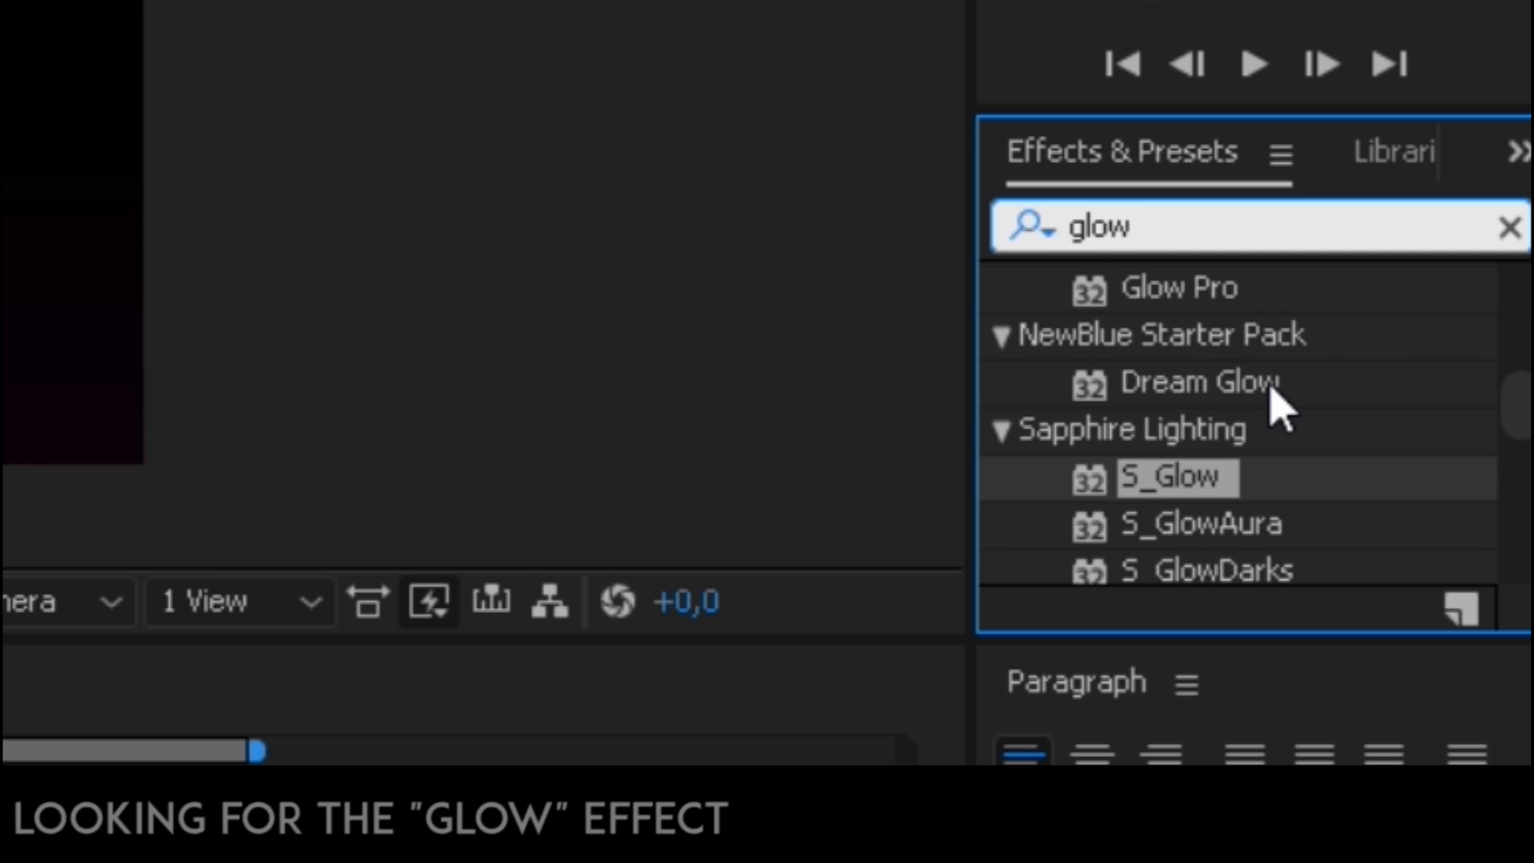
{"action": "scroll", "coordinate": [1277, 400], "scroll_direction": "down", "scroll_amount": 3}
{"action": "left_click_drag", "start_coordinate": [1163, 471], "coordinate": [962, 599]}
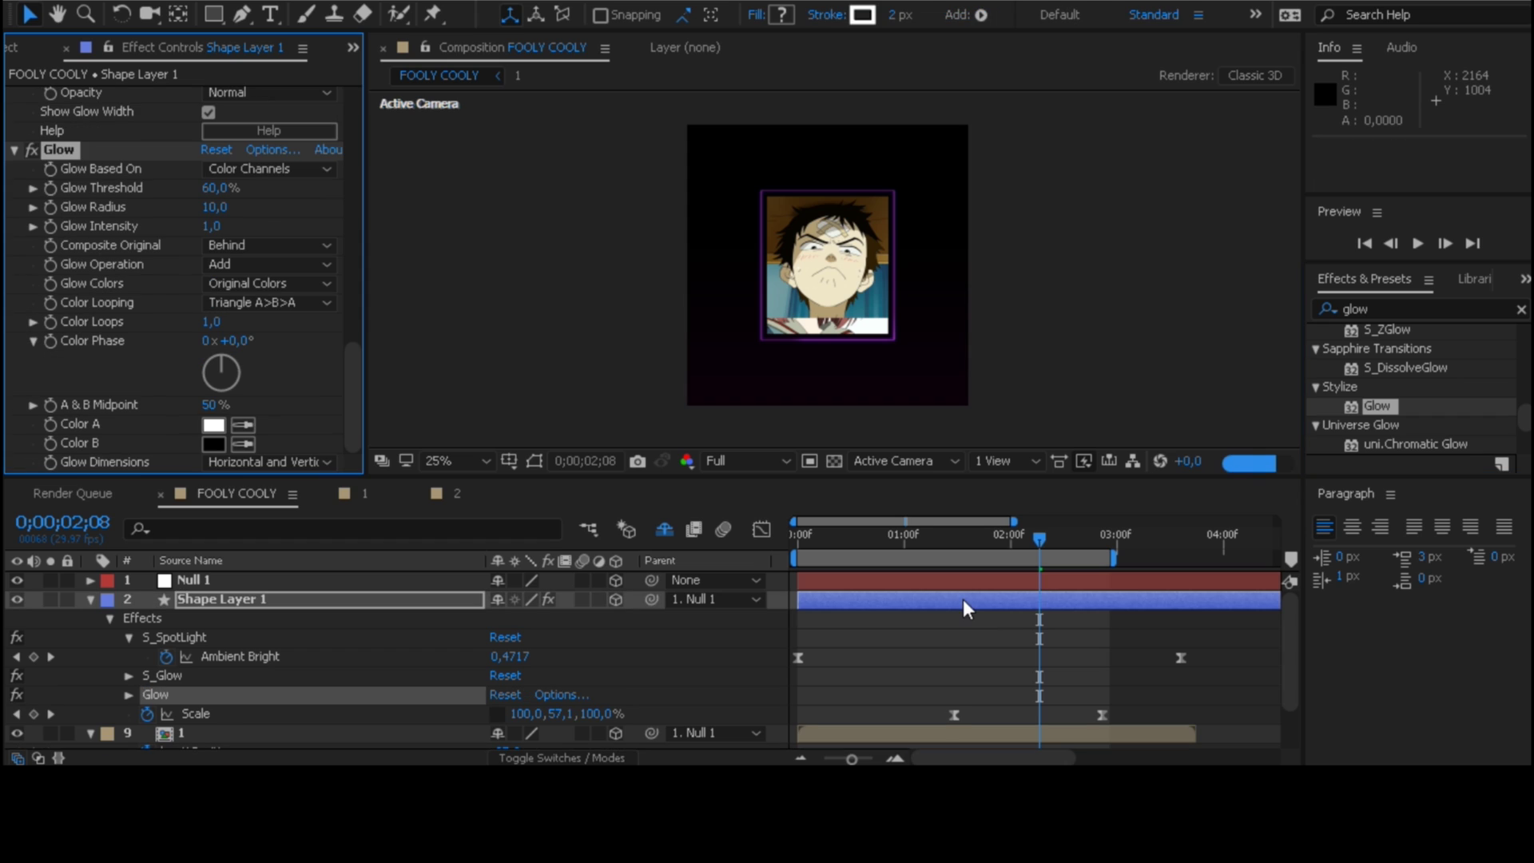
Step: Lower the Stylize Glow's Glow Intensity to 0,2 and return the playhead to 0;00
{"action": "key", "text": "period"}
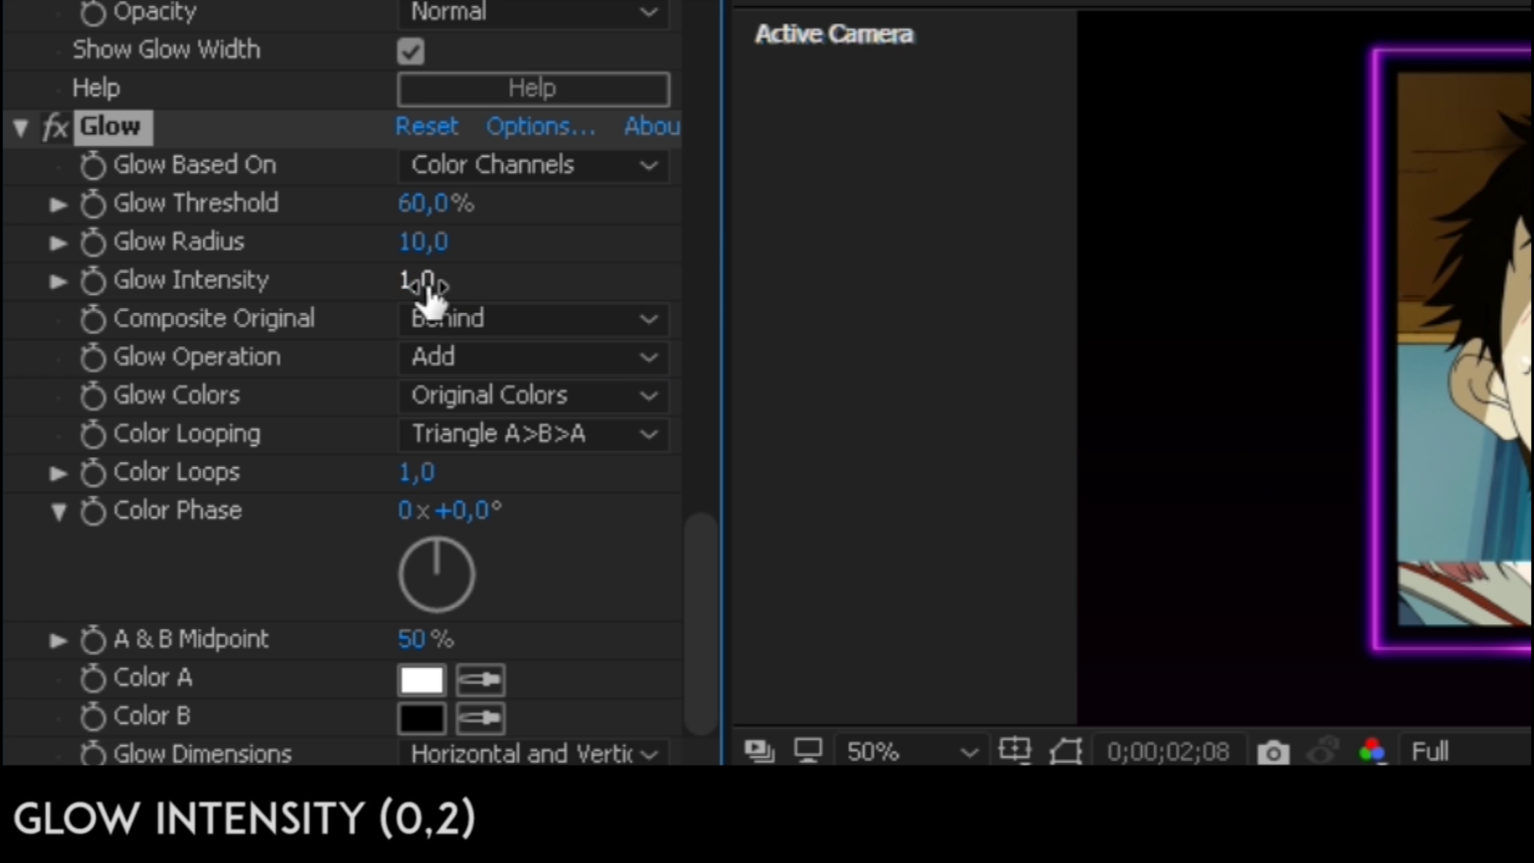
{"action": "left_click_drag", "start_coordinate": [428, 288], "coordinate": [252, 281]}
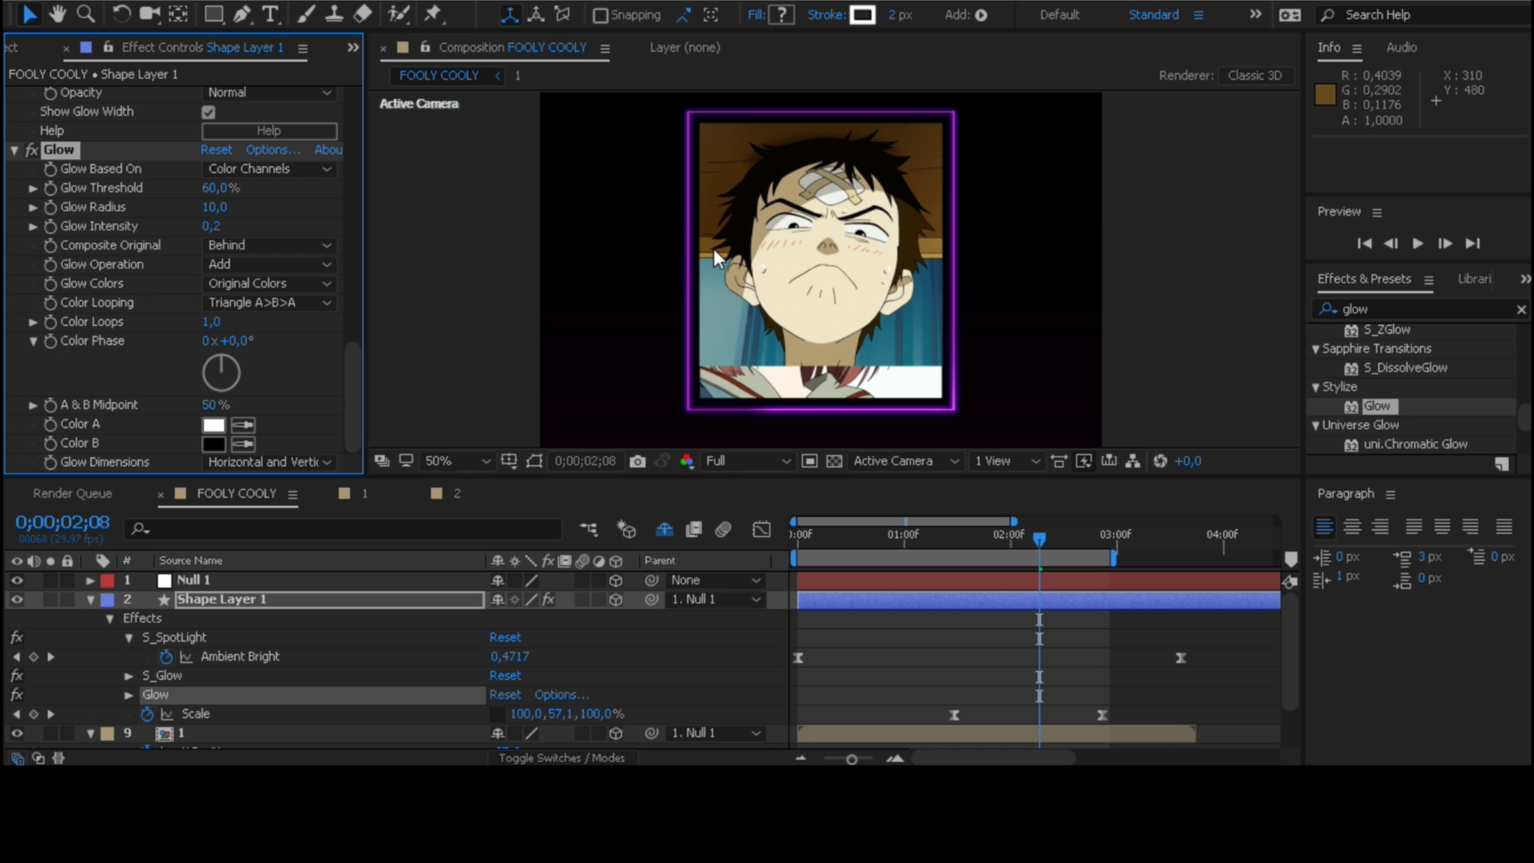
{"action": "key", "text": "comma"}
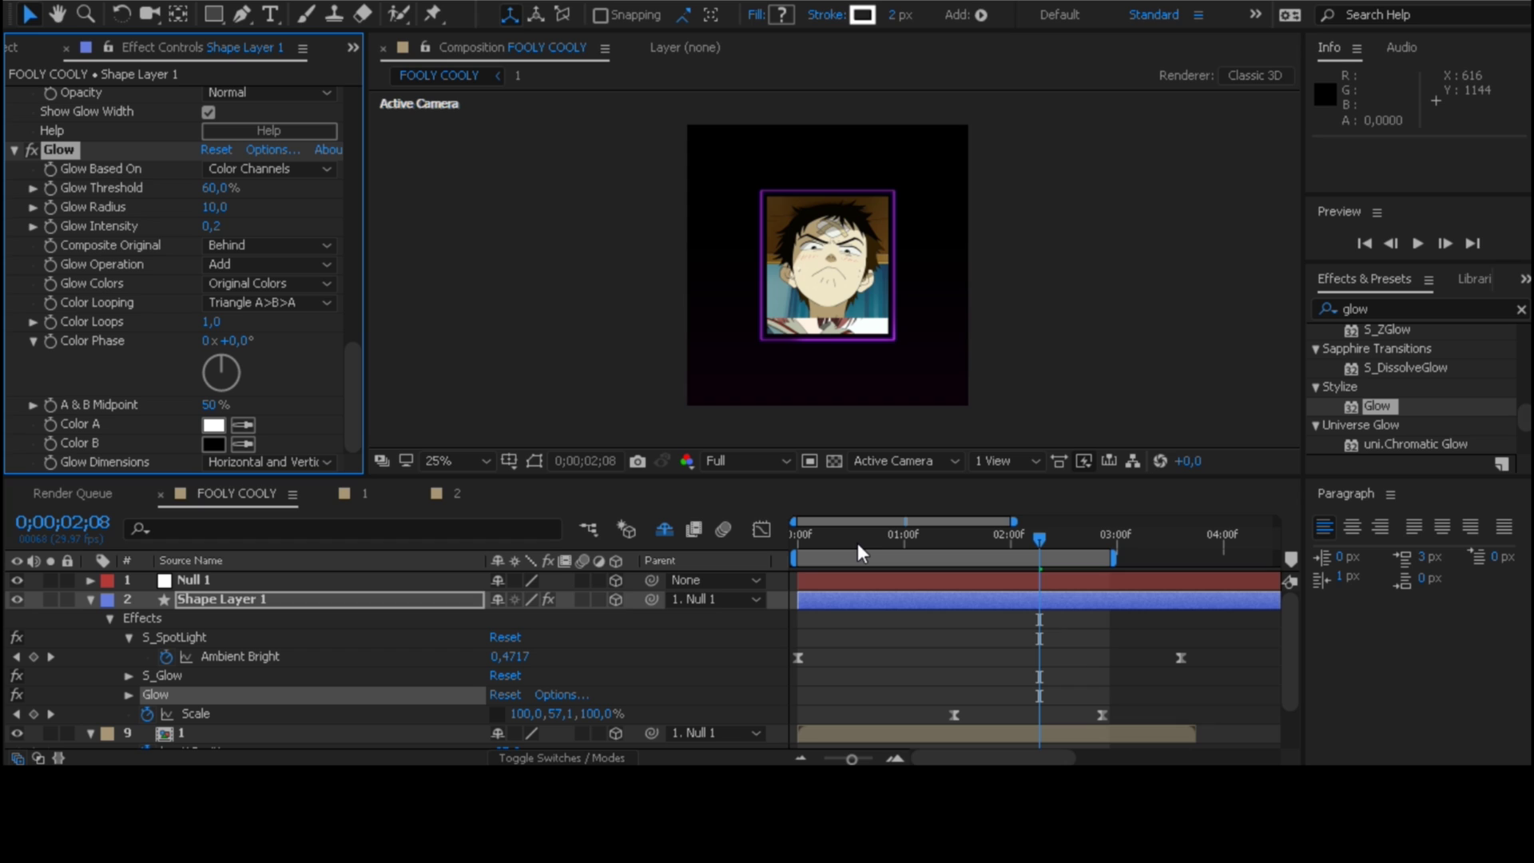
{"action": "left_click", "coordinate": [794, 547]}
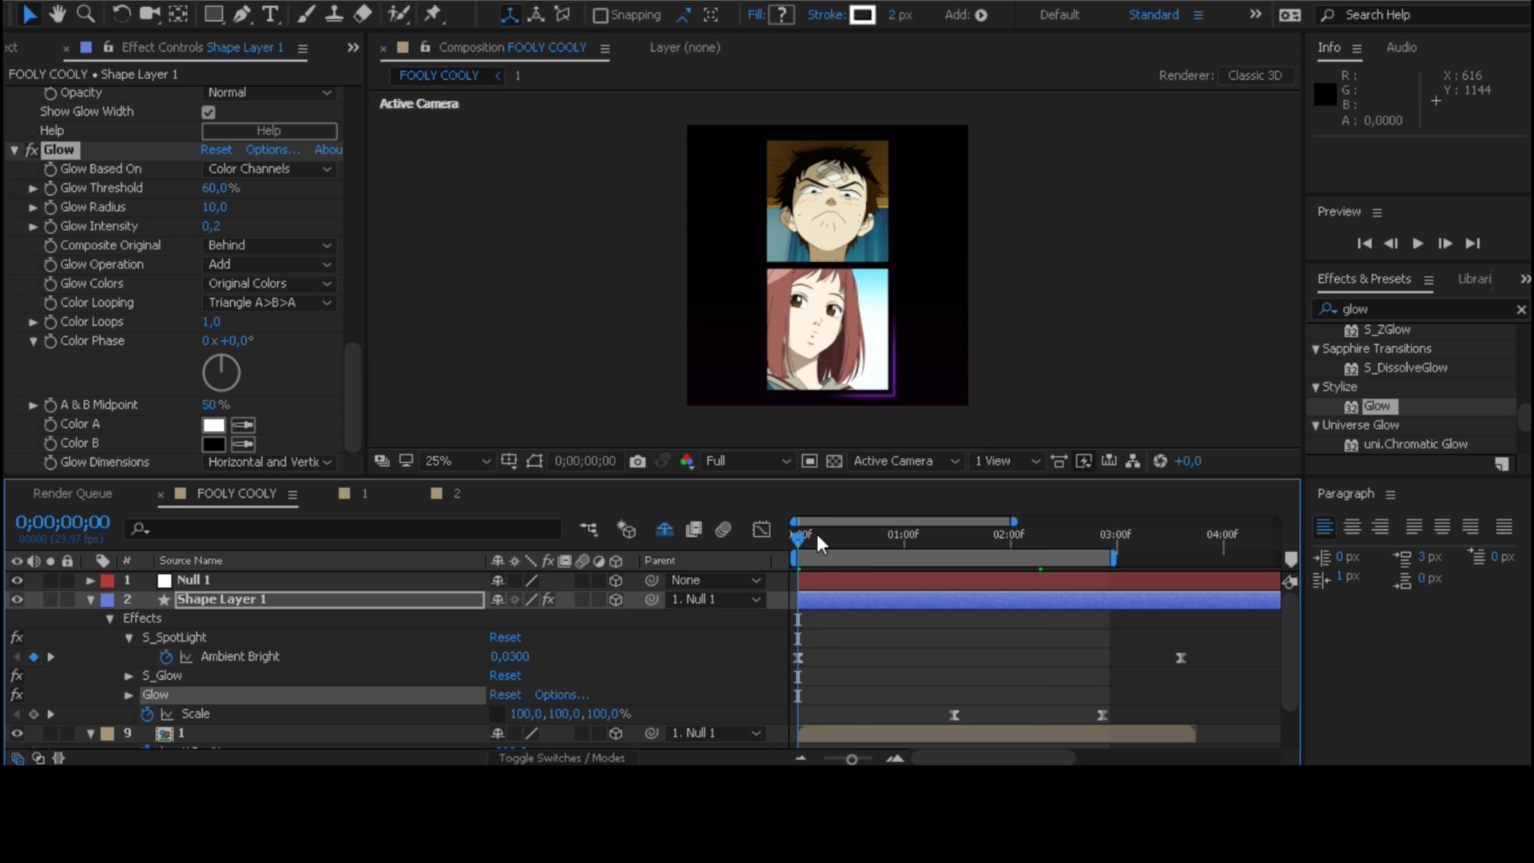
Step: Play a RAM preview of all 88 frames of the composition
{"action": "key", "text": "space"}
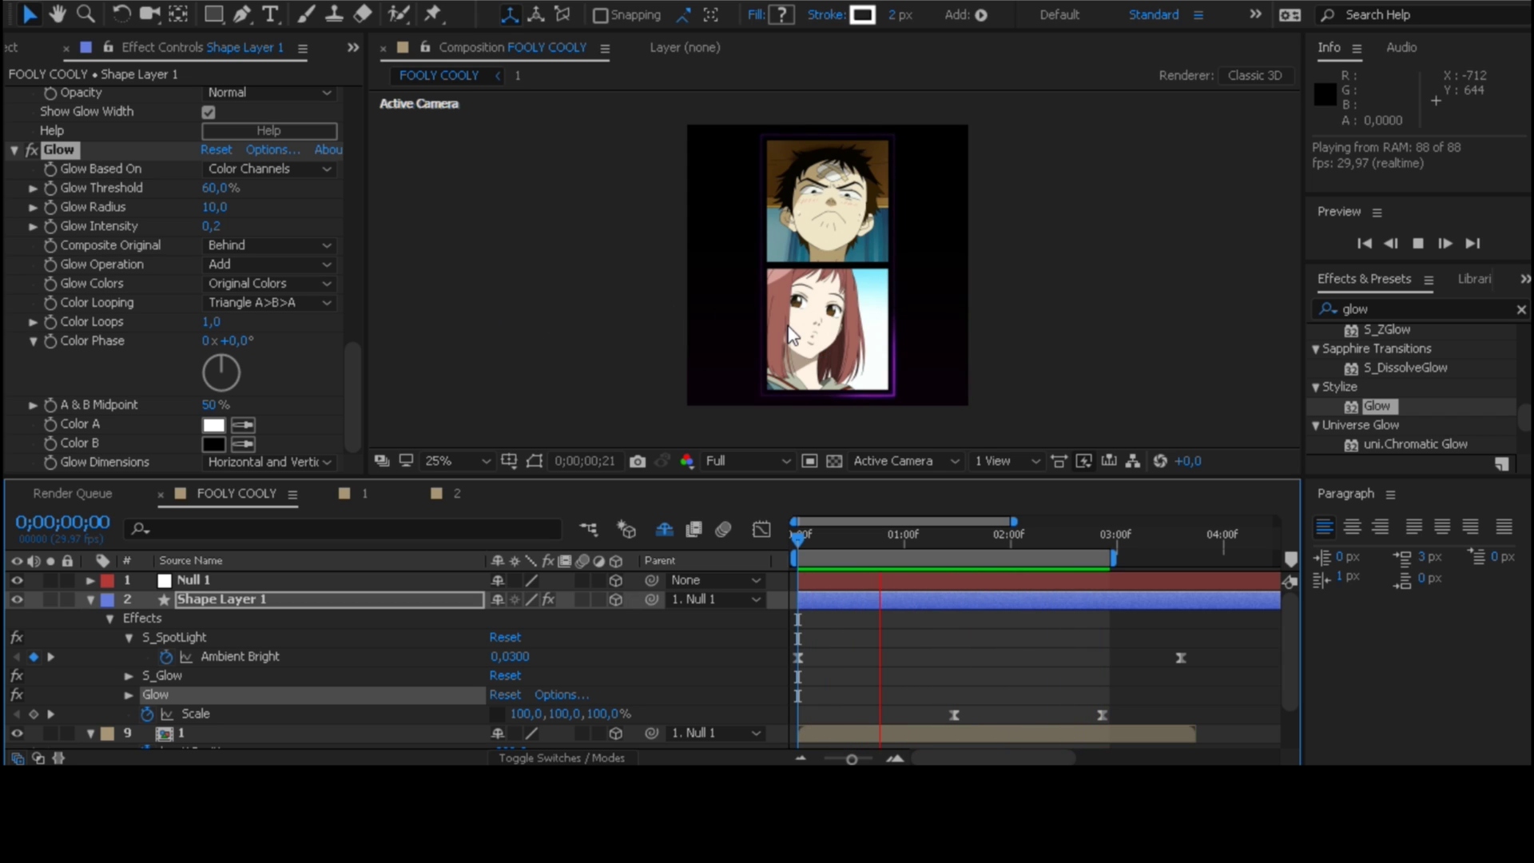
Step: Reshape the Ambient Bright curve with a steep initial rise and a gentle ease into the final keyframe
{"action": "left_click_drag", "start_coordinate": [988, 540], "coordinate": [1015, 538]}
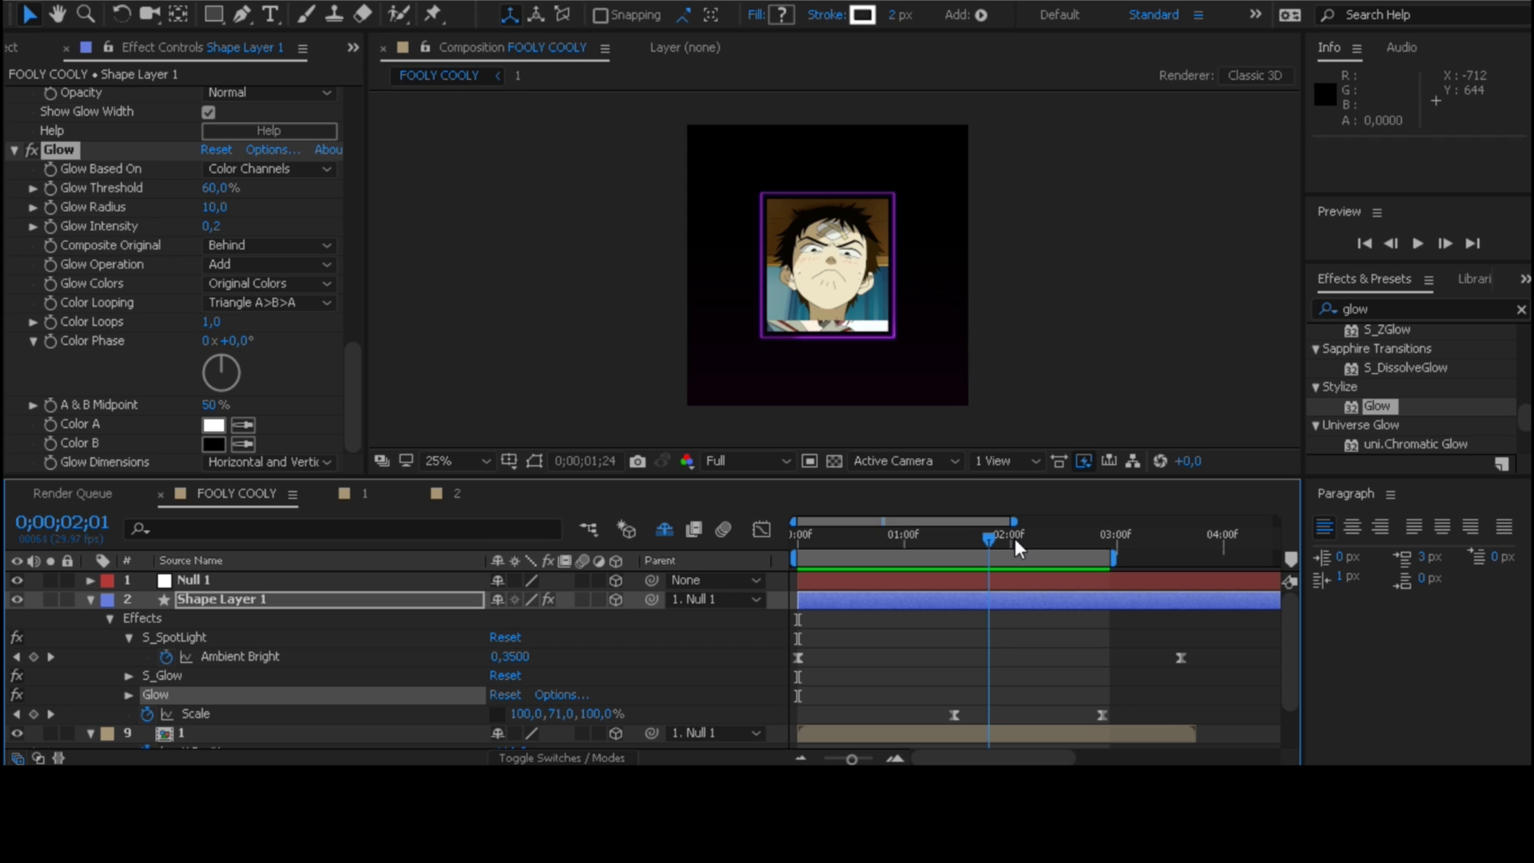
{"action": "left_click_drag", "start_coordinate": [1228, 656], "coordinate": [764, 655]}
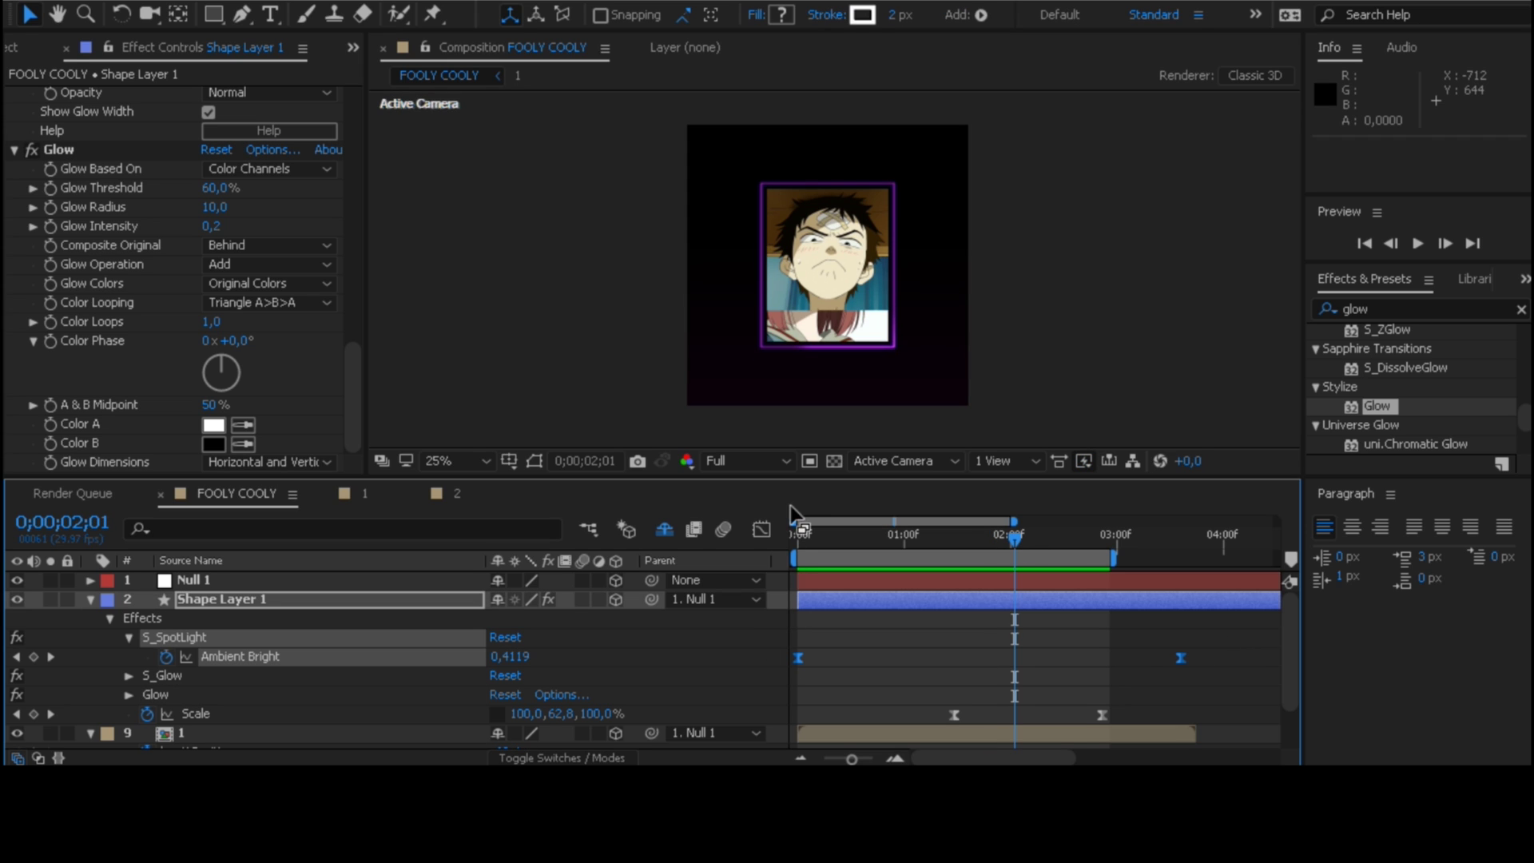
{"action": "left_click", "coordinate": [761, 530]}
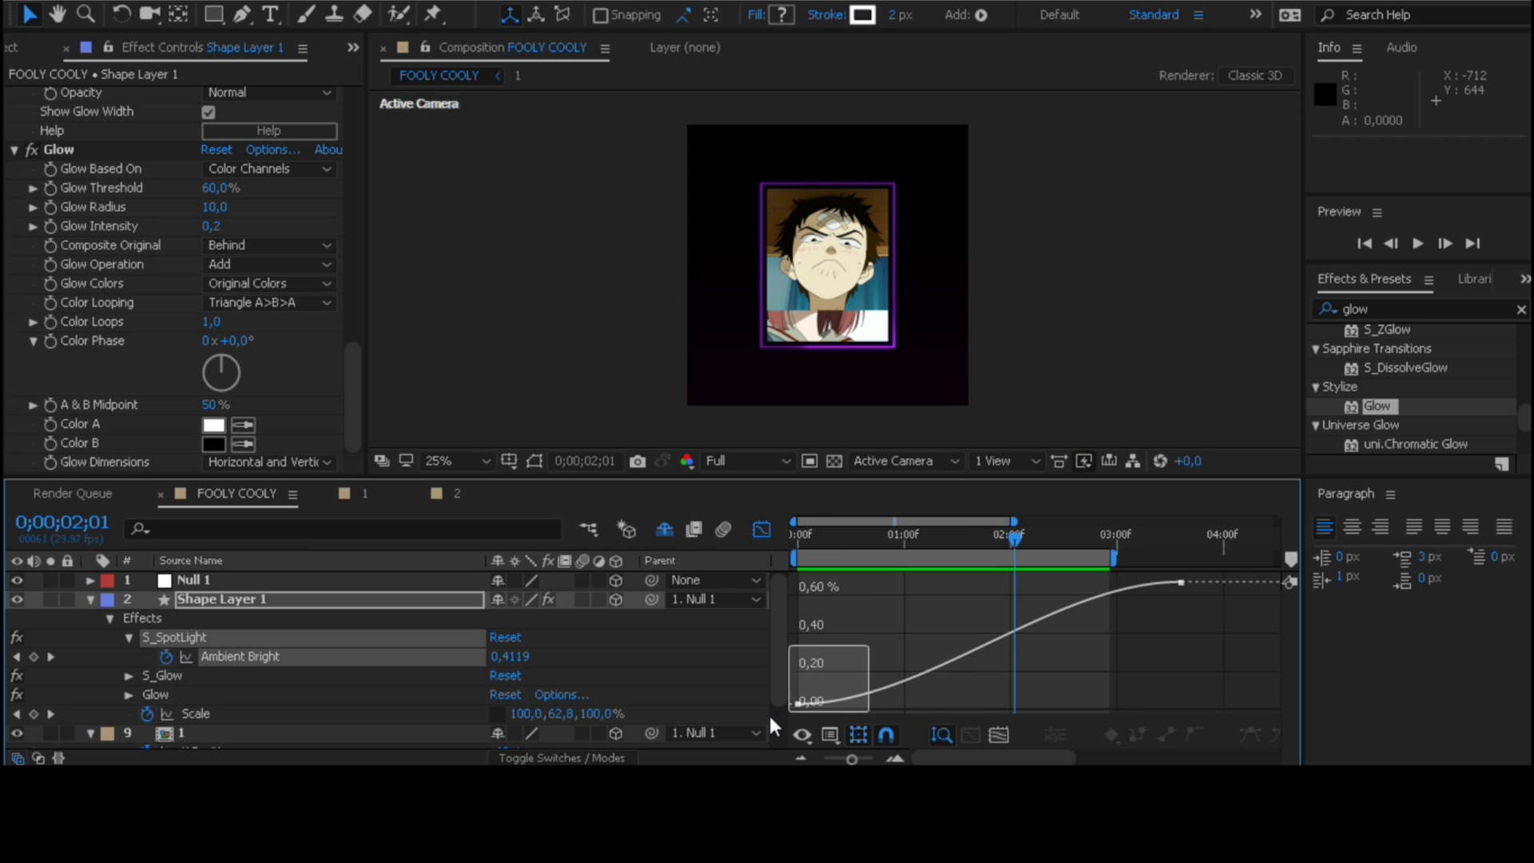
{"action": "left_click_drag", "start_coordinate": [770, 716], "coordinate": [764, 714]}
{"action": "left_click", "coordinate": [859, 688]}
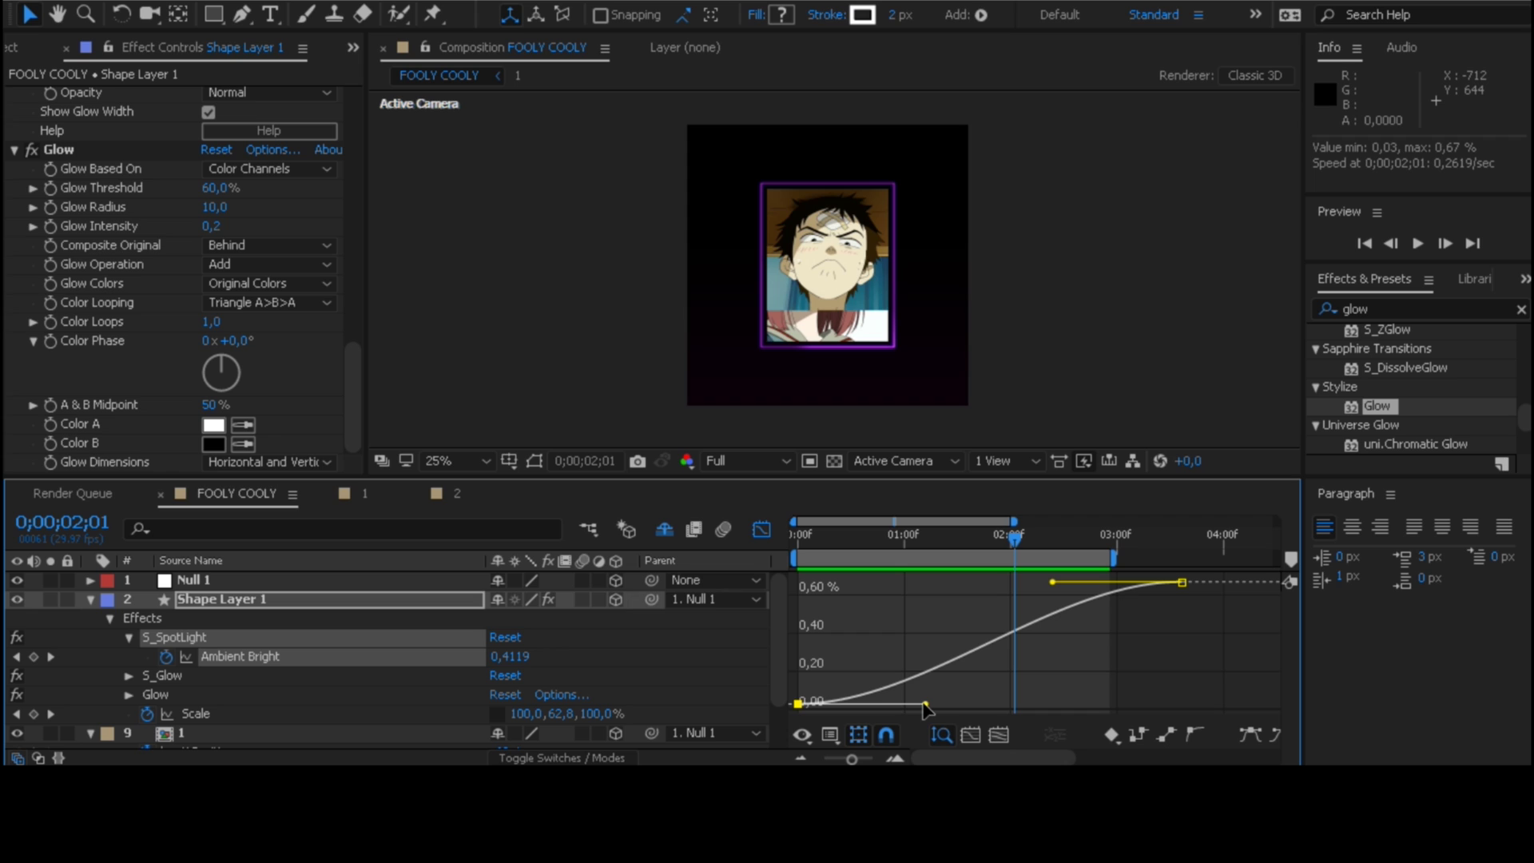
{"action": "left_click_drag", "start_coordinate": [782, 655], "coordinate": [810, 636]}
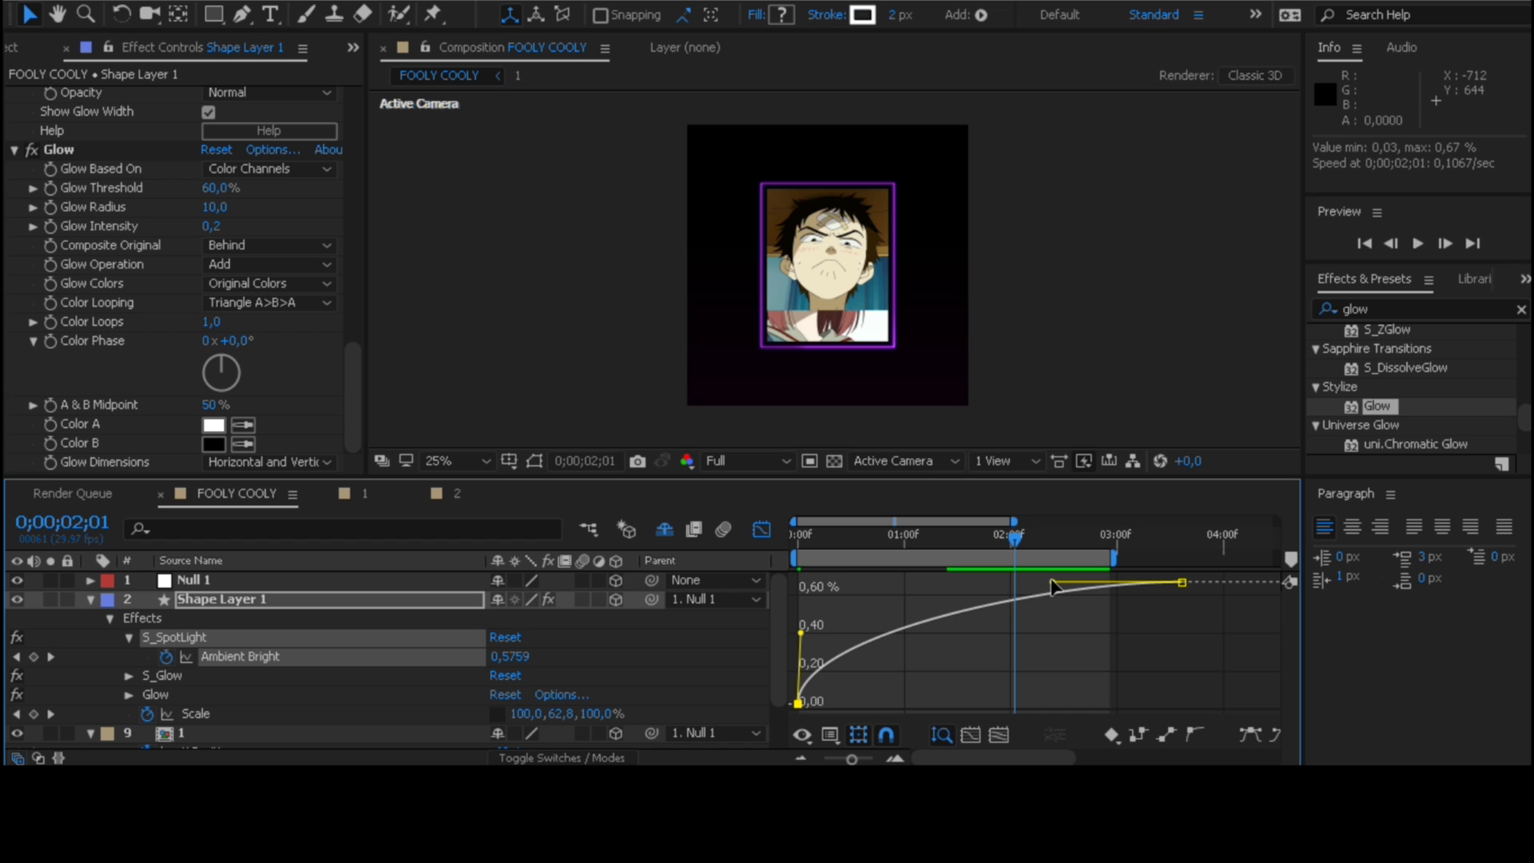
{"action": "left_click_drag", "start_coordinate": [1052, 583], "coordinate": [970, 581]}
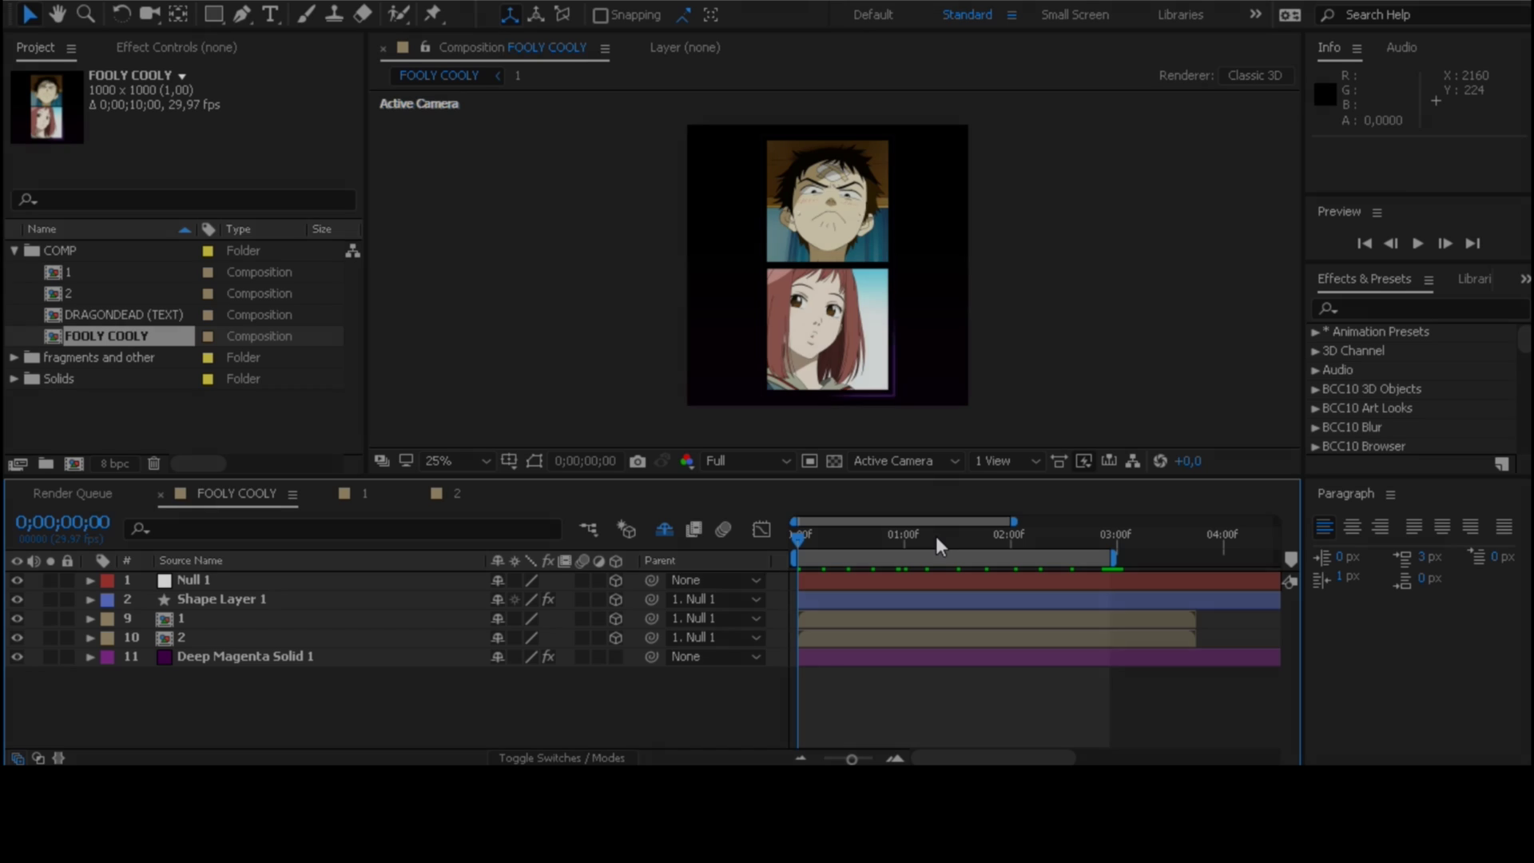
Step: End the work area at 3 seconds and put the playhead at 0;00;03;00
{"action": "mouse_move", "coordinate": [937, 536]}
{"action": "left_mouse_down"}
{"action": "mouse_move", "coordinate": [1089, 539]}
{"action": "mouse_move", "coordinate": [828, 521]}
{"action": "mouse_move", "coordinate": [948, 526]}
{"action": "left_mouse_up"}
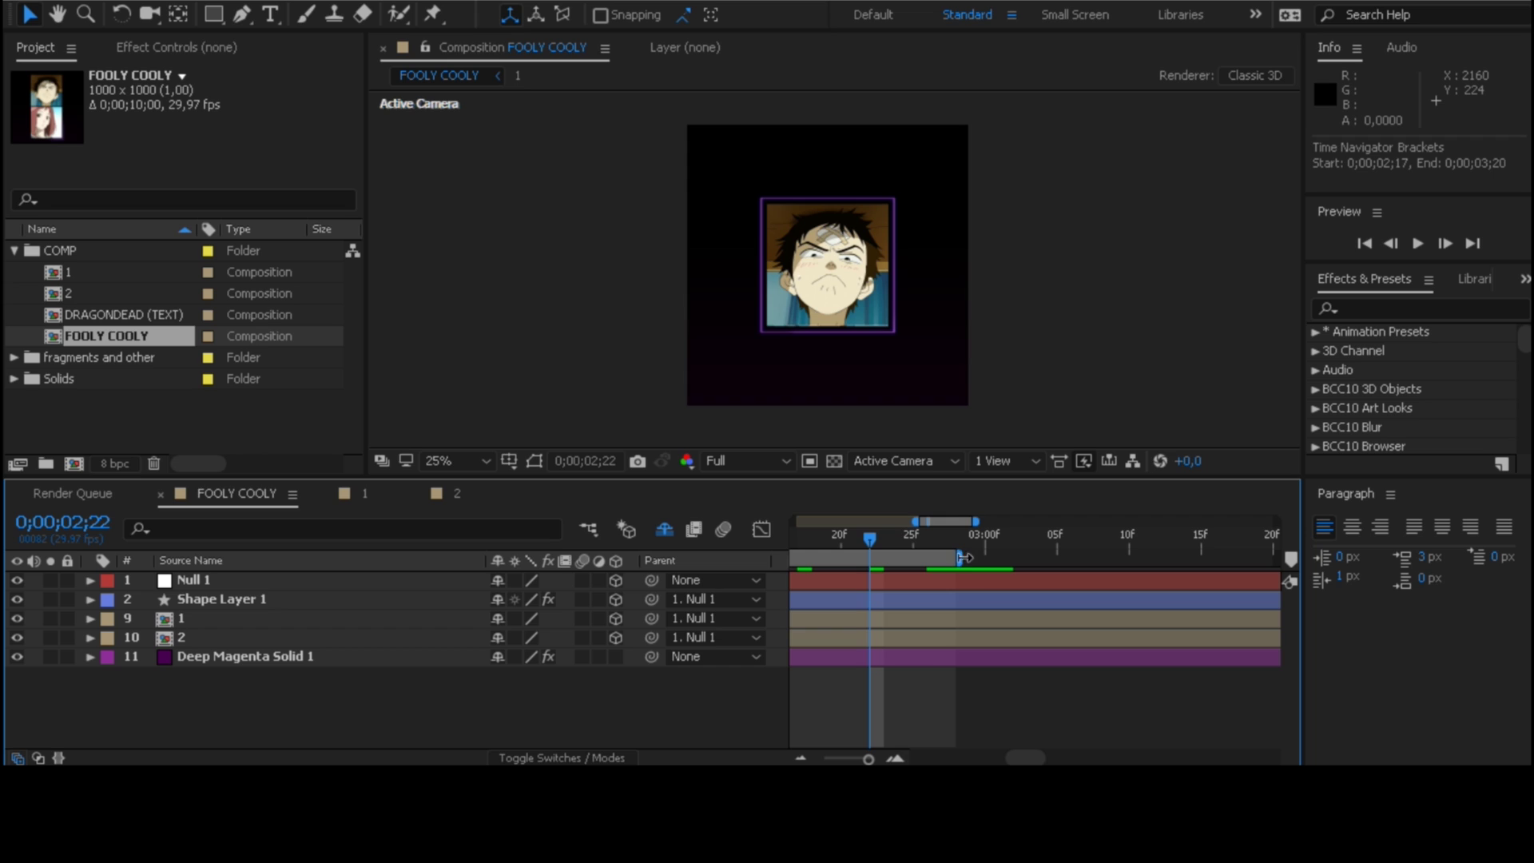
{"action": "left_click_drag", "start_coordinate": [959, 557], "coordinate": [1010, 561]}
{"action": "left_click", "coordinate": [986, 547]}
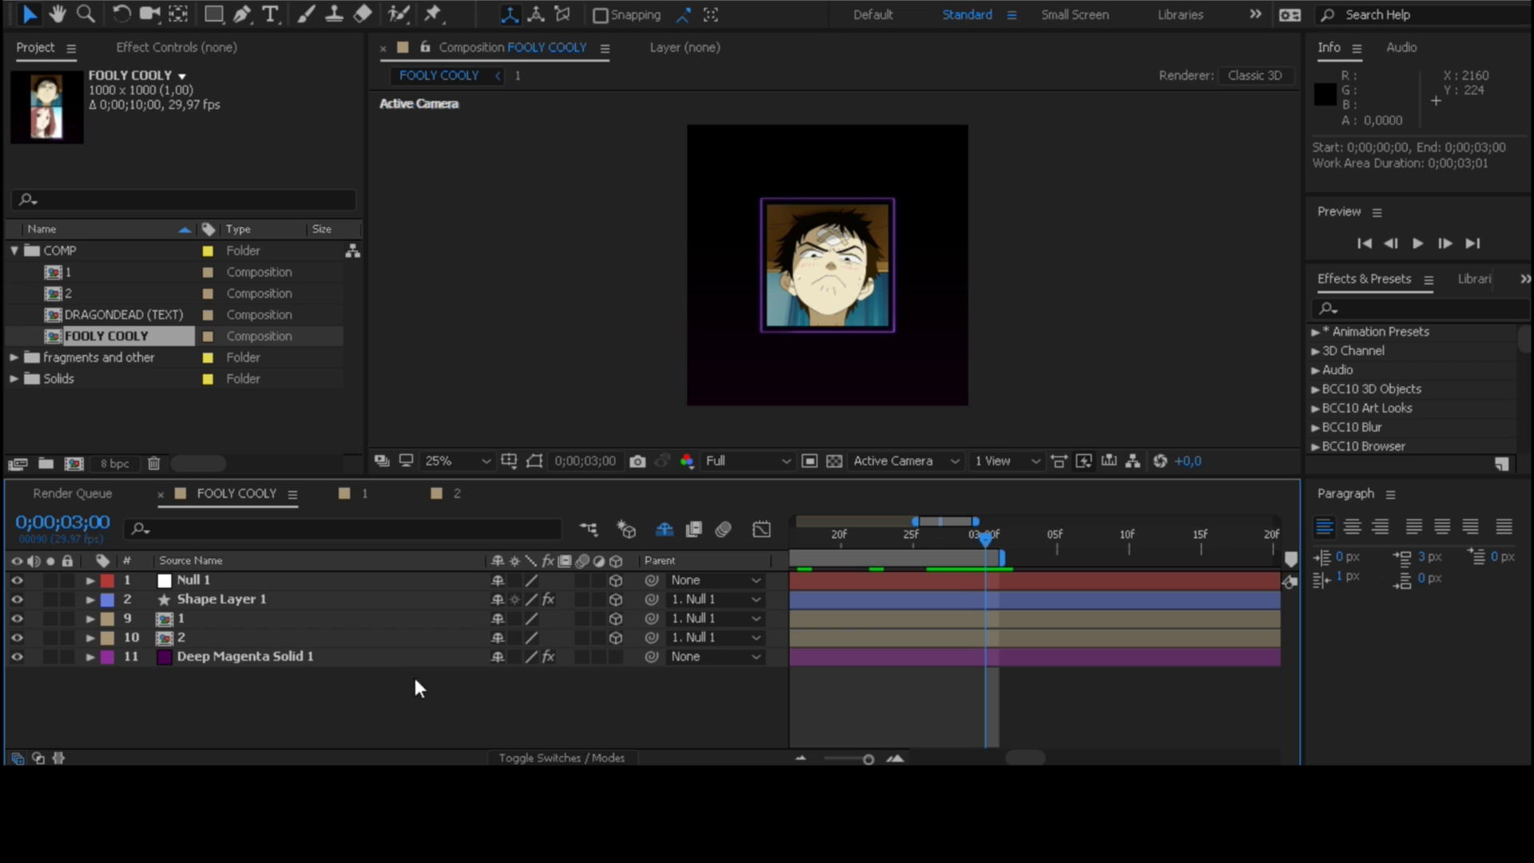
Step: Move the last Scale and Y Position keyframes of Shape Layer 1 and layers 1–2 to 0;00;03;00
{"action": "left_click", "coordinate": [918, 601]}
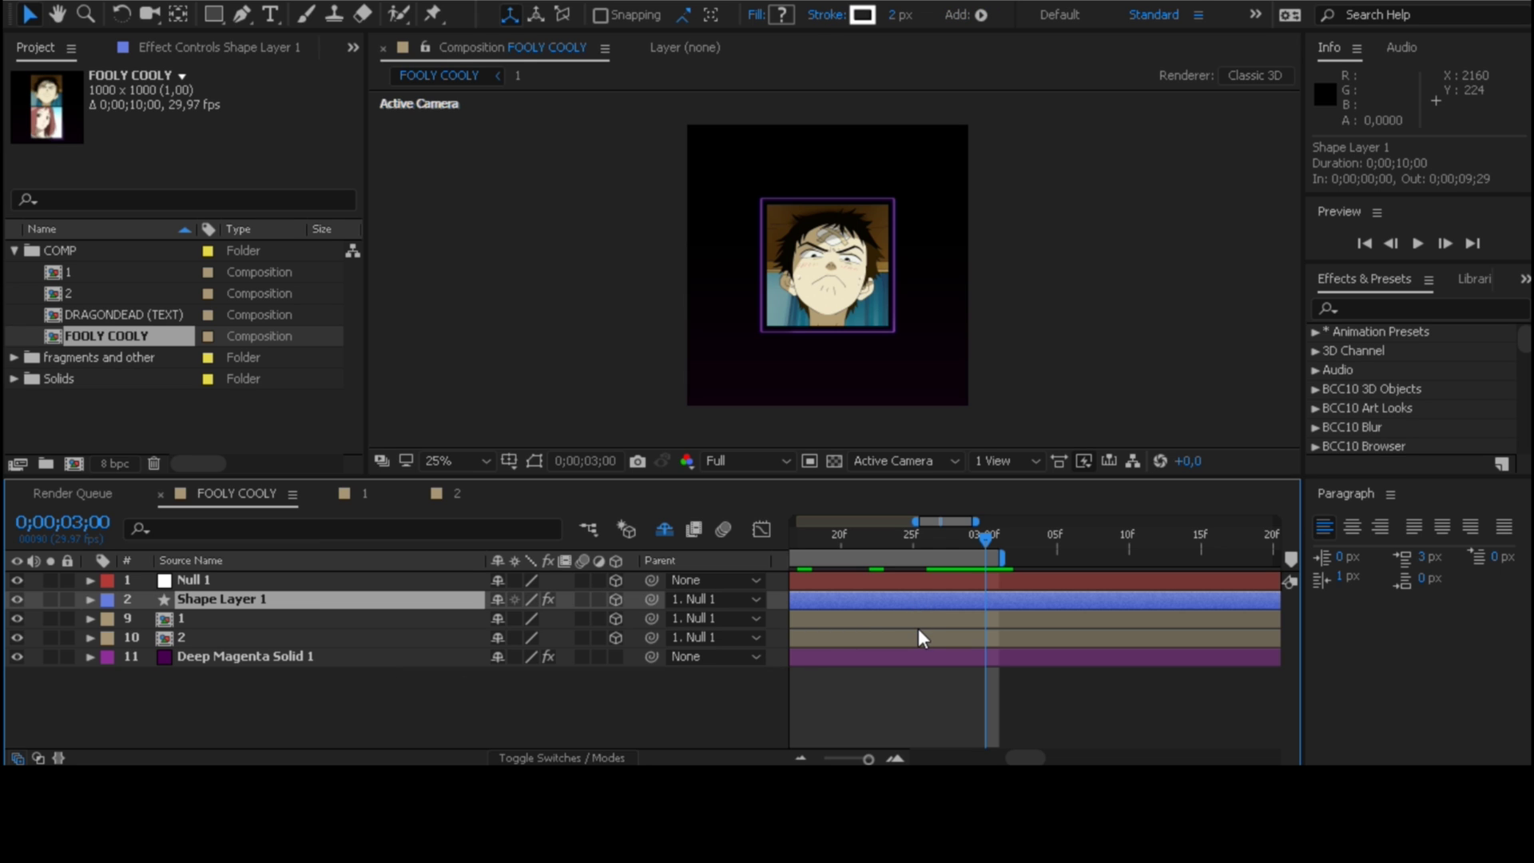
{"action": "left_click", "coordinate": [919, 629], "text": "shift"}
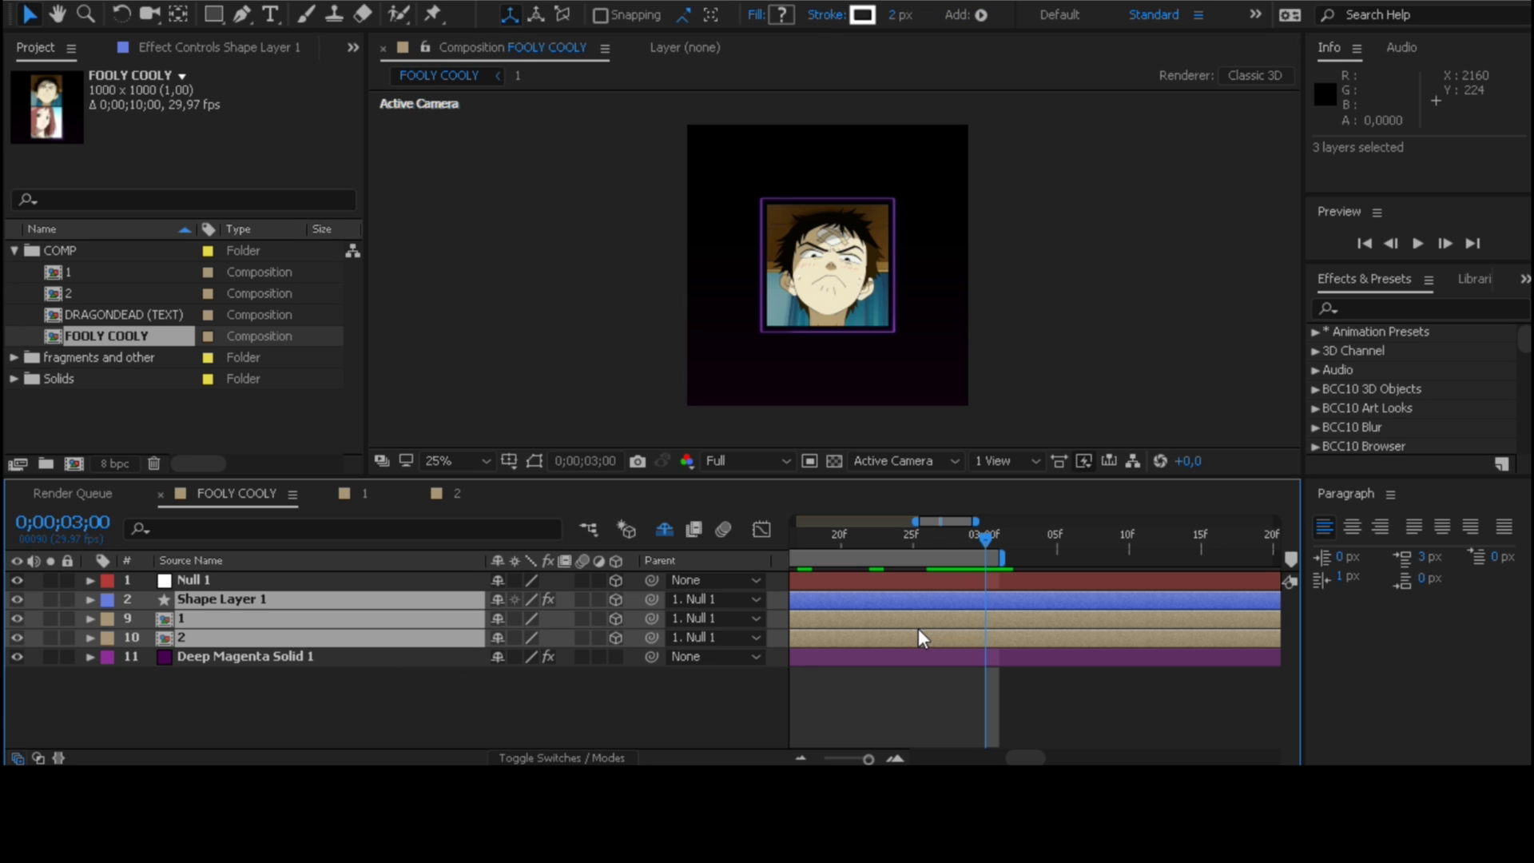
{"action": "key", "text": "u"}
{"action": "scroll", "coordinate": [943, 633], "scroll_direction": "down", "scroll_amount": 1}
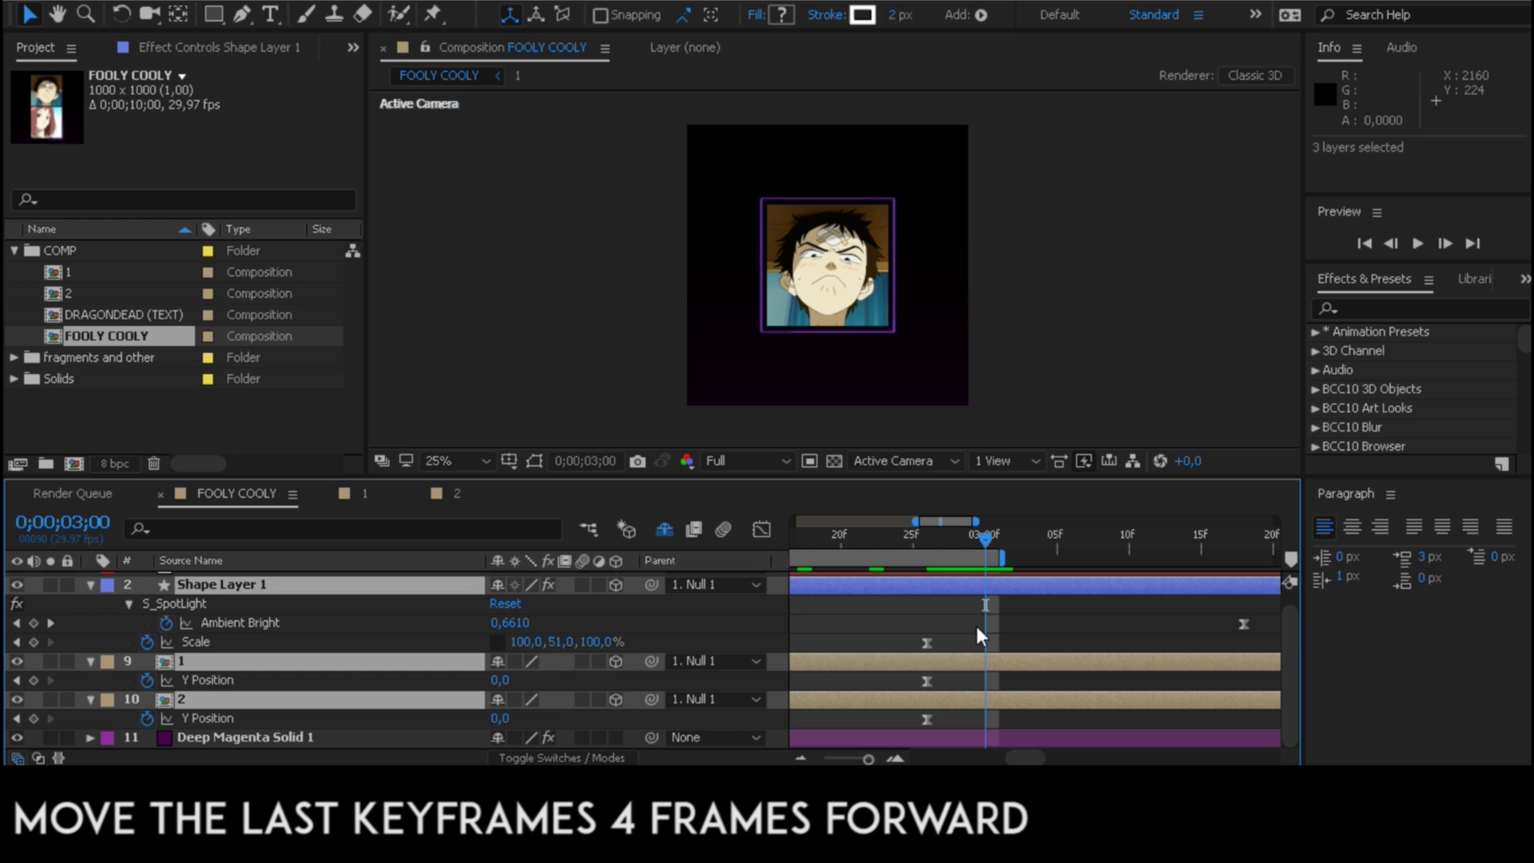
{"action": "left_click", "coordinate": [976, 625]}
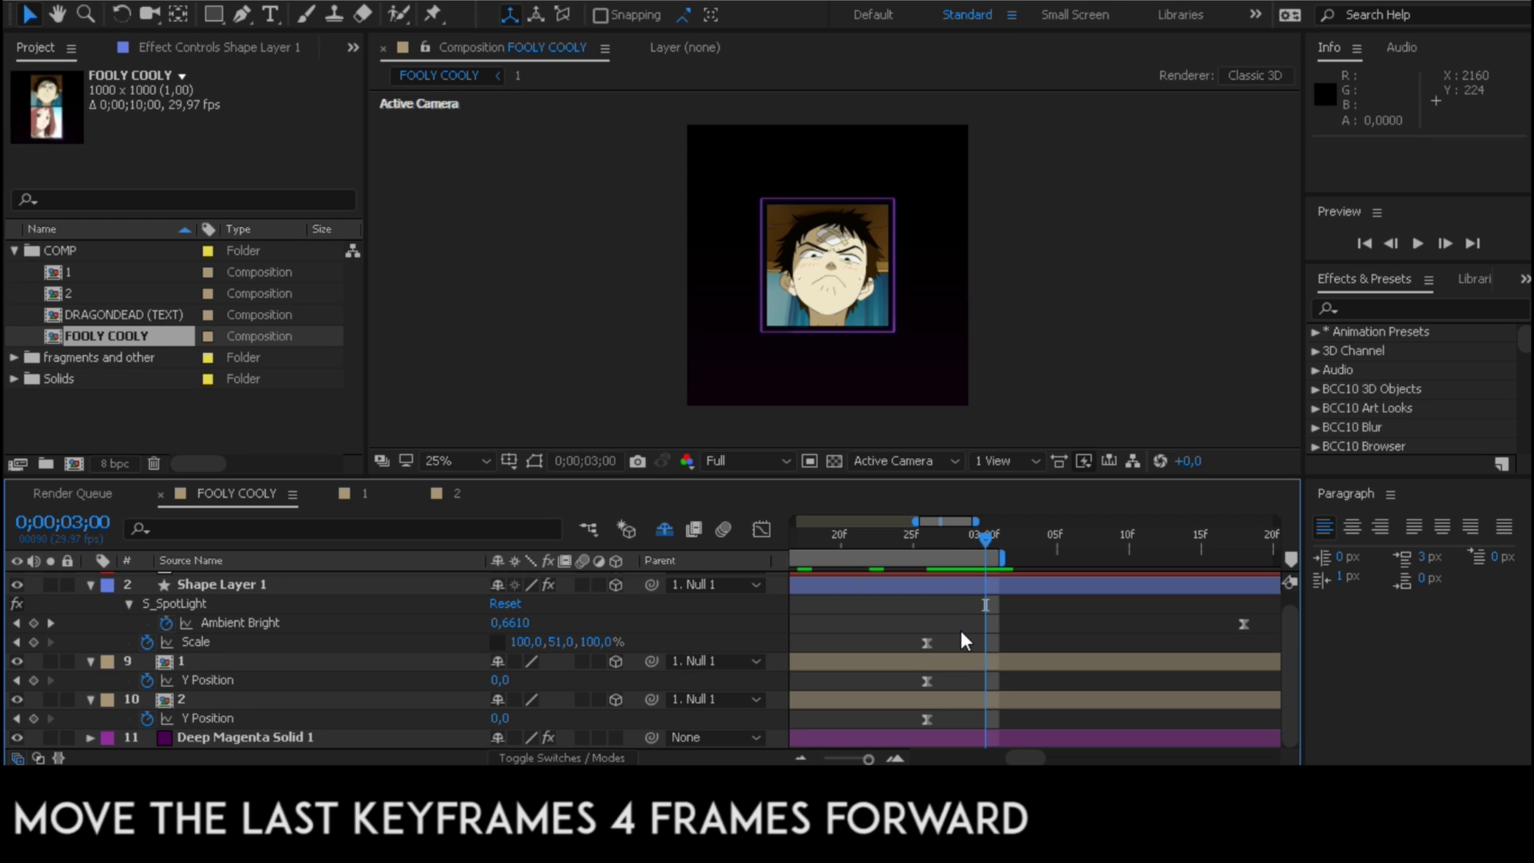
{"action": "left_click_drag", "start_coordinate": [969, 630], "coordinate": [907, 715]}
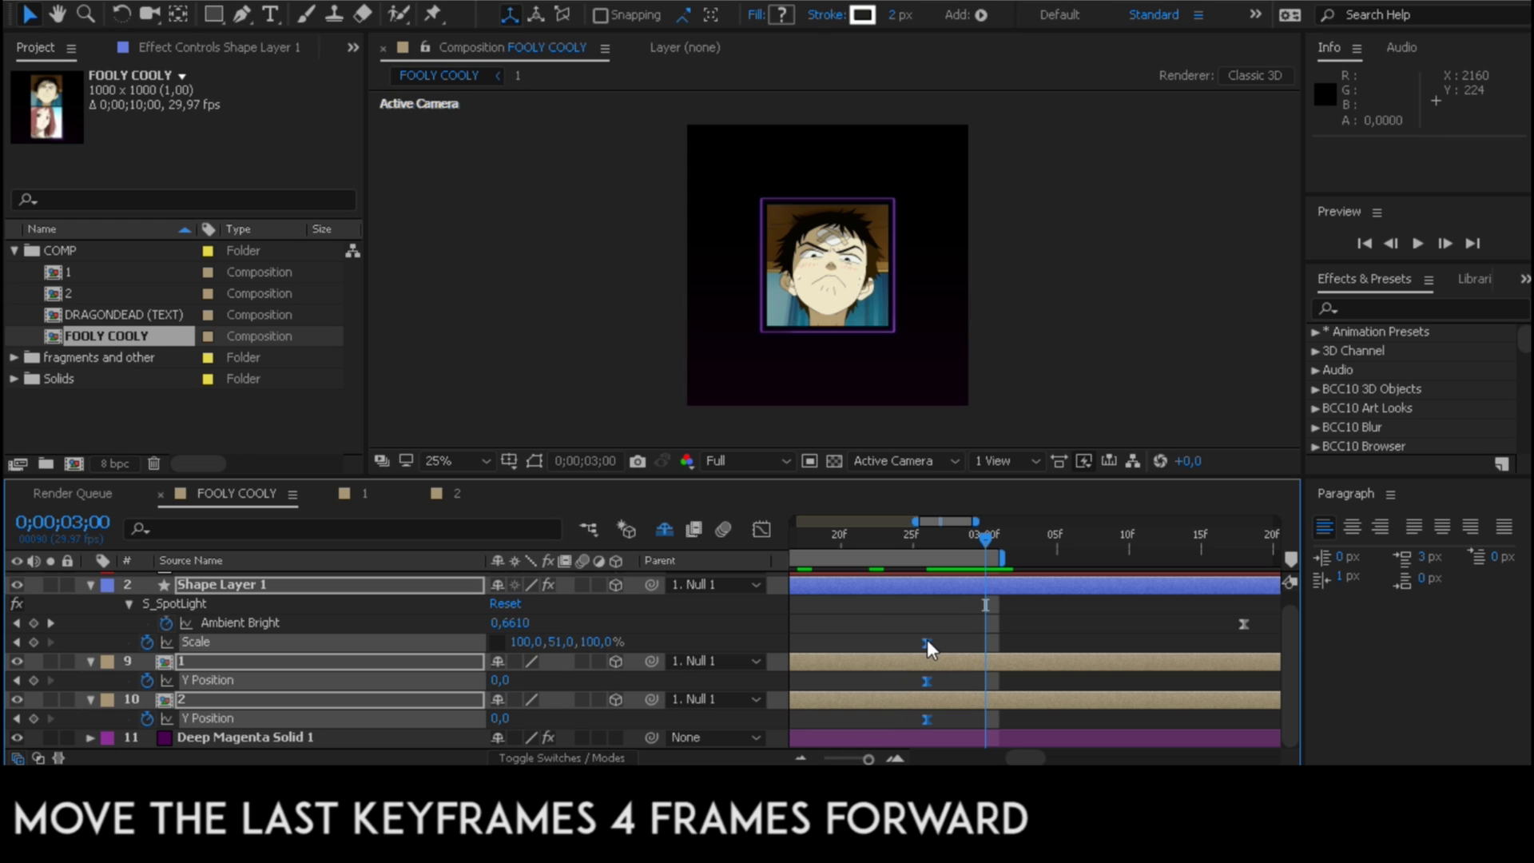
{"action": "left_click_drag", "start_coordinate": [927, 642], "coordinate": [988, 653]}
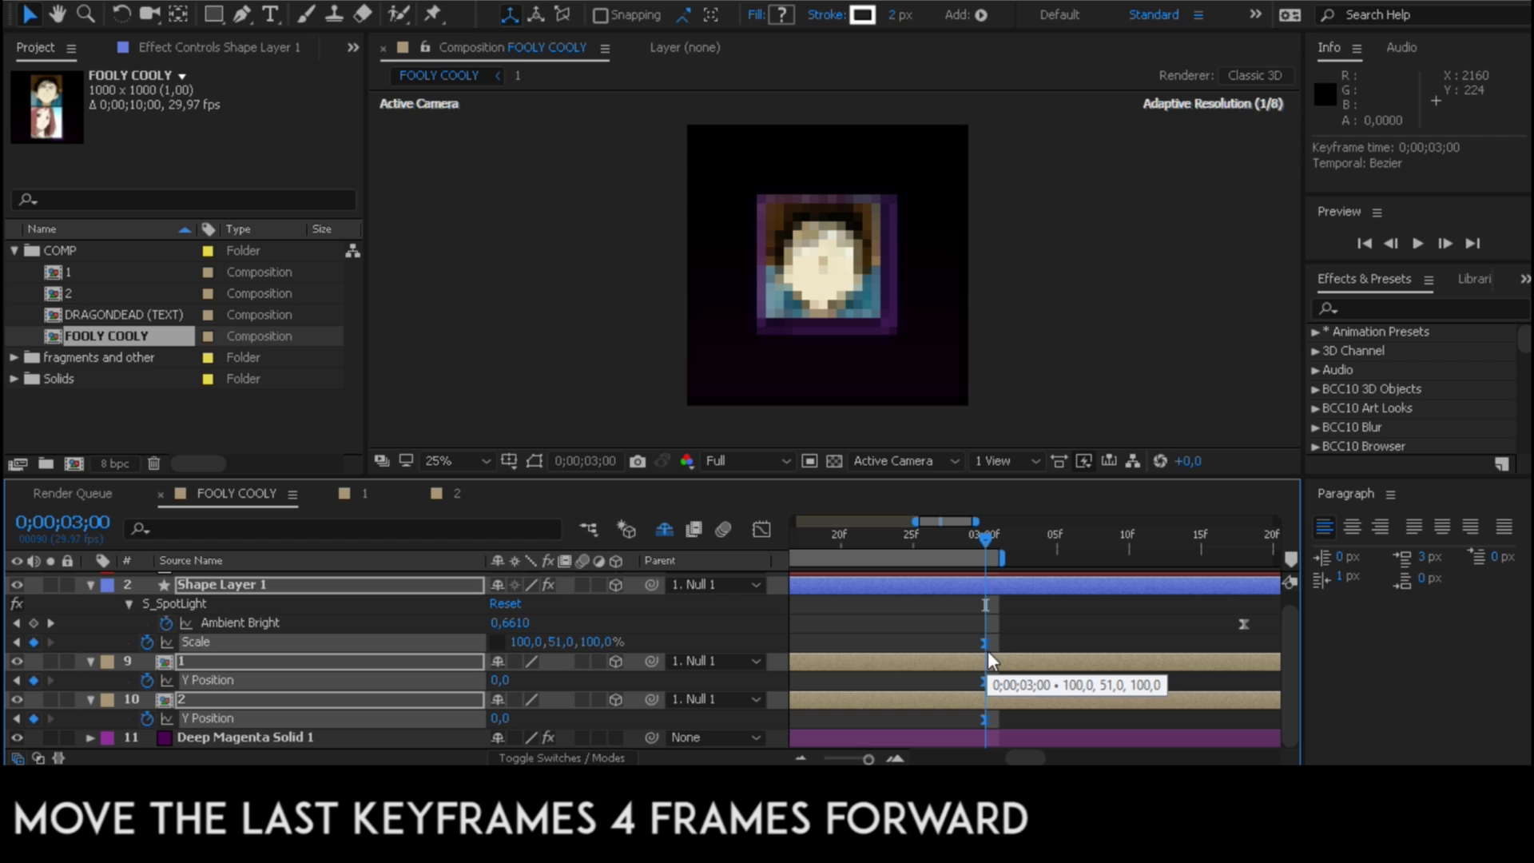
Step: Zoom the timeline out, collapse the property lists and return to the start with nothing selected
{"action": "left_click_drag", "start_coordinate": [916, 521], "coordinate": [553, 533]}
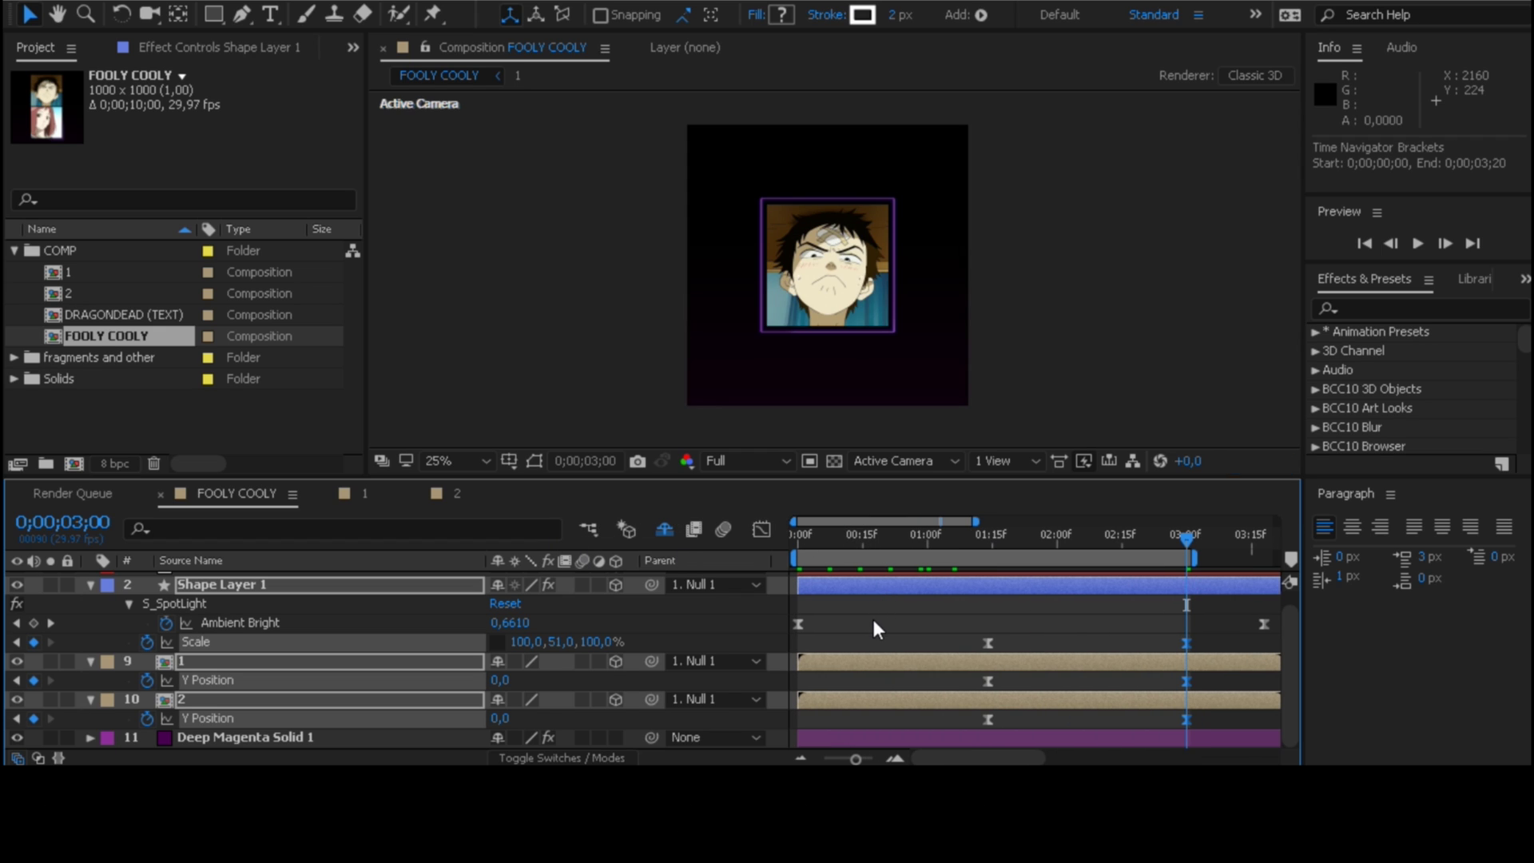
{"action": "key", "text": "u"}
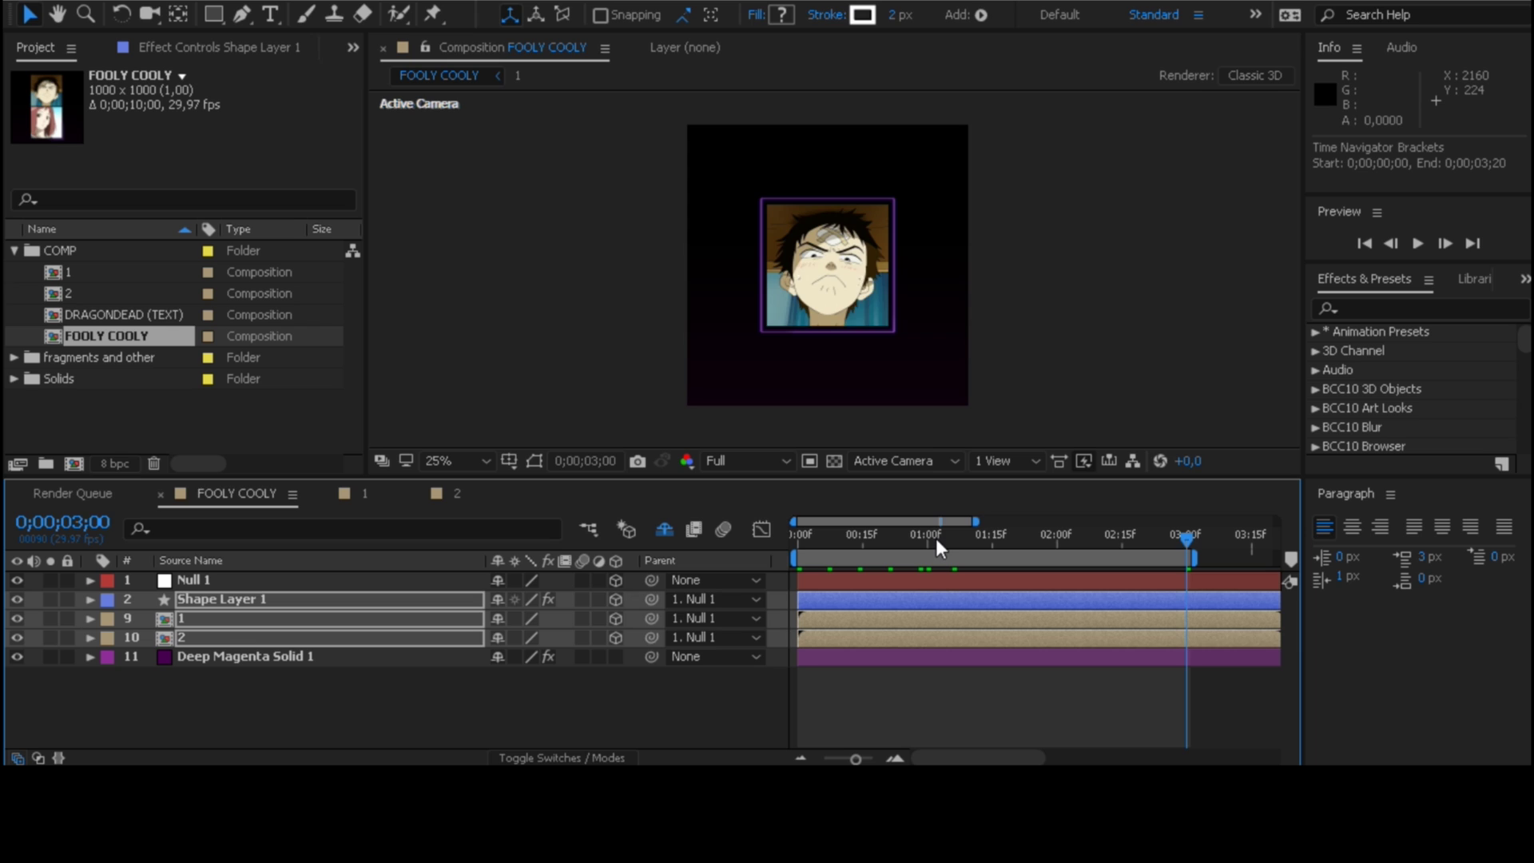
{"action": "key", "text": "Home"}
{"action": "left_click", "coordinate": [519, 683]}
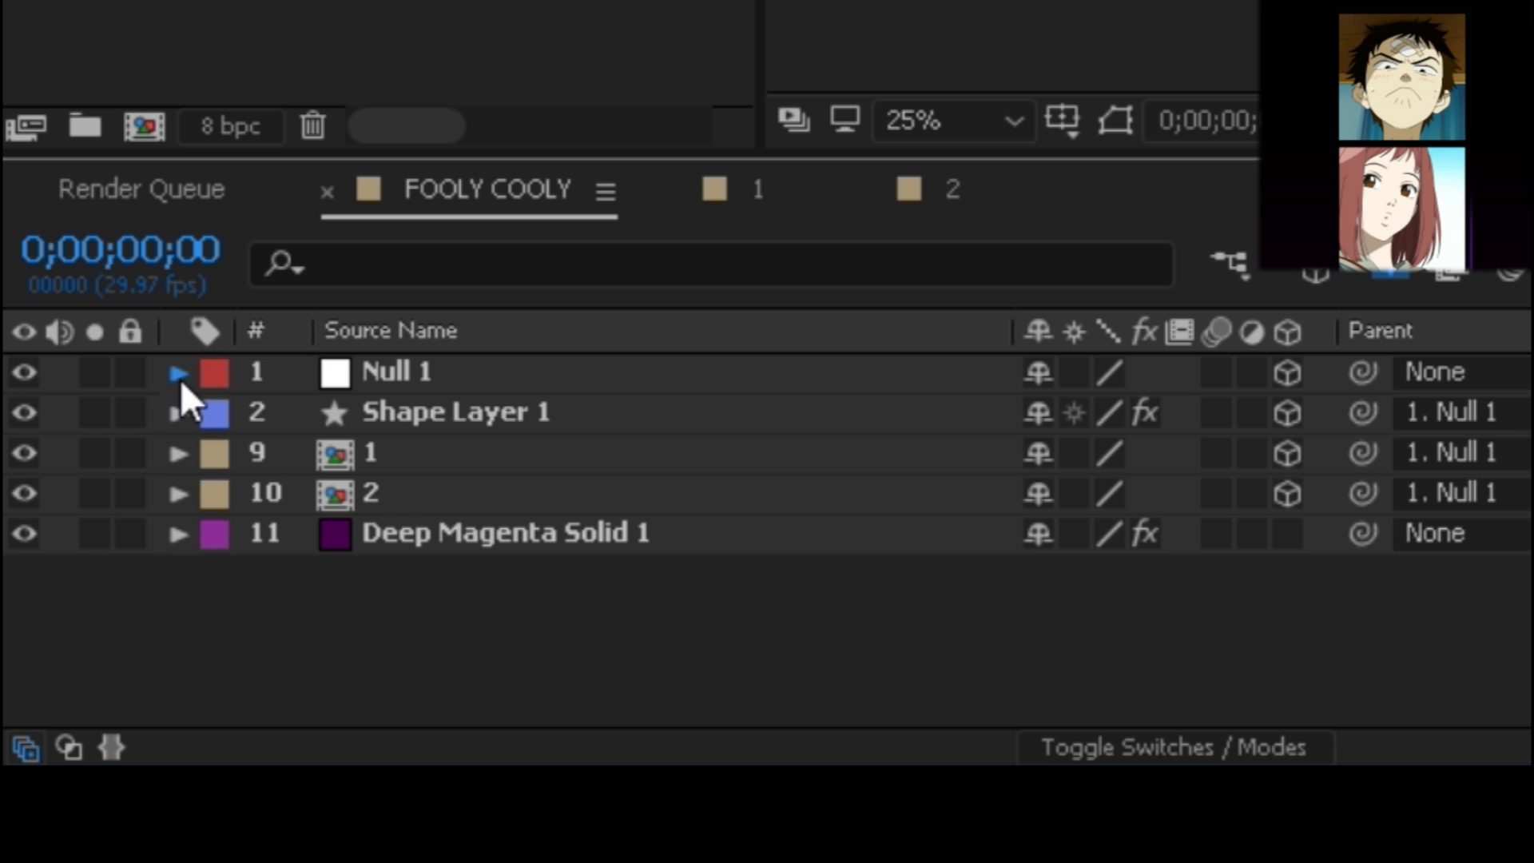
Step: Start keyframing Null 1's Z Position at -1300 at the beginning
{"action": "left_click", "coordinate": [178, 373]}
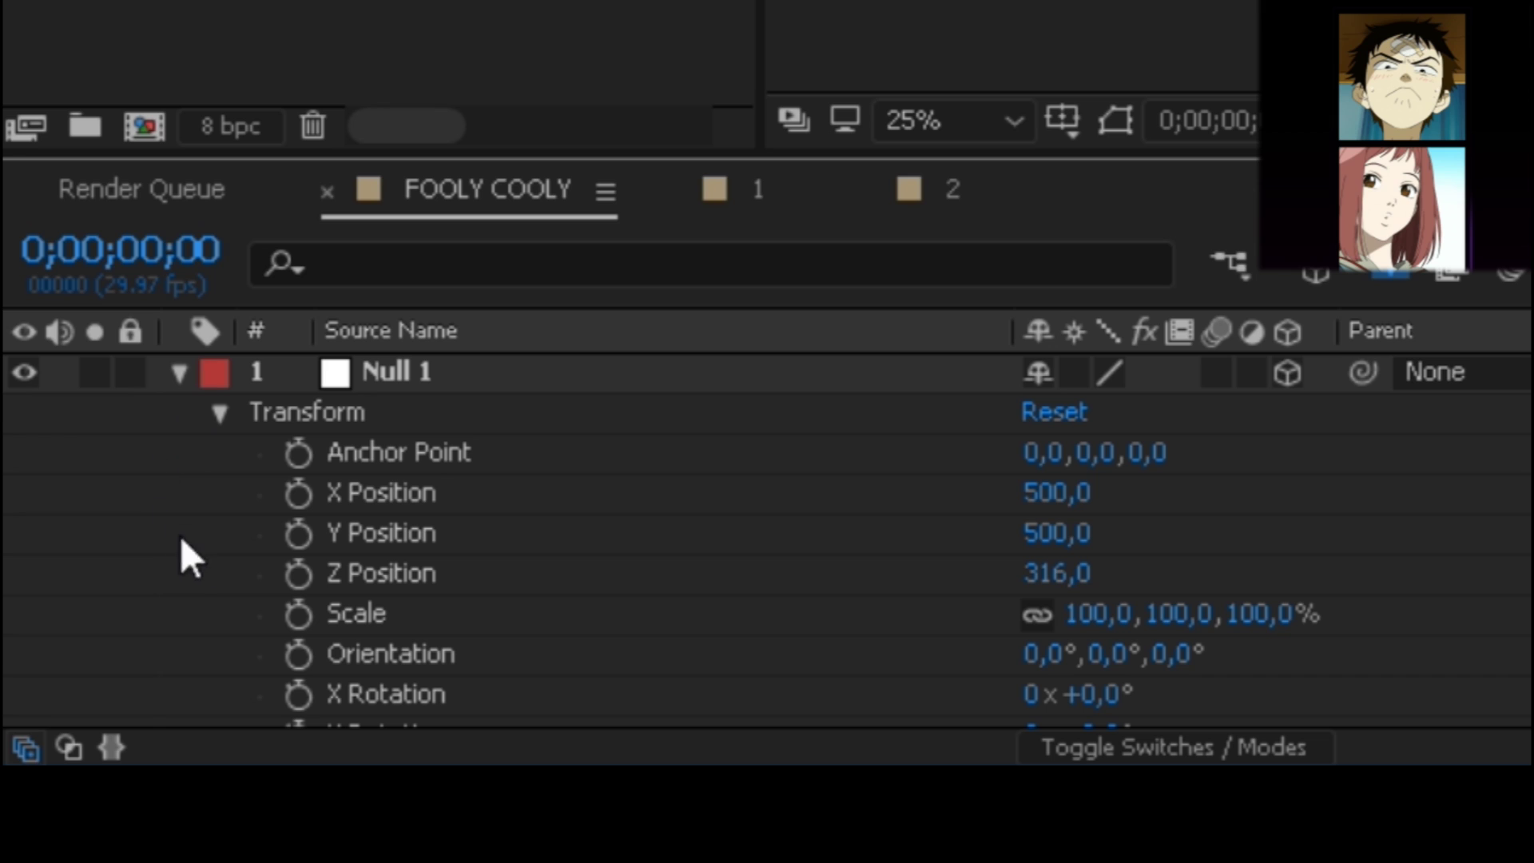
{"action": "left_click", "coordinate": [291, 570]}
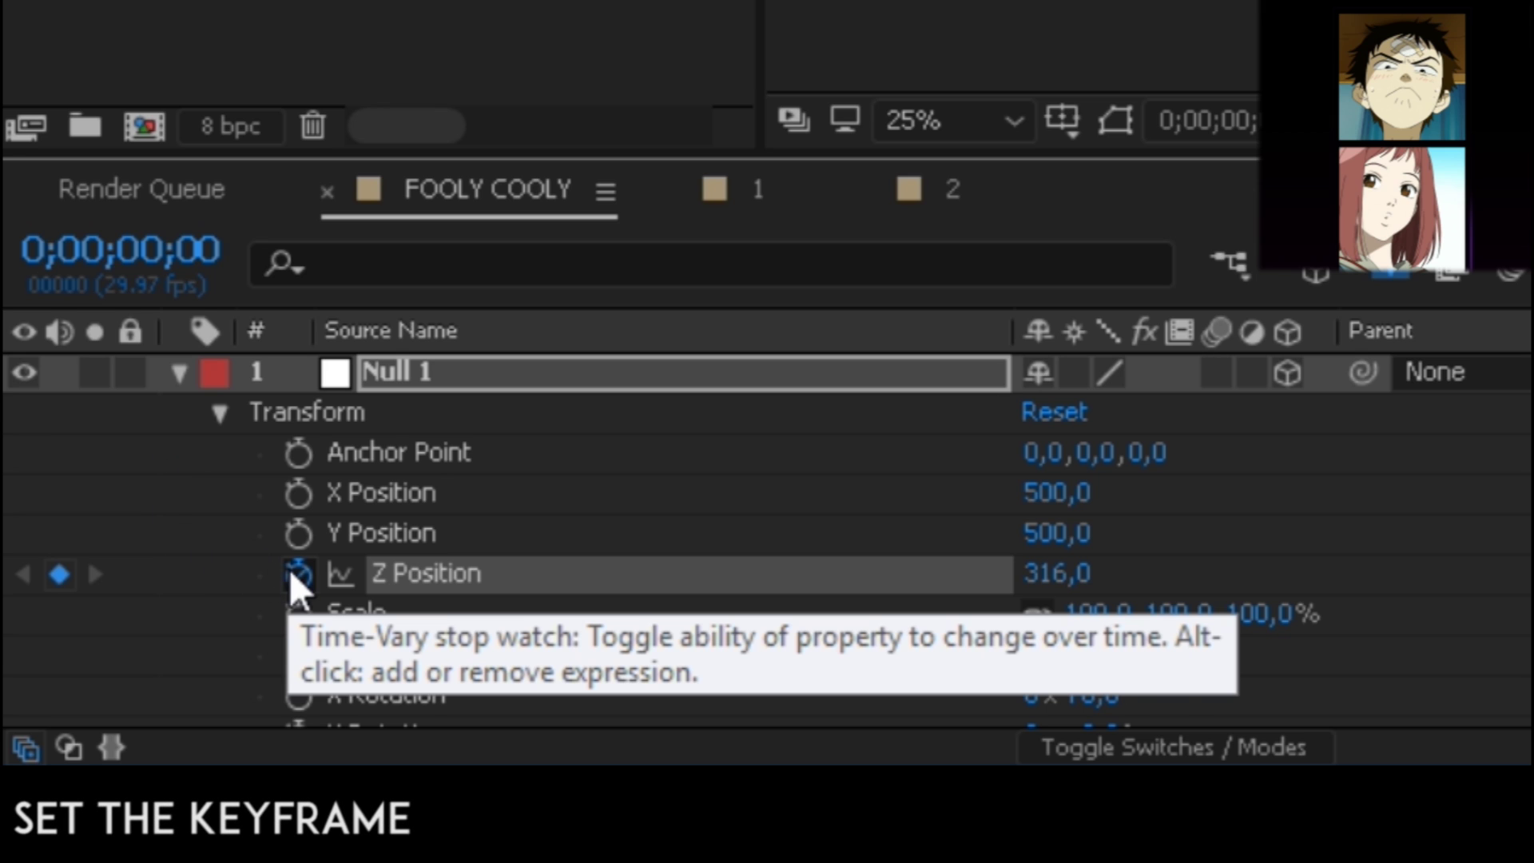
{"action": "left_click", "coordinate": [1080, 573]}
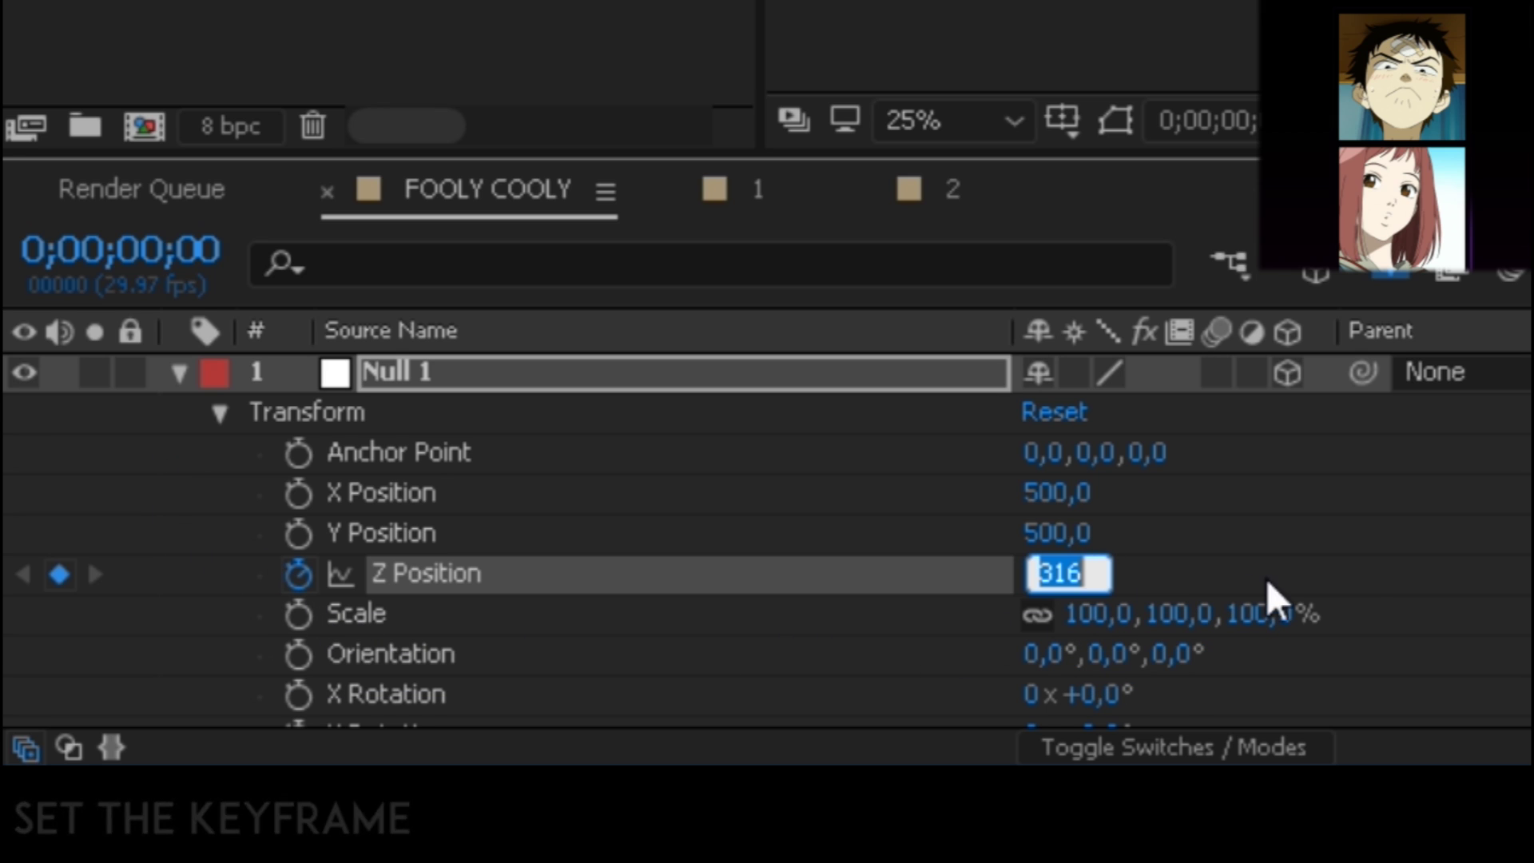
{"action": "type", "text": "-1300"}
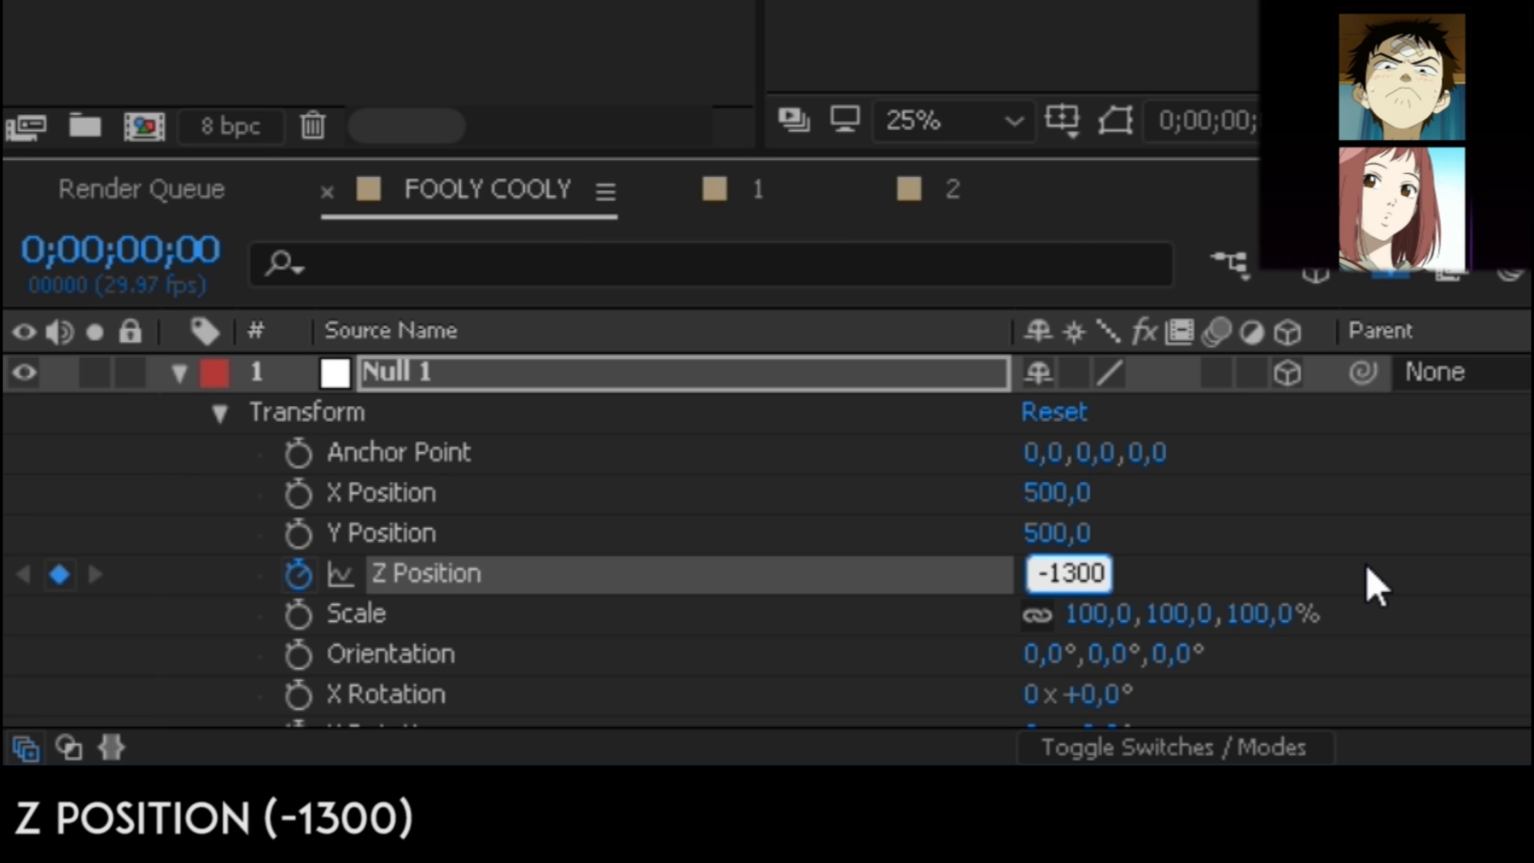
{"action": "key", "text": "Return"}
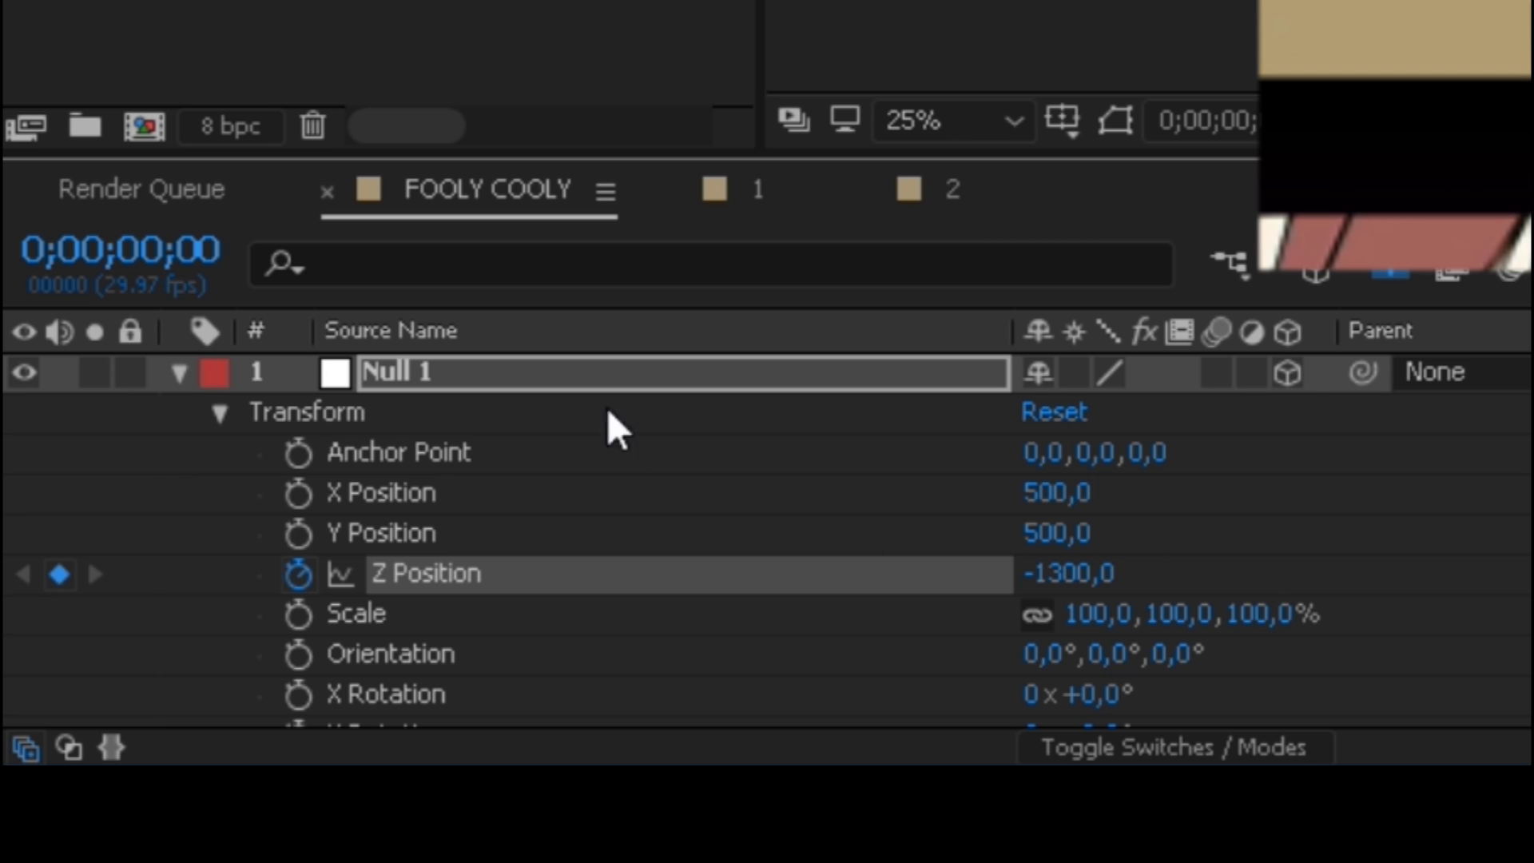
Step: Advance 44 frames and key Null 1's Z Position at 680
{"action": "left_click", "coordinate": [175, 255]}
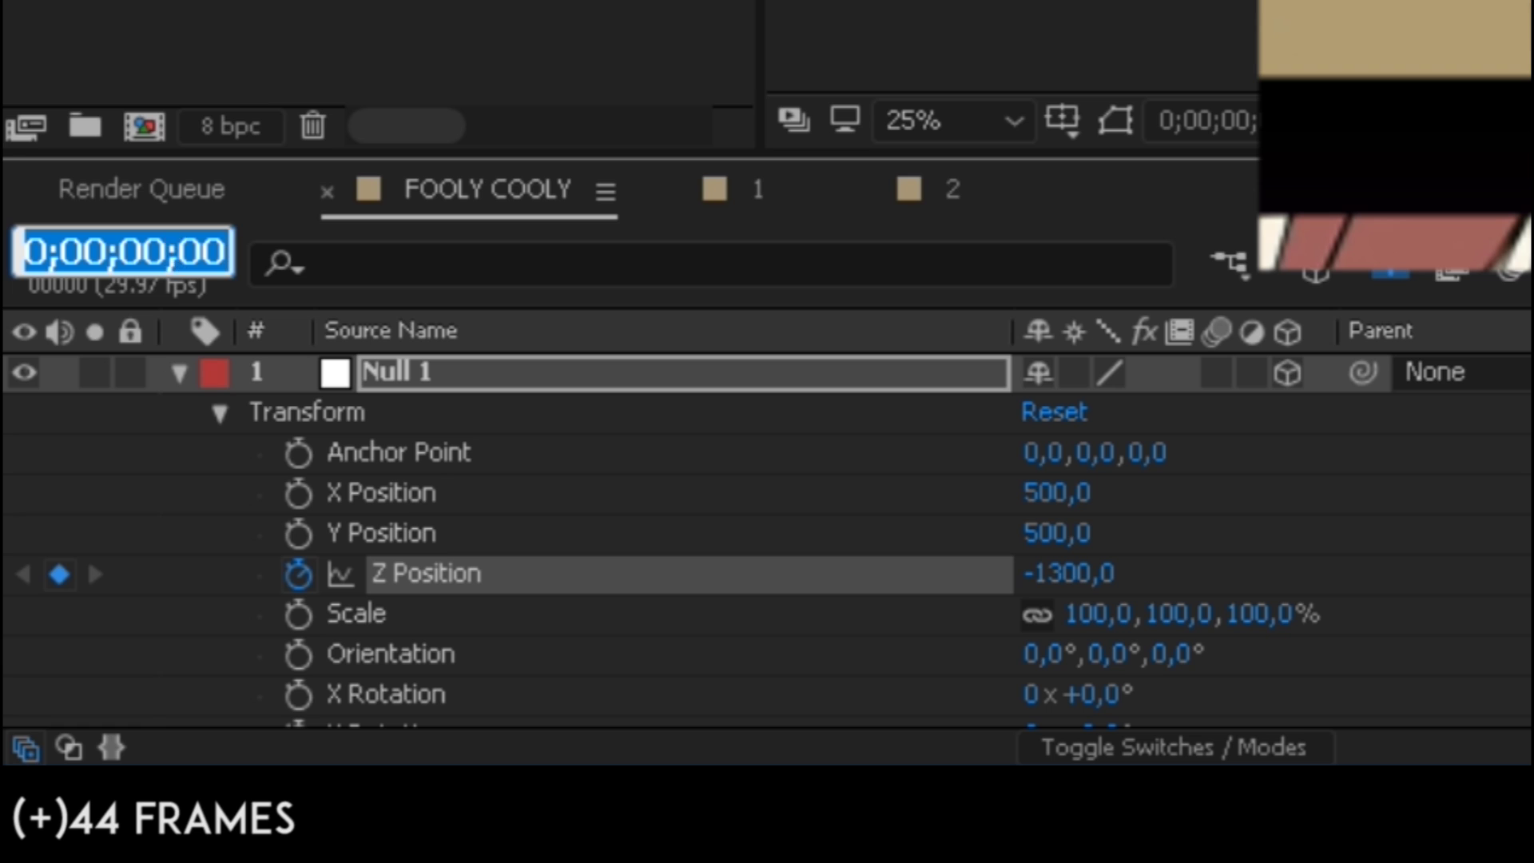
{"action": "type", "text": "+44"}
{"action": "key", "text": "Return"}
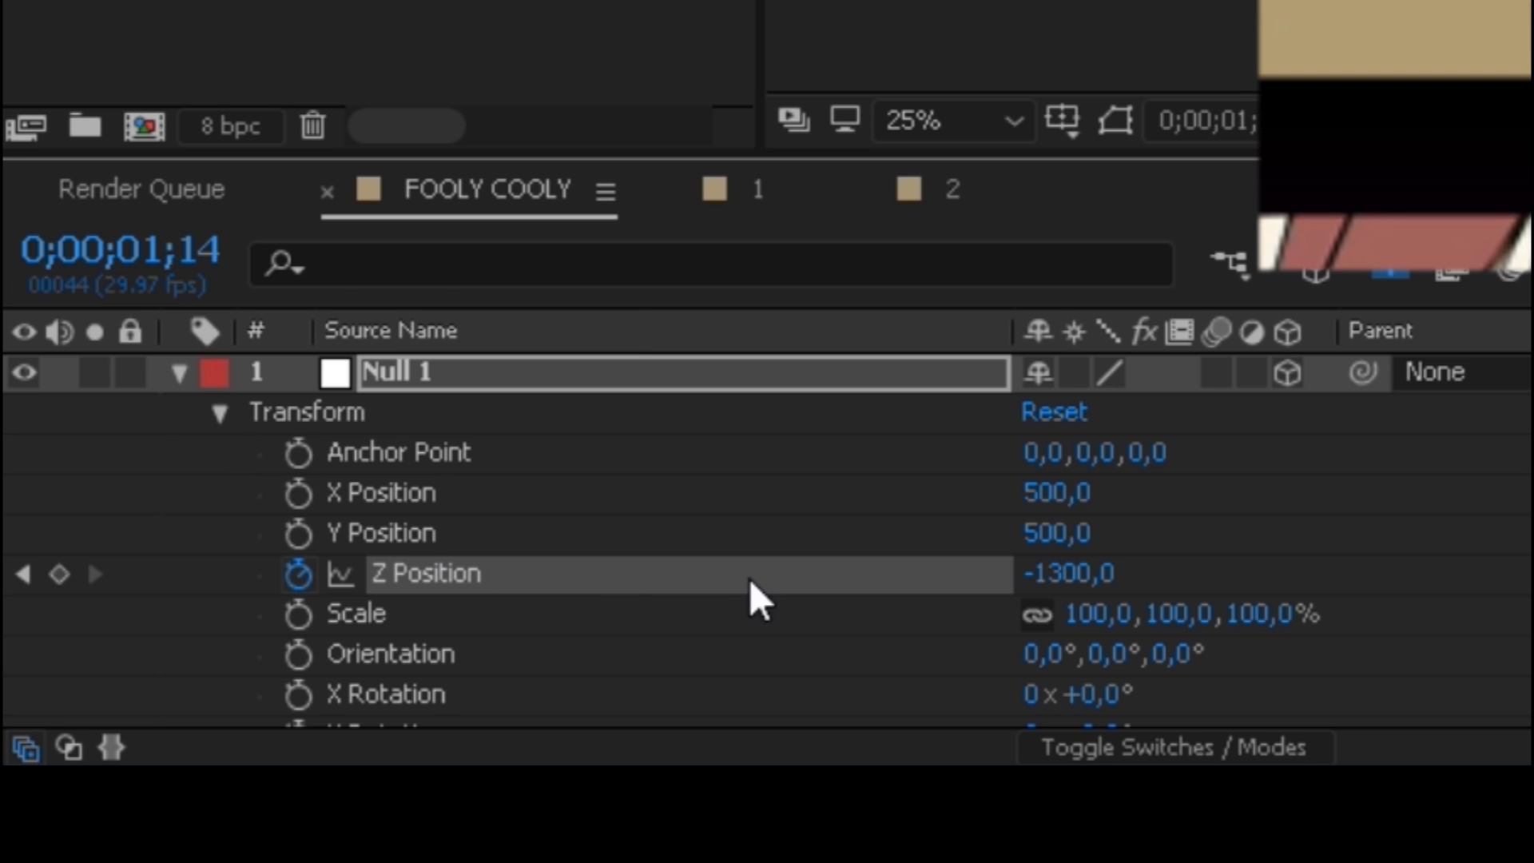
{"action": "left_click", "coordinate": [1101, 591]}
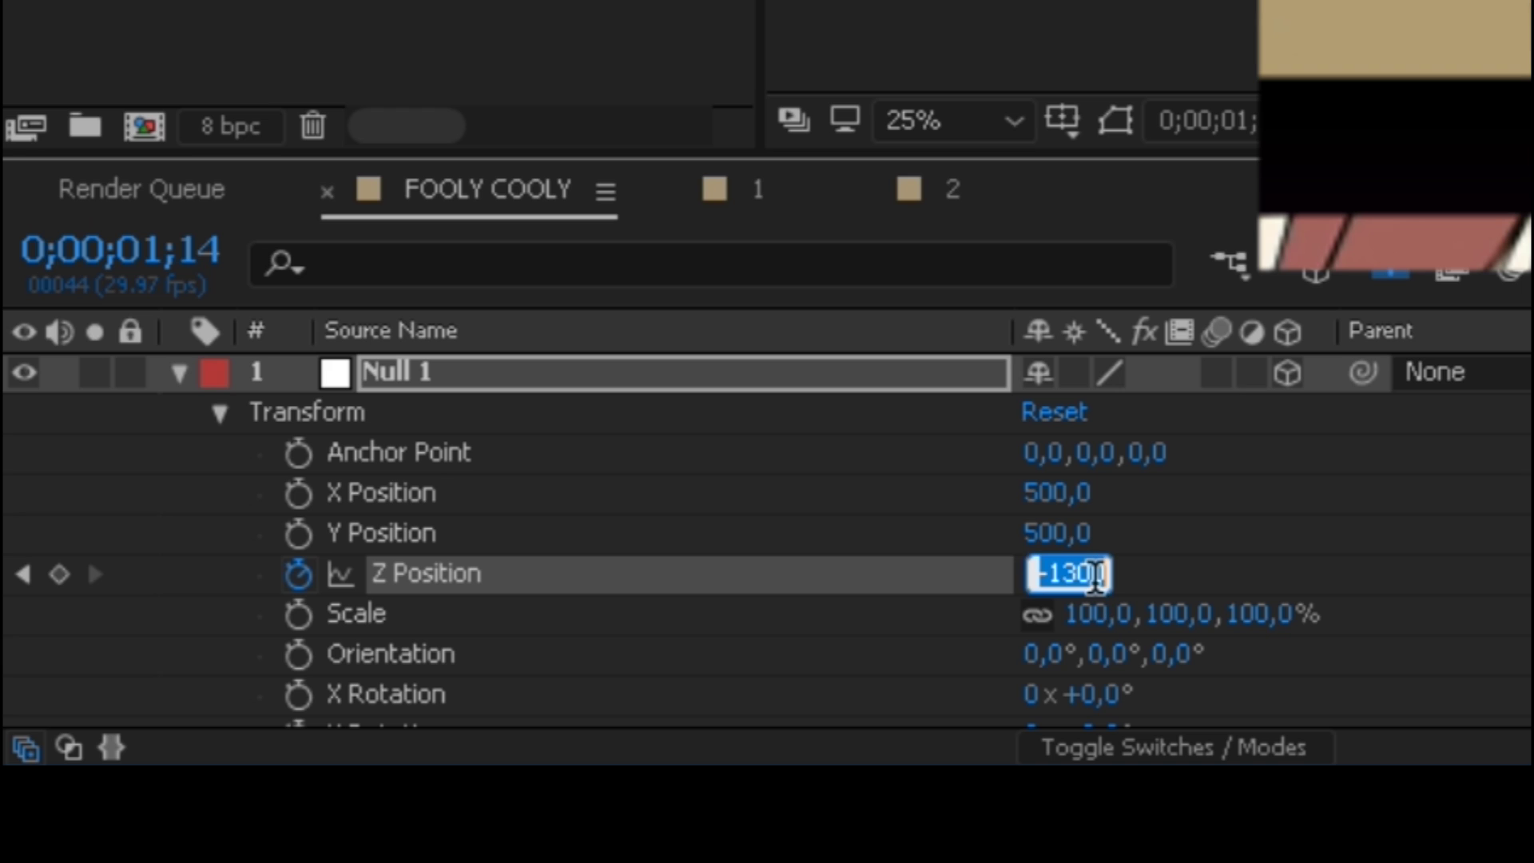
{"action": "type", "text": "680"}
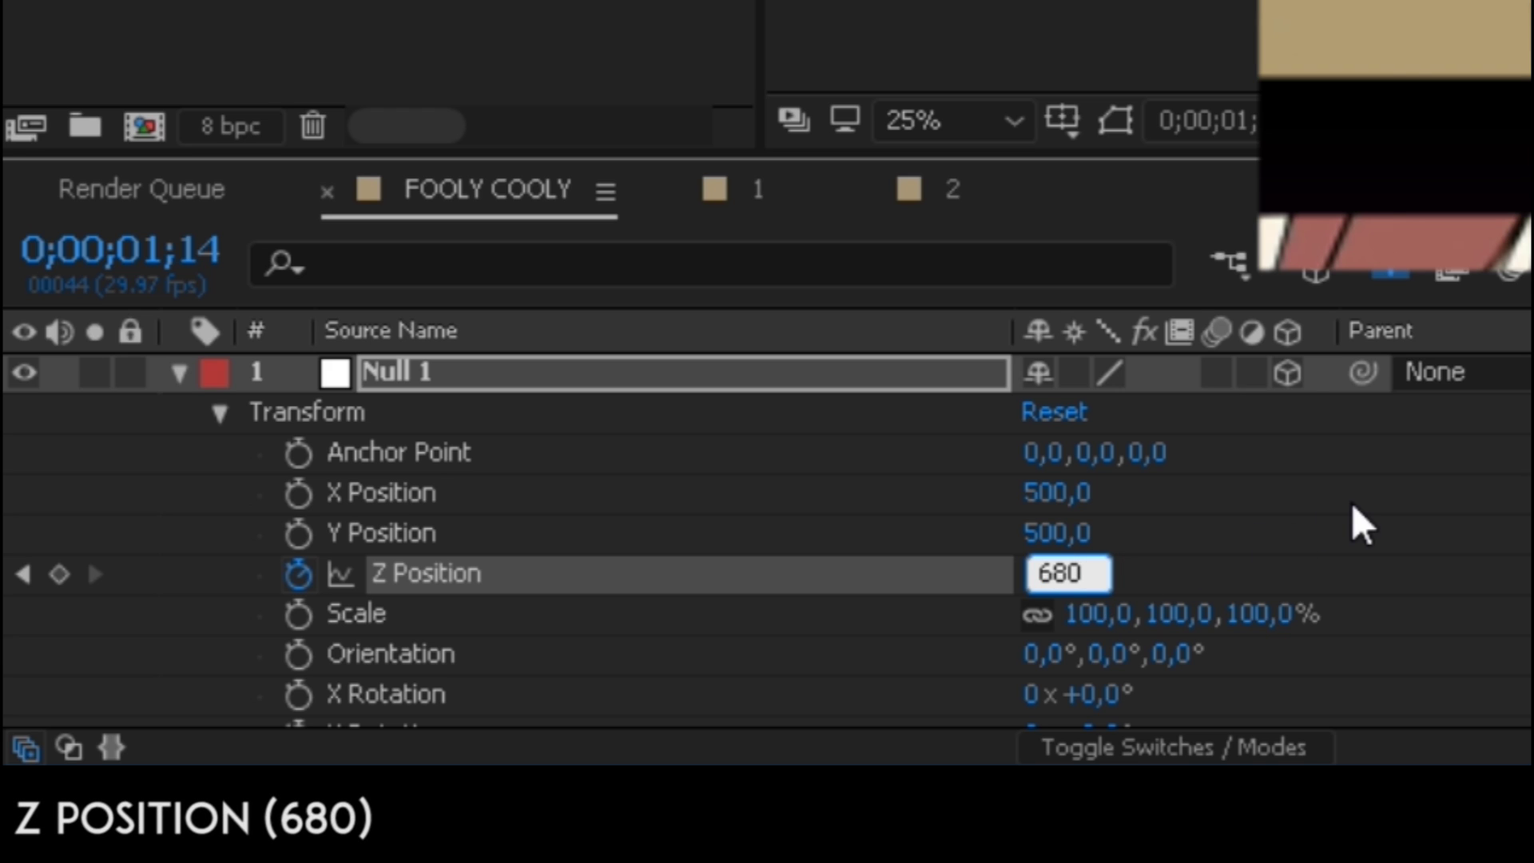
{"action": "key", "text": "Return"}
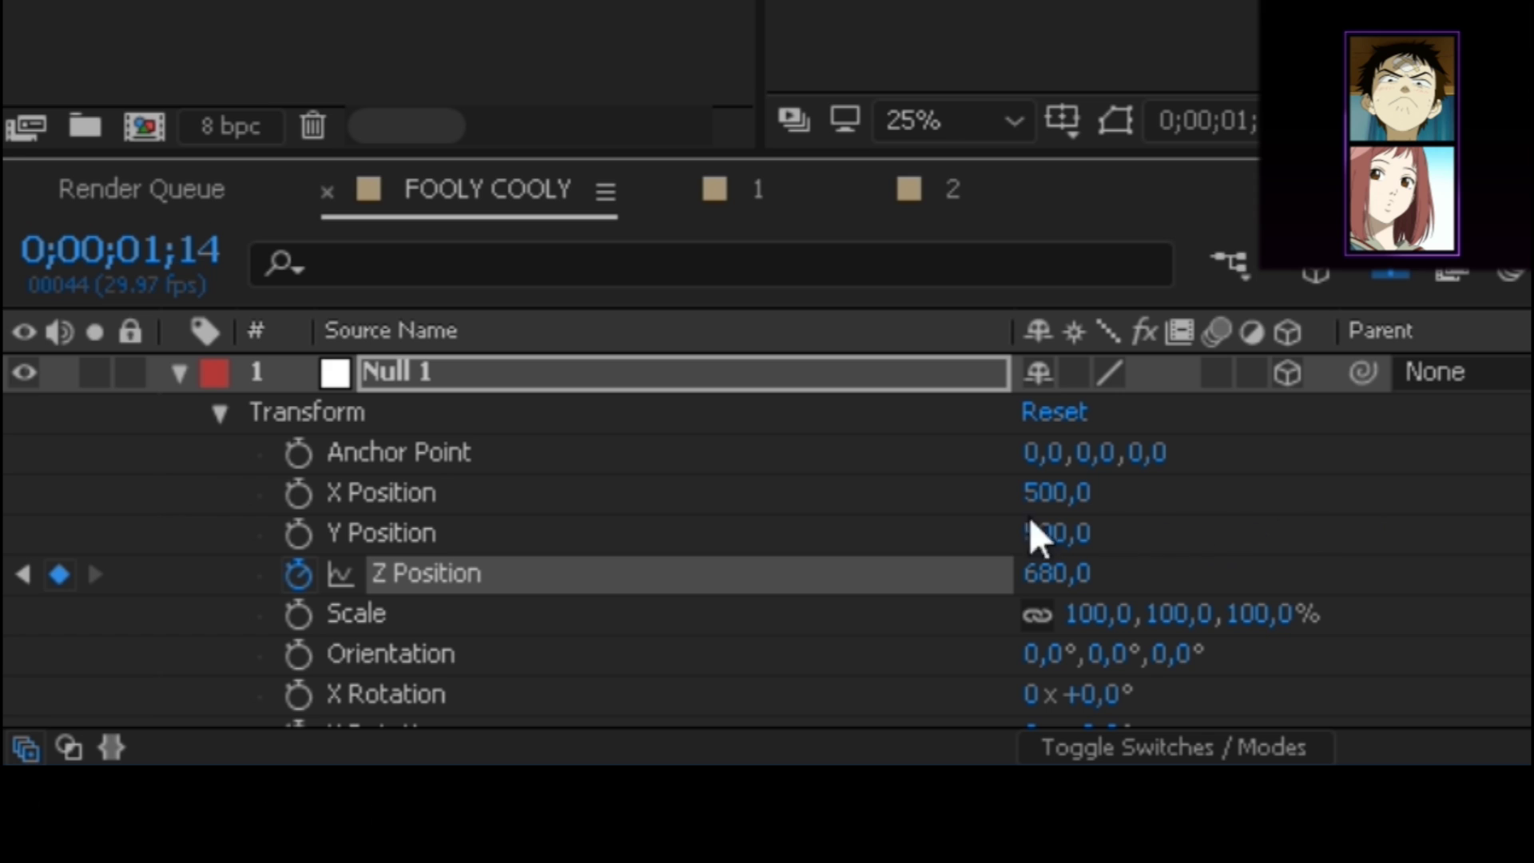
Step: Jump 36 frames ahead to 0;00;02;20 and key Z Position at -109
{"action": "left_click", "coordinate": [128, 256]}
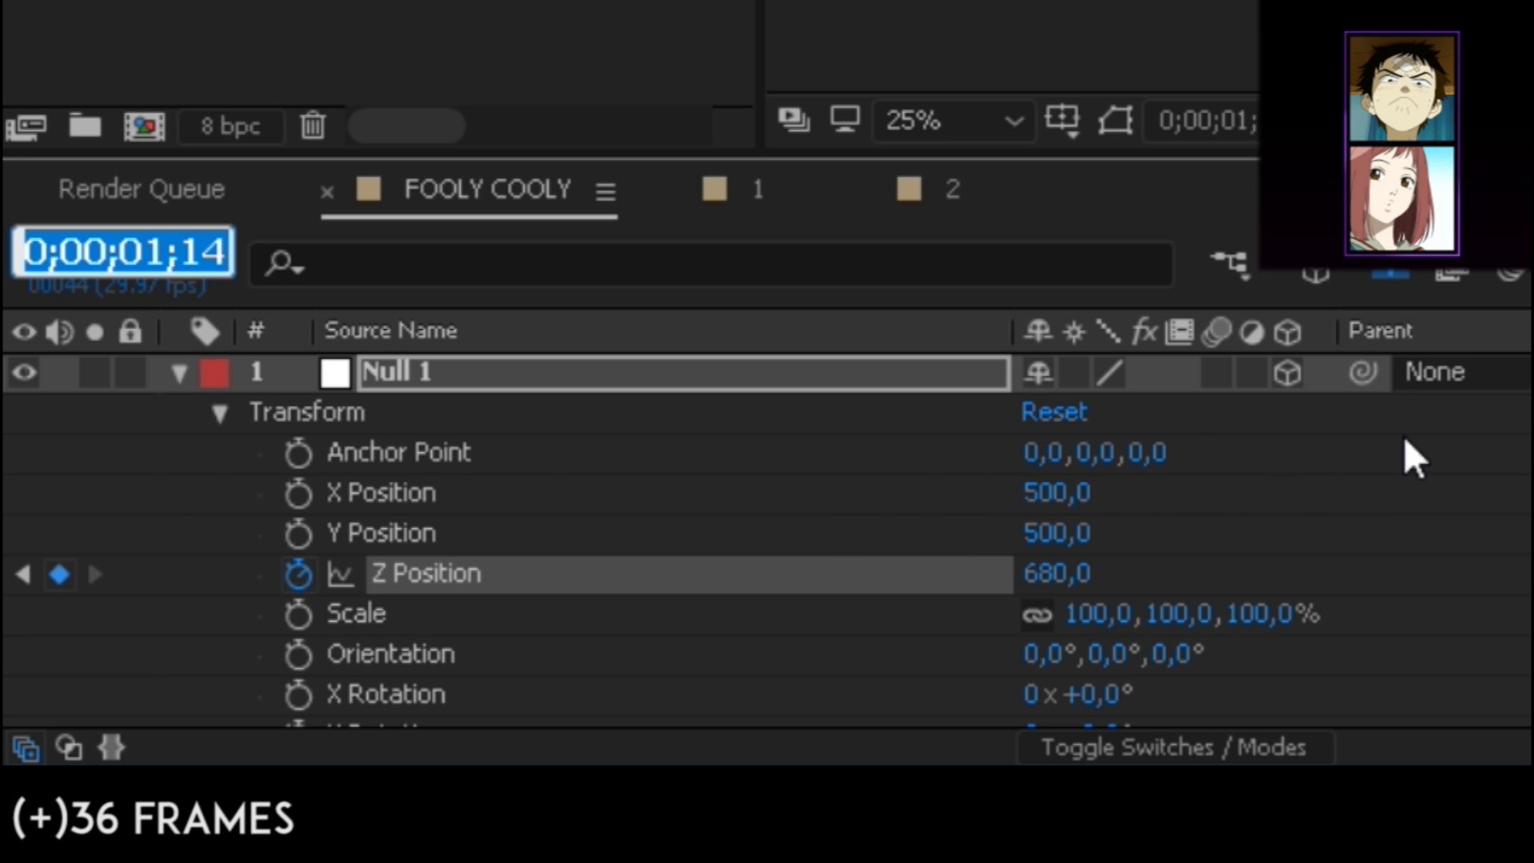
{"action": "type", "text": "+3"}
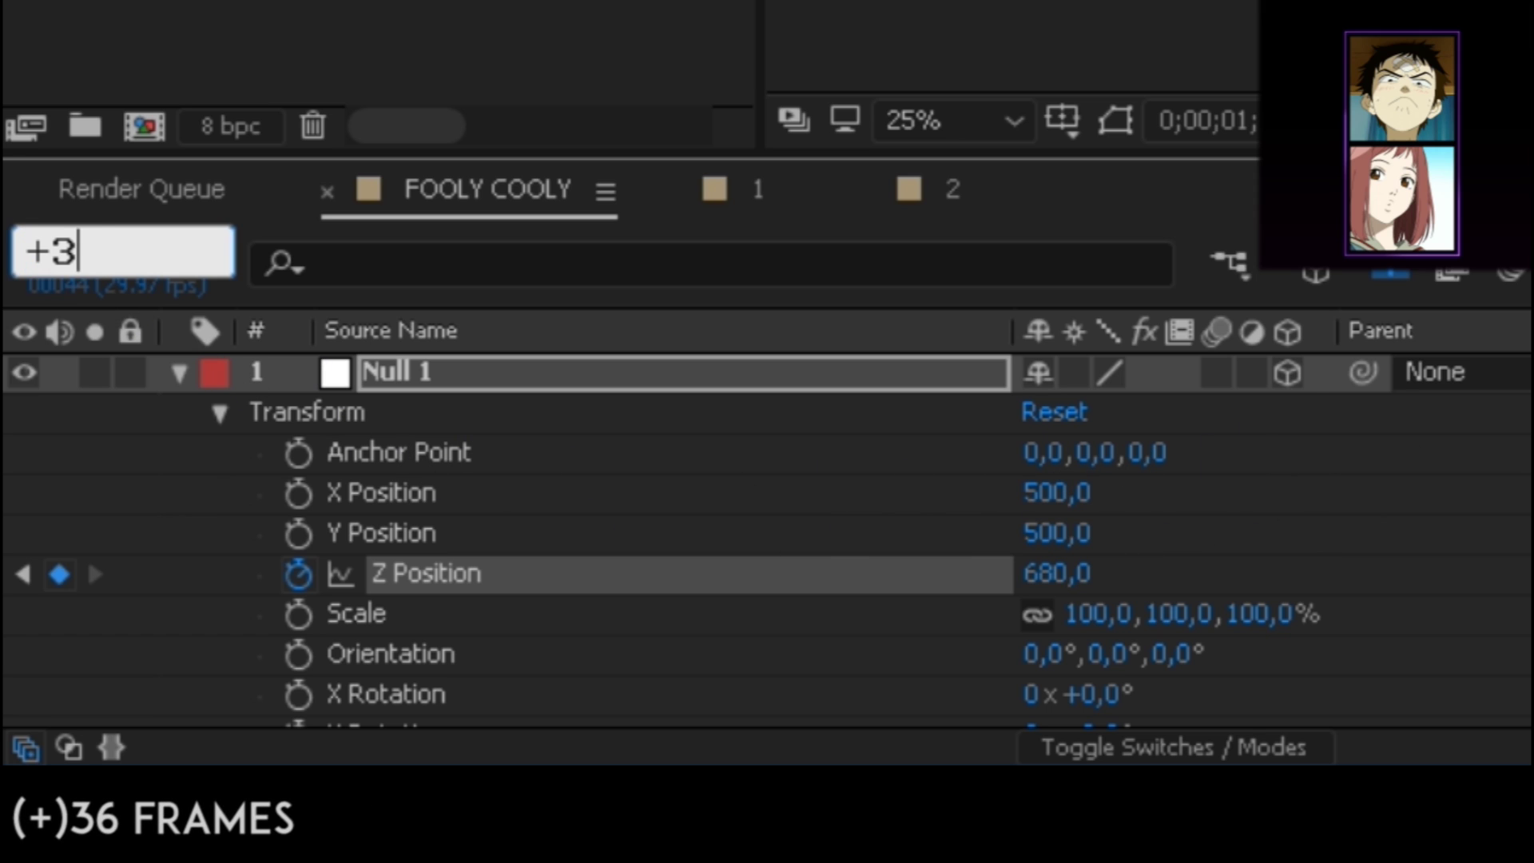
{"action": "type", "text": "6"}
{"action": "key", "text": "Return"}
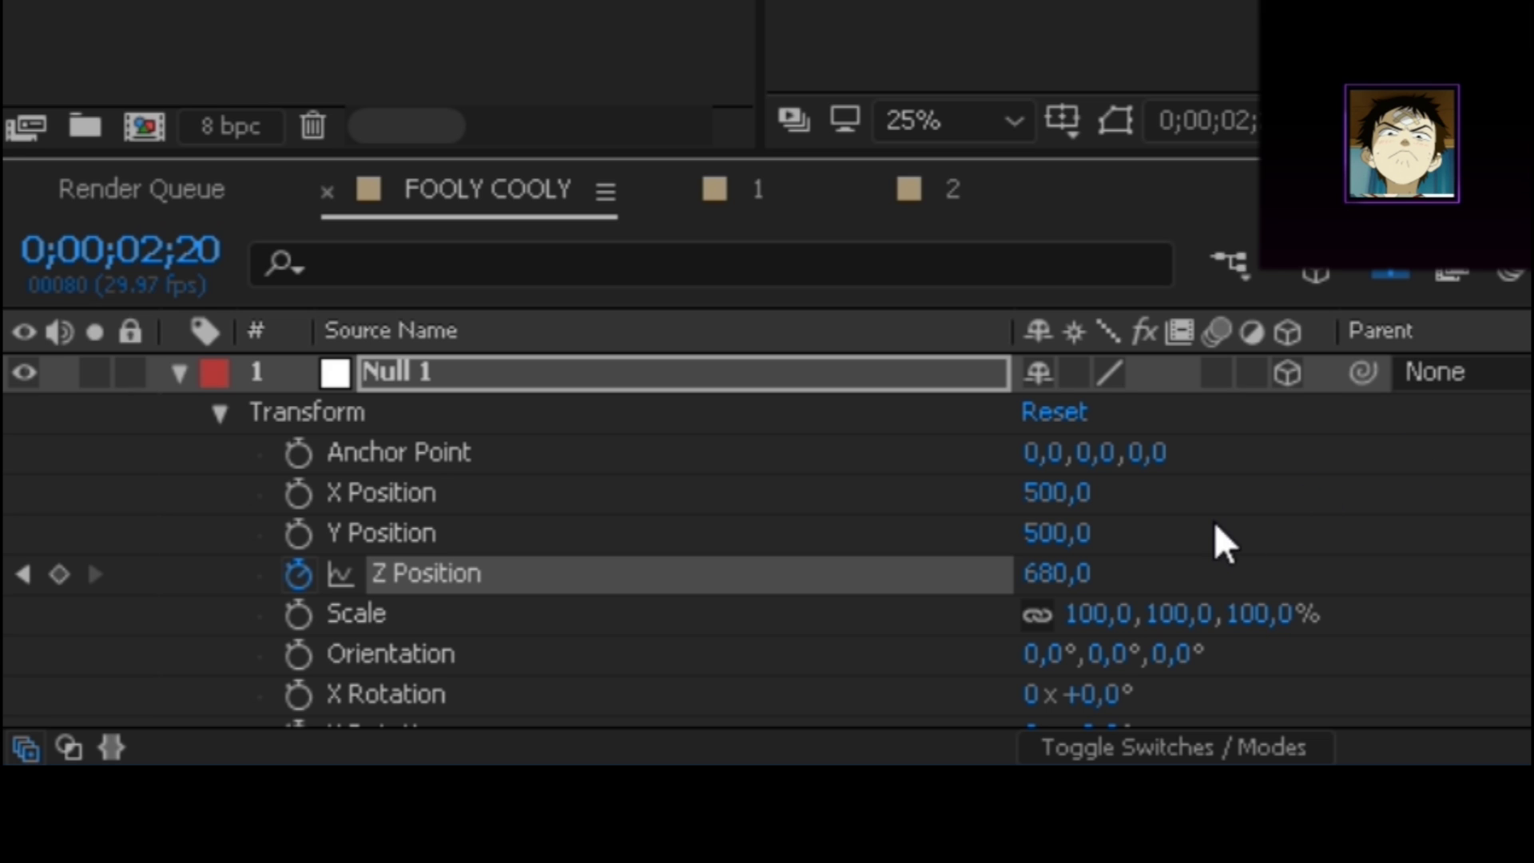
{"action": "left_click", "coordinate": [1047, 572]}
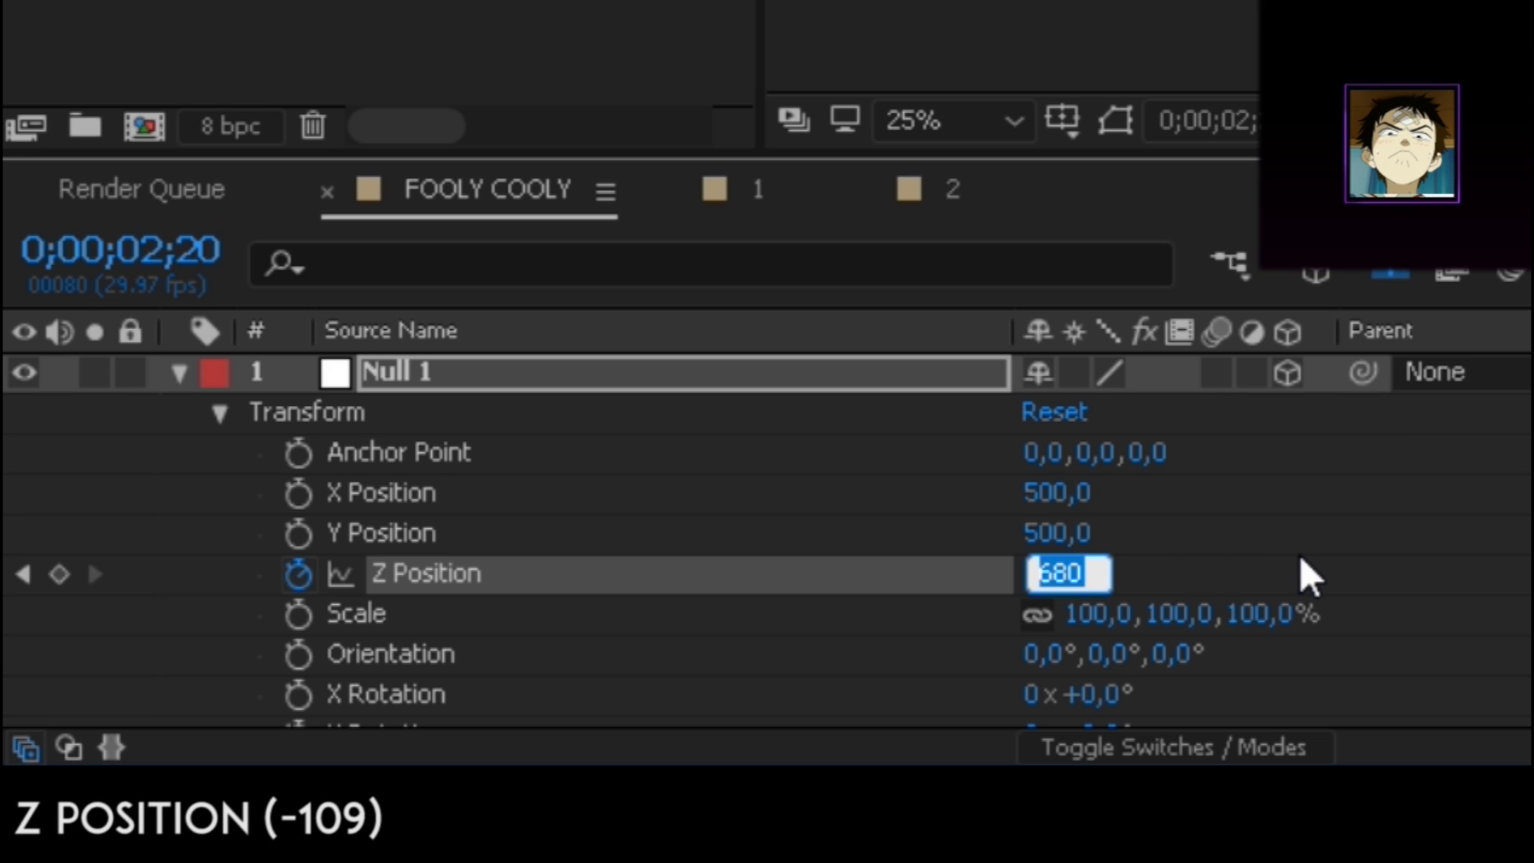
{"action": "type", "text": "-109"}
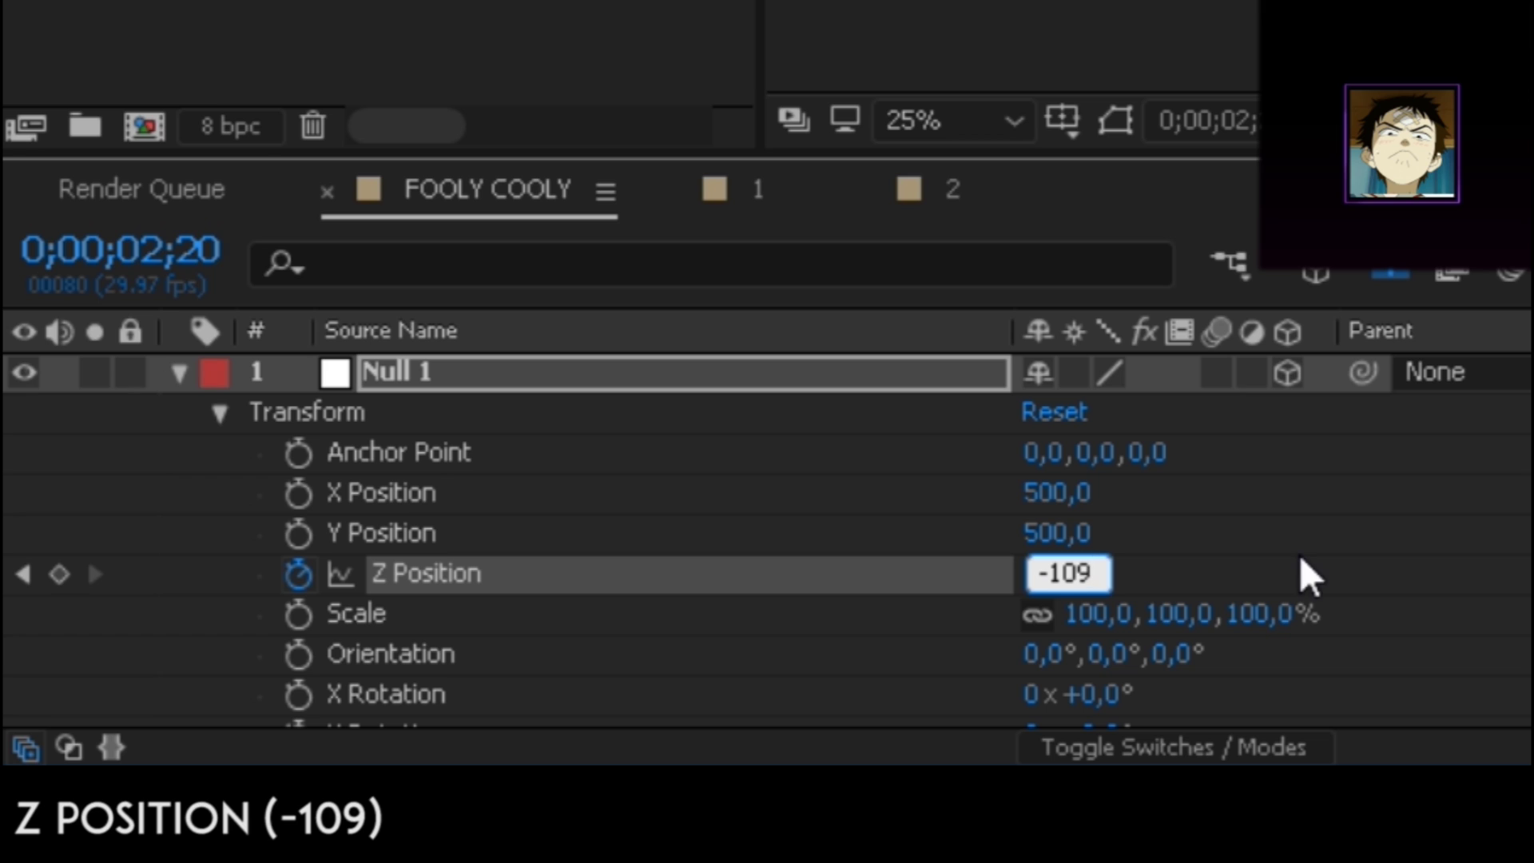
{"action": "key", "text": "Return"}
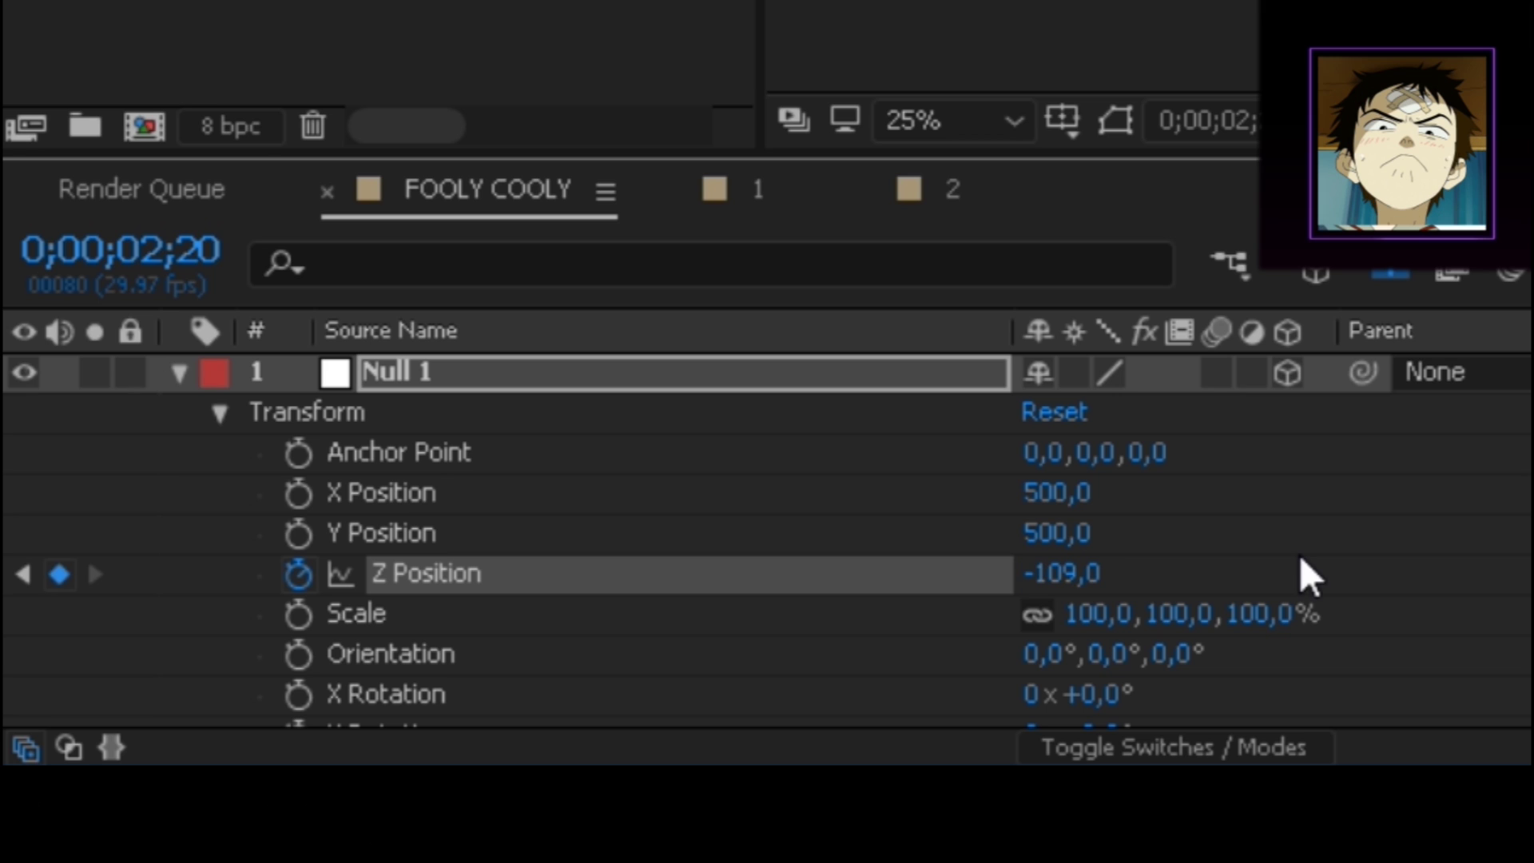
Step: Jump 10 frames ahead to 0;00;03;00 and key Z Position at 1161
{"action": "left_click", "coordinate": [157, 247]}
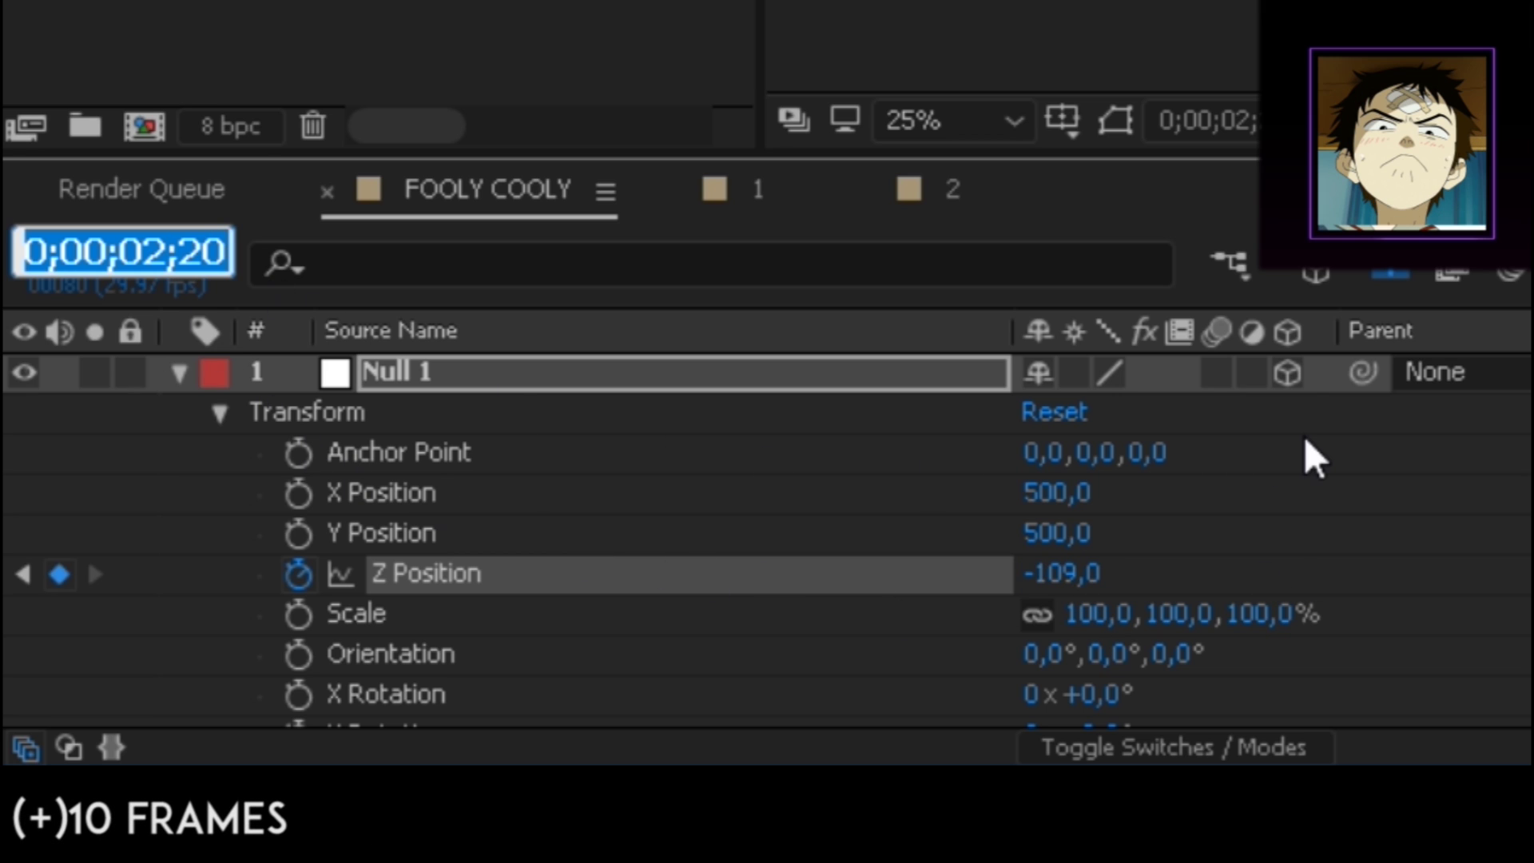
{"action": "type", "text": "+10"}
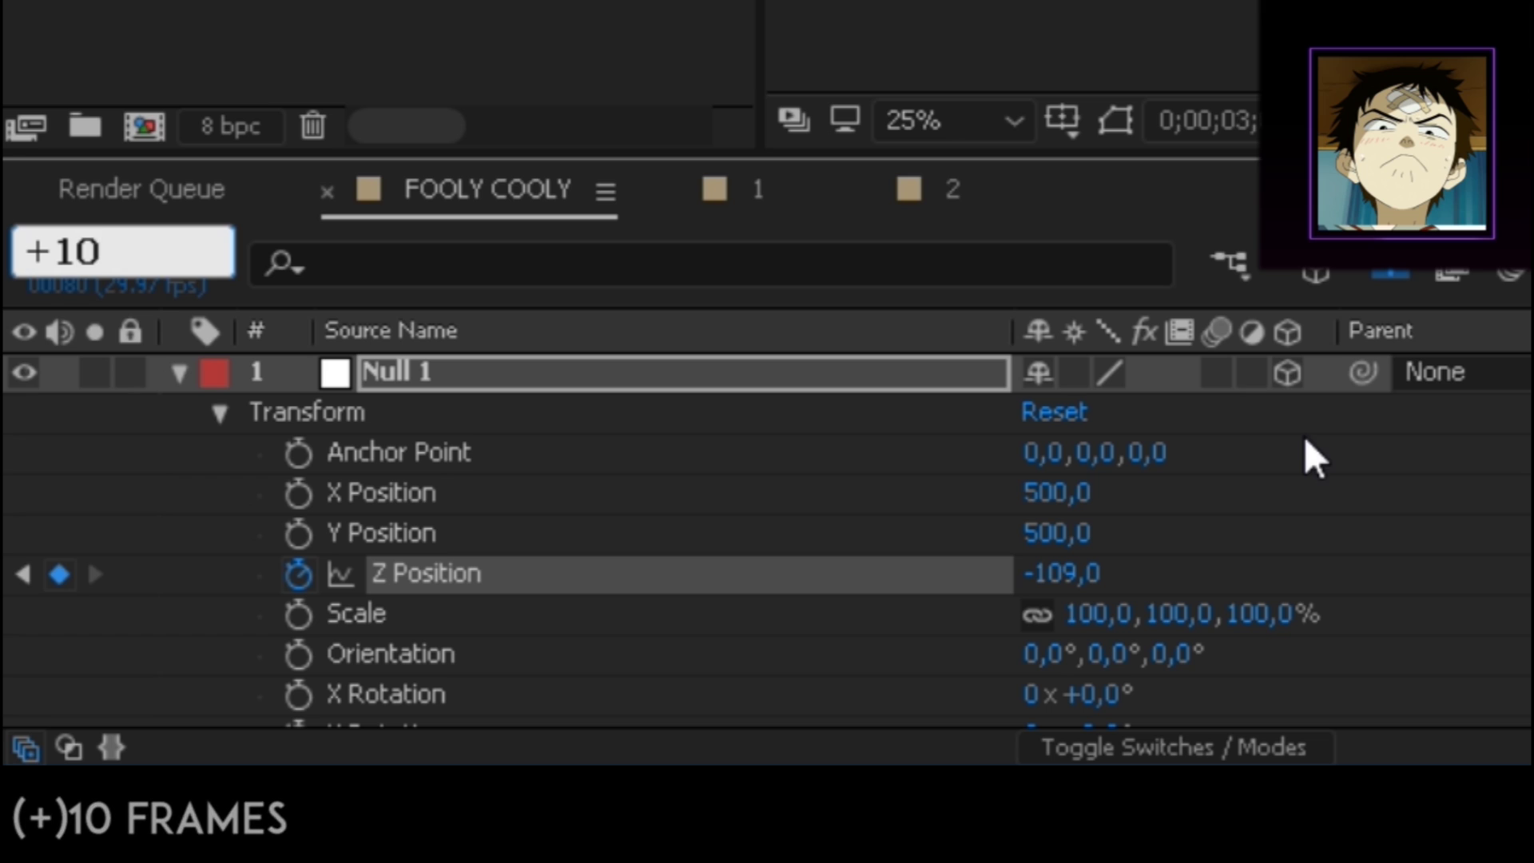
{"action": "key", "text": "Return"}
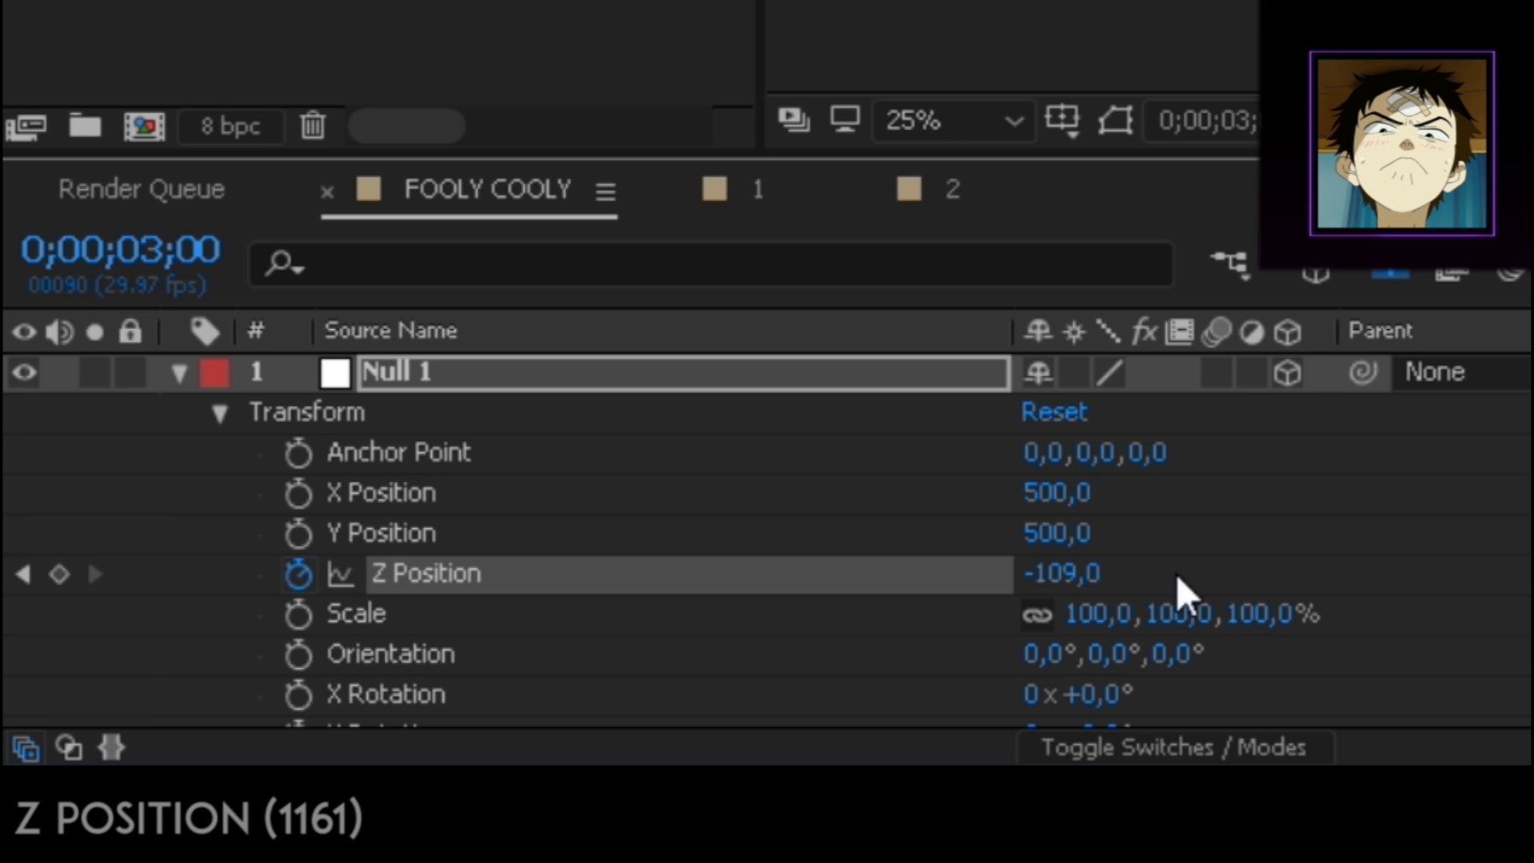
{"action": "left_click", "coordinate": [1053, 573]}
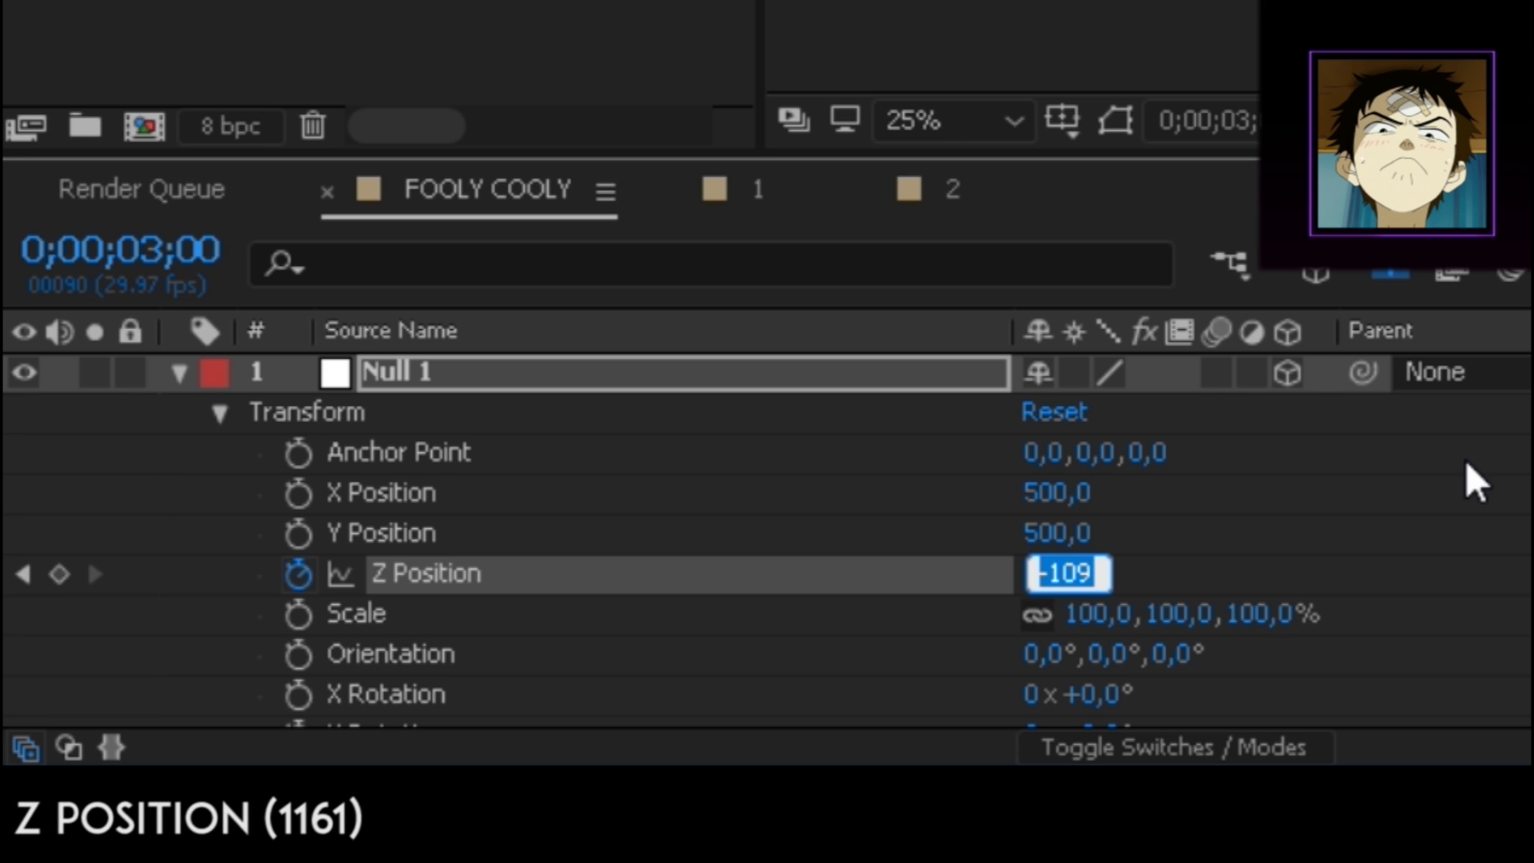
{"action": "type", "text": "1161"}
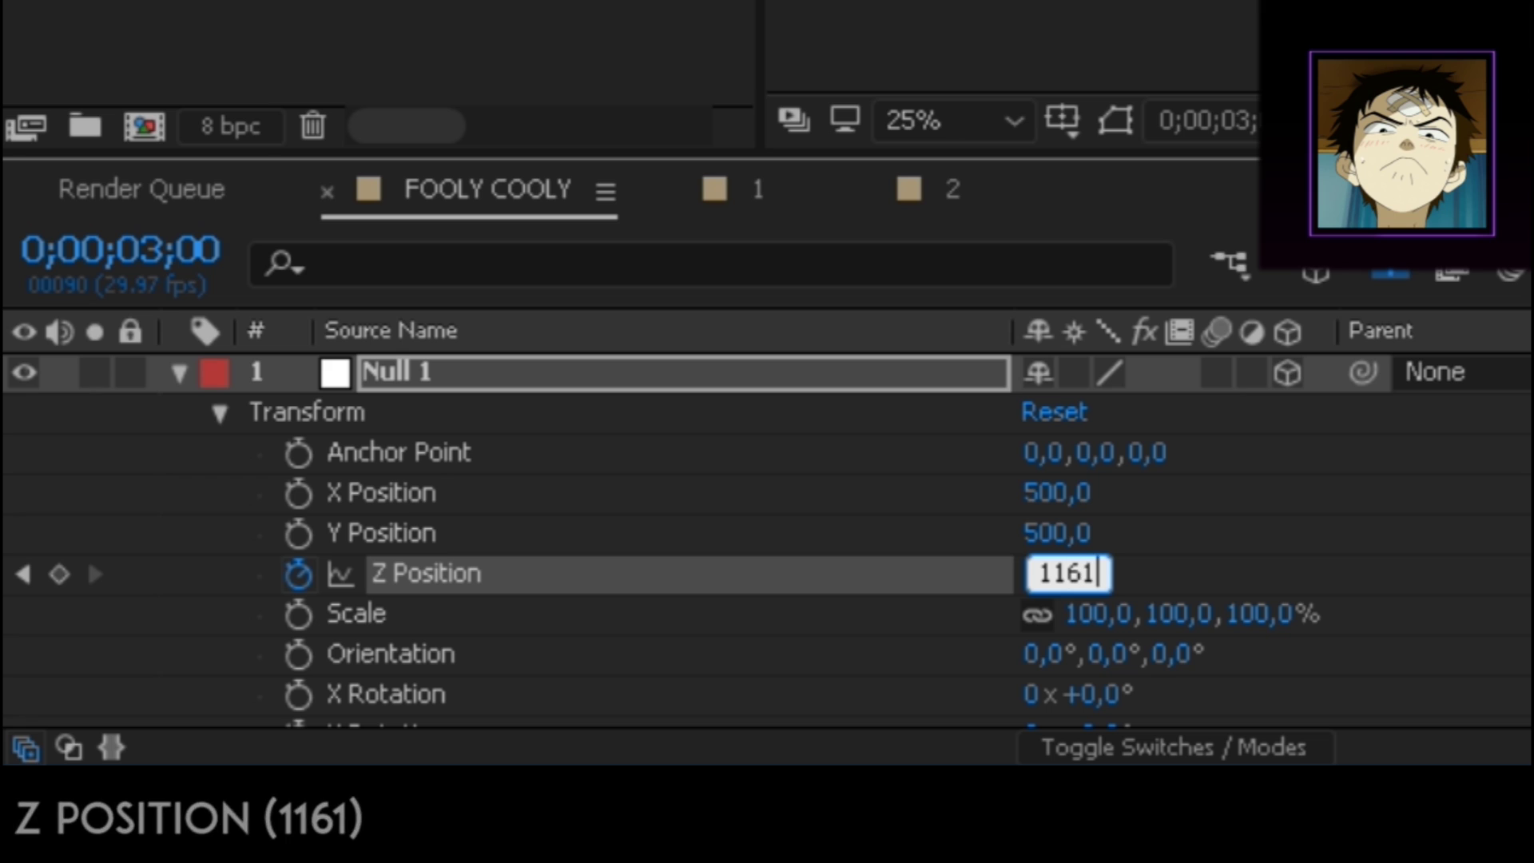
{"action": "key", "text": "Return"}
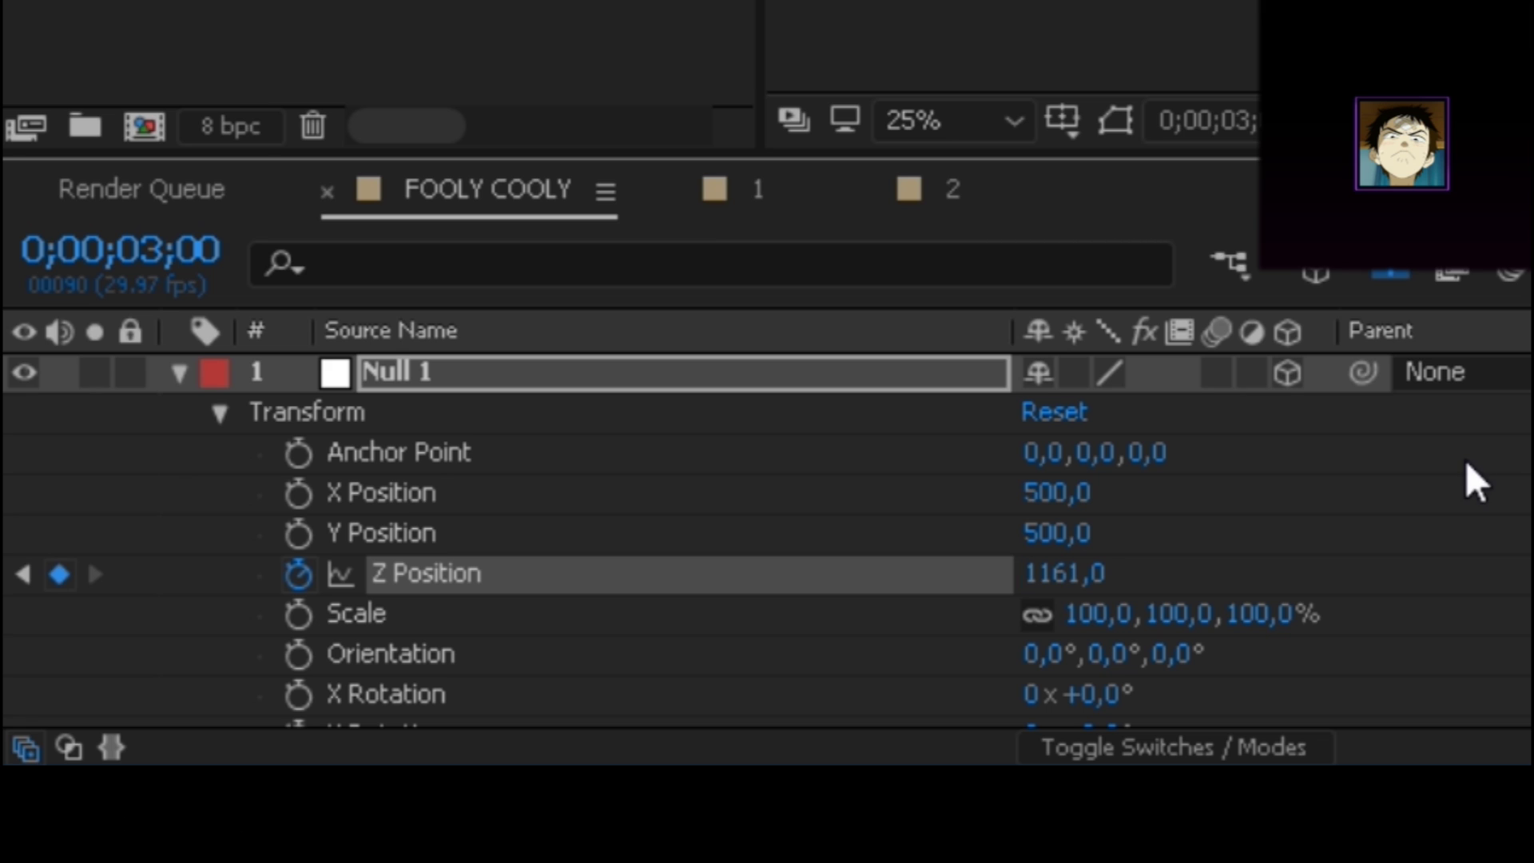
{"action": "scroll", "coordinate": [1467, 464], "scroll_direction": "down", "scroll_amount": 1}
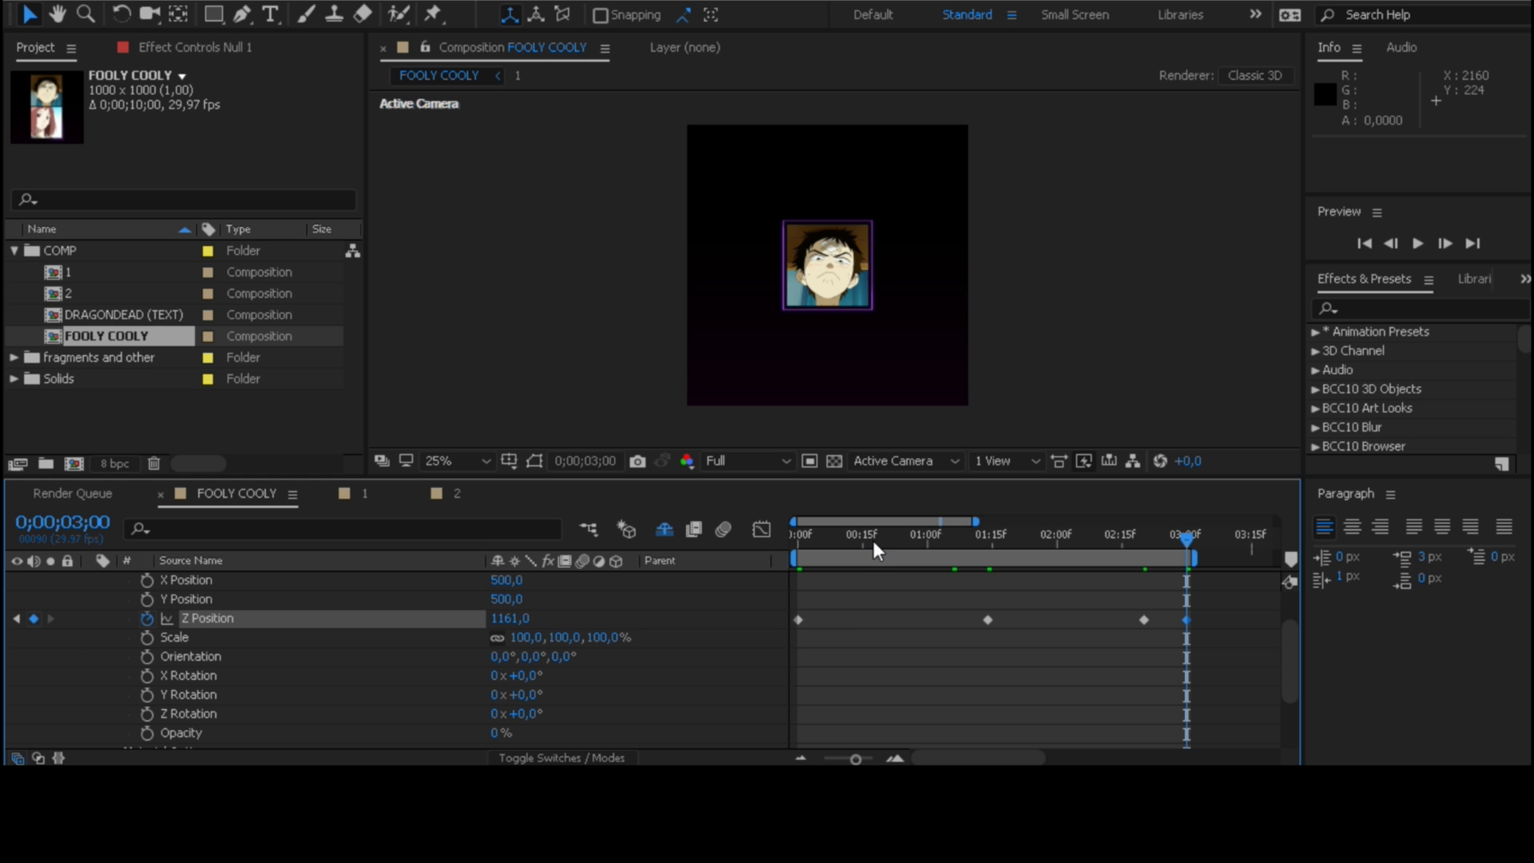
{"action": "left_click_drag", "start_coordinate": [872, 540], "coordinate": [792, 527]}
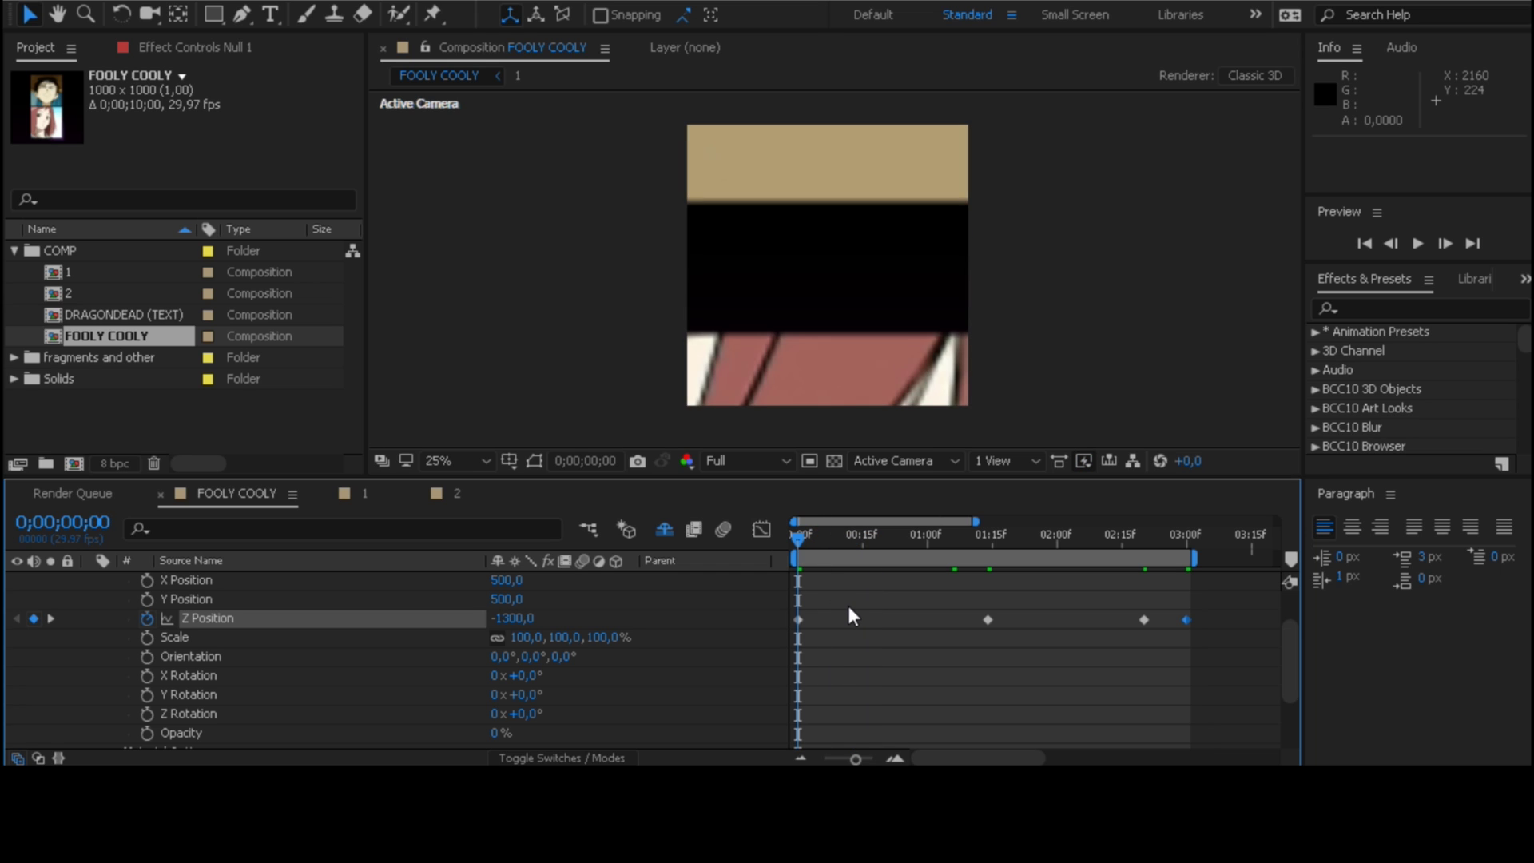
Step: Key Null 1's X Rotation at -55° at the start of the composition
{"action": "scroll", "coordinate": [847, 615], "scroll_direction": "down", "scroll_amount": 1}
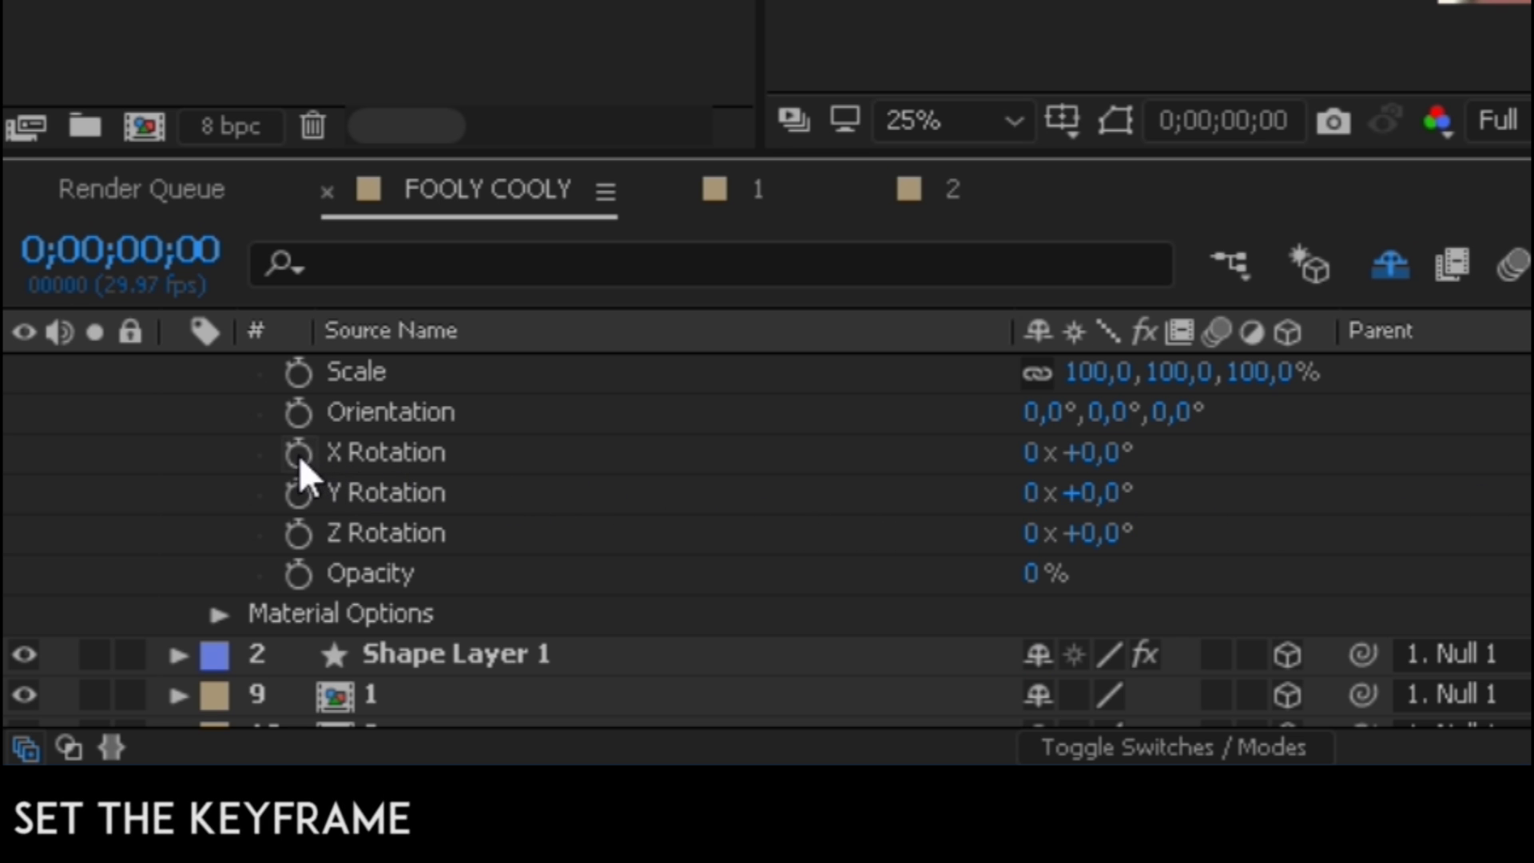
{"action": "left_click", "coordinate": [290, 455]}
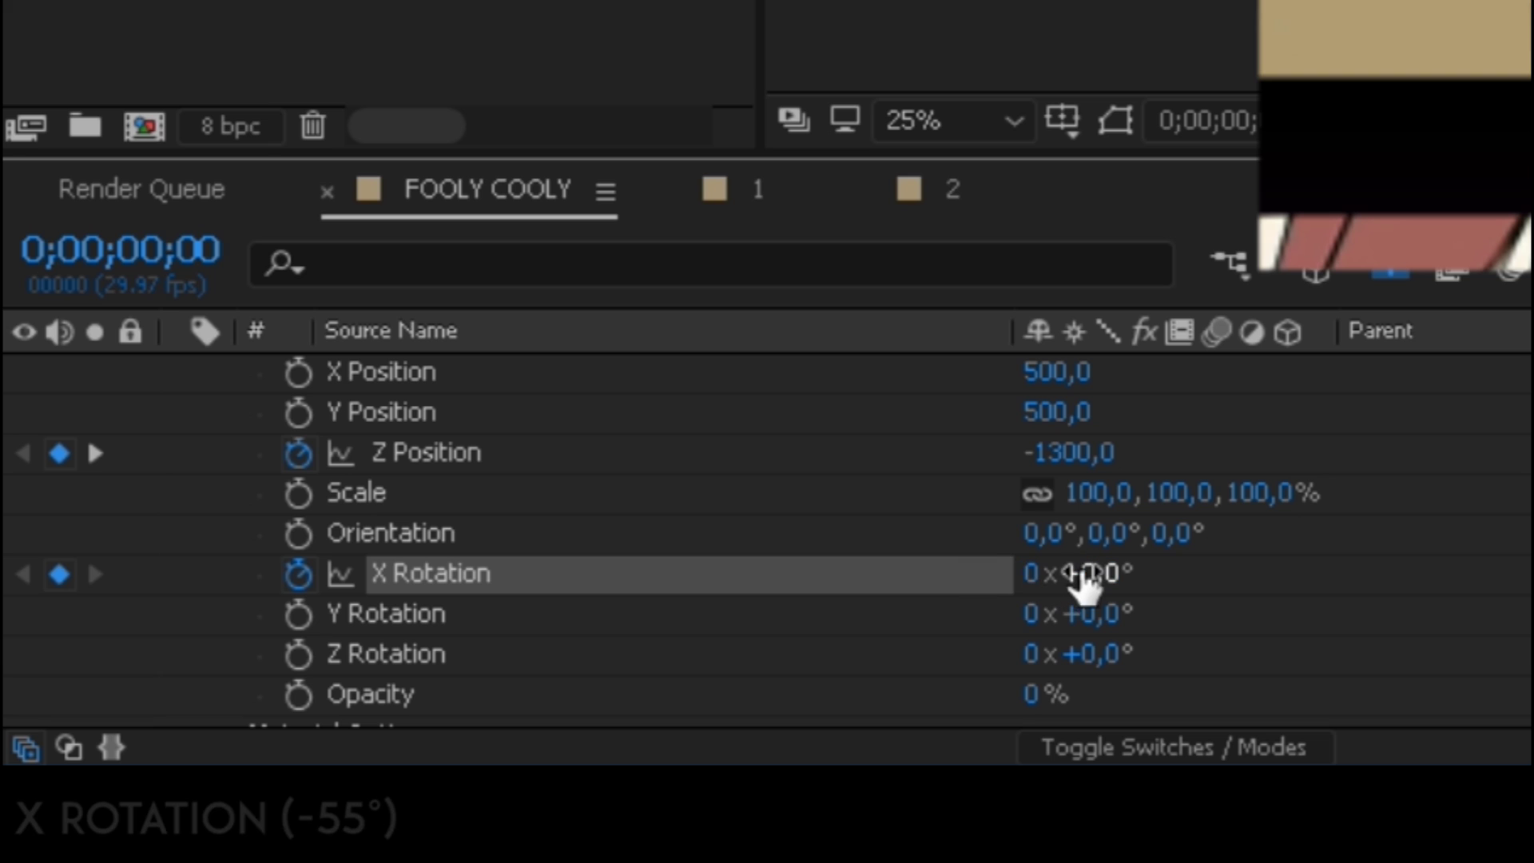
{"action": "left_click", "coordinate": [1085, 573]}
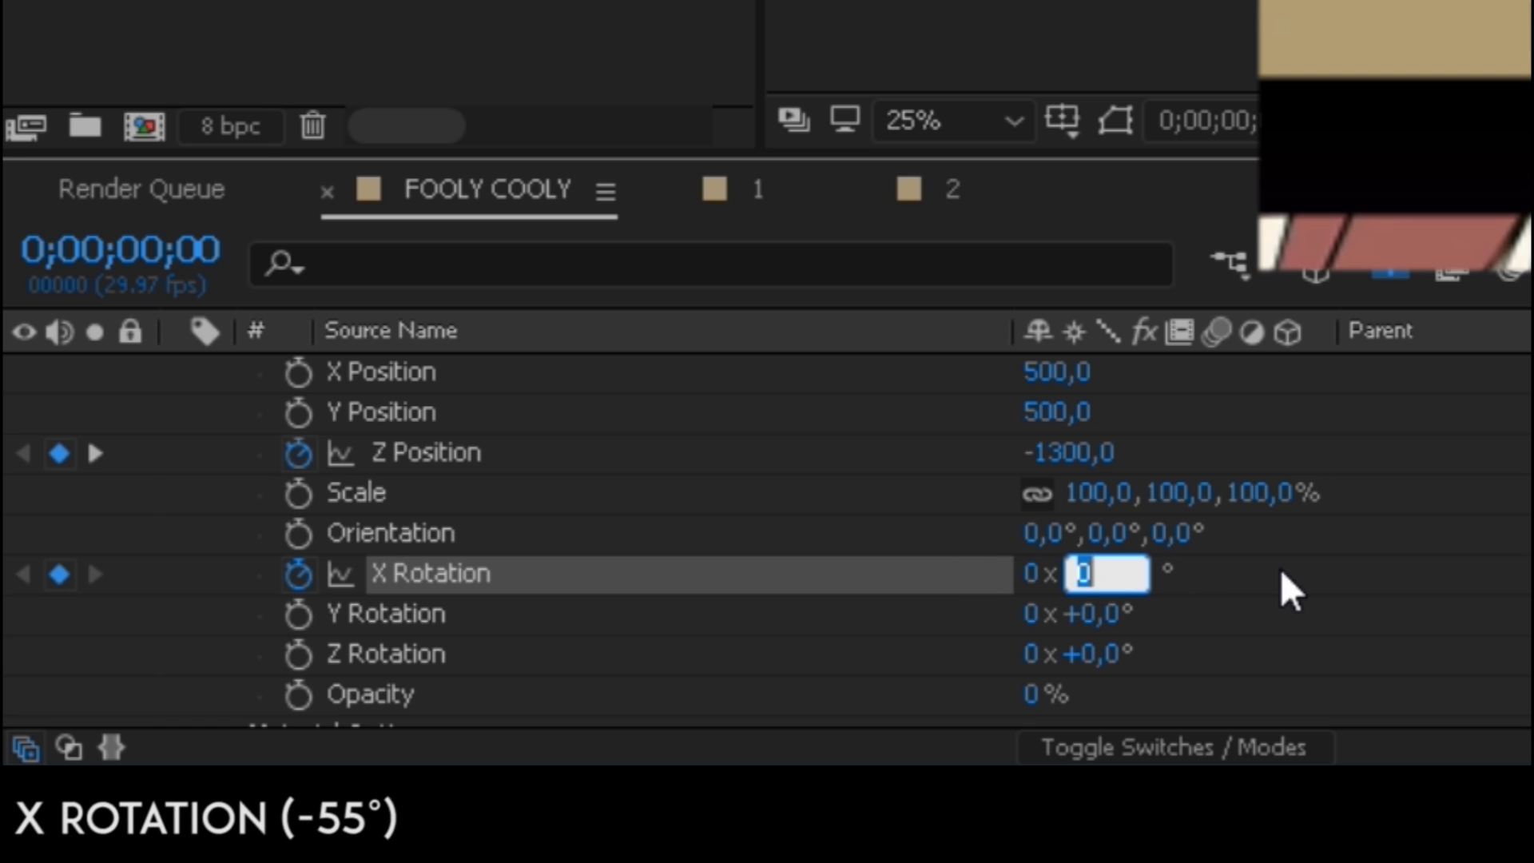
{"action": "type", "text": "-5"}
{"action": "key", "text": "Return"}
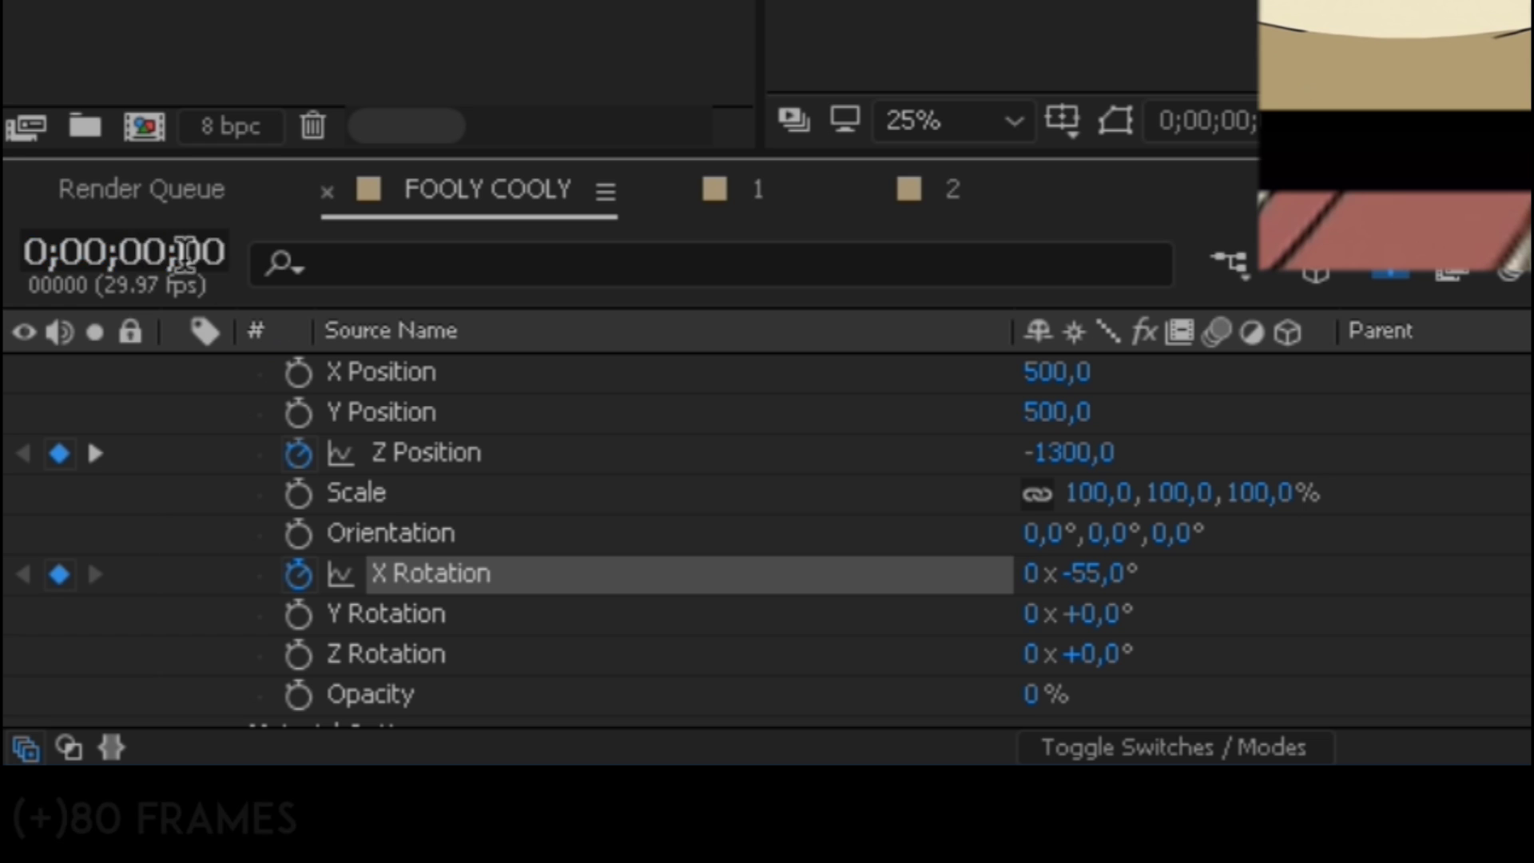
Step: Jump 80 frames to 0;00;02;20 and key X Rotation back to 0°
{"action": "left_click", "coordinate": [146, 263]}
{"action": "type", "text": "+80"}
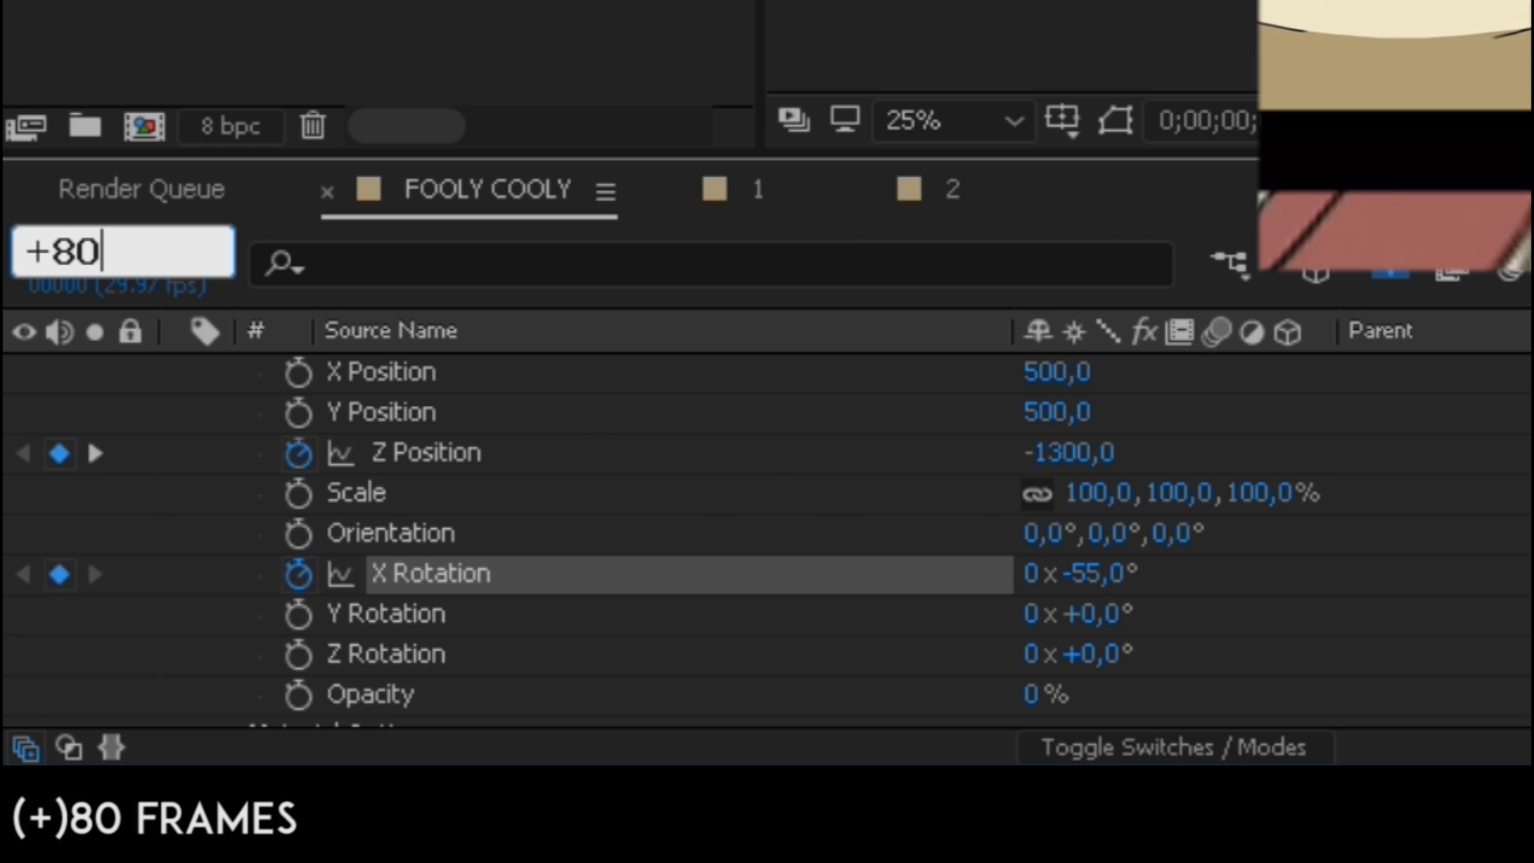
{"action": "key", "text": "Return"}
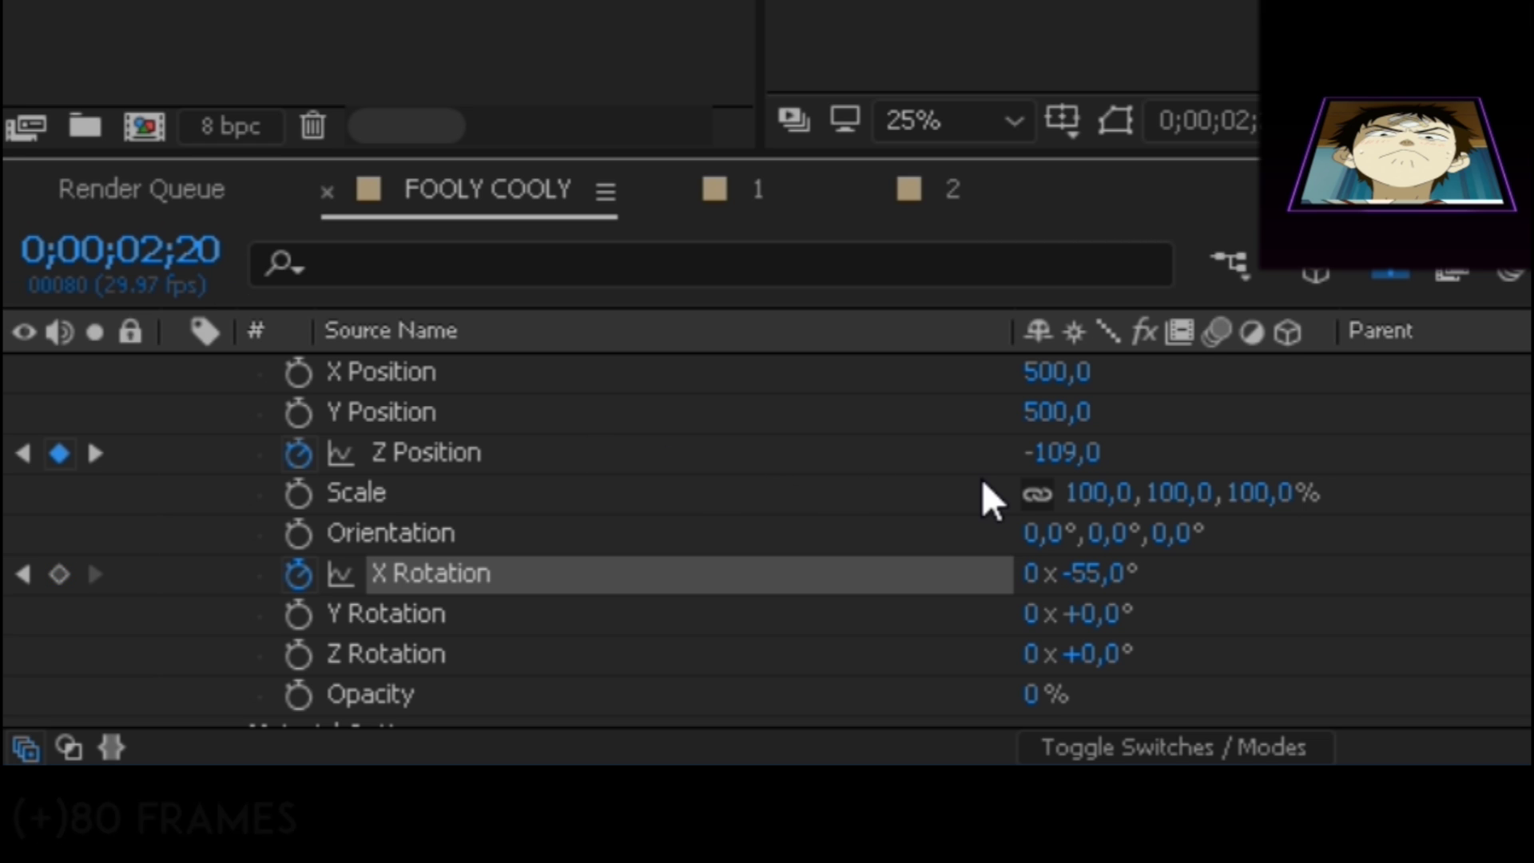
{"action": "left_click", "coordinate": [1077, 567]}
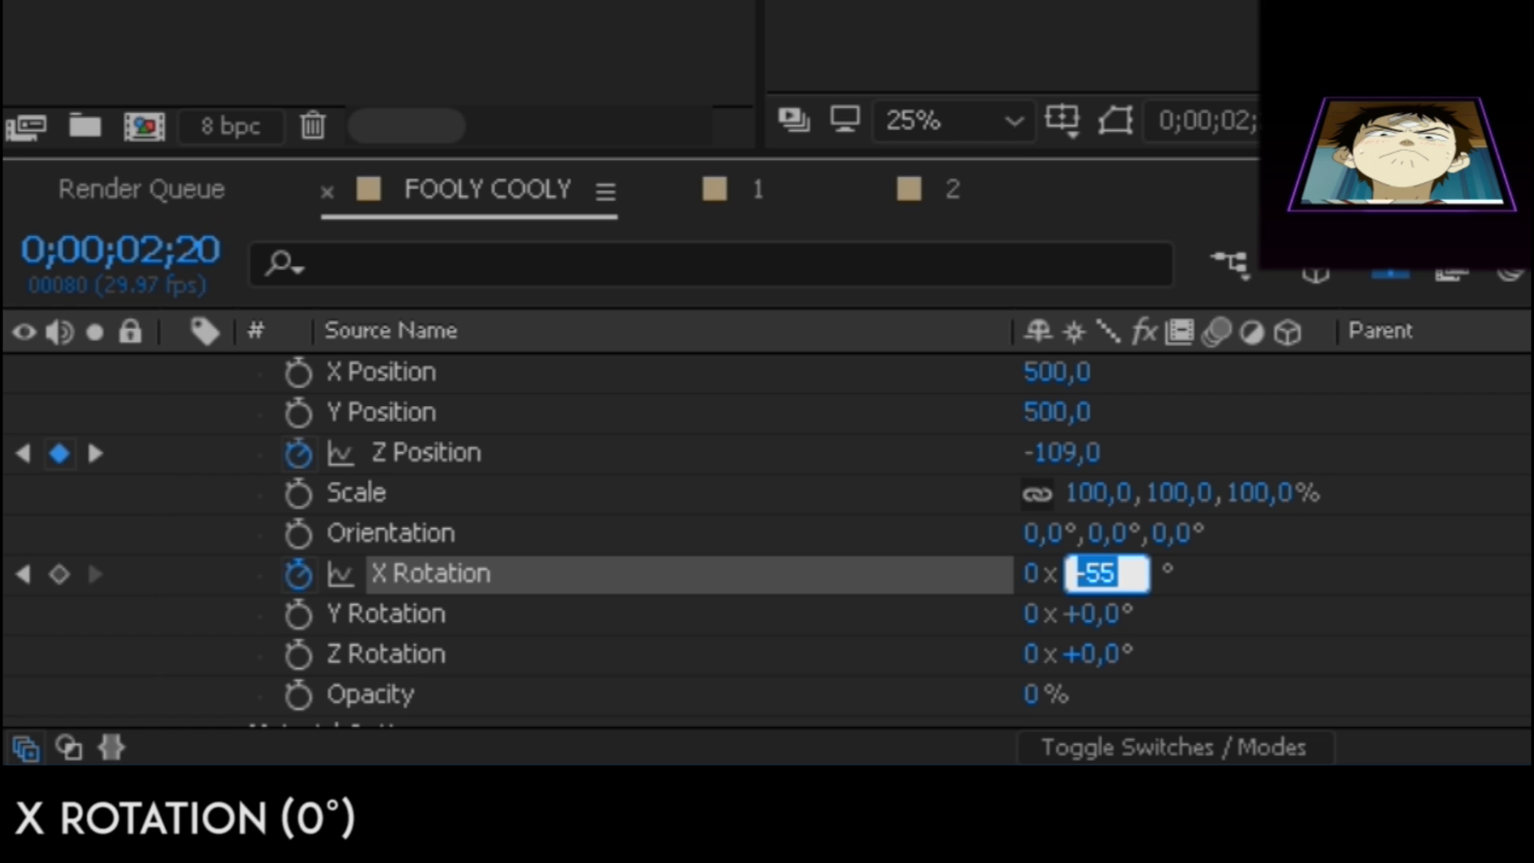
{"action": "type", "text": "0"}
{"action": "key", "text": "Return"}
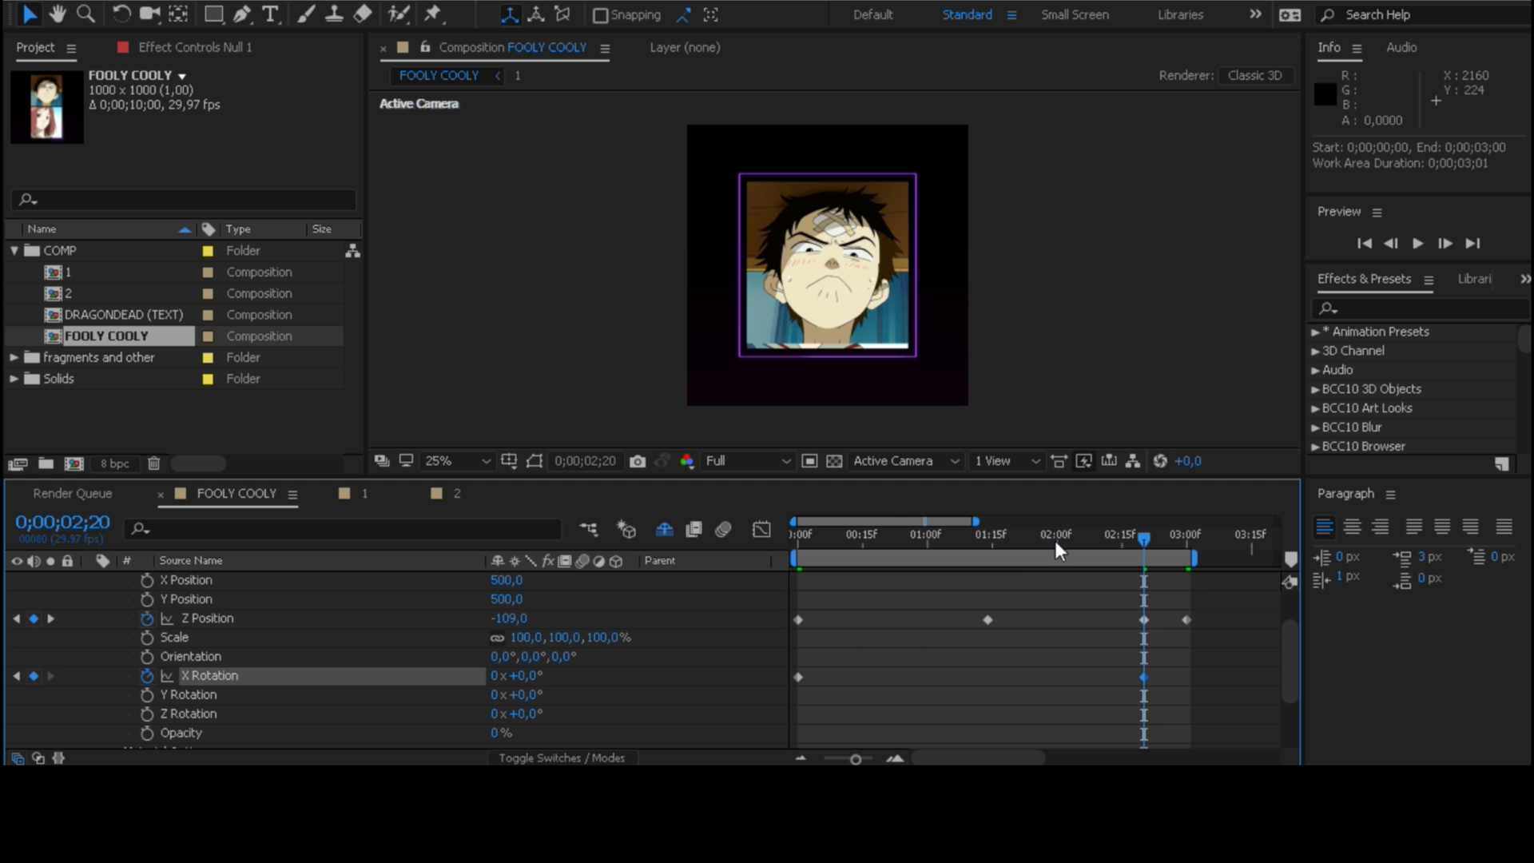
{"action": "mouse_move", "coordinate": [1055, 541]}
{"action": "left_mouse_down"}
{"action": "mouse_move", "coordinate": [842, 550]}
{"action": "mouse_move", "coordinate": [748, 532]}
{"action": "left_mouse_up"}
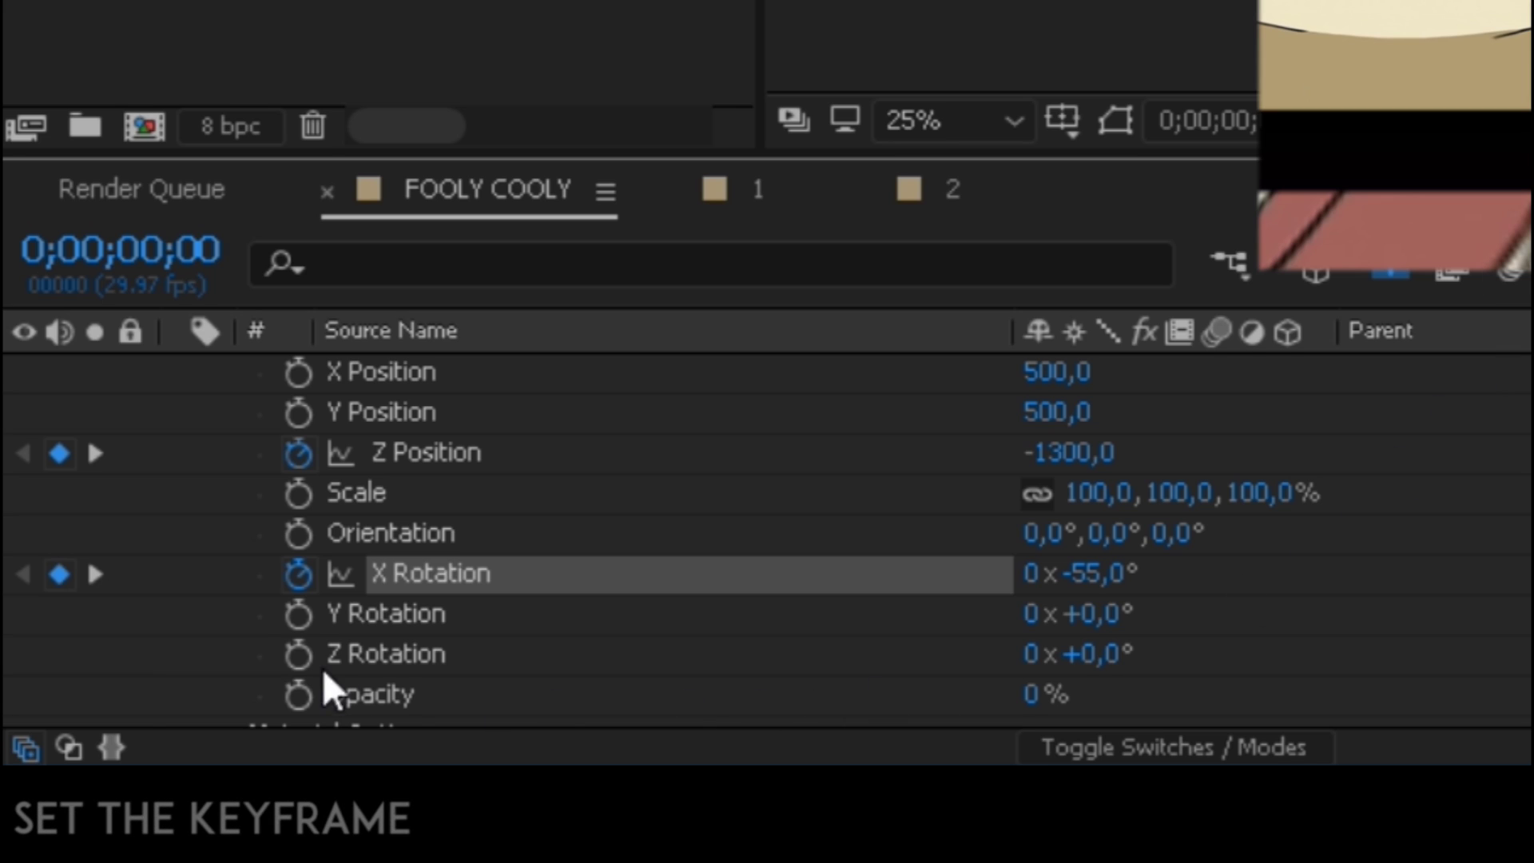
Step: Key Null 1's Y Rotation at 4° at frame 0 and 0° at 0;00;02;20
{"action": "left_click", "coordinate": [299, 612]}
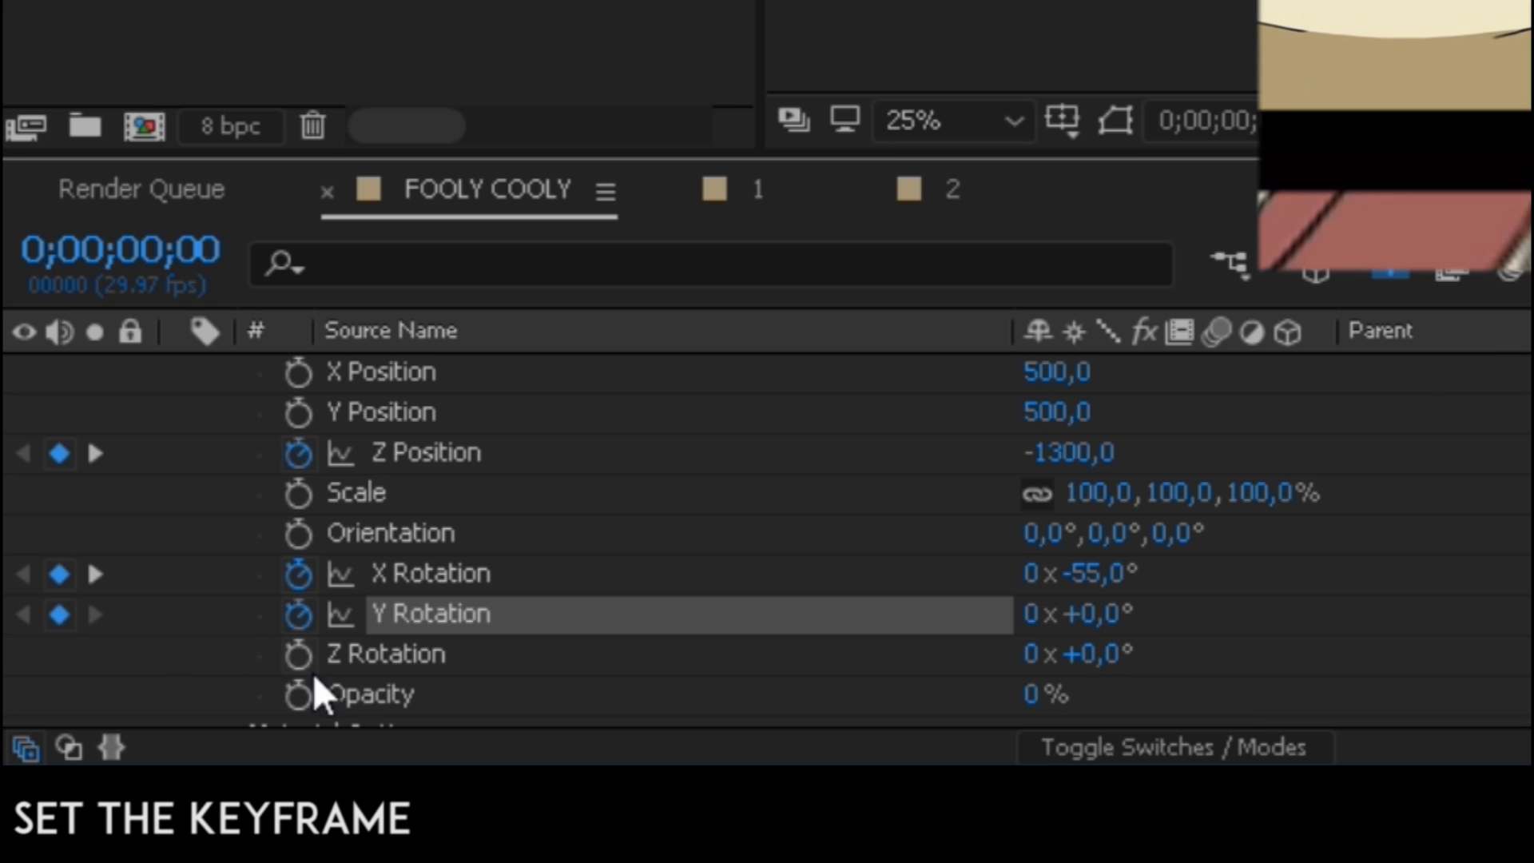
{"action": "left_click", "coordinate": [1087, 614]}
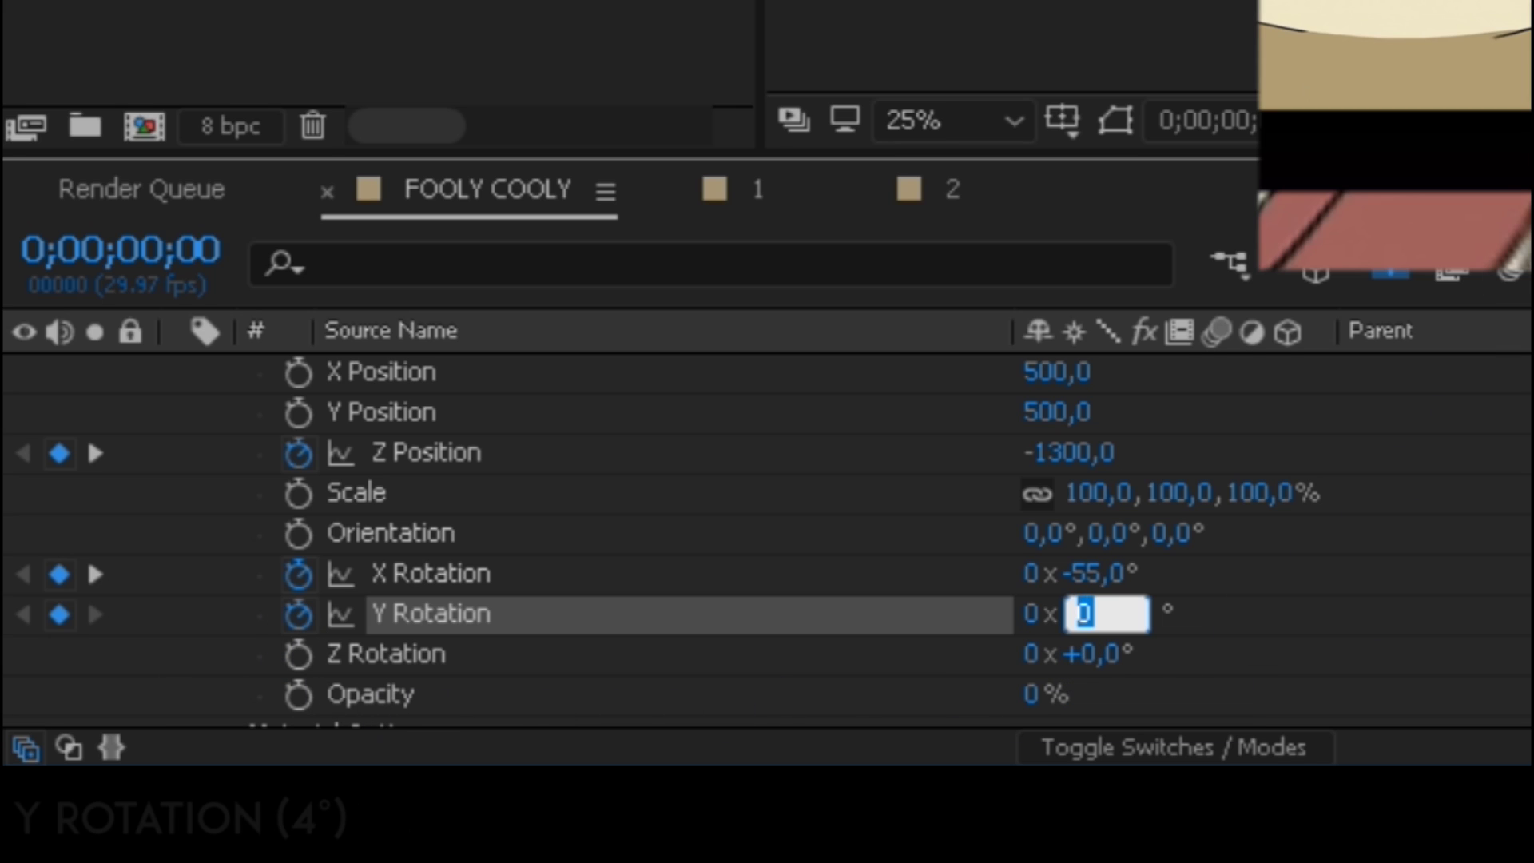
{"action": "type", "text": "4"}
{"action": "type", "text": "+4"}
{"action": "key", "text": "Return"}
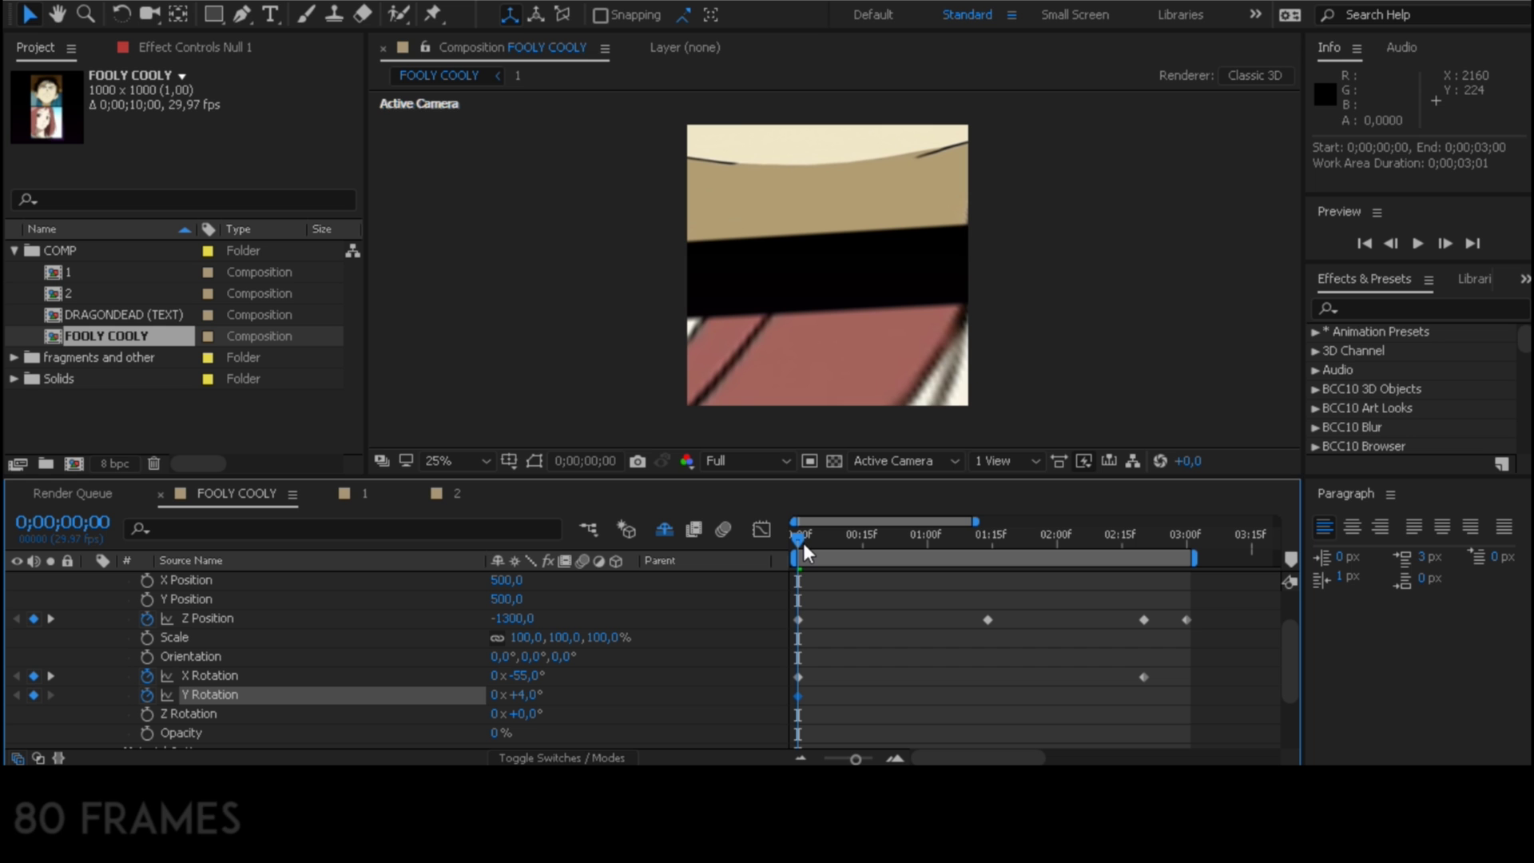
{"action": "left_click_drag", "start_coordinate": [808, 540], "coordinate": [1149, 543]}
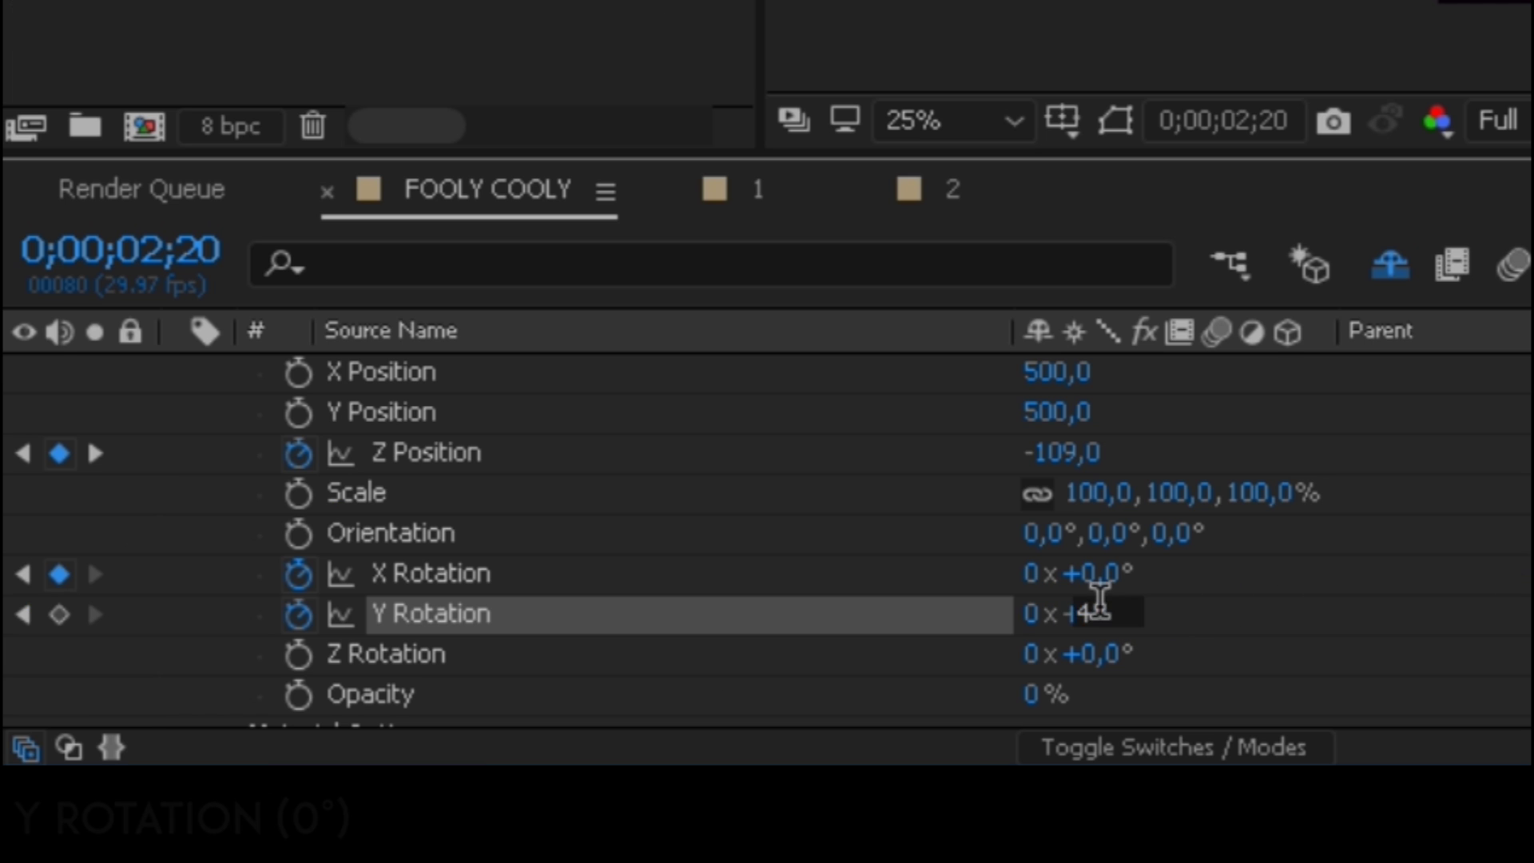
{"action": "left_click", "coordinate": [1101, 614]}
{"action": "type", "text": "0"}
{"action": "key", "text": "Return"}
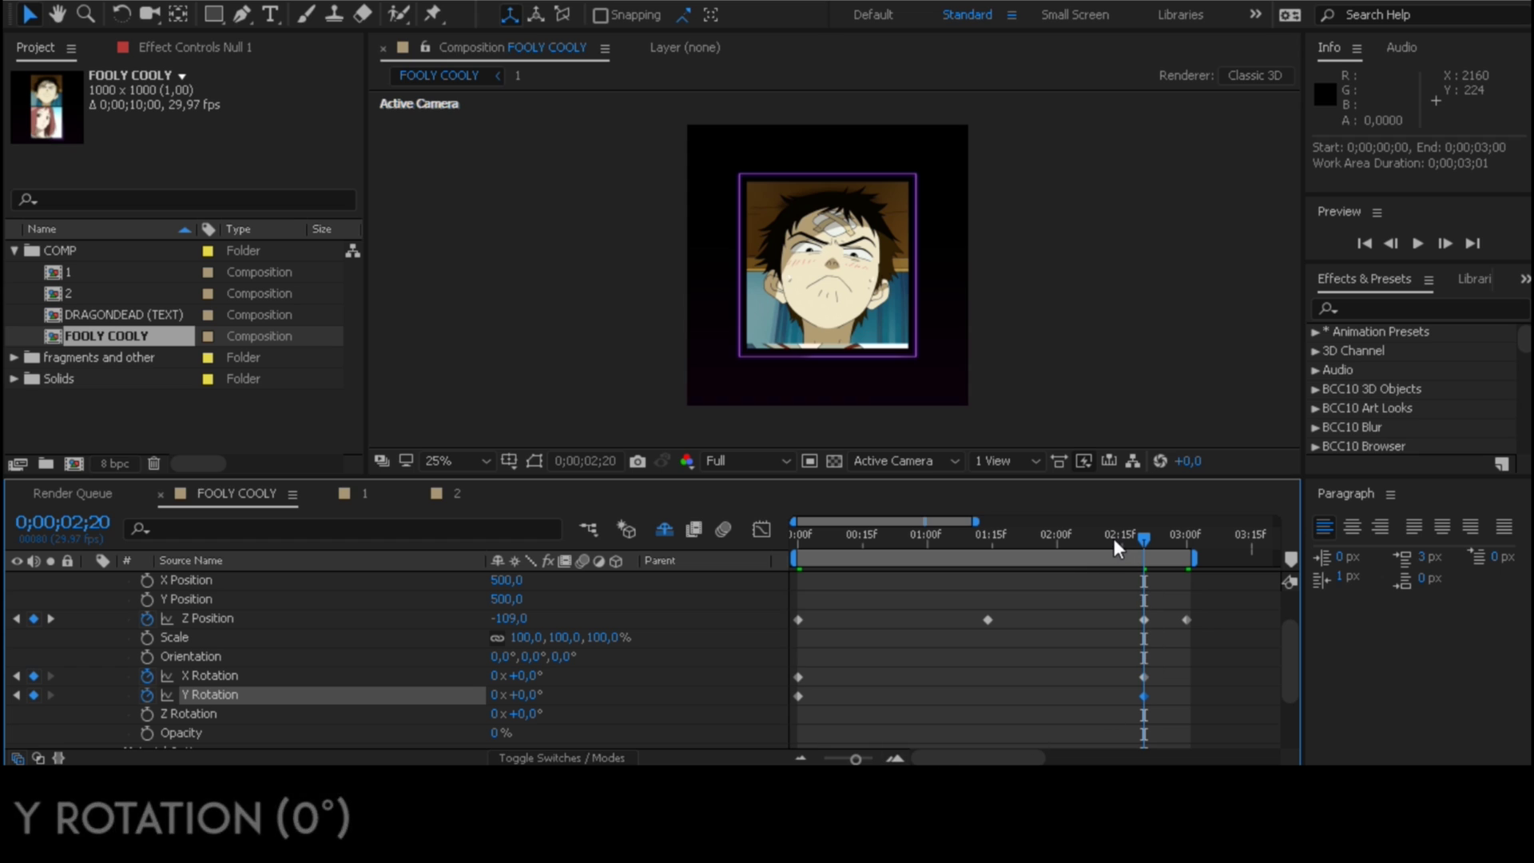
{"action": "left_click_drag", "start_coordinate": [1114, 539], "coordinate": [789, 544]}
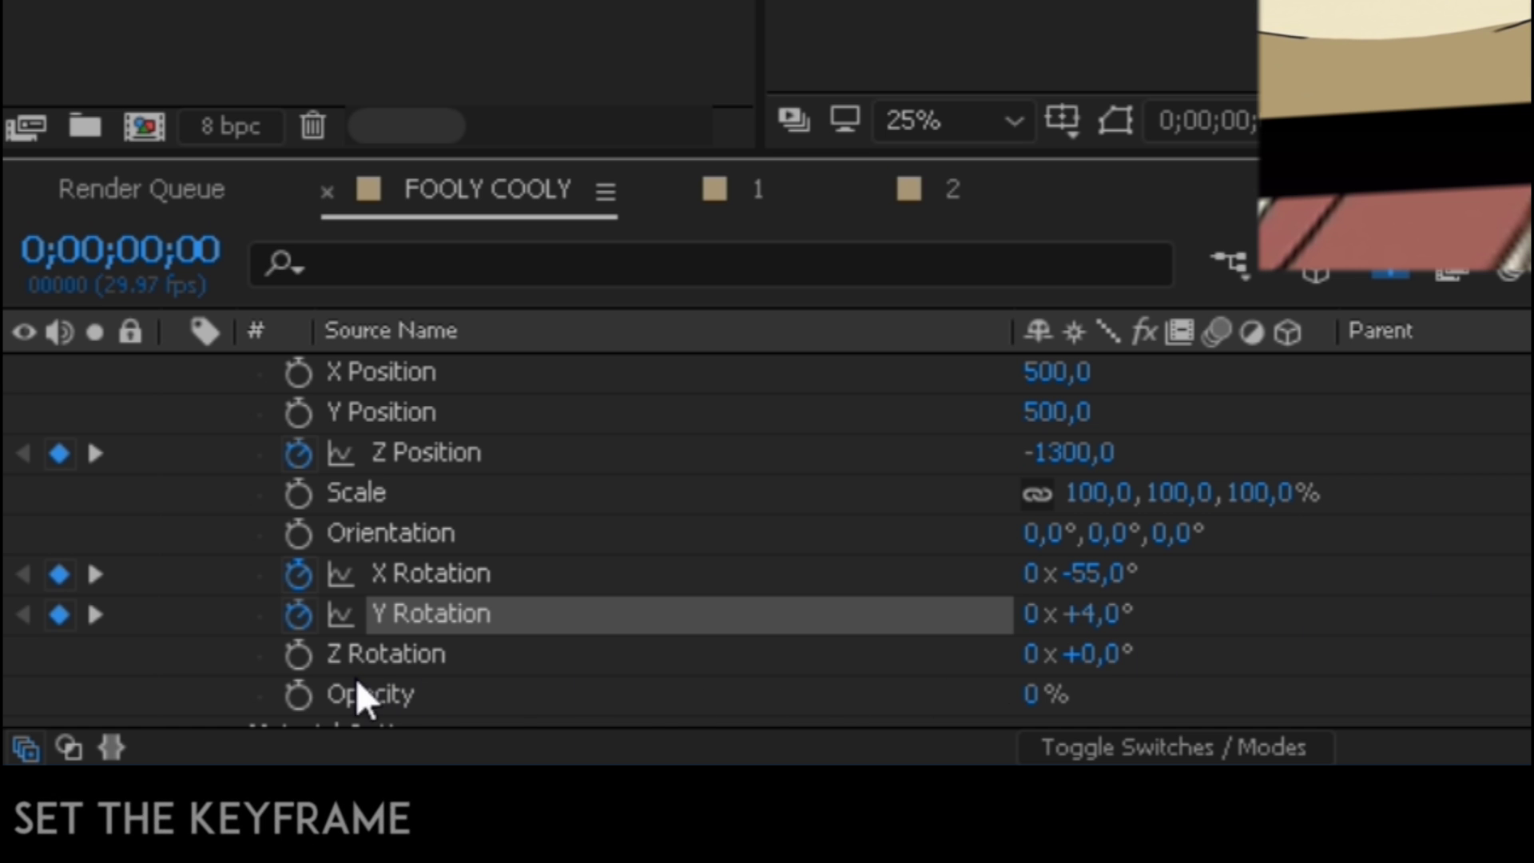
Step: Keyframe Null 1's Z Rotation at -59° on frame 0;00 and 0° at 2;20
{"action": "left_click", "coordinate": [297, 653]}
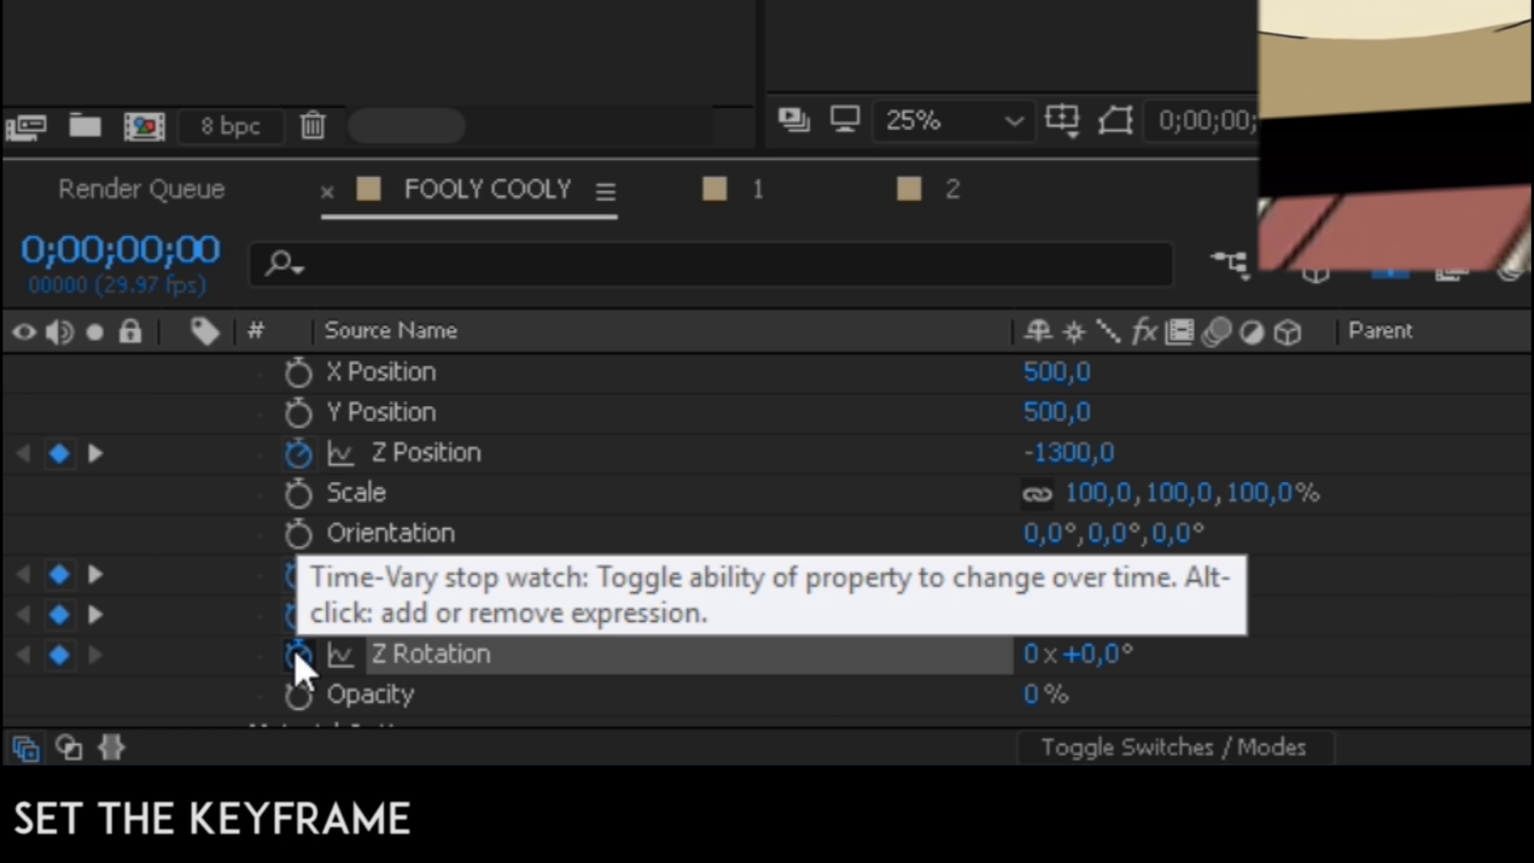
{"action": "left_click", "coordinate": [1101, 653]}
{"action": "type", "text": "-"}
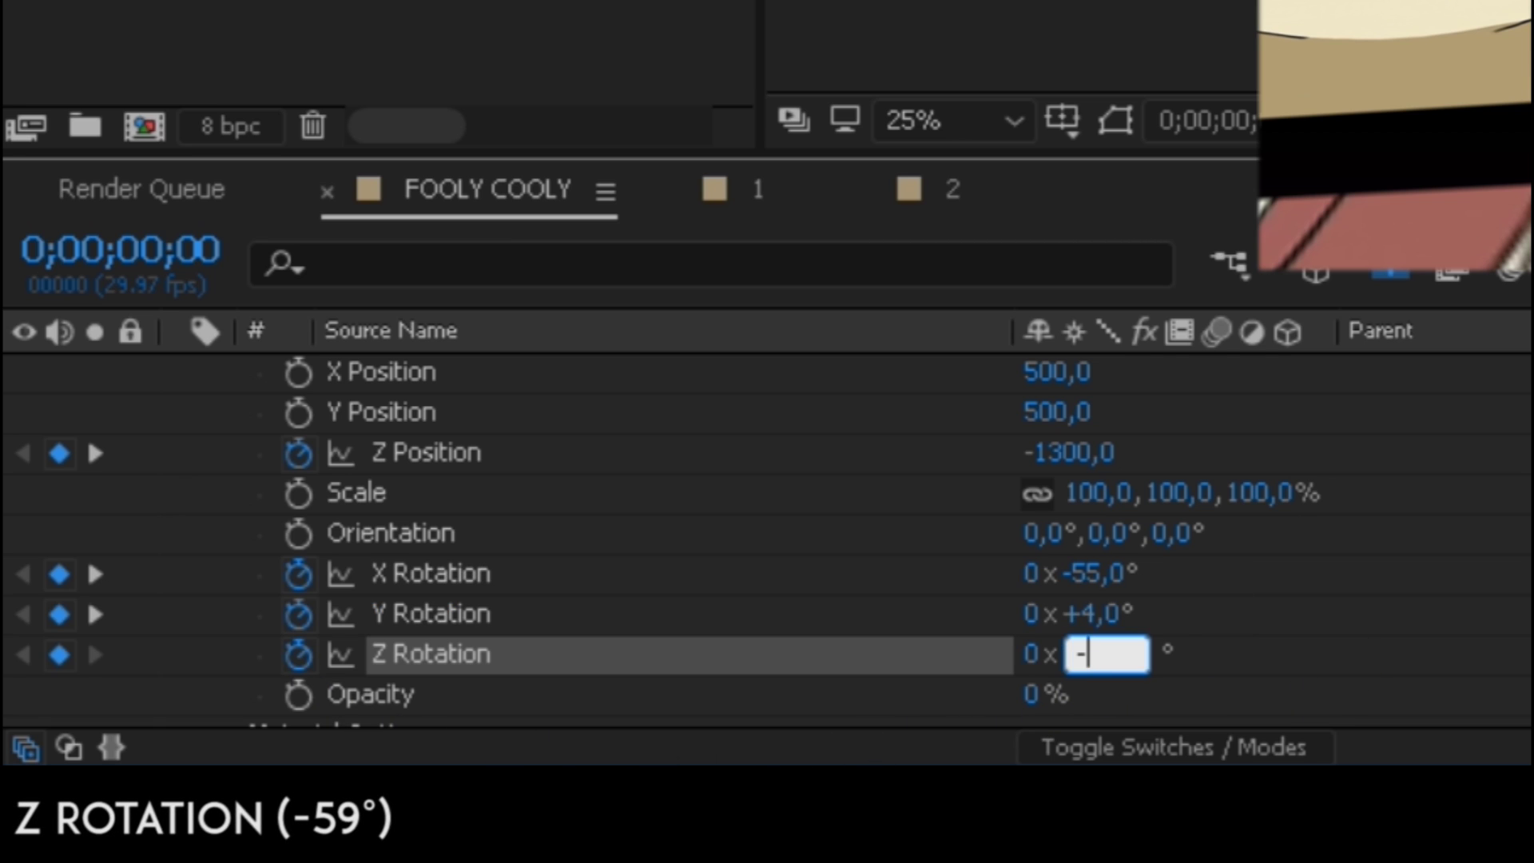
{"action": "type", "text": "59"}
{"action": "key", "text": "Return"}
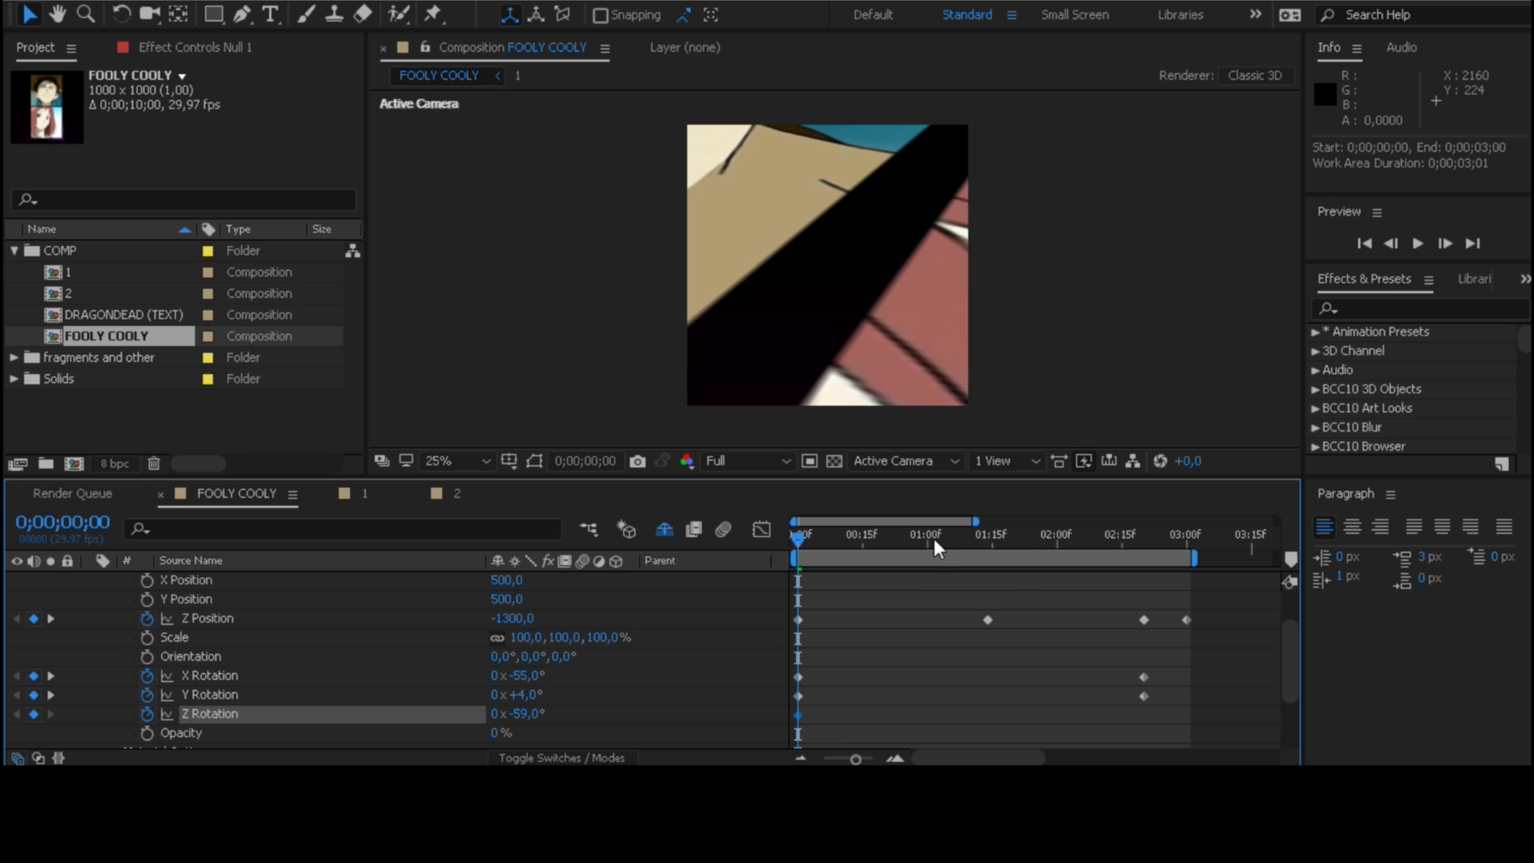
{"action": "left_click_drag", "start_coordinate": [934, 540], "coordinate": [1135, 558]}
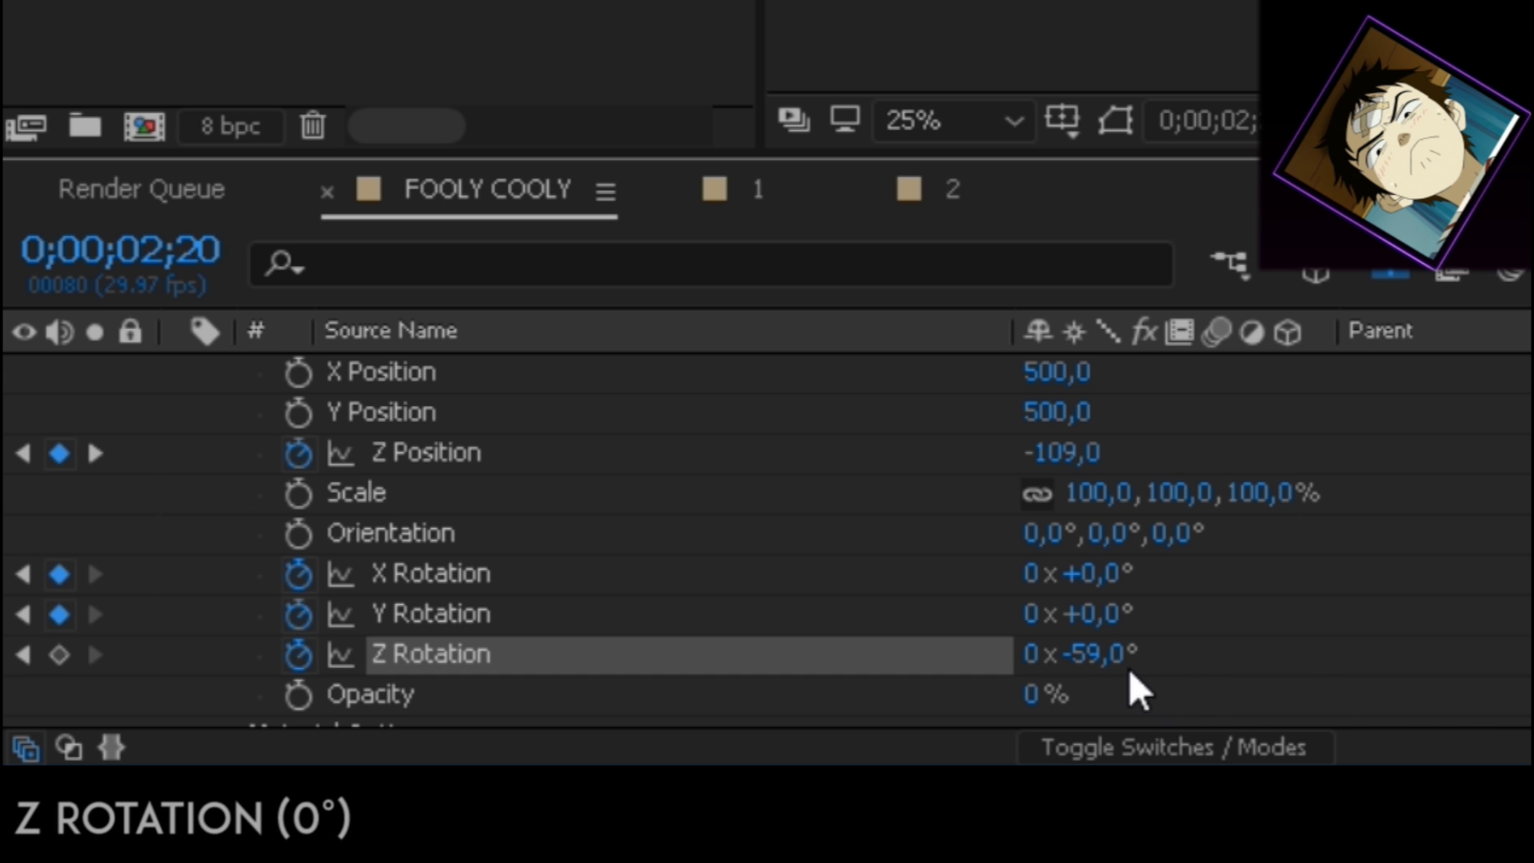
{"action": "left_click", "coordinate": [1109, 654]}
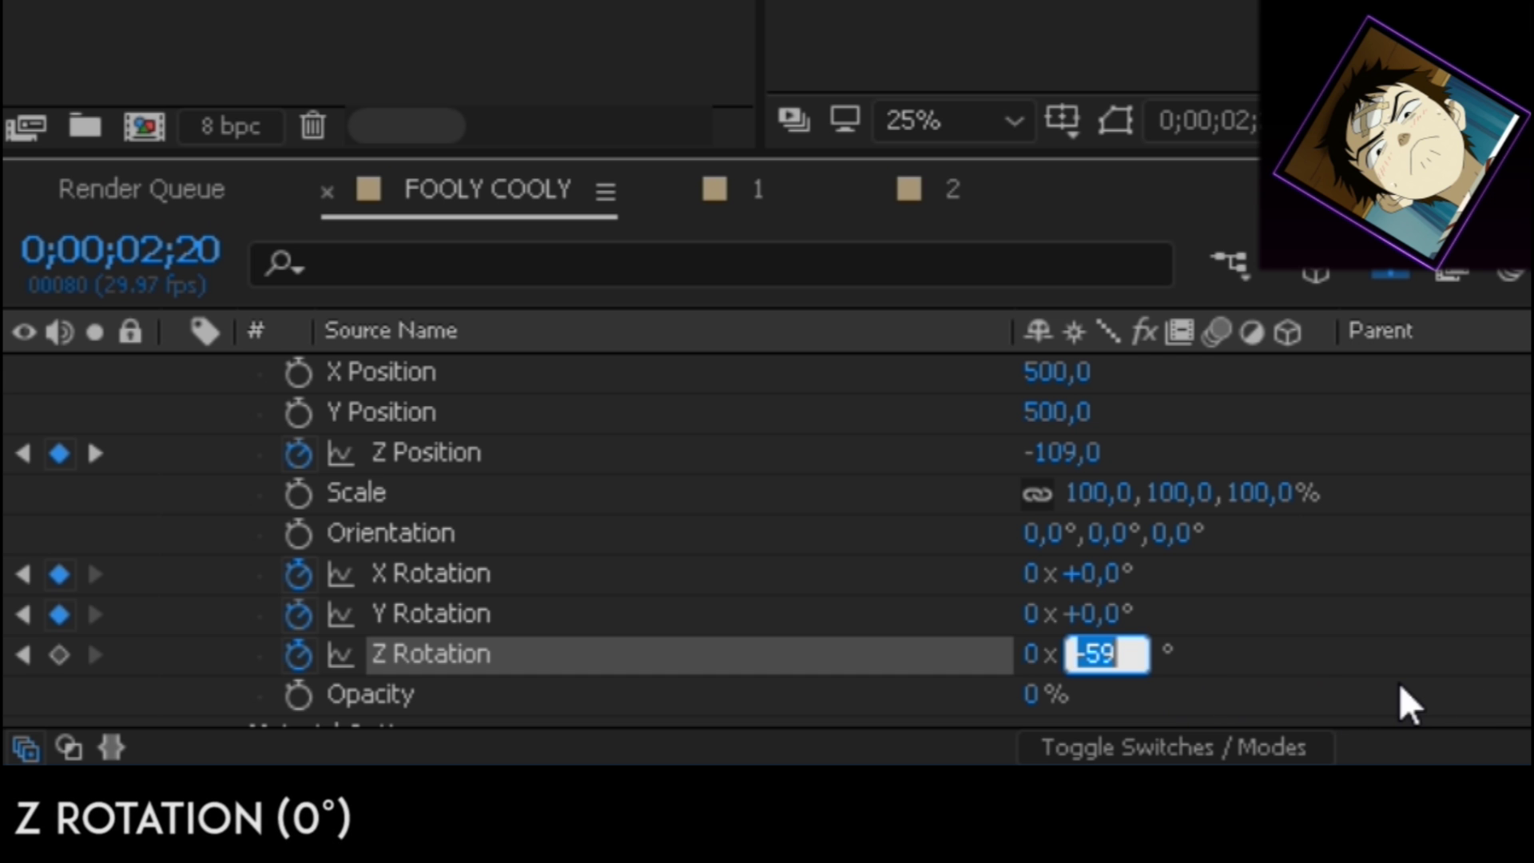
{"action": "type", "text": "0"}
{"action": "key", "text": "Return"}
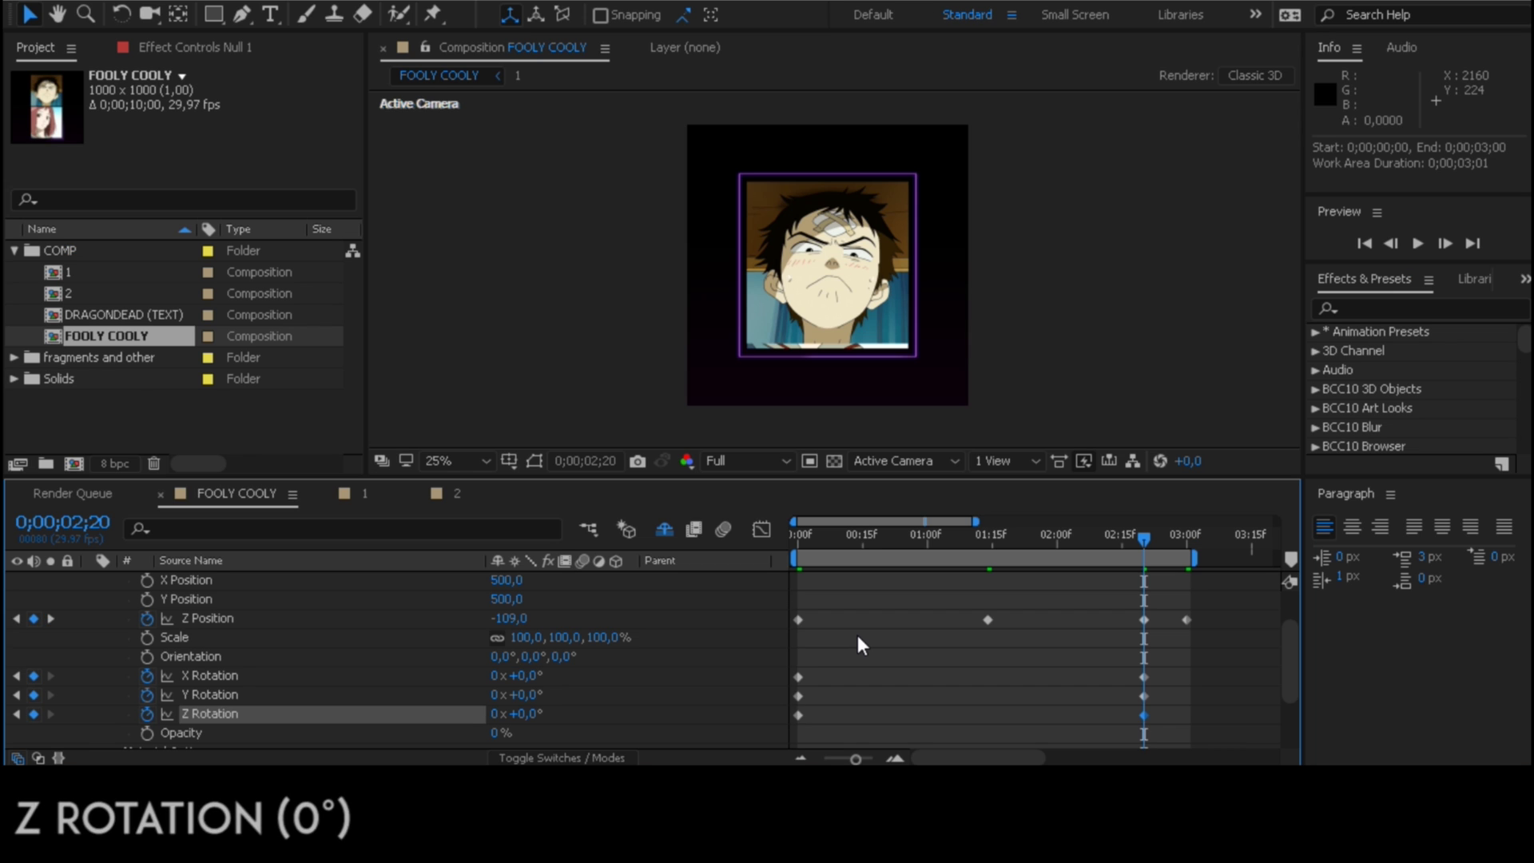
{"action": "scroll", "coordinate": [859, 643], "scroll_direction": "up", "scroll_amount": 2}
{"action": "left_click_drag", "start_coordinate": [884, 534], "coordinate": [775, 524]}
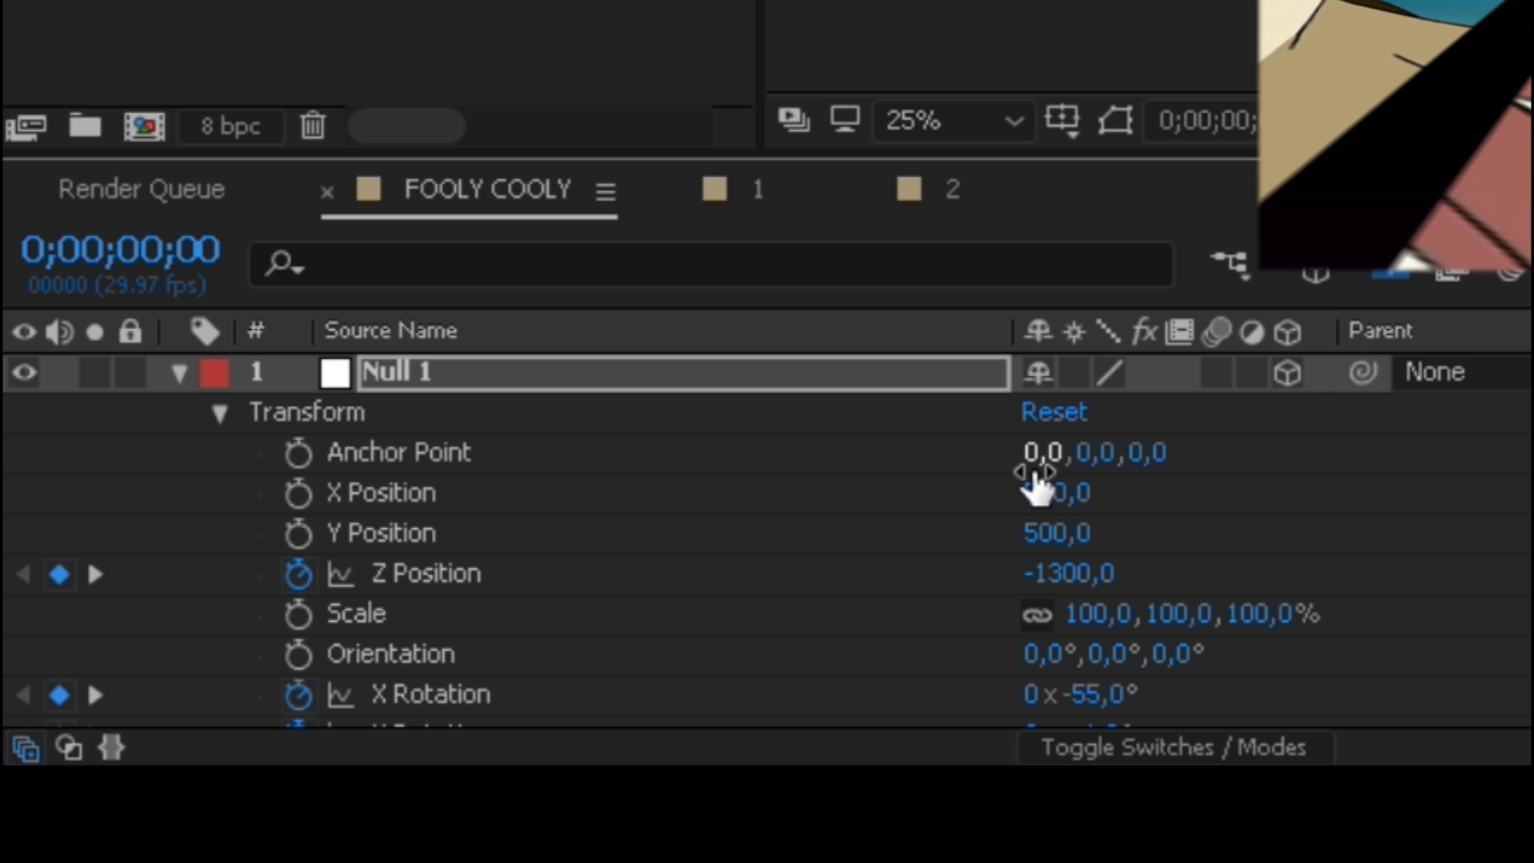
Step: Enter 170 for Null 1's Anchor Point X and -10 for its Y
{"action": "left_click", "coordinate": [1031, 455]}
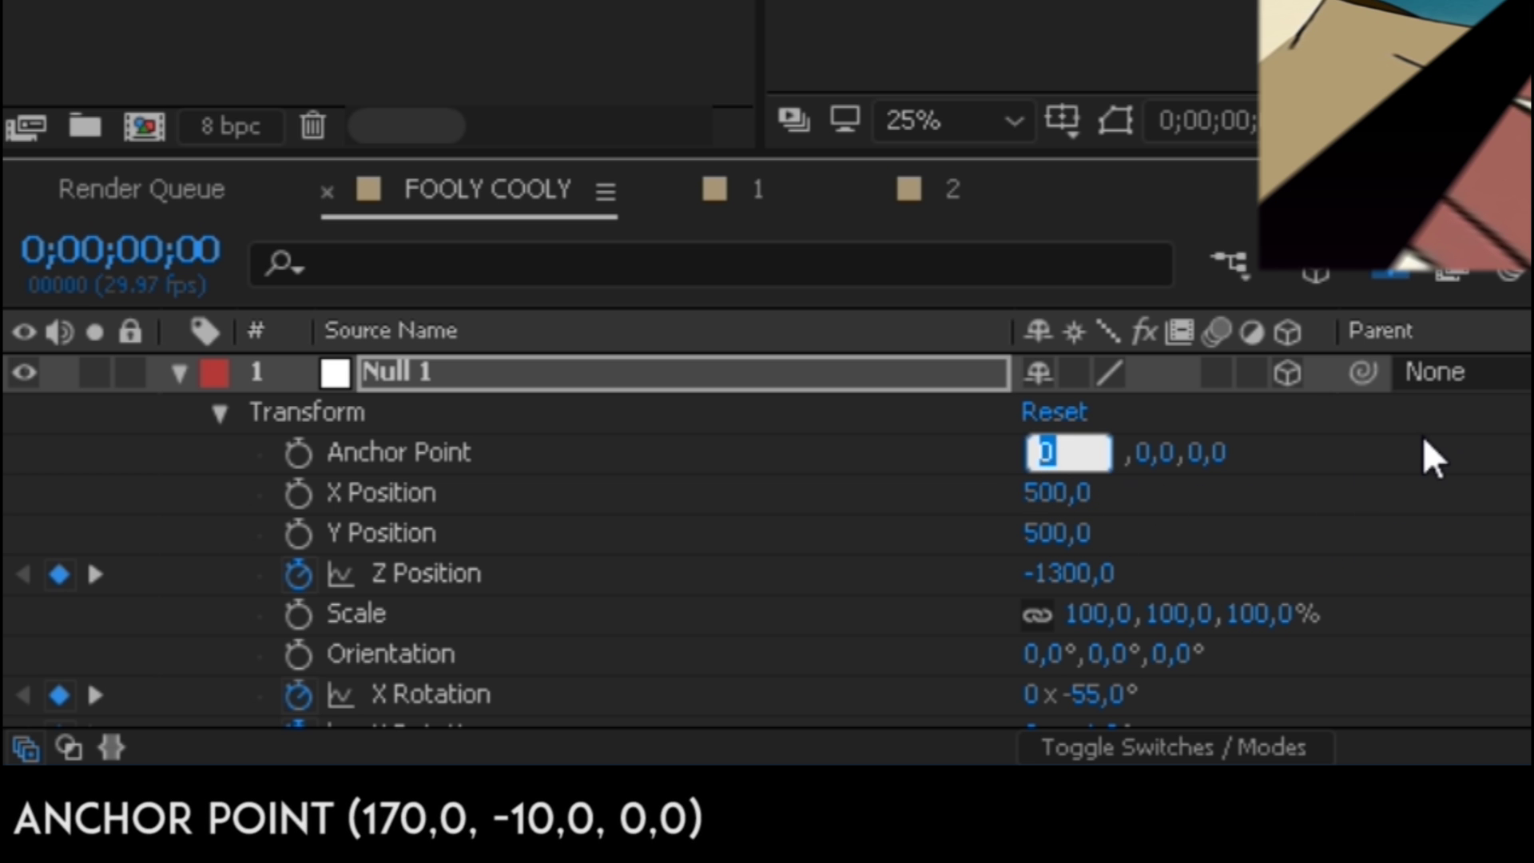
{"action": "type", "text": "170"}
{"action": "key", "text": "Return"}
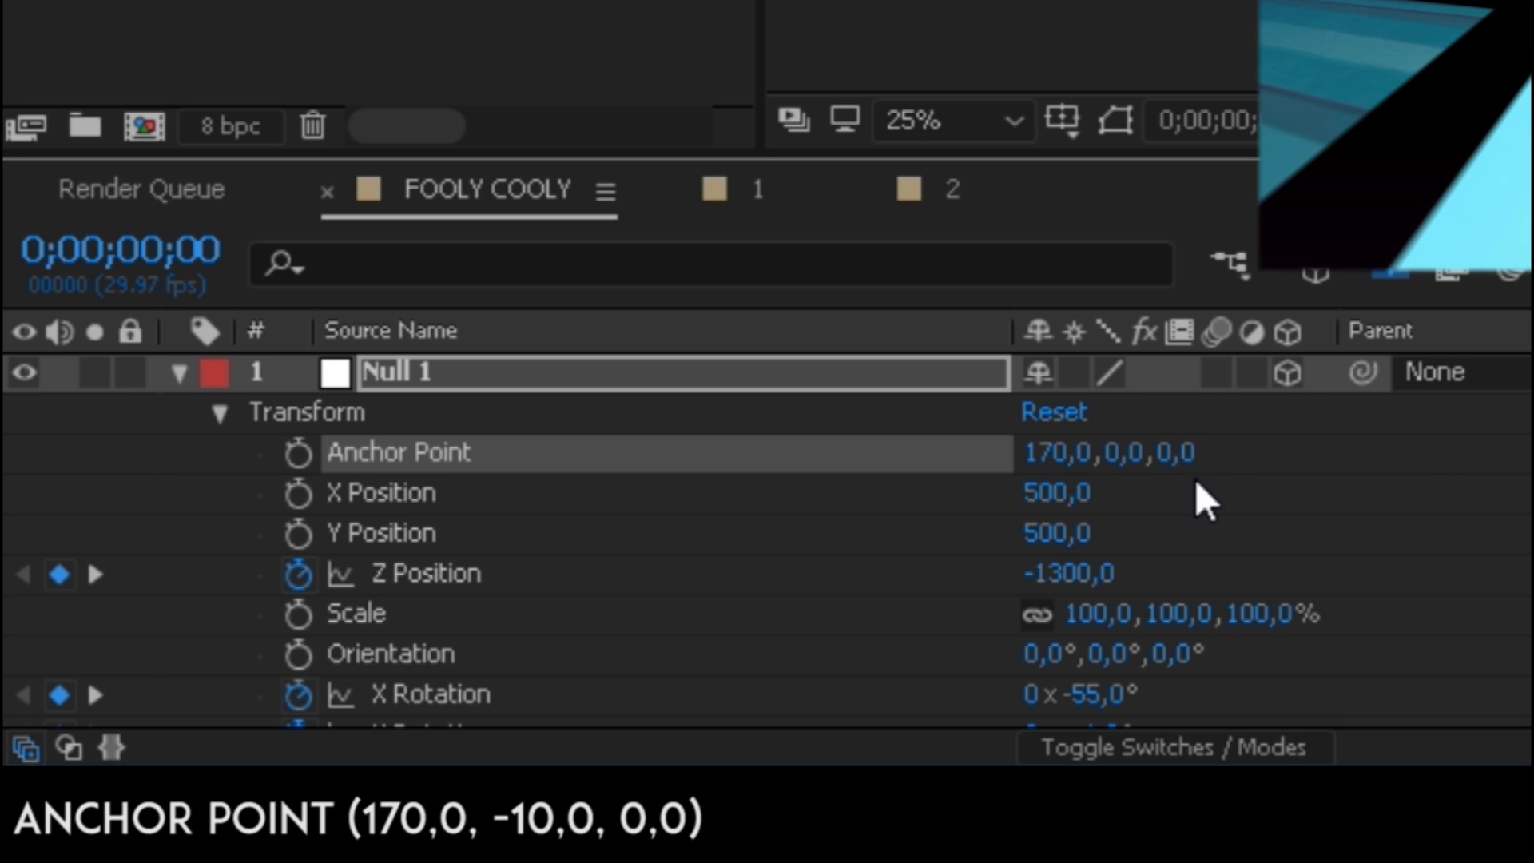
{"action": "left_click", "coordinate": [1118, 453]}
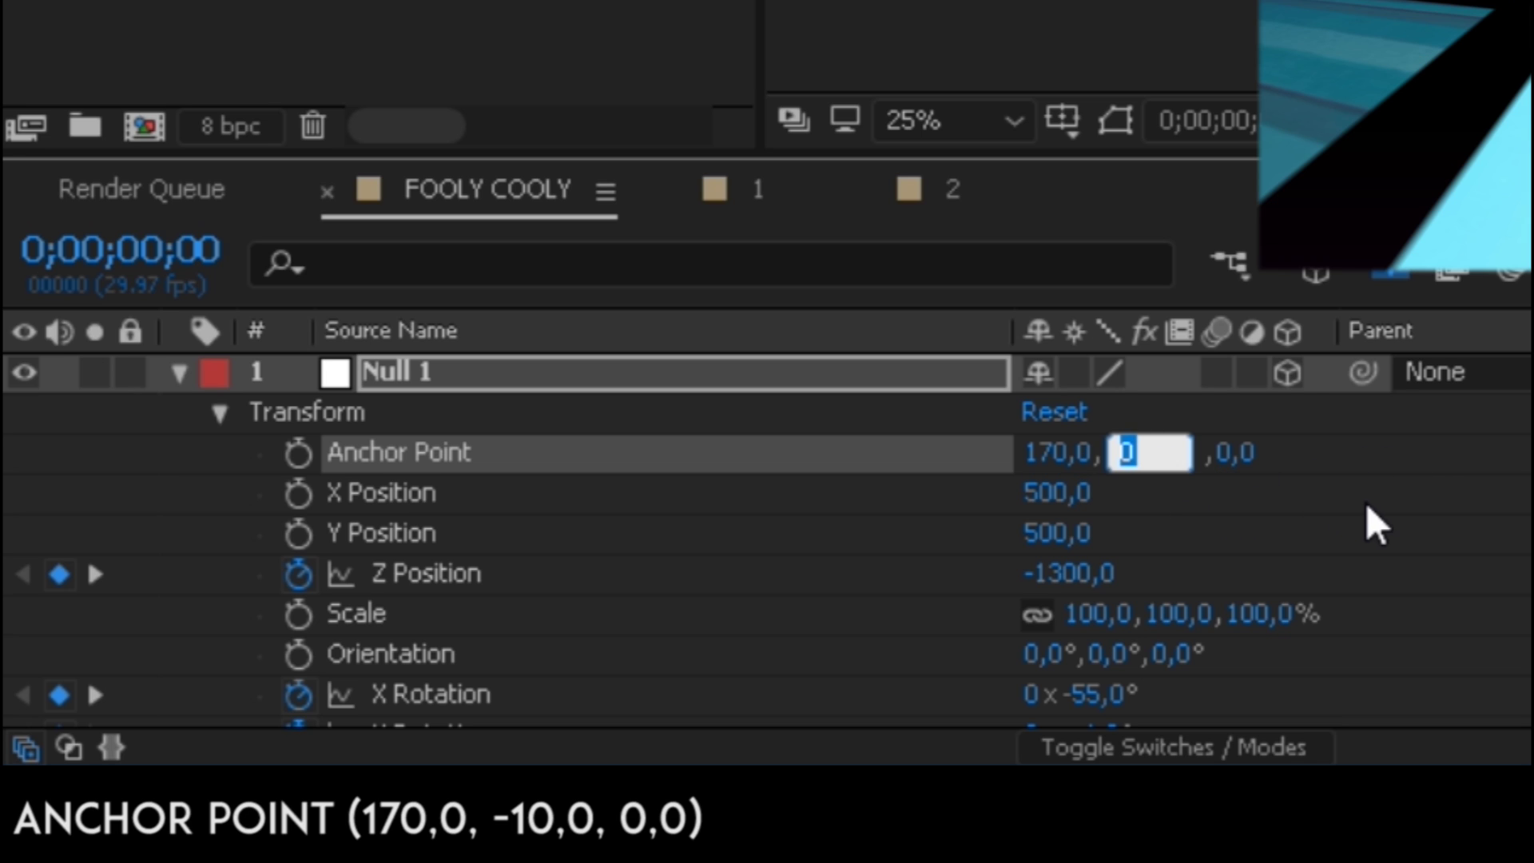
{"action": "type", "text": "-10"}
{"action": "key", "text": "Return"}
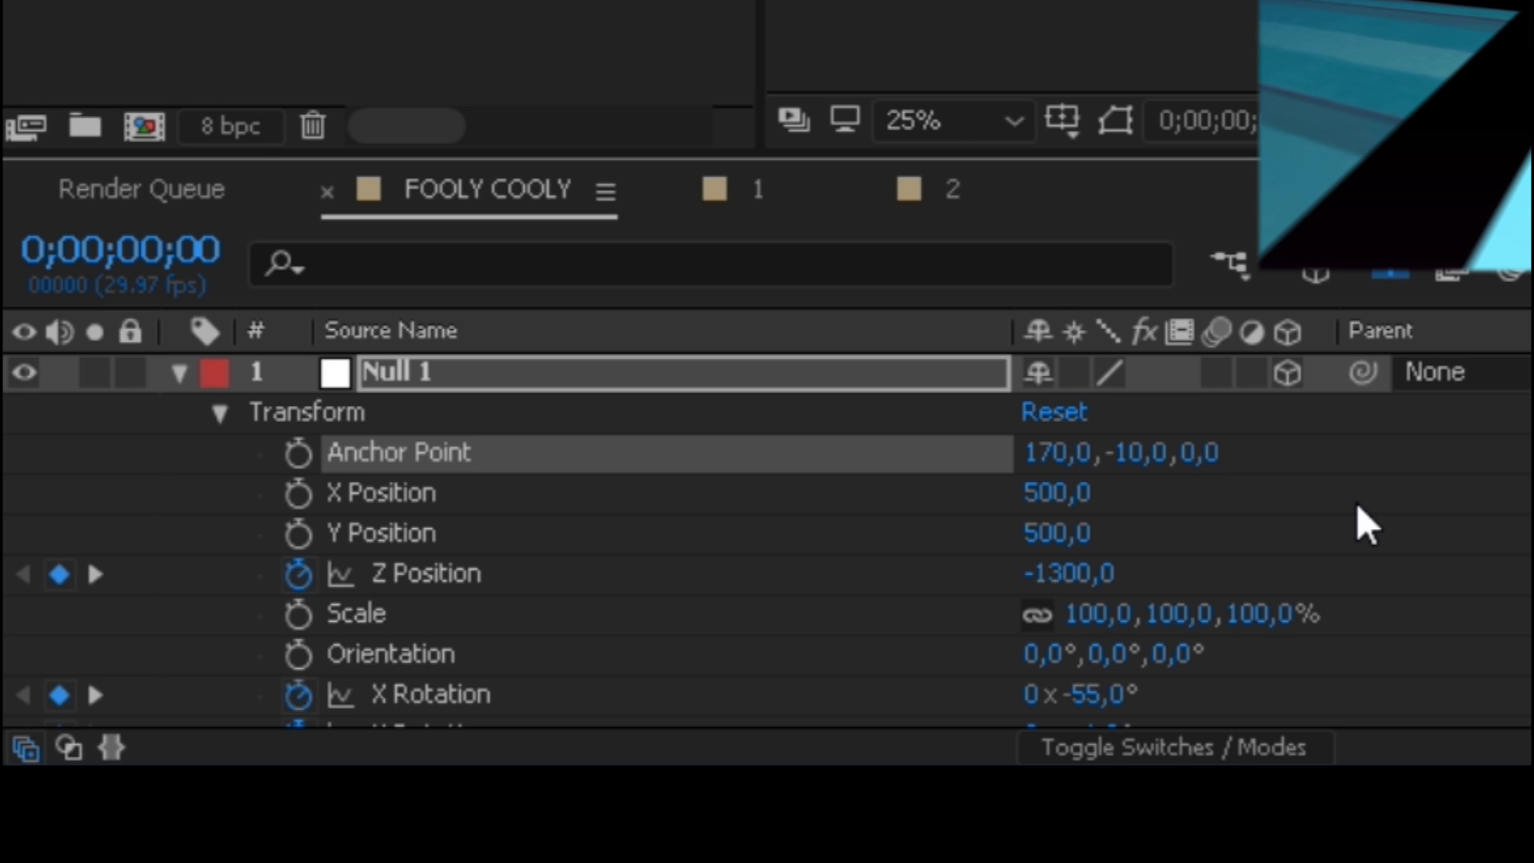
Step: Keyframe the Null's X Position at 776 on the first frame and 664 at 2;20
{"action": "left_click", "coordinate": [300, 493]}
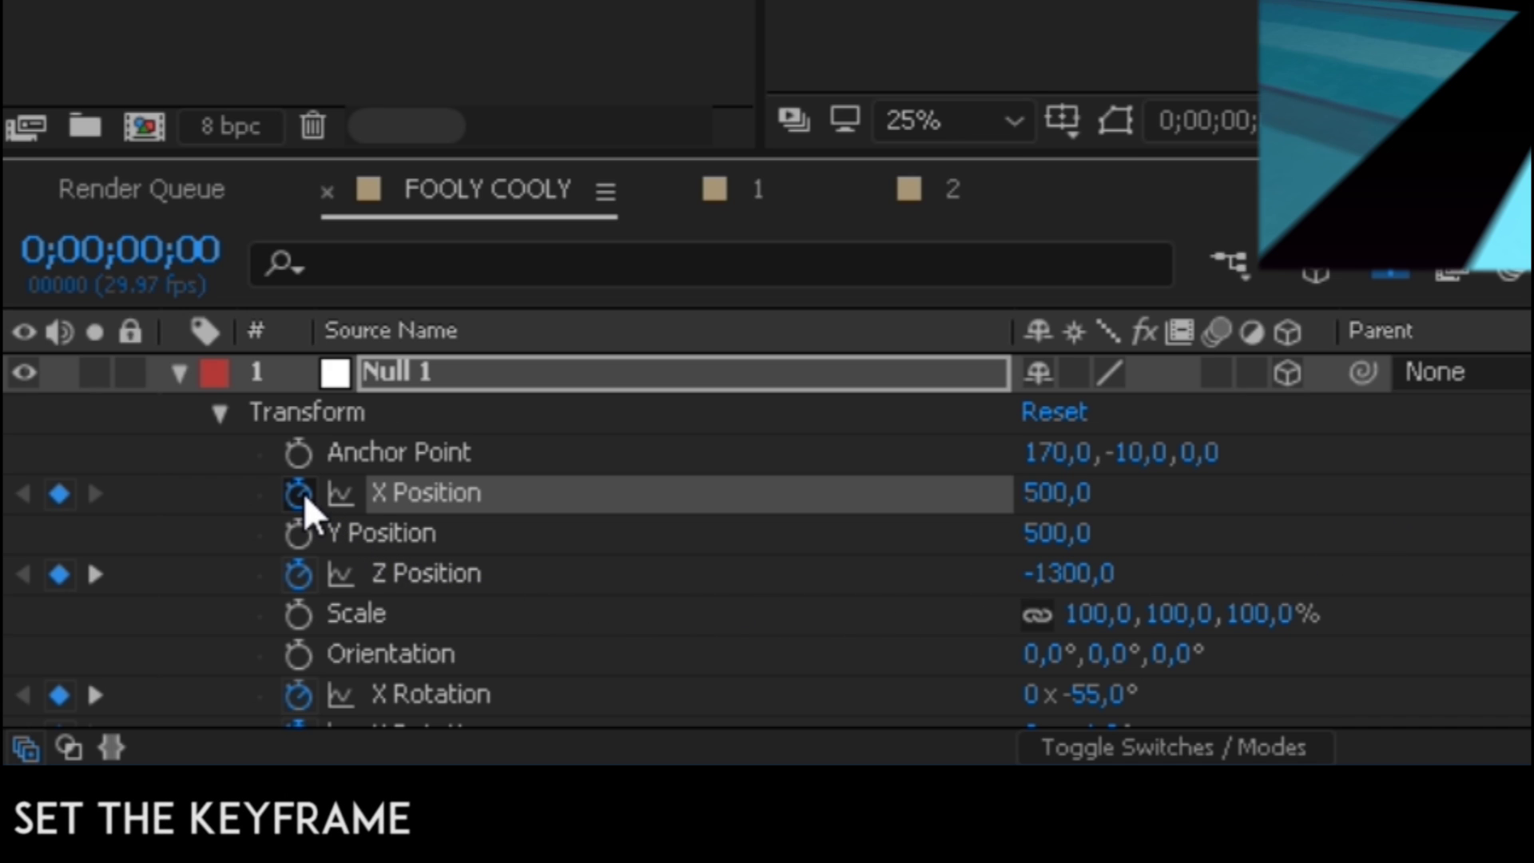
{"action": "left_click", "coordinate": [1062, 492]}
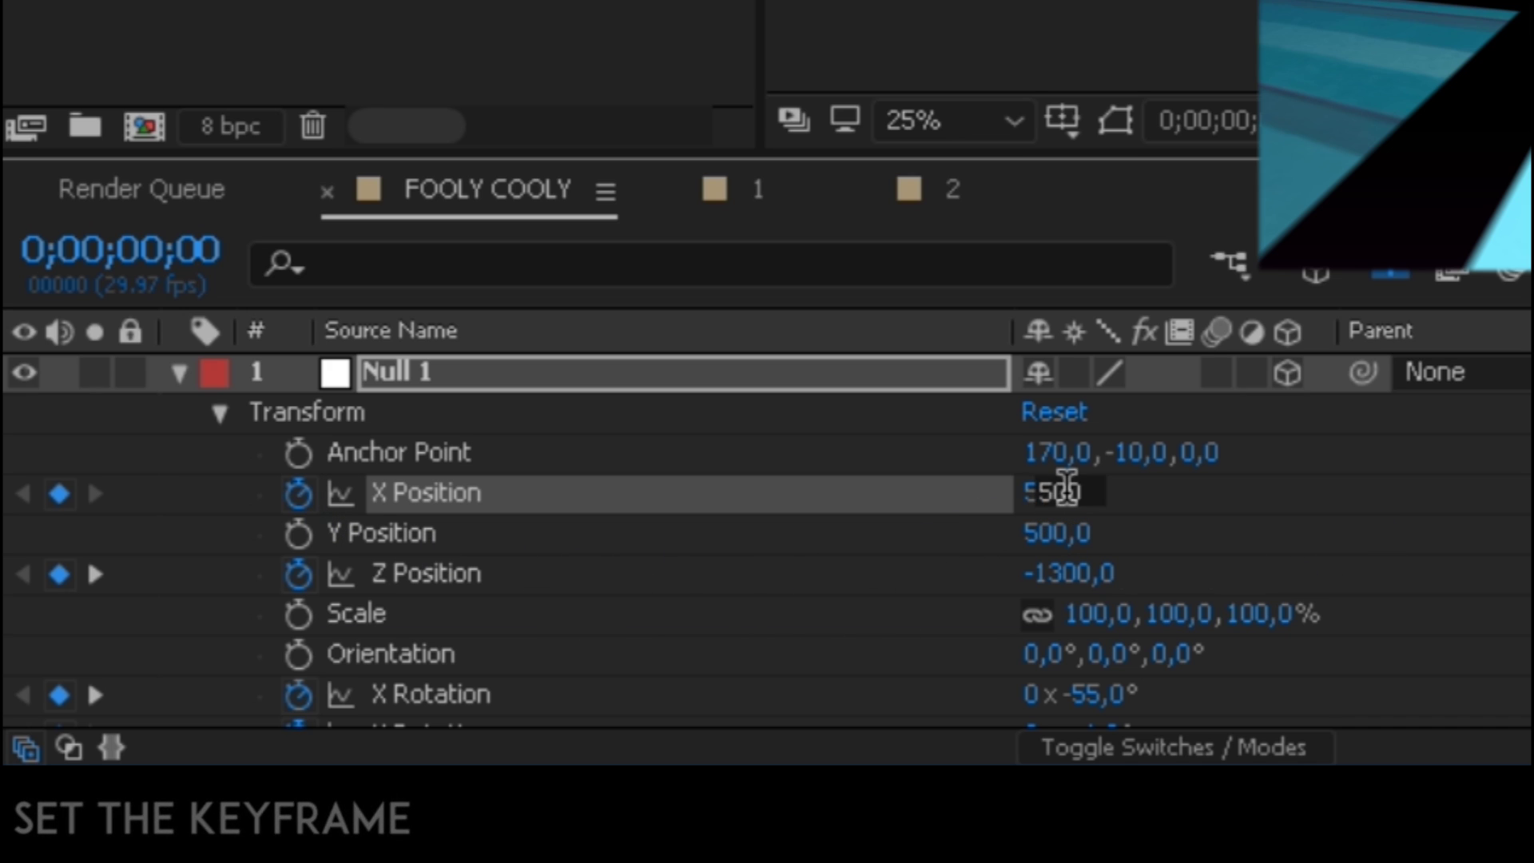
{"action": "type", "text": "776"}
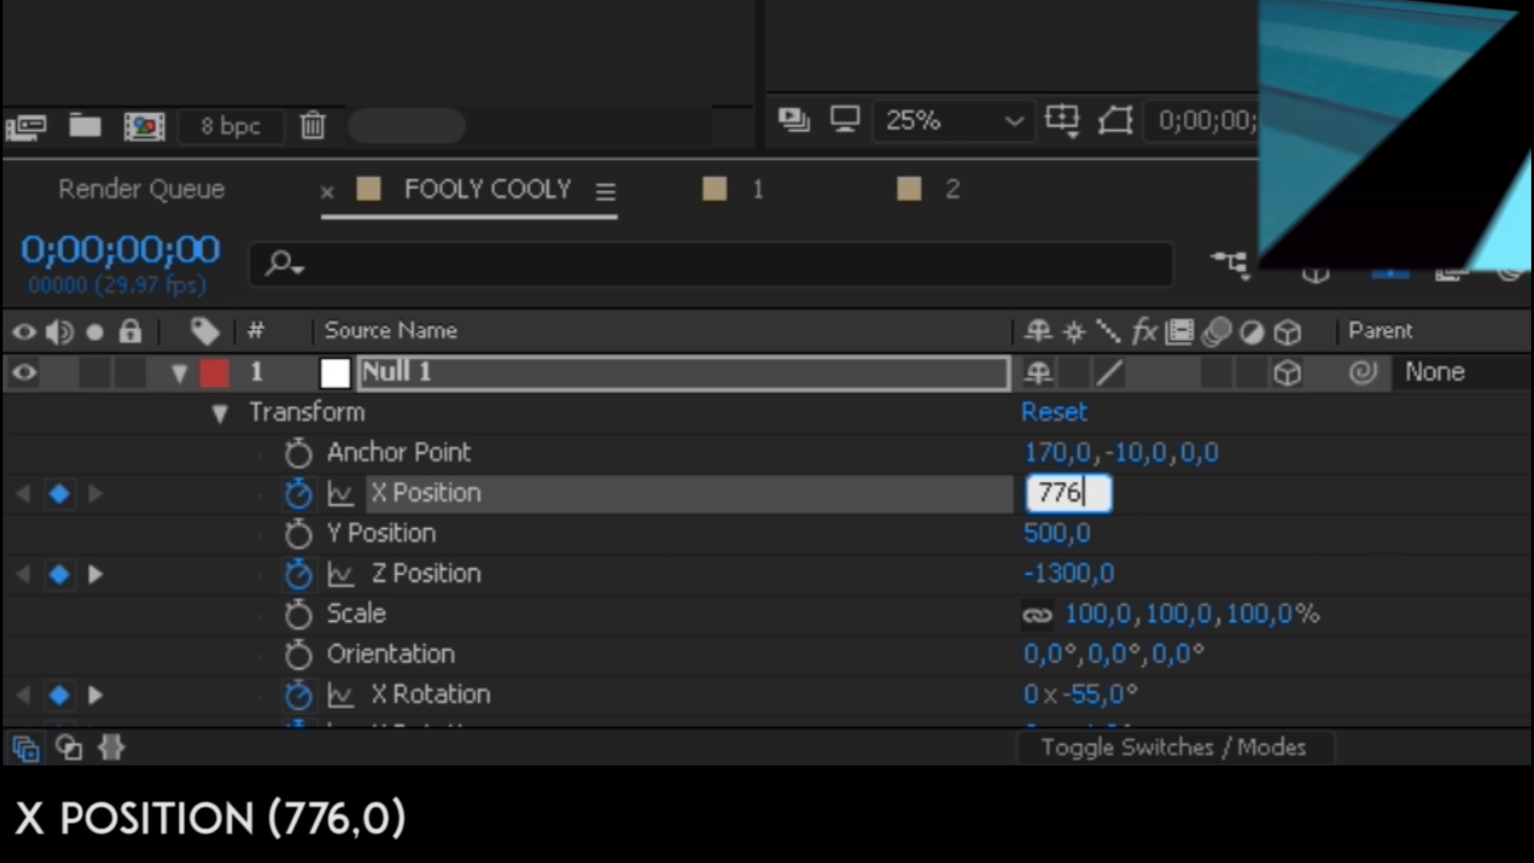
{"action": "key", "text": "Return"}
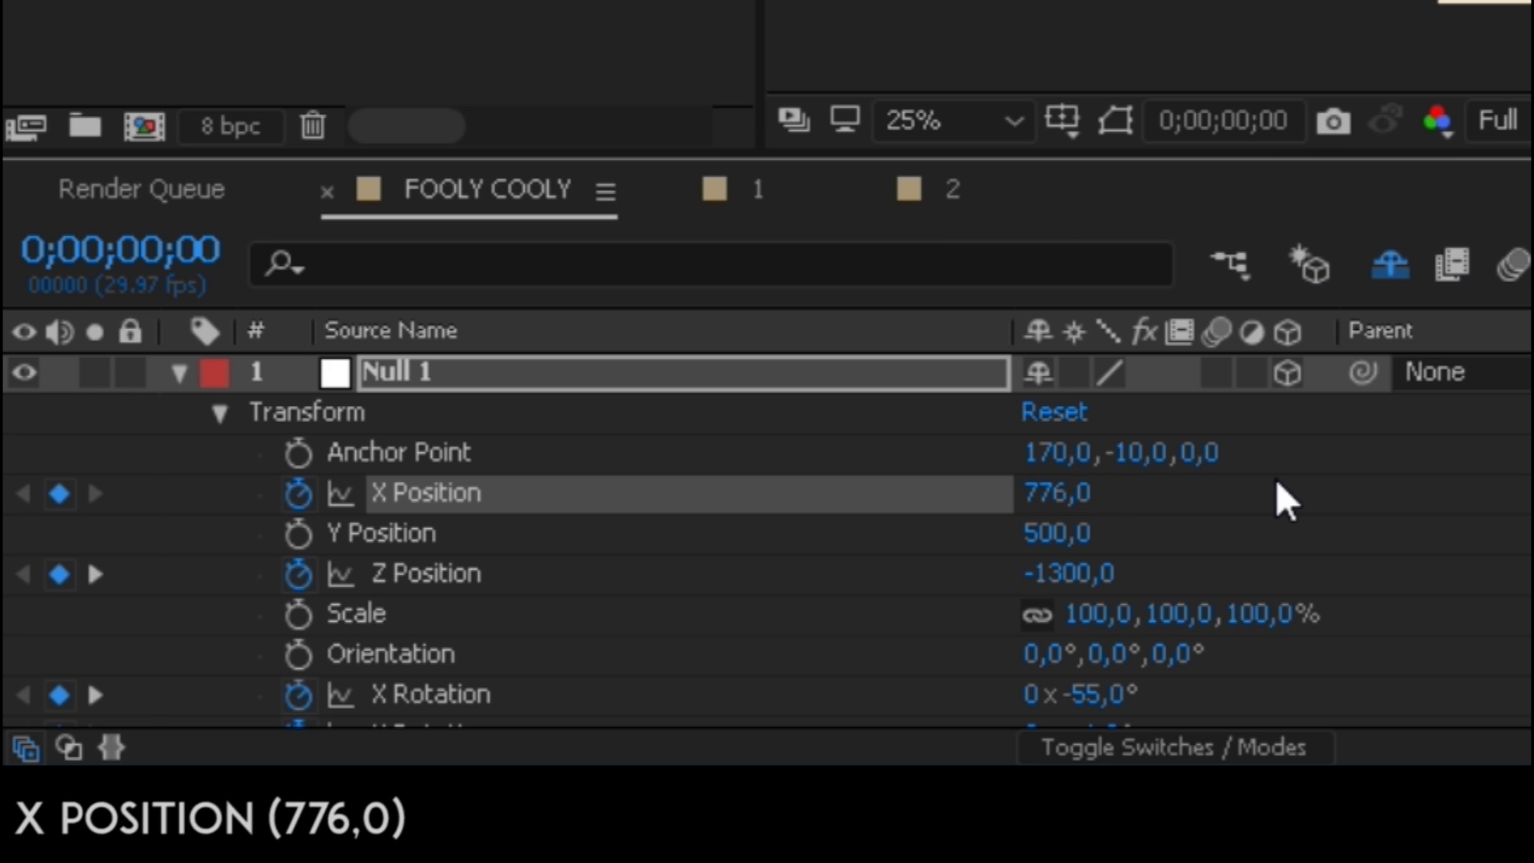
{"action": "left_click_drag", "start_coordinate": [869, 540], "coordinate": [1147, 543]}
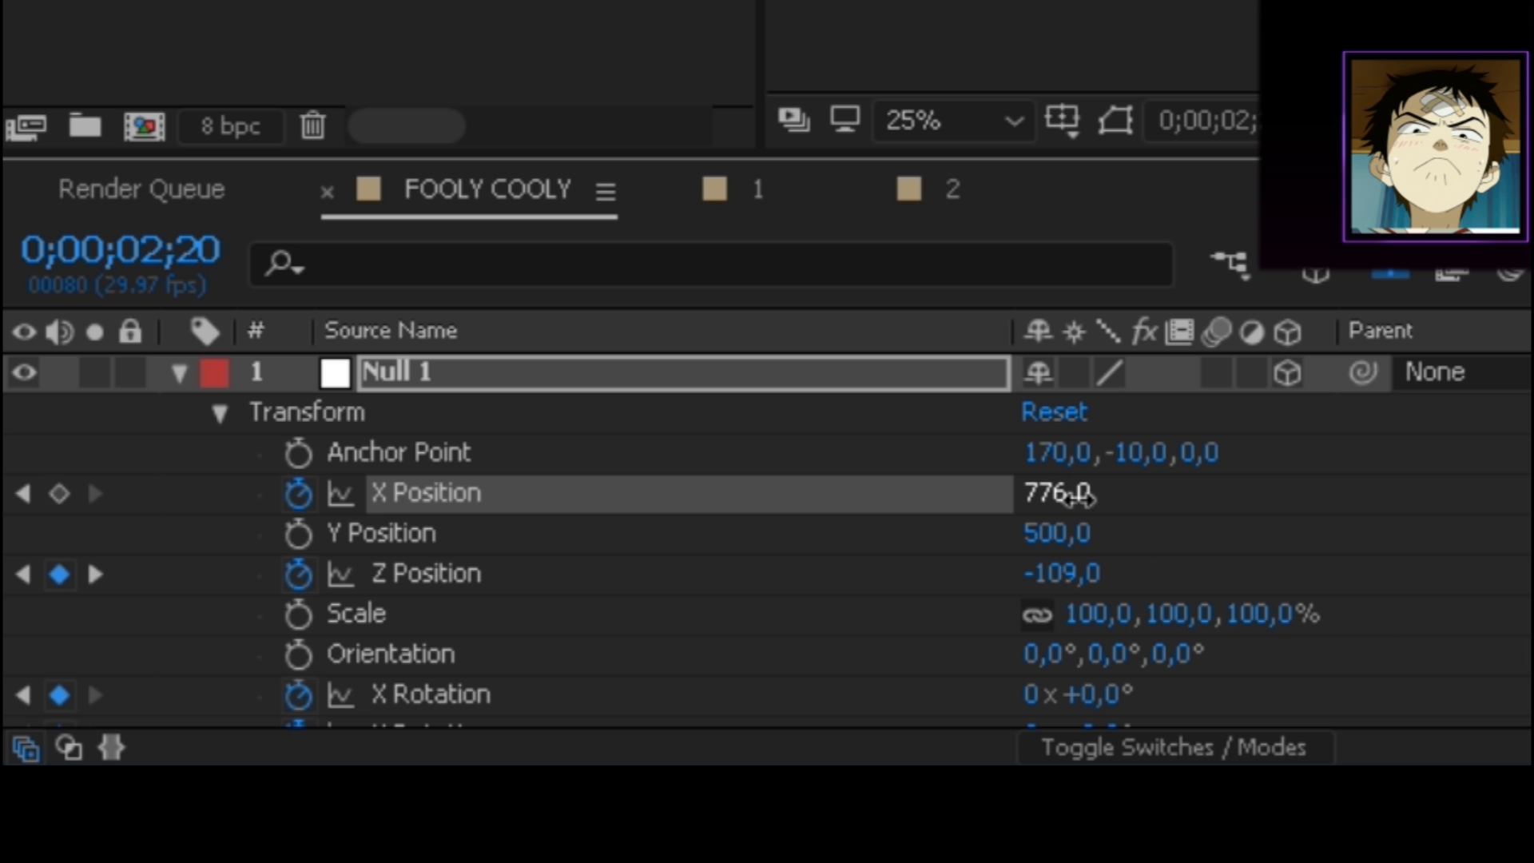
{"action": "left_click", "coordinate": [1072, 492]}
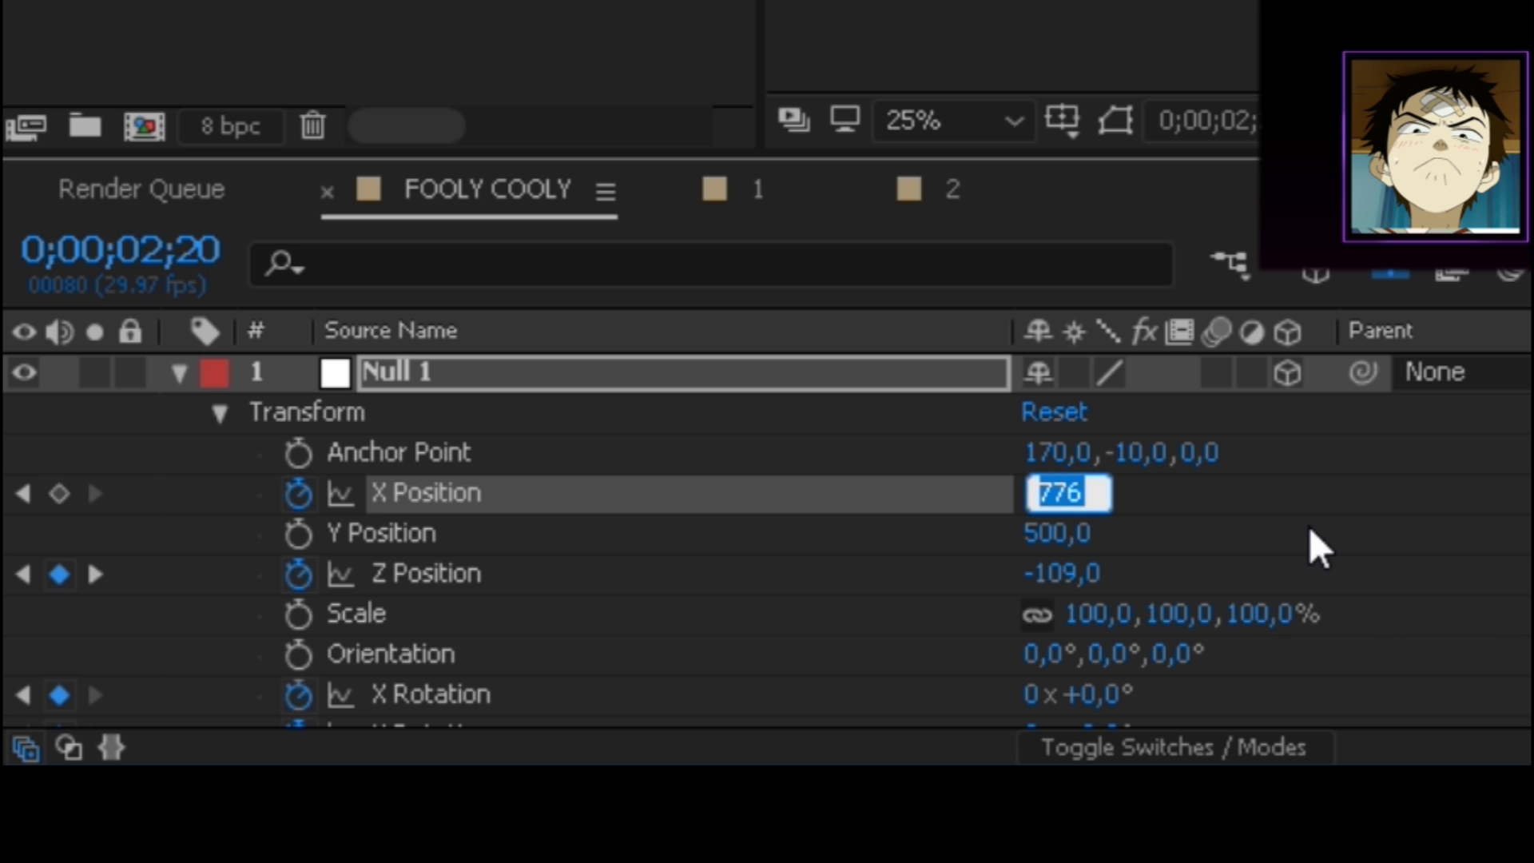
{"action": "type", "text": "664"}
{"action": "key", "text": "Return"}
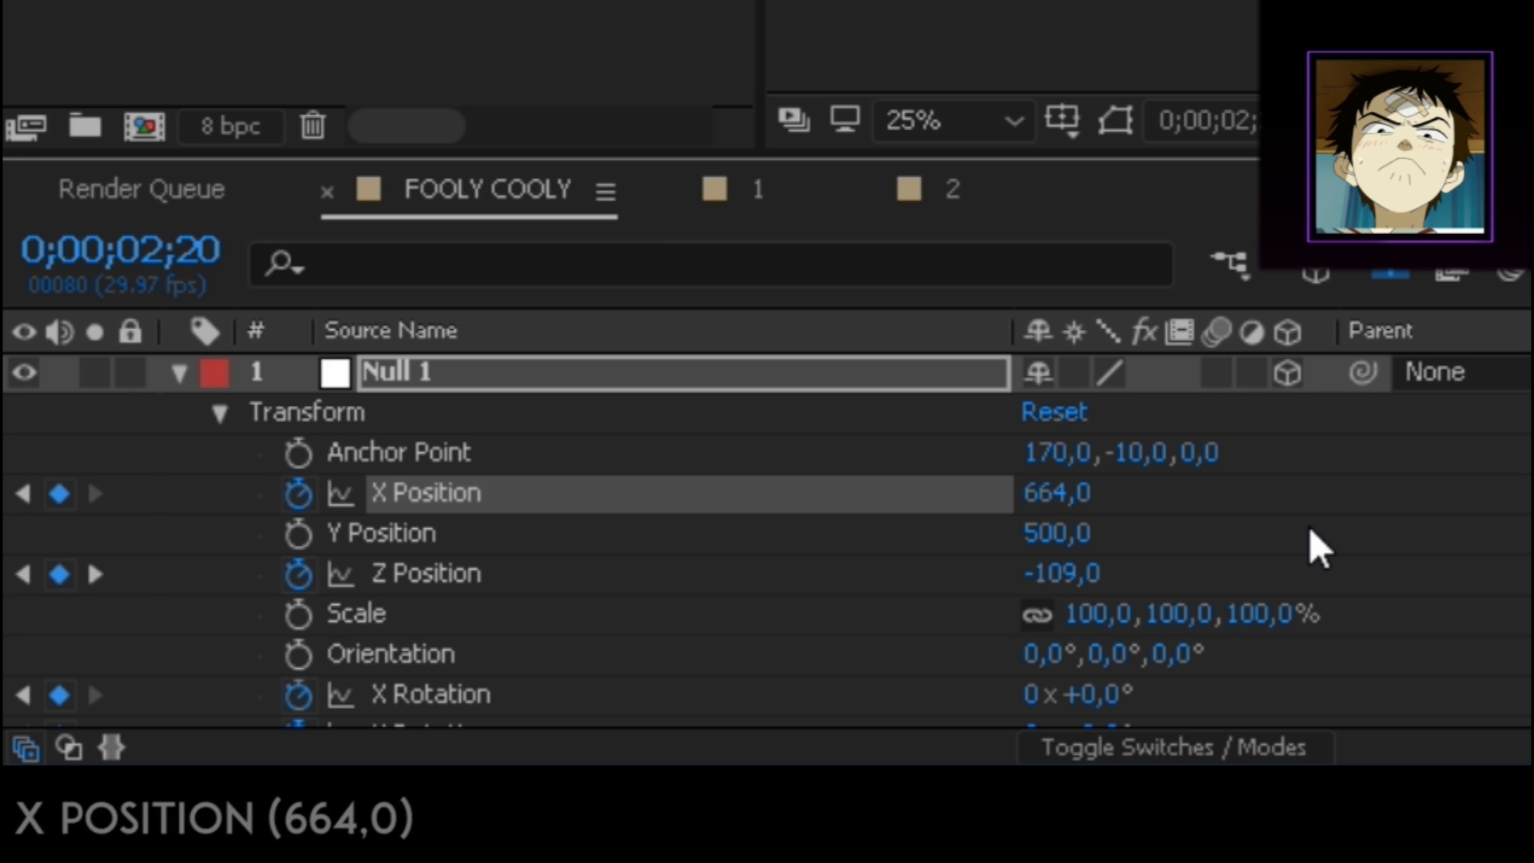
Step: Set the Null's Y Position to 492
{"action": "left_click", "coordinate": [1031, 536]}
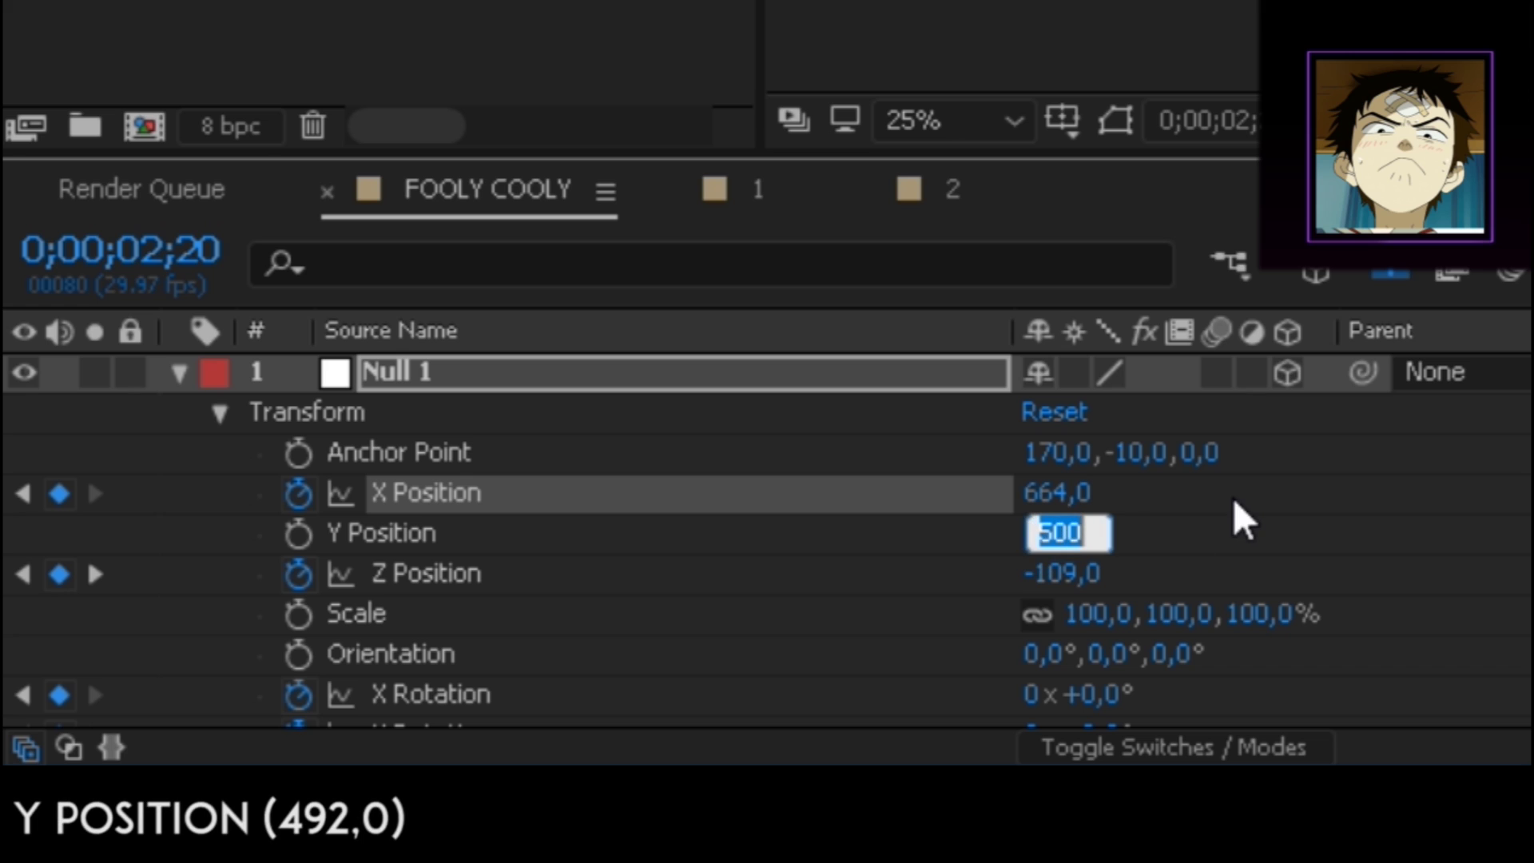
{"action": "type", "text": "492"}
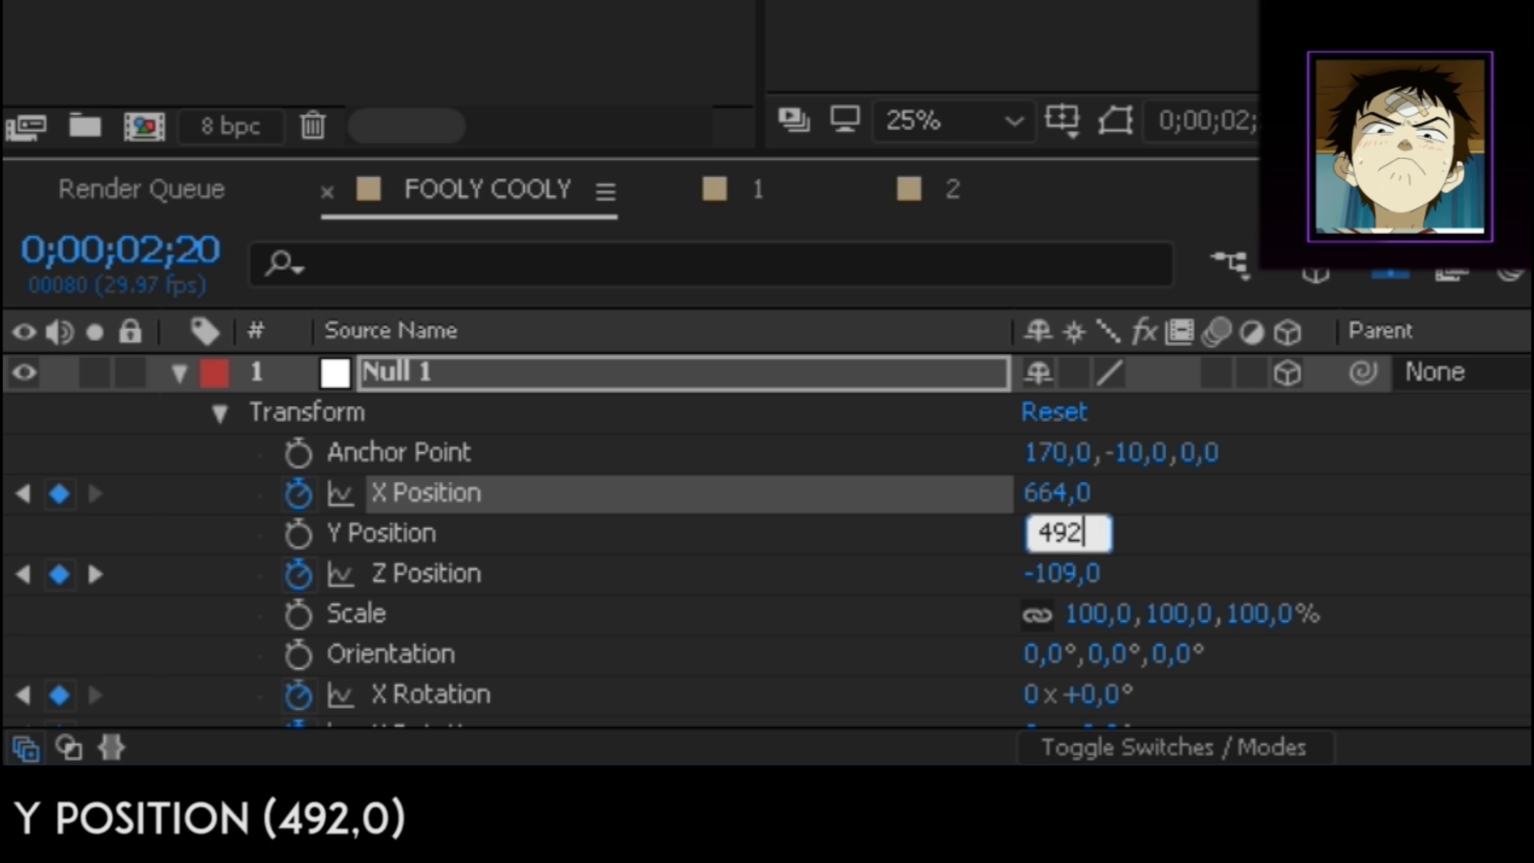
{"action": "key", "text": "Return"}
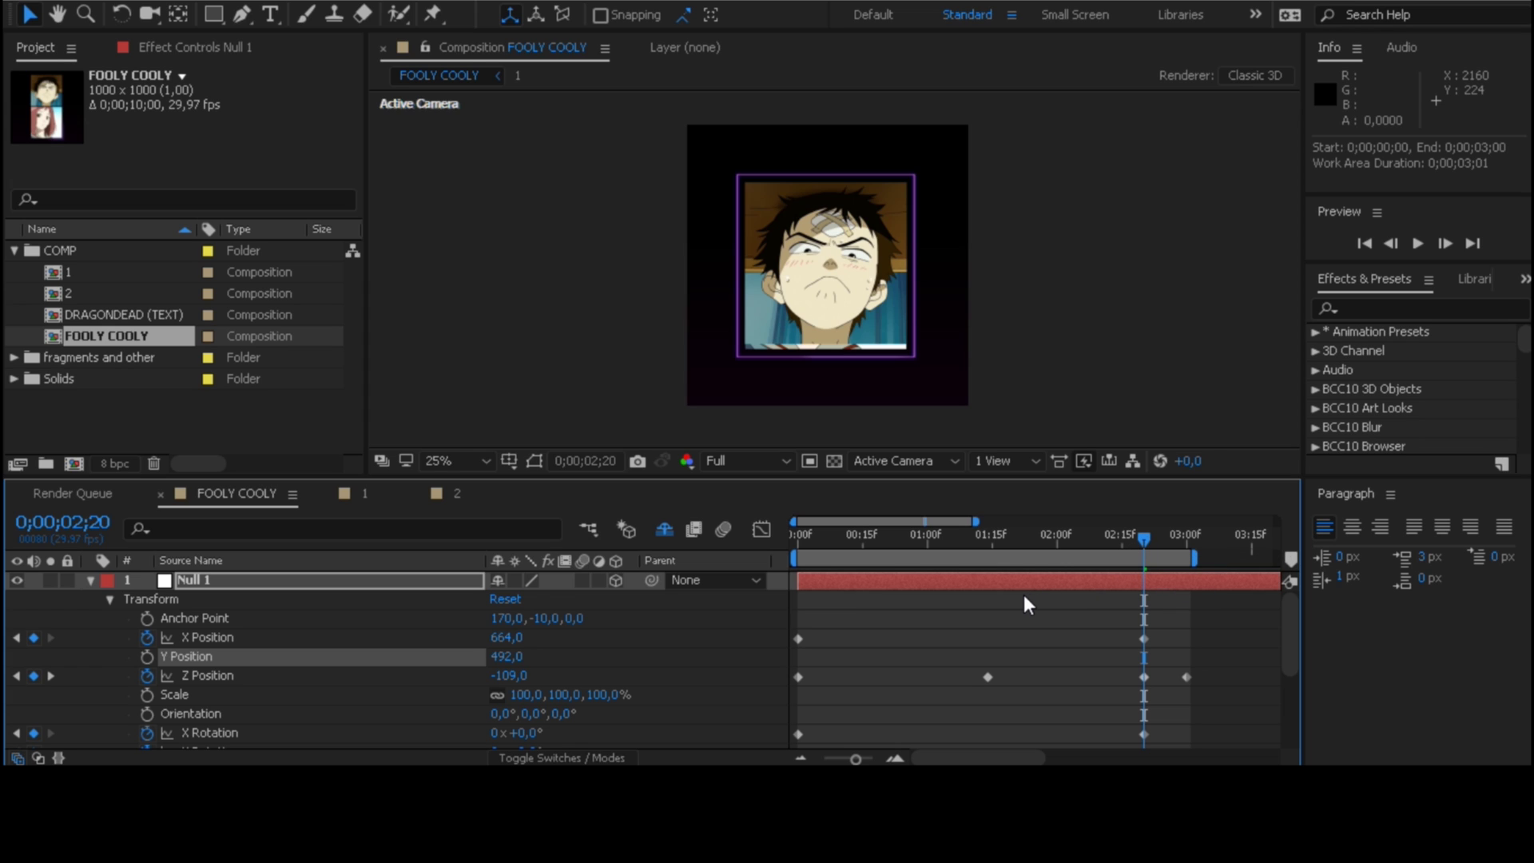
Step: Apply Easy Ease to Null 1's Z Position and rotation keyframes, then view the Z Position curve in the Graph Editor
{"action": "left_click", "coordinate": [941, 581]}
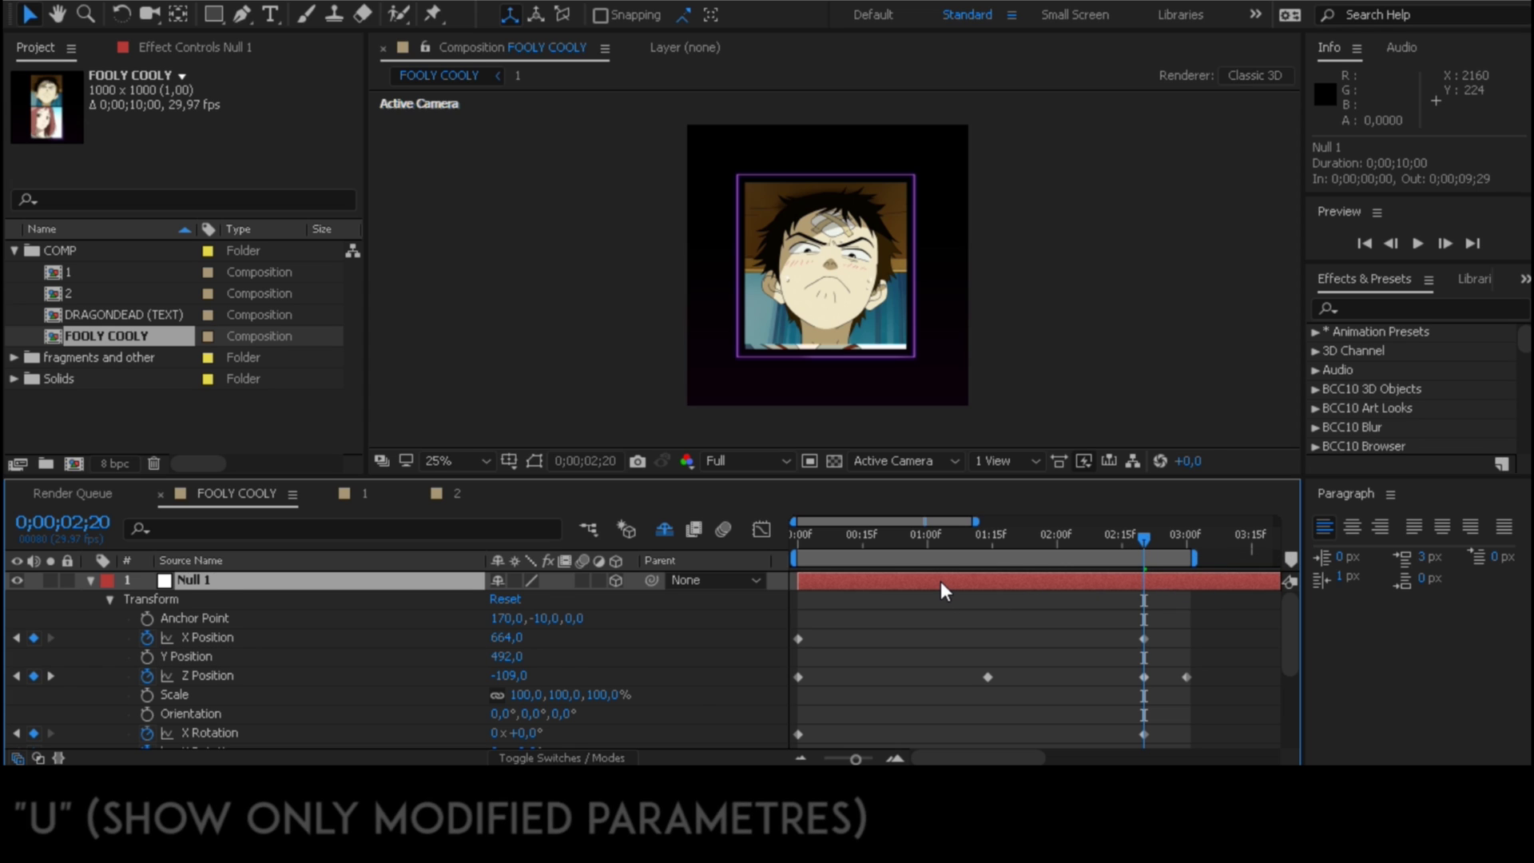
{"action": "key", "text": "u"}
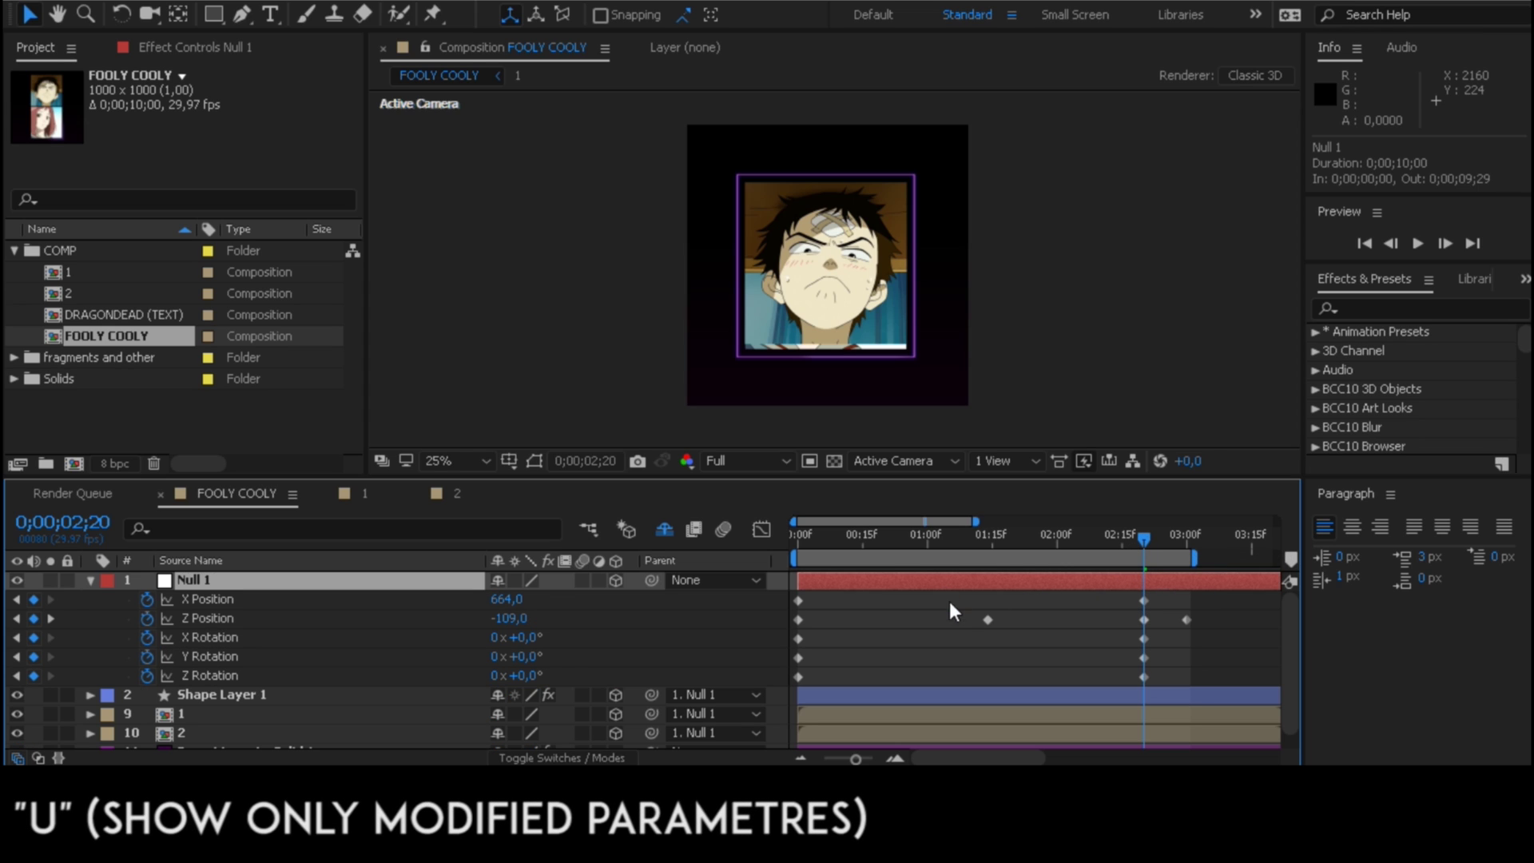
{"action": "left_click_drag", "start_coordinate": [1216, 620], "coordinate": [759, 674]}
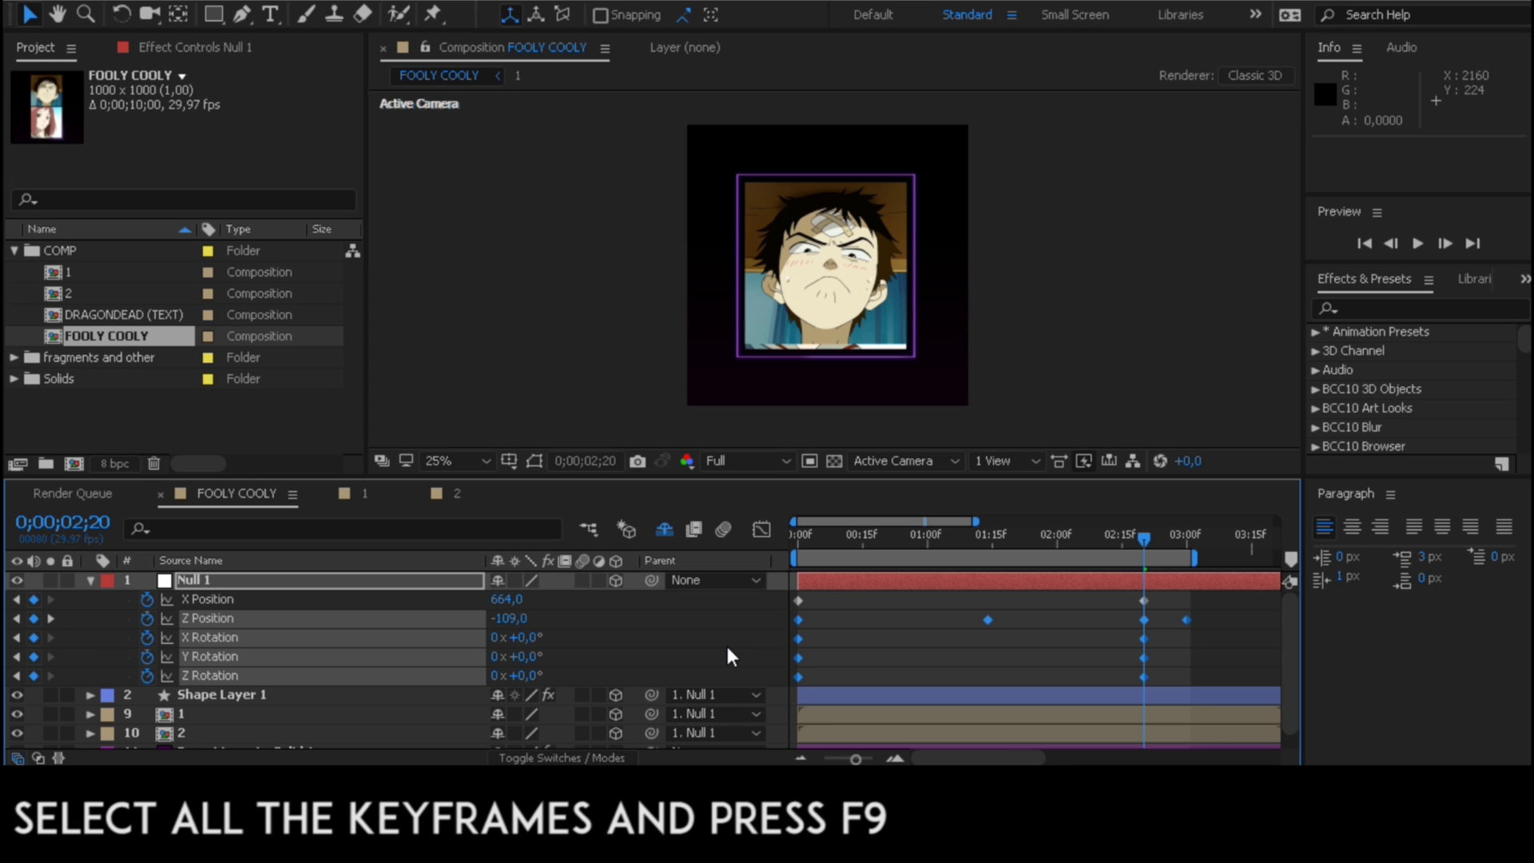
{"action": "key", "text": "F9"}
{"action": "left_click", "coordinate": [1217, 620]}
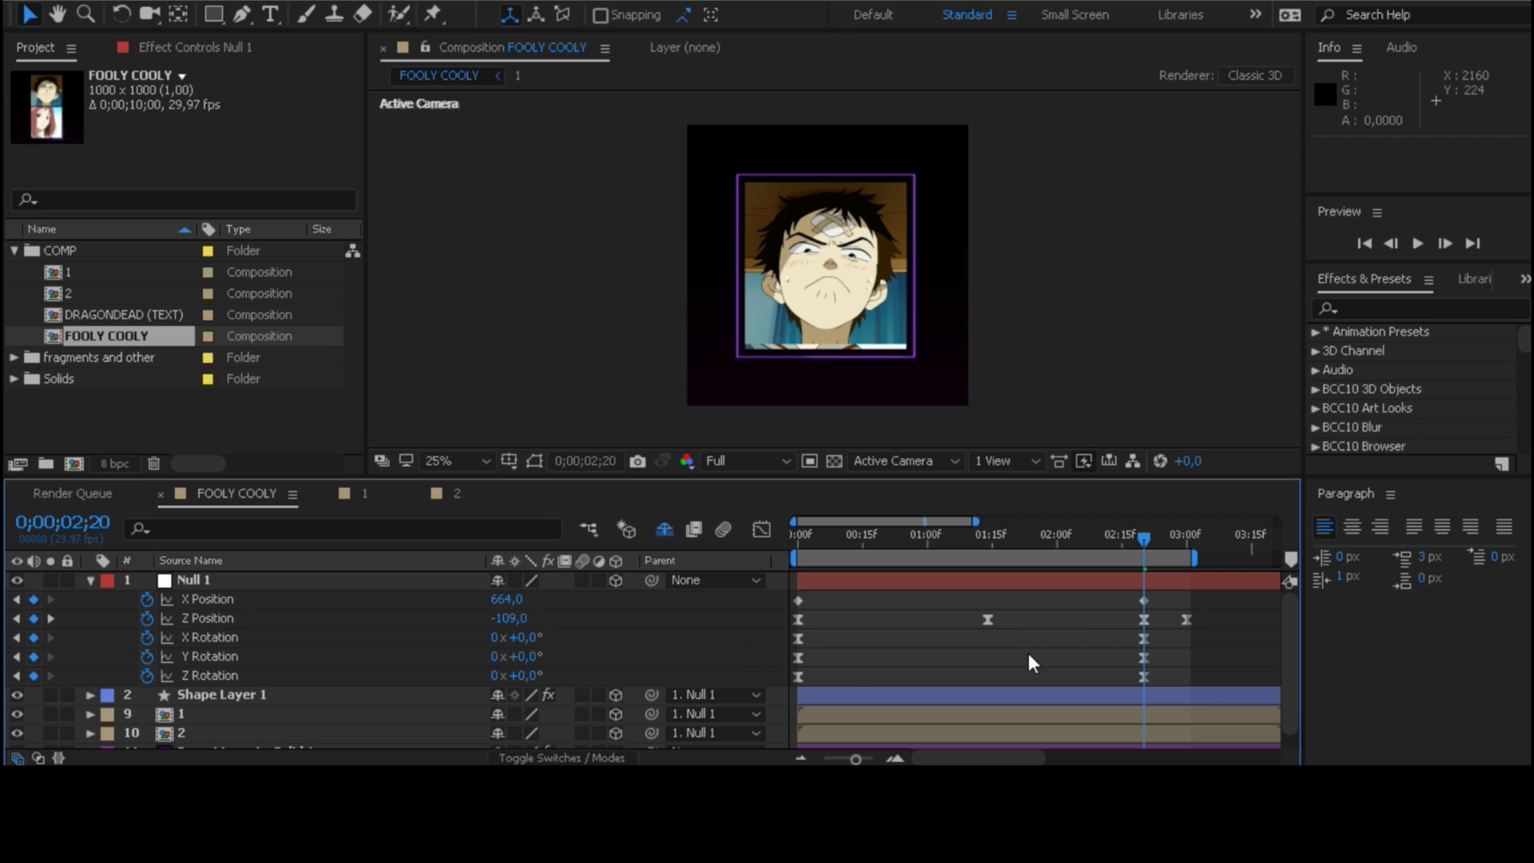
{"action": "left_click", "coordinate": [391, 620]}
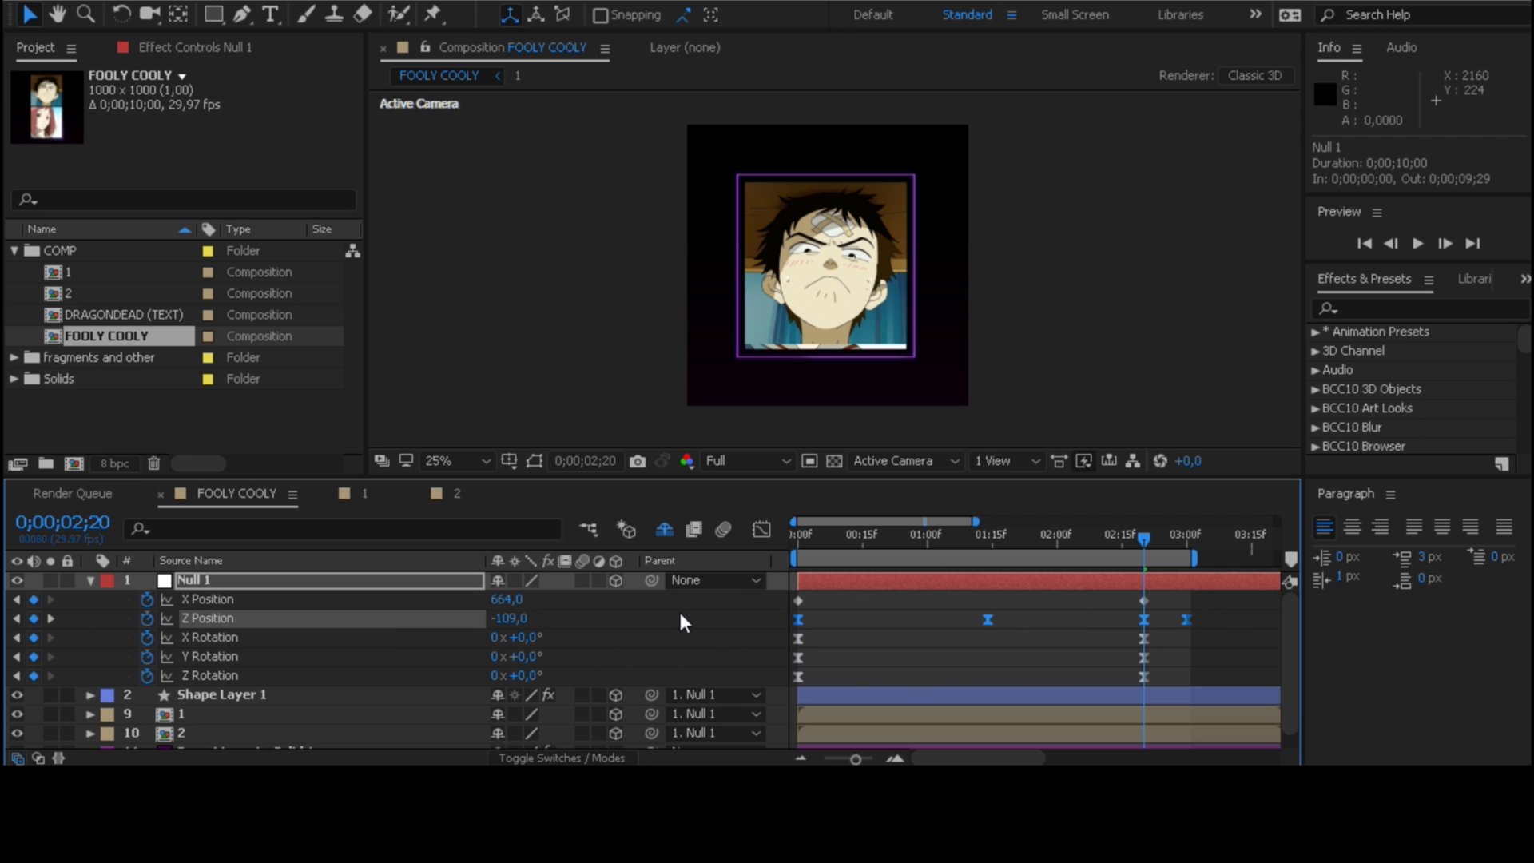
{"action": "left_click", "coordinate": [760, 530]}
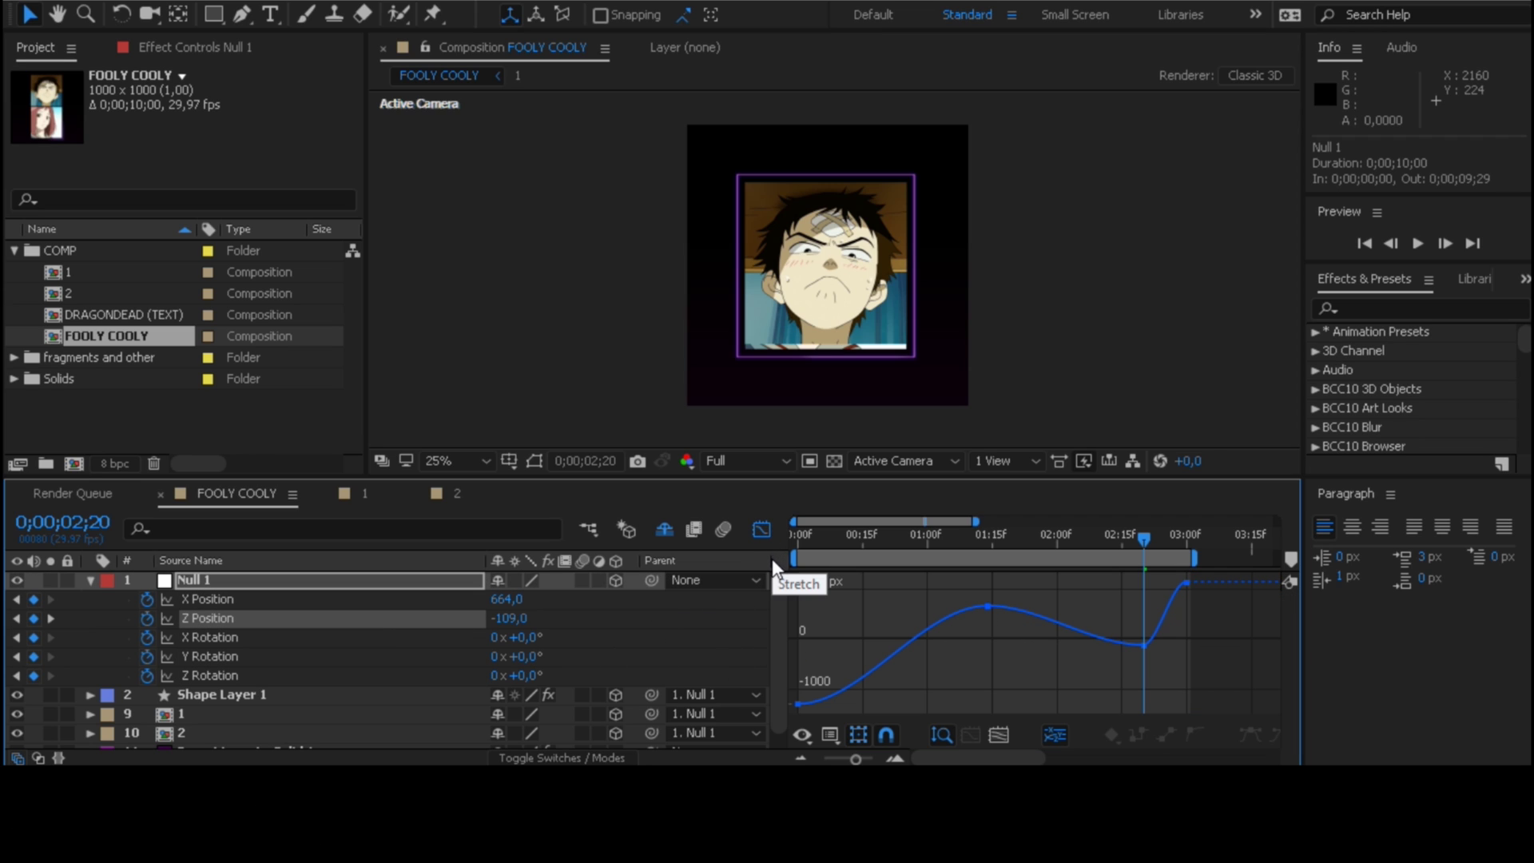
Step: Go to frame 1;26, maximize the timeline panel and zoom the graph onto the animated range
{"action": "left_click", "coordinate": [1035, 534]}
{"action": "key", "text": "grave"}
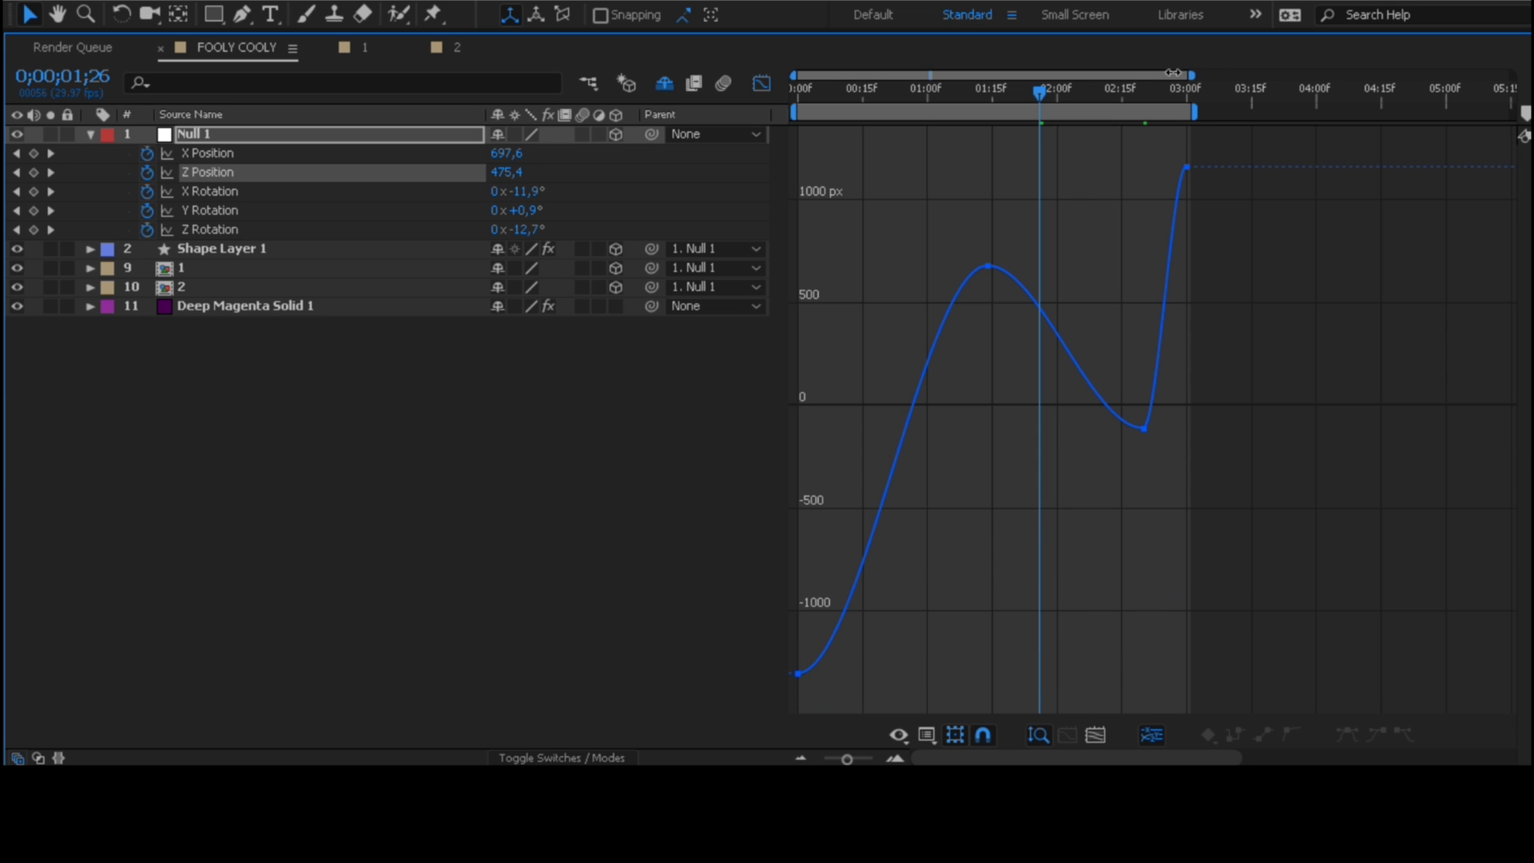
{"action": "left_click_drag", "start_coordinate": [1188, 75], "coordinate": [1011, 75]}
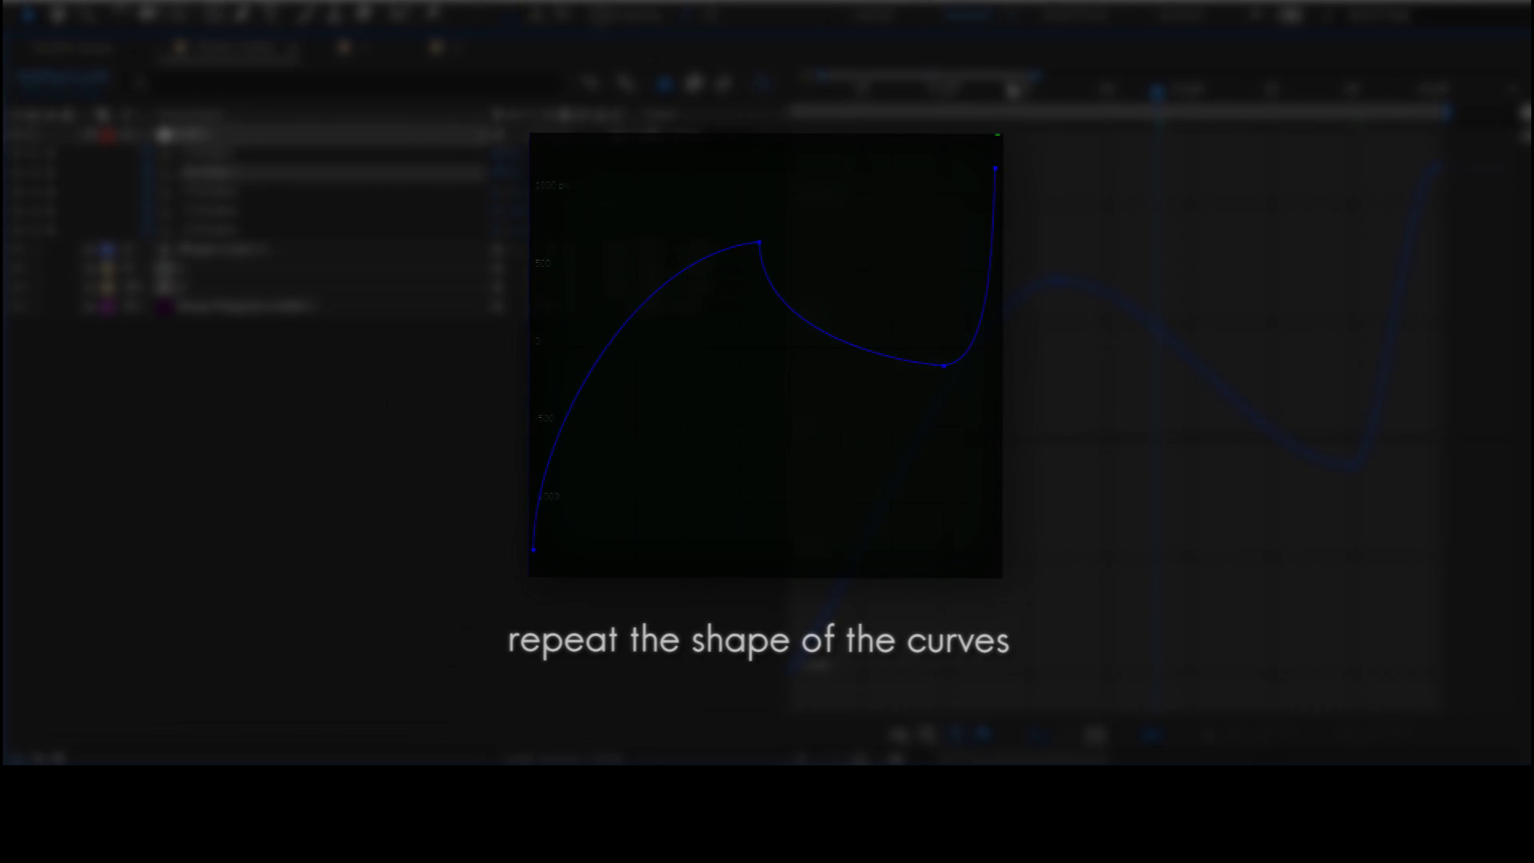
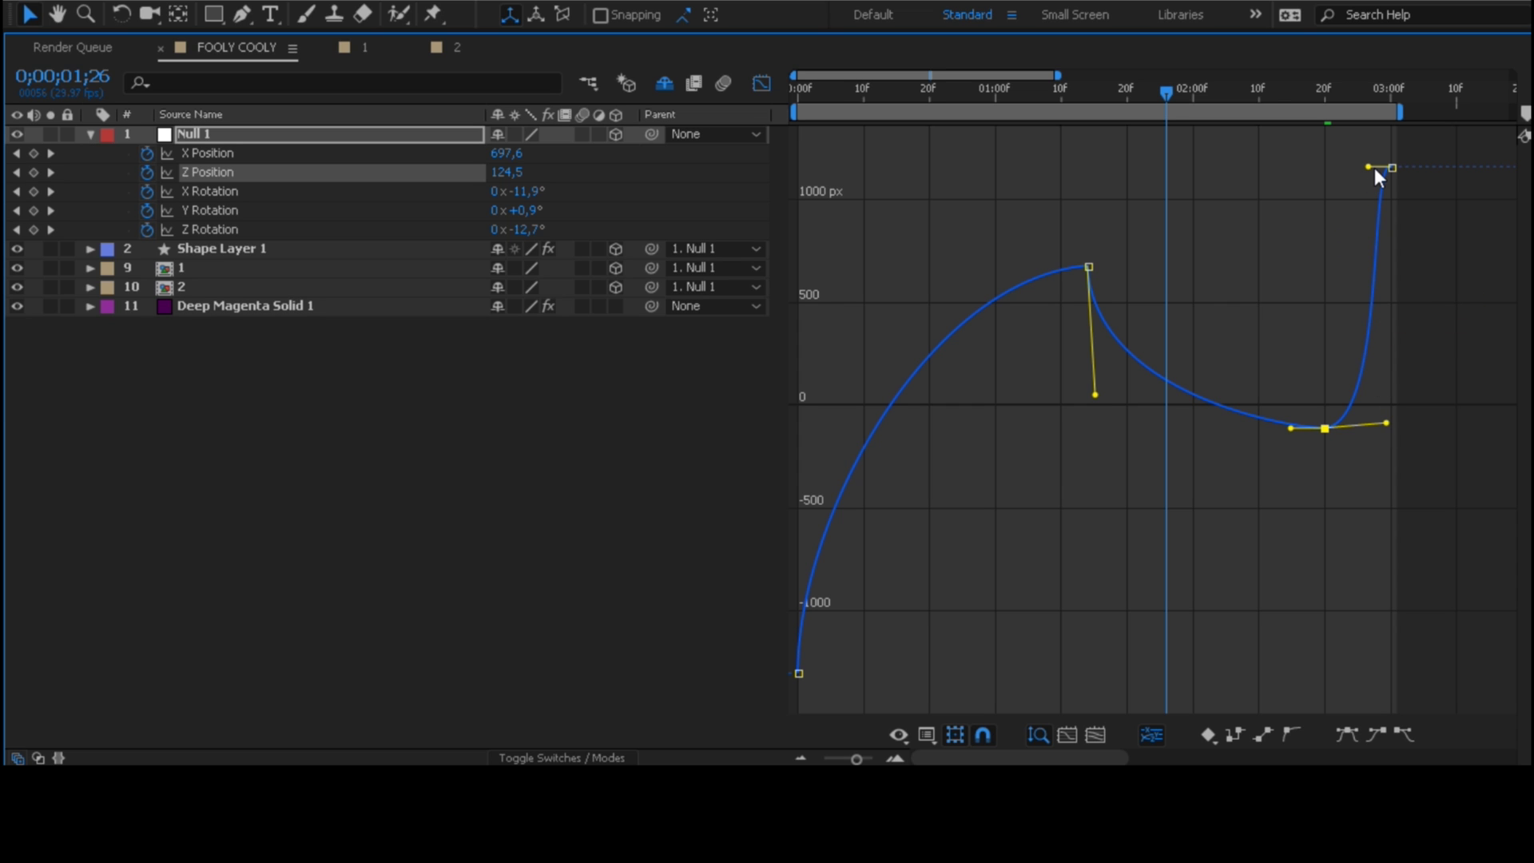
Step: Steepen Null 1's Z Position curve so it rises sharply into its final keyframe near 1100 px
{"action": "mouse_move", "coordinate": [1375, 168]}
{"action": "left_mouse_down"}
{"action": "mouse_move", "coordinate": [1455, 281]}
{"action": "mouse_move", "coordinate": [1415, 299]}
{"action": "left_mouse_up"}
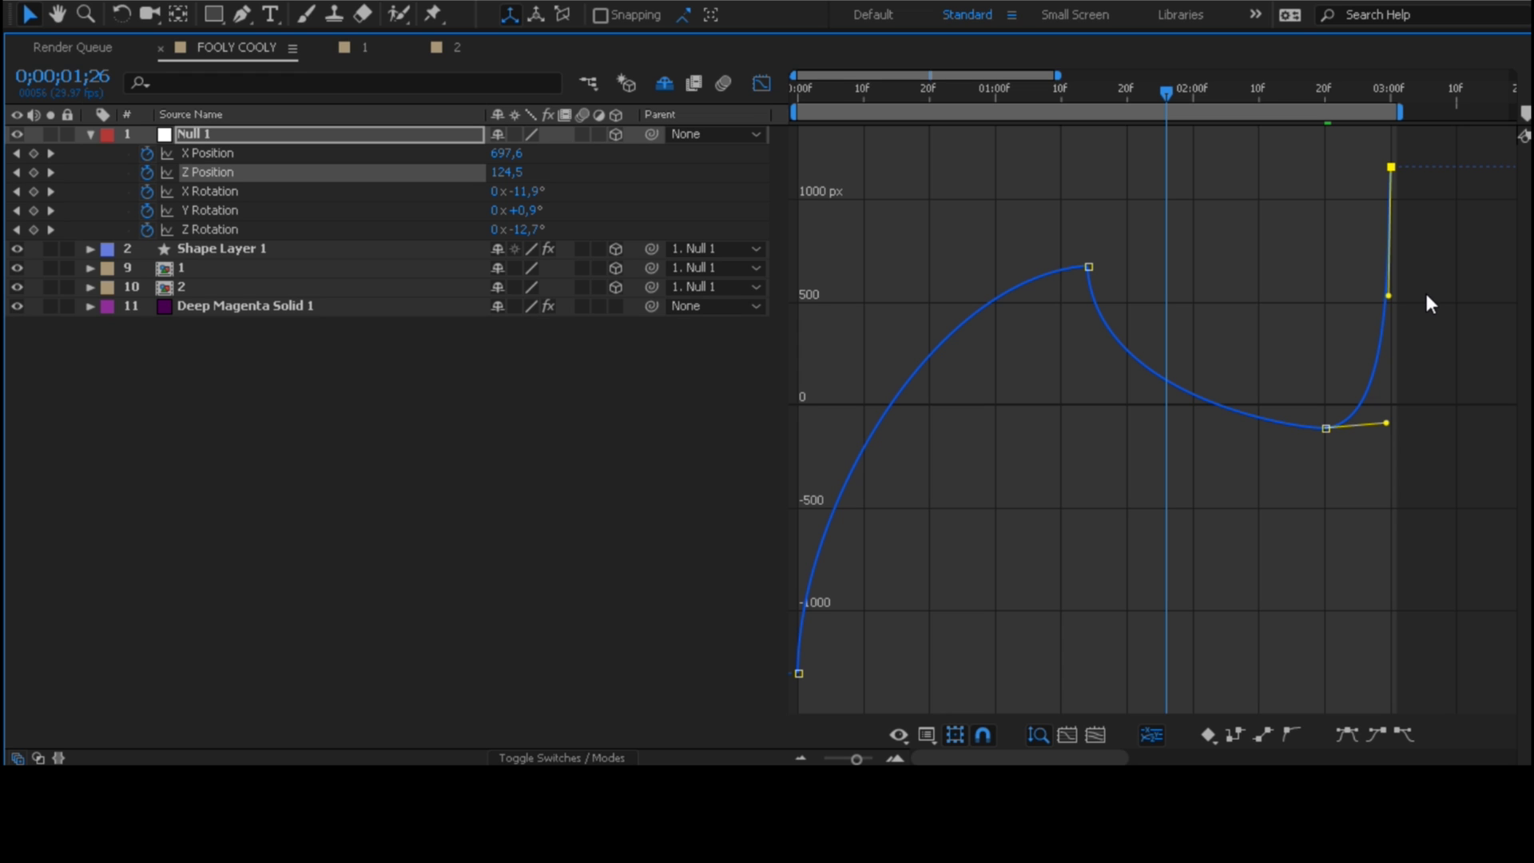
{"action": "left_click_drag", "start_coordinate": [1053, 76], "coordinate": [1111, 79]}
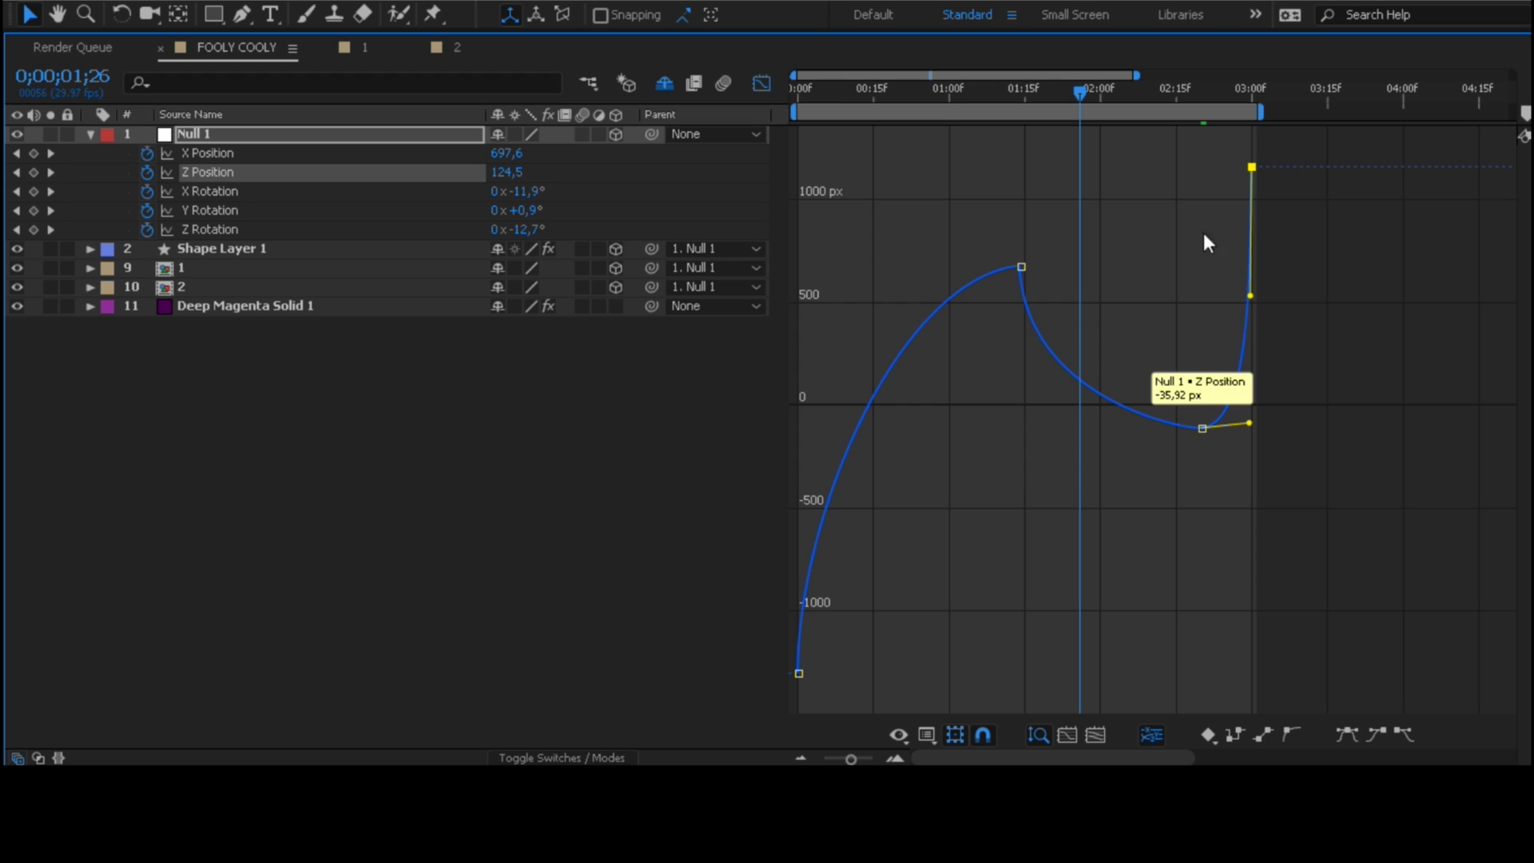
{"action": "left_click", "coordinate": [1017, 461]}
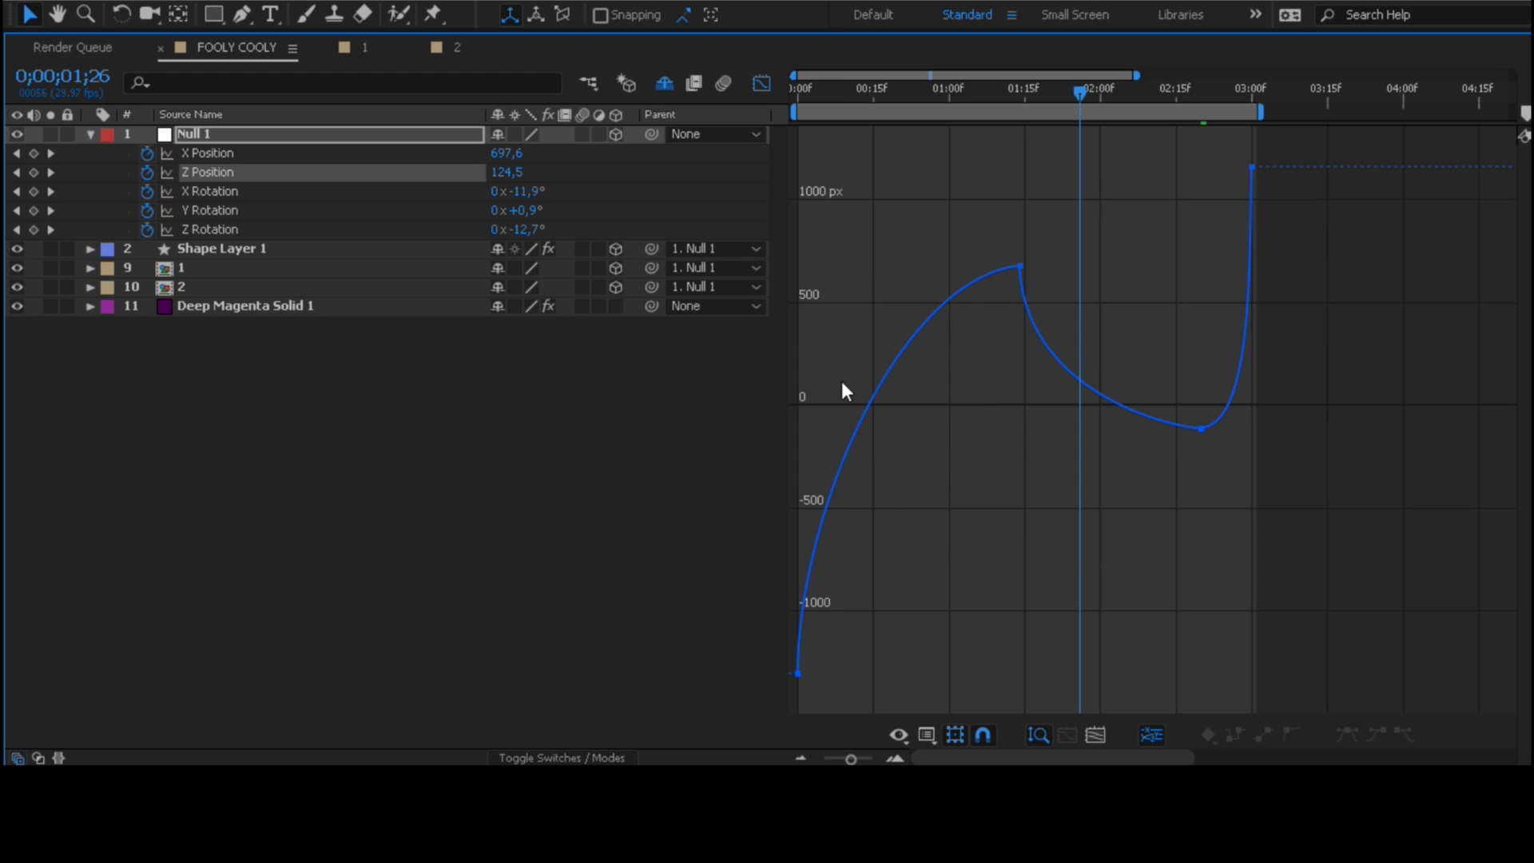
{"action": "left_click", "coordinate": [760, 79]}
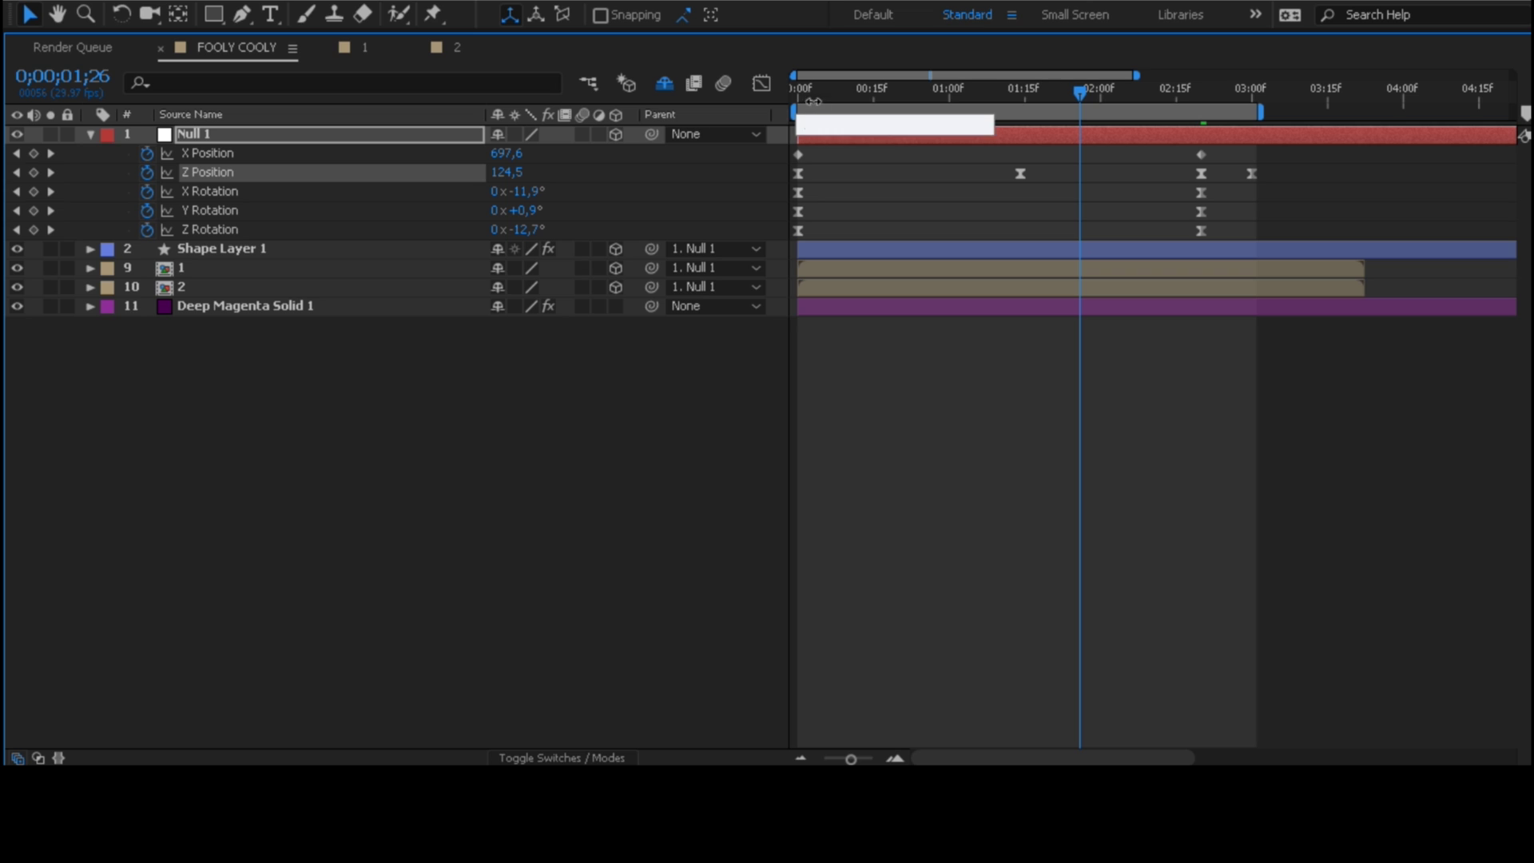
Step: Reshape Null 1's X Rotation curve to surge up from -55° and ease gently into 0°
{"action": "left_click", "coordinate": [444, 191]}
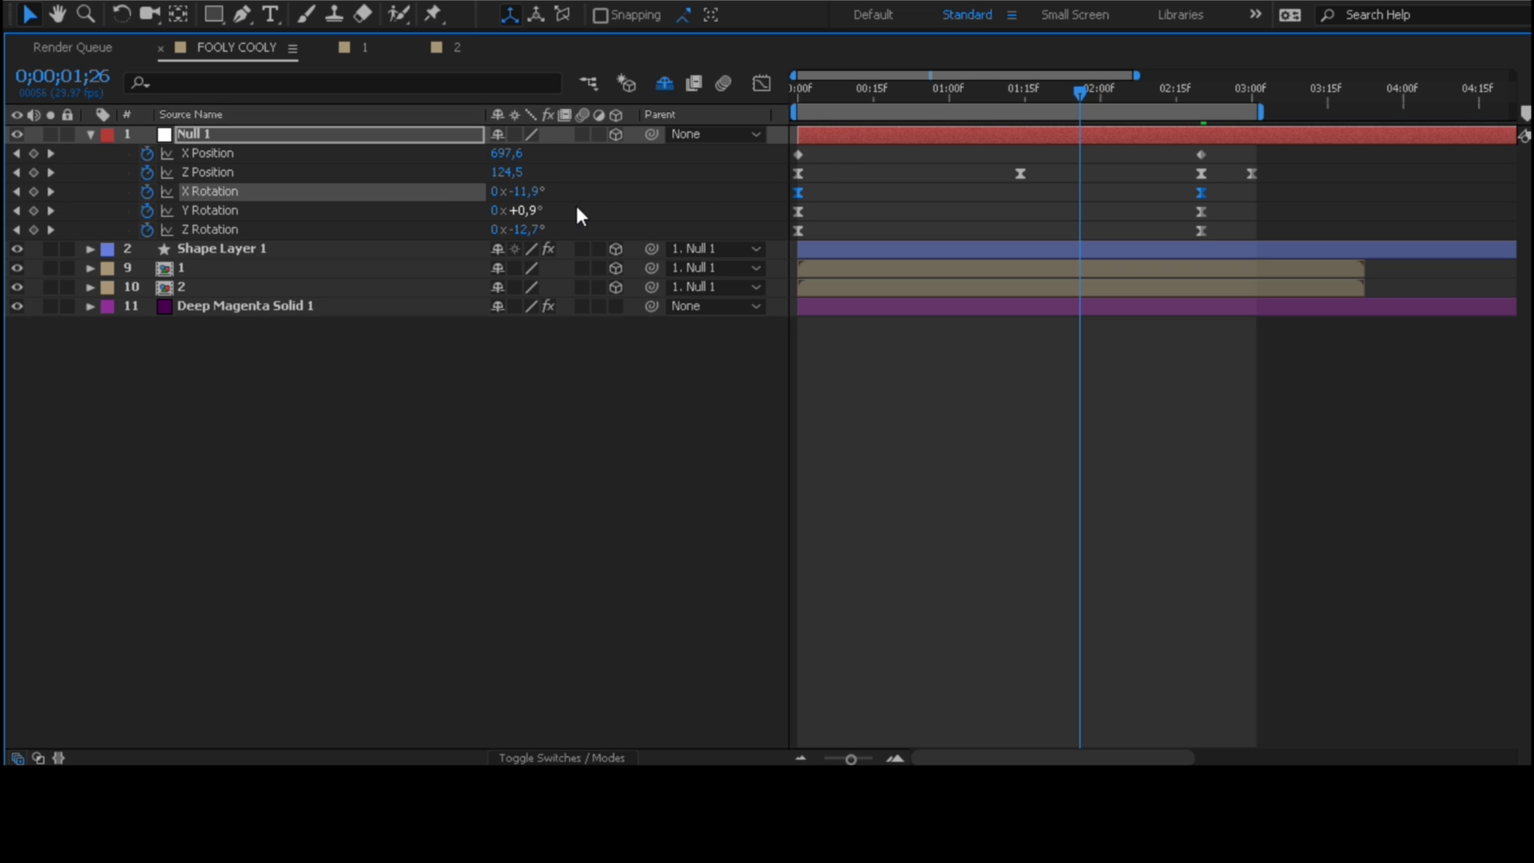
{"action": "left_click", "coordinate": [759, 84]}
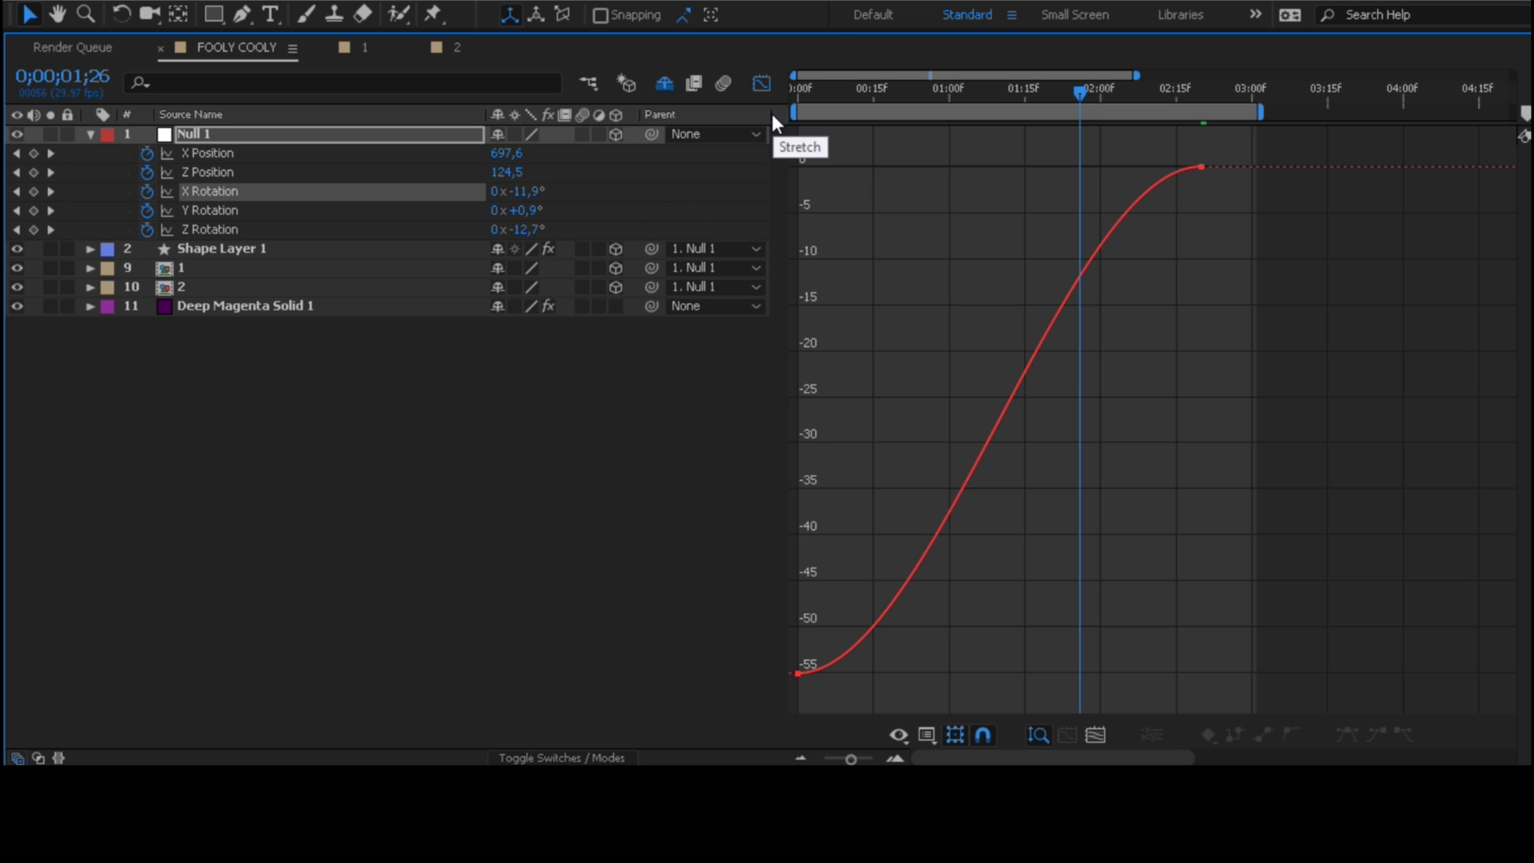
{"action": "mouse_move", "coordinate": [799, 675]}
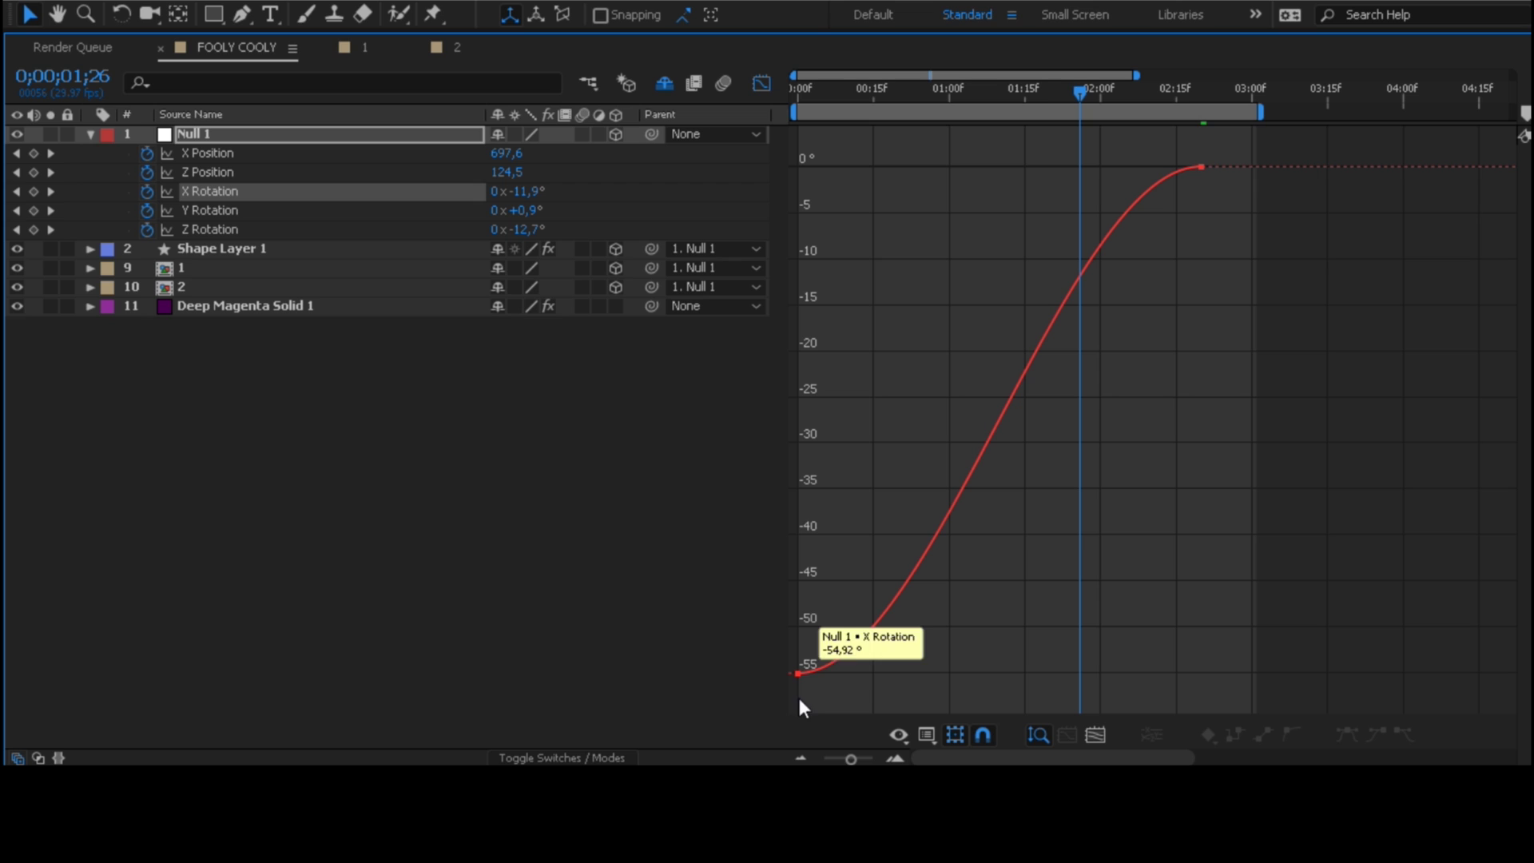
{"action": "left_click", "coordinate": [796, 676]}
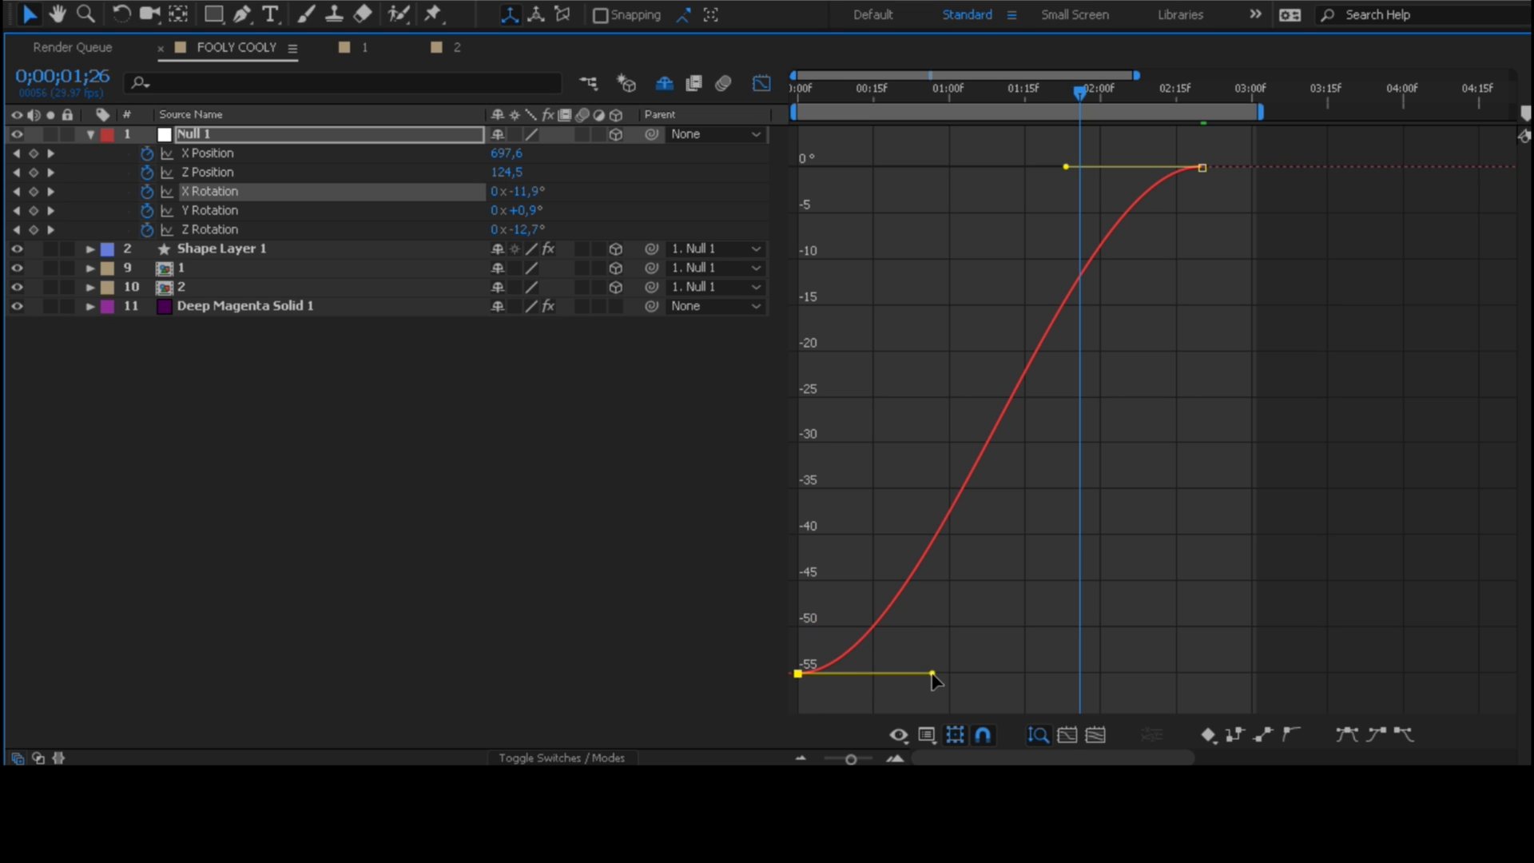
{"action": "left_click_drag", "start_coordinate": [932, 671], "coordinate": [784, 455]}
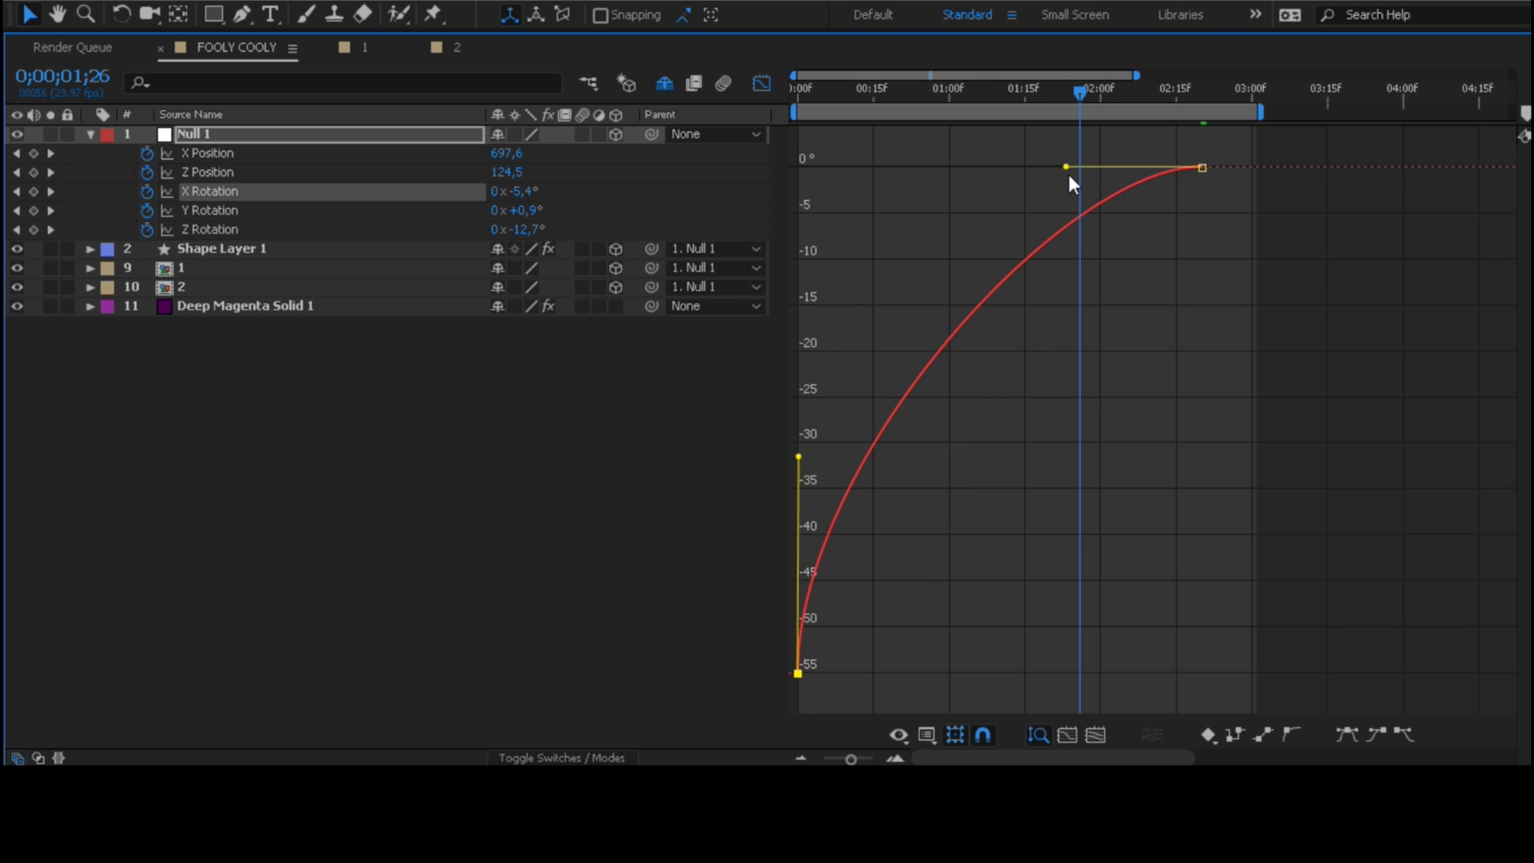
{"action": "key", "text": "ctrl+a"}
{"action": "left_click_drag", "start_coordinate": [1065, 165], "coordinate": [1026, 166]}
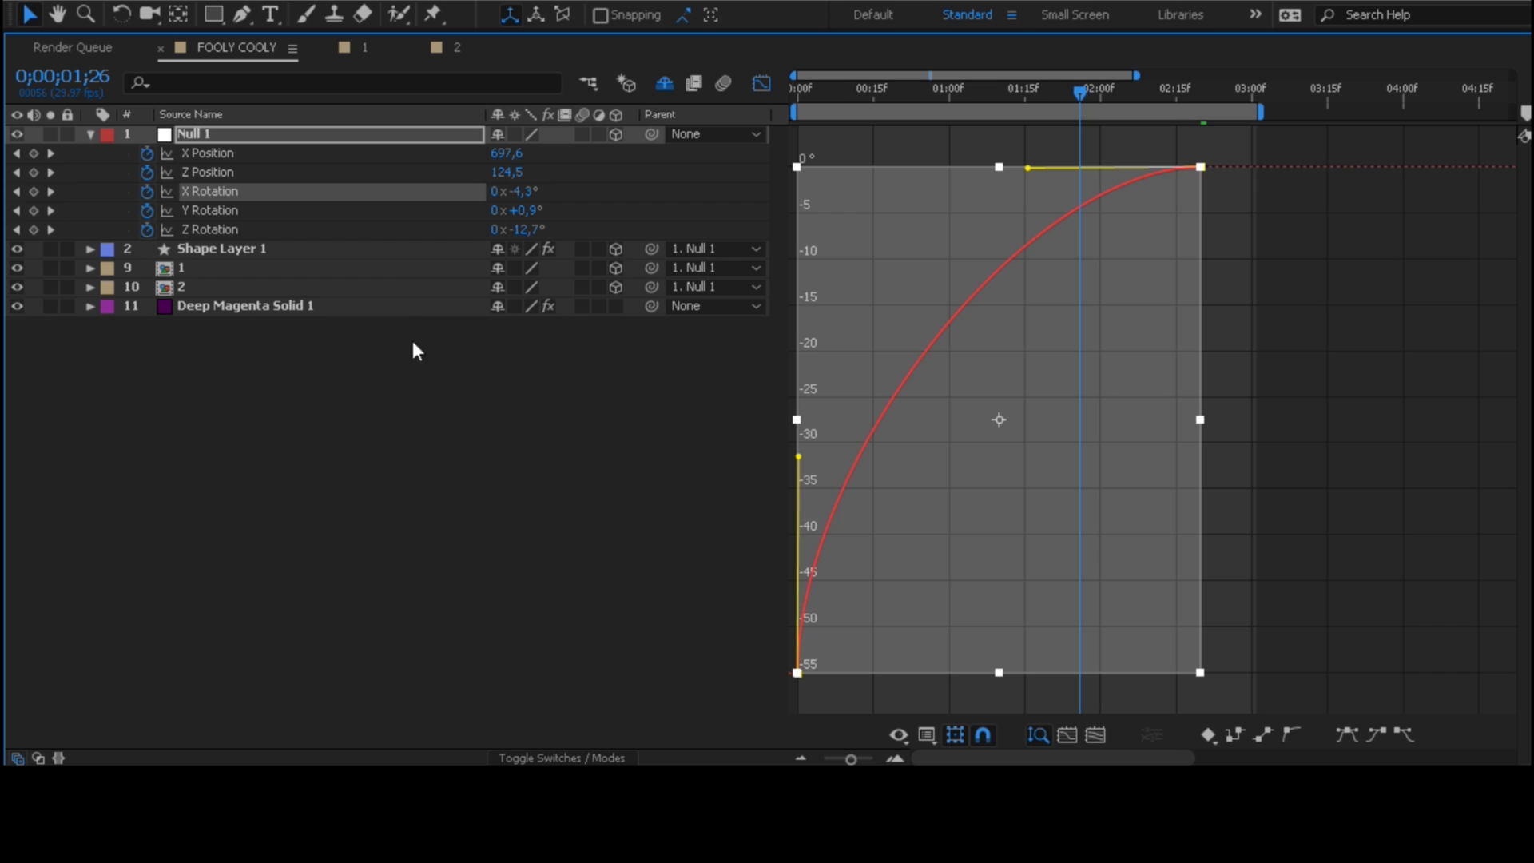
{"action": "left_click", "coordinate": [358, 212]}
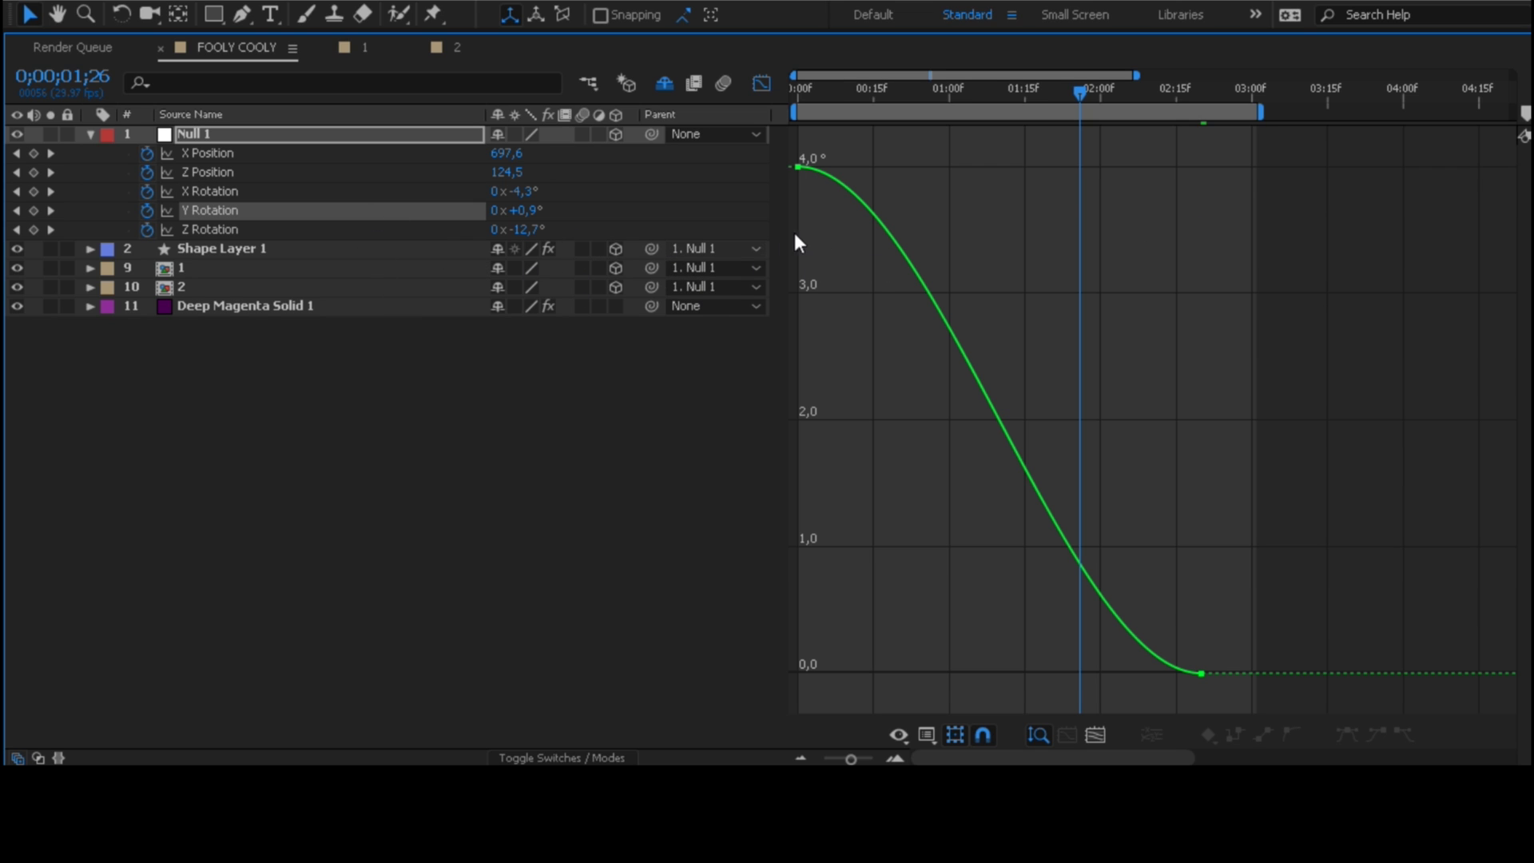
Step: Lengthen the eases out of the first and into the last Y Rotation keyframes
{"action": "left_click", "coordinate": [798, 167]}
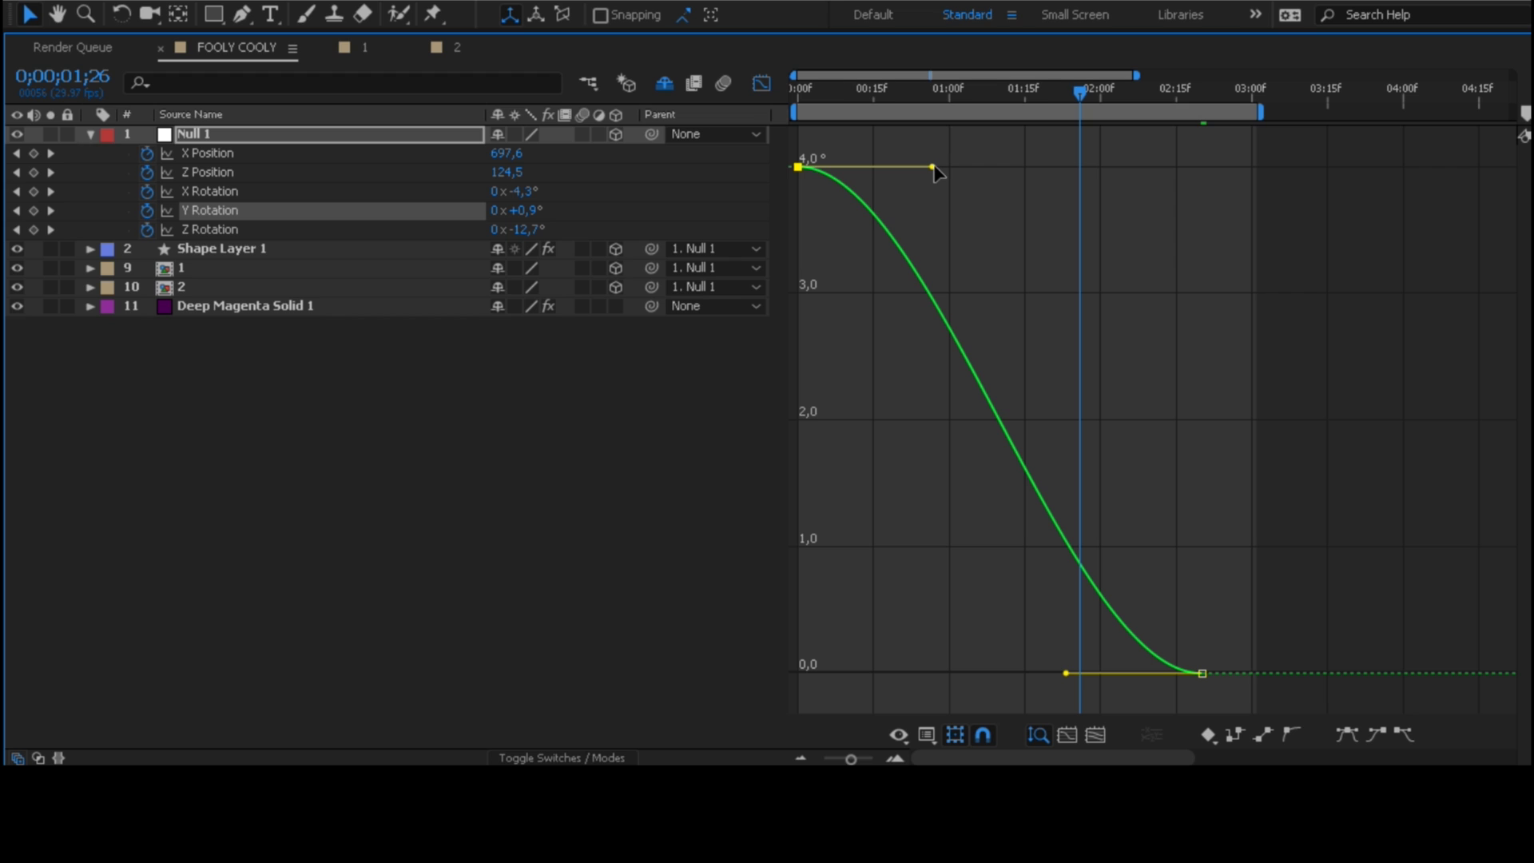
{"action": "left_click_drag", "start_coordinate": [932, 167], "coordinate": [960, 166]}
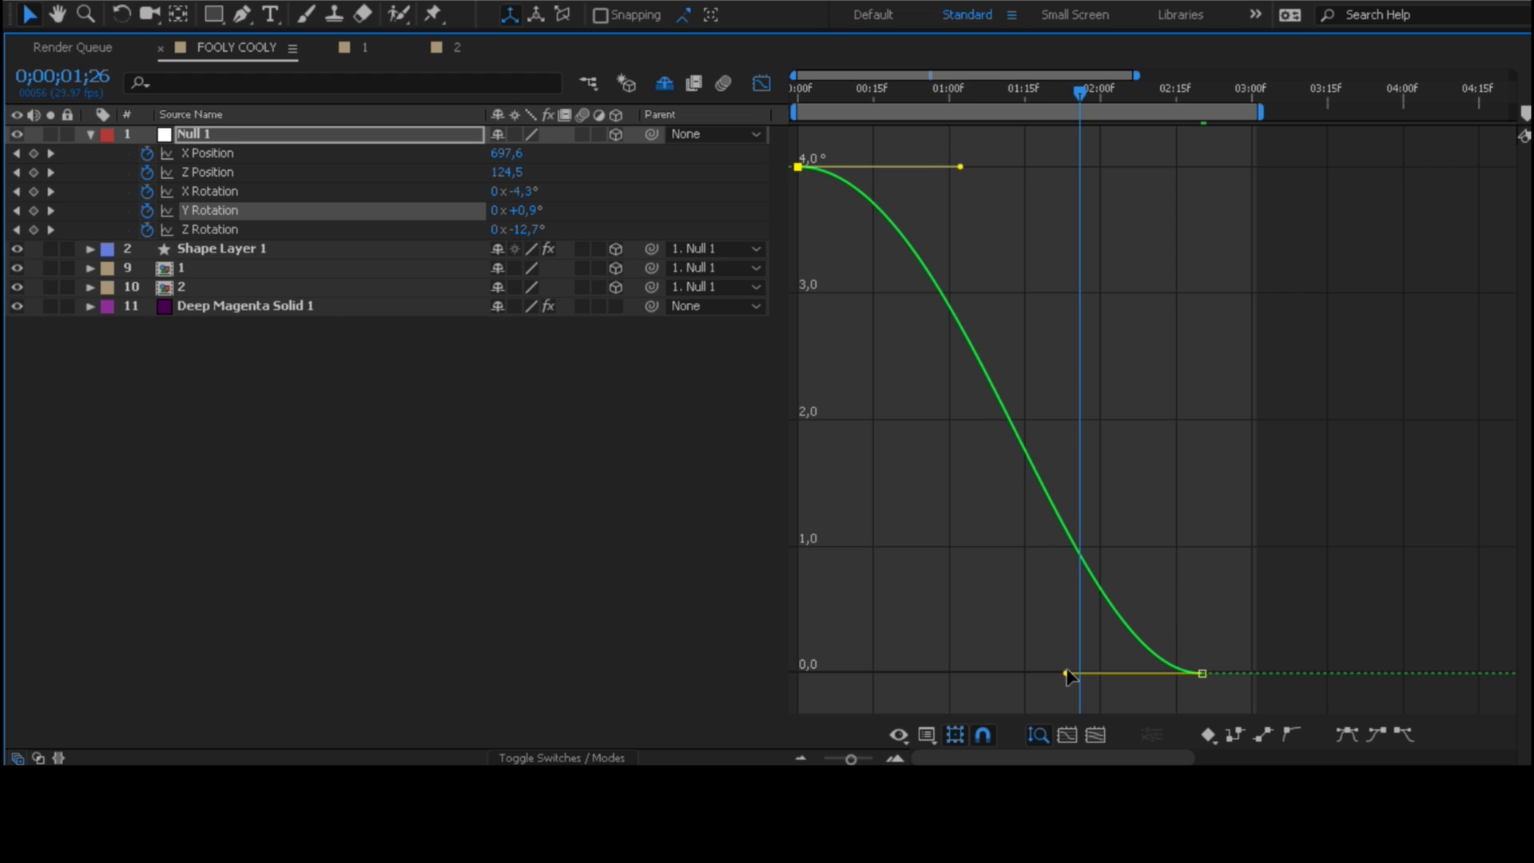
{"action": "left_click_drag", "start_coordinate": [1067, 674], "coordinate": [1049, 671]}
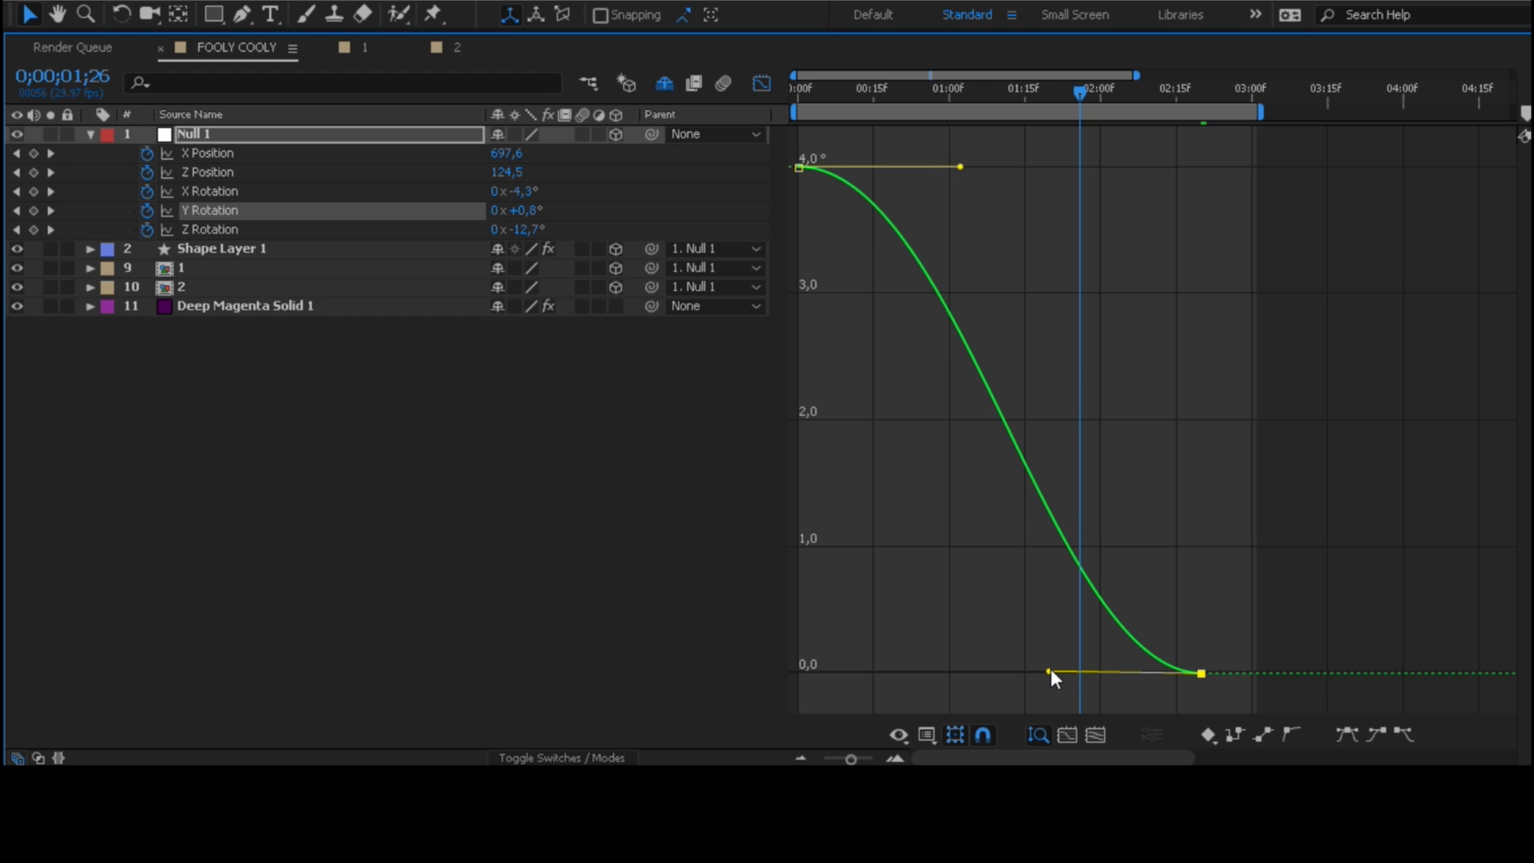
{"action": "left_click_drag", "start_coordinate": [1051, 671], "coordinate": [1043, 671]}
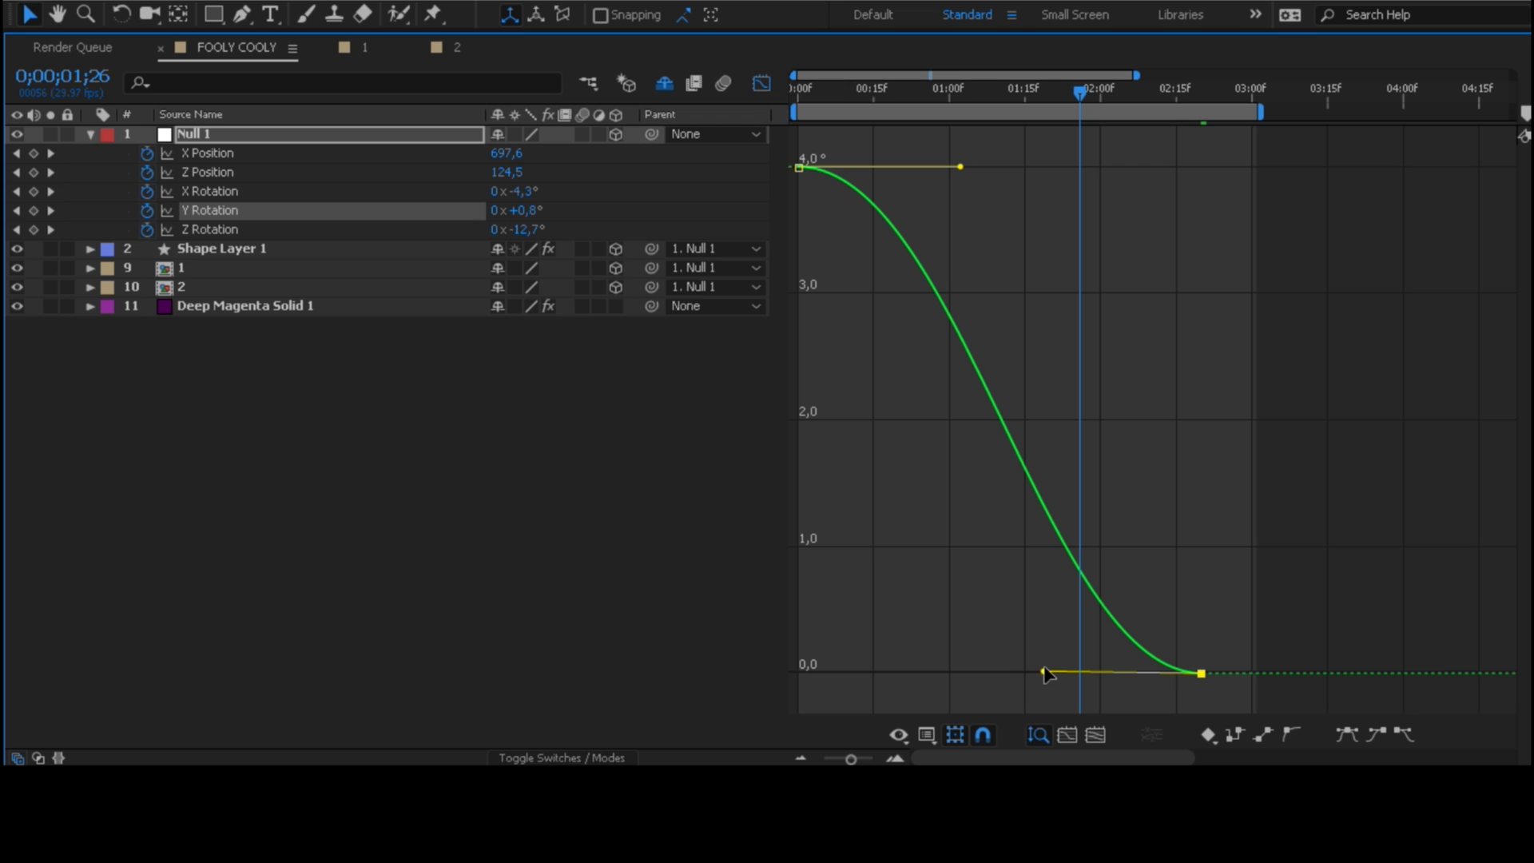
Step: Make Z Rotation launch steeply from -60° and ease softly into 0°, then return to keyframes
{"action": "left_click", "coordinate": [298, 232]}
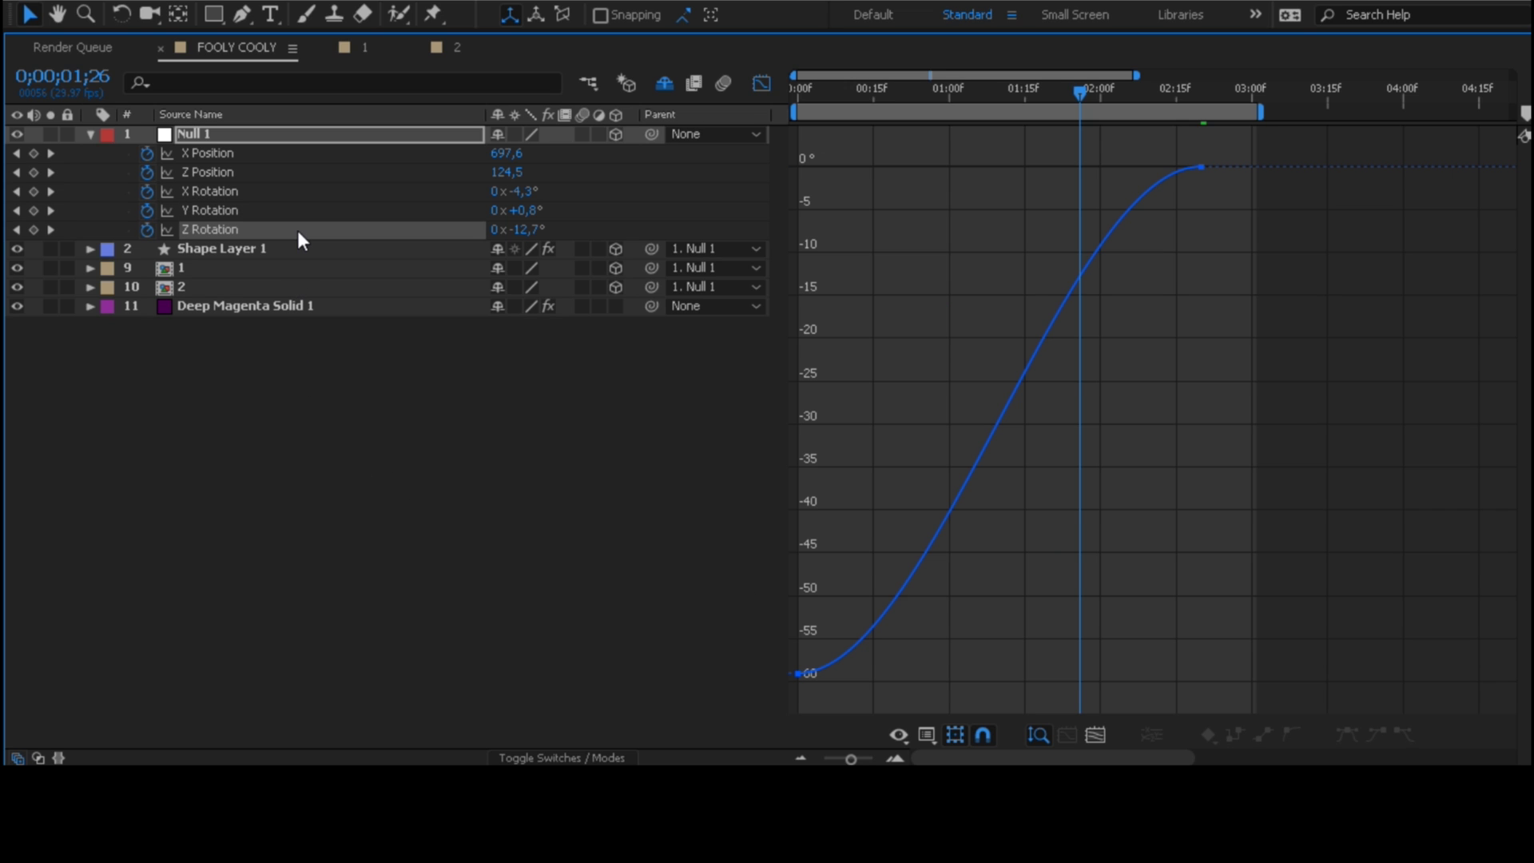
{"action": "left_click", "coordinate": [797, 673]}
{"action": "left_click_drag", "start_coordinate": [932, 673], "coordinate": [803, 673]}
{"action": "left_click_drag", "start_coordinate": [1066, 167], "coordinate": [996, 189]}
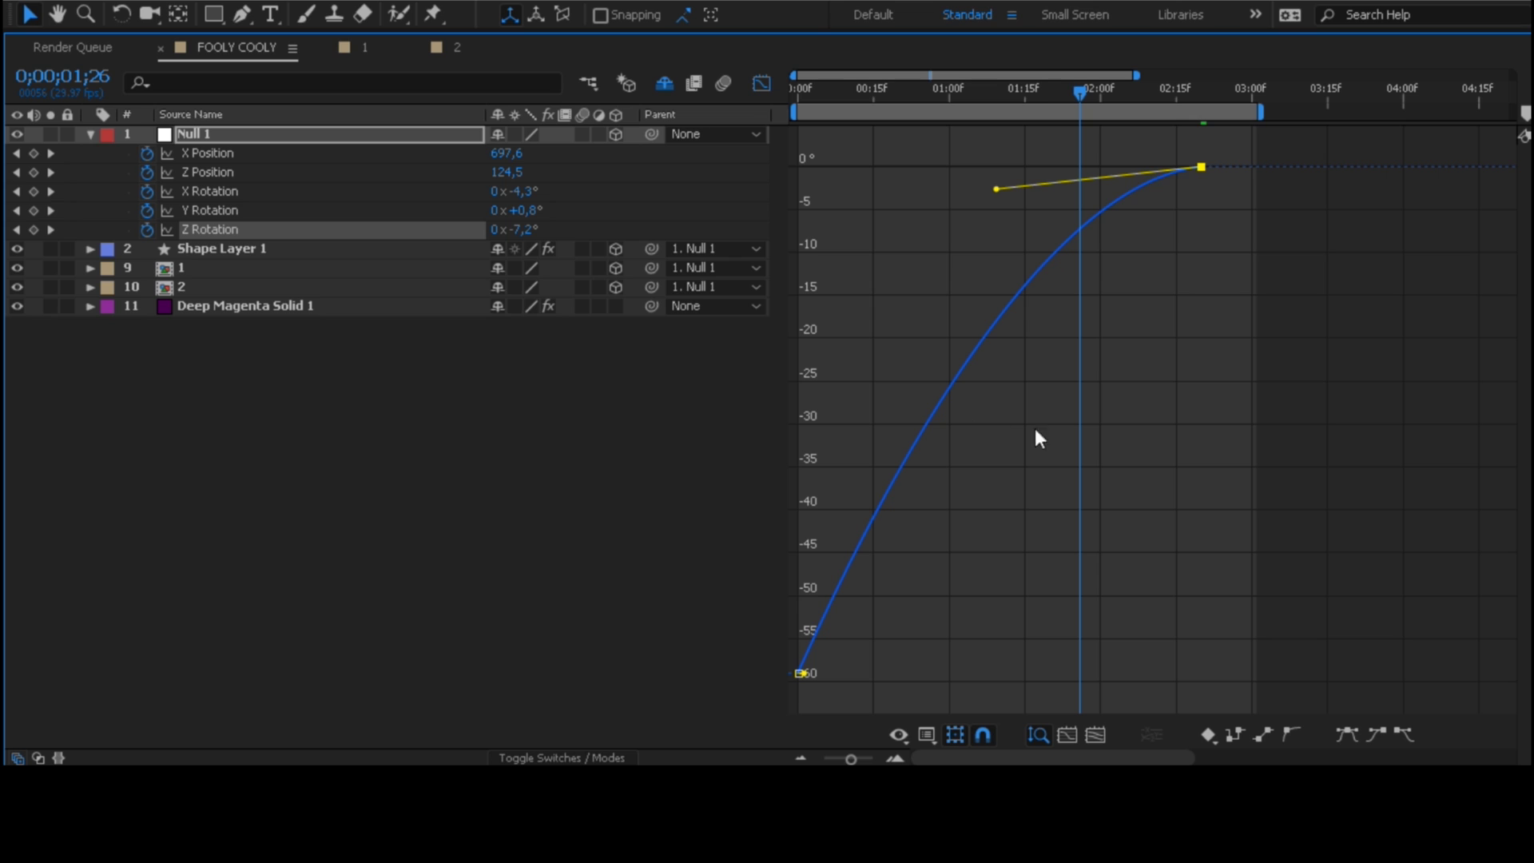
{"action": "left_click", "coordinate": [668, 512]}
{"action": "left_click", "coordinate": [761, 85]}
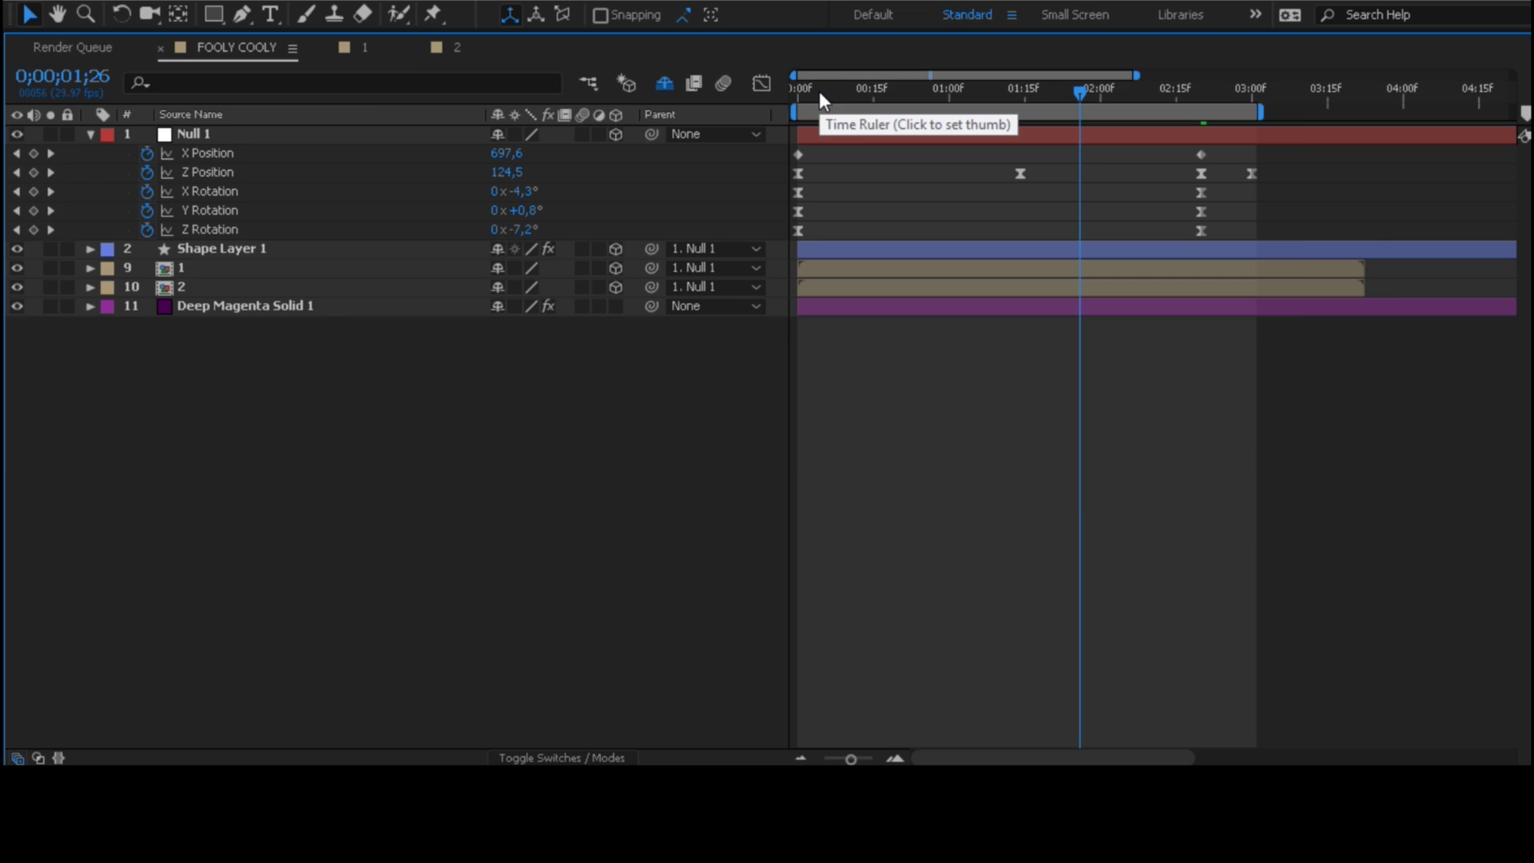
Step: Restore the full workspace with the composition viewer, collapse Null 1 and rewind to frame 0
{"action": "key", "text": "grave"}
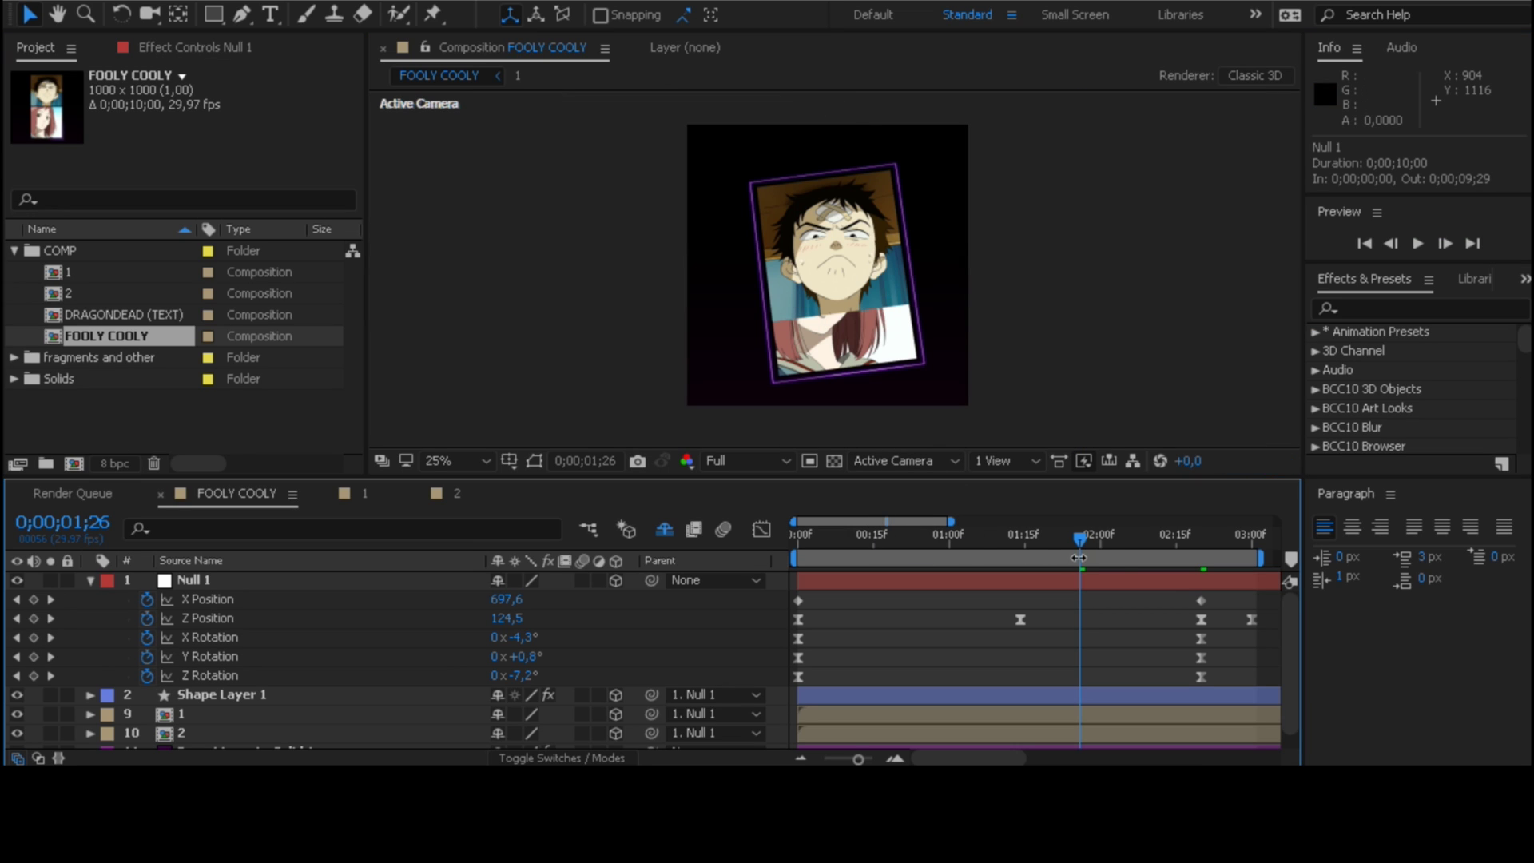
{"action": "left_click", "coordinate": [1136, 538]}
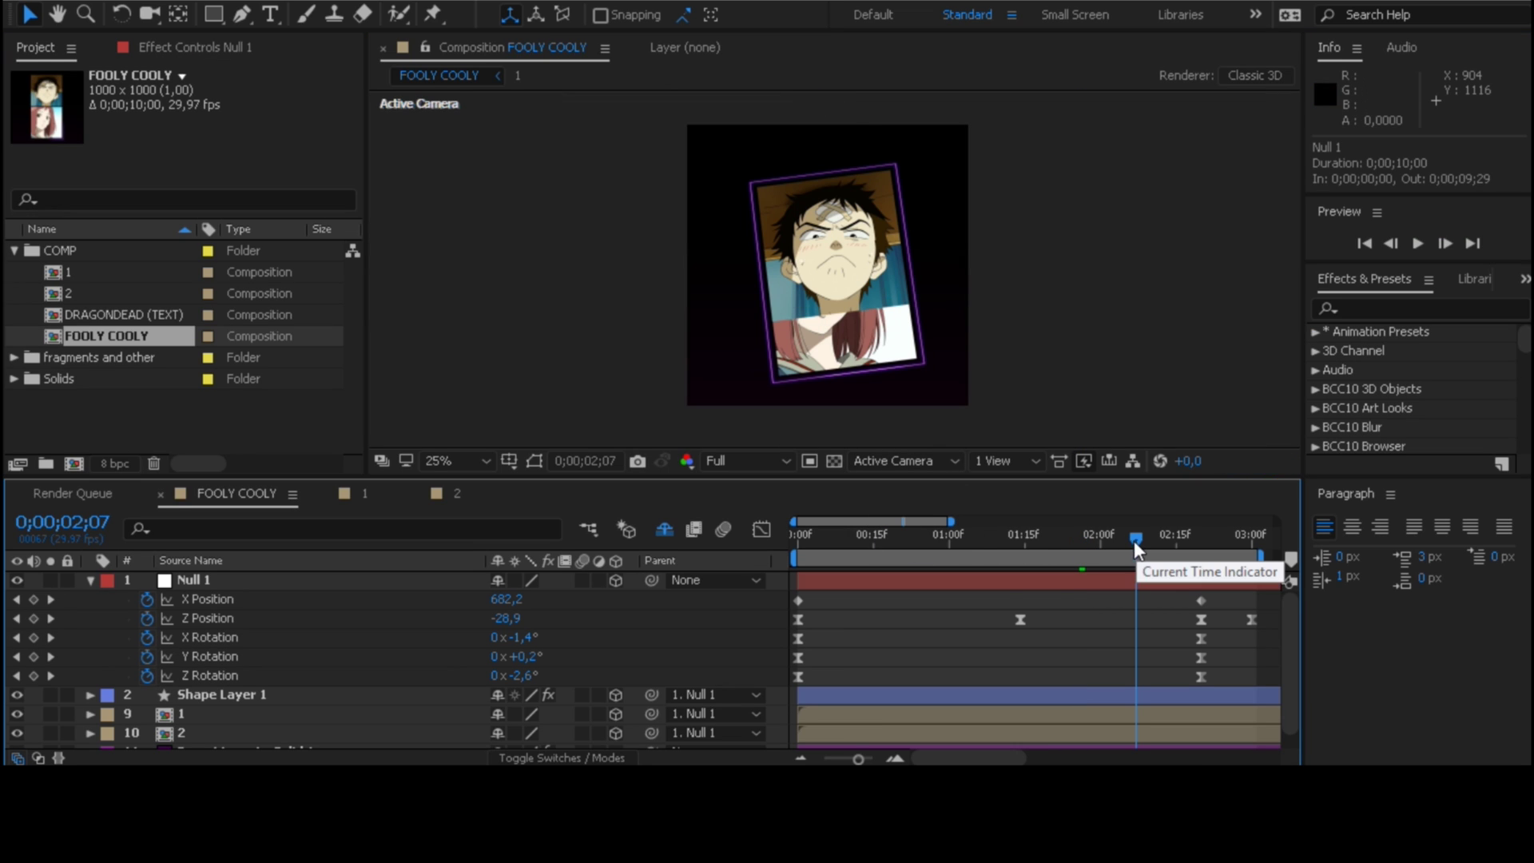
{"action": "left_click", "coordinate": [91, 580]}
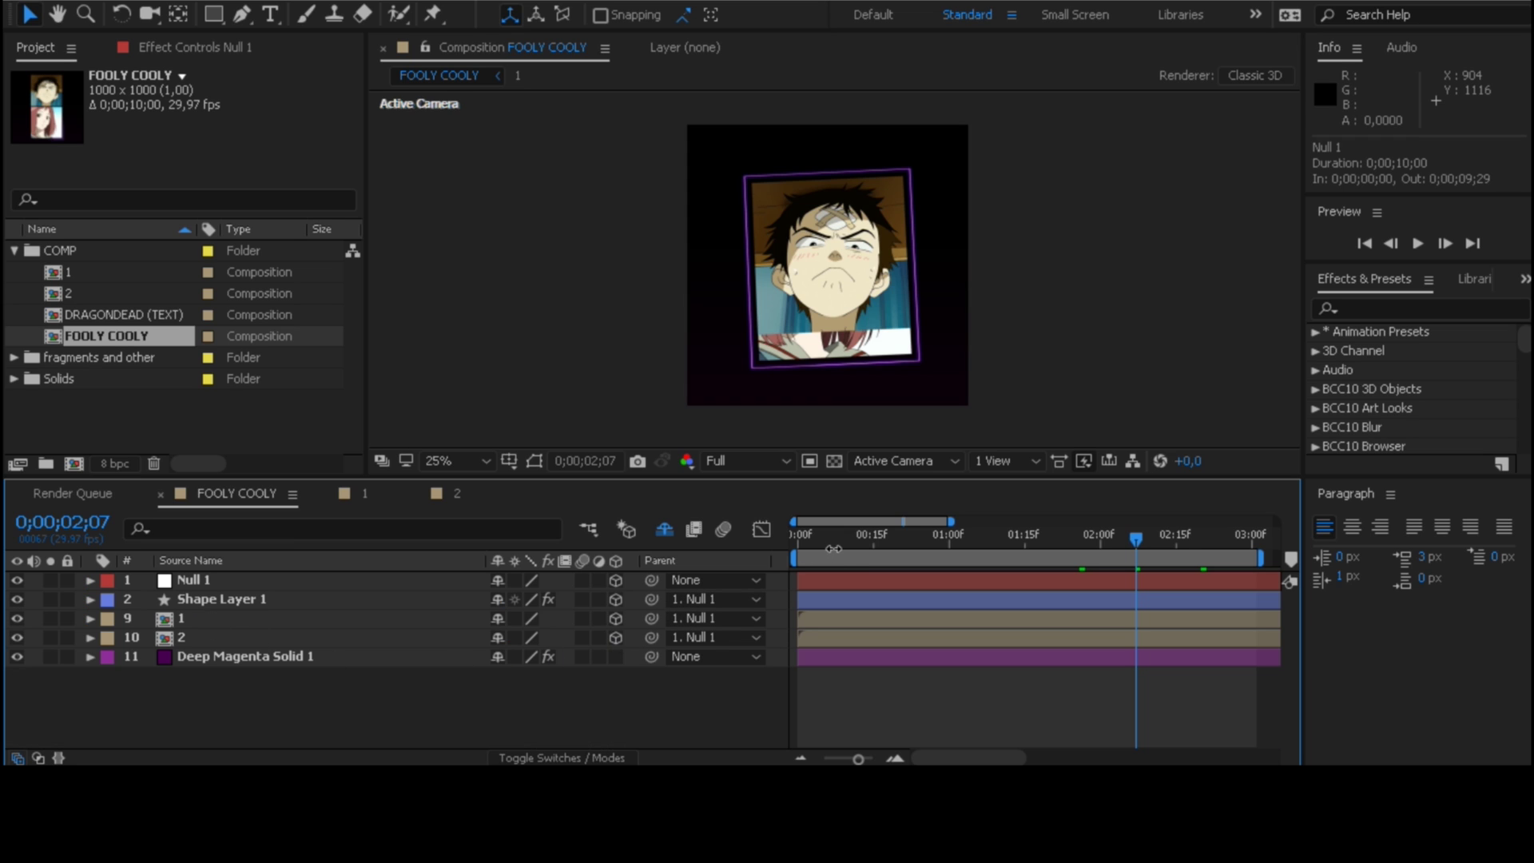
{"action": "left_click_drag", "start_coordinate": [851, 533], "coordinate": [716, 533]}
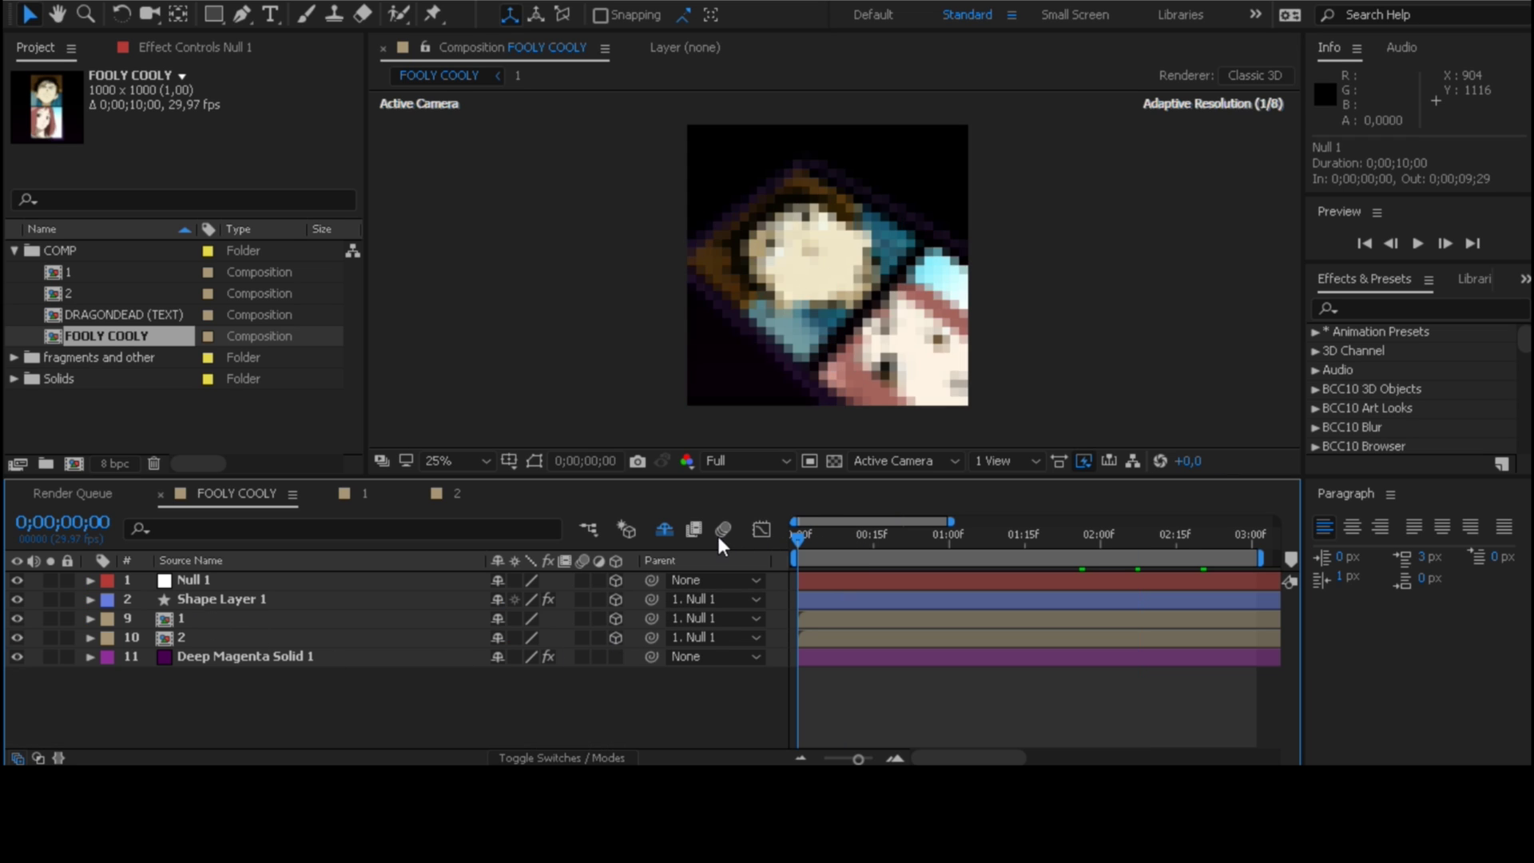
{"action": "left_click", "coordinate": [401, 617]}
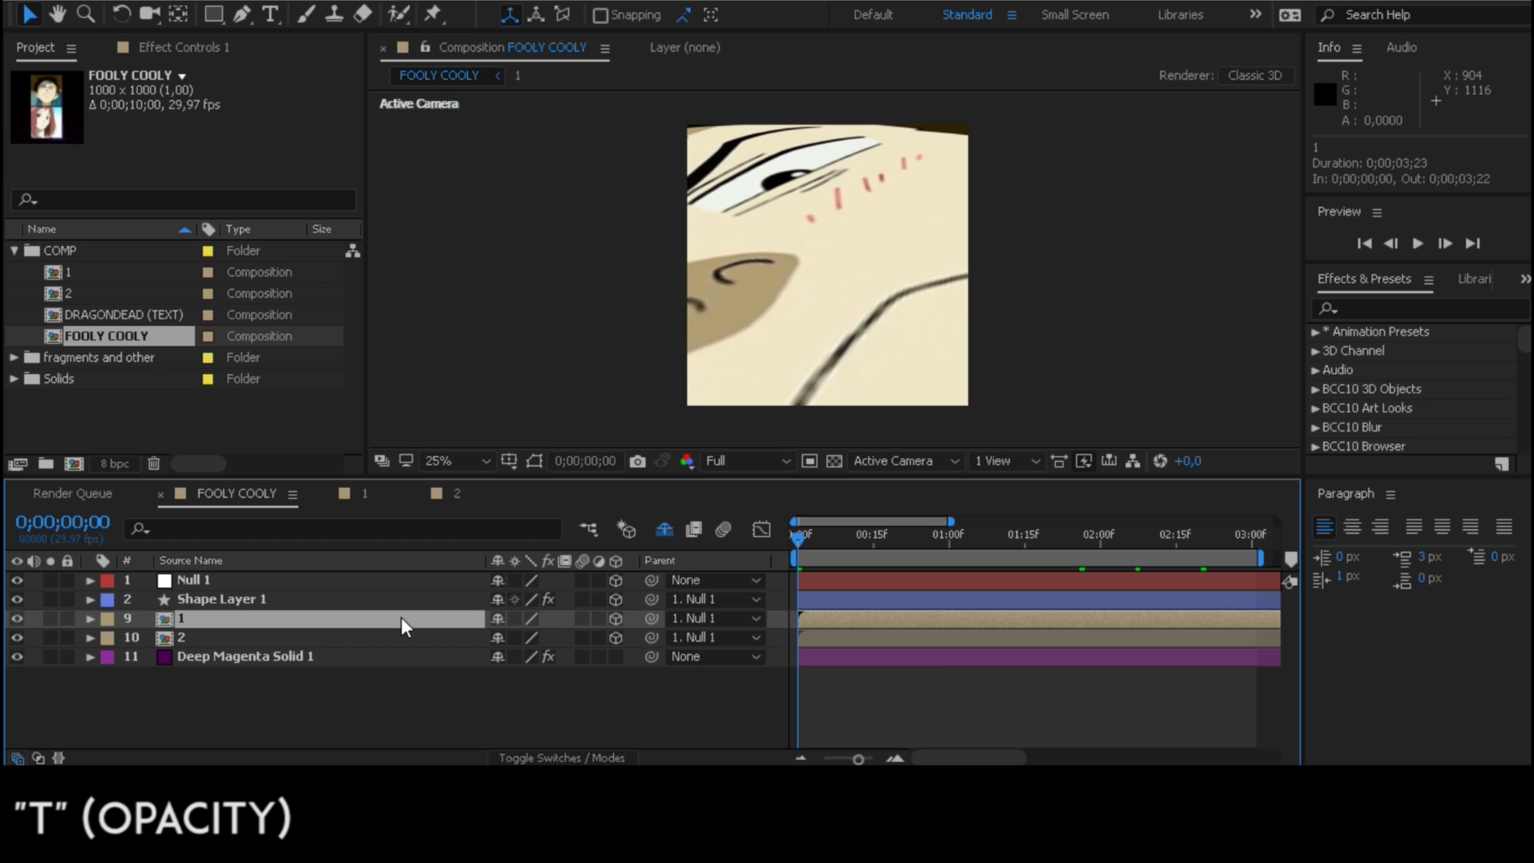
Step: Keyframe layer 1's Opacity from 0% at frame 0 to 100% at 0;00;01;00, with easy ease
{"action": "key", "text": "t"}
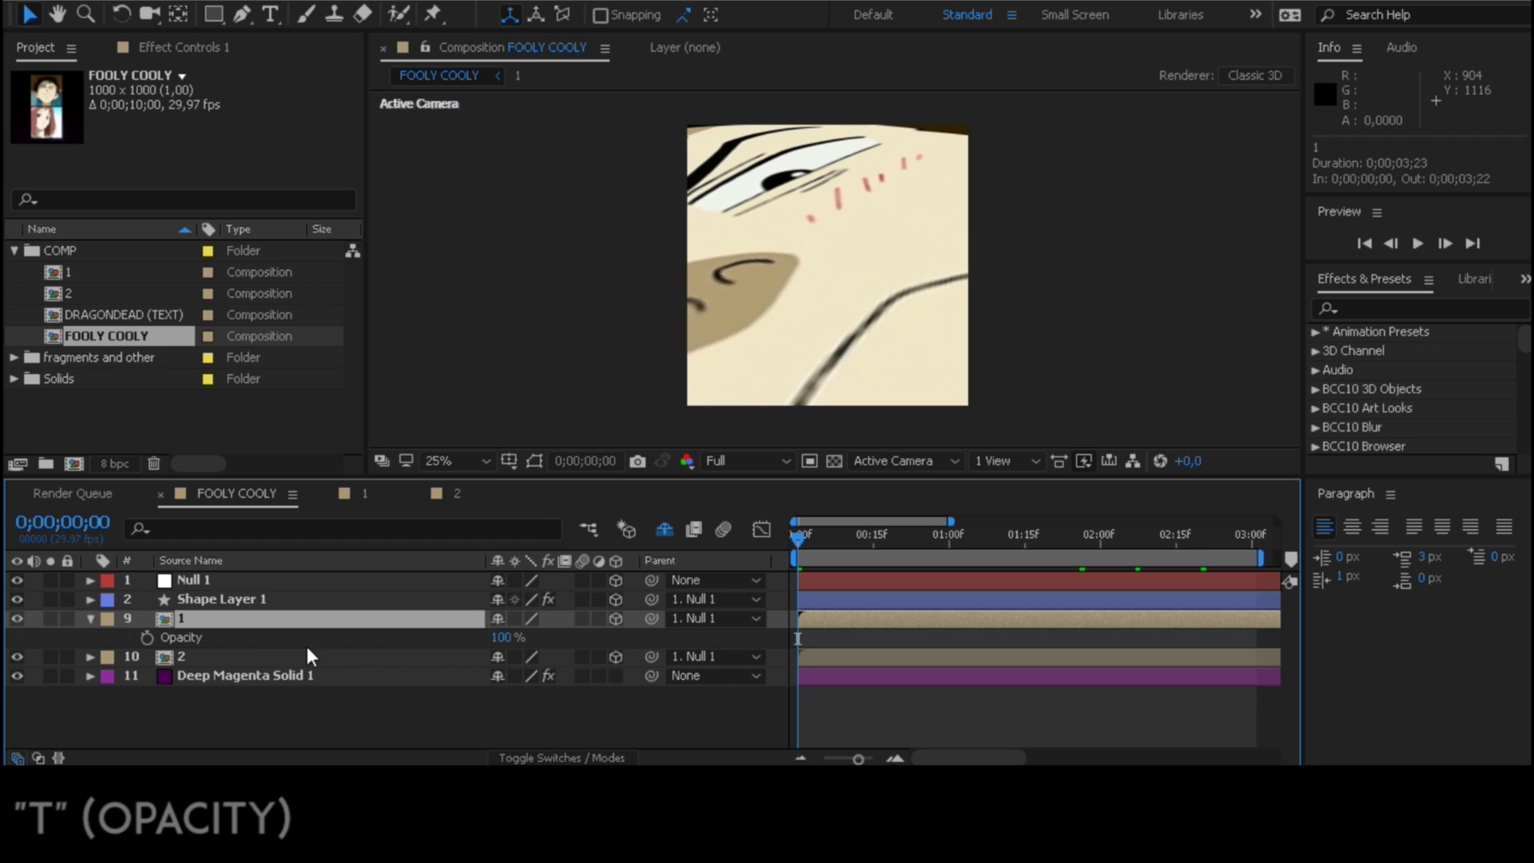
{"action": "left_click", "coordinate": [146, 636]}
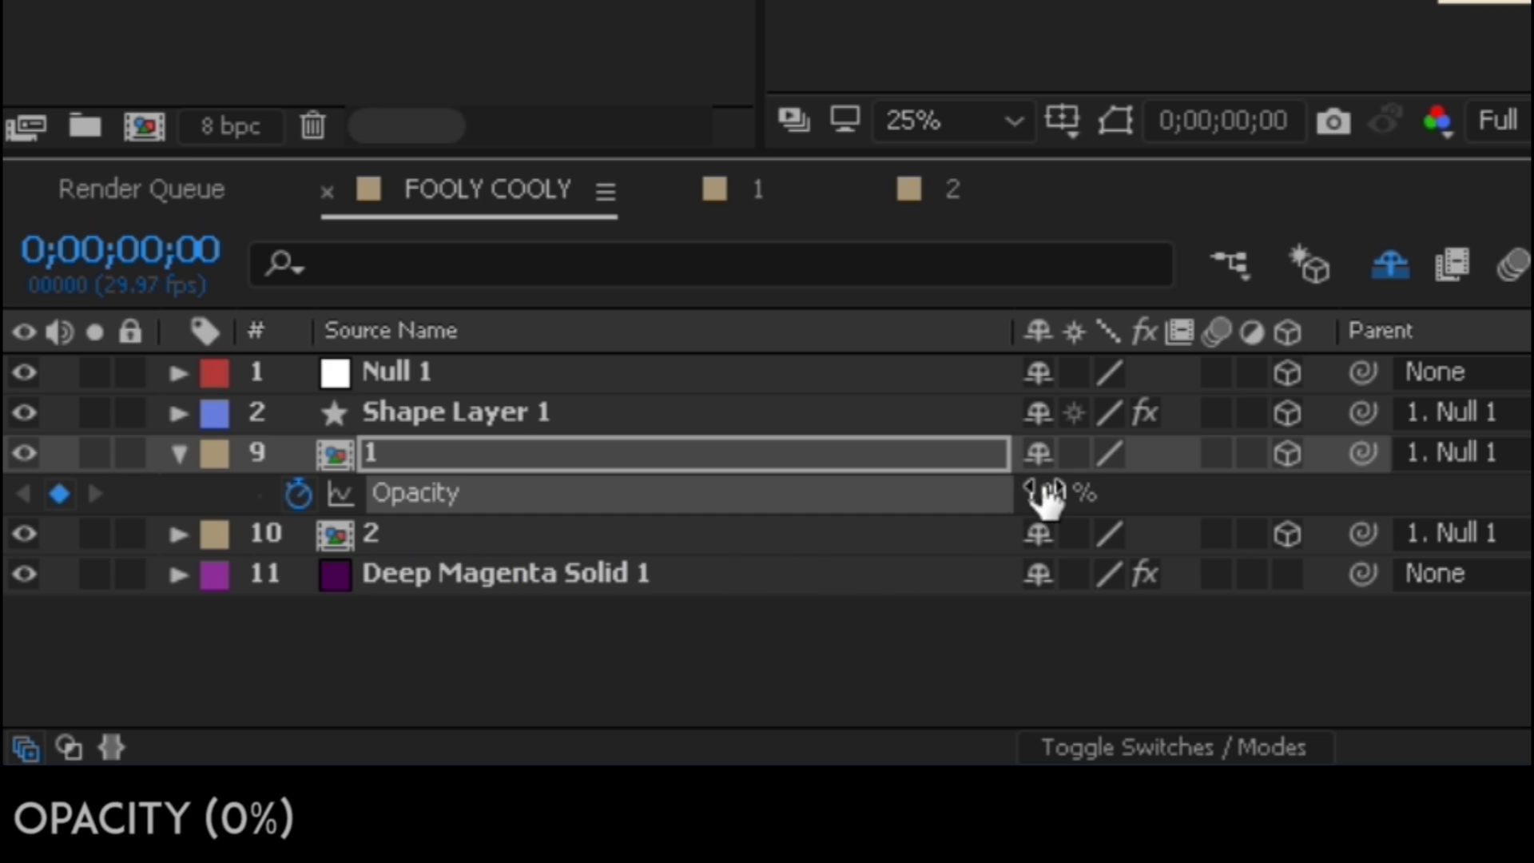
{"action": "left_click_drag", "start_coordinate": [1043, 491], "coordinate": [679, 499]}
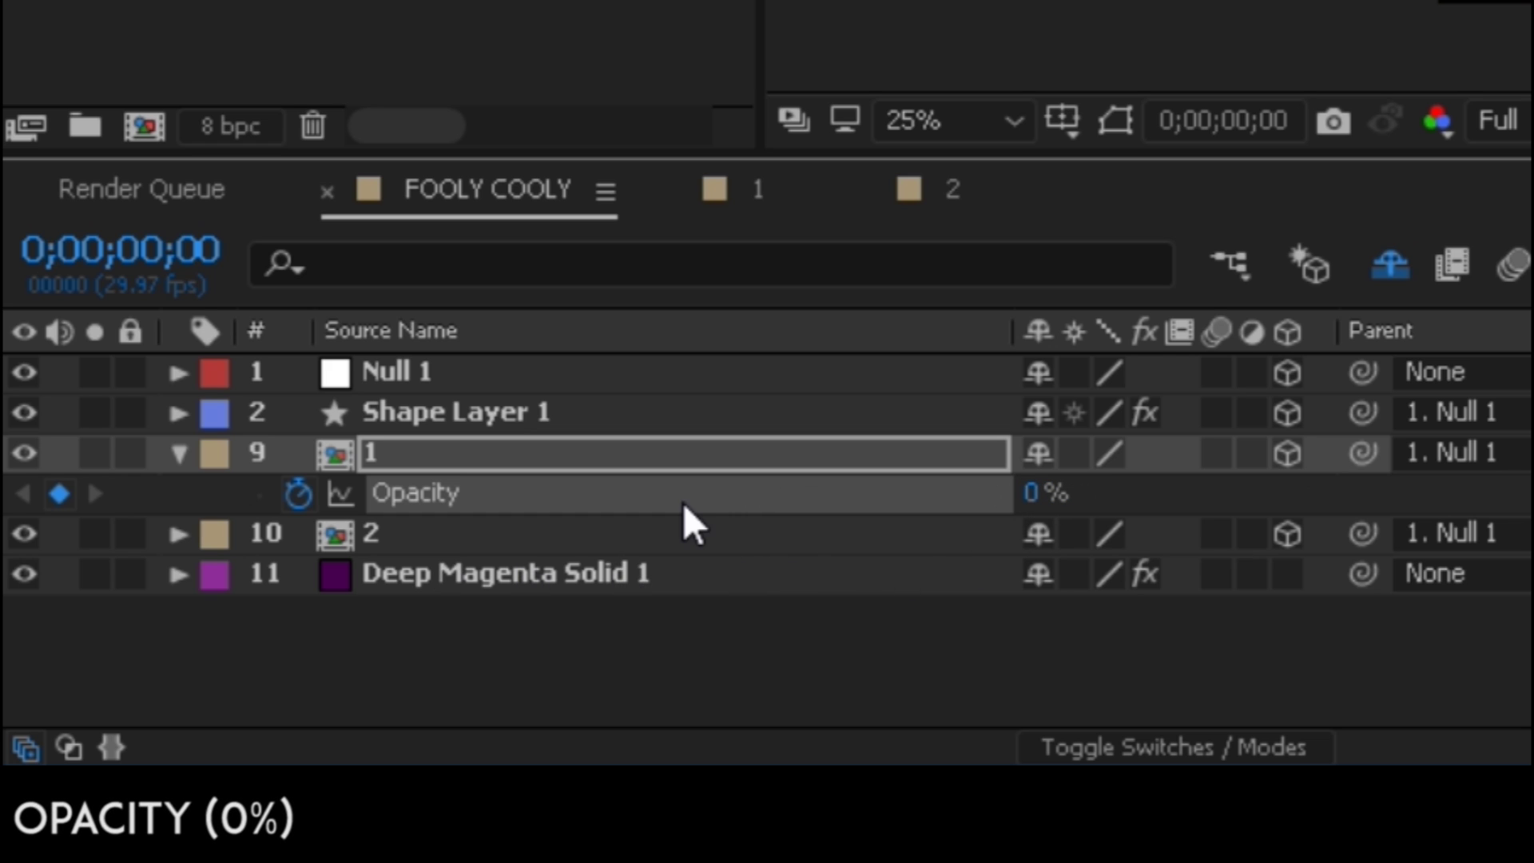
{"action": "left_click", "coordinate": [151, 243]}
{"action": "type", "text": "+30"}
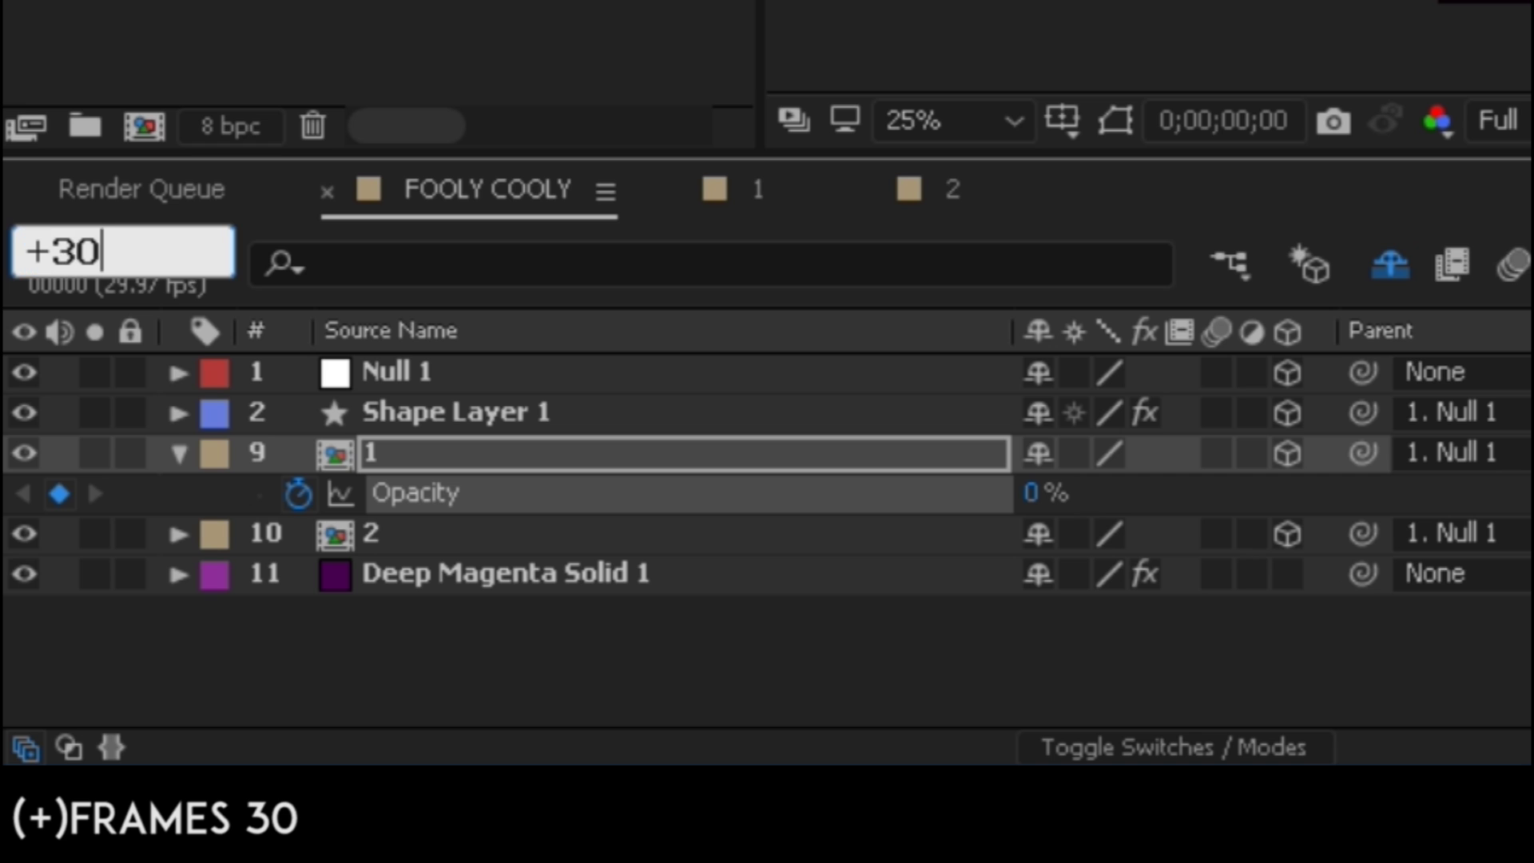
{"action": "key", "text": "Return"}
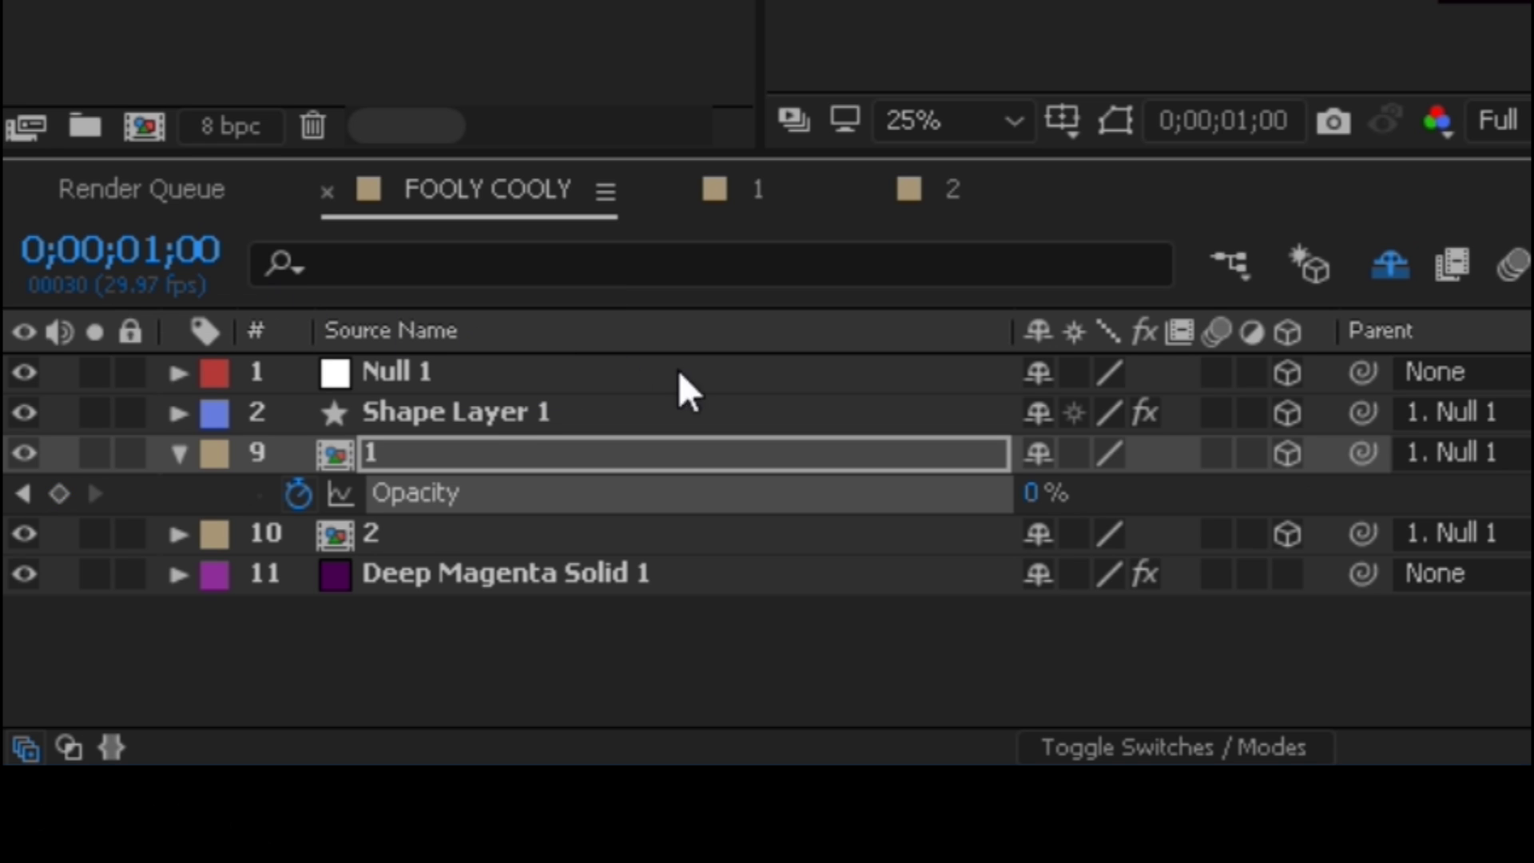
{"action": "left_click_drag", "start_coordinate": [1032, 492], "coordinate": [1126, 486]}
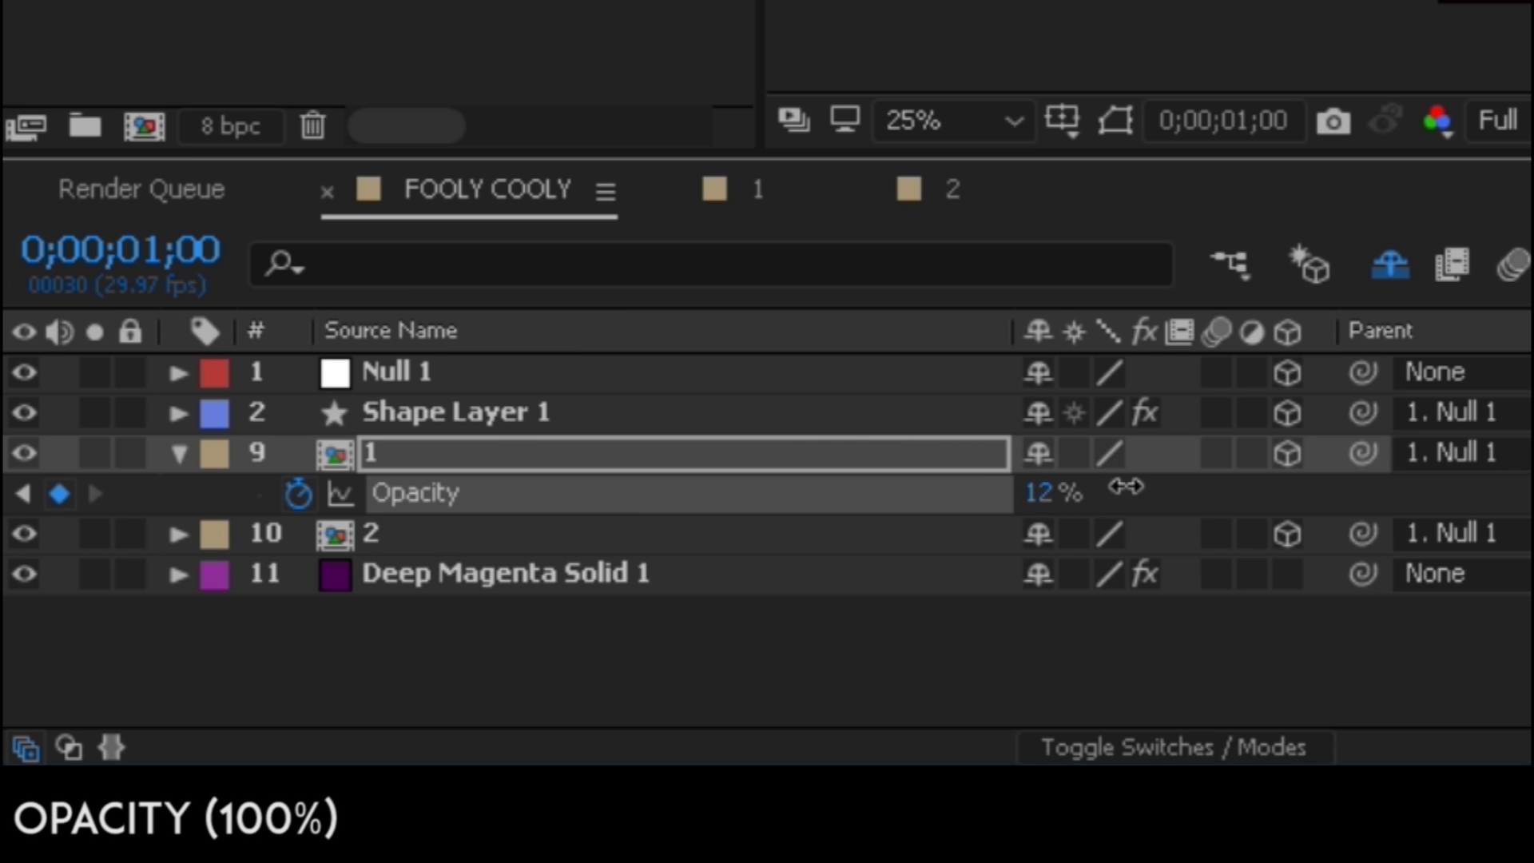
{"action": "left_click_drag", "start_coordinate": [1305, 499], "coordinate": [1358, 503]}
{"action": "left_click_drag", "start_coordinate": [1003, 637], "coordinate": [736, 640]}
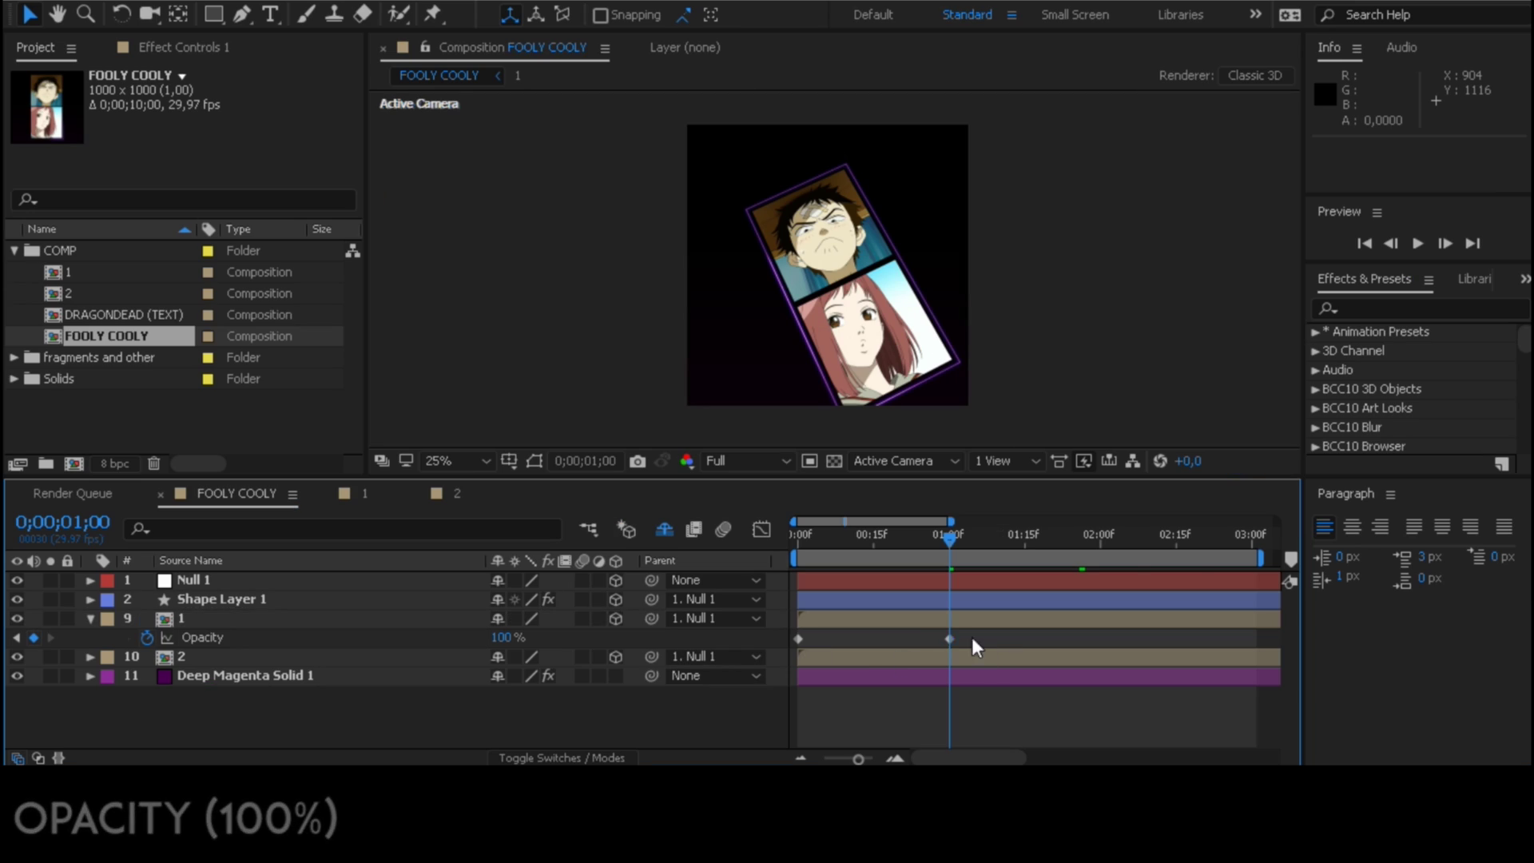
{"action": "key", "text": "F9"}
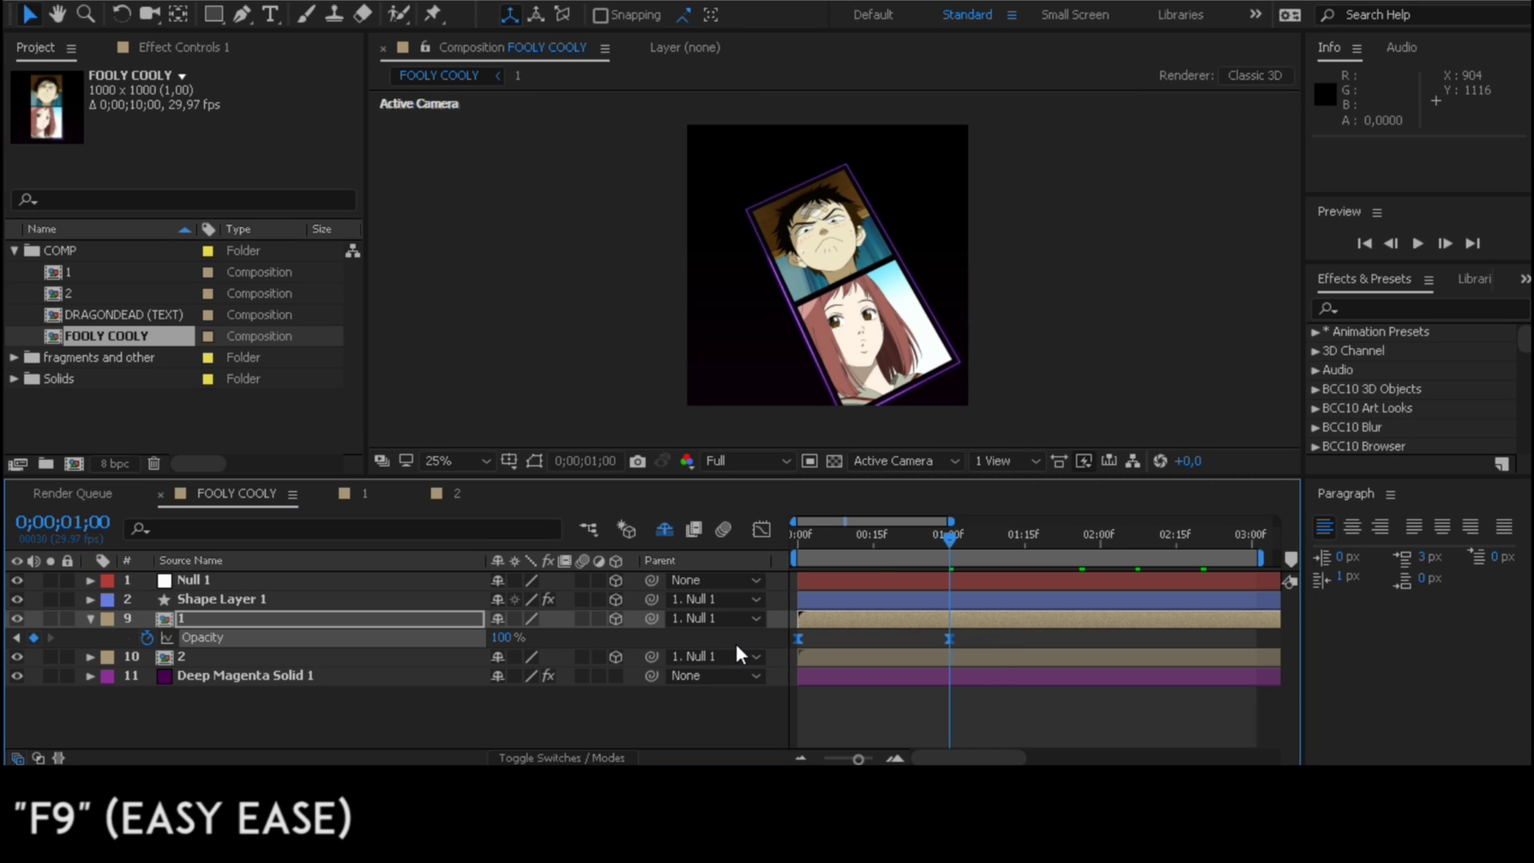
Step: Reshape layer 1's Opacity curve to shoot up from 0% and ease gently into 100%
{"action": "left_click", "coordinate": [761, 529]}
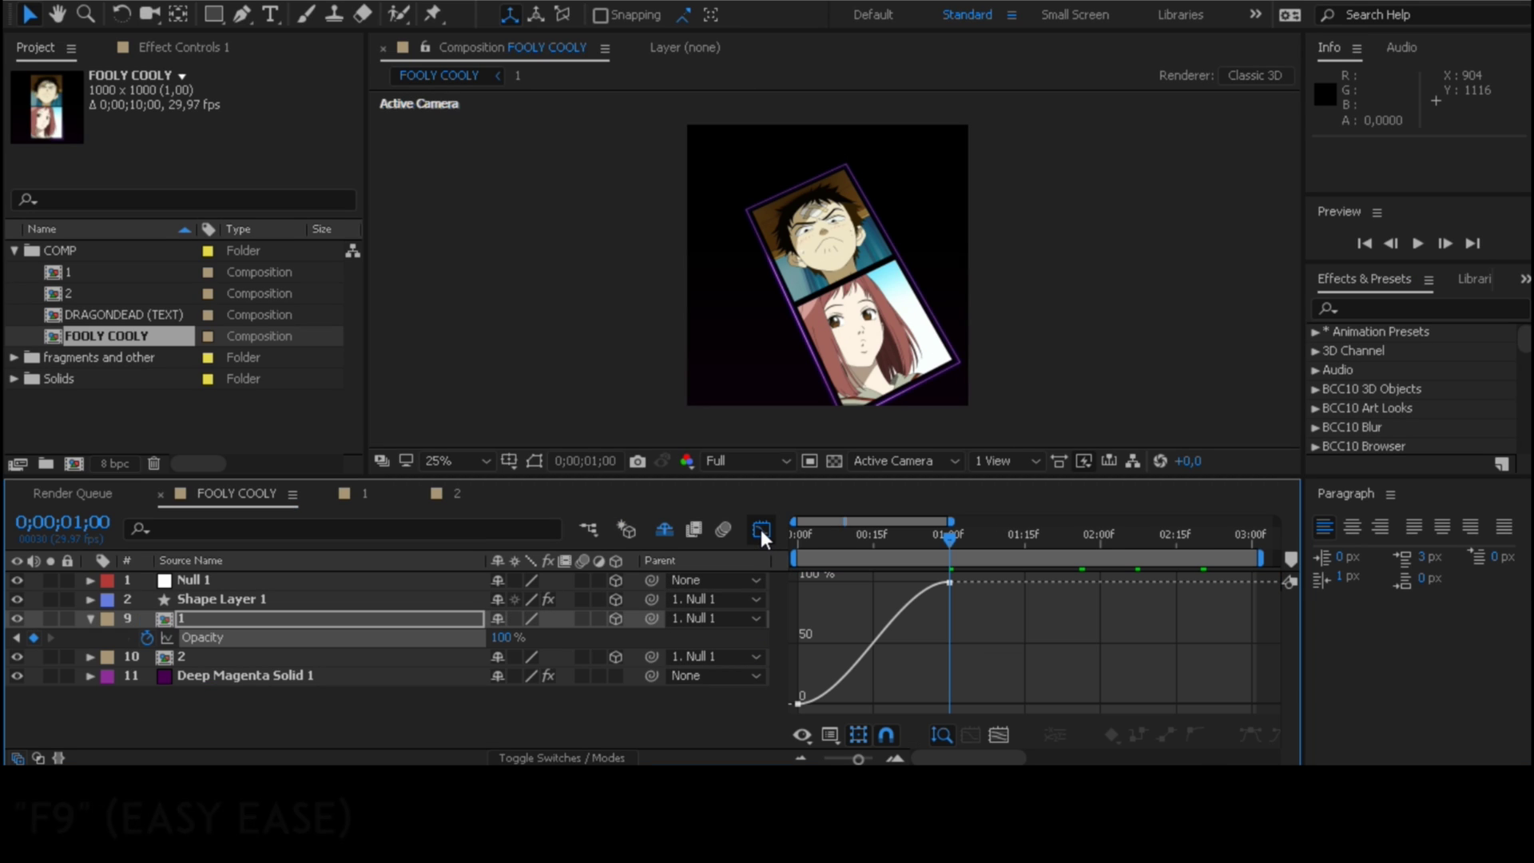
{"action": "left_click_drag", "start_coordinate": [819, 476], "coordinate": [818, 258]}
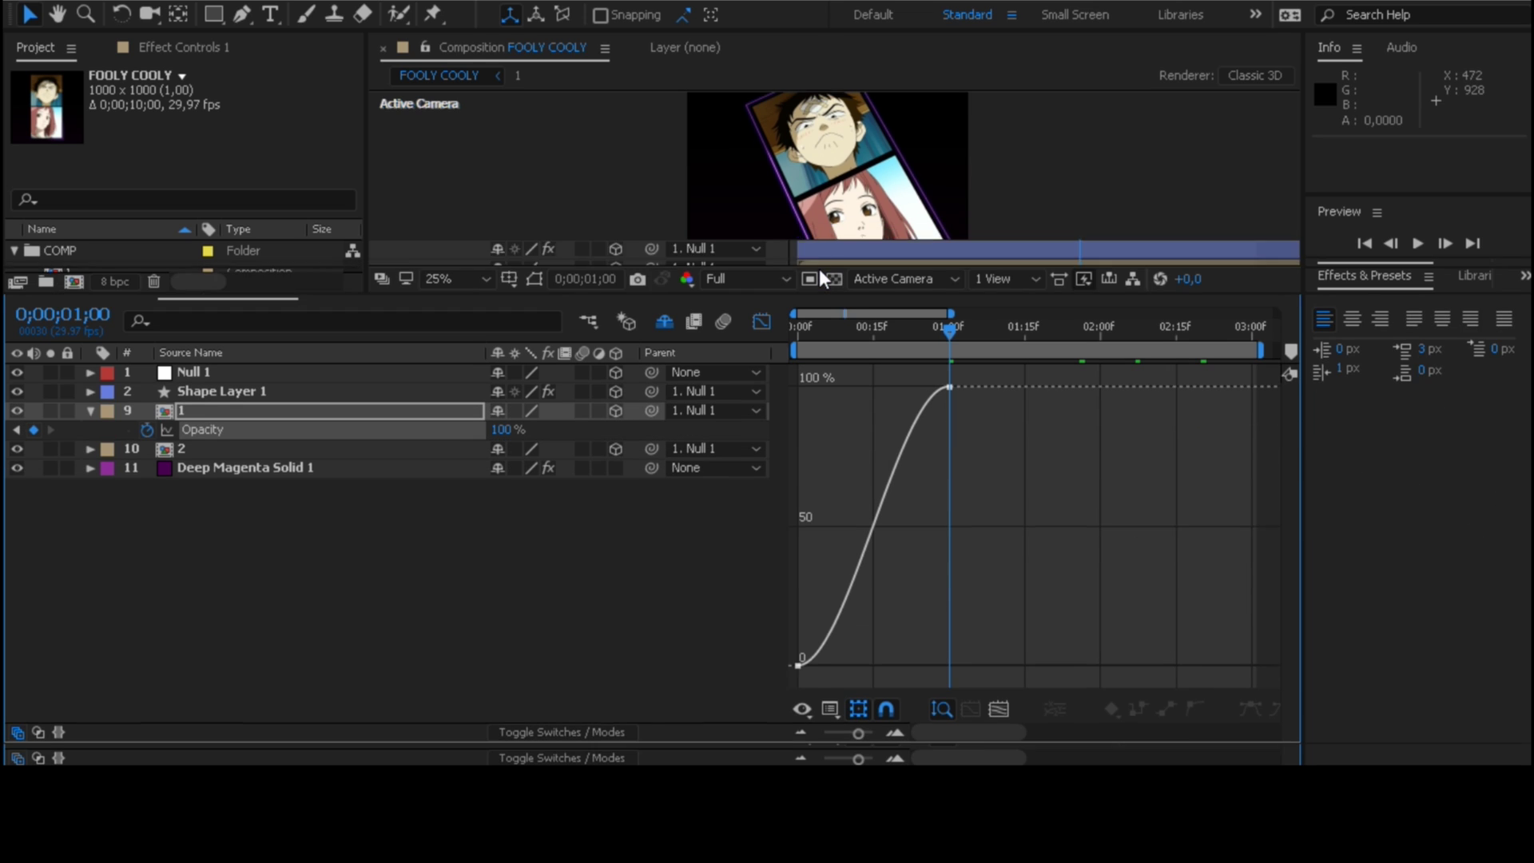
{"action": "left_click_drag", "start_coordinate": [935, 303], "coordinate": [870, 304]}
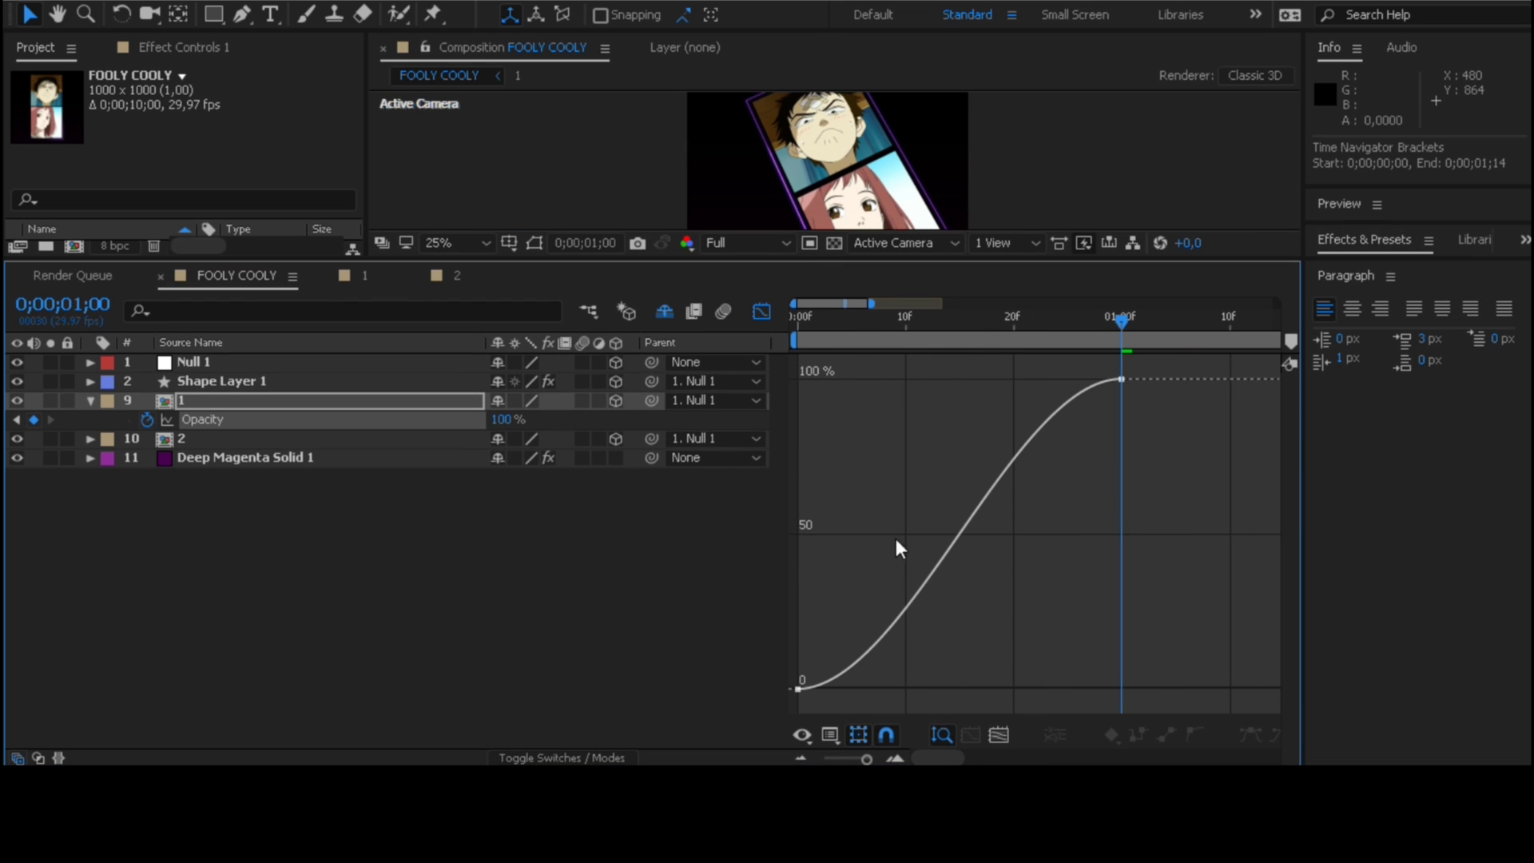
{"action": "left_click", "coordinate": [866, 678]}
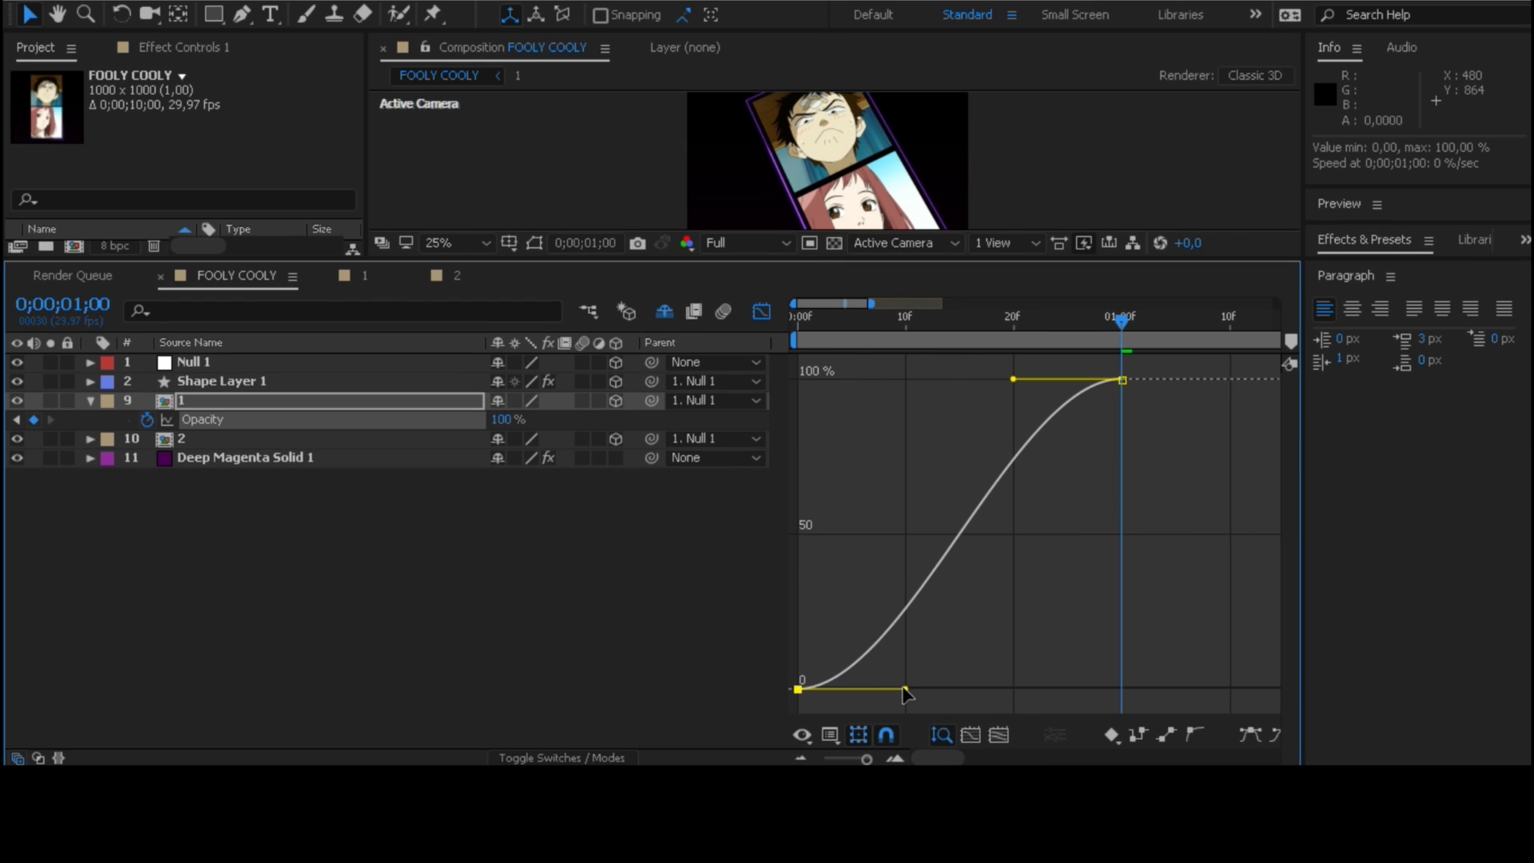
{"action": "mouse_move", "coordinate": [904, 688]}
{"action": "left_mouse_down"}
{"action": "mouse_move", "coordinate": [793, 605]}
{"action": "mouse_move", "coordinate": [752, 452]}
{"action": "left_mouse_up"}
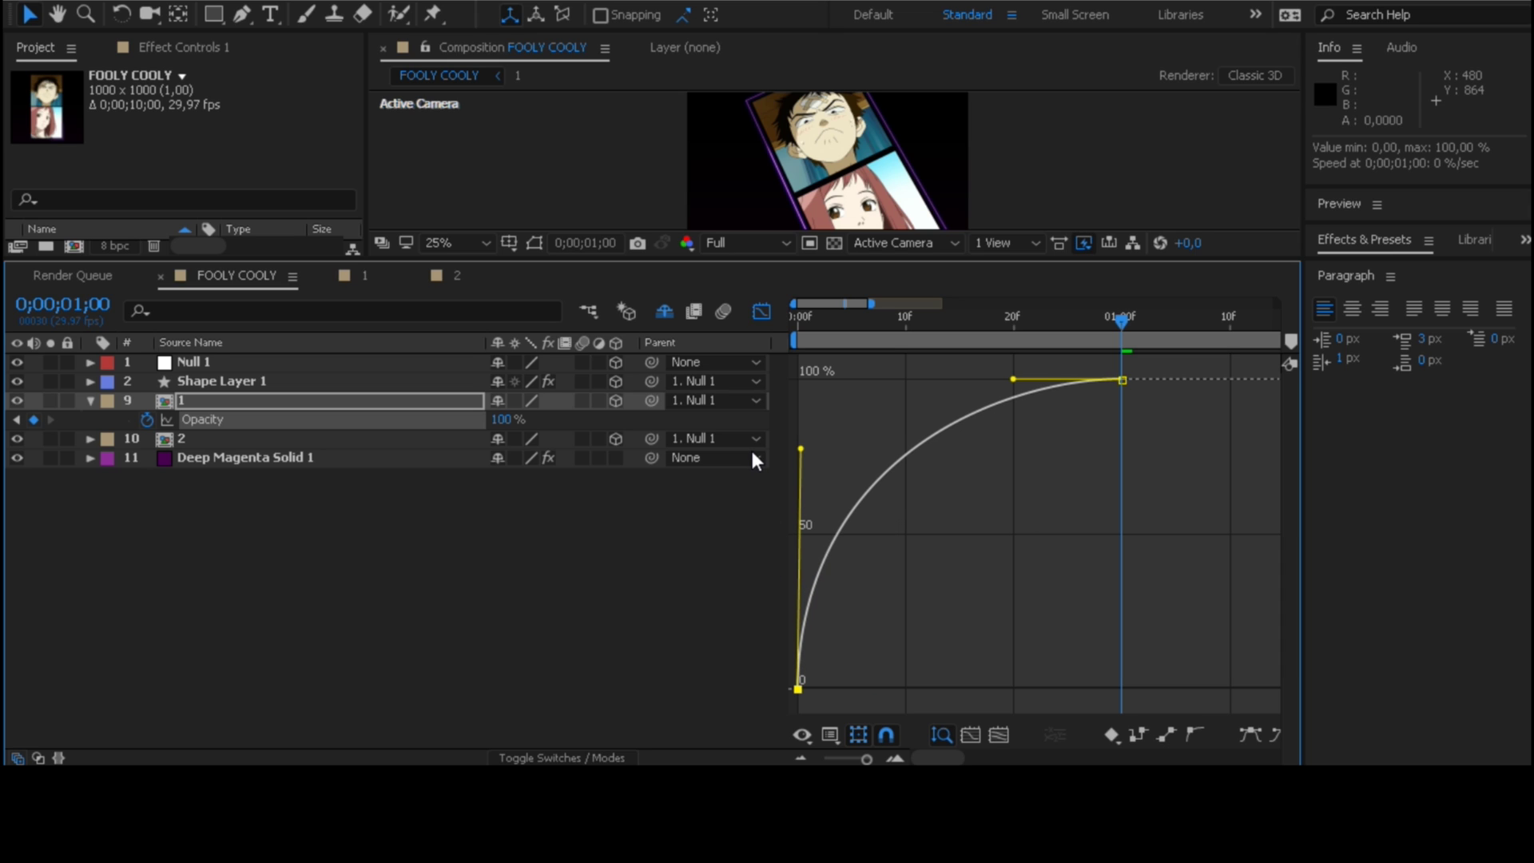
{"action": "left_click_drag", "start_coordinate": [1014, 379], "coordinate": [970, 379]}
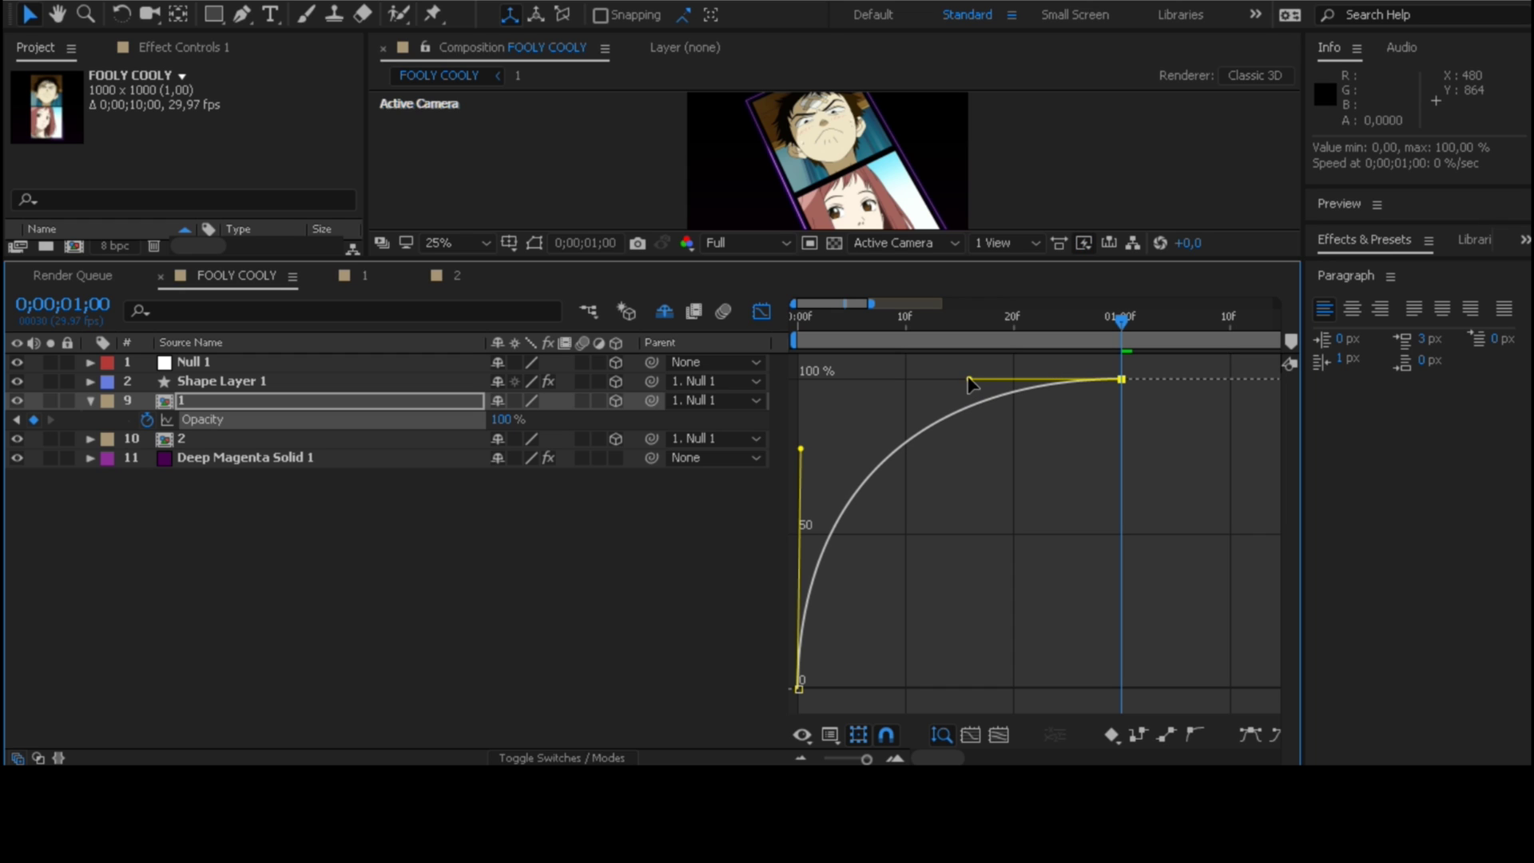
{"action": "left_click", "coordinate": [762, 311]}
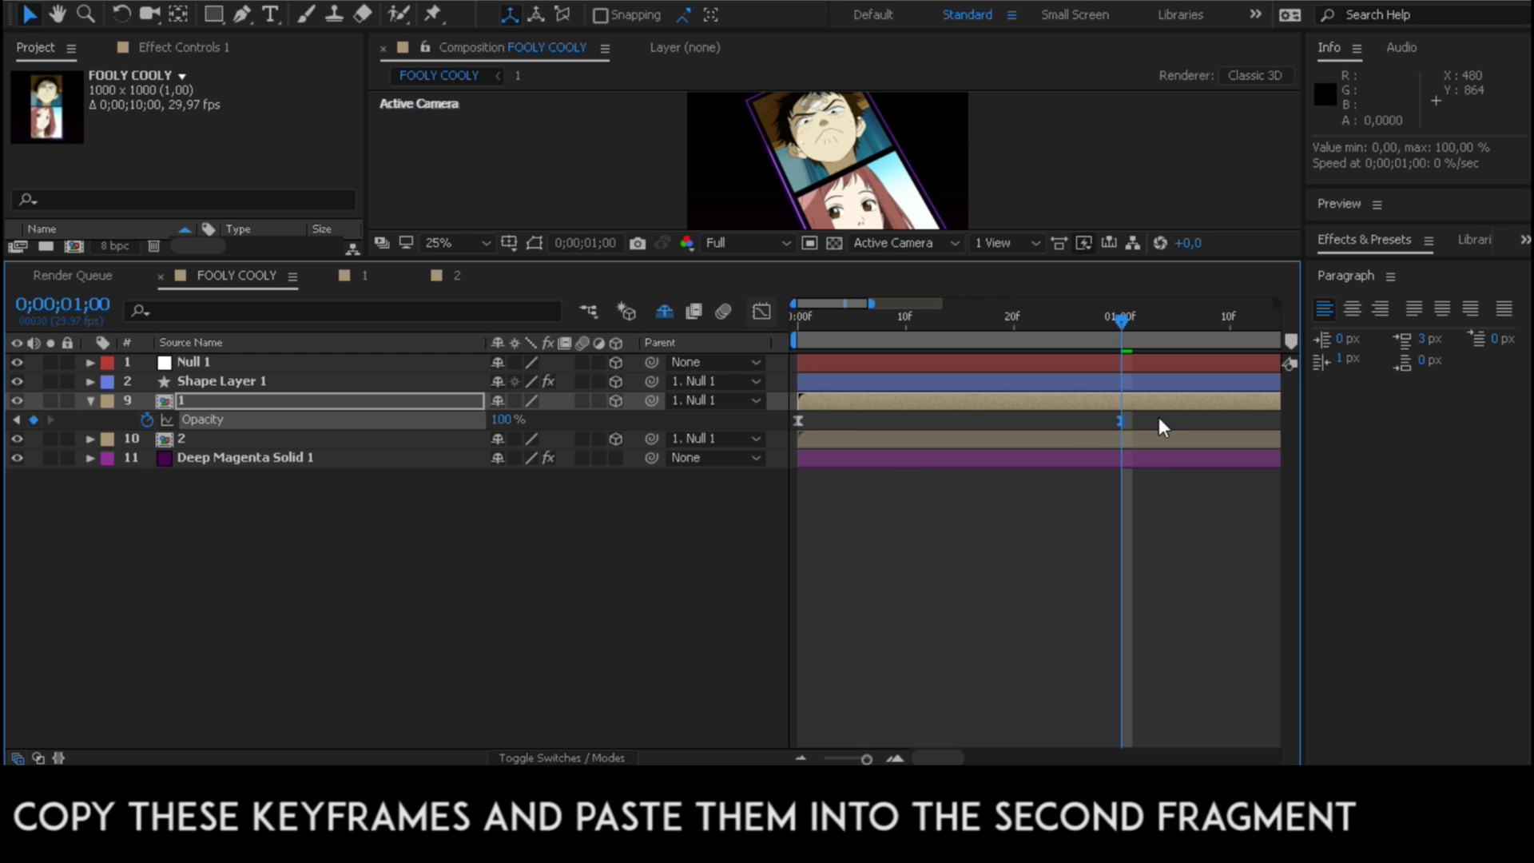
Step: Copy layer 1's two Opacity keyframes and paste them onto layer 2 at frame 0
{"action": "left_click_drag", "start_coordinate": [1159, 417], "coordinate": [727, 429]}
{"action": "key", "text": "ctrl+c"}
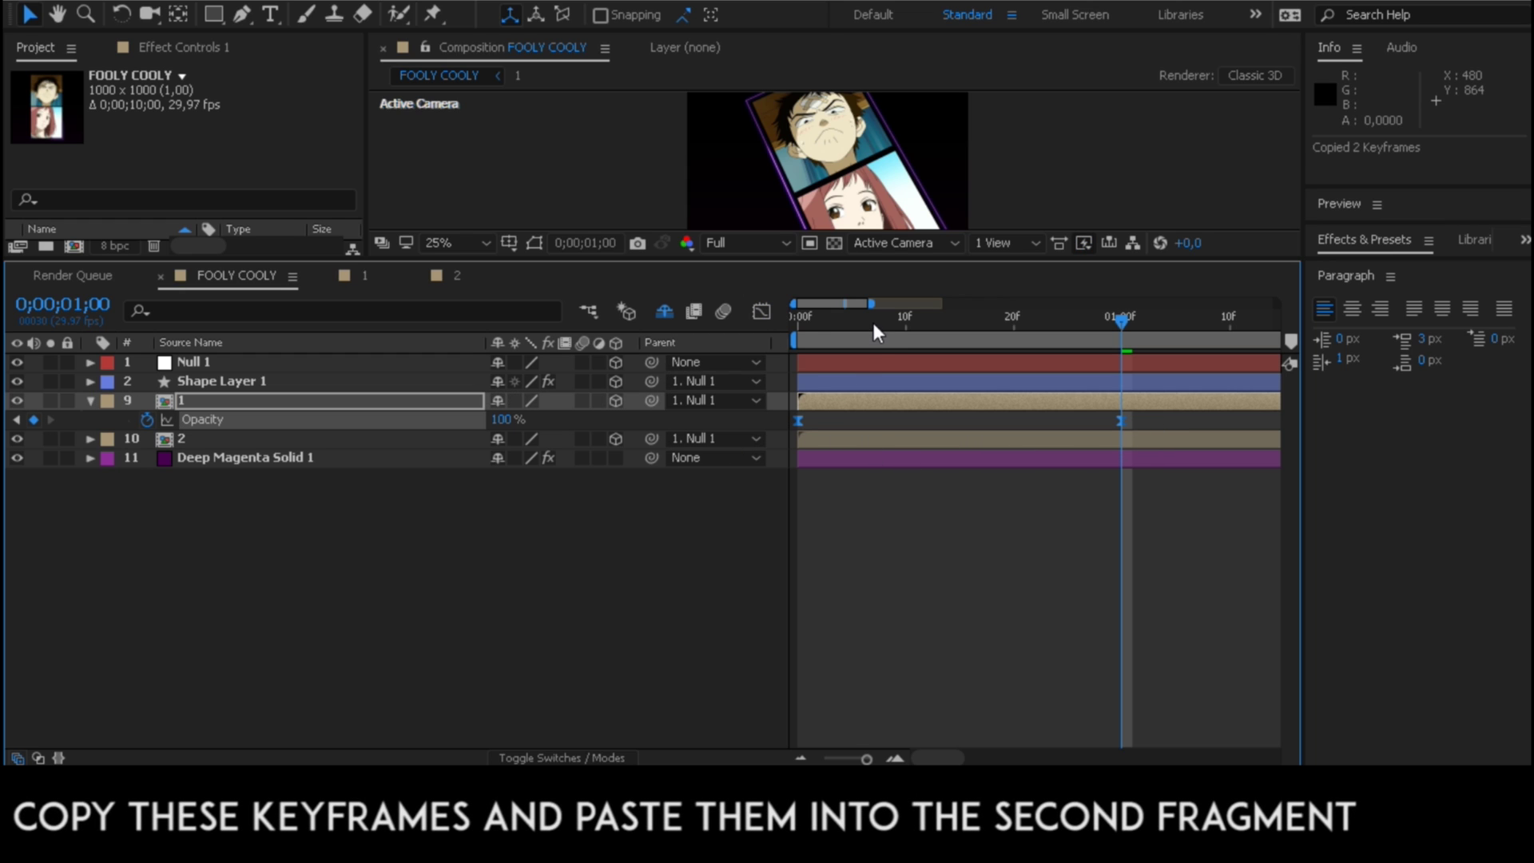
{"action": "left_click_drag", "start_coordinate": [874, 323], "coordinate": [760, 329]}
{"action": "left_click", "coordinate": [831, 438]}
{"action": "key", "text": "ctrl+v"}
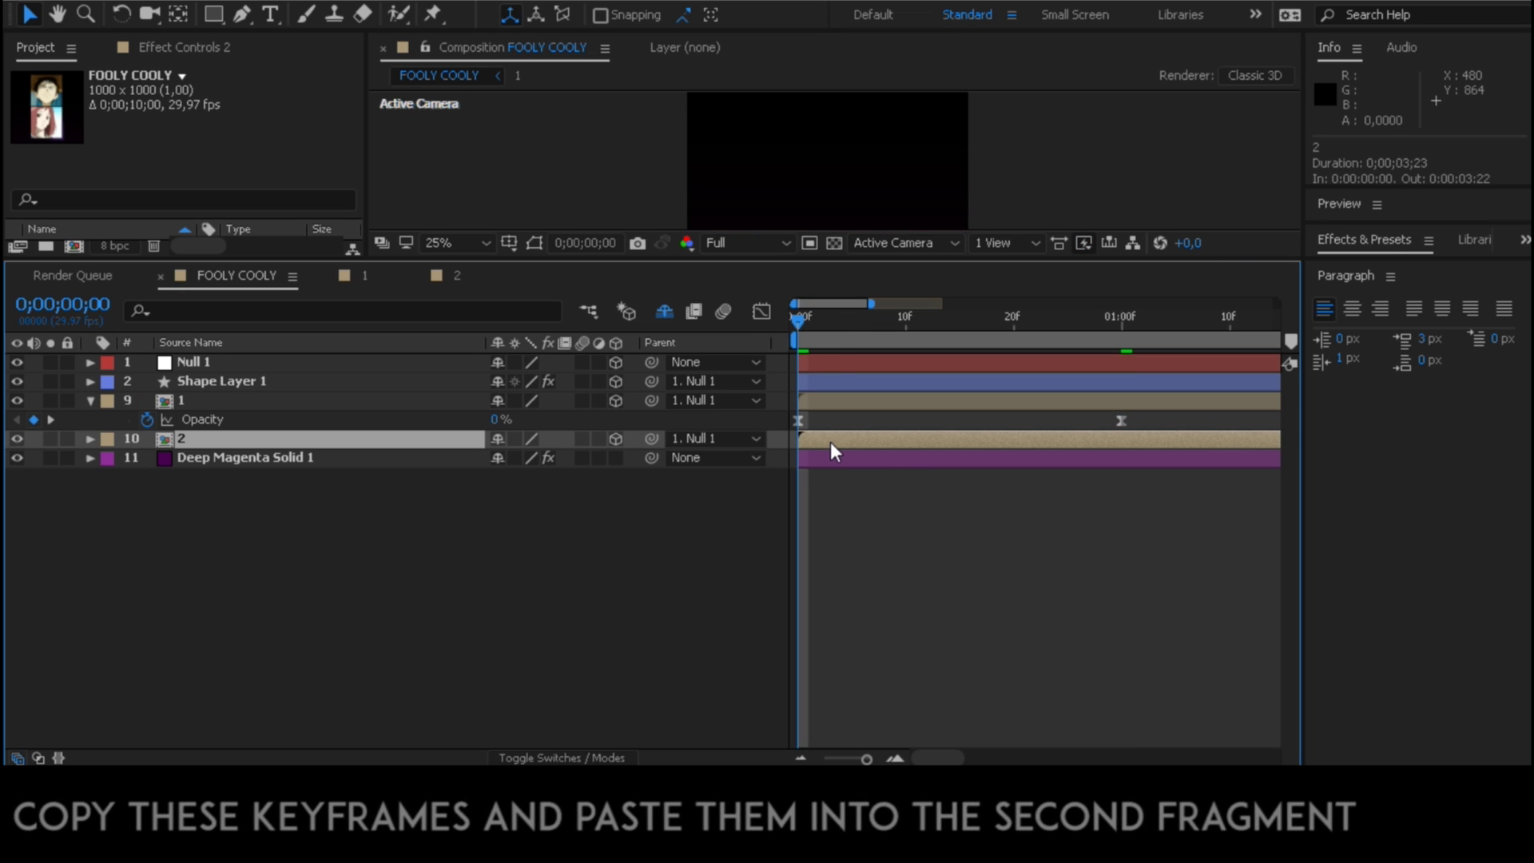
Step: Collapse both layers' properties, enlarge the composition preview and zoom the timeline out
{"action": "key", "text": "u"}
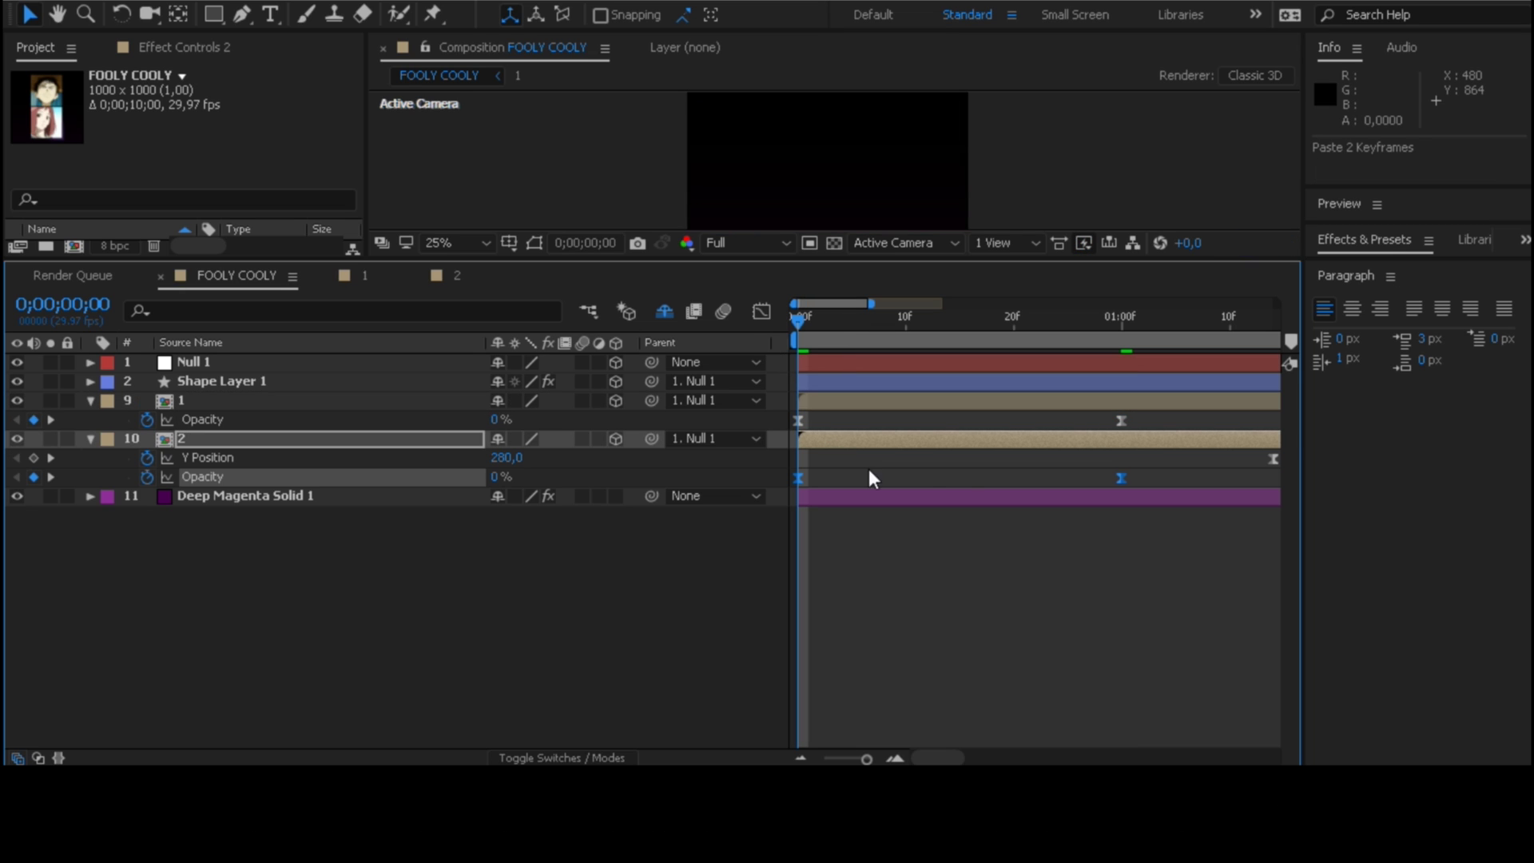
{"action": "left_click", "coordinate": [1096, 529]}
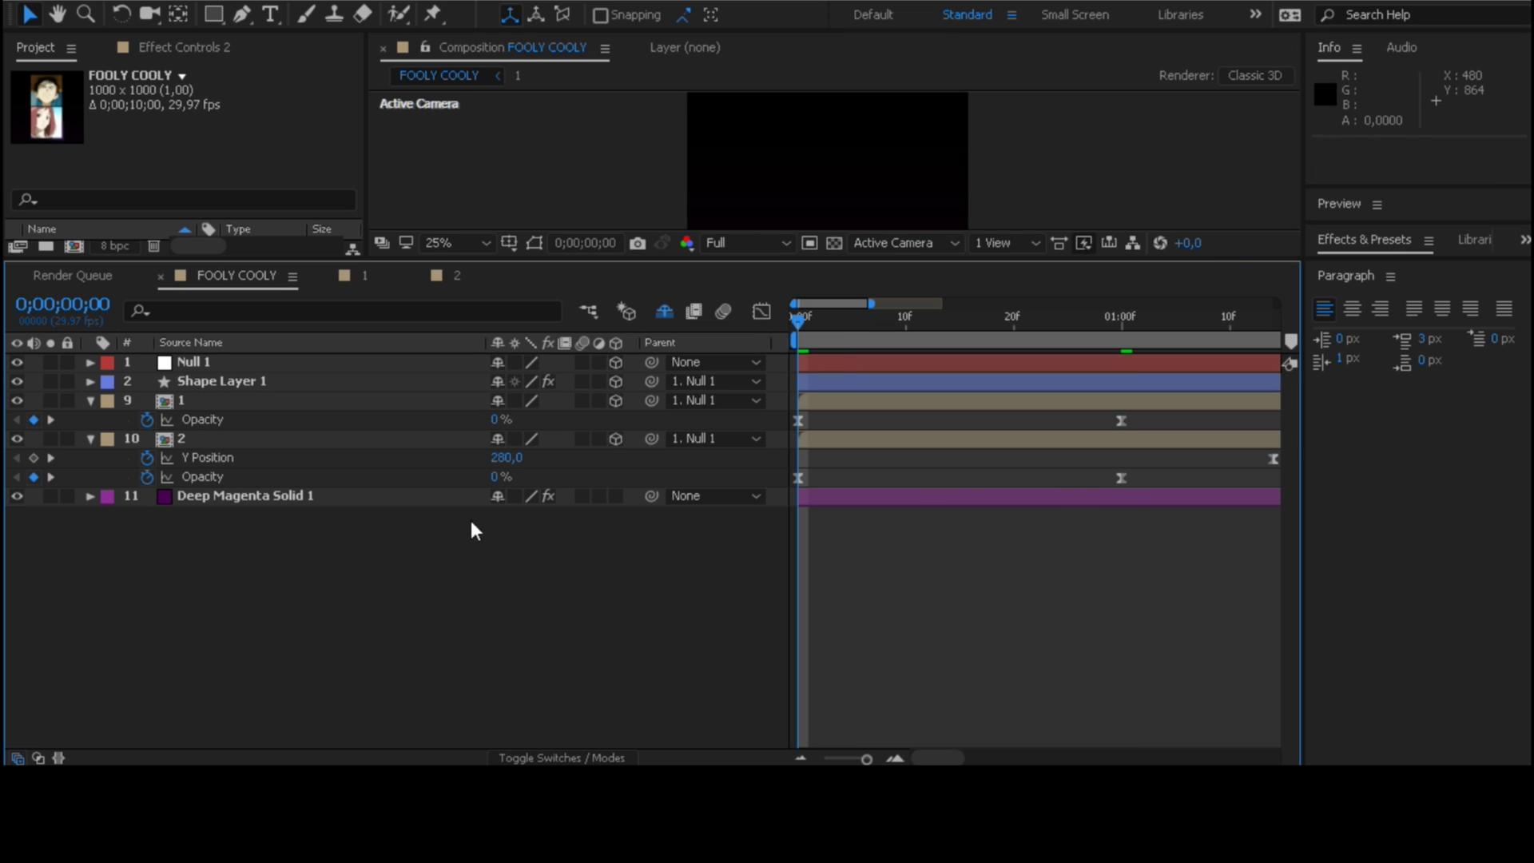
{"action": "left_click", "coordinate": [382, 399]}
{"action": "key", "text": "ctrl+v"}
{"action": "key", "text": "u"}
{"action": "left_click", "coordinate": [364, 421]}
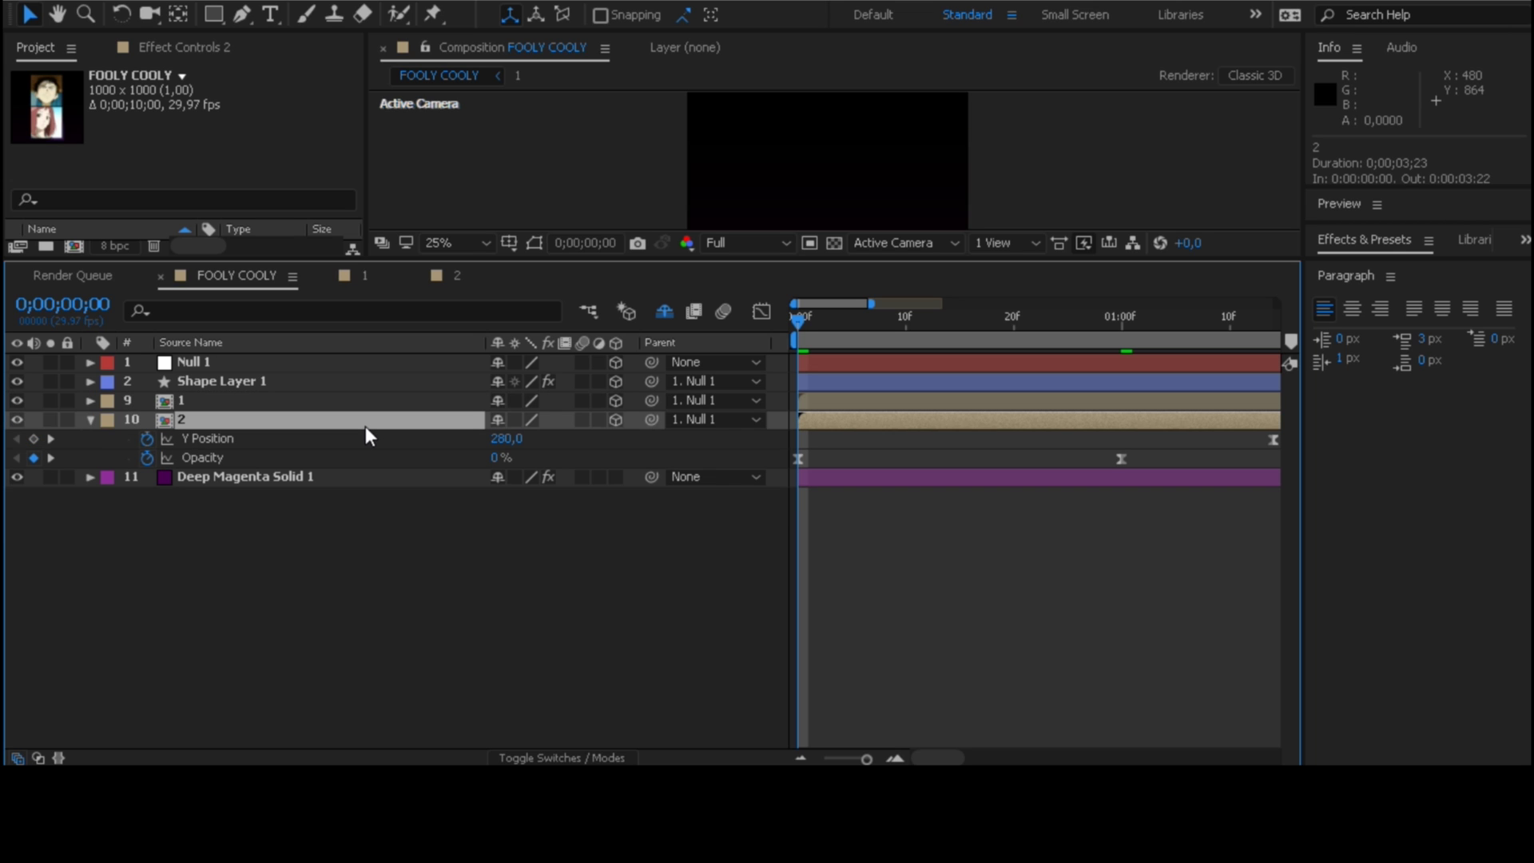
{"action": "key", "text": "u"}
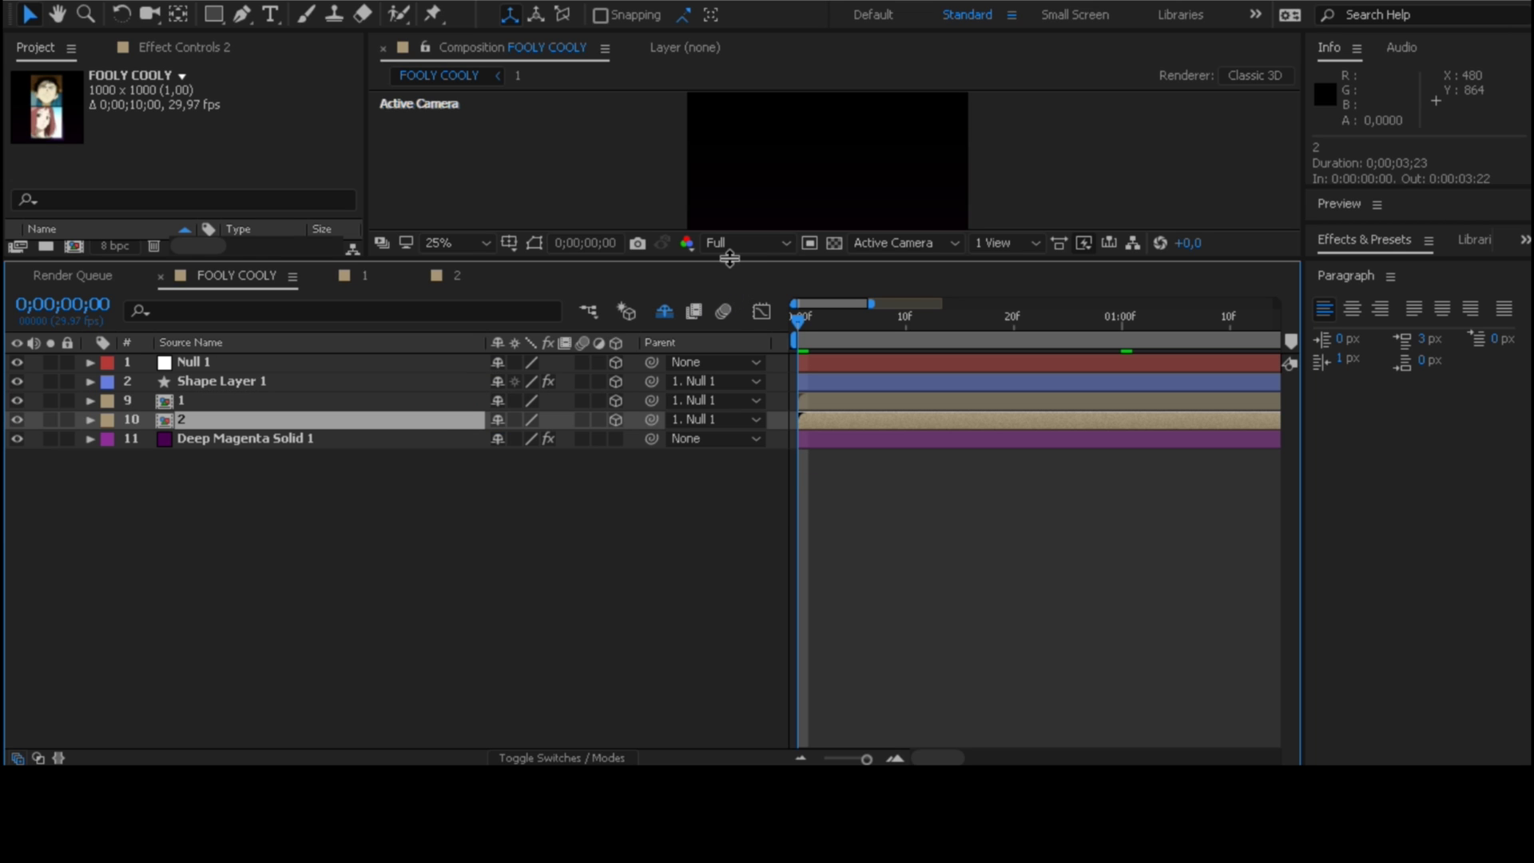
{"action": "left_click_drag", "start_coordinate": [727, 260], "coordinate": [731, 464]}
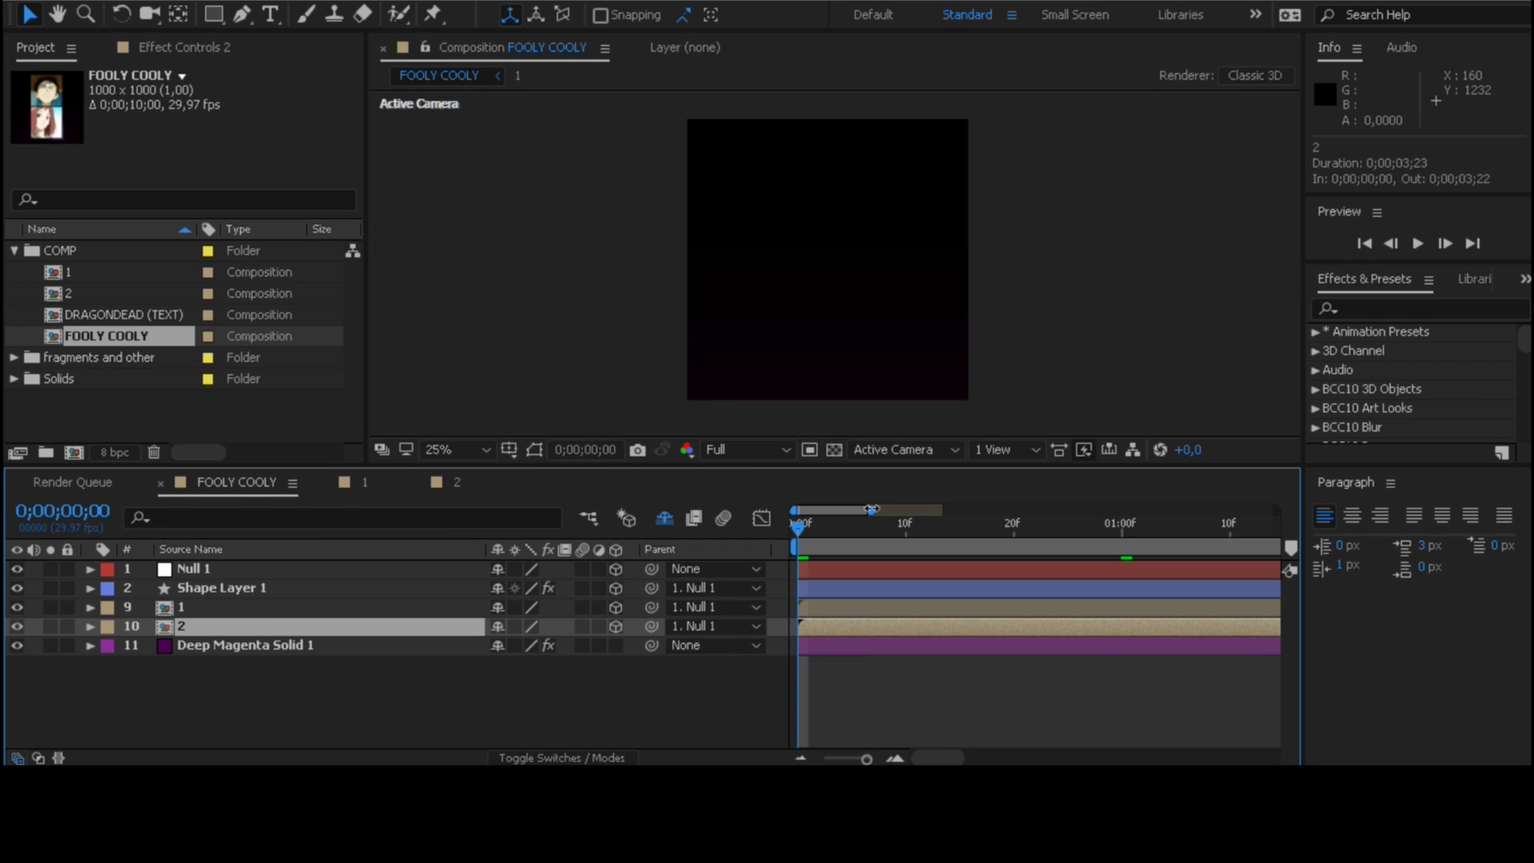
{"action": "left_click_drag", "start_coordinate": [871, 509], "coordinate": [1079, 510]}
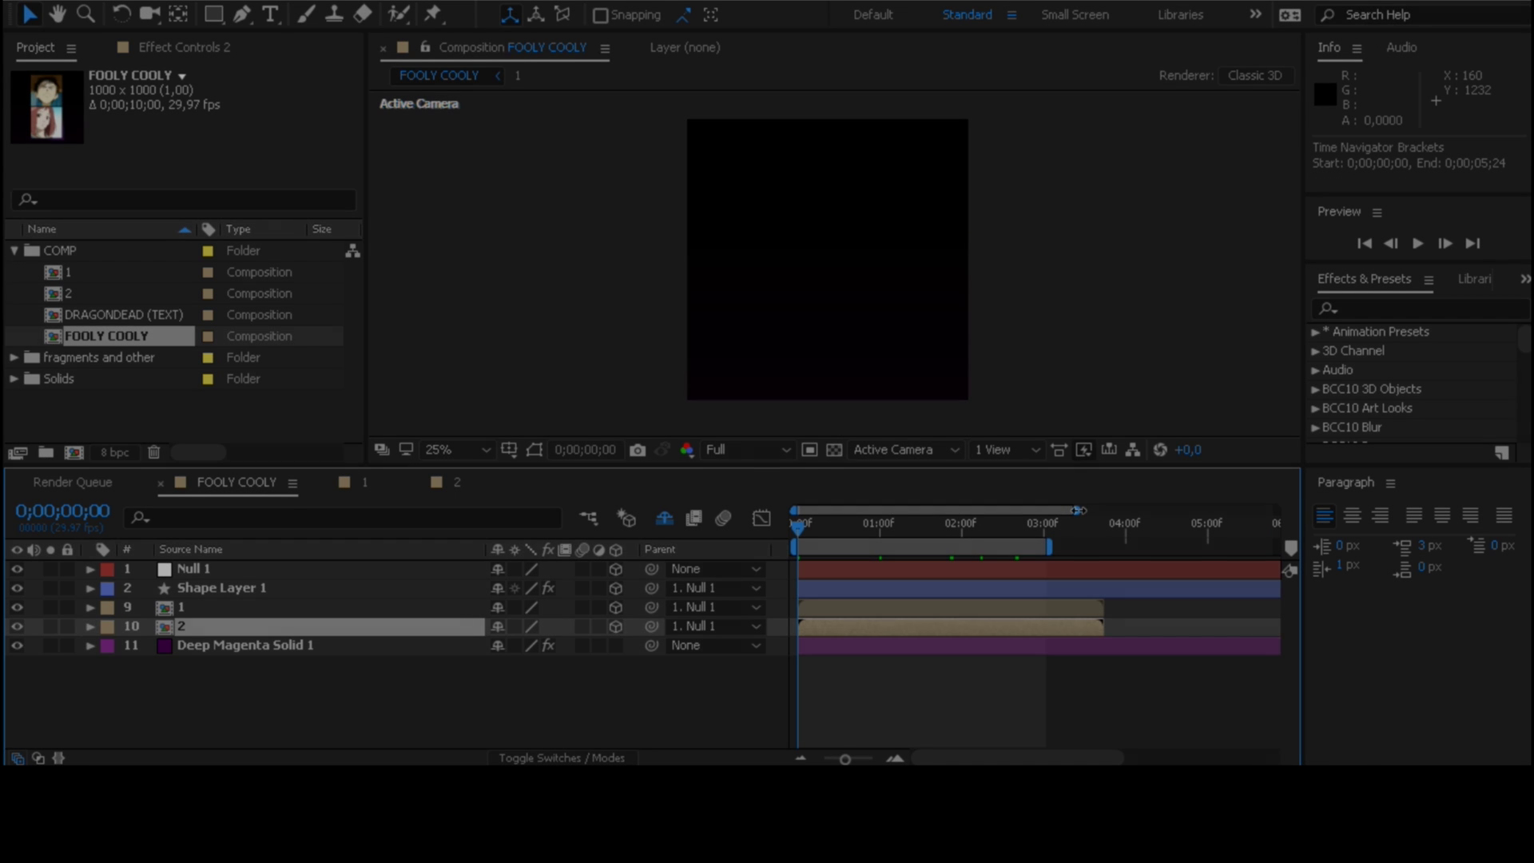